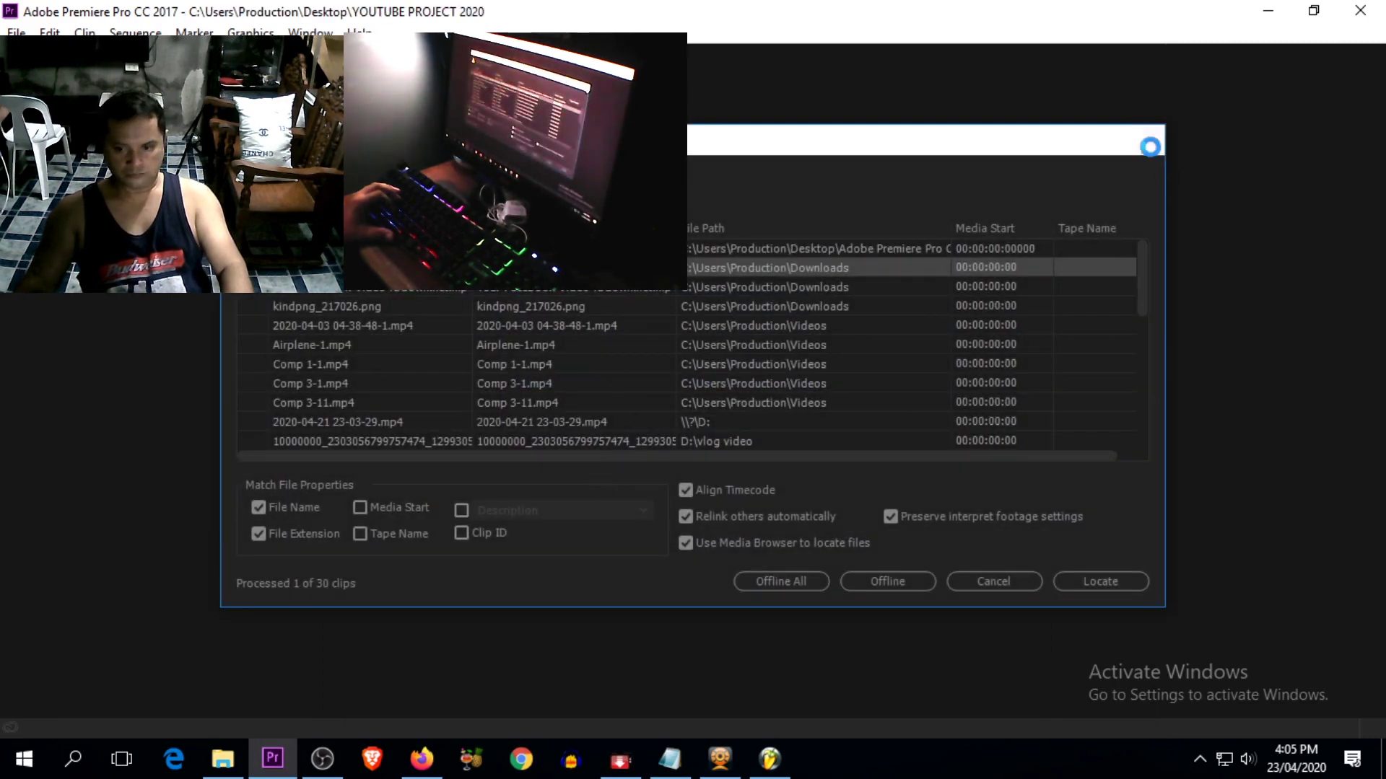
Step: Dismiss the Link Media dialog for the missing clips and show more of the SINIGANG NA TILAPIA timeline
{"action": "left_click", "coordinate": [1149, 139]}
{"action": "left_click_drag", "start_coordinate": [695, 544], "coordinate": [663, 545]}
{"action": "key", "text": "minus"}
{"action": "key", "text": "minus"}
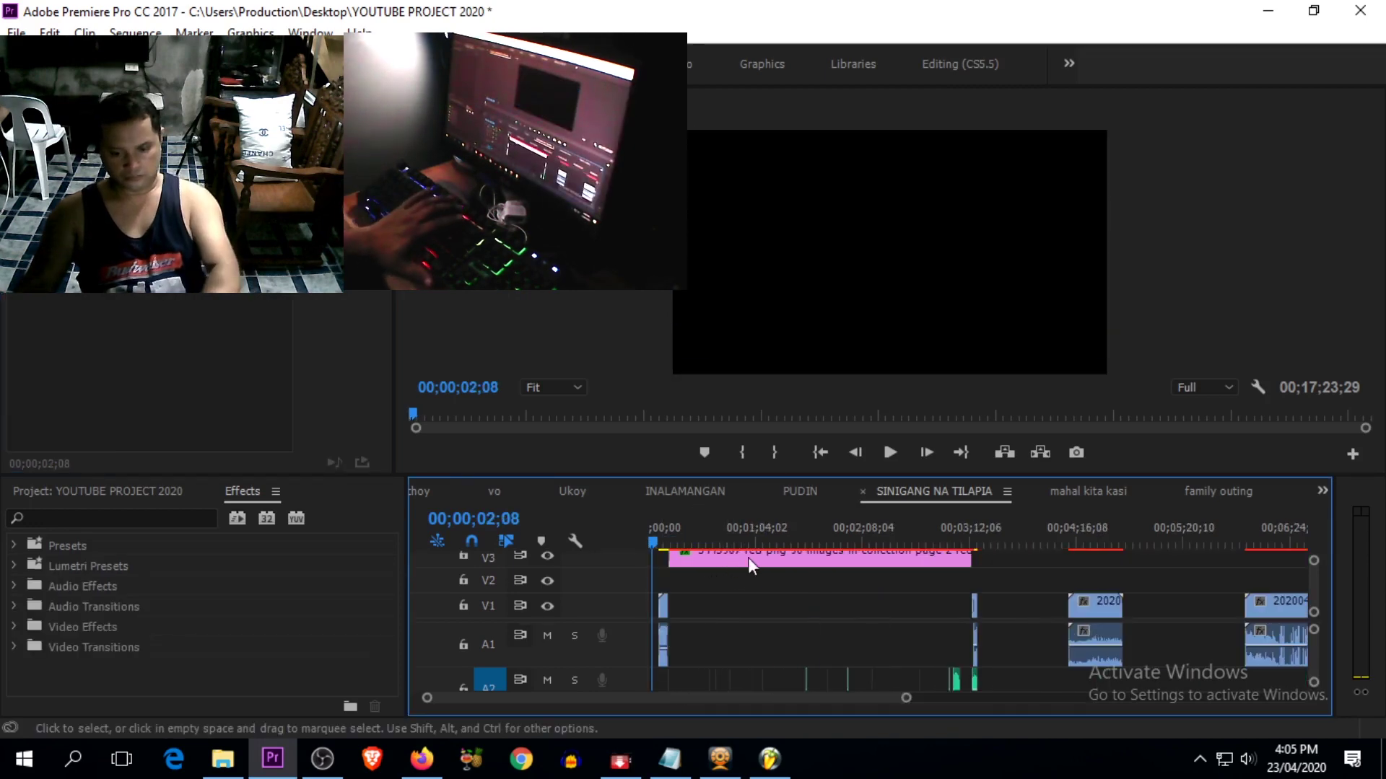
Step: Create a new sequence named sinigang with the DV NTSC Standard 48kHz preset and set its playhead to 00;00;30;04
{"action": "key", "text": "ctrl+n"}
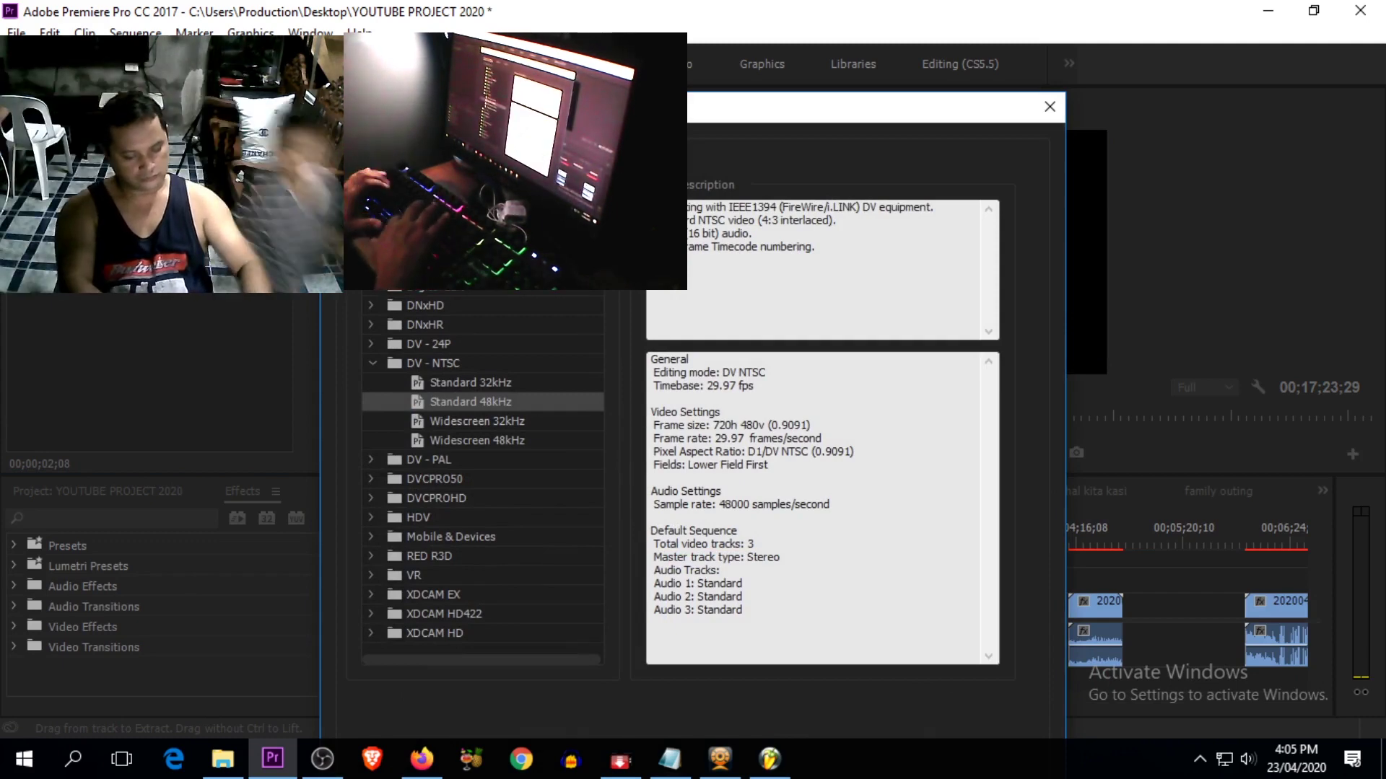
{"action": "key", "text": "Return"}
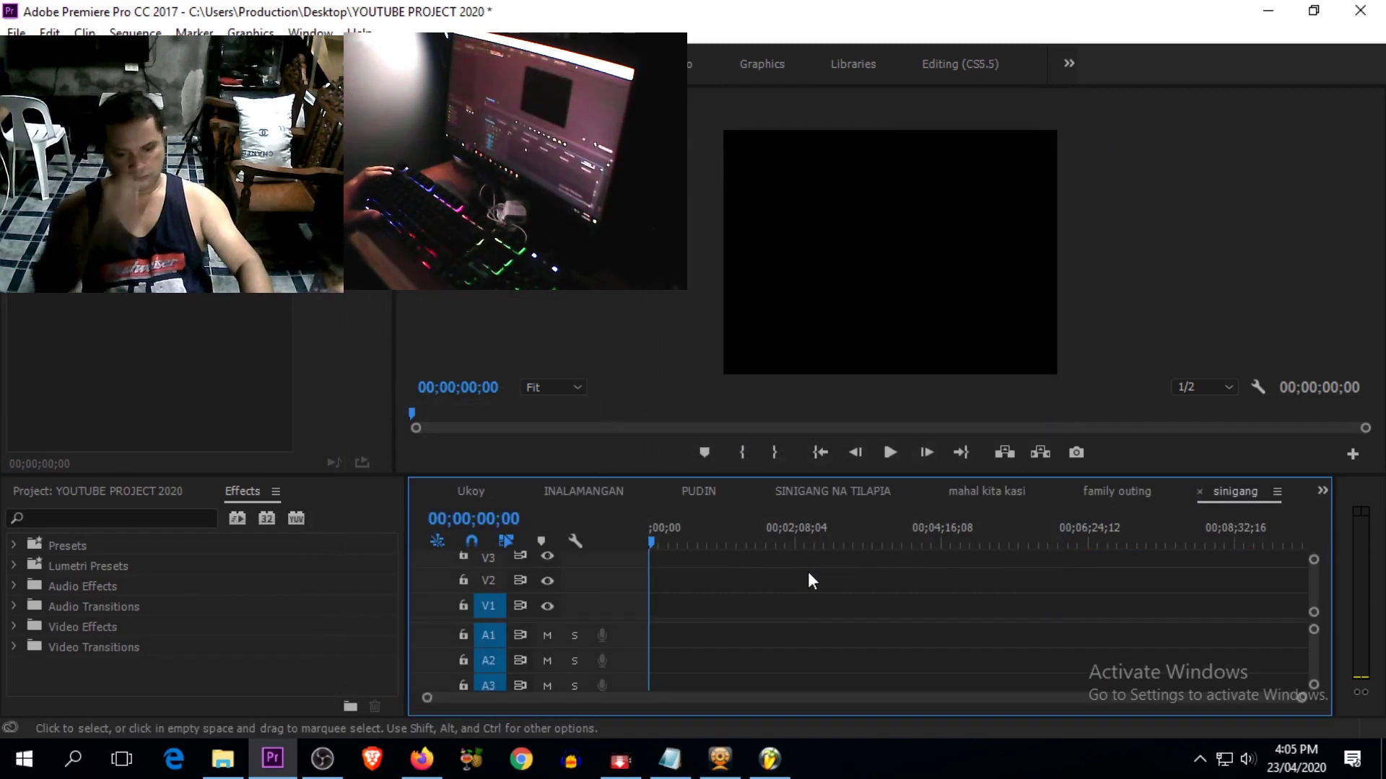
{"action": "left_click_drag", "start_coordinate": [668, 545], "coordinate": [781, 543]}
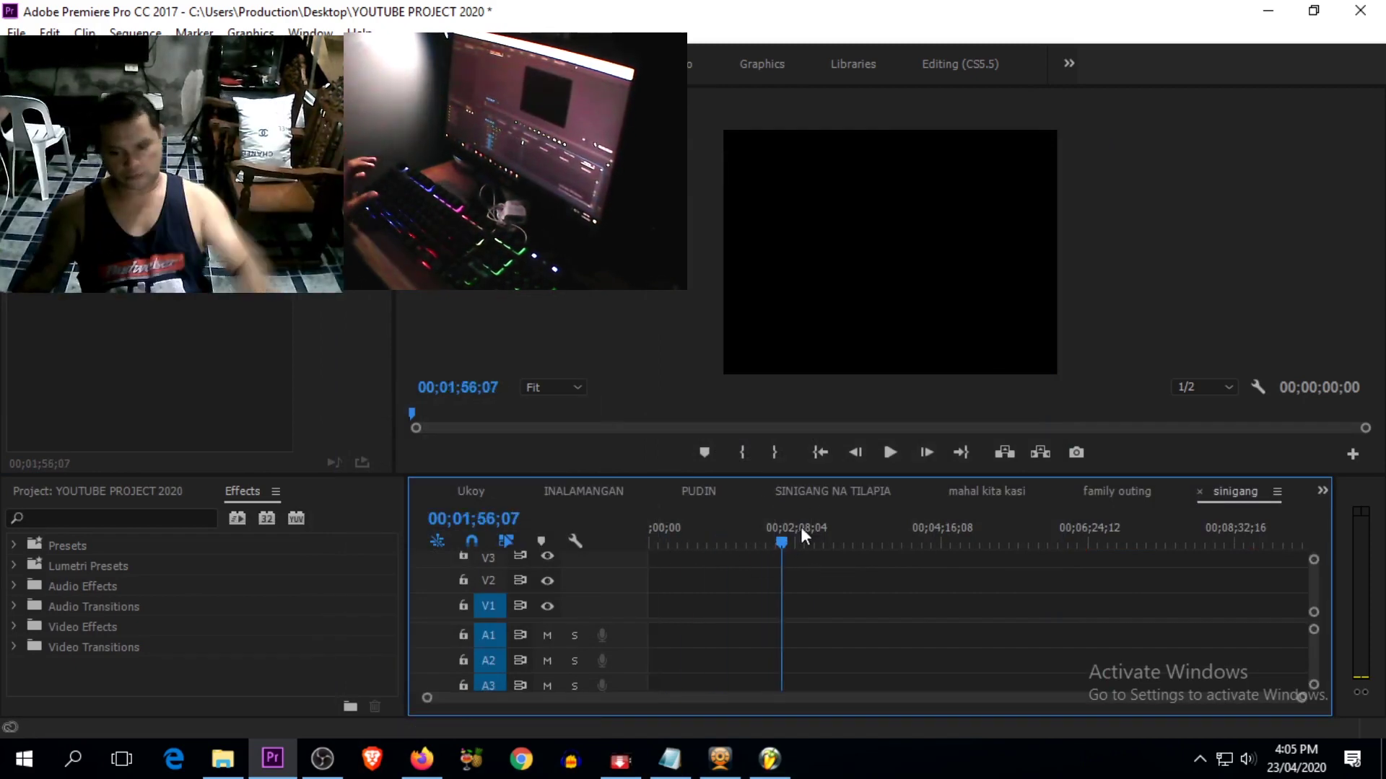
{"action": "left_click_drag", "start_coordinate": [714, 546], "coordinate": [682, 547]}
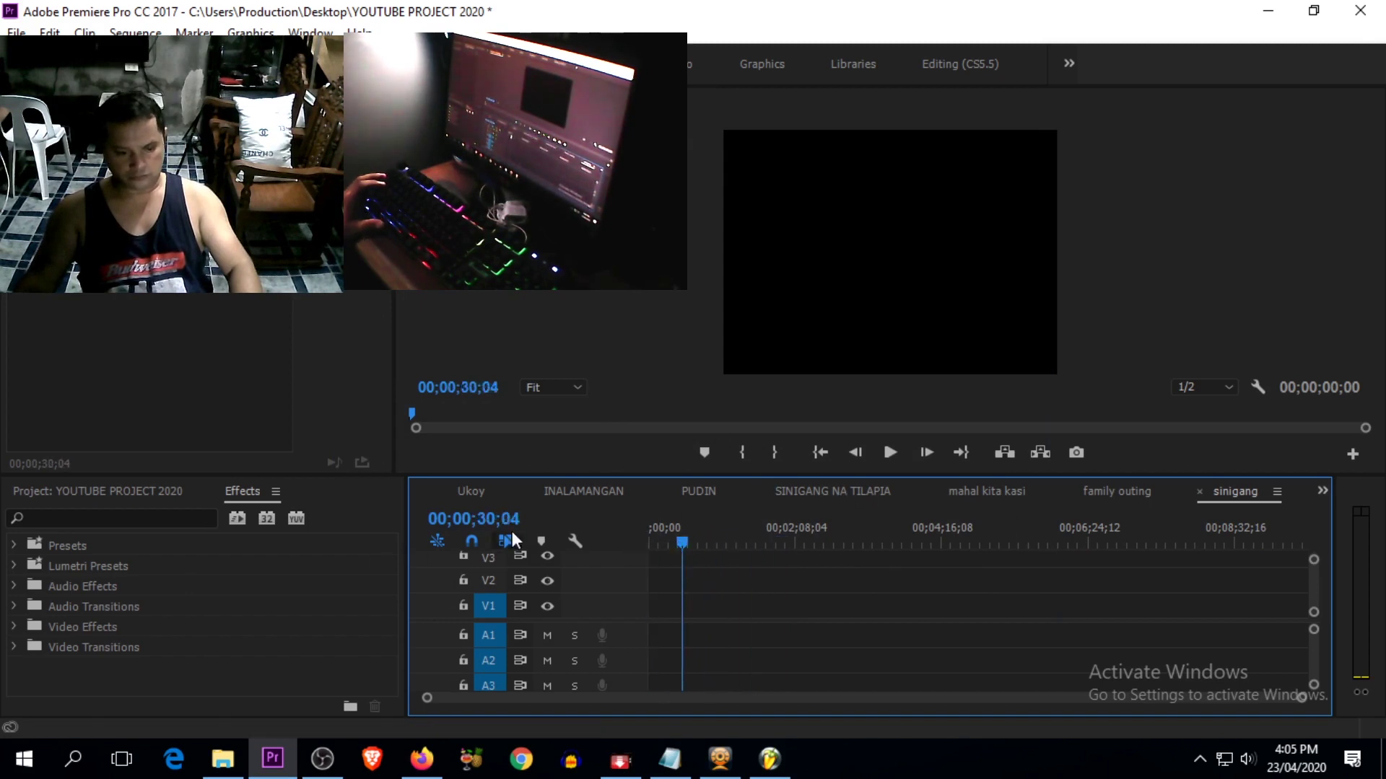
Step: Reveal the source of the first V1 clip in the SINIGANG NA TILAPIA sequence in the project
{"action": "left_click", "coordinate": [791, 493]}
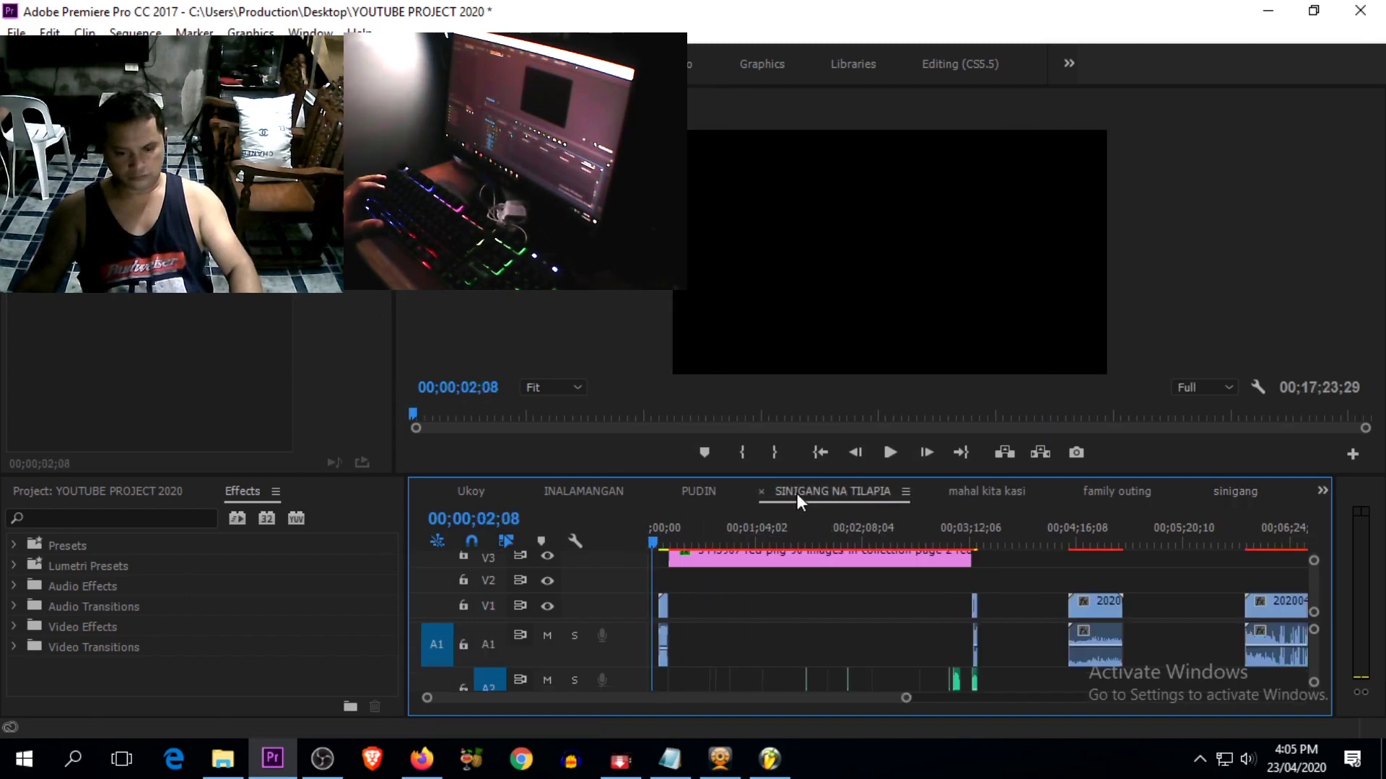
{"action": "left_click", "coordinate": [664, 612]}
{"action": "right_click", "coordinate": [663, 612]}
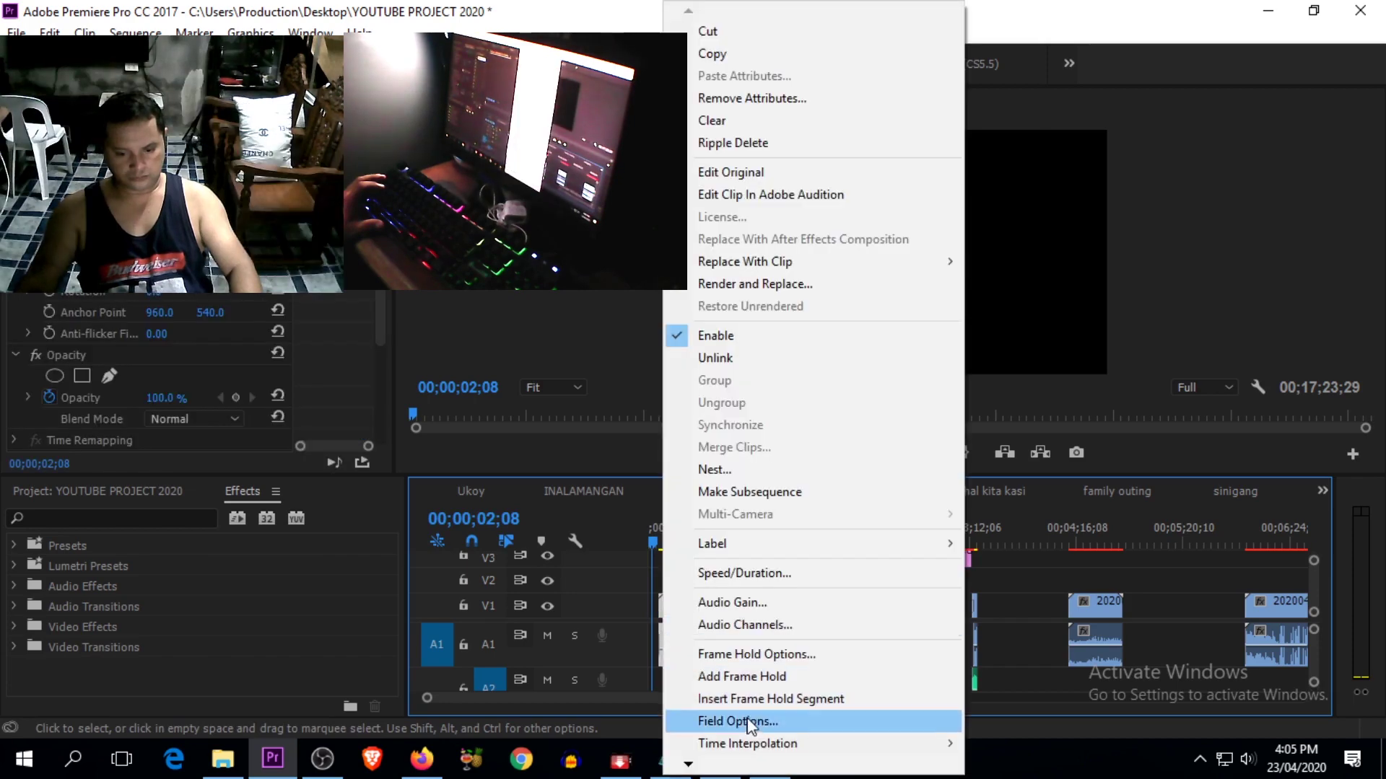
{"action": "mouse_move", "coordinate": [688, 767]}
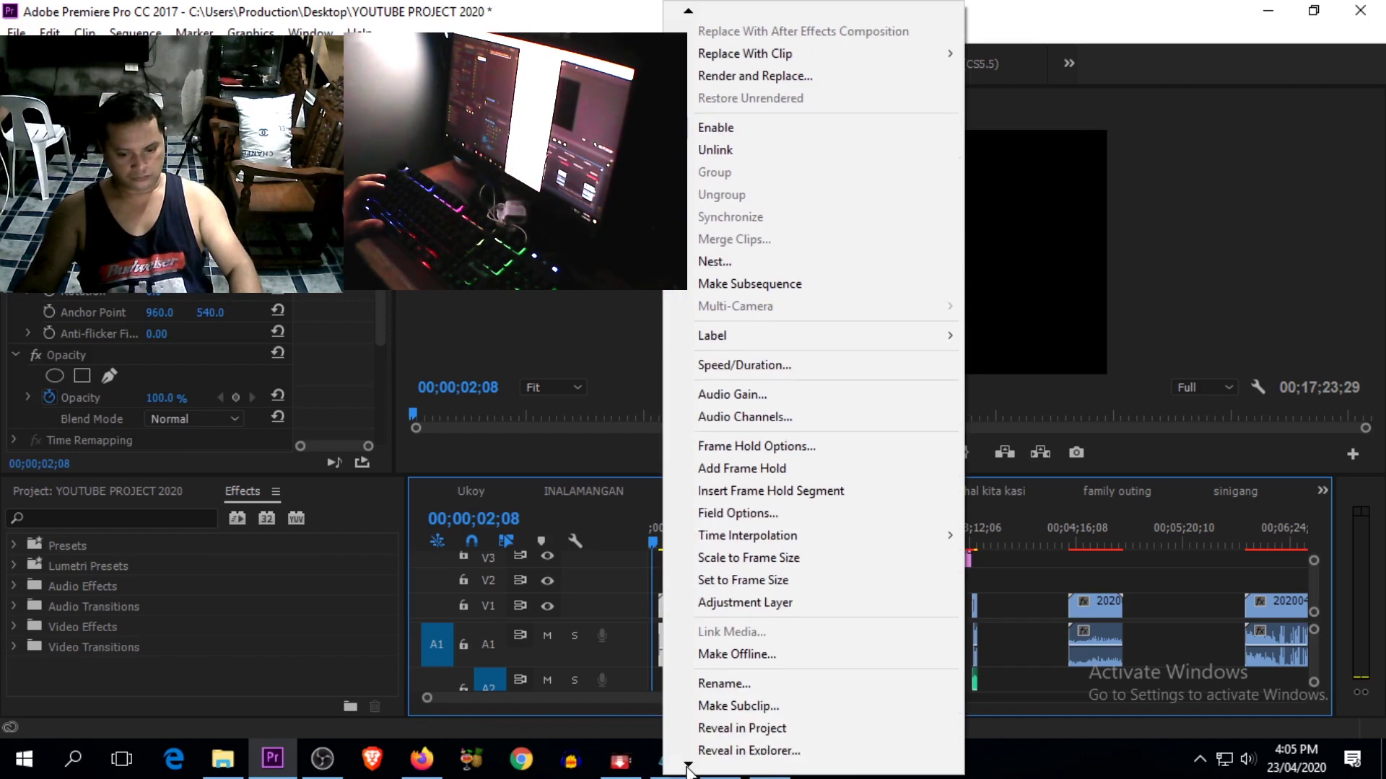
{"action": "left_click", "coordinate": [760, 661]}
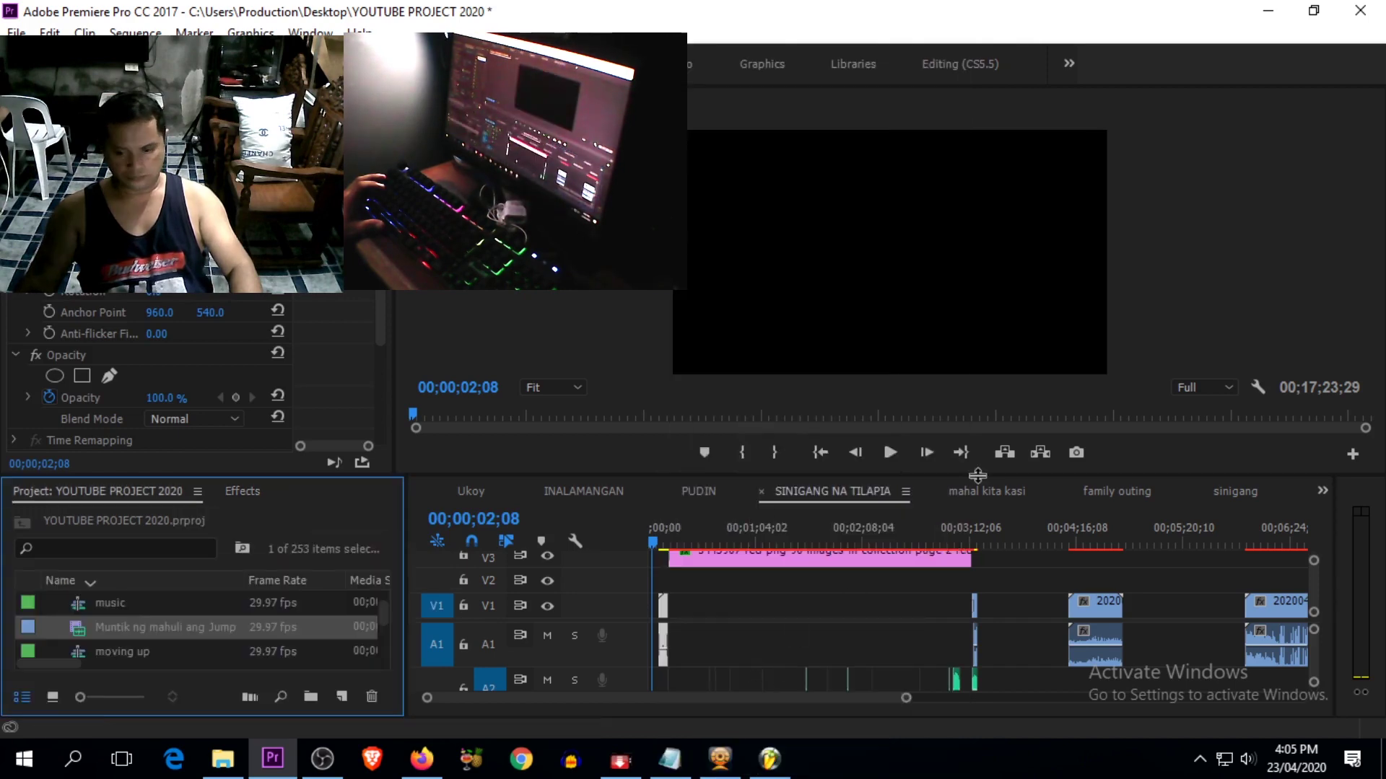
Step: Add the Muntik ng mahuli ang Jumper 2.mp4 source at 00;00;30;04 in the sinigang sequence, changing the sequence settings to match the clip
{"action": "left_click", "coordinate": [1232, 497]}
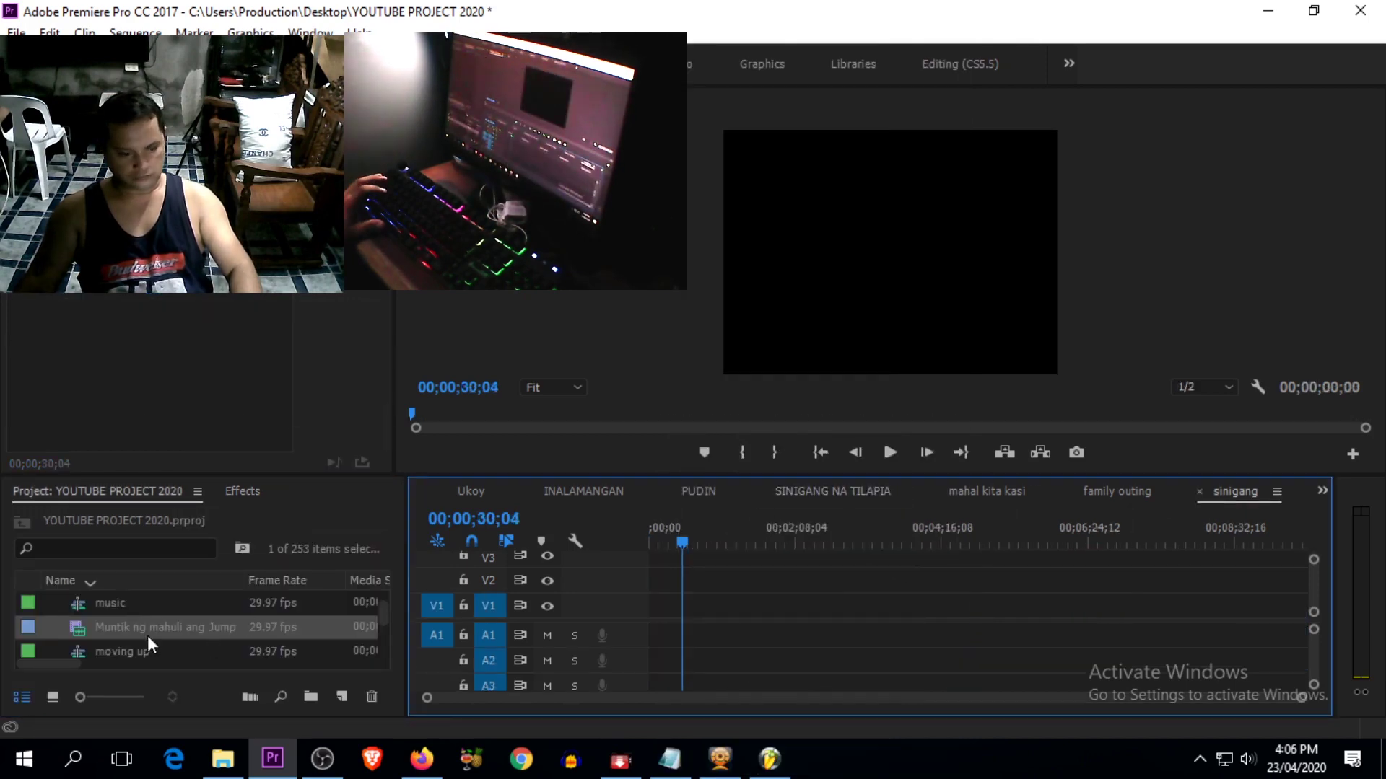
{"action": "left_click_drag", "start_coordinate": [86, 627], "coordinate": [693, 628]}
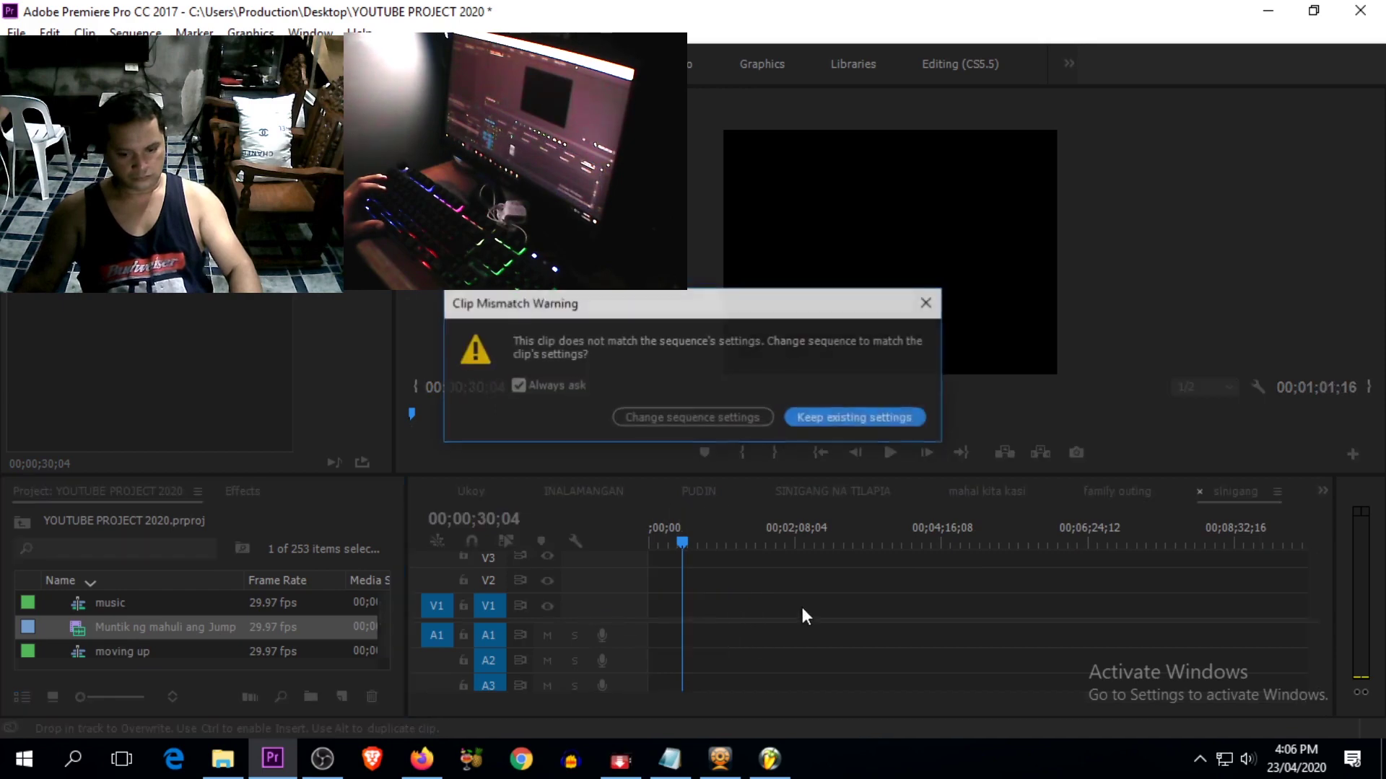
{"action": "left_click", "coordinate": [722, 420]}
{"action": "left_click", "coordinate": [683, 539]}
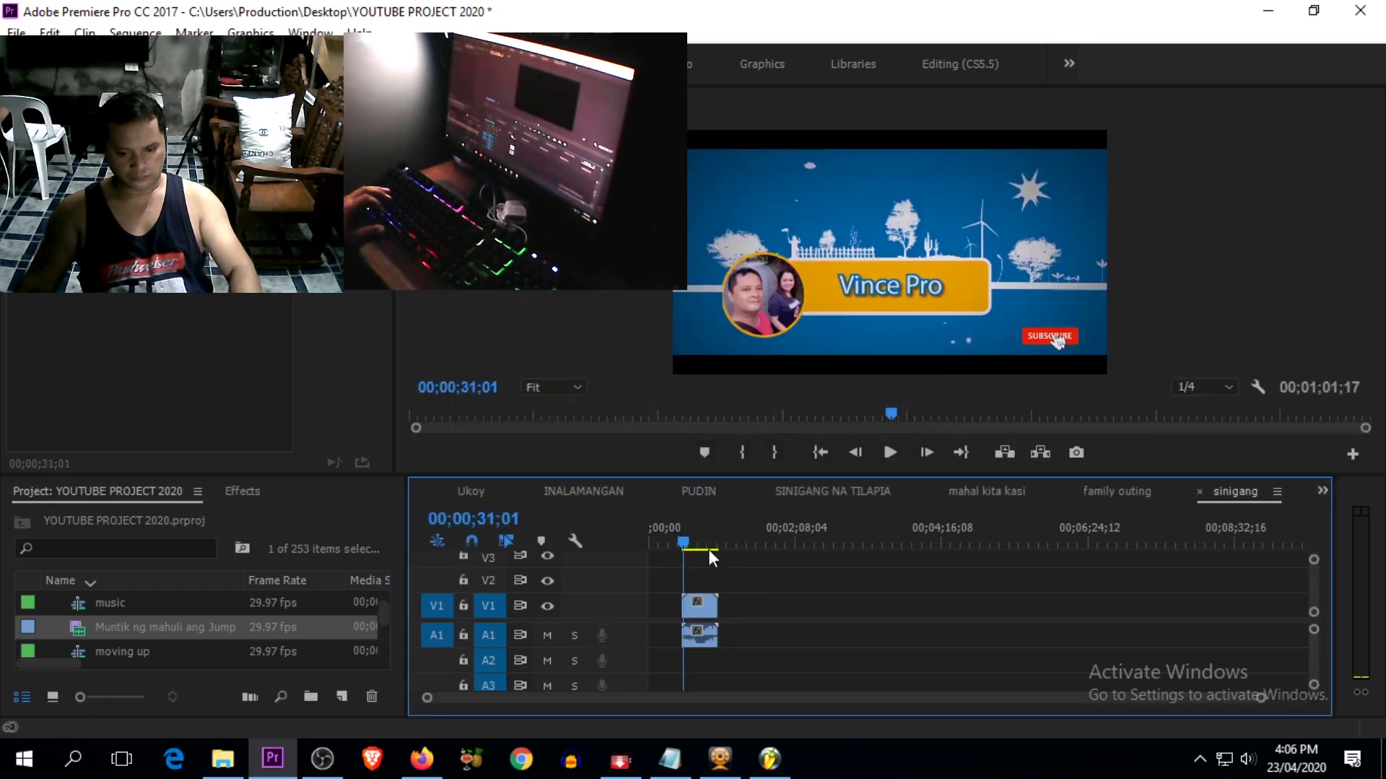
{"action": "key", "text": "="}
{"action": "key", "text": "="}
{"action": "key", "text": "-"}
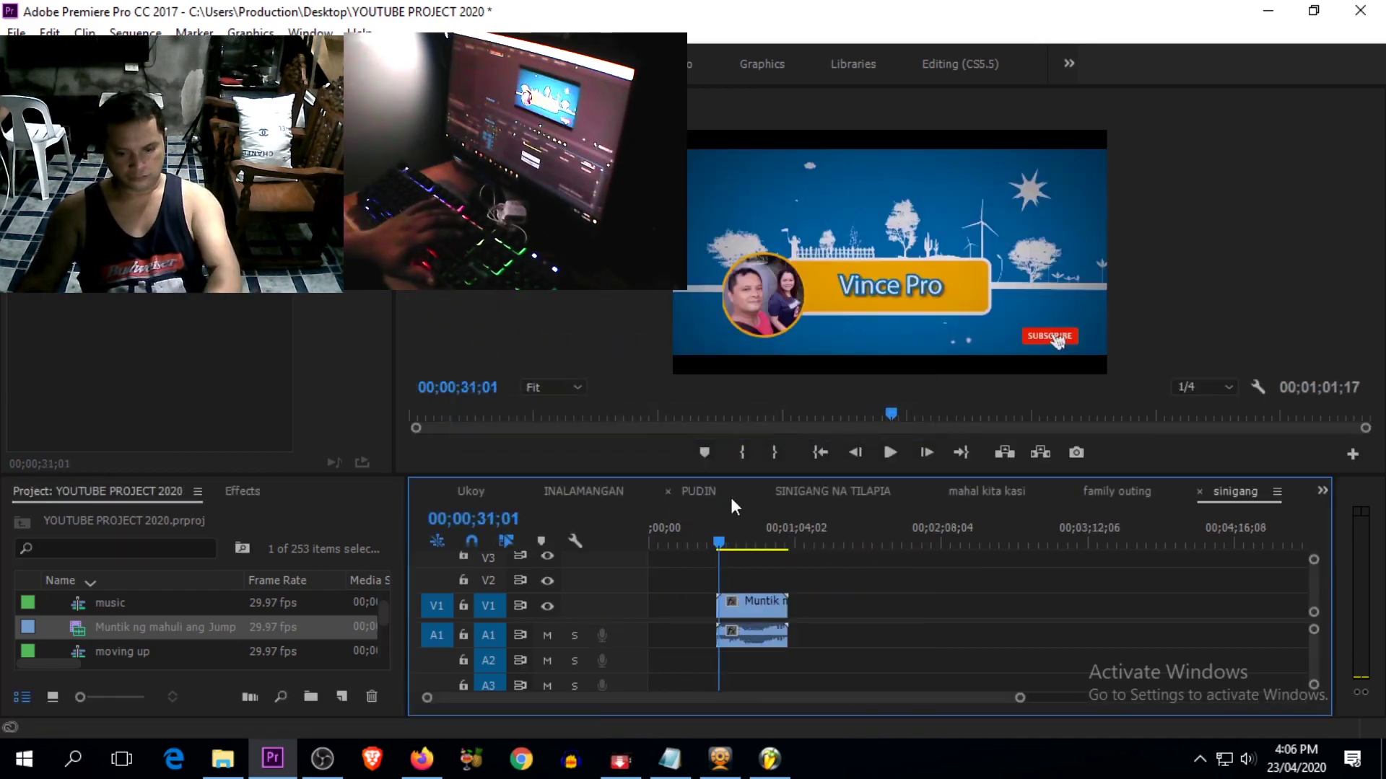
Step: Copy the short intro clip from the start of SINIGANG NA TILAPIA and delete the full-length clip from the sinigang sequence
{"action": "left_click", "coordinate": [814, 492]}
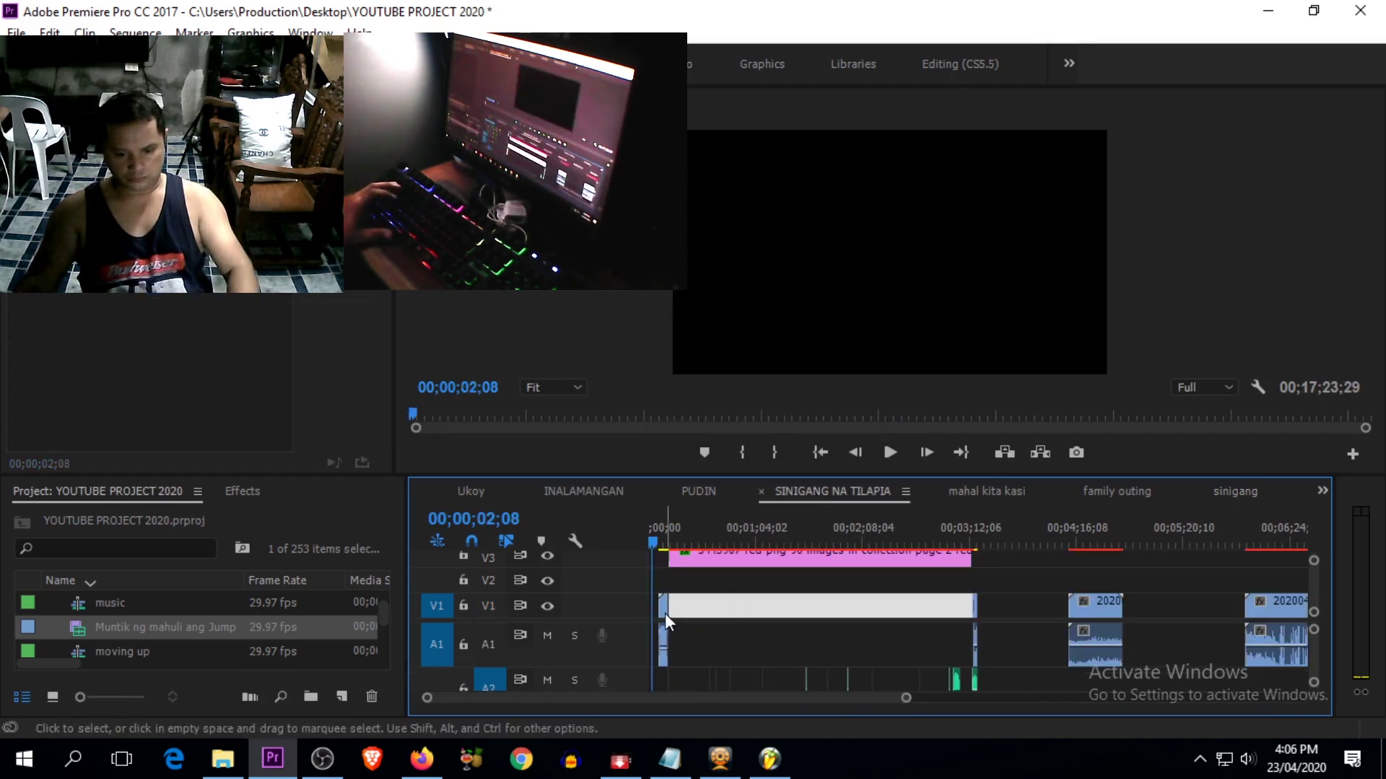
{"action": "left_click", "coordinate": [1227, 490]}
{"action": "left_click_drag", "start_coordinate": [718, 541], "coordinate": [664, 549]}
{"action": "left_click", "coordinate": [742, 612]}
{"action": "key", "text": "Delete"}
Step: Paste the copied intro clip into the sinigang sequence and position it on V1 and A1 about 6.5 seconds in
{"action": "left_click", "coordinate": [692, 543]}
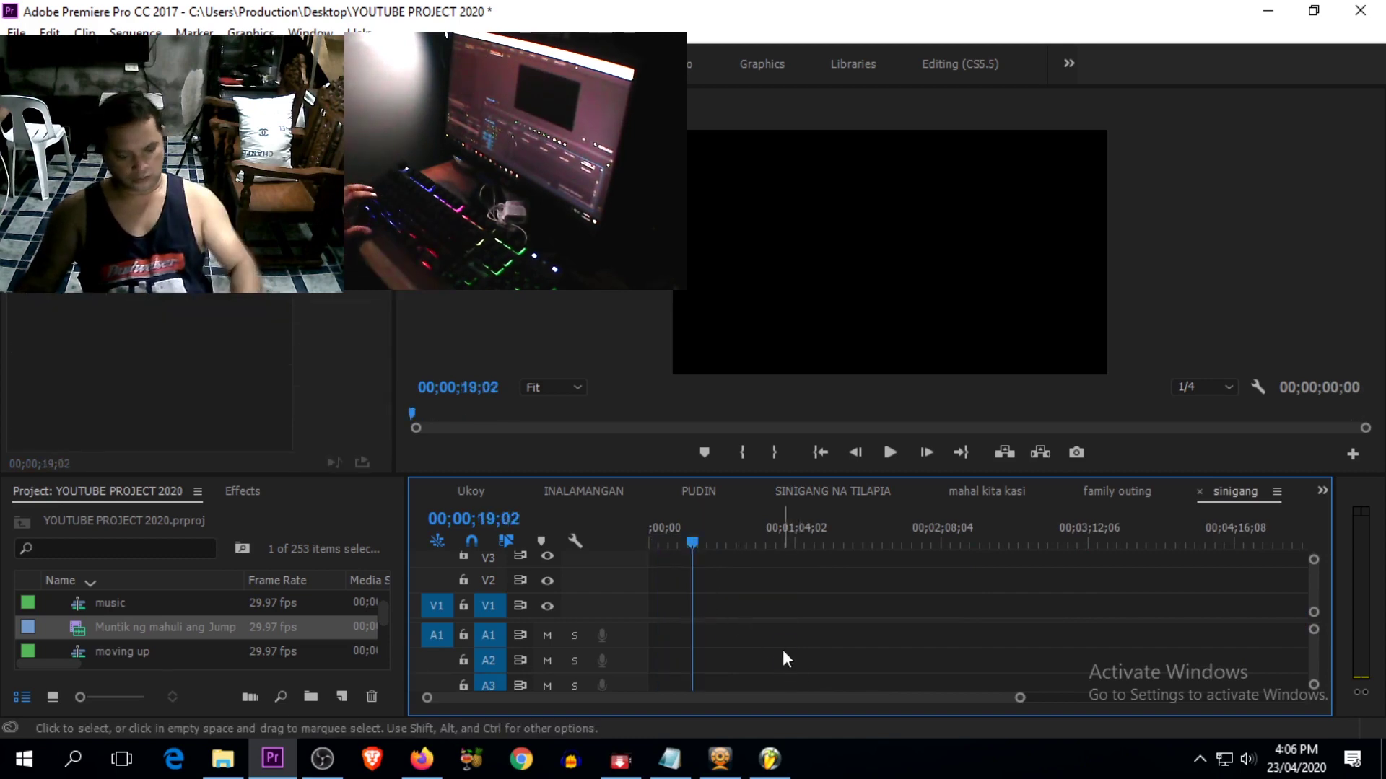
{"action": "key", "text": "ctrl+v"}
{"action": "key", "text": "="}
{"action": "left_click", "coordinate": [827, 534]}
{"action": "left_click_drag", "start_coordinate": [827, 534], "coordinate": [840, 537]}
{"action": "key", "text": "-"}
{"action": "left_click_drag", "start_coordinate": [748, 612], "coordinate": [666, 612]}
{"action": "left_click_drag", "start_coordinate": [695, 534], "coordinate": [647, 538]}
{"action": "key", "text": "="}
{"action": "key", "text": "="}
{"action": "left_click_drag", "start_coordinate": [713, 613], "coordinate": [808, 613]}
Step: Preview the beginning of the intro clip in the sinigang sequence
{"action": "left_click", "coordinate": [796, 539]}
{"action": "mouse_move", "coordinate": [798, 539]}
{"action": "left_mouse_down"}
{"action": "mouse_move", "coordinate": [769, 544]}
{"action": "mouse_move", "coordinate": [790, 548]}
{"action": "left_mouse_up"}
{"action": "left_click", "coordinate": [905, 571]}
{"action": "key", "text": "space"}
{"action": "left_click", "coordinate": [791, 544]}
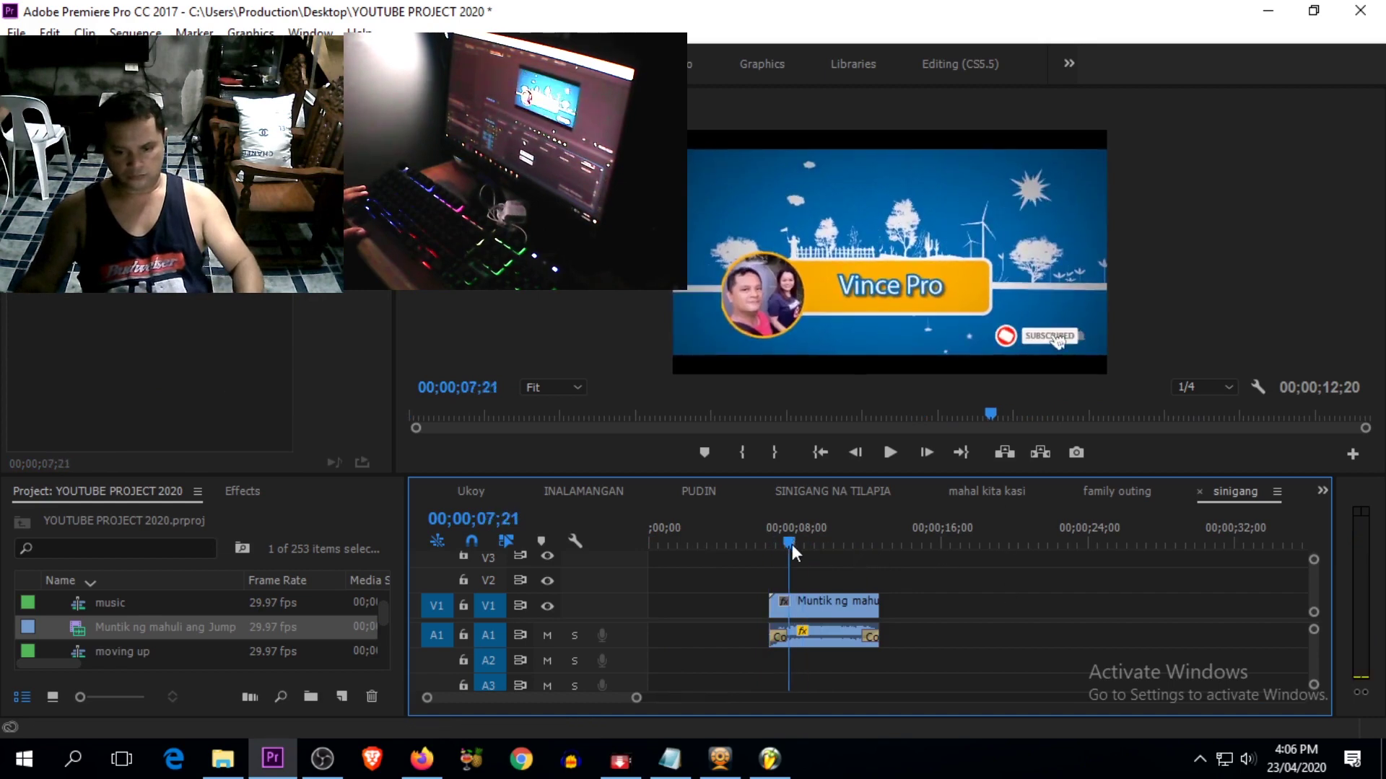
Step: Preview the fish and vegetables clip around 00;04;15;11 to 00;04;27;26 in the SINIGANG NA TILAPIA sequence
{"action": "left_click", "coordinate": [823, 496]}
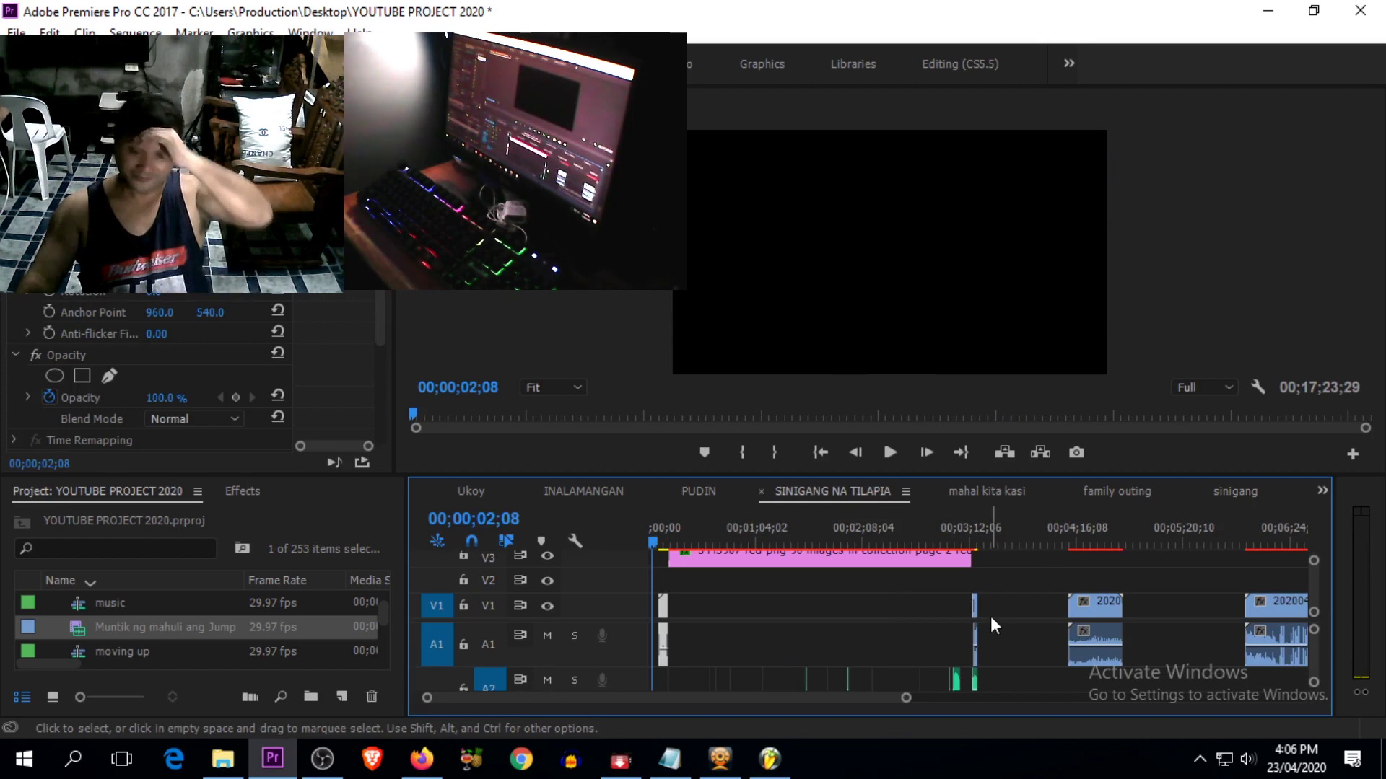
{"action": "key", "text": "minus"}
{"action": "key", "text": "minus"}
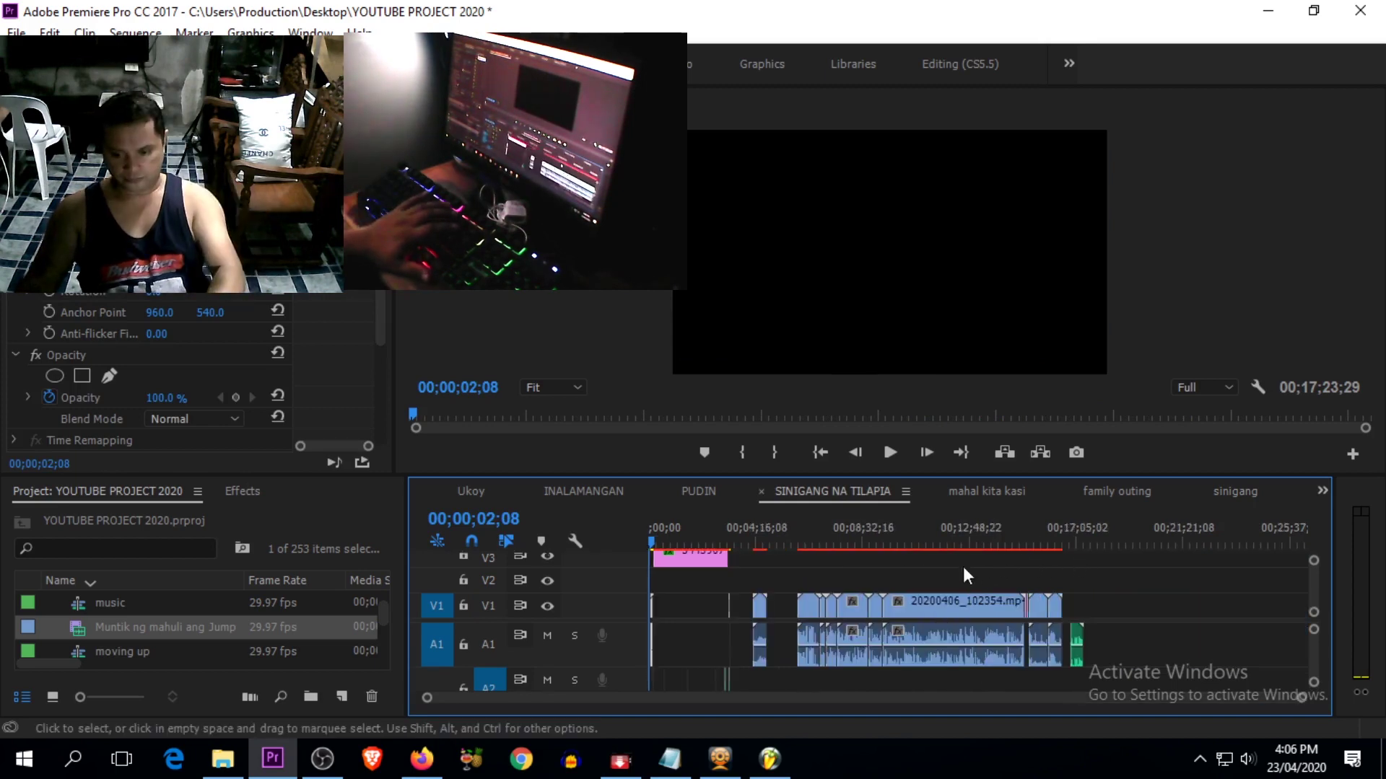
{"action": "left_click", "coordinate": [758, 544]}
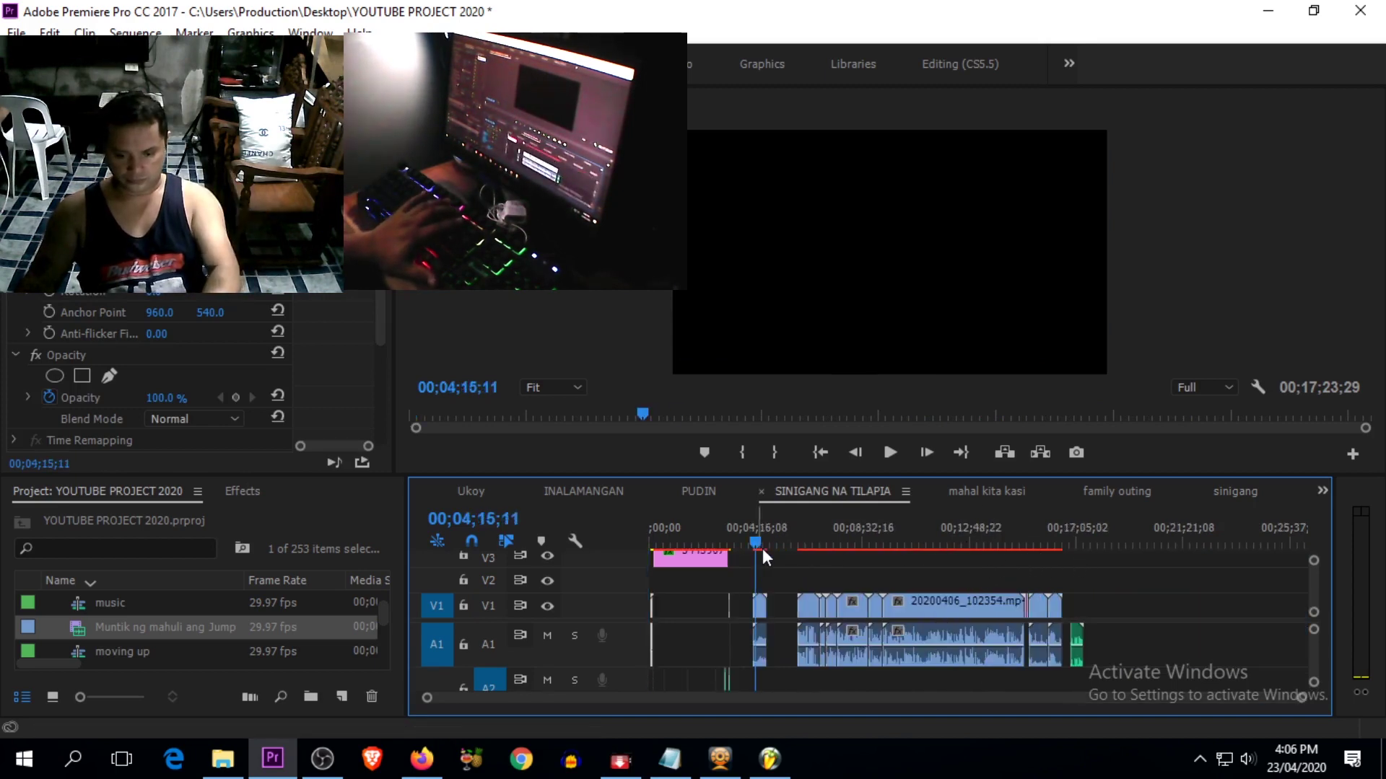
{"action": "key", "text": "equal"}
{"action": "key", "text": "equal"}
{"action": "key", "text": "equal"}
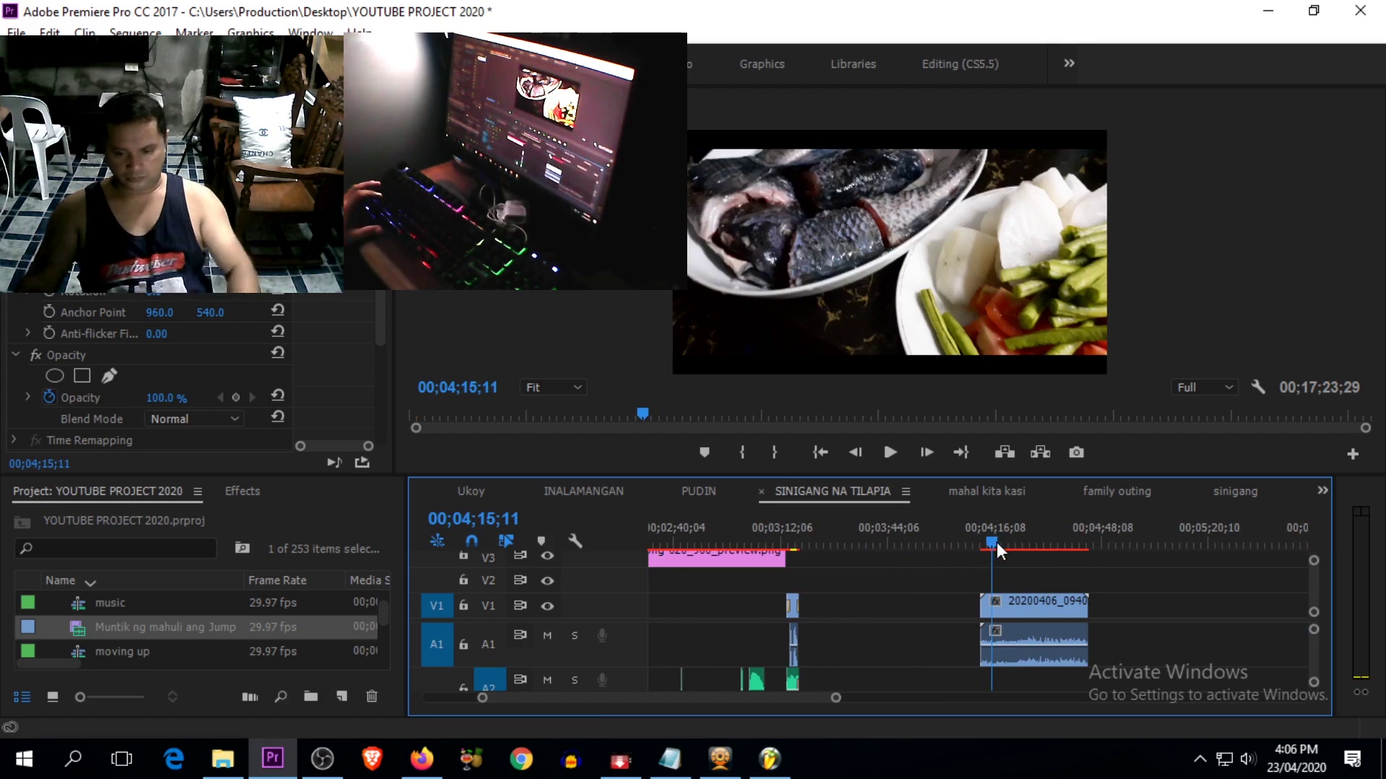
{"action": "left_click", "coordinate": [1021, 545]}
{"action": "left_click_drag", "start_coordinate": [1025, 545], "coordinate": [1032, 545]}
{"action": "key", "text": "space"}
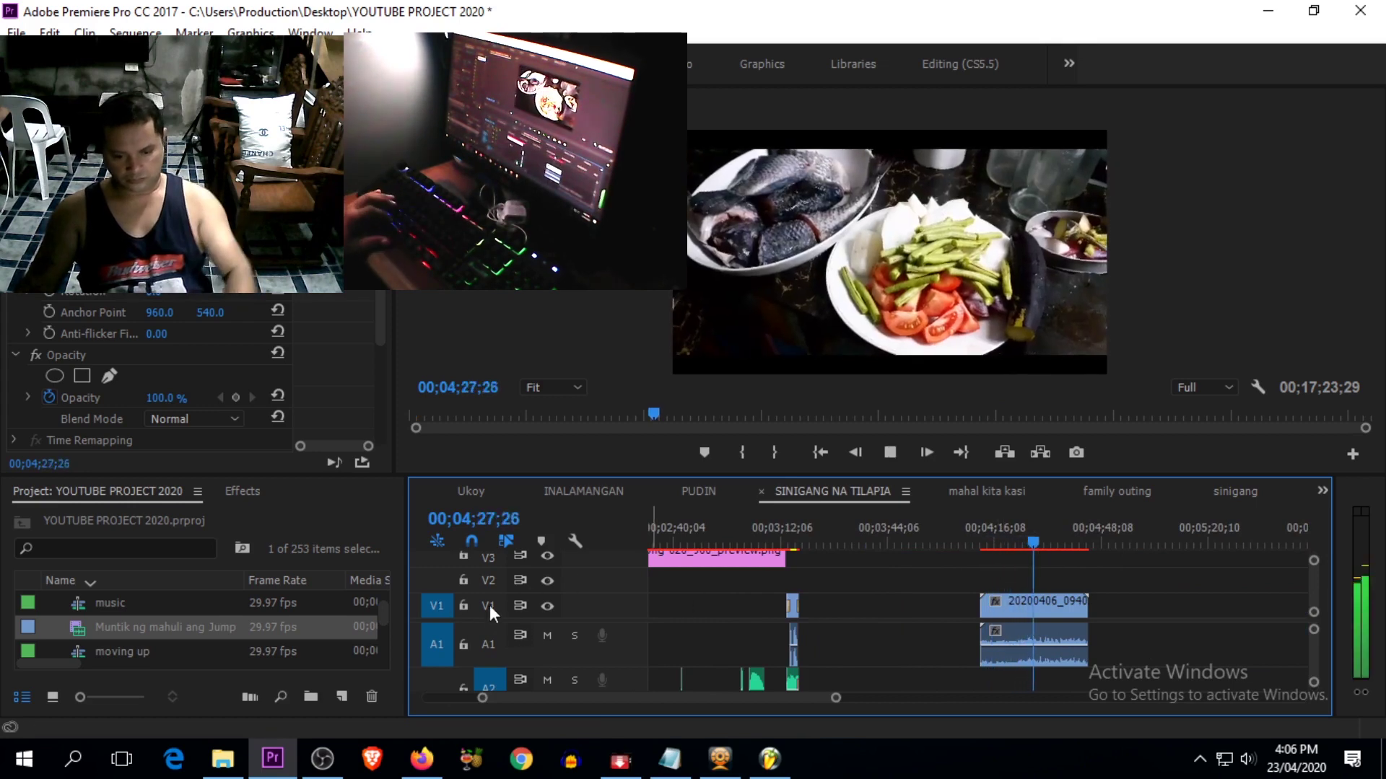
Step: Lock V1 and delete only the A1 audio of the fish and vegetables clip
{"action": "left_click", "coordinate": [466, 608]}
{"action": "left_click", "coordinate": [1065, 645]}
{"action": "key", "text": "Delete"}
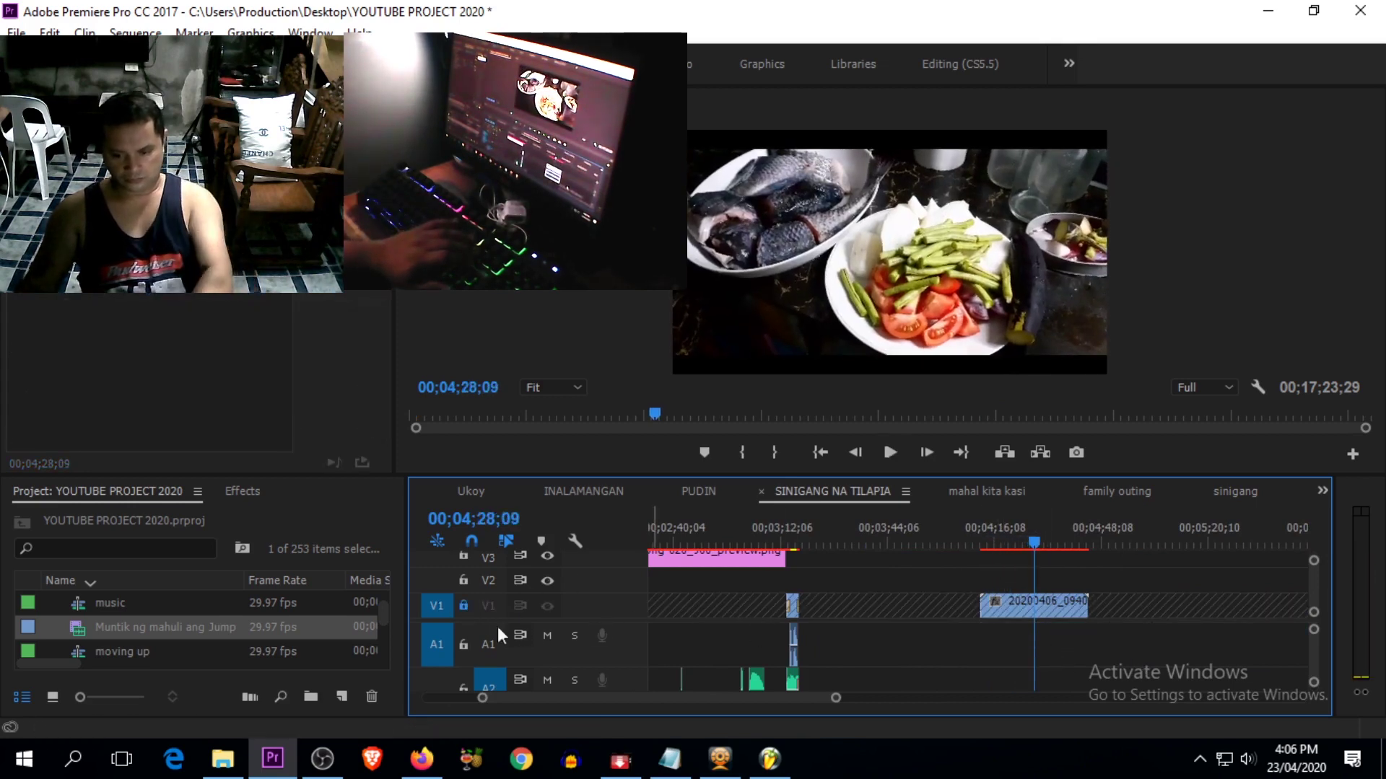
Step: Unlock V1, copy the video-only clip 20200406_094037.mp4, and return to the sinigang sequence
{"action": "left_click", "coordinate": [464, 605]}
{"action": "left_click", "coordinate": [1023, 609]}
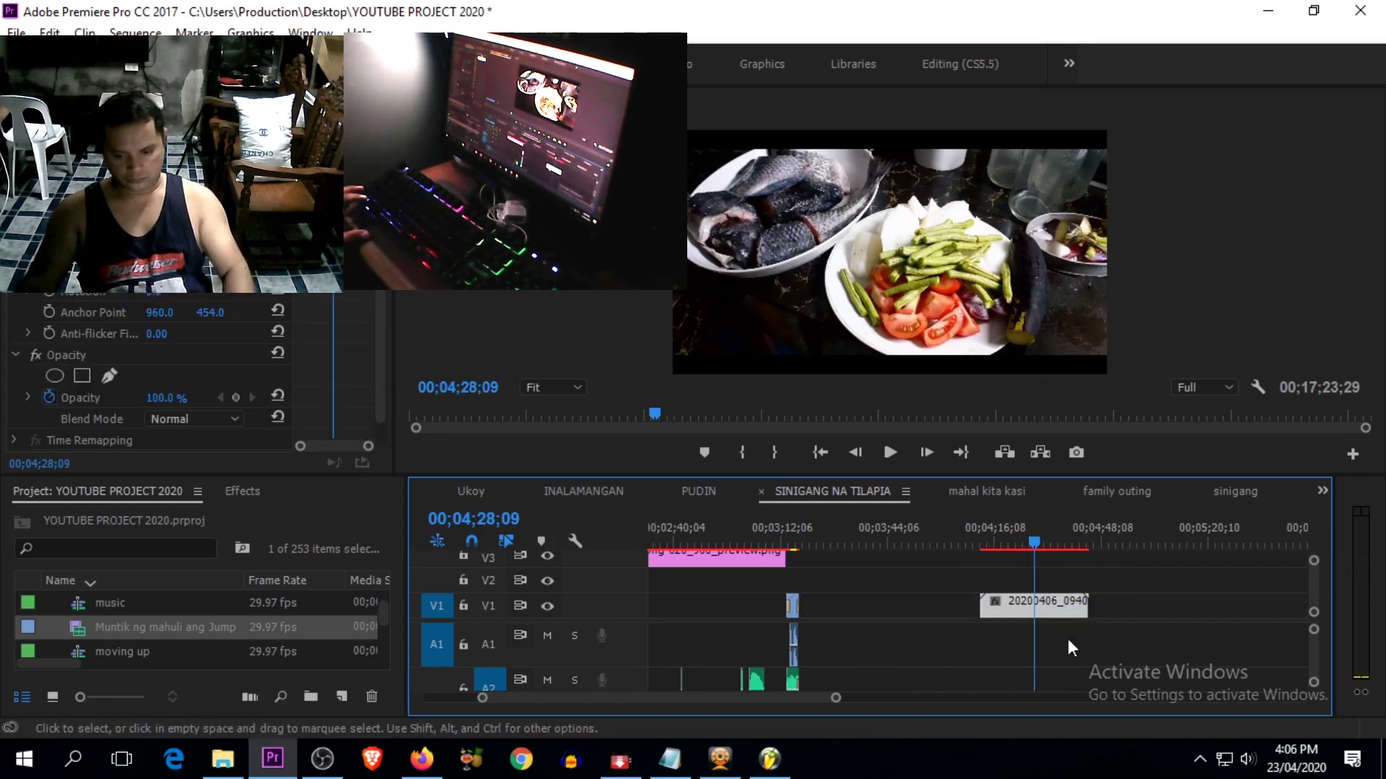
{"action": "key", "text": "Delete"}
{"action": "left_click", "coordinate": [1228, 495]}
{"action": "left_click_drag", "start_coordinate": [768, 544], "coordinate": [674, 557]}
{"action": "key", "text": "ctrl+v"}
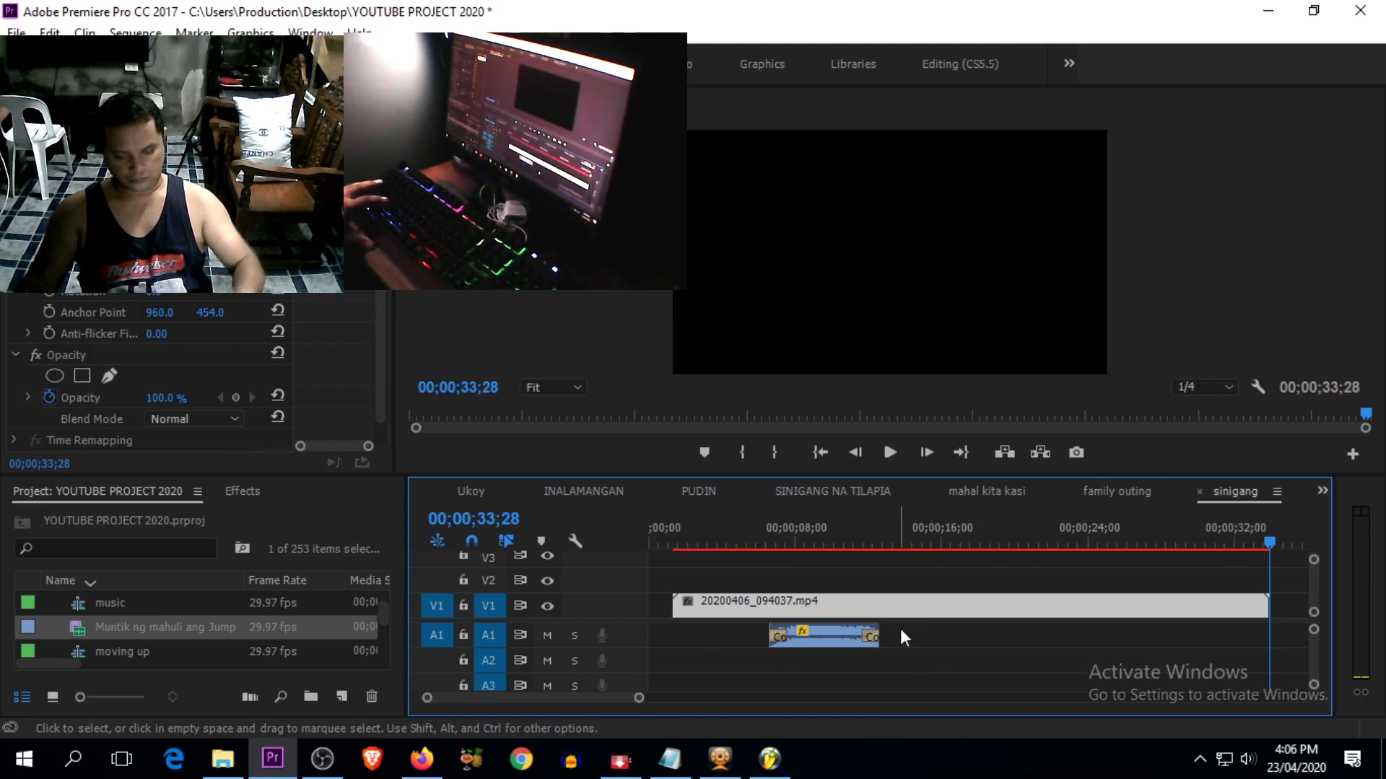
{"action": "key", "text": "ctrl+z"}
Step: Paste 20200406_094037.mp4 after the intro clip in the sinigang sequence and move it onto V2 at the sequence start
{"action": "key", "text": "minus"}
{"action": "key", "text": "minus"}
{"action": "left_click_drag", "start_coordinate": [767, 544], "coordinate": [722, 547]}
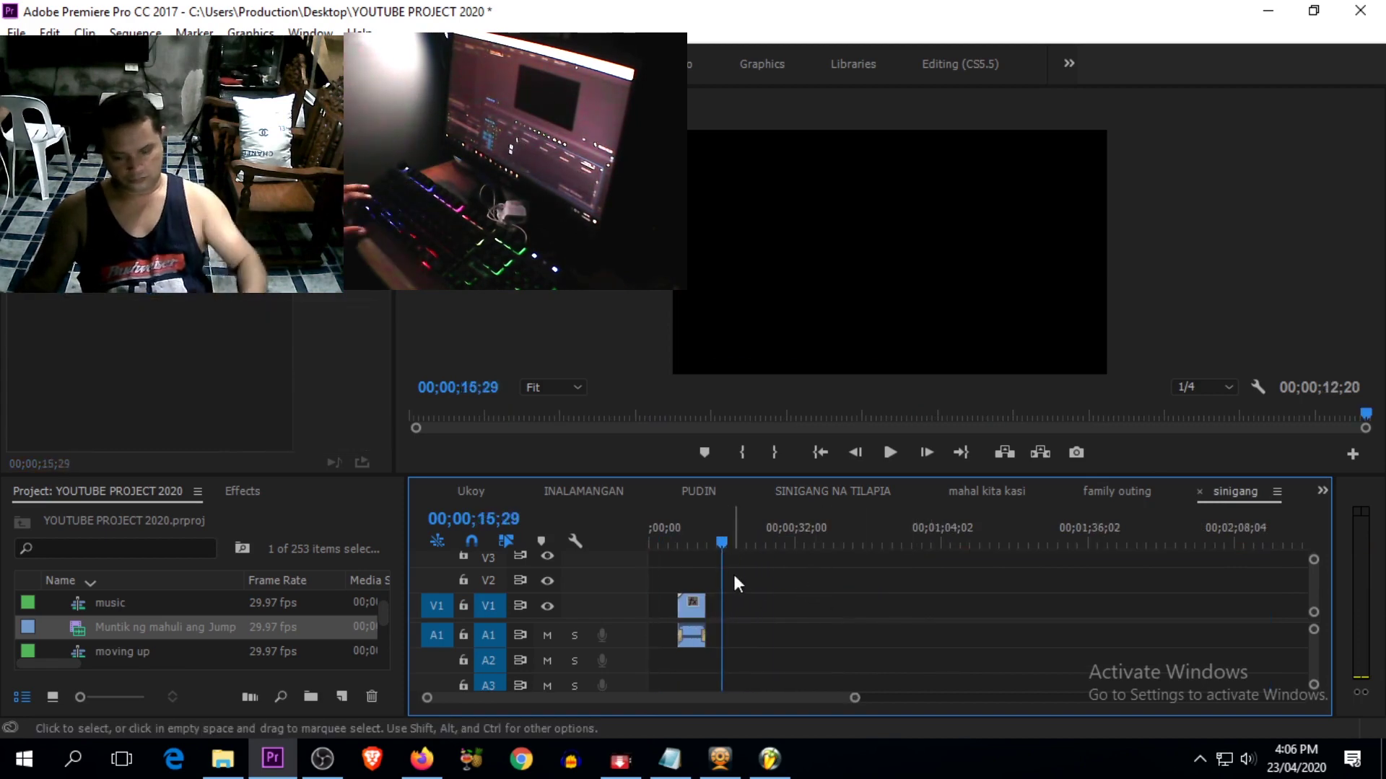
{"action": "key", "text": "ctrl+v"}
{"action": "left_click_drag", "start_coordinate": [811, 589], "coordinate": [652, 553]}
Step: Play the opening of 20200406_094037.mp4 and trim its beginning, keeping the clip at the start of the sequence
{"action": "key", "text": "space"}
{"action": "key", "text": "equal"}
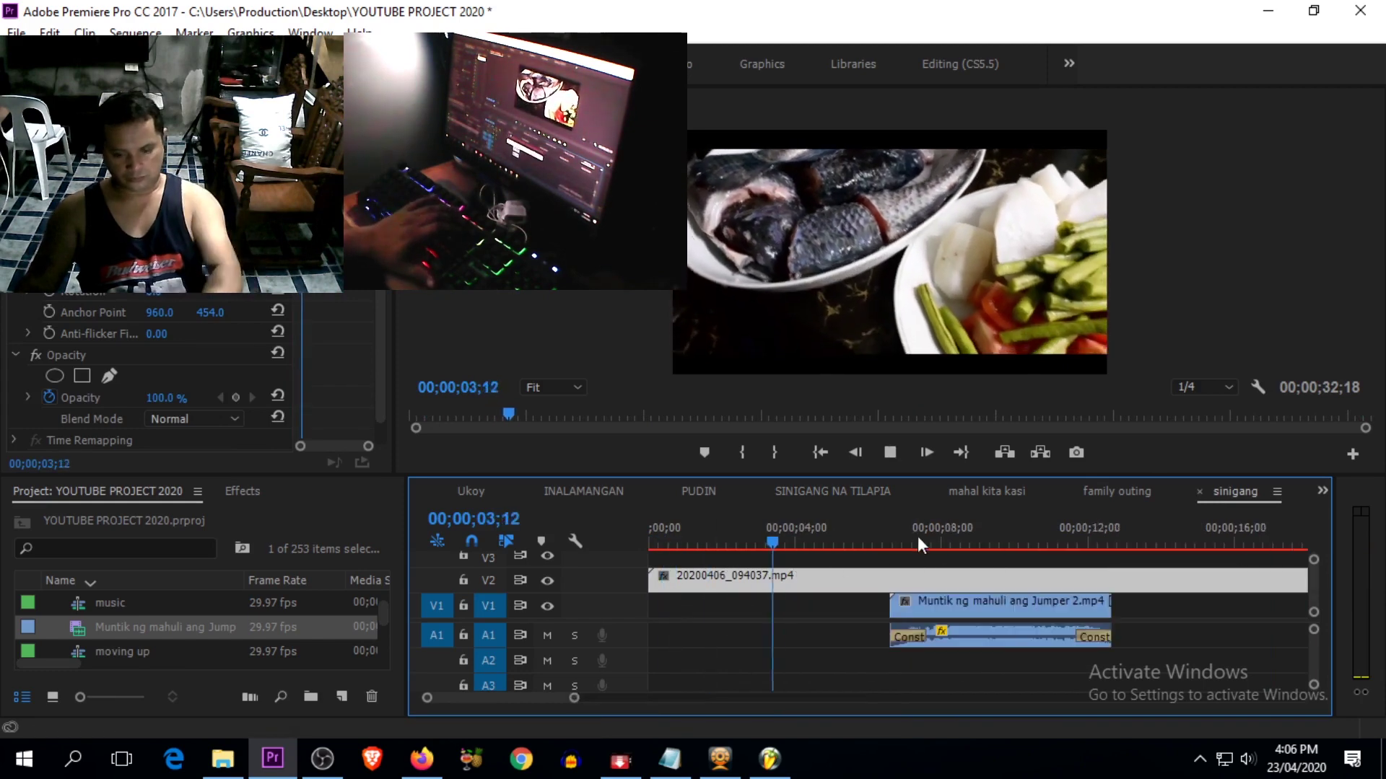
{"action": "left_click_drag", "start_coordinate": [653, 545], "coordinate": [689, 586]}
{"action": "key", "text": "Home"}
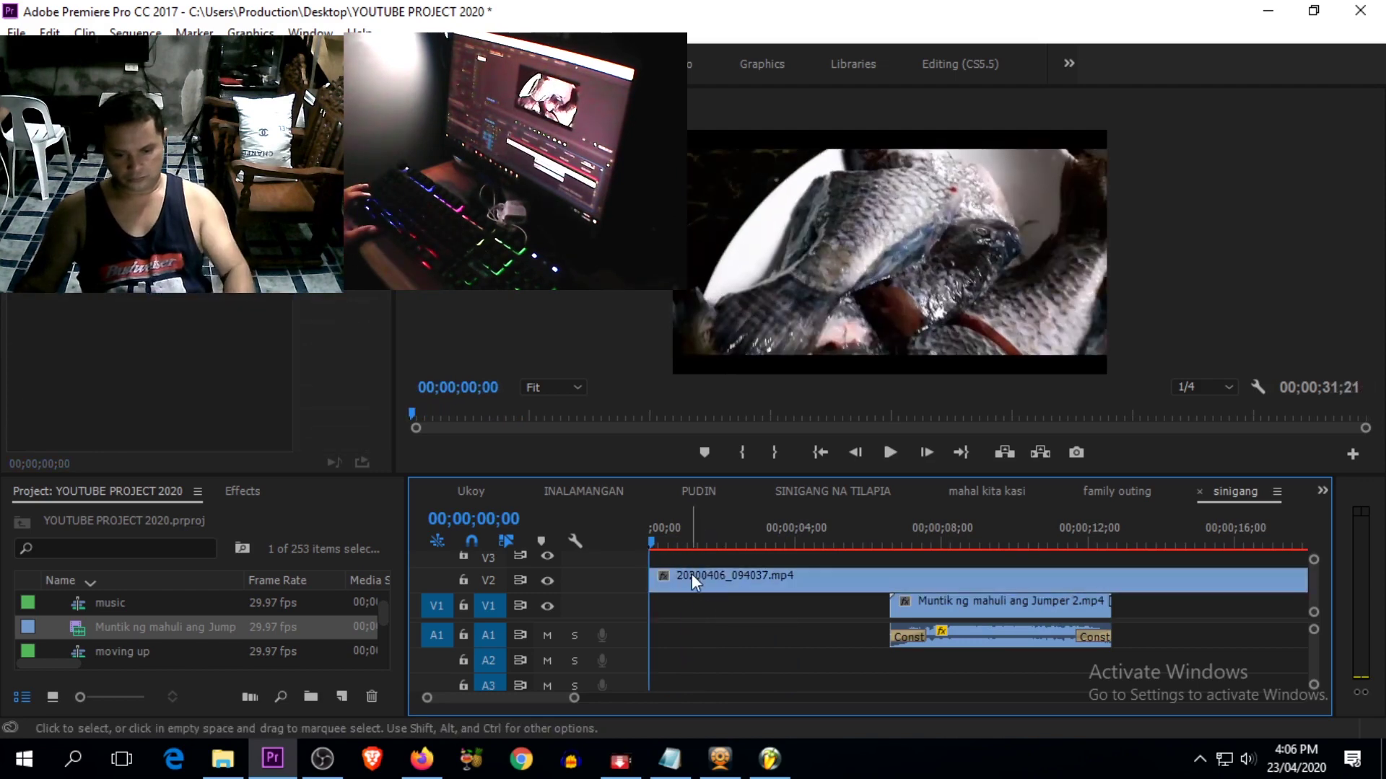
Step: Target V2, add a cross dissolve at the start of 20200406_094037.mp4, and preview the fade-in
{"action": "left_click", "coordinate": [664, 543]}
{"action": "left_click", "coordinate": [495, 583]}
{"action": "key", "text": "ctrl+d"}
{"action": "key", "text": "Home"}
{"action": "key", "text": "space"}
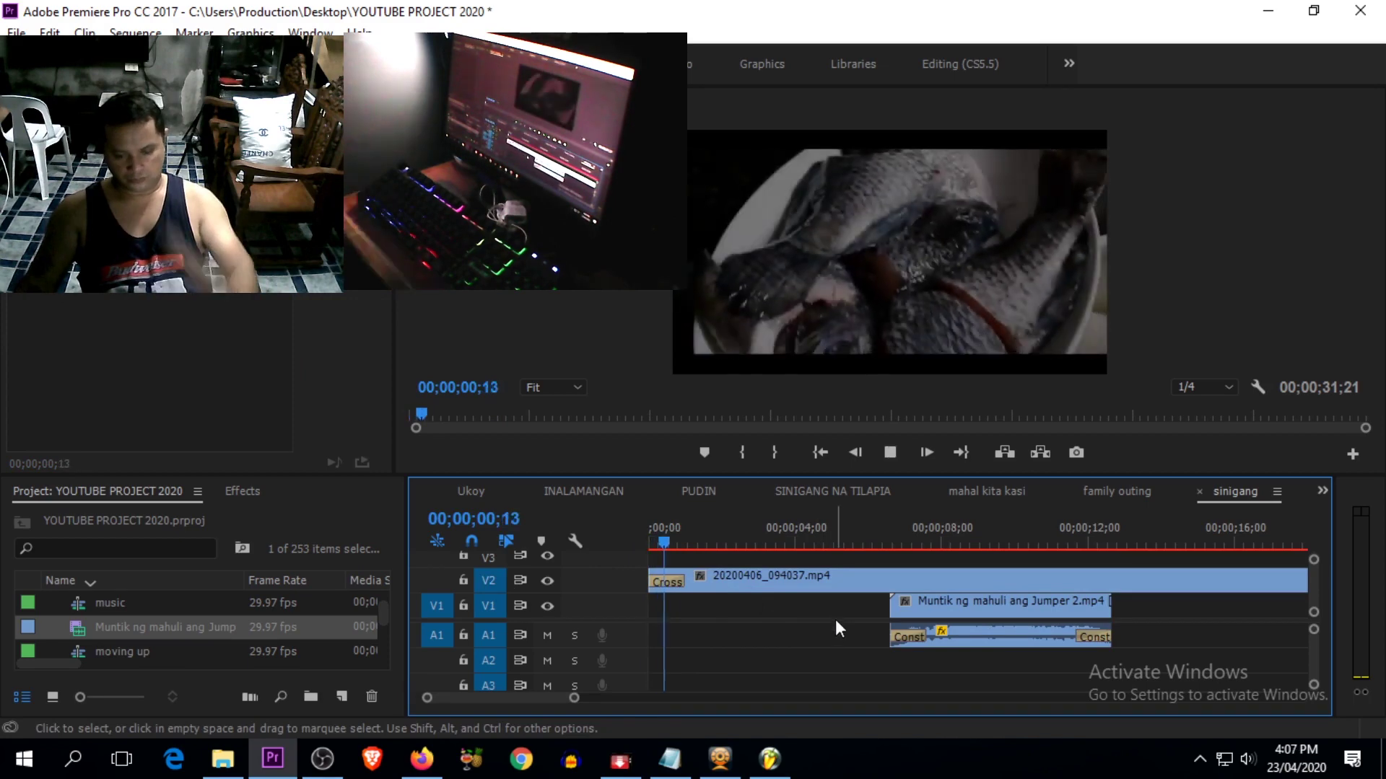
{"action": "key", "text": "space"}
Step: Listen to the audio clip at the end of A1 in SINIGANG NA TILAPIA, stopping at 00;17;09;16
{"action": "key", "text": "minus"}
{"action": "key", "text": "minus"}
{"action": "key", "text": "minus"}
{"action": "key", "text": "minus"}
{"action": "key", "text": "minus"}
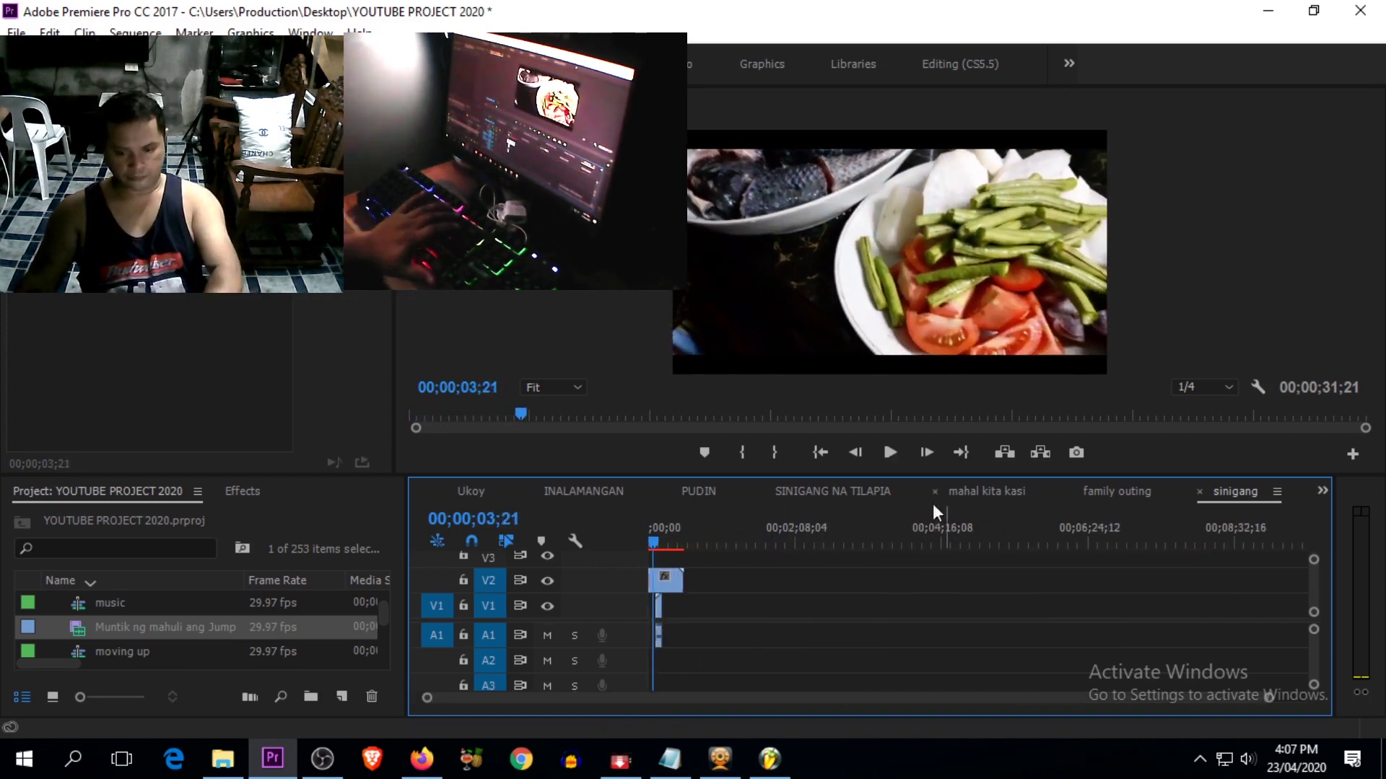
{"action": "left_click", "coordinate": [824, 492]}
{"action": "key", "text": "minus"}
{"action": "key", "text": "minus"}
{"action": "key", "text": "minus"}
{"action": "left_click_drag", "start_coordinate": [1049, 542], "coordinate": [1079, 545]}
{"action": "key", "text": "equal"}
{"action": "key", "text": "equal"}
{"action": "left_click", "coordinate": [967, 646]}
{"action": "left_click_drag", "start_coordinate": [950, 538], "coordinate": [1050, 544]}
{"action": "key", "text": "equal"}
{"action": "key", "text": "equal"}
{"action": "key", "text": "space"}
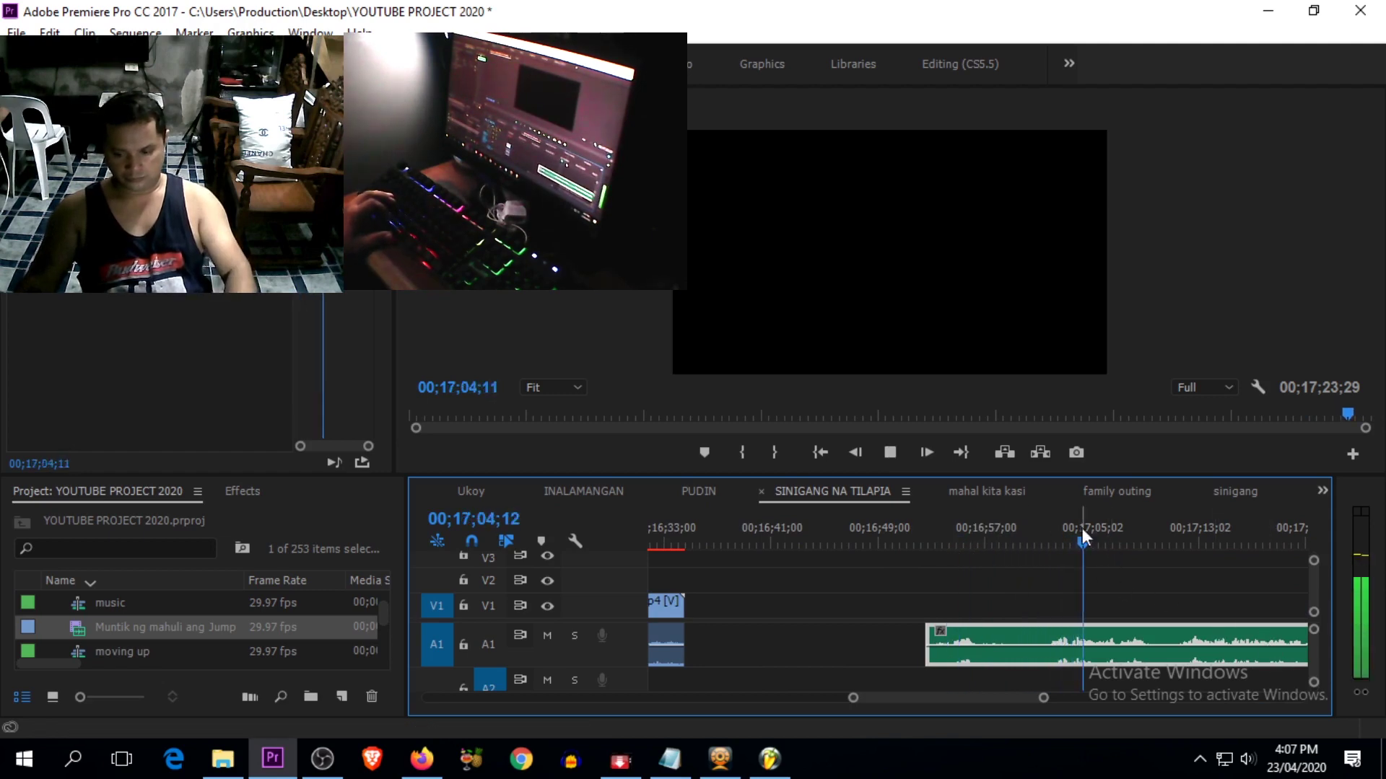
{"action": "left_click_drag", "start_coordinate": [1093, 530], "coordinate": [1116, 529]}
{"action": "key", "text": "space"}
{"action": "key", "text": "minus"}
{"action": "key", "text": "equal"}
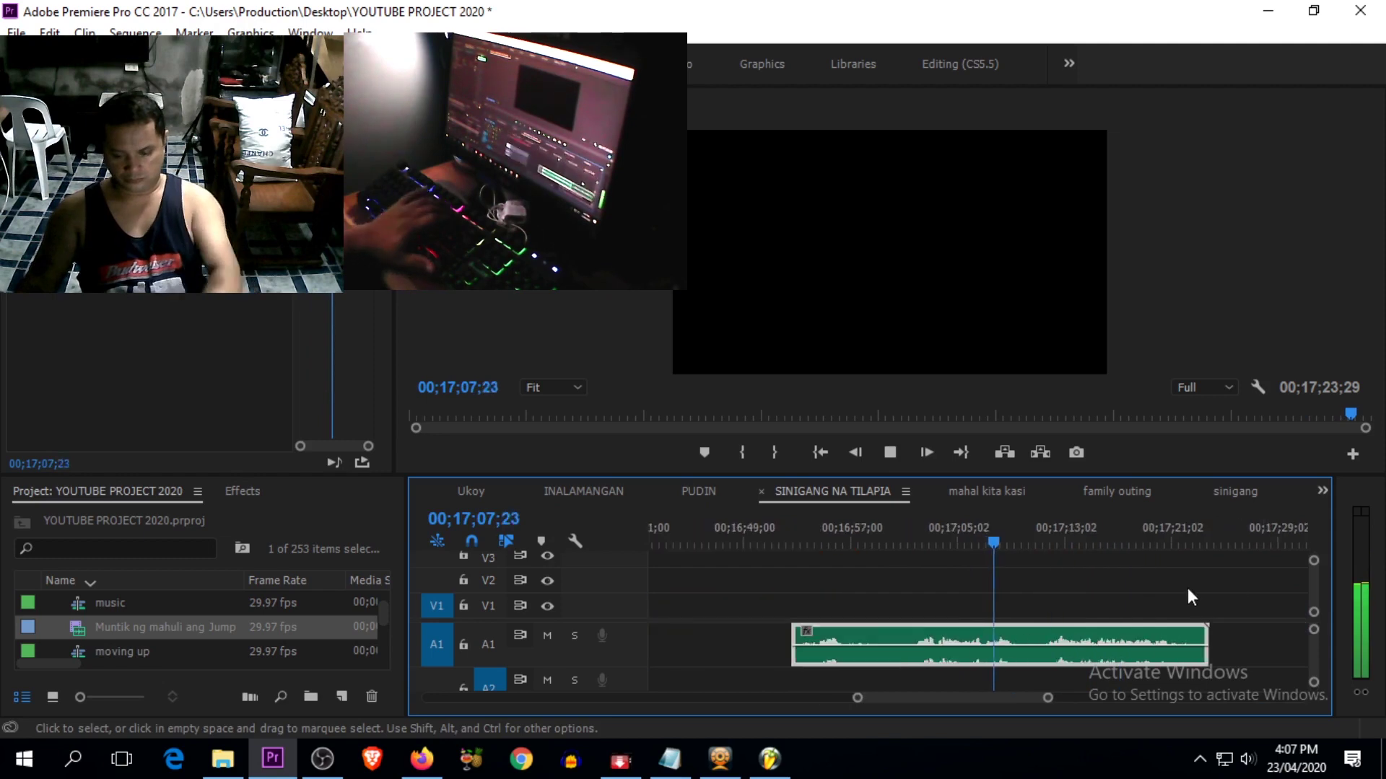
{"action": "key", "text": "equal"}
{"action": "key", "text": "space"}
Step: Razor the final A1 audio clip at about 00;17;01 and at 00;17;09;16, and remove the section between the cuts
{"action": "key", "text": "c"}
{"action": "left_click", "coordinate": [1040, 633]}
{"action": "left_click", "coordinate": [823, 635]}
{"action": "key", "text": "v"}
{"action": "left_click", "coordinate": [920, 637]}
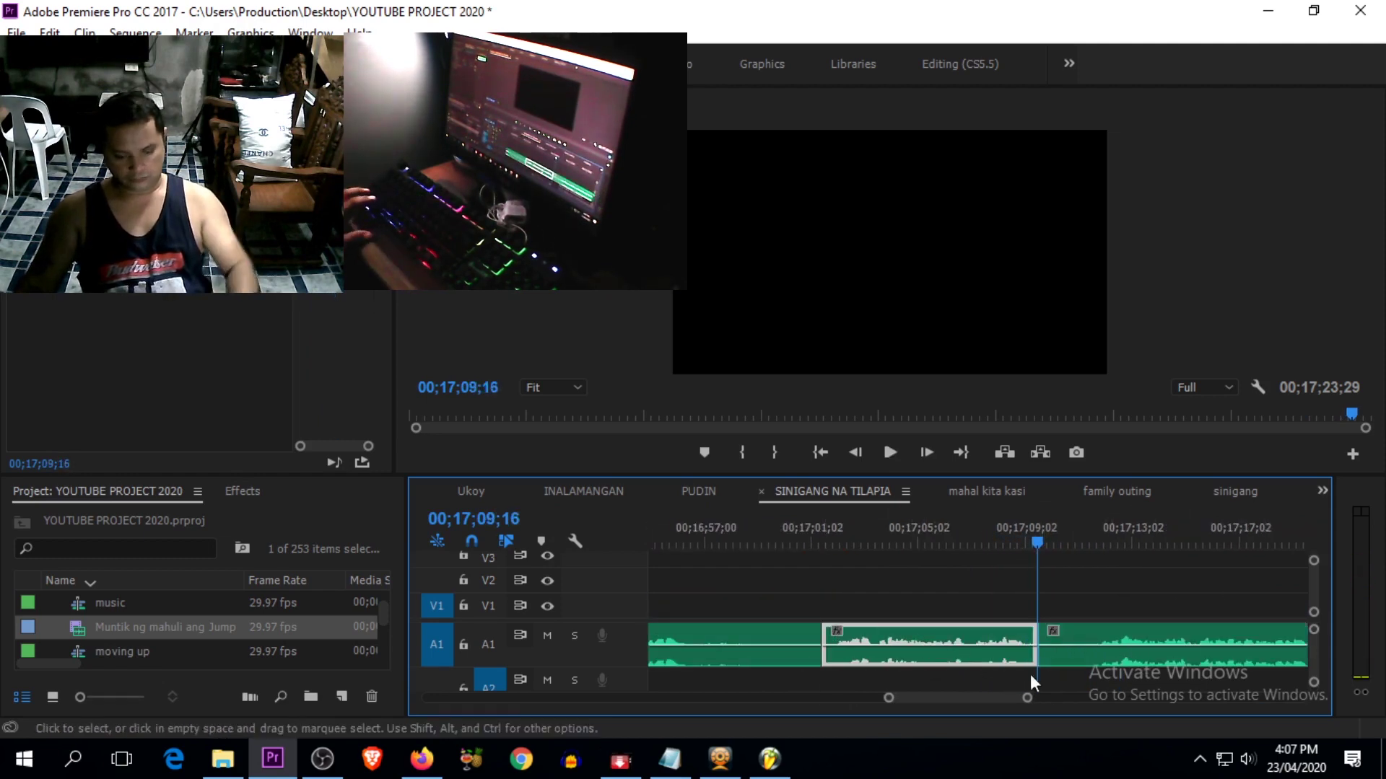
{"action": "key", "text": "Delete"}
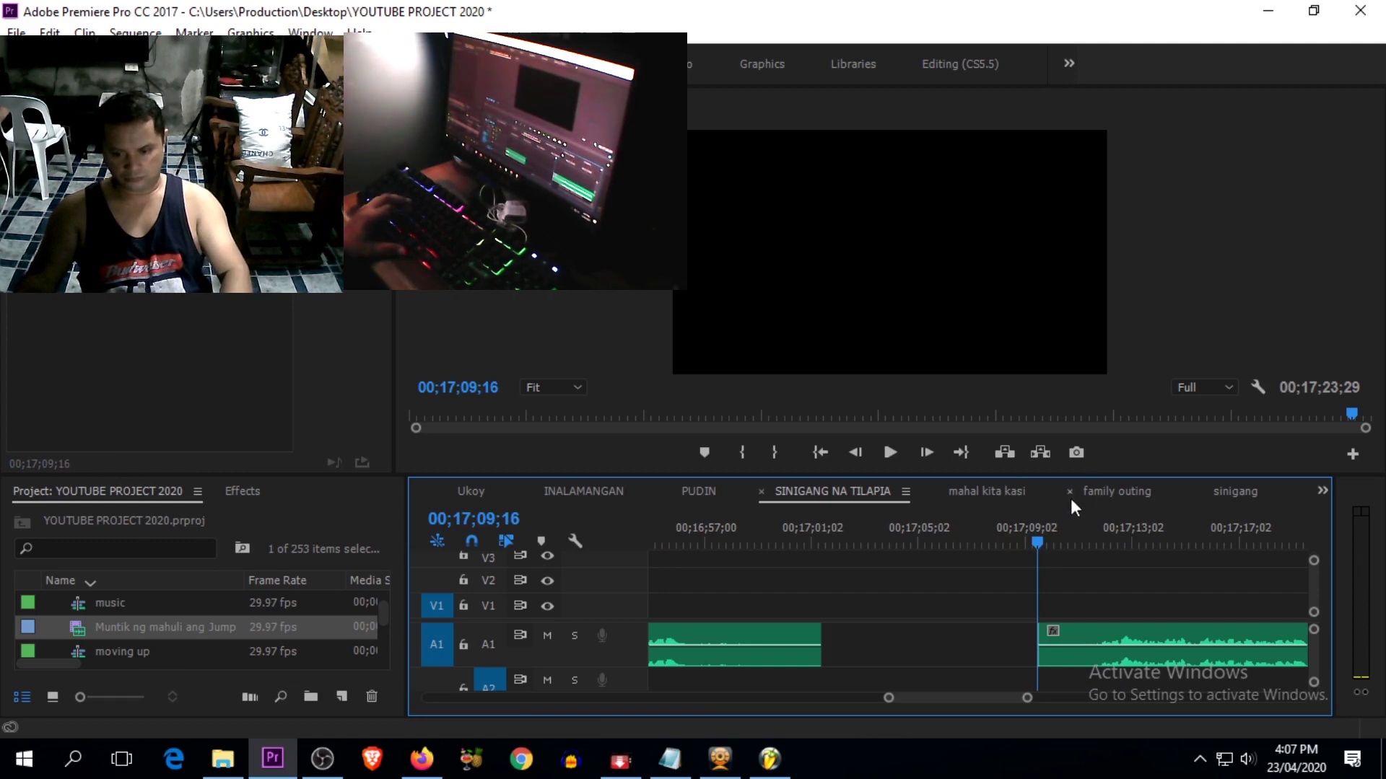
Step: Close the family outing and mahal kita kasi sequences and set the sinigang sequence's playhead to 00;00;53;06
{"action": "left_click", "coordinate": [1069, 491]}
{"action": "left_click", "coordinate": [1064, 492]}
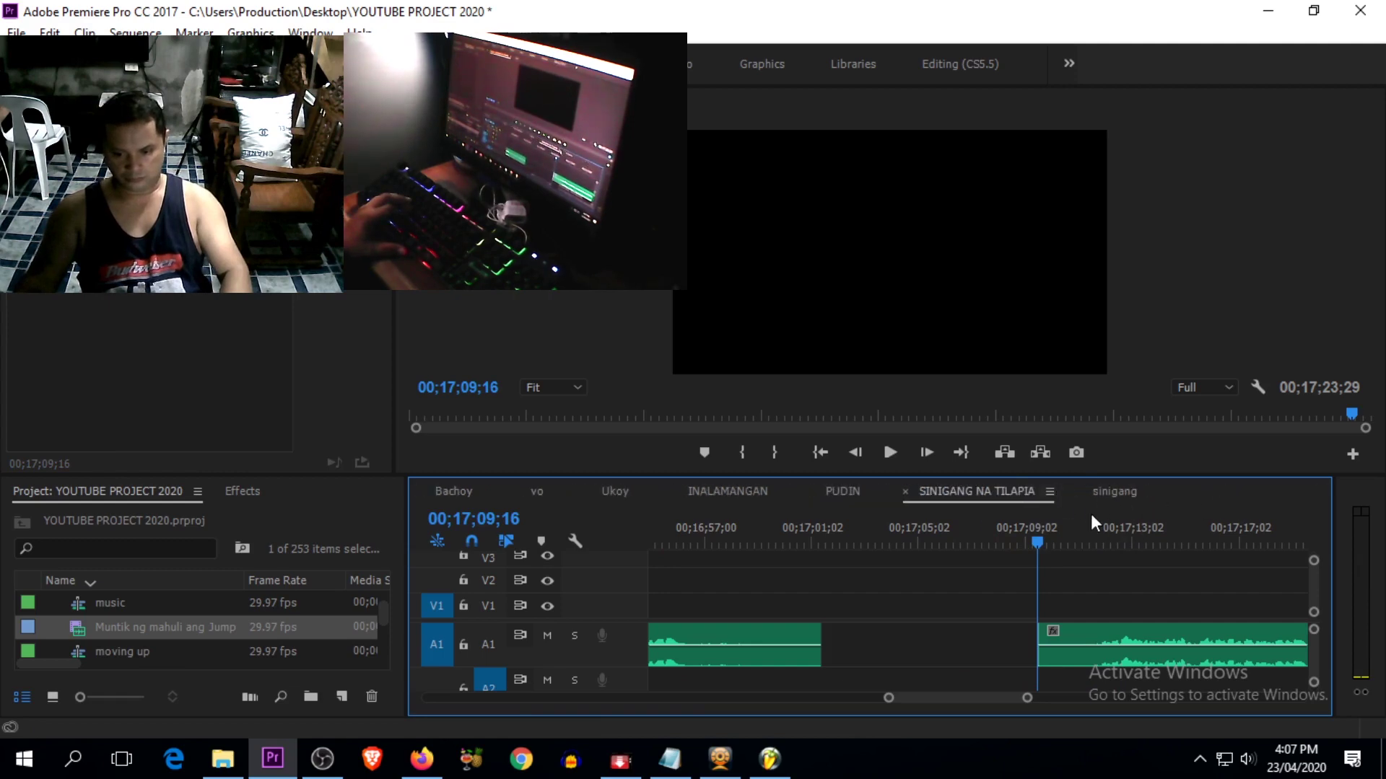
{"action": "left_click", "coordinate": [1112, 491]}
{"action": "left_click_drag", "start_coordinate": [694, 543], "coordinate": [709, 543]}
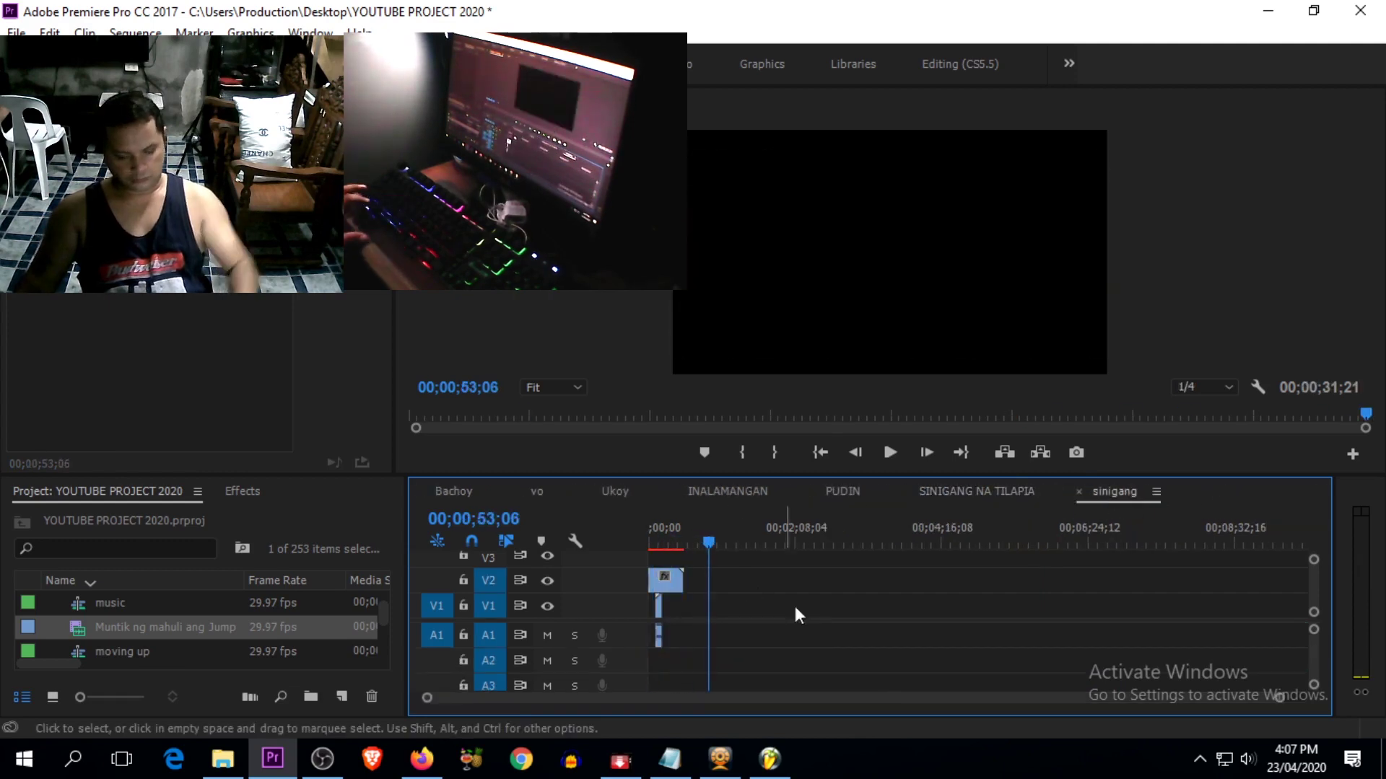
Step: Raise the speaker volume slightly and move the detached A1 audio clip to the start of A2 in the sinigang sequence
{"action": "key", "text": "Home"}
{"action": "key", "text": "space"}
{"action": "key", "text": "="}
{"action": "key", "text": "="}
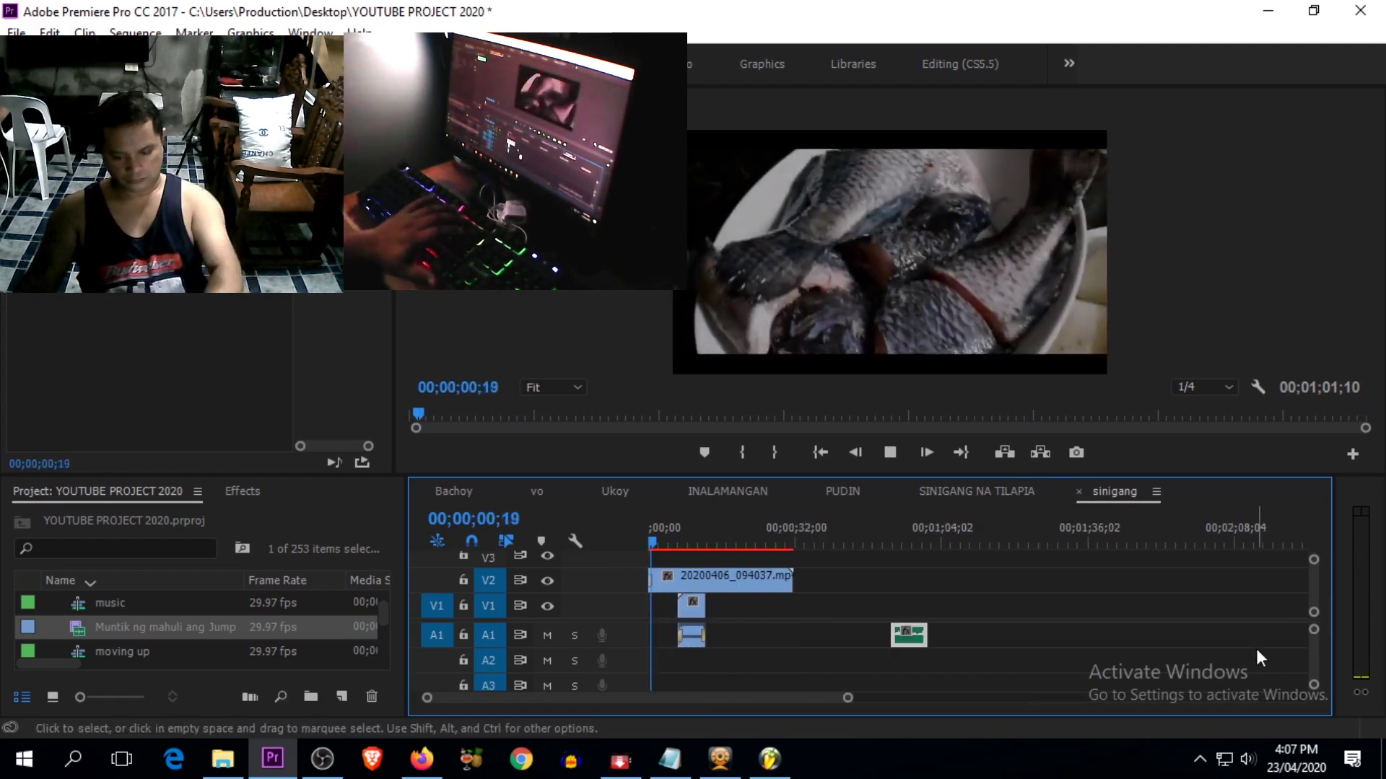
{"action": "left_click", "coordinate": [1247, 758]}
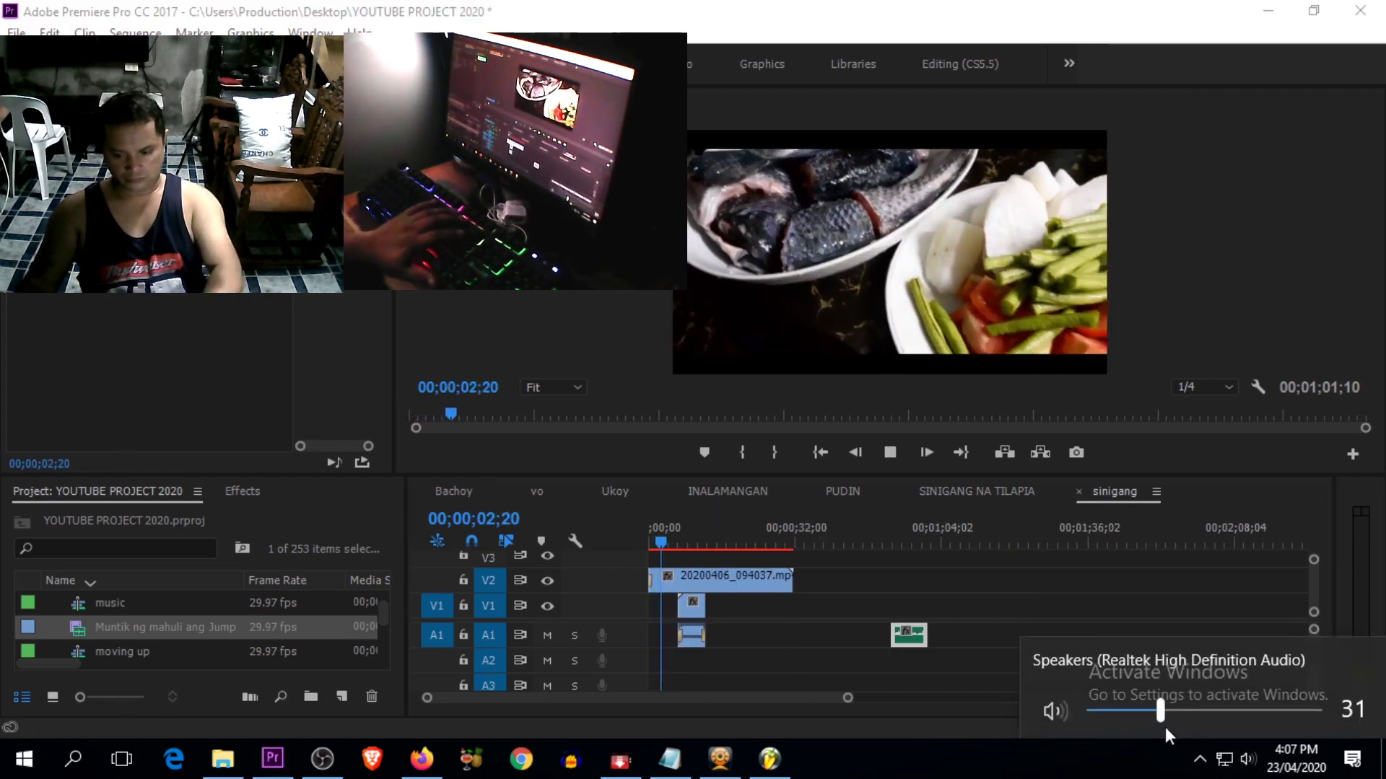
{"action": "left_click_drag", "start_coordinate": [1162, 713], "coordinate": [1178, 712]}
{"action": "left_click", "coordinate": [929, 591]}
{"action": "left_click_drag", "start_coordinate": [911, 638], "coordinate": [667, 660]}
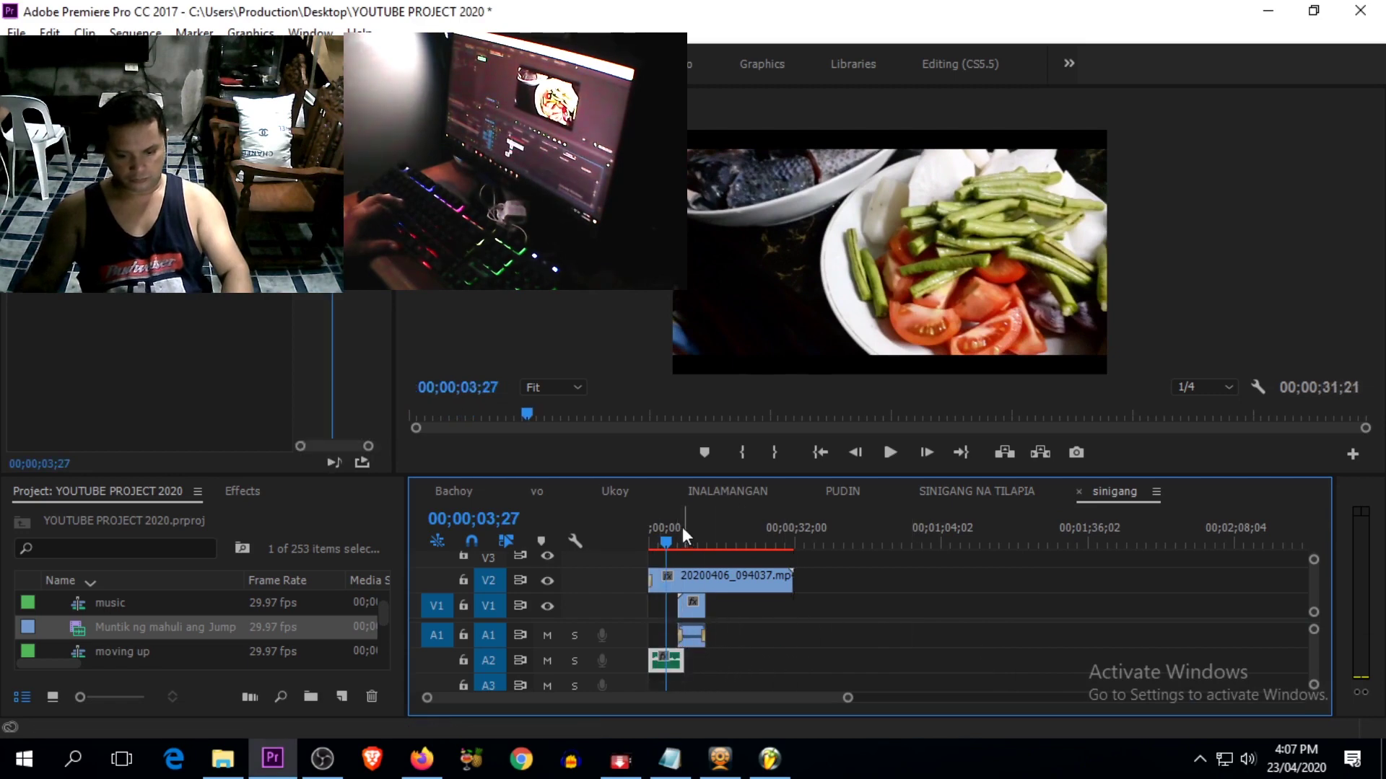
Step: Preview the A2 audio clip from the sequence start and adjust its gain by normalizing the max peak
{"action": "key", "text": "Home"}
{"action": "key", "text": "space"}
{"action": "key", "text": "equal"}
{"action": "key", "text": "equal"}
{"action": "key", "text": "equal"}
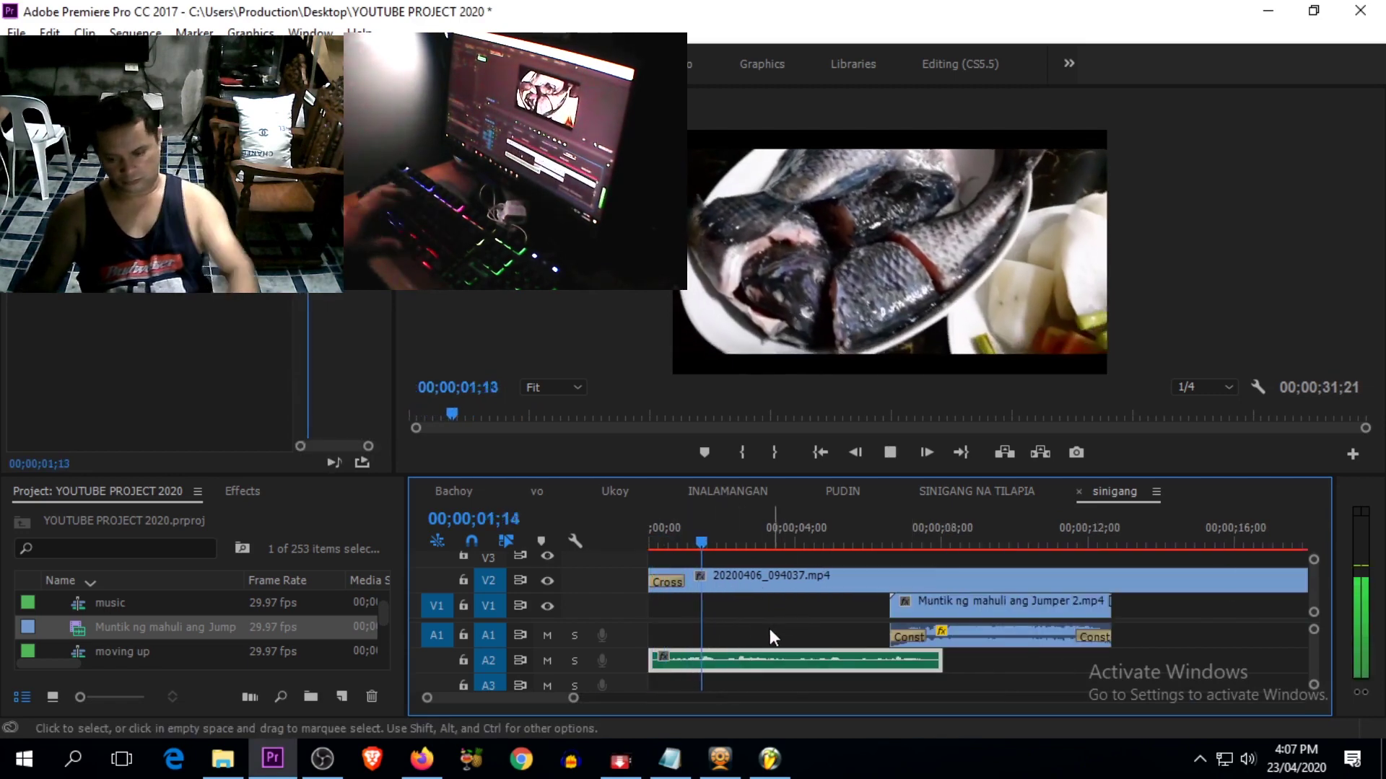
{"action": "key", "text": "space"}
{"action": "right_click", "coordinate": [750, 655]}
{"action": "left_click", "coordinate": [734, 617]}
{"action": "left_click", "coordinate": [746, 666]}
{"action": "right_click", "coordinate": [746, 667]}
{"action": "left_click", "coordinate": [791, 610]}
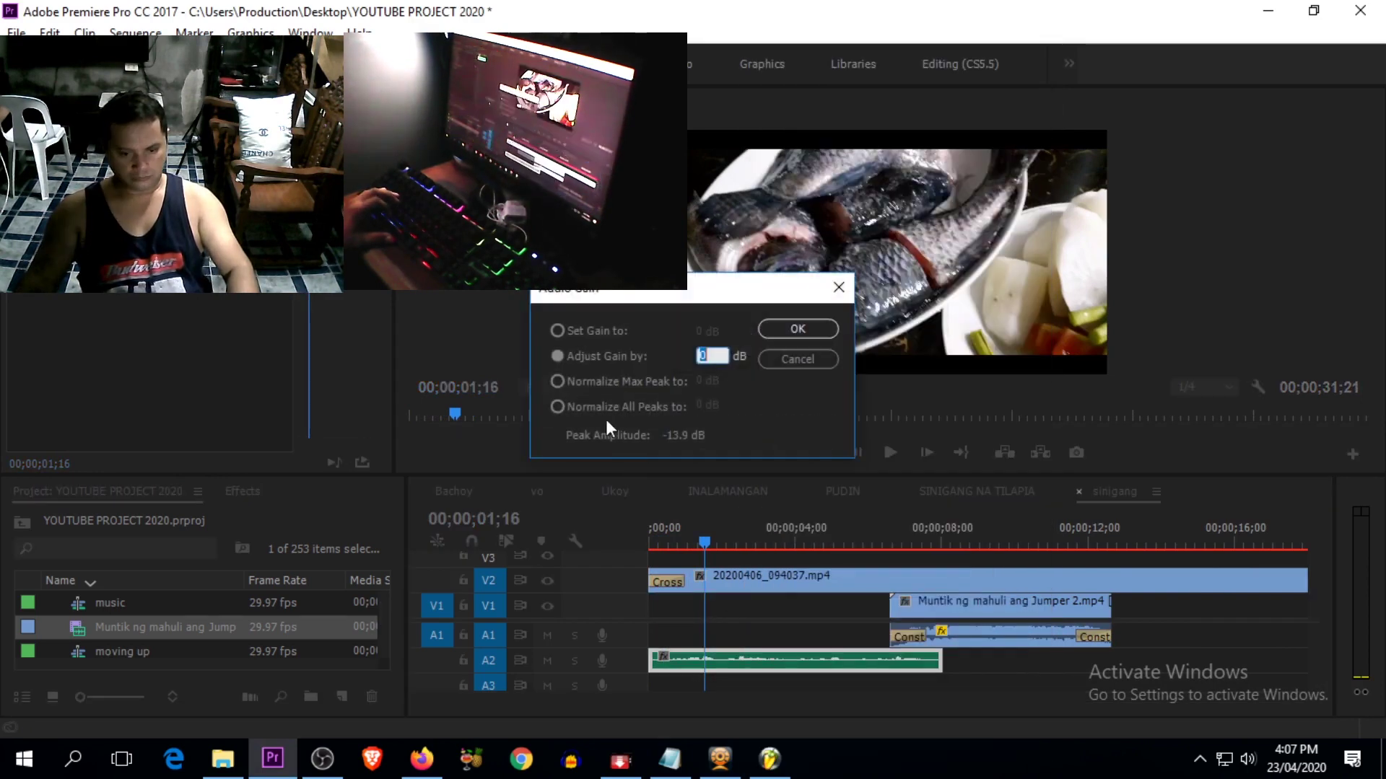
{"action": "left_click", "coordinate": [580, 382]}
{"action": "left_click", "coordinate": [798, 331]}
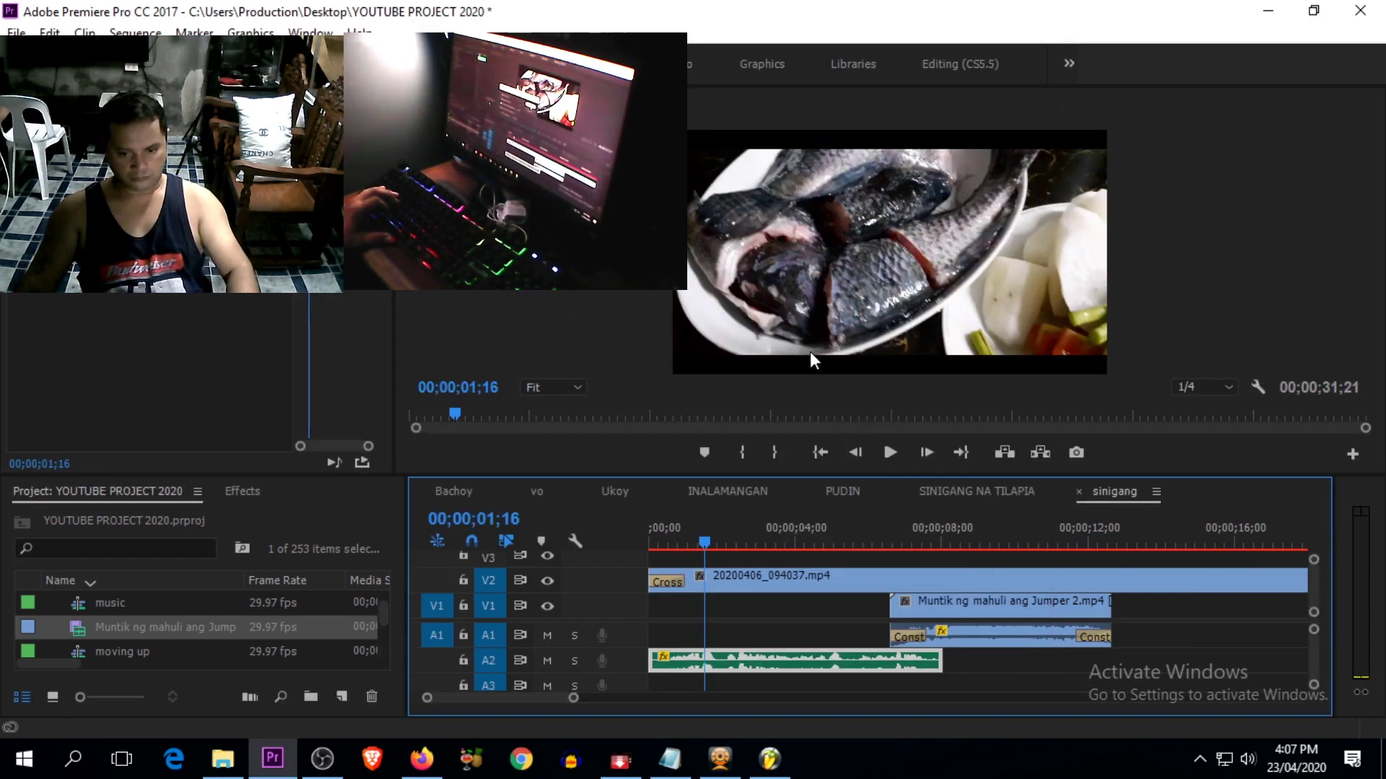
Step: Play back the boosted A2 audio and apply the default Constant Power transition to both ends of the clip
{"action": "key", "text": "space"}
{"action": "left_click", "coordinate": [657, 548]}
{"action": "key", "text": "space"}
{"action": "left_click_drag", "start_coordinate": [657, 550], "coordinate": [647, 543]}
{"action": "left_click", "coordinate": [653, 538]}
{"action": "key", "text": "ctrl+shift+d"}
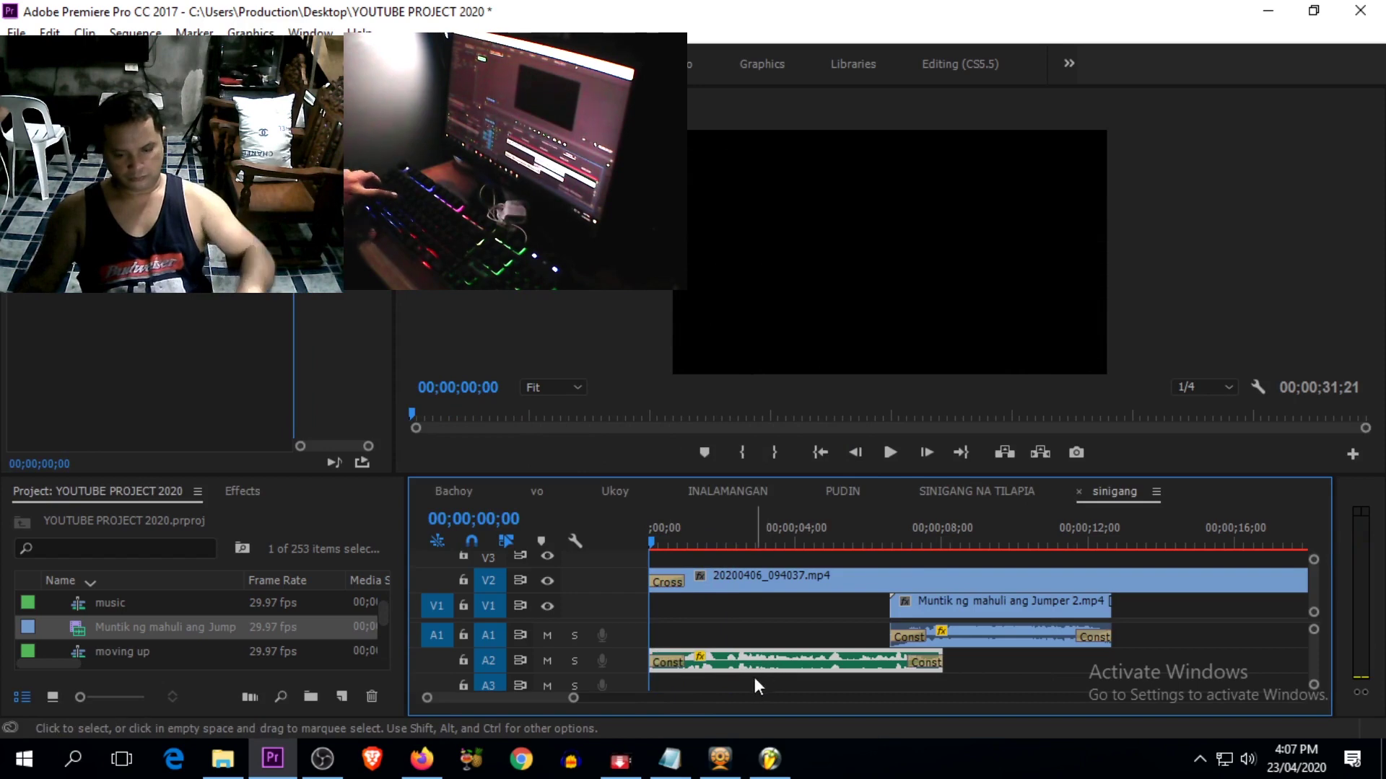
Step: Shift the Muntik ng mahuli ang Jumper 2.mp4 intro clip and its audio further along the timeline, clear of the A2 audio
{"action": "key", "text": "space"}
{"action": "key", "text": "minus"}
{"action": "left_click_drag", "start_coordinate": [811, 606], "coordinate": [1084, 615]}
{"action": "key", "text": "equal"}
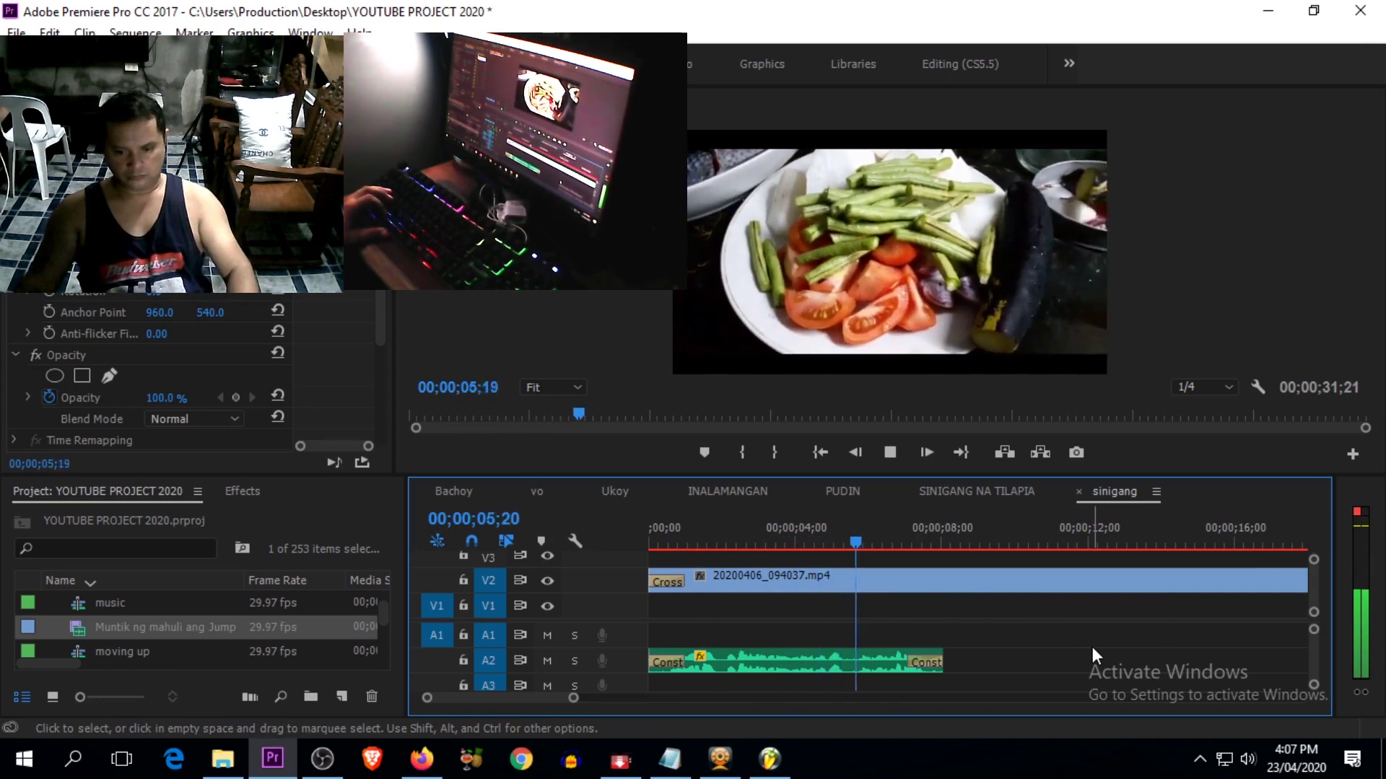
Step: Split 20200406_094037.mp4 where the A2 audio ends, delete the remainder, and preview the trimmed ending
{"action": "key", "text": "space"}
{"action": "key", "text": "space"}
{"action": "key", "text": "space"}
{"action": "key", "text": "ctrl+k"}
{"action": "left_click", "coordinate": [996, 584]}
{"action": "key", "text": "Delete"}
{"action": "left_click", "coordinate": [906, 545]}
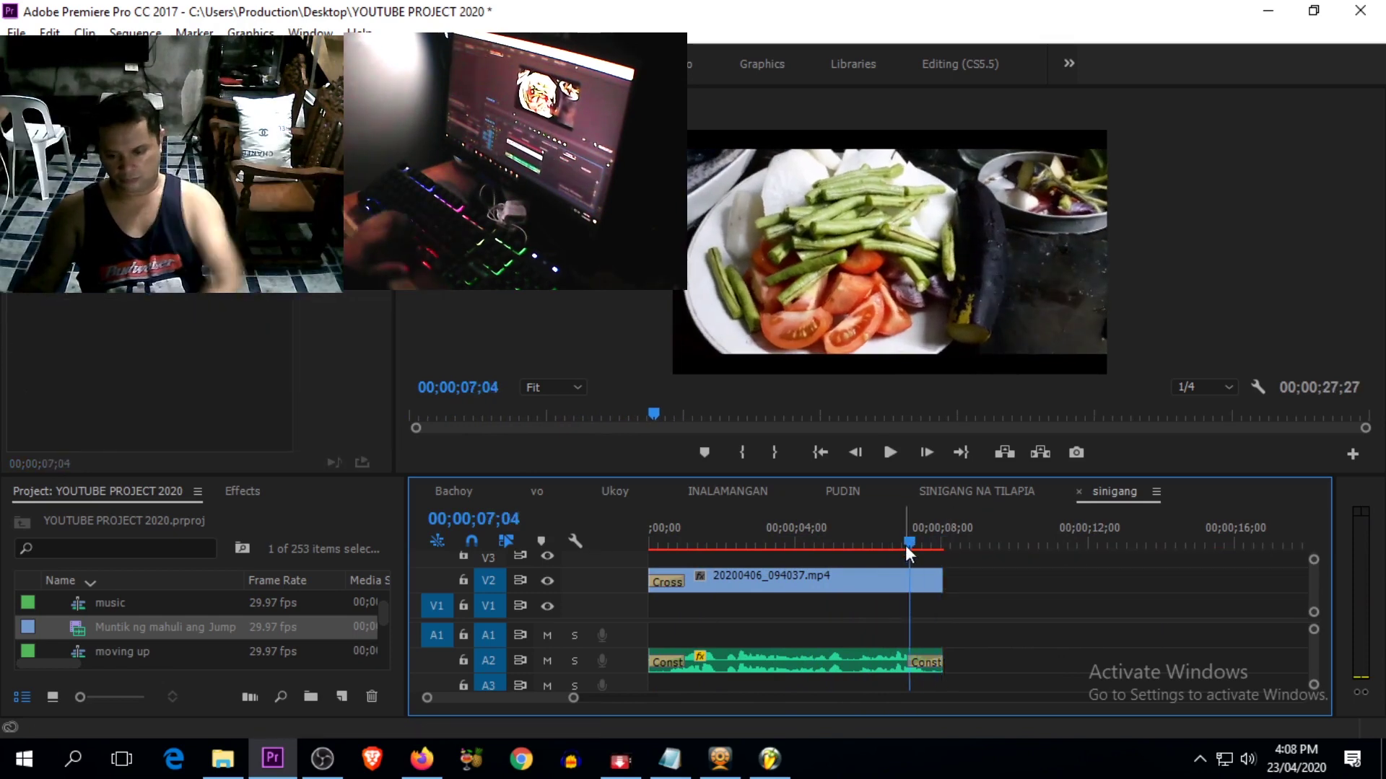
{"action": "key", "text": "space"}
{"action": "key", "text": "space"}
Step: Move 20200406_094037.mp4 from V2 to V1 and ripple delete the gap before the intro clip
{"action": "key", "text": "minus"}
{"action": "key", "text": "equal"}
{"action": "left_click_drag", "start_coordinate": [757, 592], "coordinate": [761, 610]}
{"action": "key", "text": "minus"}
{"action": "right_click", "coordinate": [941, 605]}
{"action": "left_click", "coordinate": [967, 617]}
{"action": "key", "text": "Down"}
{"action": "key", "text": "equal"}
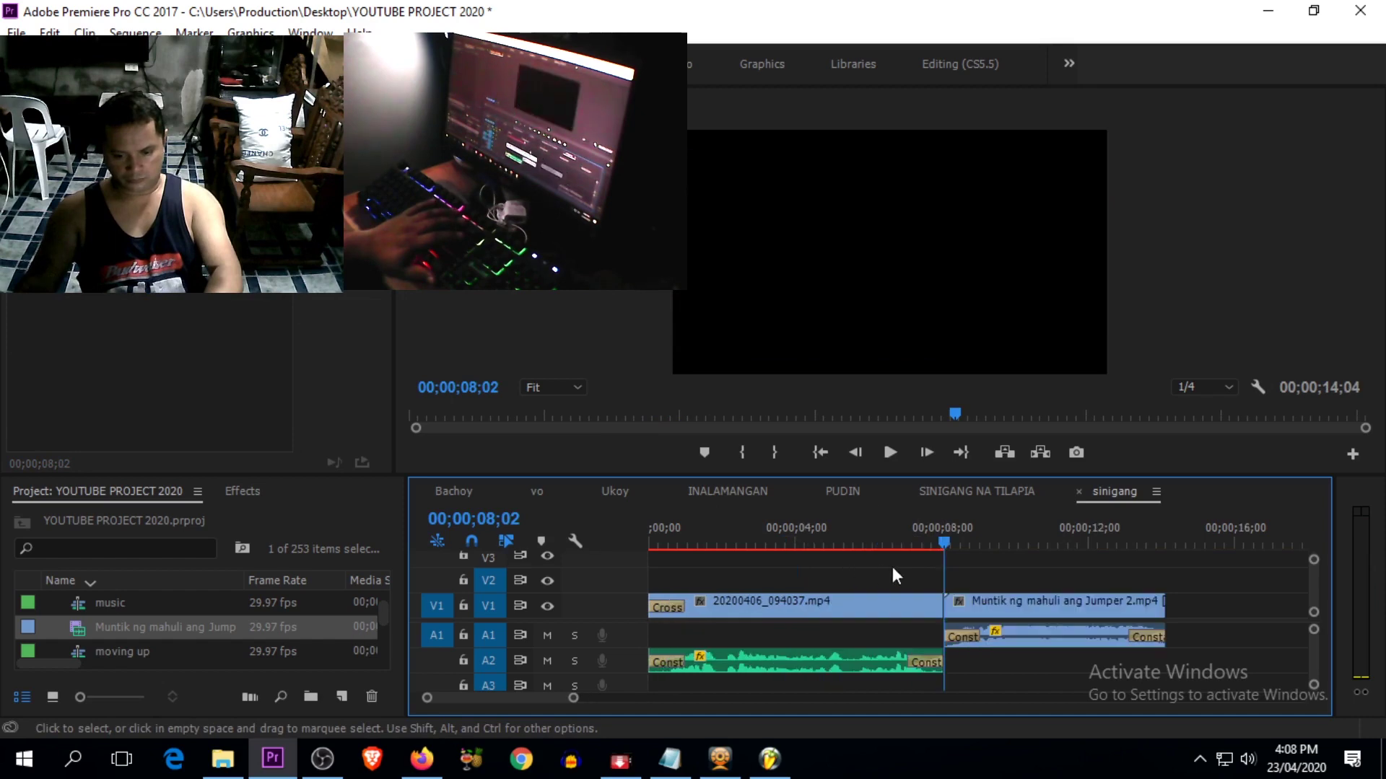
Step: Play from just before the join between 20200406_094037.mp4 and the intro clip through to the end of the sequence
{"action": "left_click", "coordinate": [908, 541]}
{"action": "key", "text": "space"}
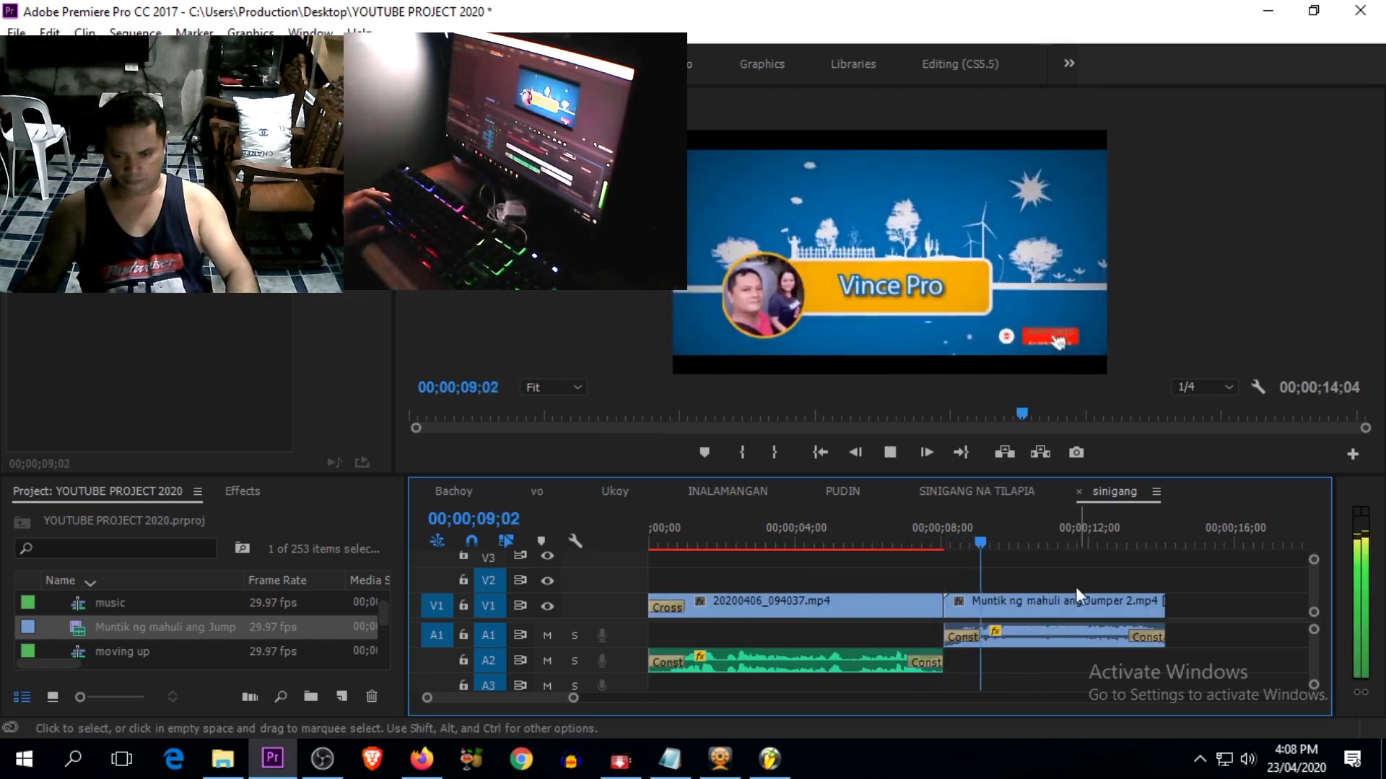
{"action": "key", "text": "minus"}
{"action": "key", "text": "equal"}
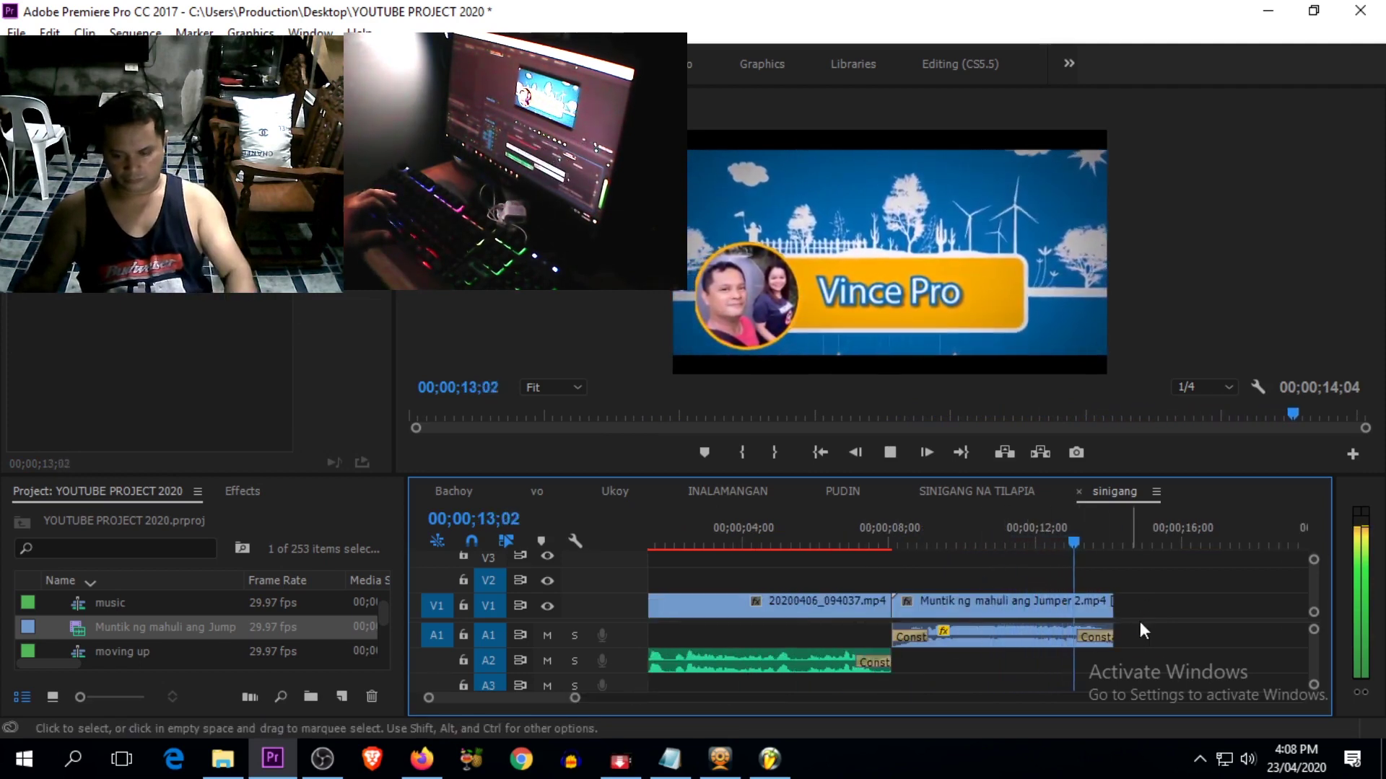
{"action": "key", "text": "minus"}
{"action": "key", "text": "minus"}
{"action": "key", "text": "minus"}
{"action": "key", "text": "equal"}
{"action": "key", "text": "minus"}
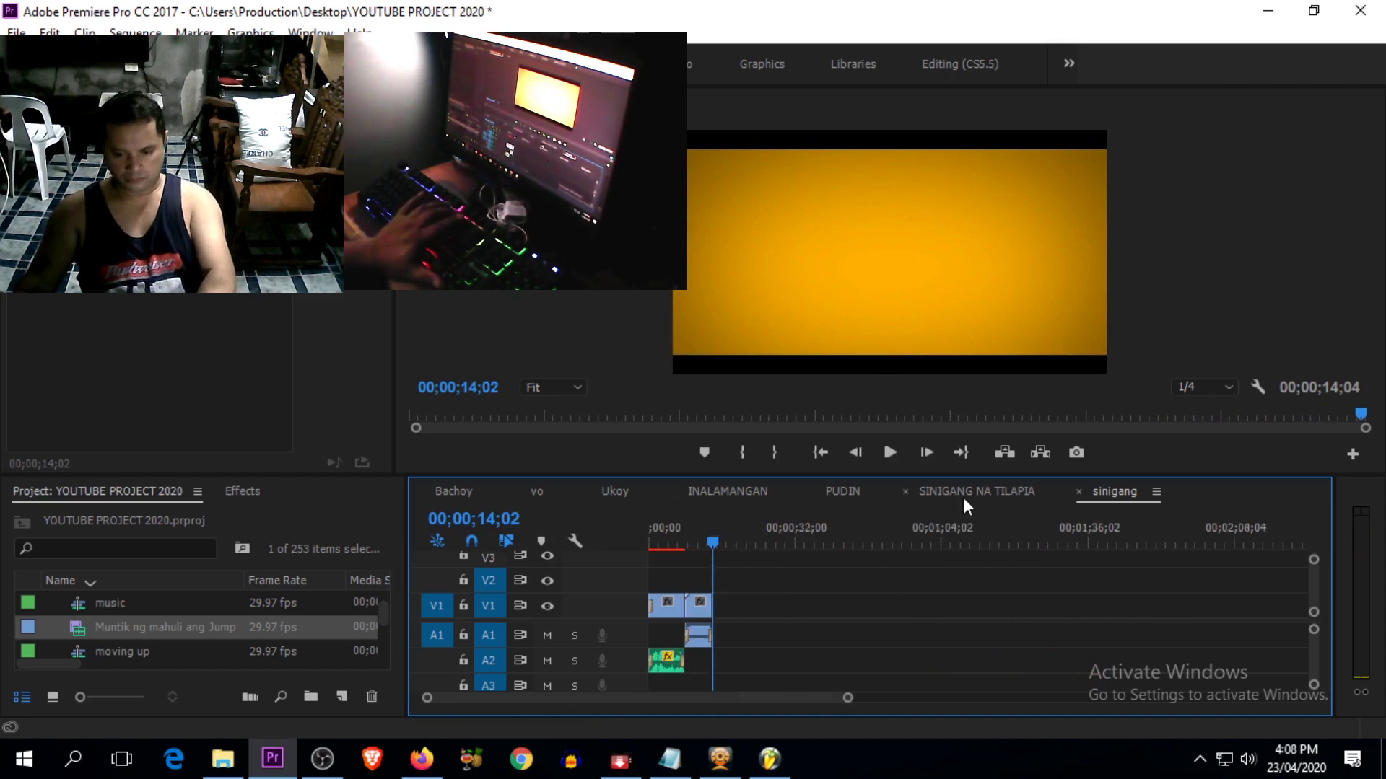
Step: Switch to the SINIGANG NA TILAPIA sequence and examine the end of its intro clip around 00;00;11;03
{"action": "left_click", "coordinate": [964, 495]}
{"action": "key", "text": "minus"}
{"action": "key", "text": "minus"}
{"action": "key", "text": "minus"}
{"action": "key", "text": "minus"}
{"action": "key", "text": "minus"}
{"action": "left_click_drag", "start_coordinate": [879, 537], "coordinate": [760, 546]}
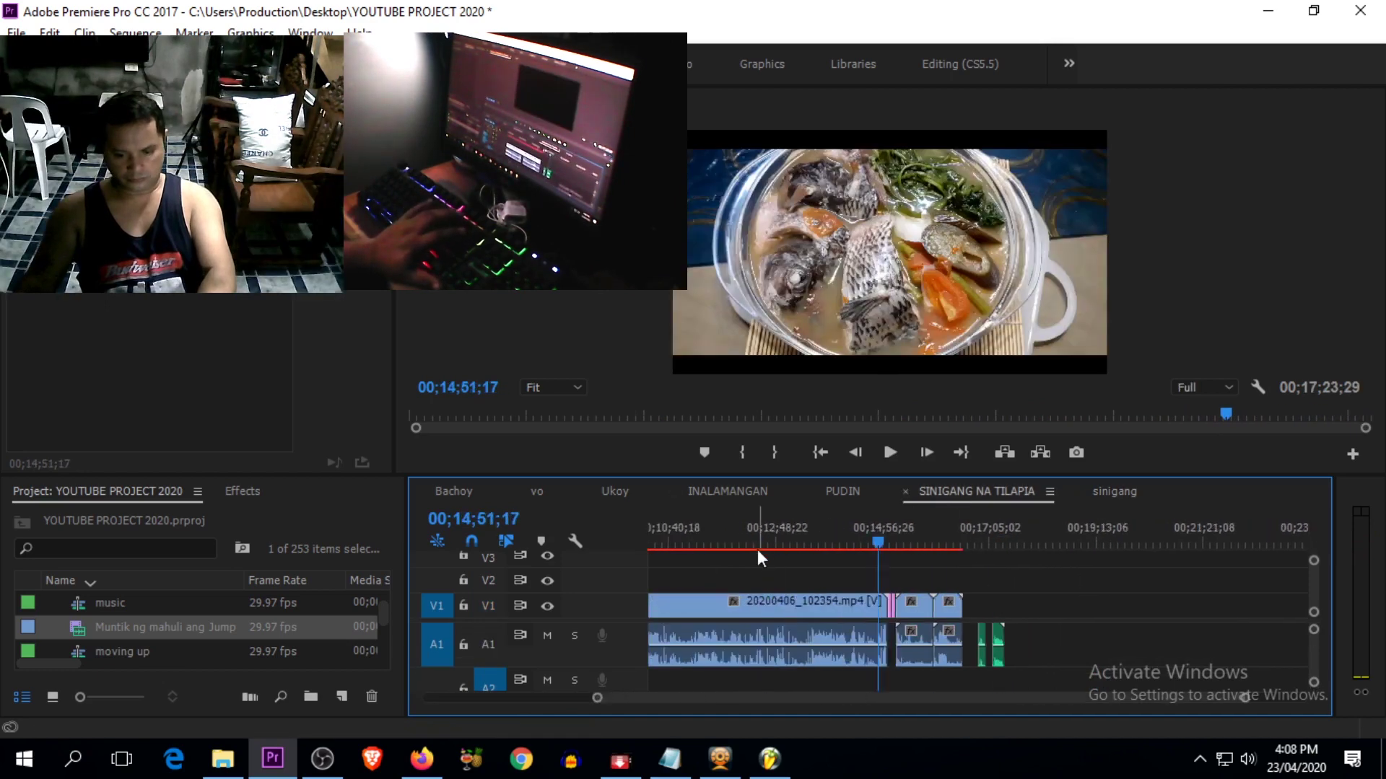
{"action": "key", "text": "minus"}
{"action": "key", "text": "Home"}
{"action": "key", "text": "equal"}
{"action": "key", "text": "equal"}
{"action": "key", "text": "equal"}
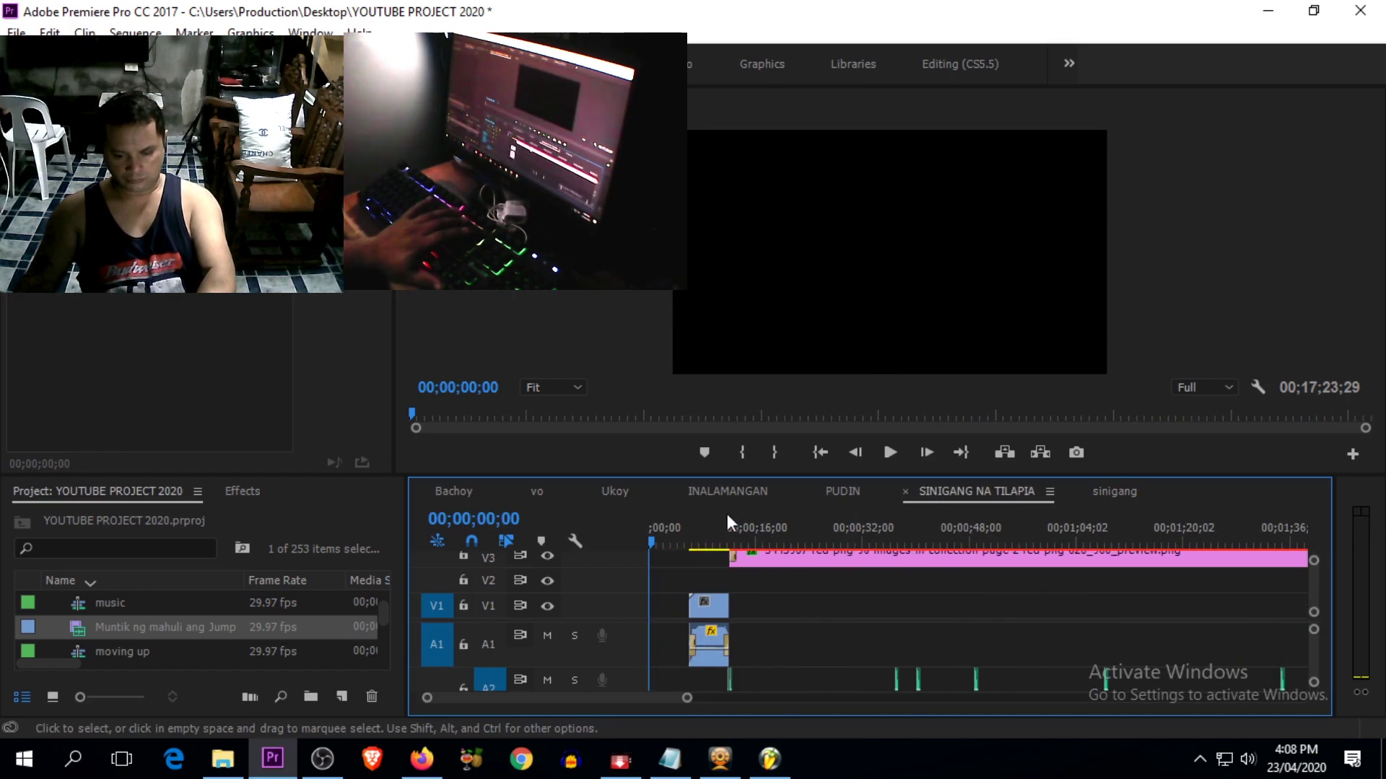
{"action": "left_click", "coordinate": [742, 520]}
{"action": "key", "text": "equal"}
{"action": "key", "text": "equal"}
{"action": "key", "text": "equal"}
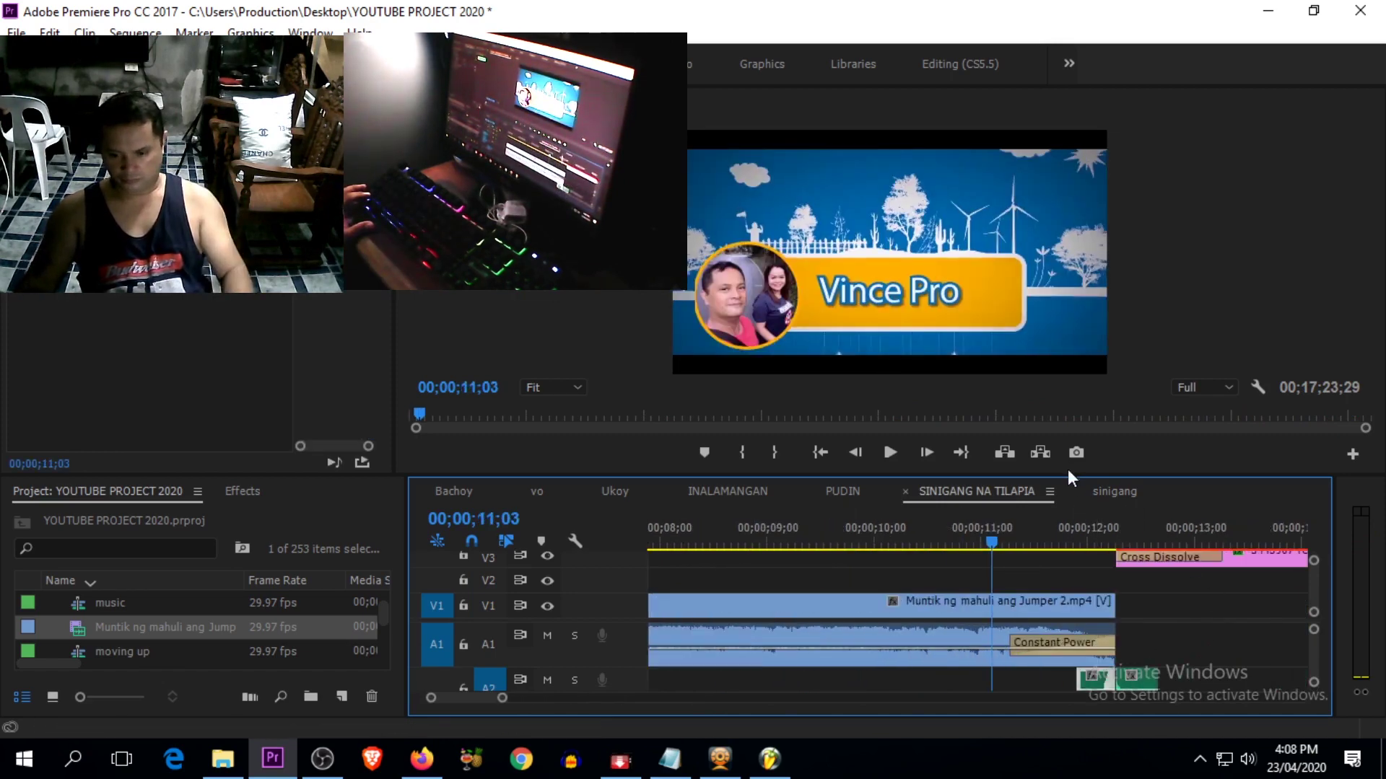
Step: Enlarge the timeline area and copy the transition clip on V5 at about 00;00;37 together with its A2 sound effect
{"action": "left_click_drag", "start_coordinate": [1067, 476], "coordinate": [1067, 291]}
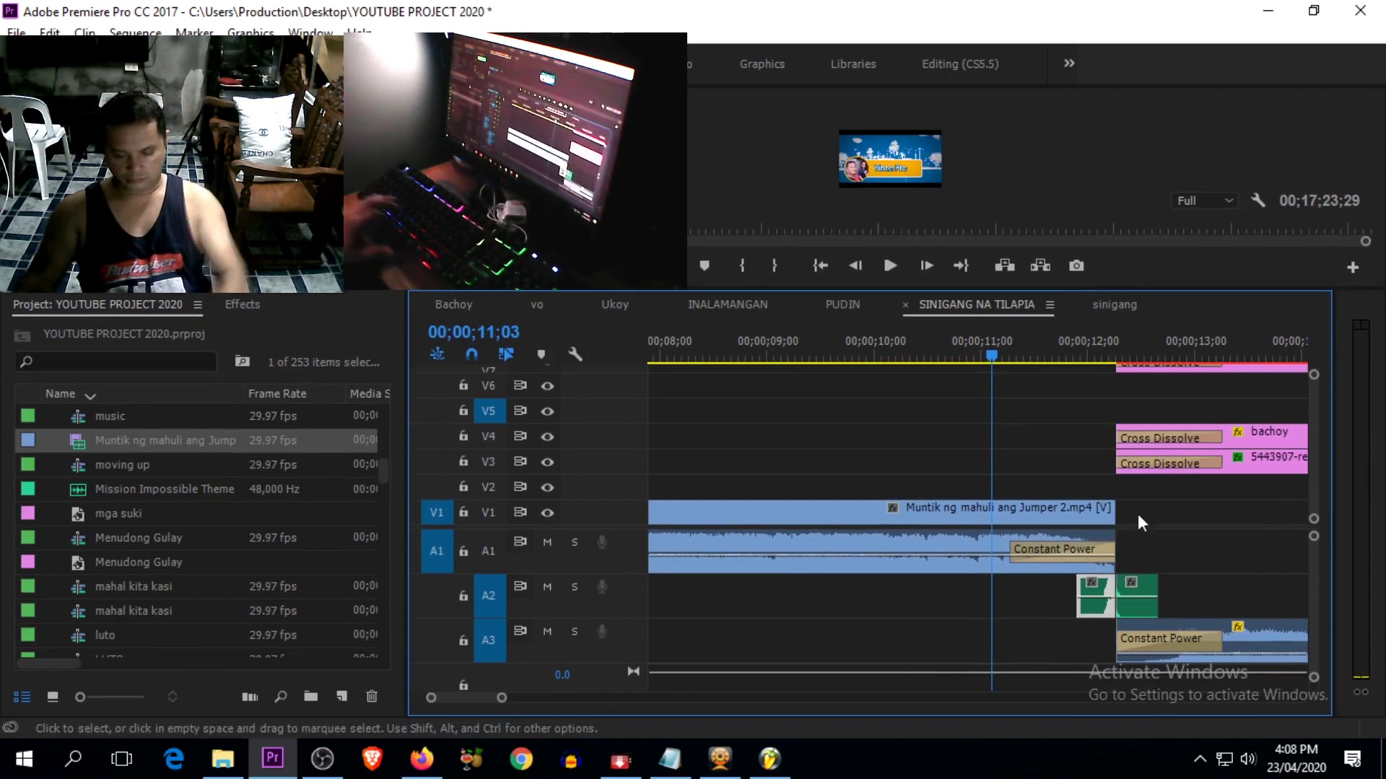
{"action": "key", "text": "minus"}
{"action": "key", "text": "minus"}
{"action": "key", "text": "minus"}
{"action": "key", "text": "minus"}
{"action": "key", "text": "equal"}
{"action": "left_click", "coordinate": [1151, 409]}
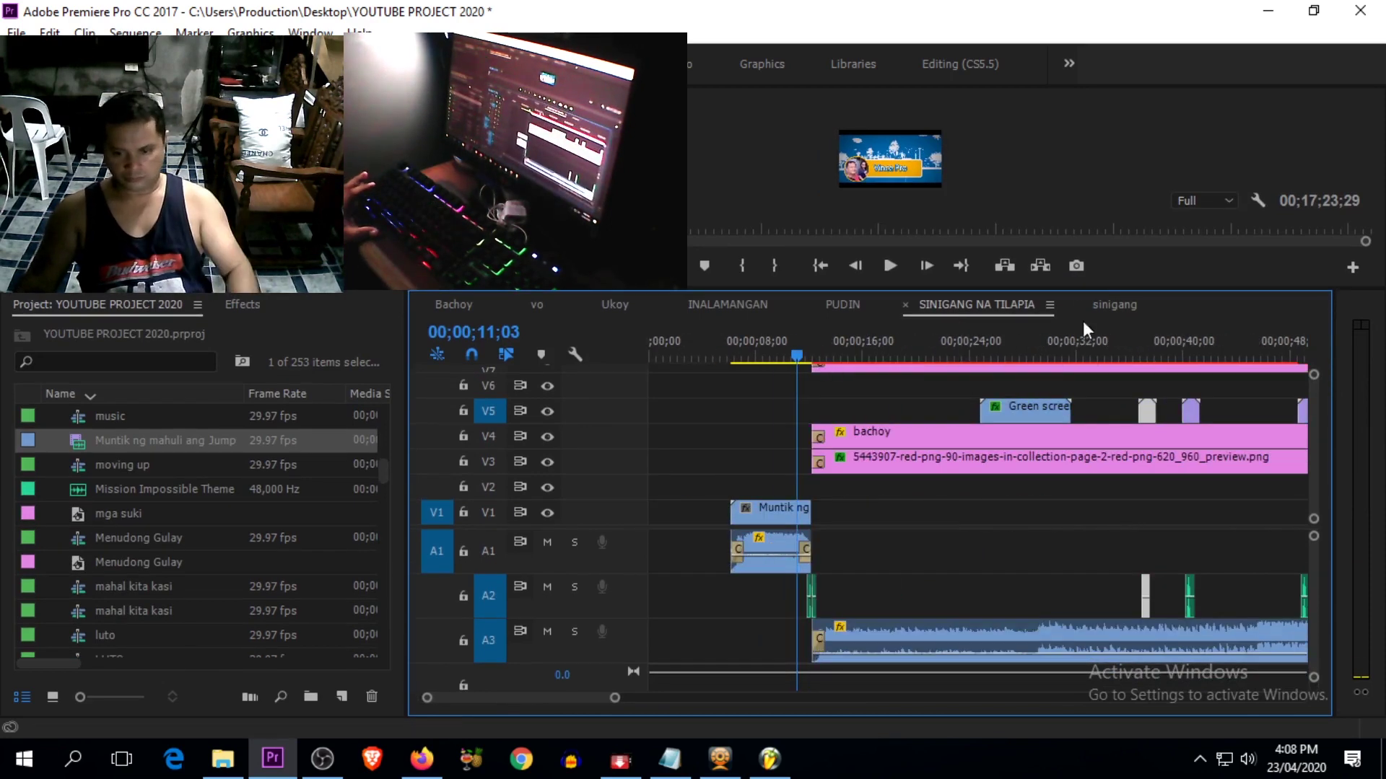
Step: Shrink the timeline area again and paste the transition and its sound effect after the intro in the sinigang sequence
{"action": "left_click", "coordinate": [1115, 304]}
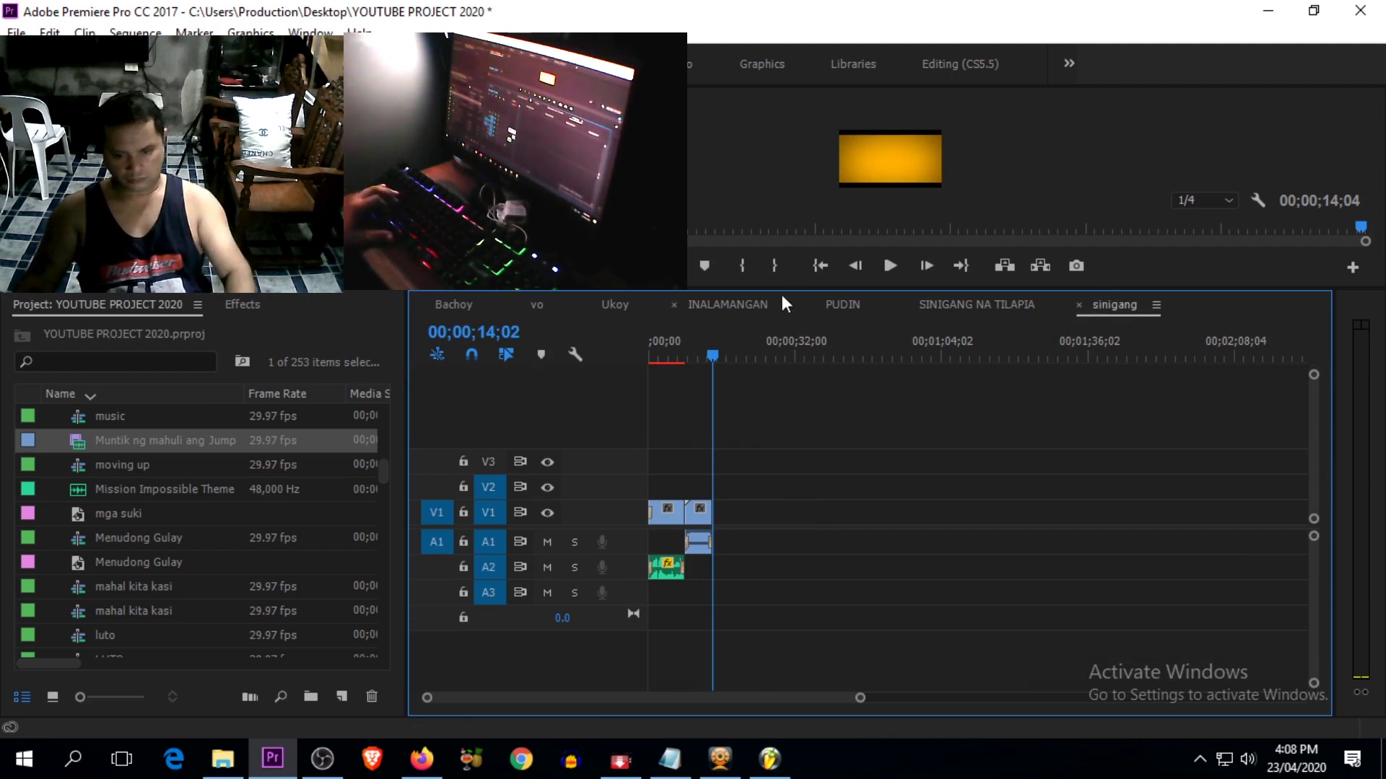
{"action": "left_click_drag", "start_coordinate": [781, 289], "coordinate": [781, 480]}
{"action": "left_click_drag", "start_coordinate": [734, 530], "coordinate": [735, 529]}
{"action": "key", "text": "ctrl+v"}
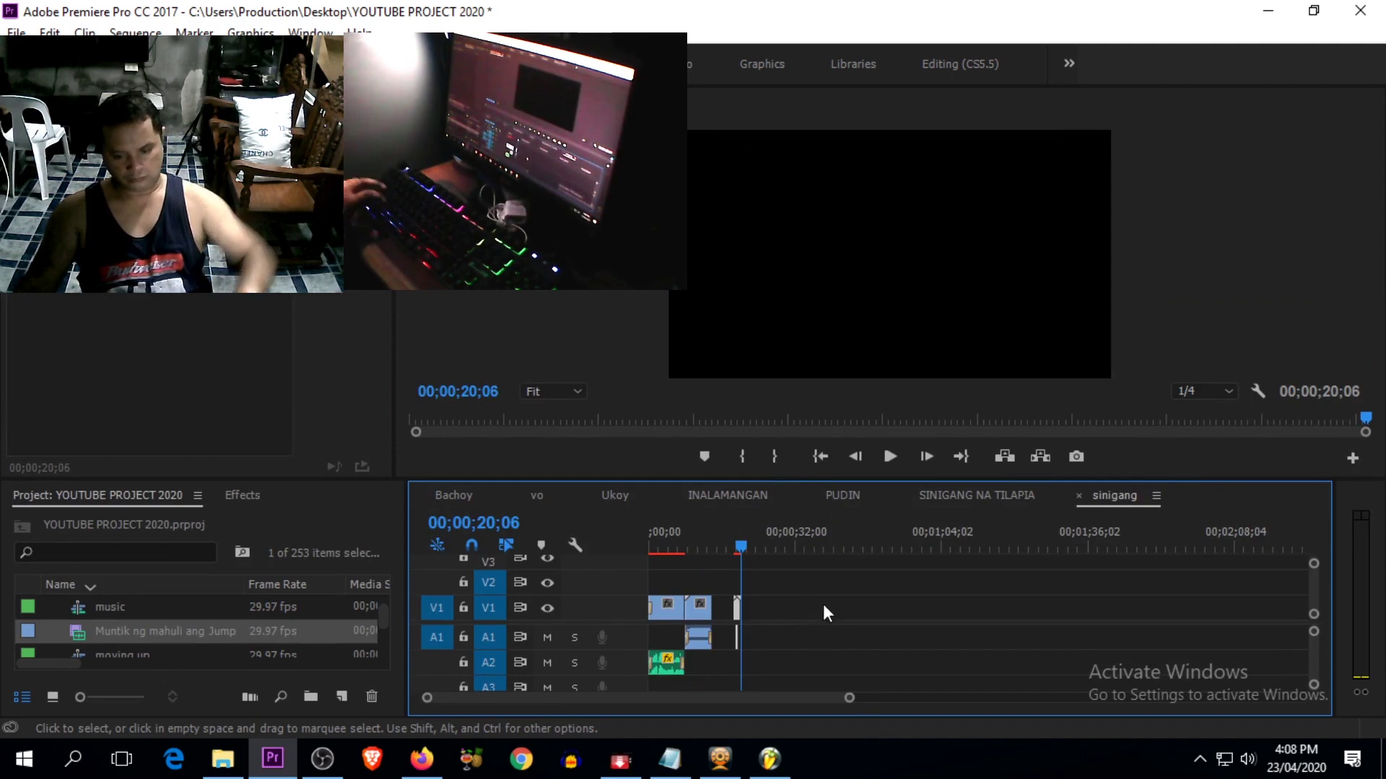
Step: Set the playhead to 00;00;15;10, show more tracks, and move the pasted transition clip up to V4 at the playhead
{"action": "key", "text": "equal"}
{"action": "key", "text": "equal"}
{"action": "left_click", "coordinate": [885, 548]}
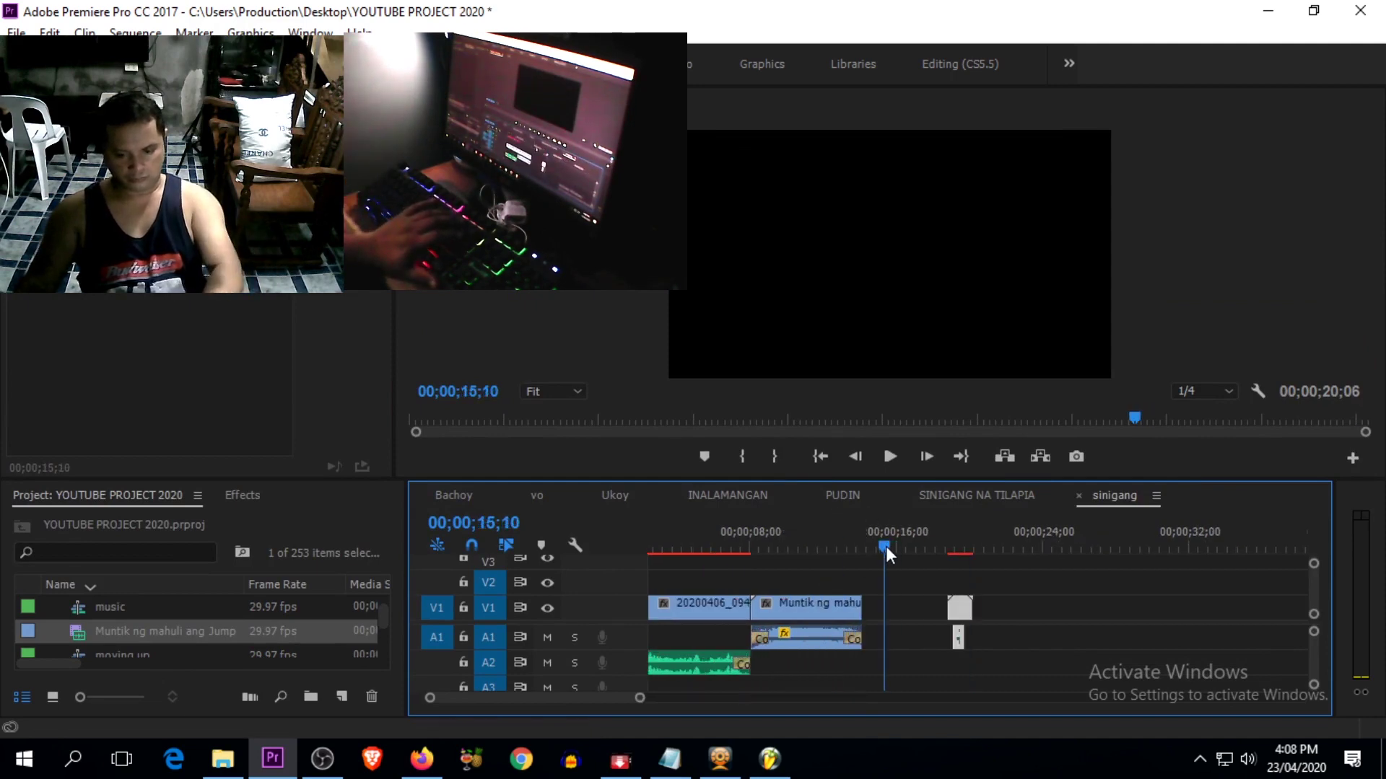
{"action": "left_click_drag", "start_coordinate": [797, 479], "coordinate": [765, 387]}
{"action": "left_click_drag", "start_coordinate": [966, 567], "coordinate": [900, 514]}
{"action": "left_click_drag", "start_coordinate": [901, 493], "coordinate": [899, 494]}
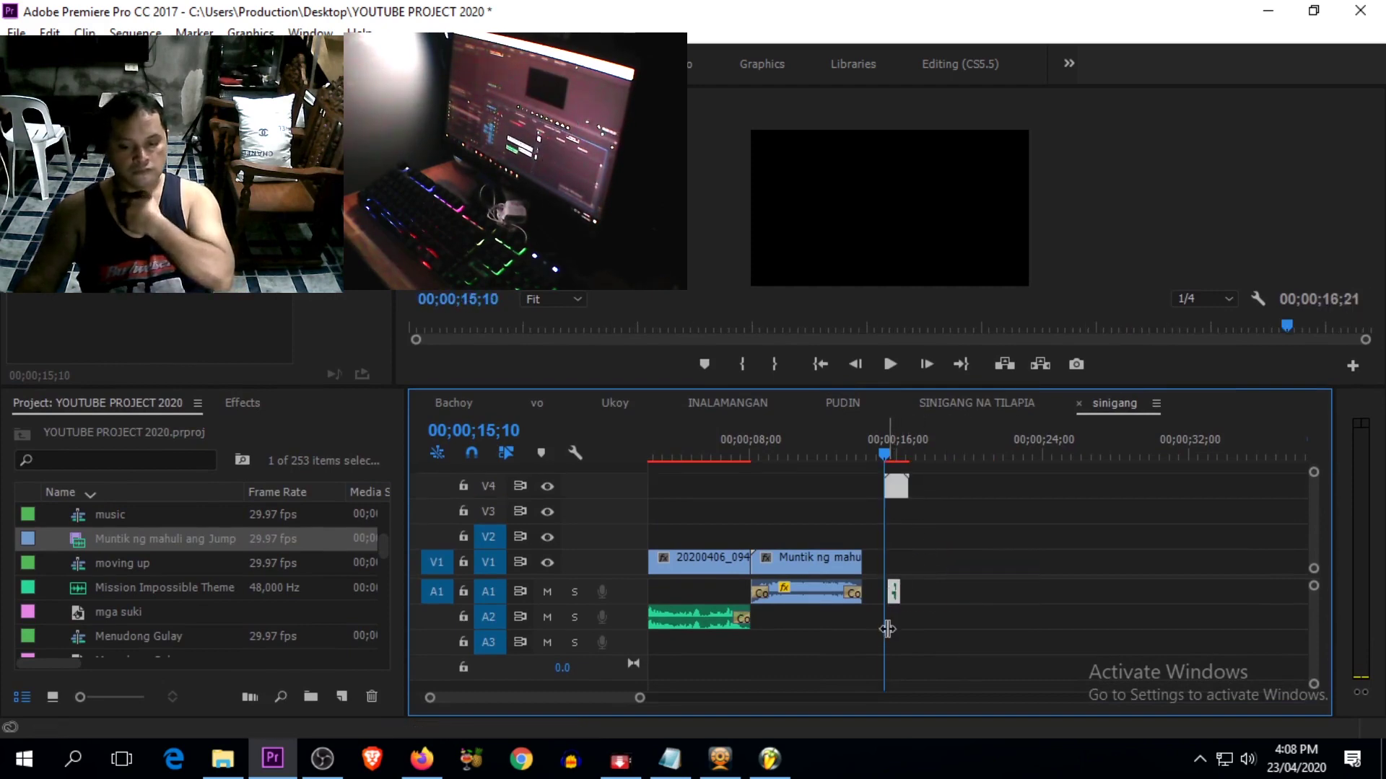
Step: Place Transition (7).mov on V4 over the intro's end at about 00;00;13;22 with its sound effect on A3, and preview it
{"action": "key", "text": "="}
{"action": "key", "text": "="}
{"action": "left_click_drag", "start_coordinate": [1011, 594], "coordinate": [906, 645]}
{"action": "left_click_drag", "start_coordinate": [863, 453], "coordinate": [817, 455]}
{"action": "key", "text": "space"}
{"action": "key", "text": "space"}
{"action": "key", "text": "="}
{"action": "left_click_drag", "start_coordinate": [1048, 502], "coordinate": [1024, 503]}
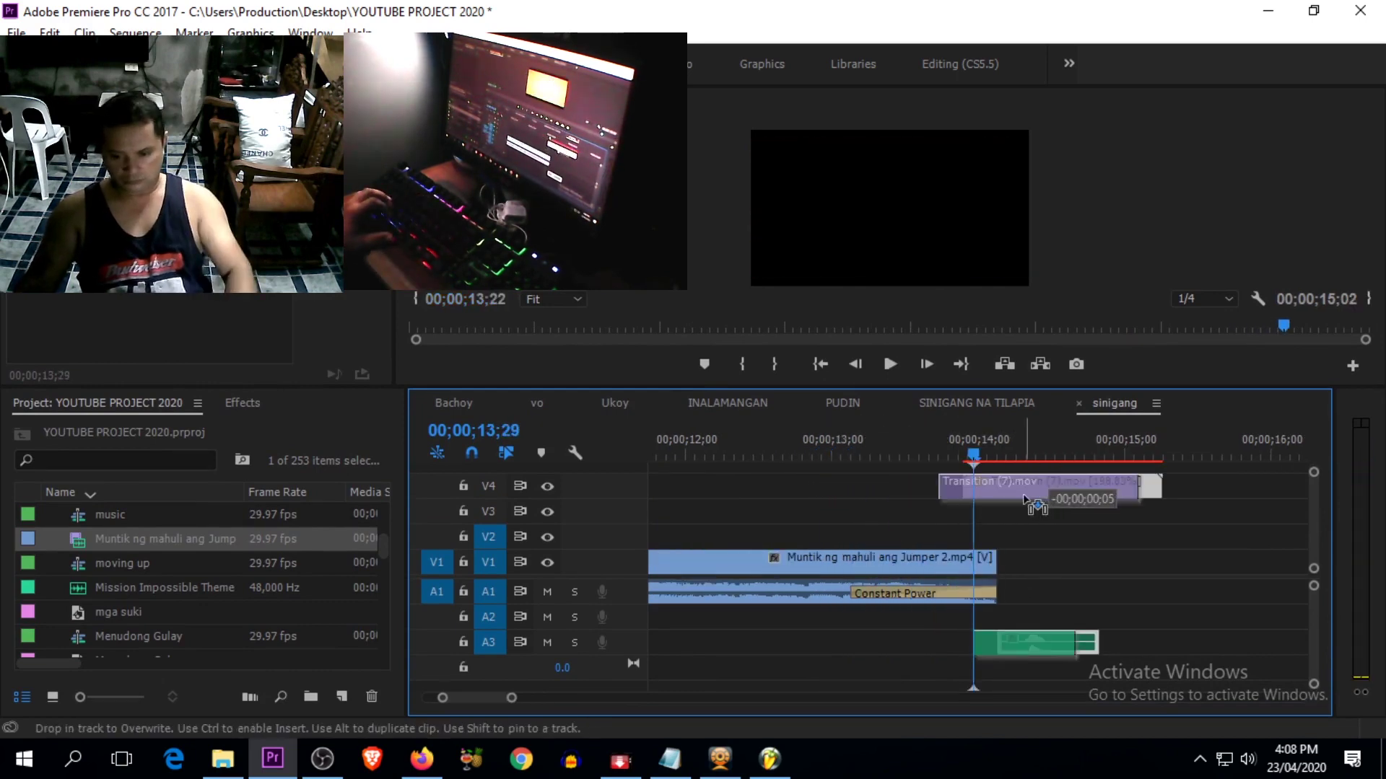
{"action": "key", "text": "space"}
{"action": "key", "text": "space"}
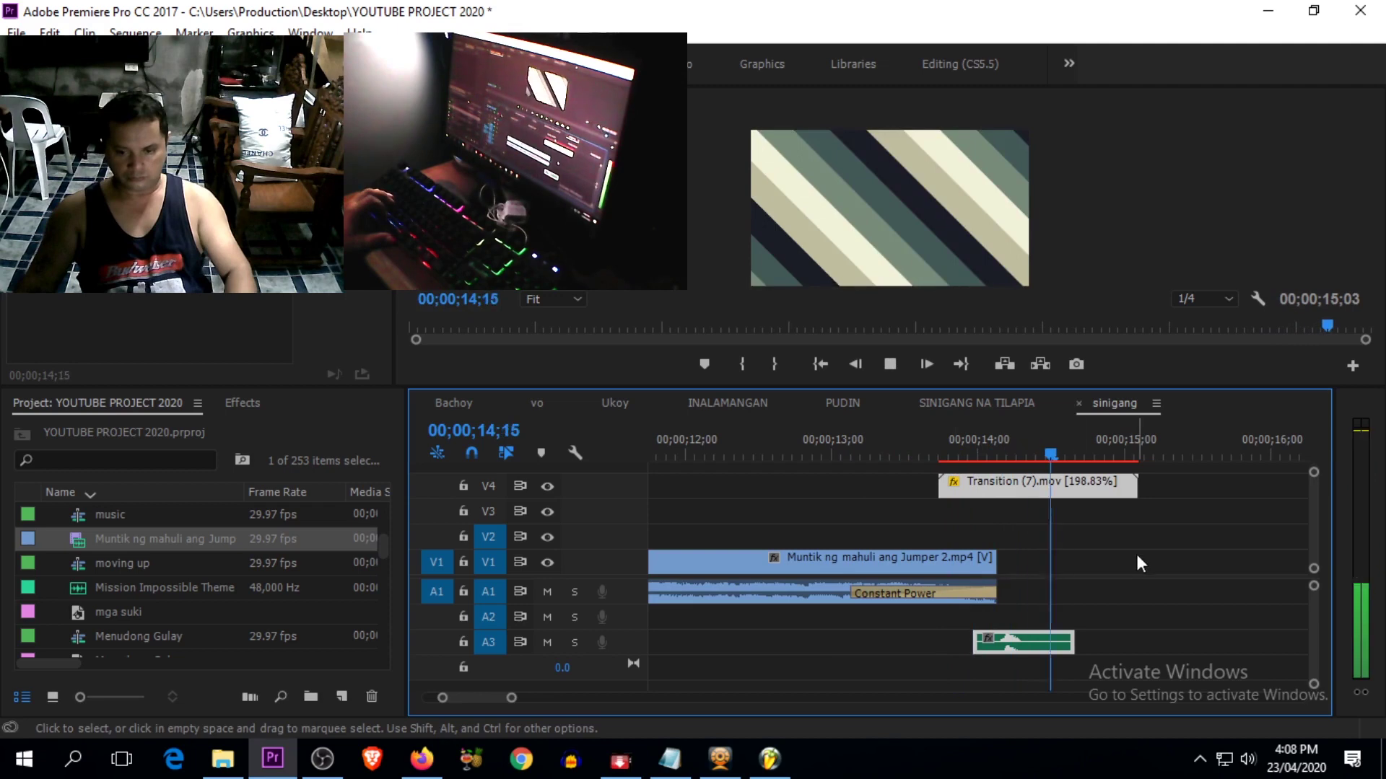
Step: In SINIGANG NA TILAPIA, check the first cooking clip on V1 at 00;06;32;23 and cut it out with its audio
{"action": "key", "text": "minus"}
{"action": "key", "text": "minus"}
{"action": "key", "text": "minus"}
{"action": "key", "text": "minus"}
{"action": "key", "text": "minus"}
{"action": "key", "text": "minus"}
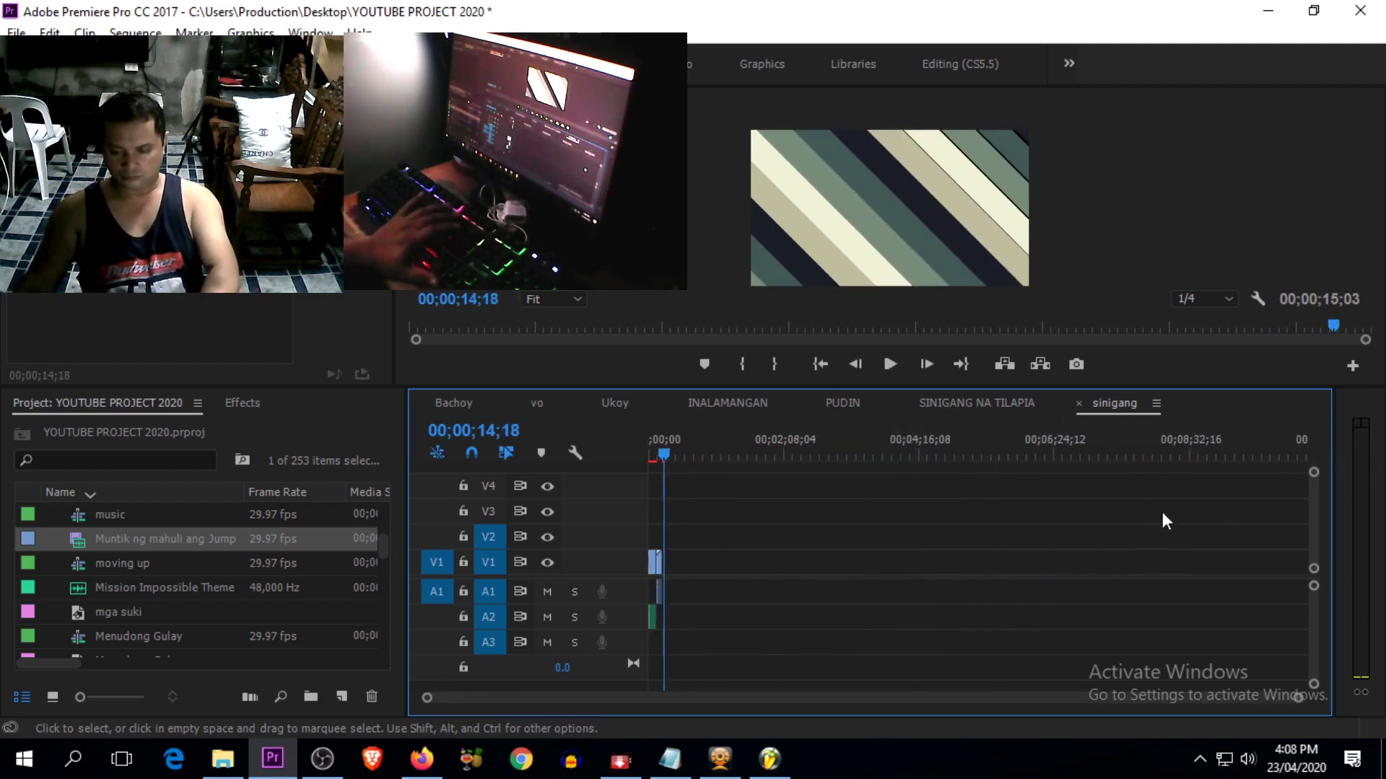
{"action": "left_click", "coordinate": [938, 397]}
{"action": "left_click", "coordinate": [1252, 454]}
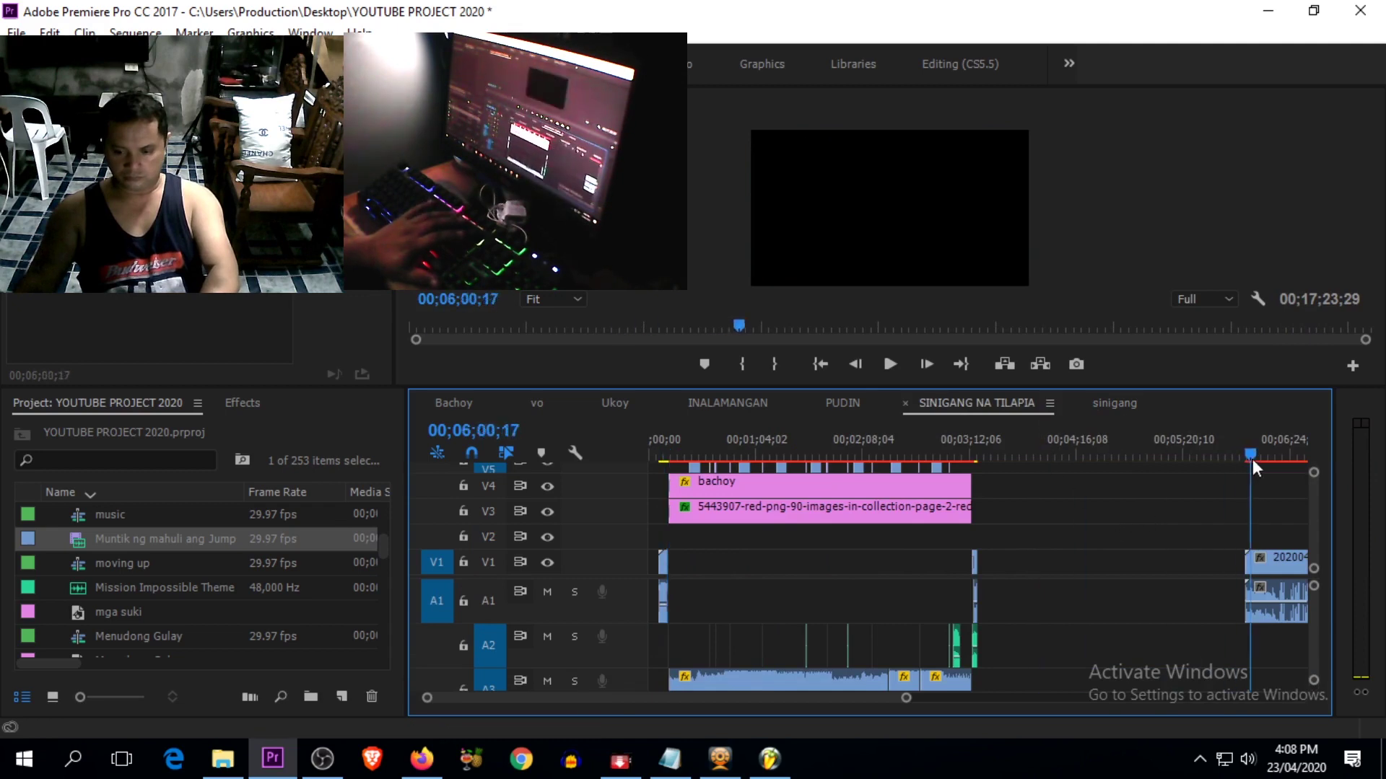
{"action": "key", "text": "equal"}
{"action": "key", "text": "minus"}
{"action": "key", "text": "minus"}
{"action": "left_click", "coordinate": [977, 453]}
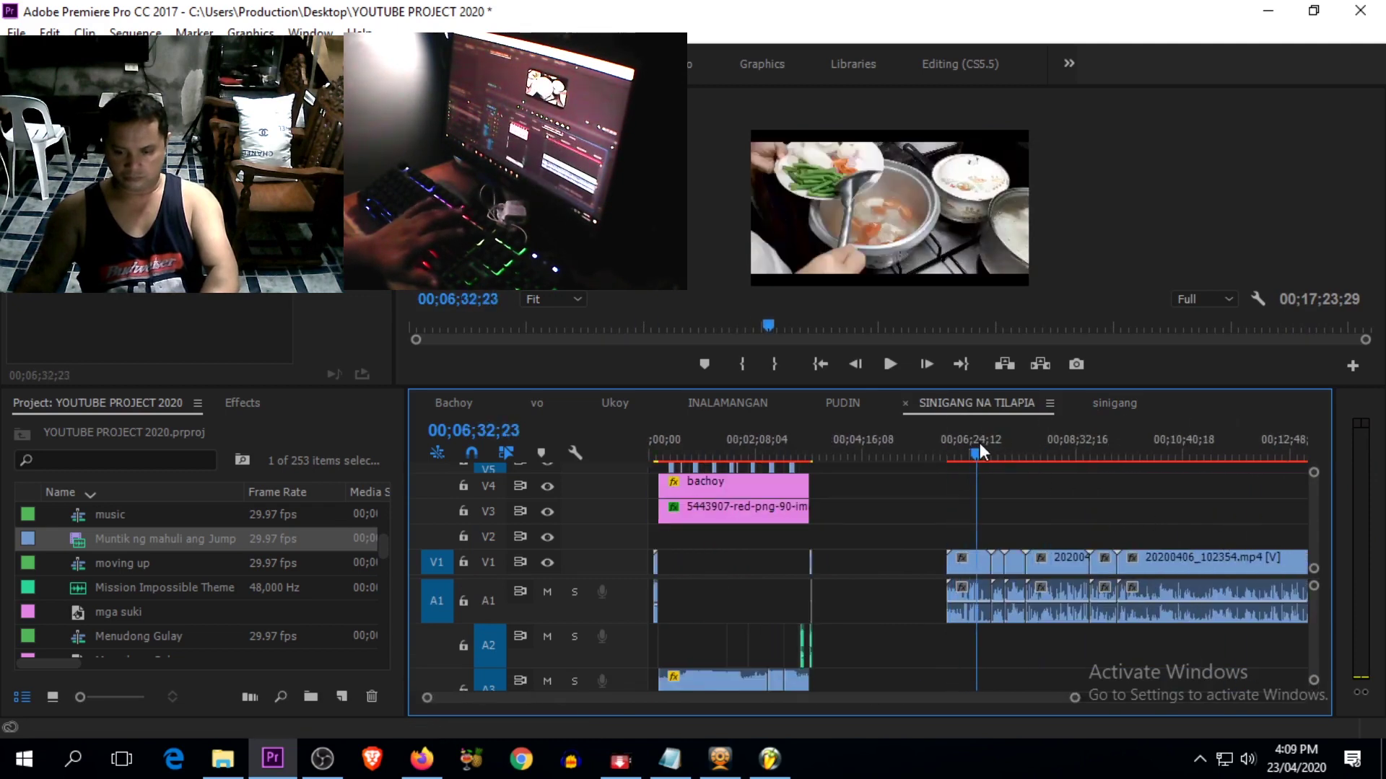
{"action": "key", "text": "minus"}
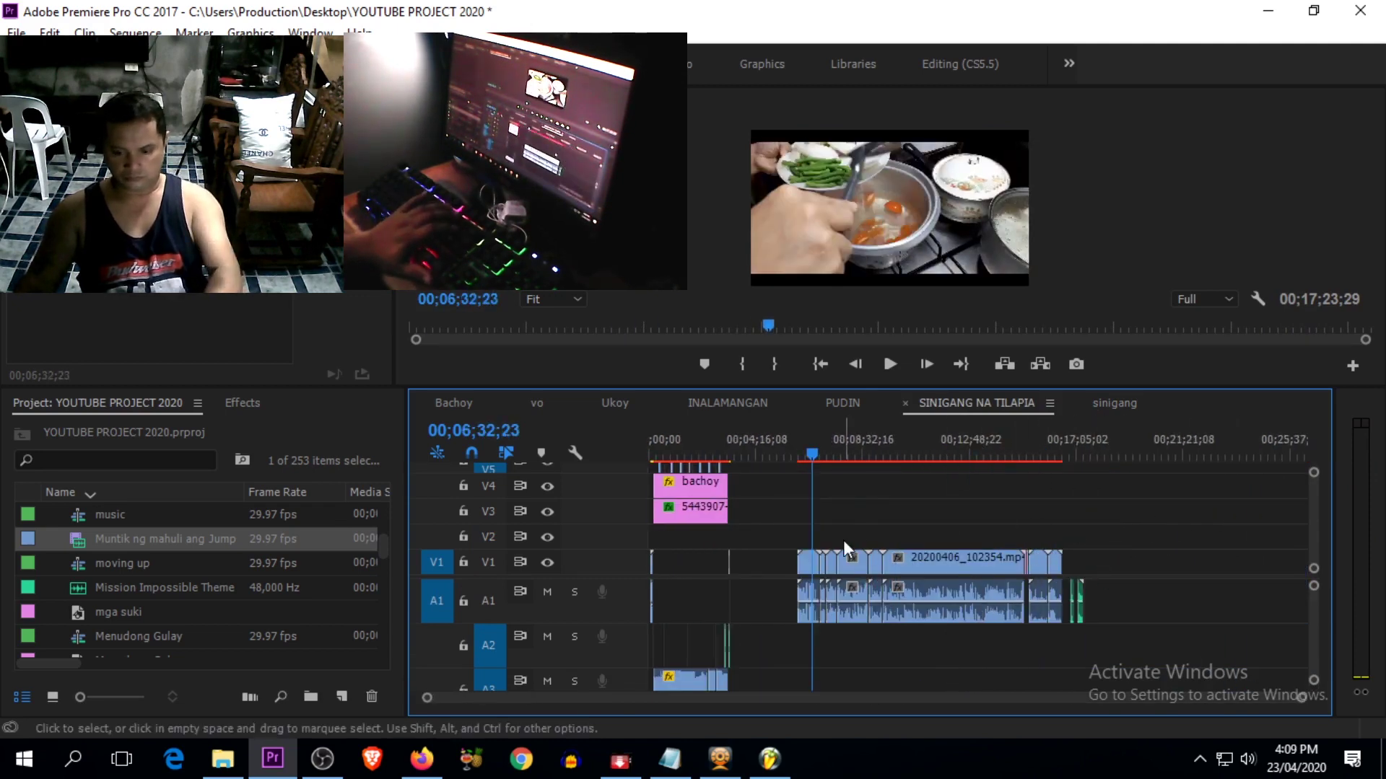
{"action": "key", "text": "equal"}
{"action": "left_click", "coordinate": [956, 557]}
{"action": "key", "text": "Delete"}
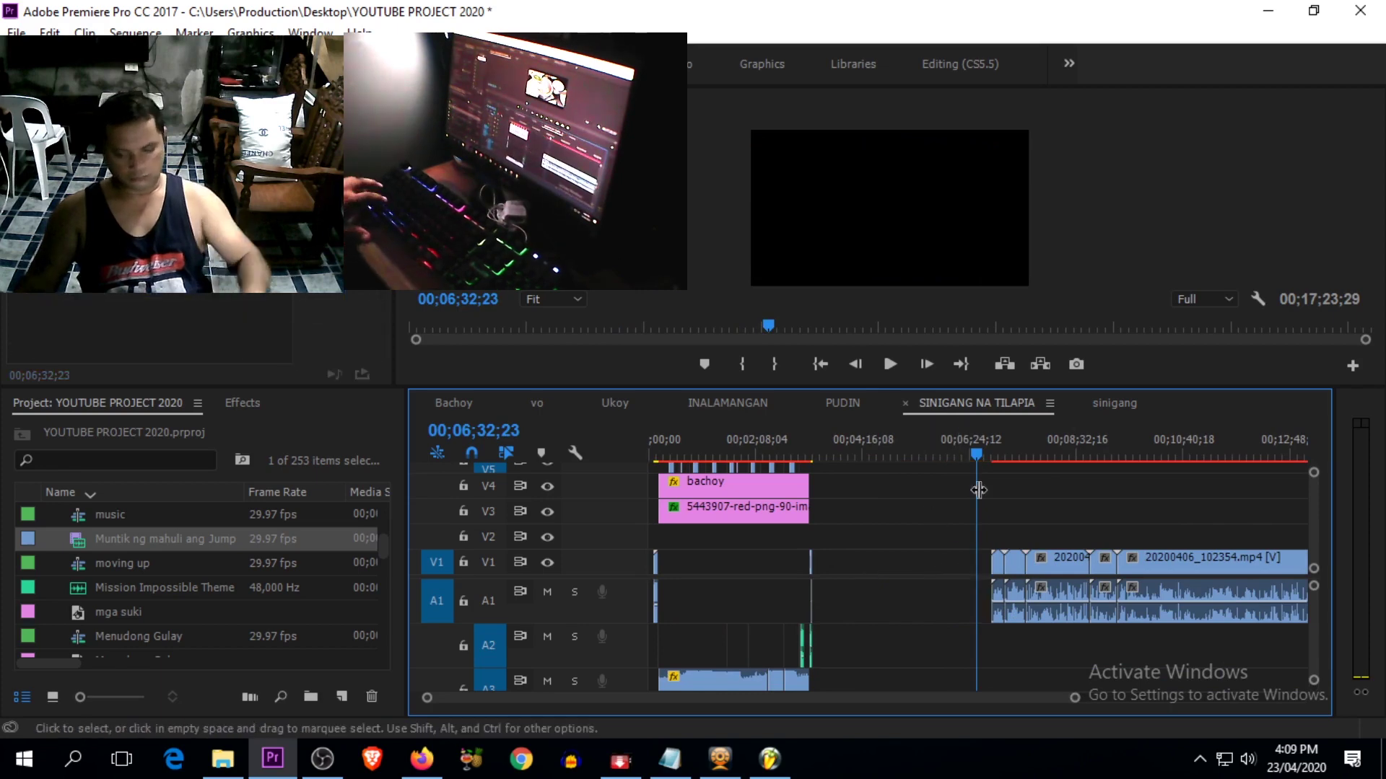
Step: Paste the cut cooking clip and its audio into the sinigang sequence at 00;00;34;16 on V1 and A1
{"action": "left_click", "coordinate": [1105, 406]}
{"action": "left_click_drag", "start_coordinate": [838, 451], "coordinate": [702, 477]}
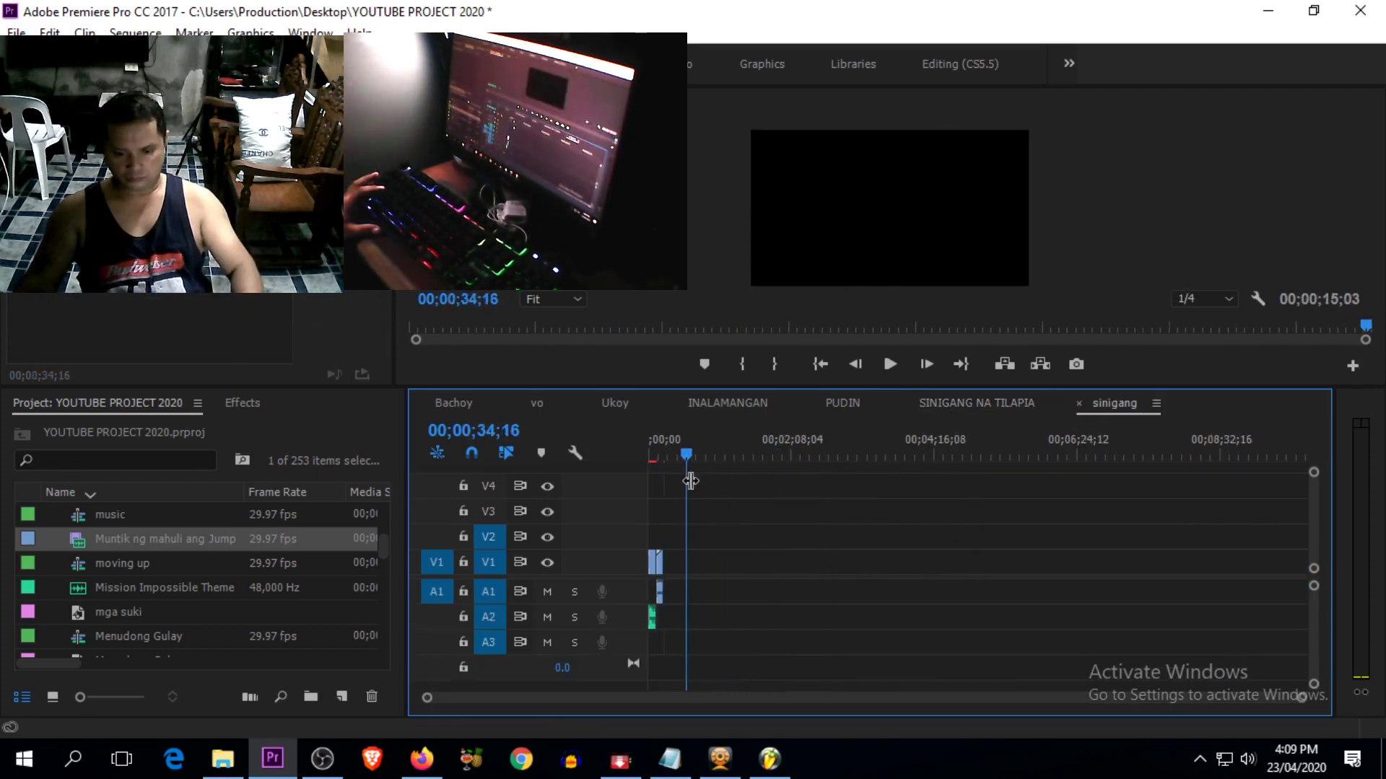
{"action": "key", "text": "ctrl+v"}
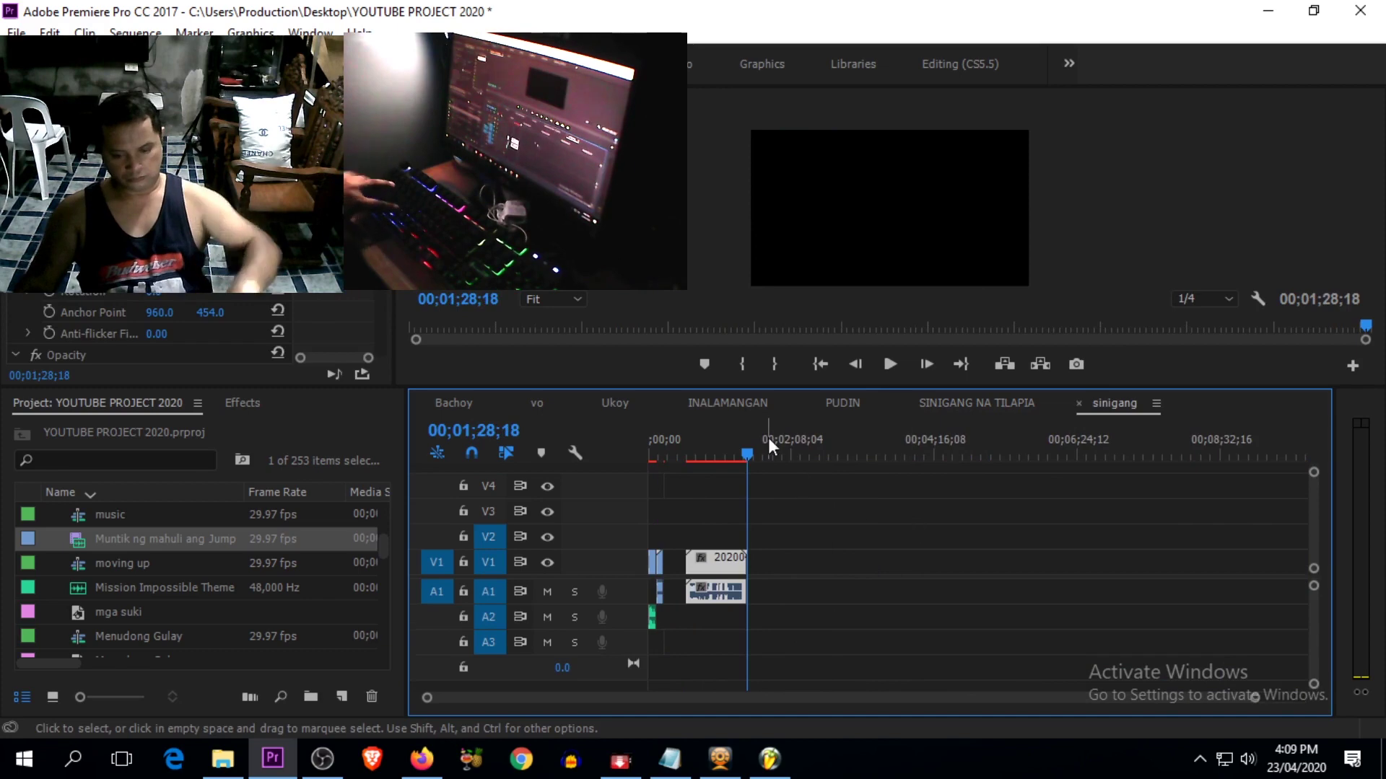
Step: Play the beginning of 20200406_094859.mp4 in the sinigang sequence and inspect its opening audio waveform
{"action": "left_click", "coordinate": [696, 455]}
{"action": "key", "text": "space"}
{"action": "key", "text": "equal"}
{"action": "key", "text": "equal"}
{"action": "key", "text": "equal"}
{"action": "key", "text": "equal"}
{"action": "key", "text": "equal"}
{"action": "left_click_drag", "start_coordinate": [998, 459], "coordinate": [721, 495]}
{"action": "key", "text": "equal"}
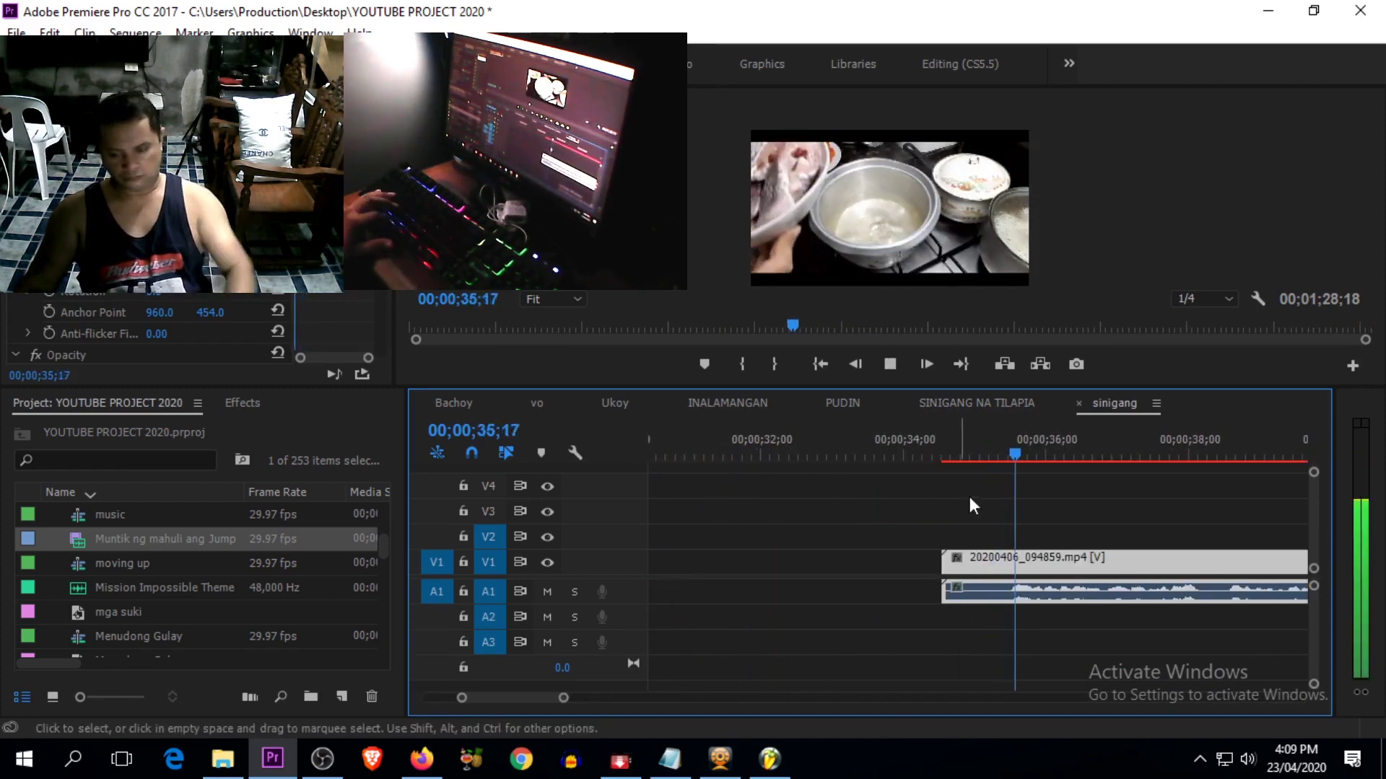
Step: Scrub through 20200406_094859.mp4 as far as about 00;01;08;14, and restart playback near the clip's beginning
{"action": "key", "text": "minus"}
{"action": "key", "text": "minus"}
{"action": "key", "text": "minus"}
{"action": "left_click_drag", "start_coordinate": [993, 449], "coordinate": [1260, 485]}
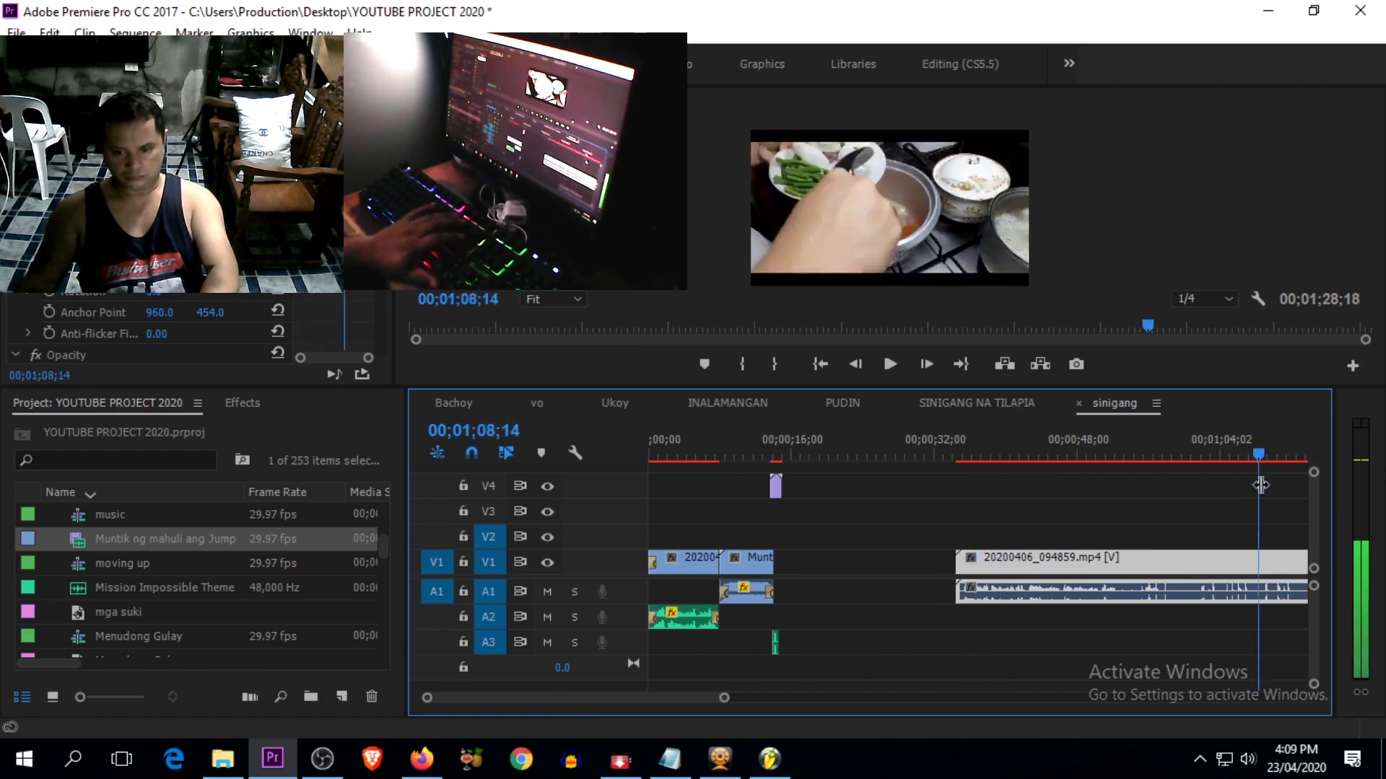
{"action": "key", "text": "minus"}
{"action": "key", "text": "minus"}
{"action": "key", "text": "minus"}
{"action": "left_click_drag", "start_coordinate": [973, 451], "coordinate": [874, 462]}
{"action": "key", "text": "equal"}
{"action": "left_click_drag", "start_coordinate": [976, 462], "coordinate": [799, 500]}
{"action": "key", "text": "space"}
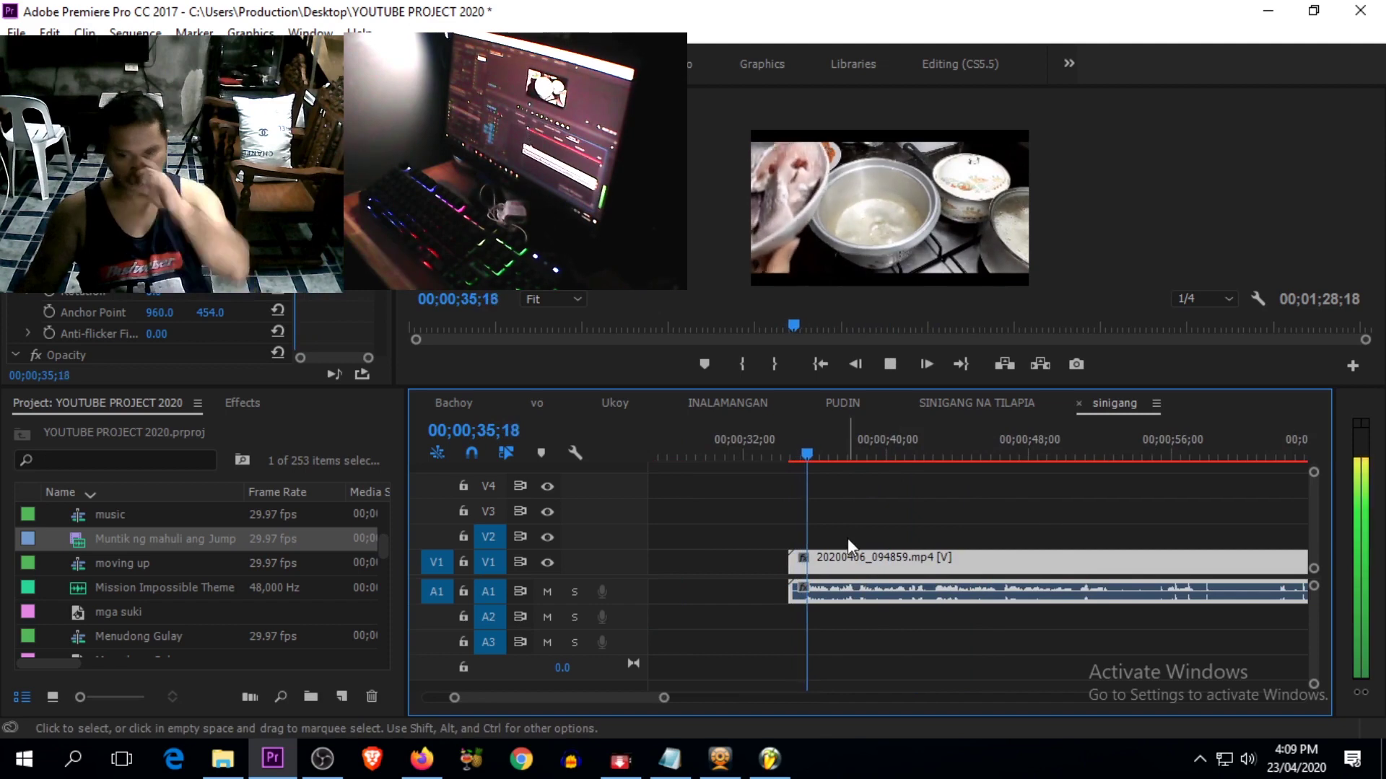
Step: Play the opening of 20200406_094859.mp4 to about 00;00;41;19 and examine its waveform for a suitable starting point
{"action": "key", "text": "equal"}
{"action": "key", "text": "equal"}
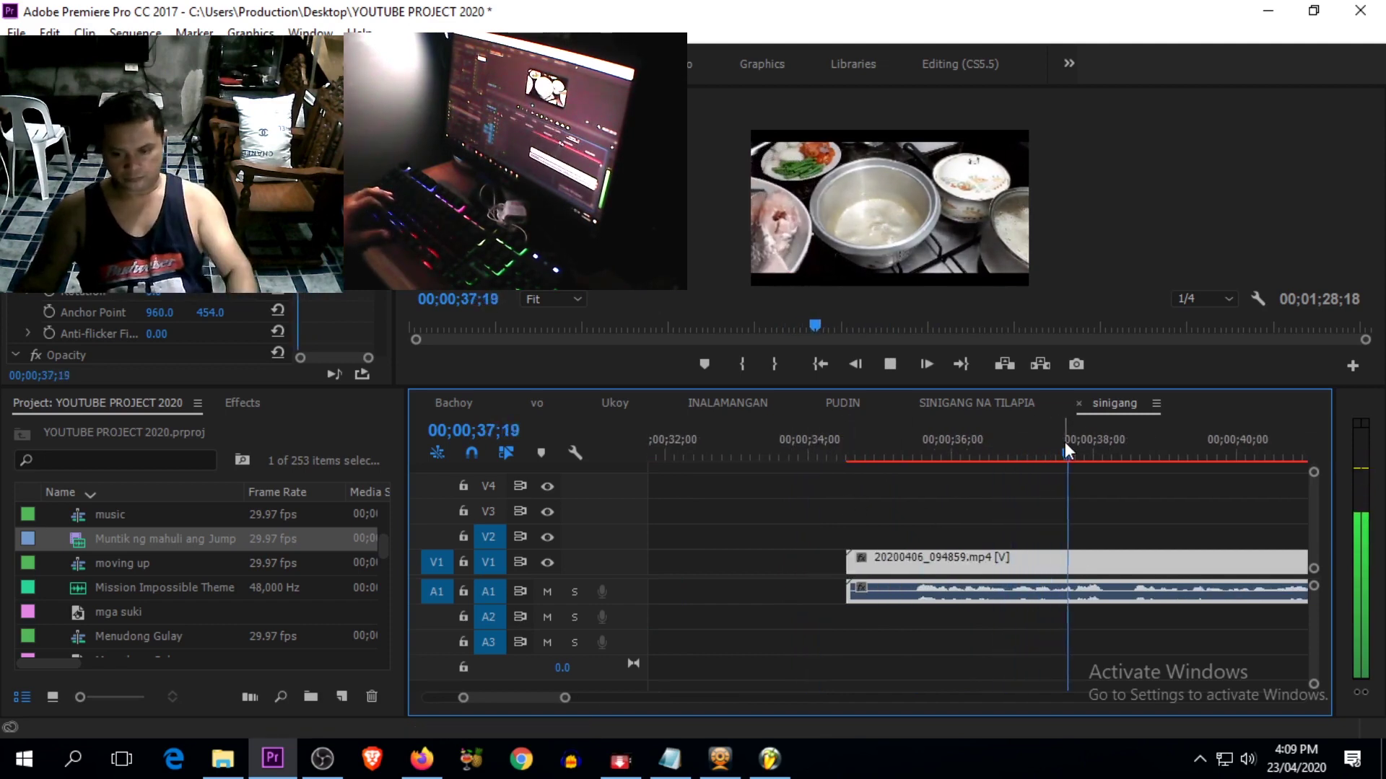
{"action": "key", "text": "minus"}
{"action": "key", "text": "minus"}
{"action": "key", "text": "equal"}
{"action": "key", "text": "equal"}
{"action": "key", "text": "minus"}
{"action": "key", "text": "minus"}
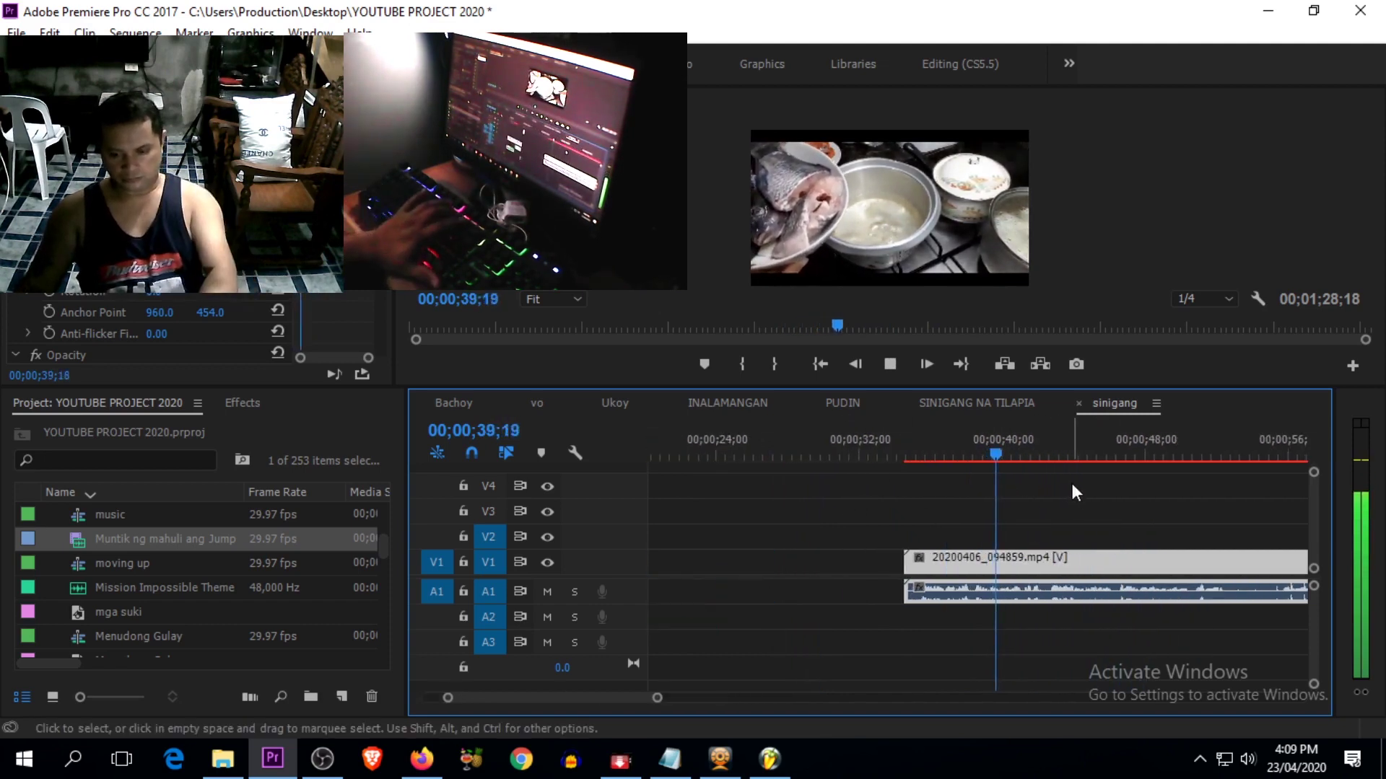
{"action": "key", "text": "equal"}
{"action": "key", "text": "minus"}
{"action": "key", "text": "minus"}
{"action": "key", "text": "equal"}
{"action": "key", "text": "equal"}
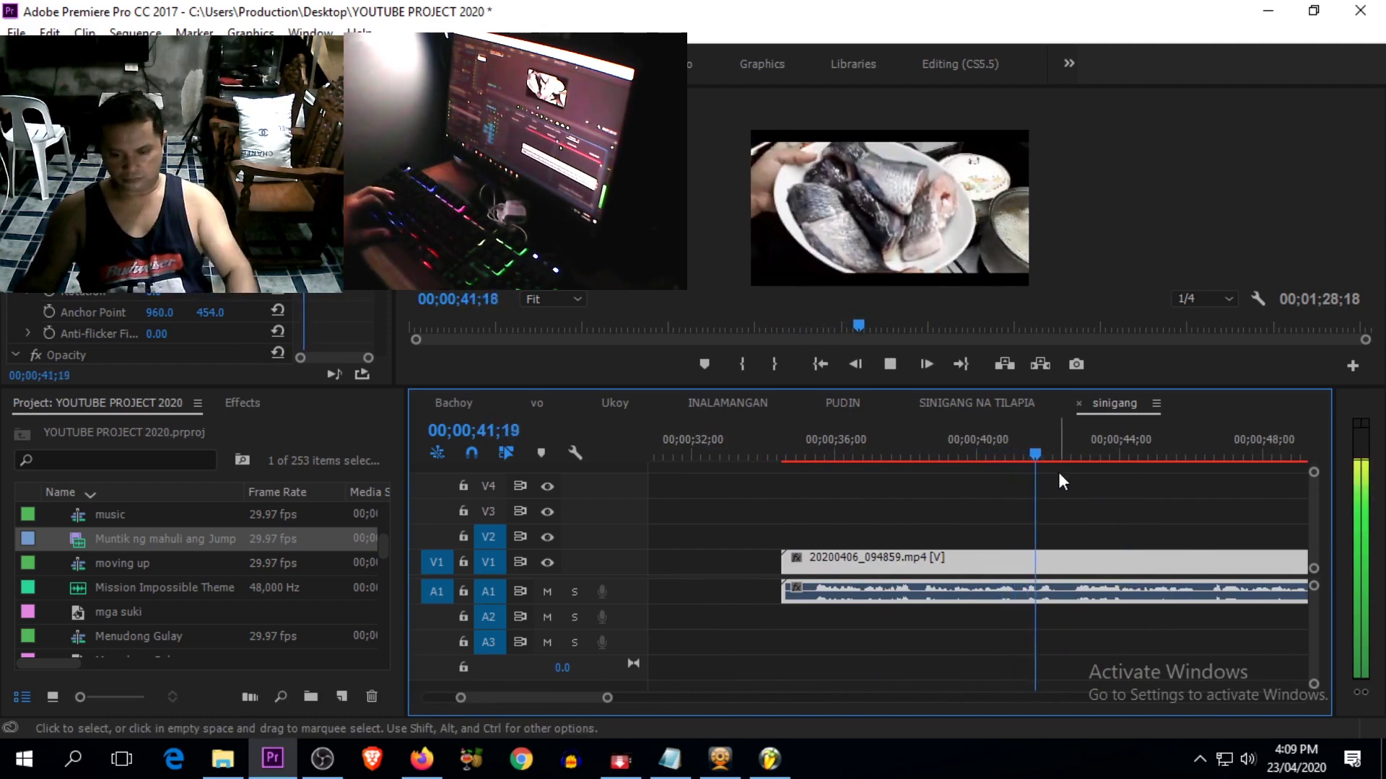
Step: Split 20200406_094859.mp4 at 00;00;42;17 and delete the portion before the cut with its audio
{"action": "left_click", "coordinate": [1070, 456]}
{"action": "key", "text": "c"}
{"action": "left_click", "coordinate": [1071, 569]}
{"action": "key", "text": "v"}
{"action": "key", "text": "Delete"}
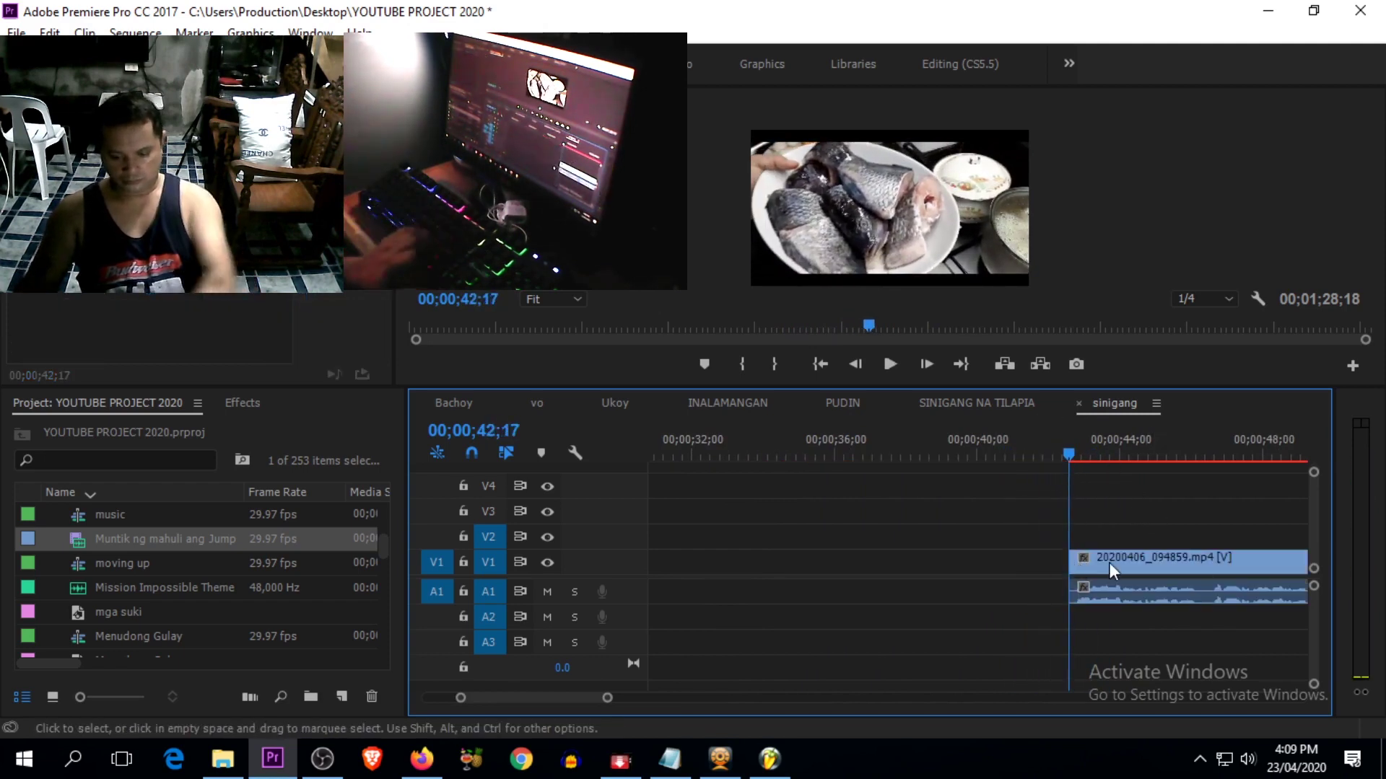
Step: Move the remaining 20200406_094859.mp4 clip and its audio earlier, to just after Transition (7).mov at about 00;00;15;00
{"action": "key", "text": "minus"}
{"action": "key", "text": "minus"}
{"action": "key", "text": "minus"}
{"action": "key", "text": "equal"}
{"action": "left_click_drag", "start_coordinate": [1023, 578], "coordinate": [822, 581]}
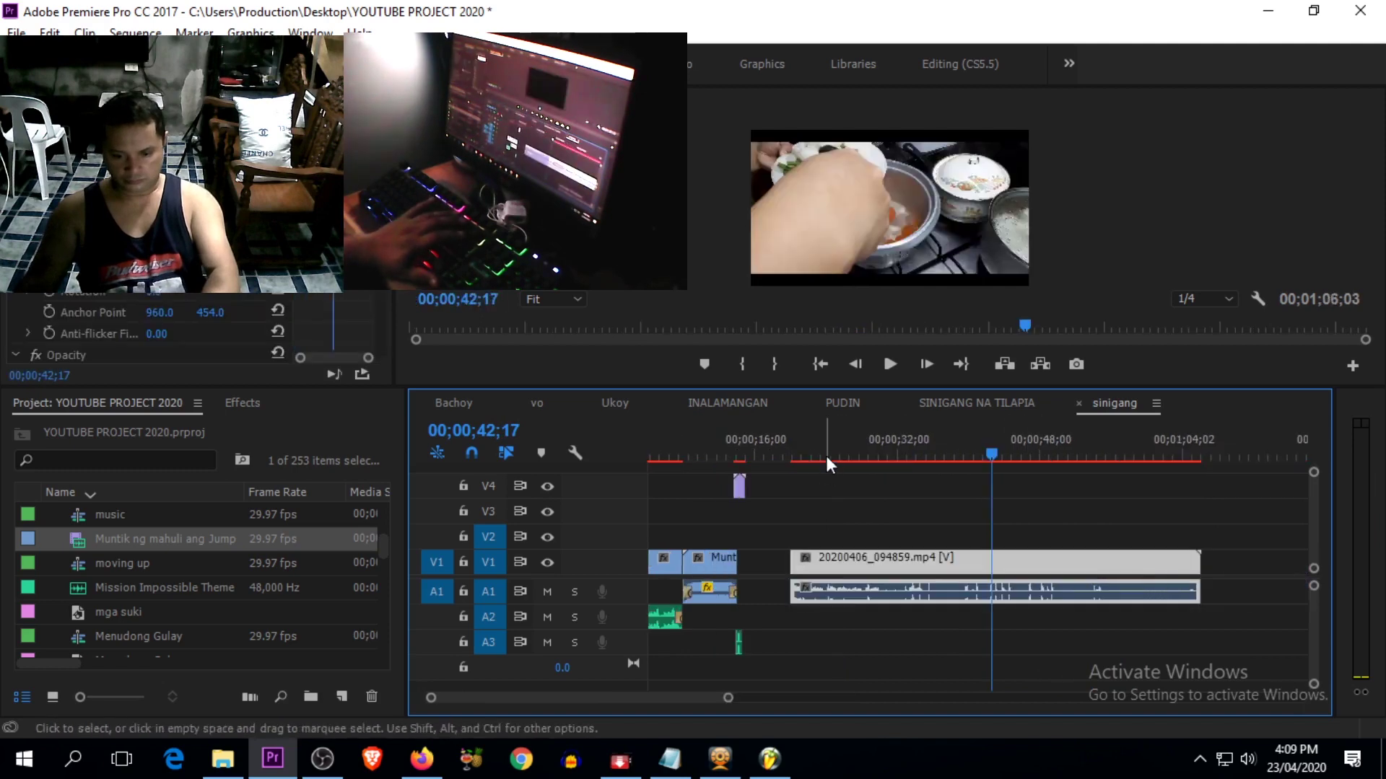
{"action": "left_click", "coordinate": [797, 456]}
{"action": "key", "text": "equal"}
{"action": "key", "text": "equal"}
{"action": "left_click_drag", "start_coordinate": [1040, 563], "coordinate": [863, 560]}
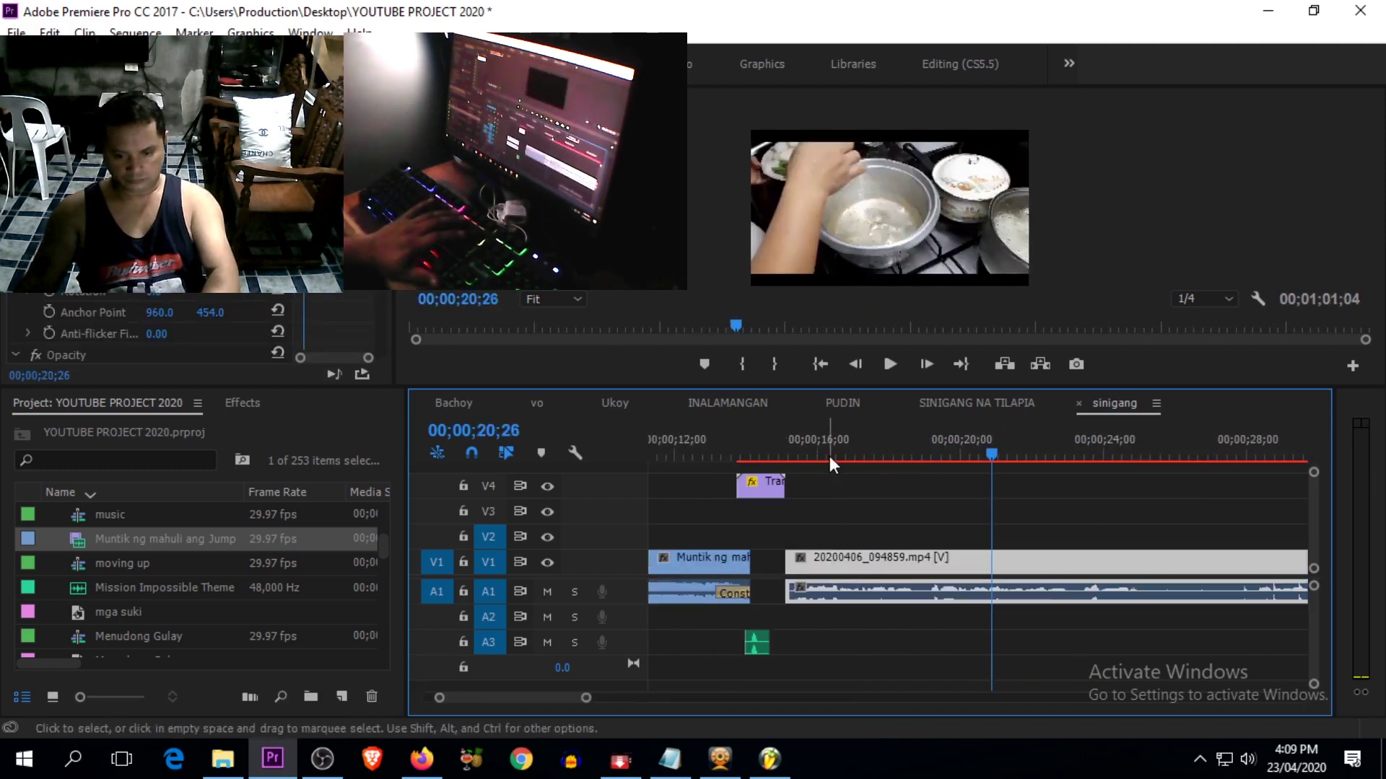
Step: Close the remaining gap by joining the start of 20200406_094859.mp4 to the end of the intro clip beneath the transition
{"action": "left_click_drag", "start_coordinate": [829, 456], "coordinate": [782, 470]}
{"action": "key", "text": "equal"}
{"action": "left_click_drag", "start_coordinate": [999, 454], "coordinate": [886, 453]}
{"action": "left_click_drag", "start_coordinate": [1021, 563], "coordinate": [951, 560]}
{"action": "left_click", "coordinate": [963, 514]}
Step: Reveal slightly more of the cooking clip's opening while keeping it joined to the intro, and preview the transition between them
{"action": "left_click_drag", "start_coordinate": [888, 453], "coordinate": [848, 455]}
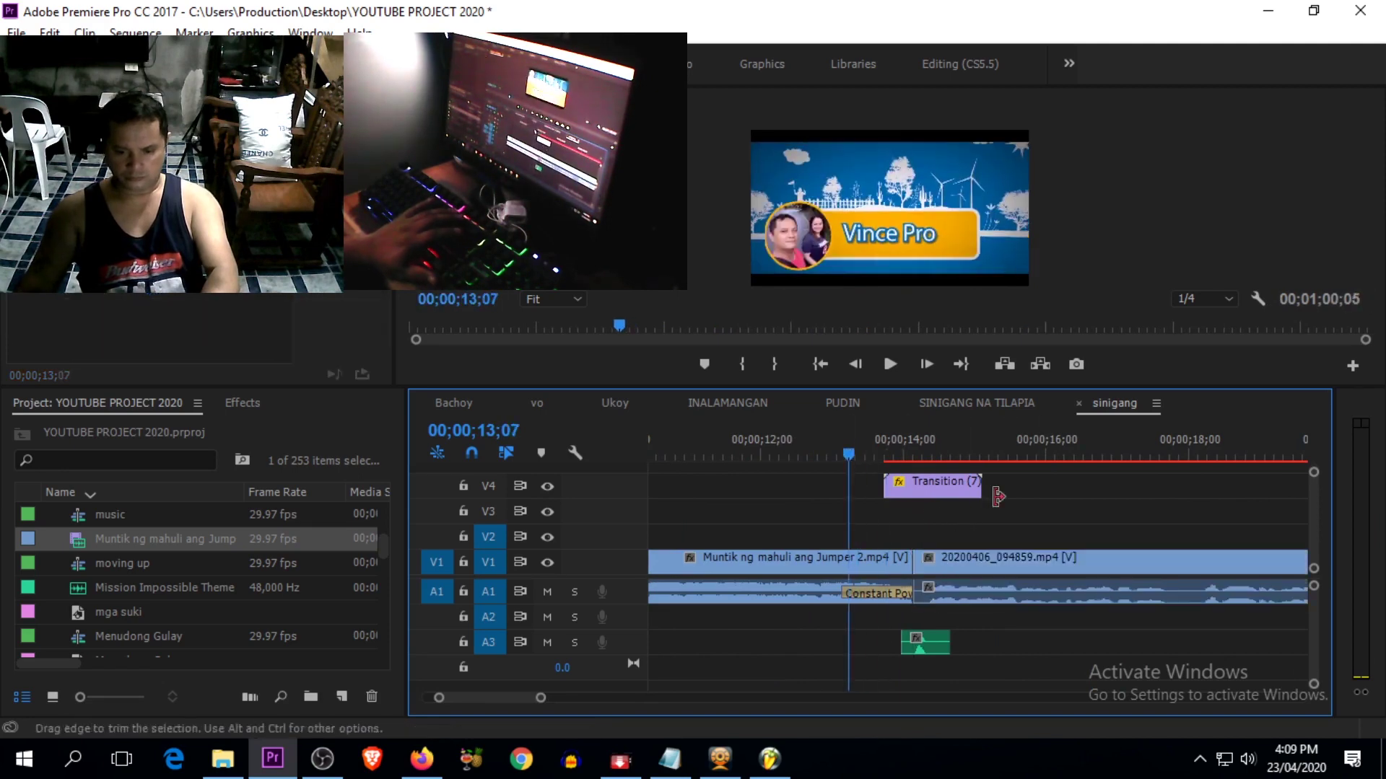
{"action": "key", "text": "space"}
{"action": "key", "text": "space"}
{"action": "left_click_drag", "start_coordinate": [931, 559], "coordinate": [983, 577]}
{"action": "left_click_drag", "start_coordinate": [881, 454], "coordinate": [861, 457]}
{"action": "key", "text": "space"}
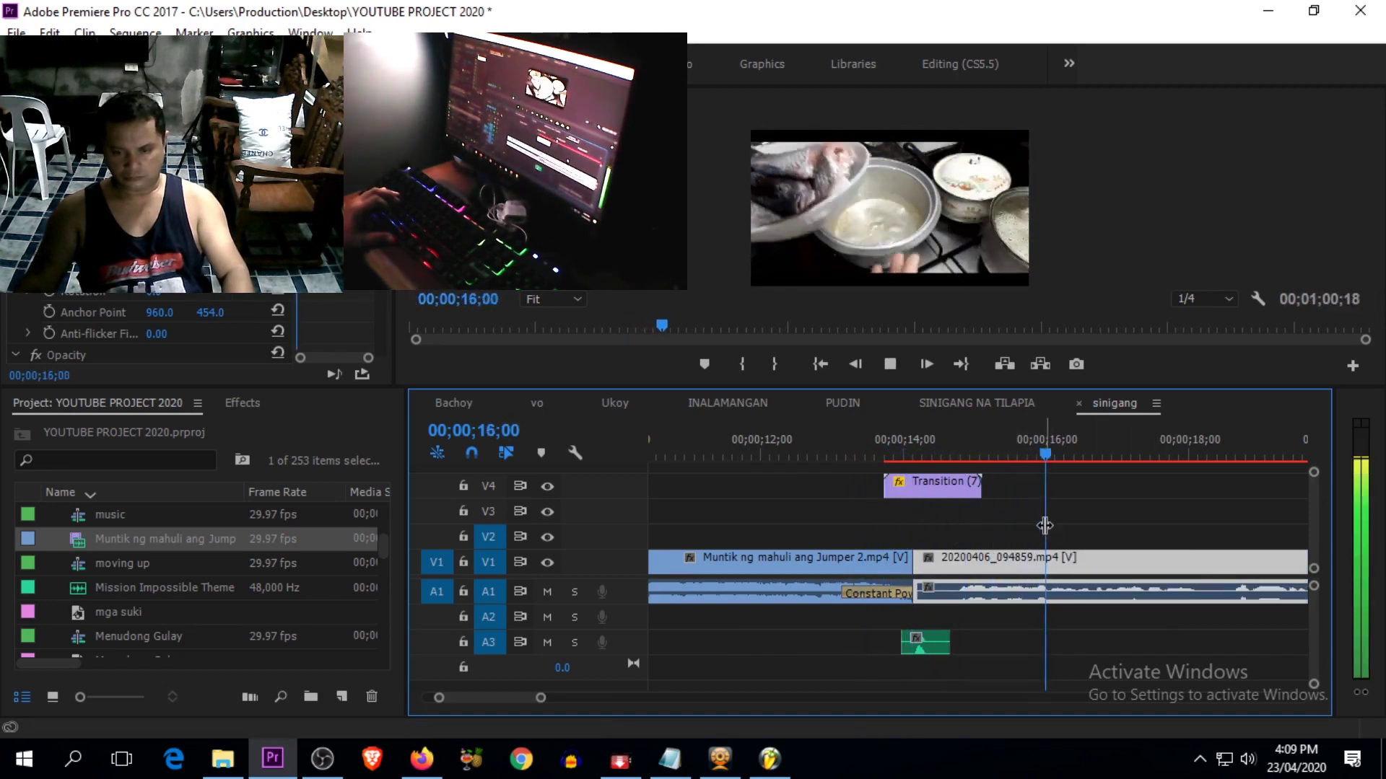
Step: Play 20200406_094859.mp4 from about 00;00;16;00 to 00;00;48;00 and examine the footage for a suitable end point
{"action": "key", "text": "minus"}
{"action": "key", "text": "minus"}
{"action": "key", "text": "minus"}
{"action": "key", "text": "minus"}
{"action": "key", "text": "minus"}
{"action": "key", "text": "equal"}
{"action": "key", "text": "equal"}
{"action": "key", "text": "equal"}
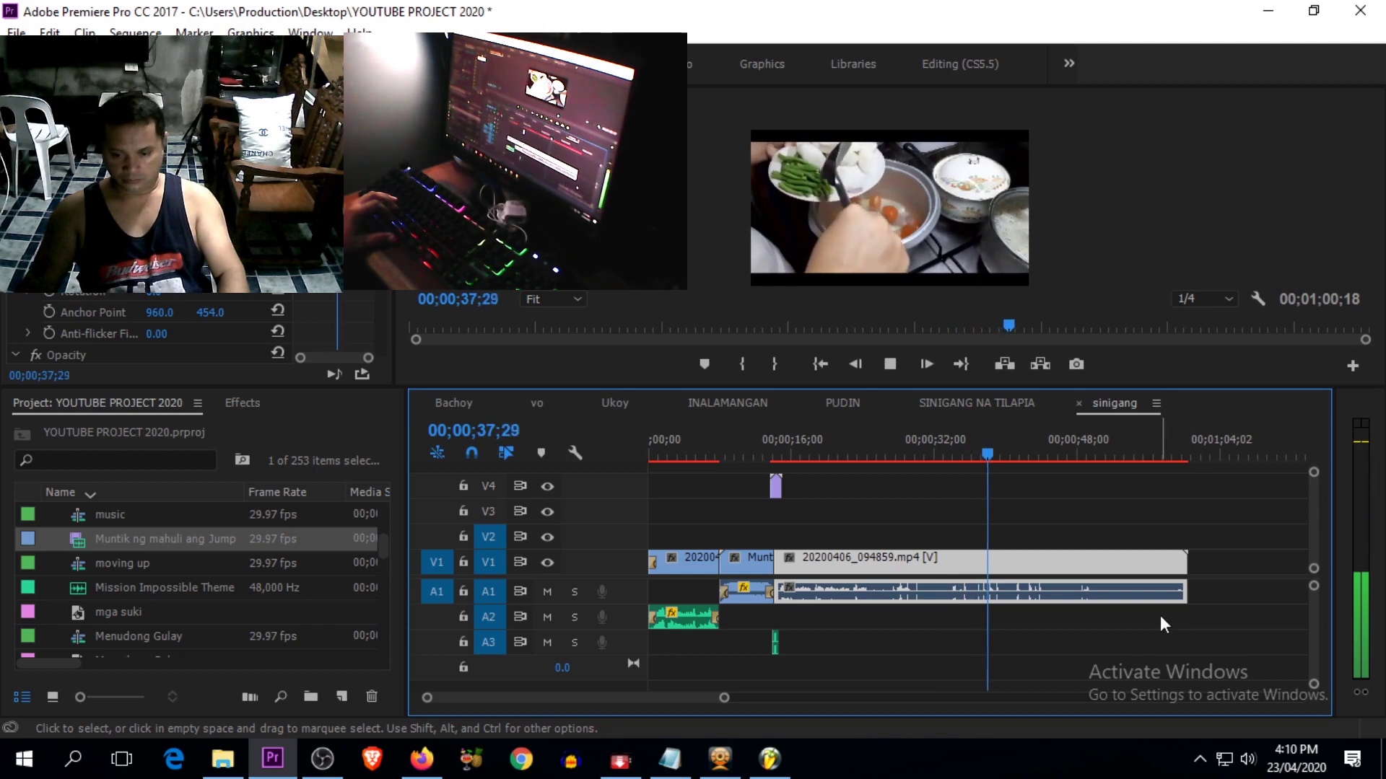
{"action": "key", "text": "minus"}
{"action": "key", "text": "minus"}
{"action": "key", "text": "minus"}
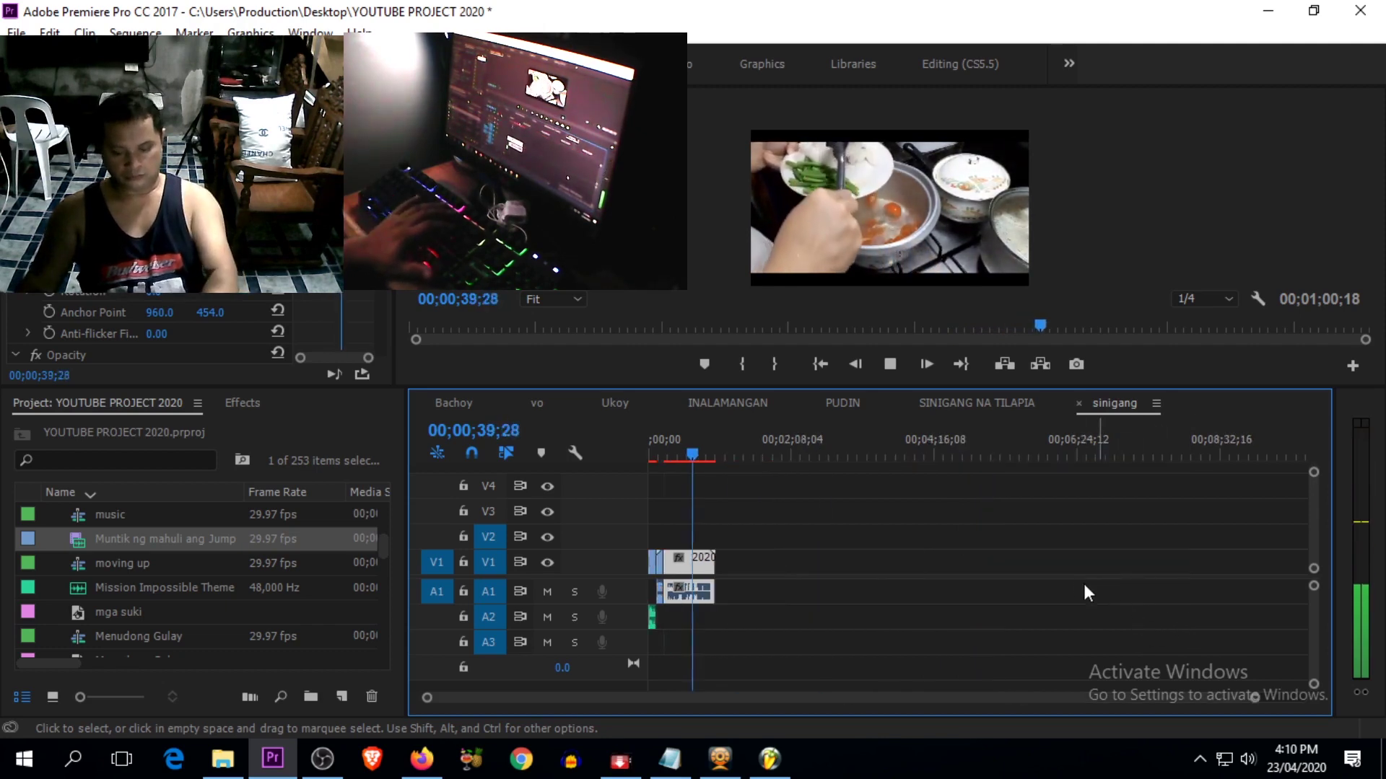
{"action": "key", "text": "equal"}
{"action": "key", "text": "equal"}
{"action": "key", "text": "equal"}
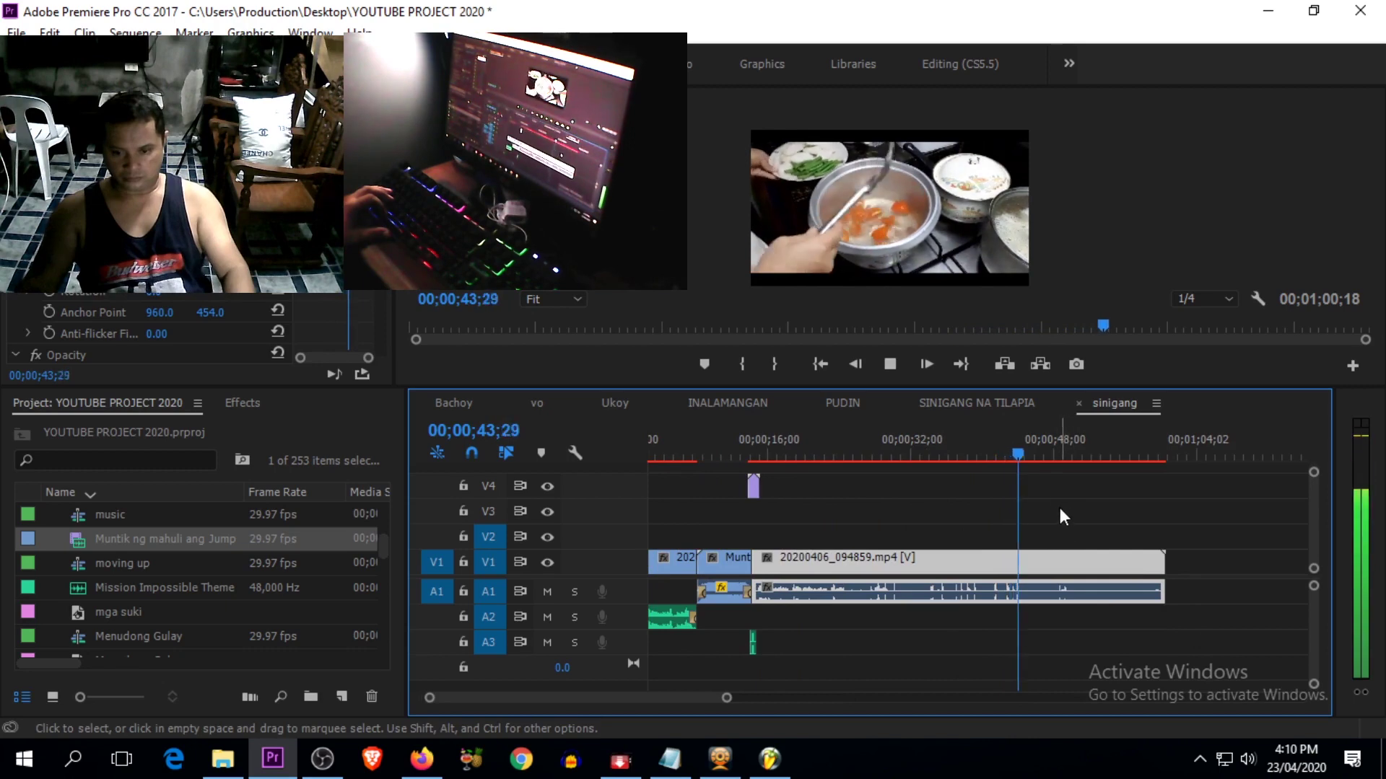
{"action": "key", "text": "minus"}
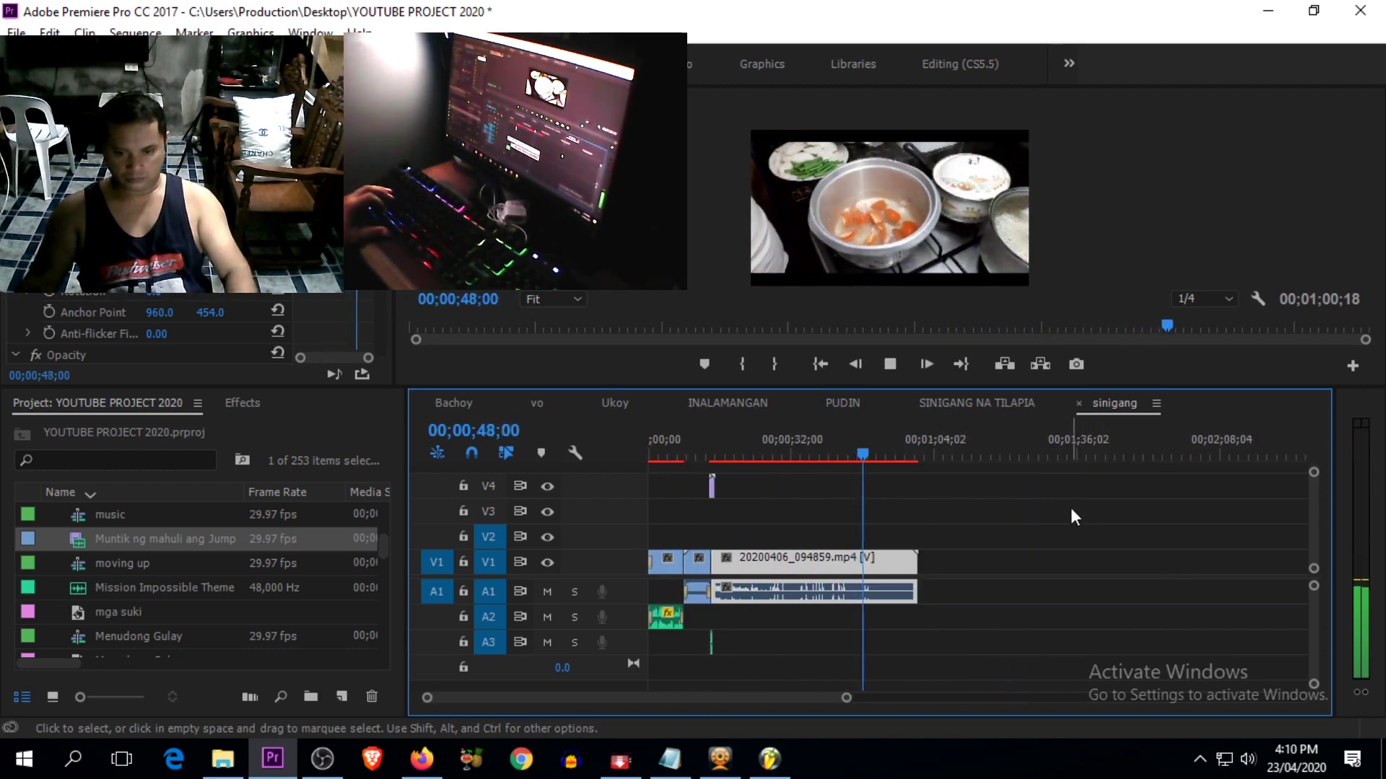
Step: Split 20200406_094859.mp4 at 00;00;51;18 and delete the portion after the cut with its audio
{"action": "left_click_drag", "start_coordinate": [867, 441], "coordinate": [878, 474]}
{"action": "key", "text": "c"}
{"action": "left_click", "coordinate": [882, 562]}
{"action": "key", "text": "v"}
{"action": "left_click", "coordinate": [899, 563]}
{"action": "key", "text": "Delete"}
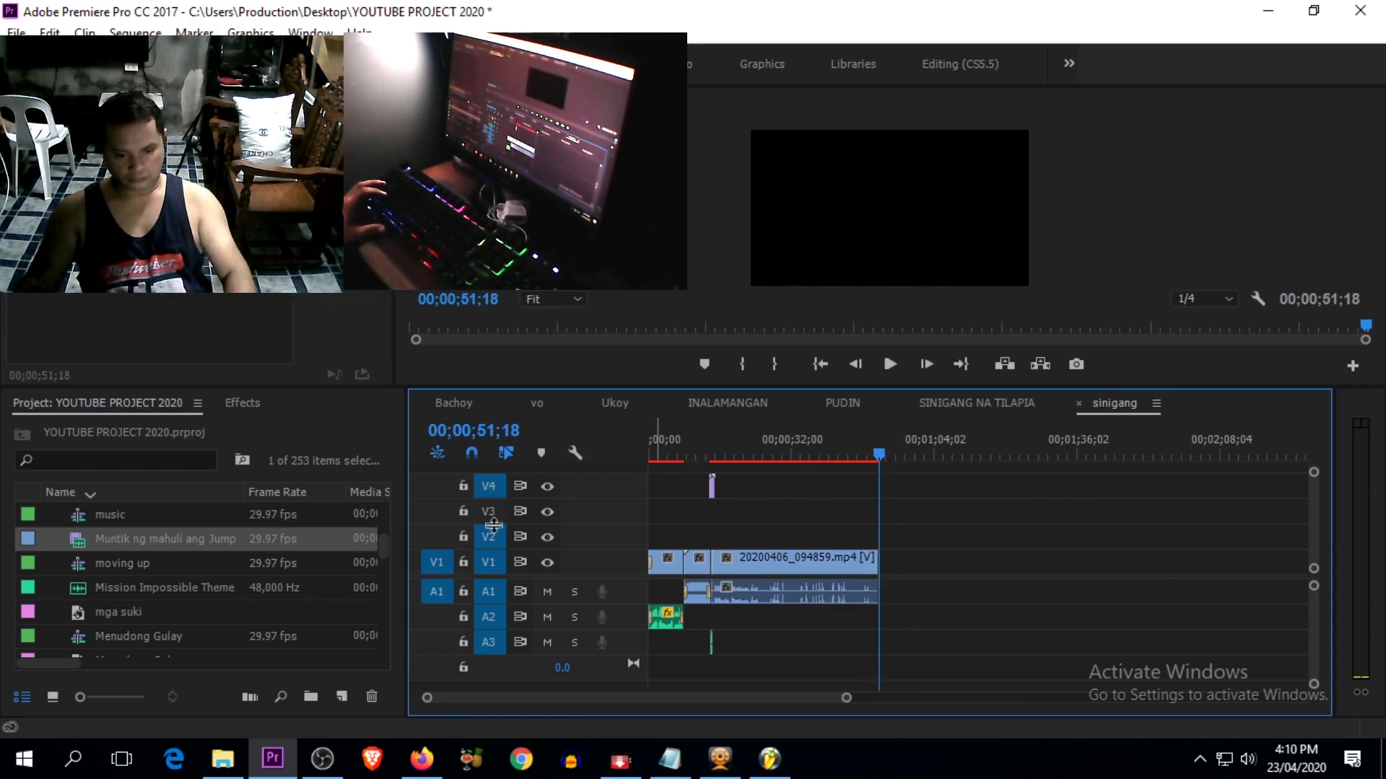
Step: Target only V4, A2 and A3, and paste Transition (7).mov with its sound effect at 00;00;51;18
{"action": "left_click", "coordinate": [489, 591]}
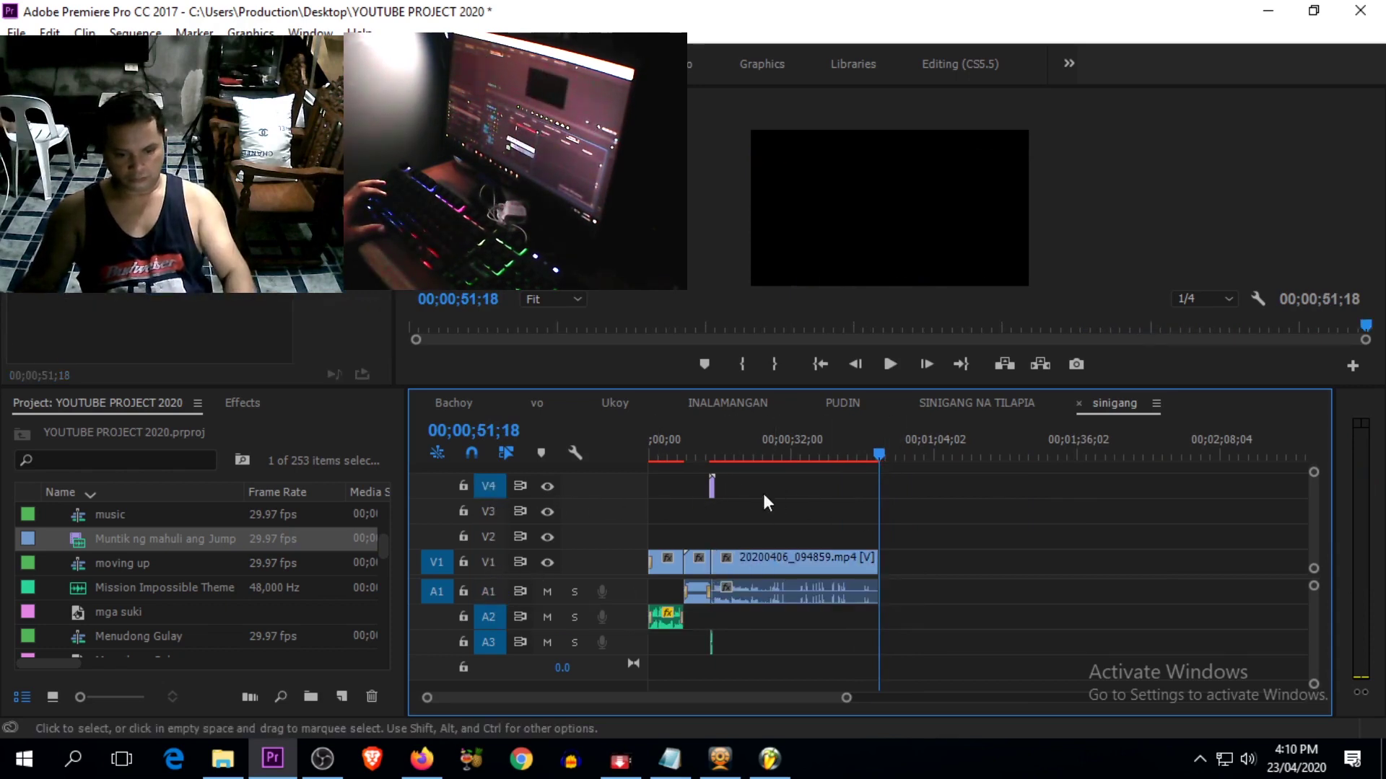
{"action": "key", "text": "ctrl+v"}
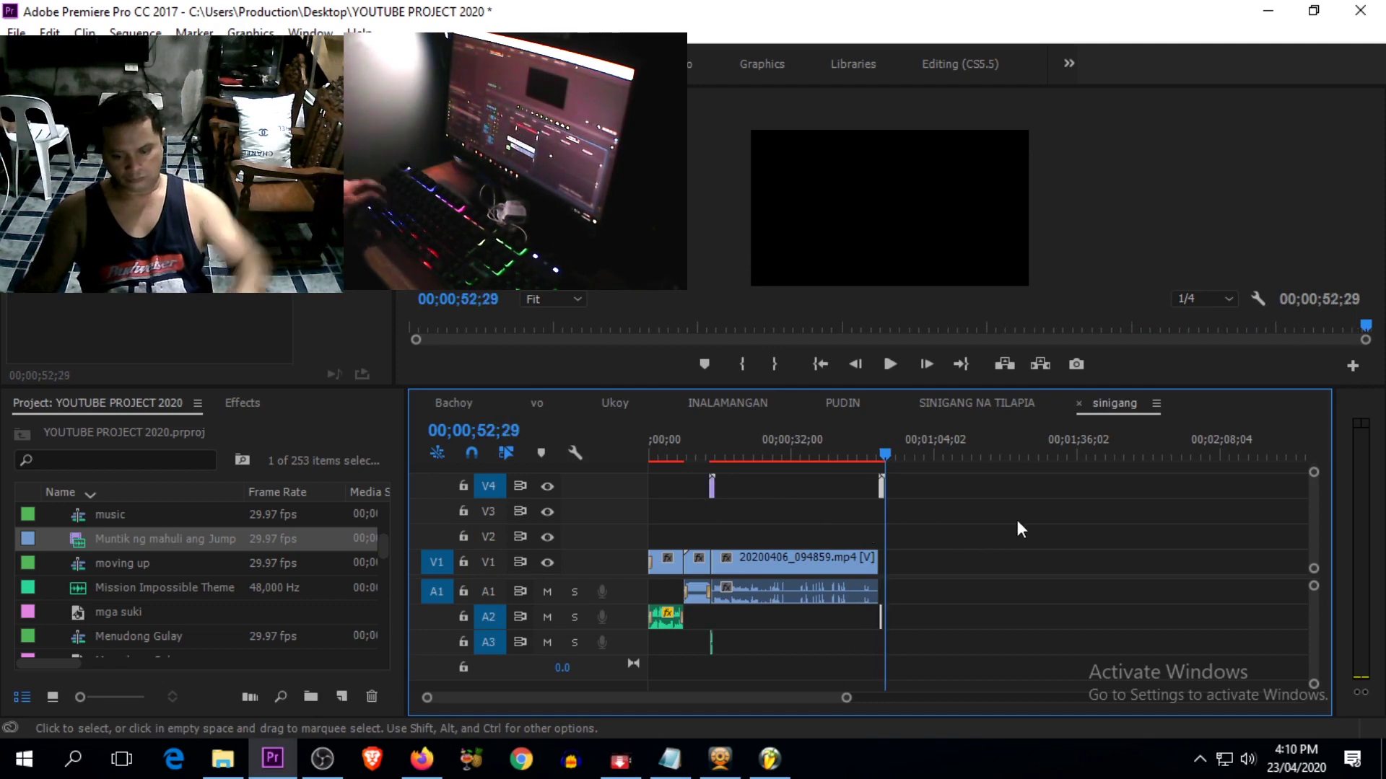
{"action": "key", "text": "equal"}
{"action": "key", "text": "equal"}
{"action": "key", "text": "equal"}
Step: Shift the pasted transition and its sound effect 16 frames earlier over the end of the first cooking clip, and preview it
{"action": "left_click", "coordinate": [932, 449]}
{"action": "key", "text": "equal"}
{"action": "key", "text": "equal"}
{"action": "left_click_drag", "start_coordinate": [1100, 487], "coordinate": [1023, 501]}
{"action": "key", "text": "equal"}
{"action": "left_click_drag", "start_coordinate": [972, 457], "coordinate": [954, 461]}
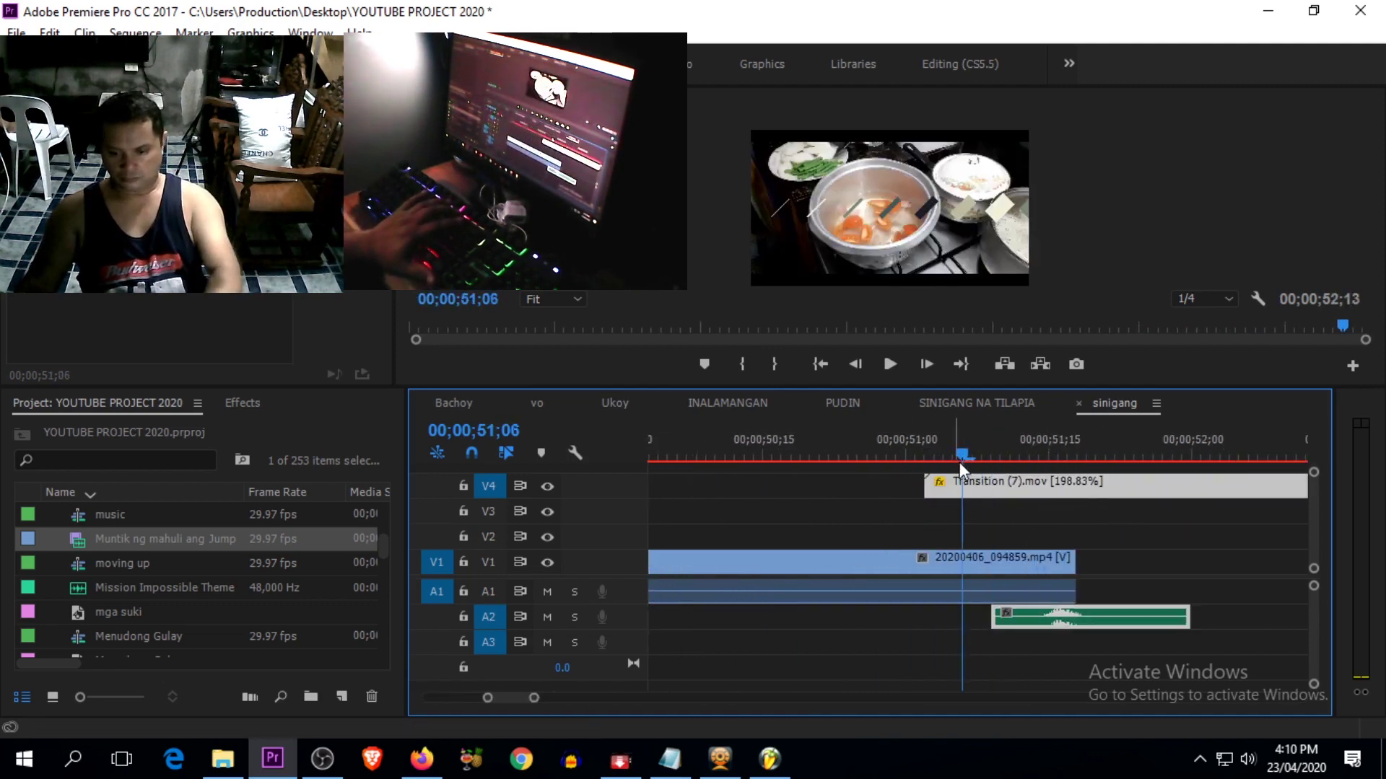
{"action": "key", "text": "space"}
{"action": "key", "text": "space"}
{"action": "key", "text": "minus"}
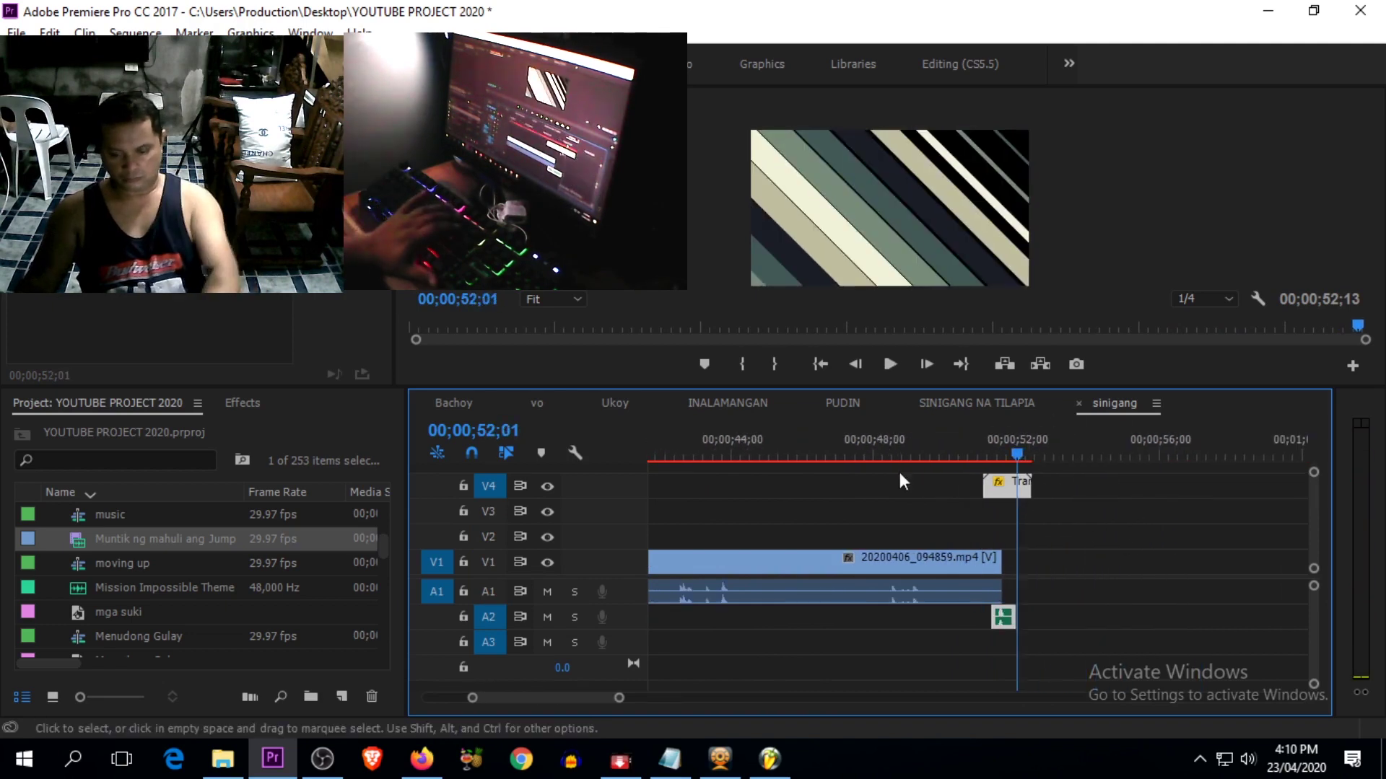
Step: In SINIGANG NA TILAPIA, preview 20200406_095016.mp4 up to about 00;07;05;01 and cut it out with its audio
{"action": "left_click", "coordinate": [954, 403]}
{"action": "left_click_drag", "start_coordinate": [1020, 456], "coordinate": [1006, 500]}
{"action": "key", "text": "equal"}
{"action": "key", "text": "equal"}
{"action": "key", "text": "equal"}
{"action": "key", "text": "space"}
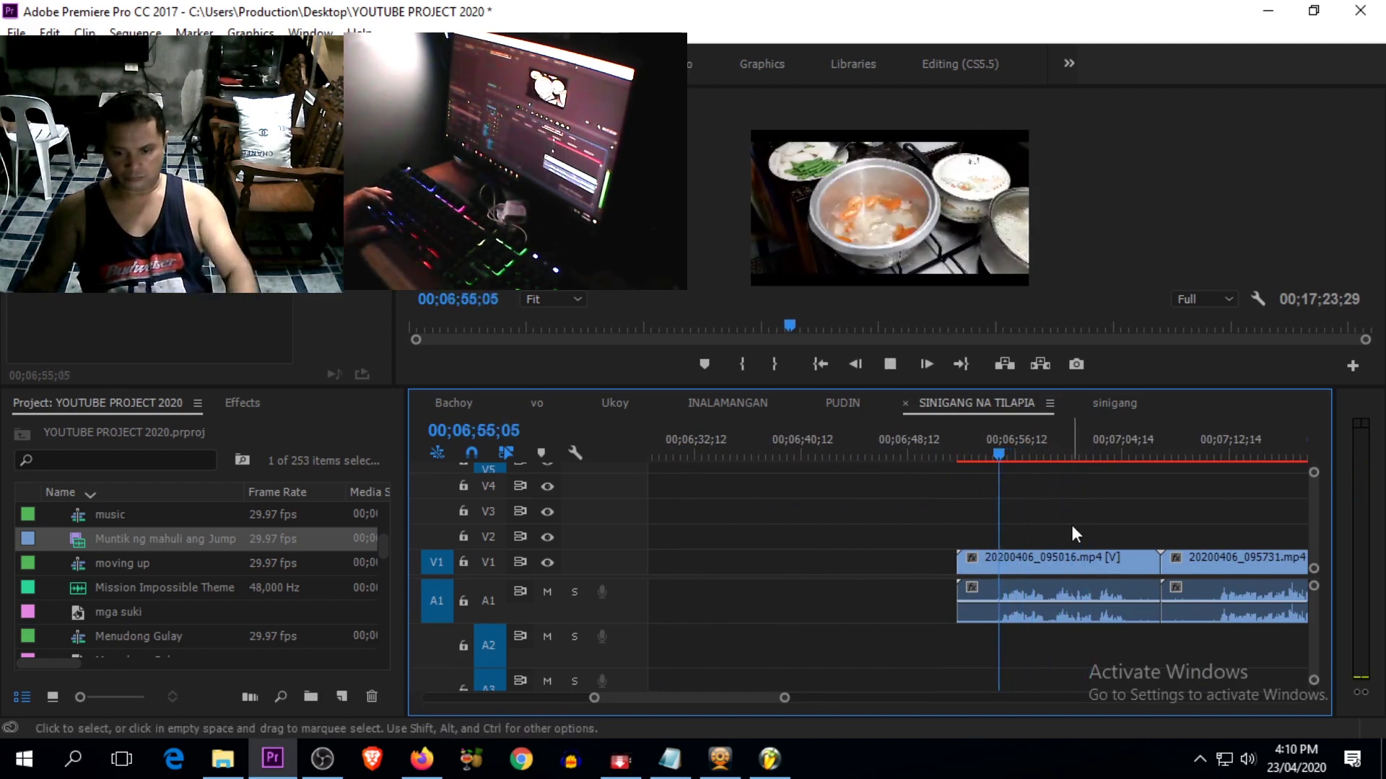
{"action": "left_click_drag", "start_coordinate": [1001, 450], "coordinate": [1130, 470]}
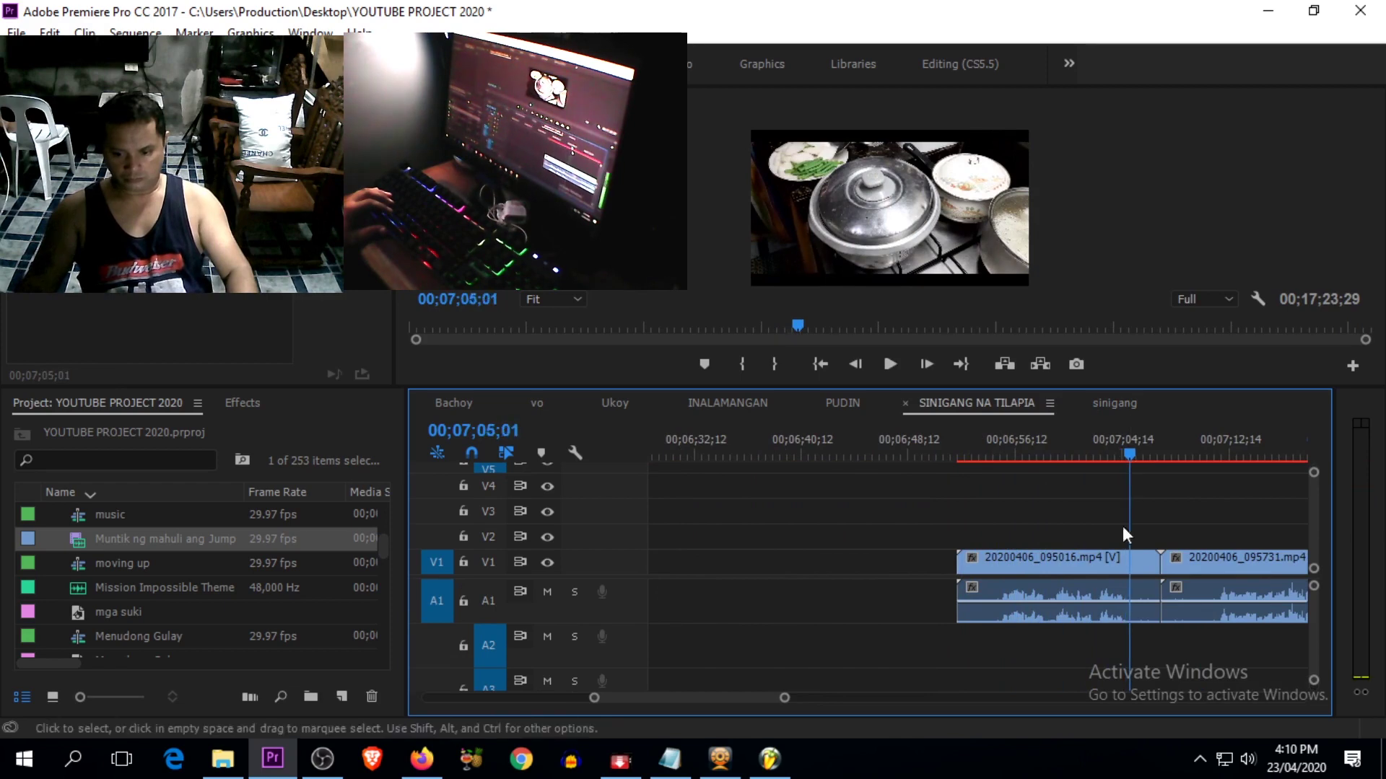
{"action": "left_click", "coordinate": [1107, 562]}
{"action": "key", "text": "Delete"}
Step: Paste 20200406_095016.mp4 into the sinigang sequence at 00;00;56;24, with its video on V1 and audio on A2
{"action": "left_click", "coordinate": [1107, 404]}
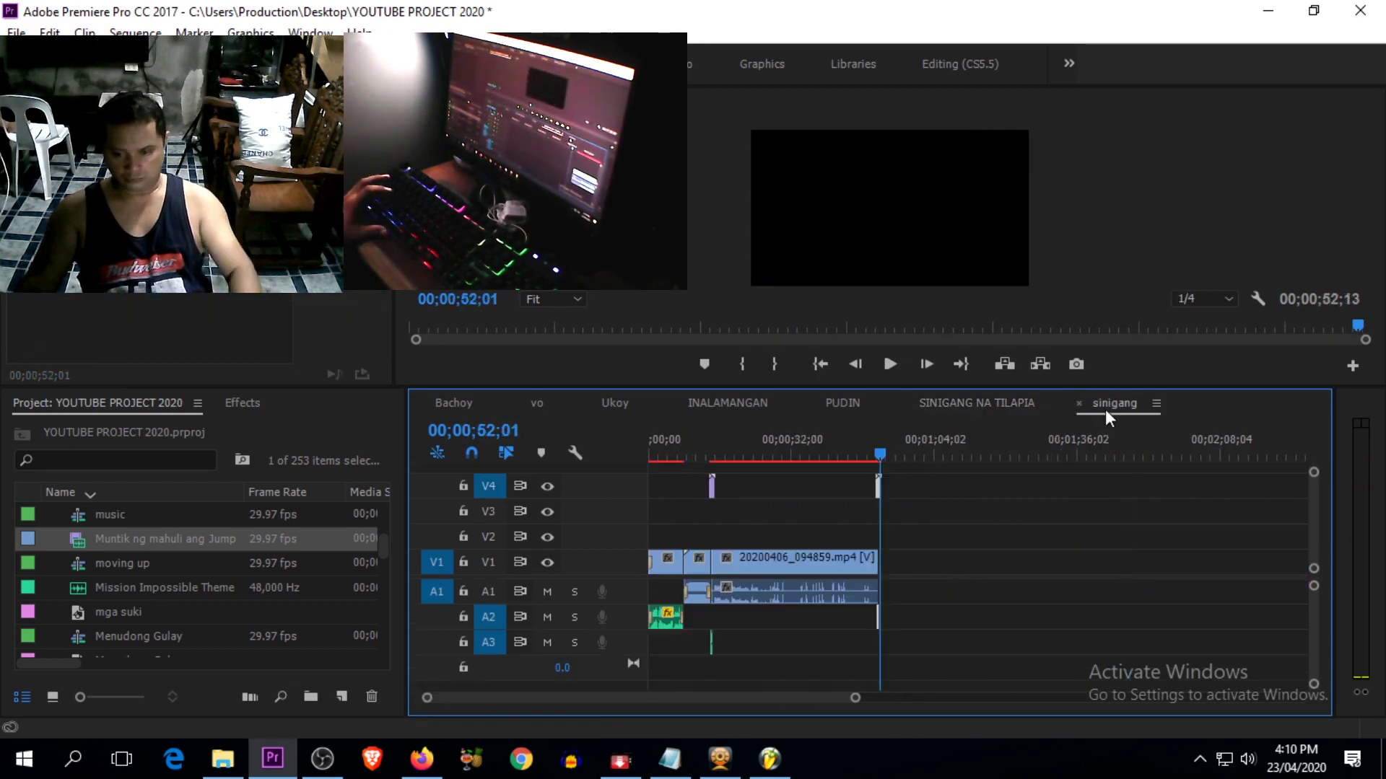
{"action": "left_click", "coordinate": [914, 452]}
{"action": "left_click_drag", "start_coordinate": [916, 448], "coordinate": [902, 455]}
{"action": "key", "text": "minus"}
{"action": "key", "text": "minus"}
{"action": "key", "text": "minus"}
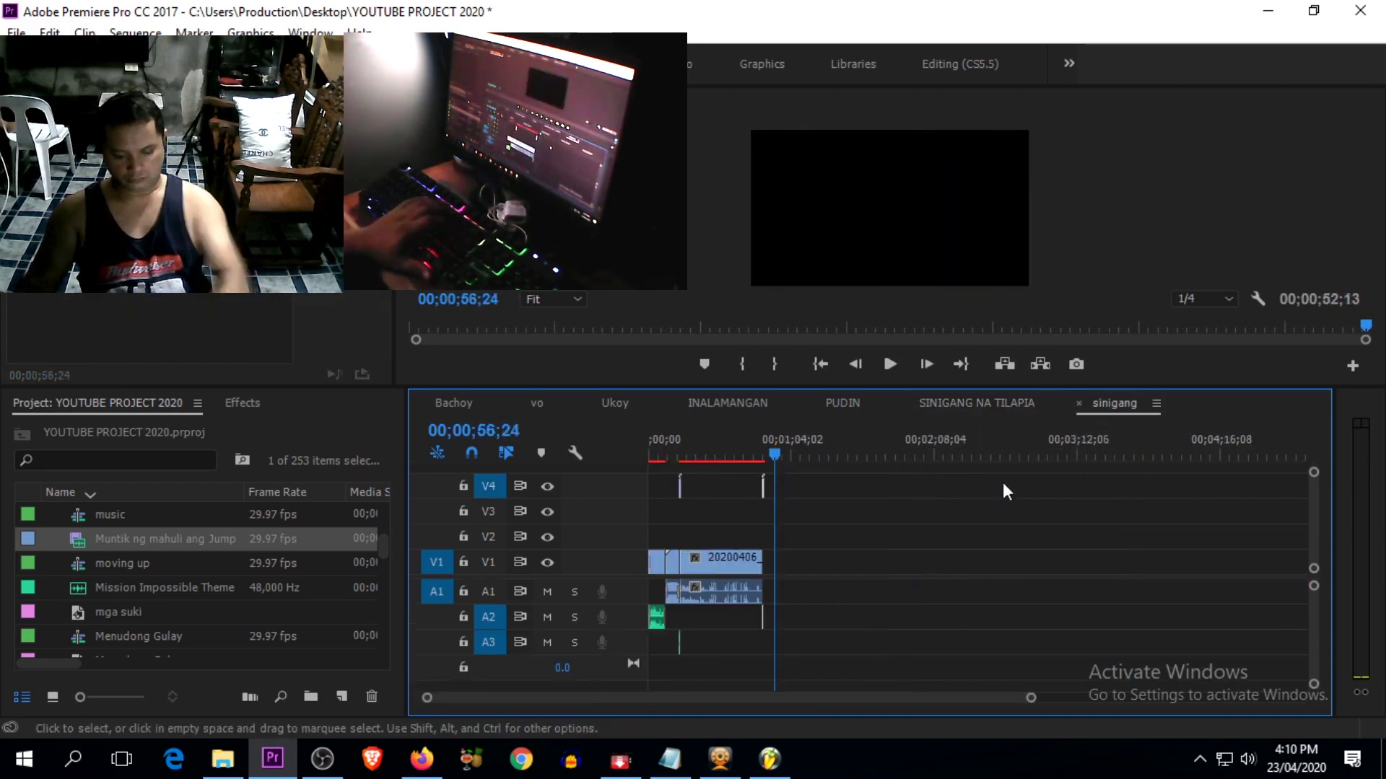
{"action": "key", "text": "equal"}
{"action": "key", "text": "equal"}
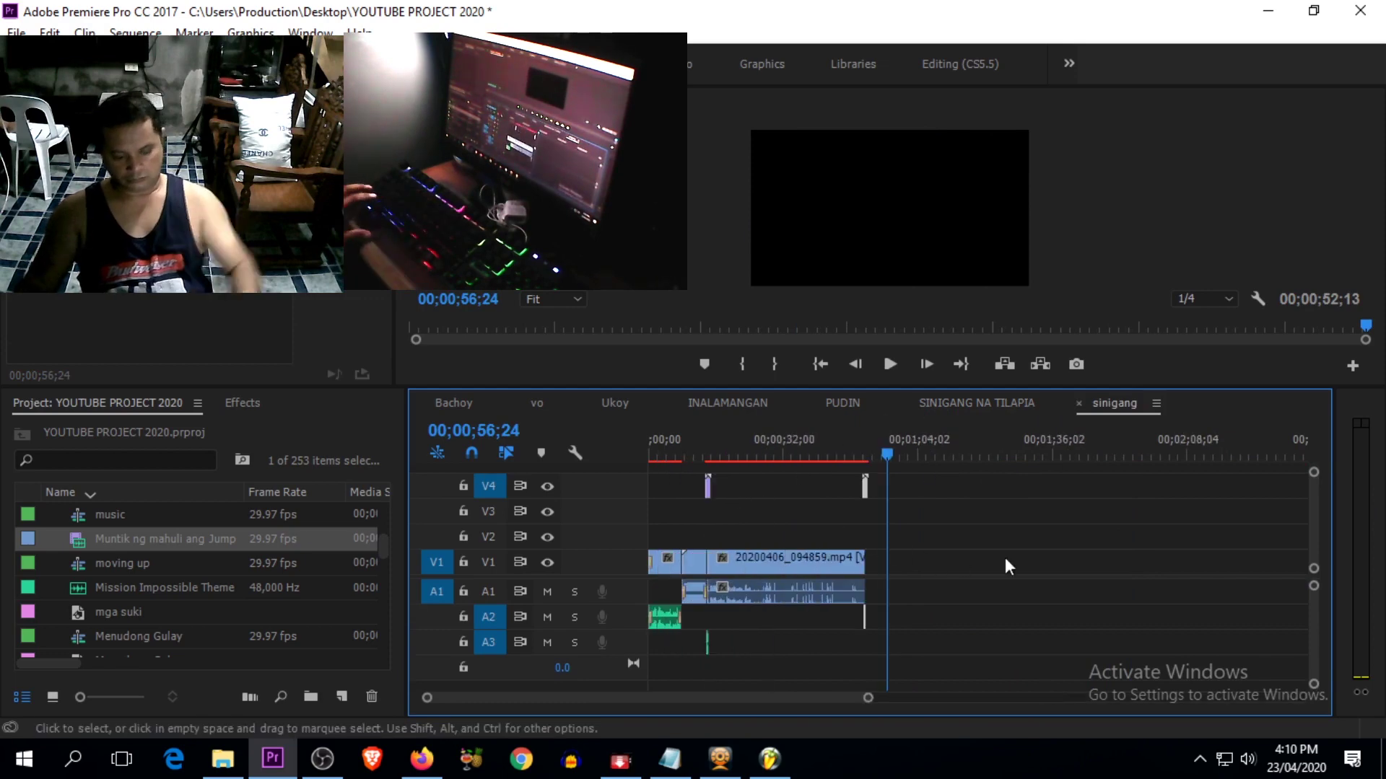
{"action": "key", "text": "period"}
{"action": "left_click_drag", "start_coordinate": [928, 509], "coordinate": [926, 563]}
Step: Play the start of 20200406_095016.mp4, split it at about 00;01;00;05 and delete the opening portion
{"action": "left_click", "coordinate": [886, 456]}
{"action": "key", "text": "space"}
{"action": "key", "text": "equal"}
{"action": "key", "text": "equal"}
{"action": "key", "text": "equal"}
{"action": "key", "text": "equal"}
{"action": "left_click_drag", "start_coordinate": [1050, 459], "coordinate": [1178, 476]}
{"action": "key", "text": "c"}
{"action": "left_click", "coordinate": [1180, 566]}
{"action": "key", "text": "v"}
{"action": "key", "text": "Delete"}
Step: Play the rest of 20200406_095016.mp4, split it at about 00;01;09;28 and delete the end portion
{"action": "key", "text": "minus"}
{"action": "key", "text": "minus"}
{"action": "left_click_drag", "start_coordinate": [970, 463], "coordinate": [1102, 482]}
{"action": "key", "text": "space"}
{"action": "key", "text": "space"}
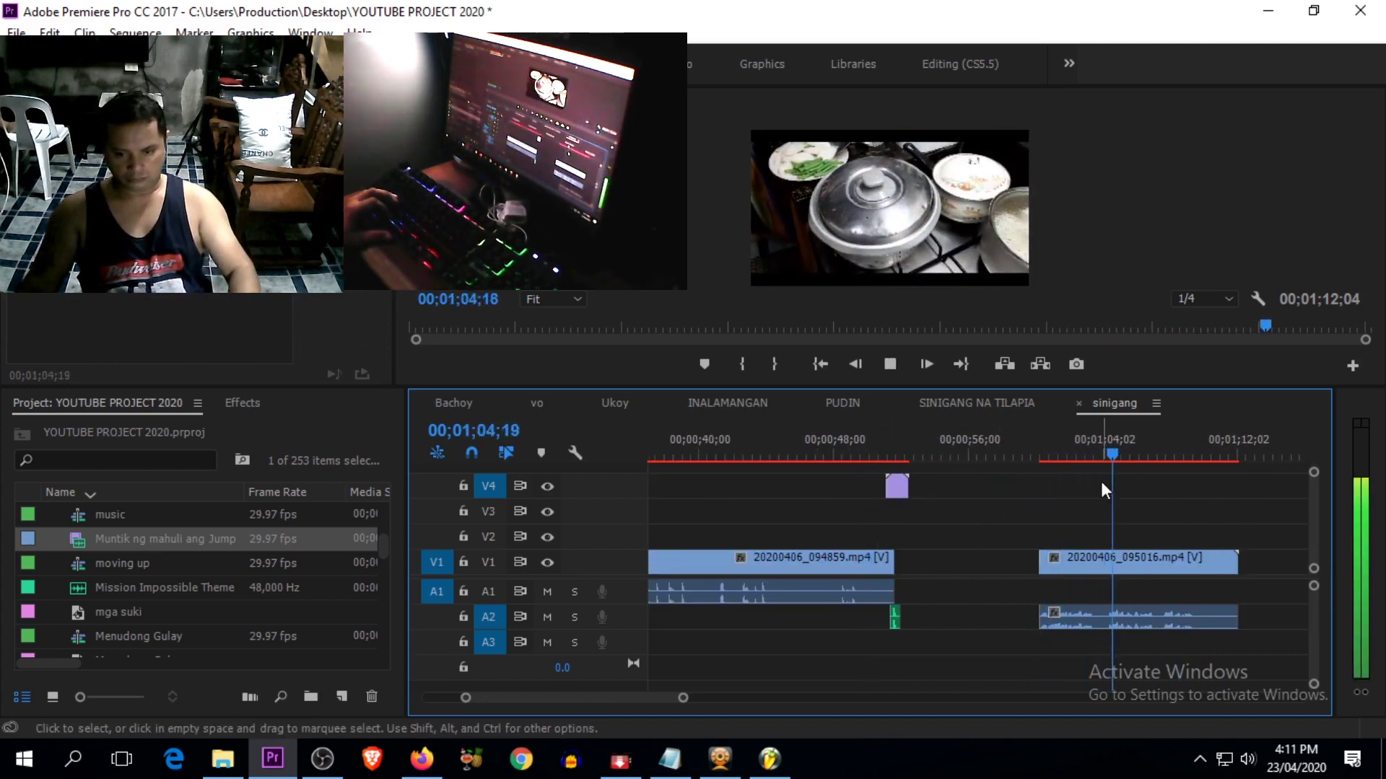
{"action": "key", "text": "equal"}
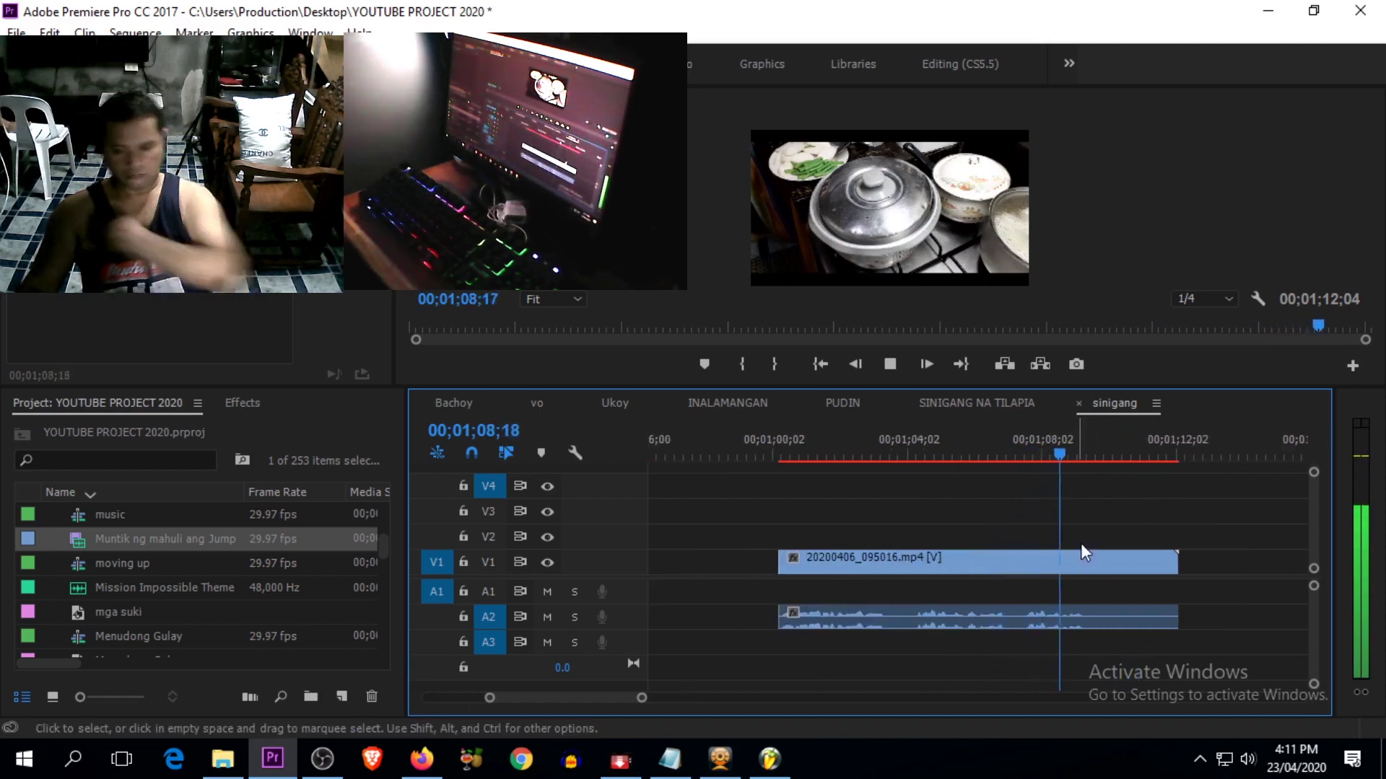
{"action": "key", "text": "space"}
{"action": "key", "text": "c"}
{"action": "key", "text": "v"}
{"action": "left_click", "coordinate": [1142, 570]}
{"action": "key", "text": "Delete"}
Step: Join 20200406_095016.mp4 to the end of 20200406_094859.mp4 under the transition, and move the transition's sound effect to A3
{"action": "key", "text": "minus"}
{"action": "key", "text": "minus"}
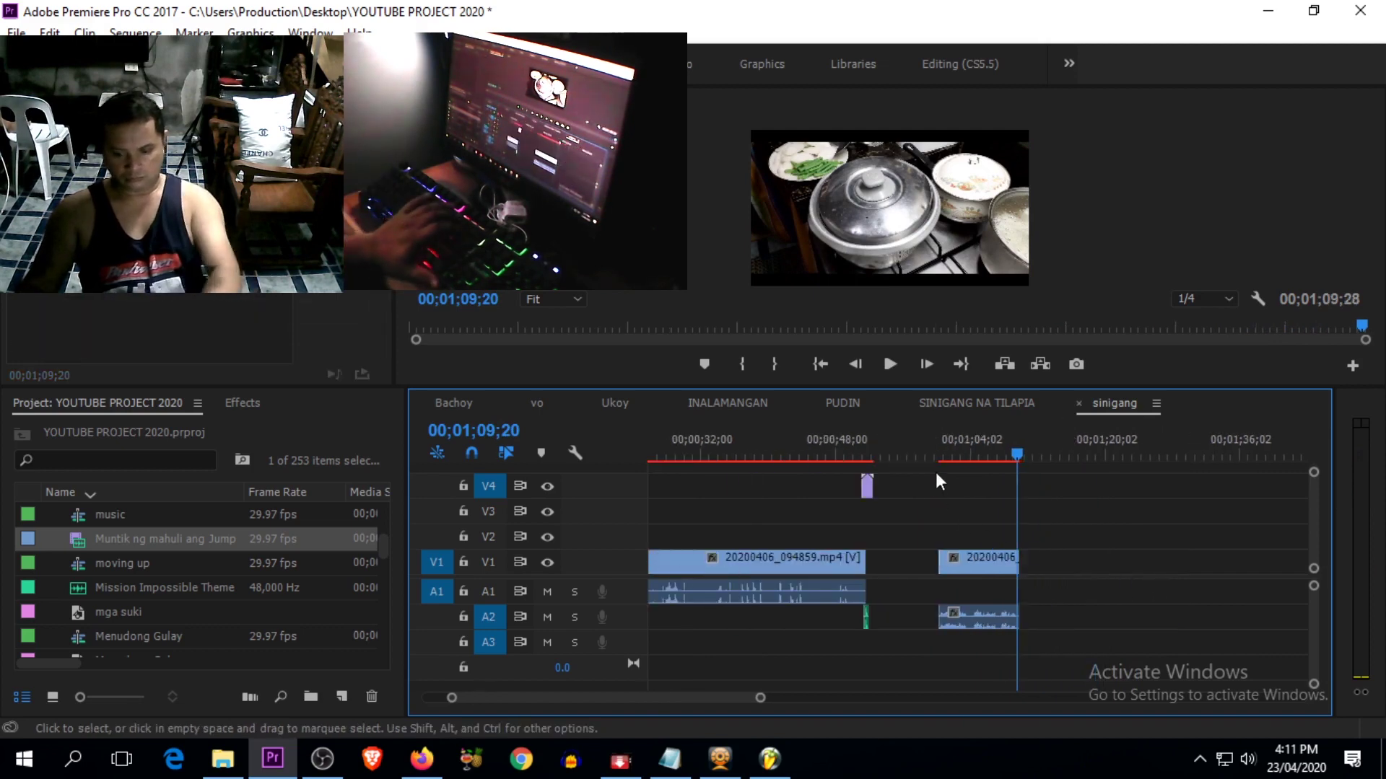
{"action": "left_click", "coordinate": [934, 454]}
{"action": "key", "text": "equal"}
{"action": "key", "text": "equal"}
{"action": "left_click_drag", "start_coordinate": [1072, 561], "coordinate": [826, 565]}
{"action": "left_click", "coordinate": [768, 457]}
{"action": "key", "text": "equal"}
{"action": "left_click_drag", "start_coordinate": [899, 621], "coordinate": [900, 645]}
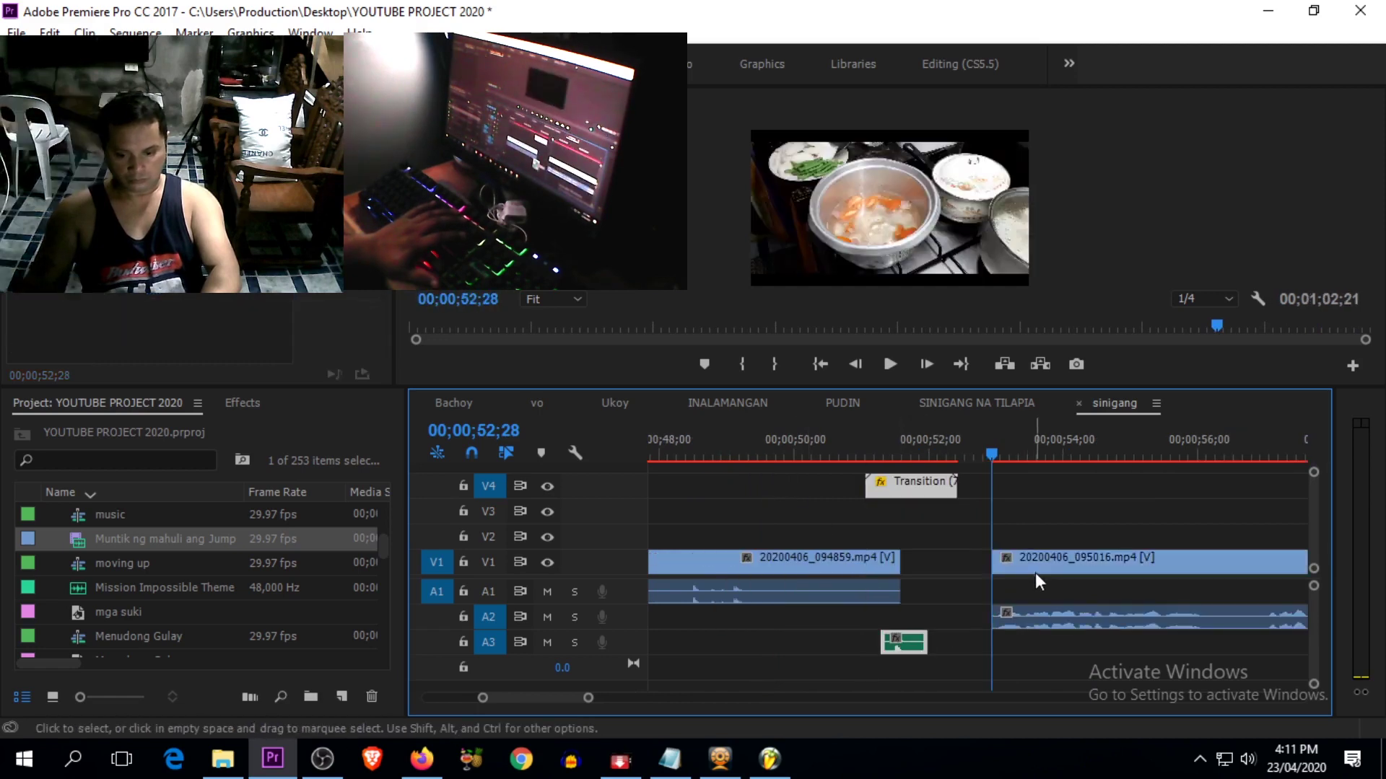
{"action": "left_click", "coordinate": [495, 622]}
{"action": "left_click_drag", "start_coordinate": [1044, 566], "coordinate": [960, 569]}
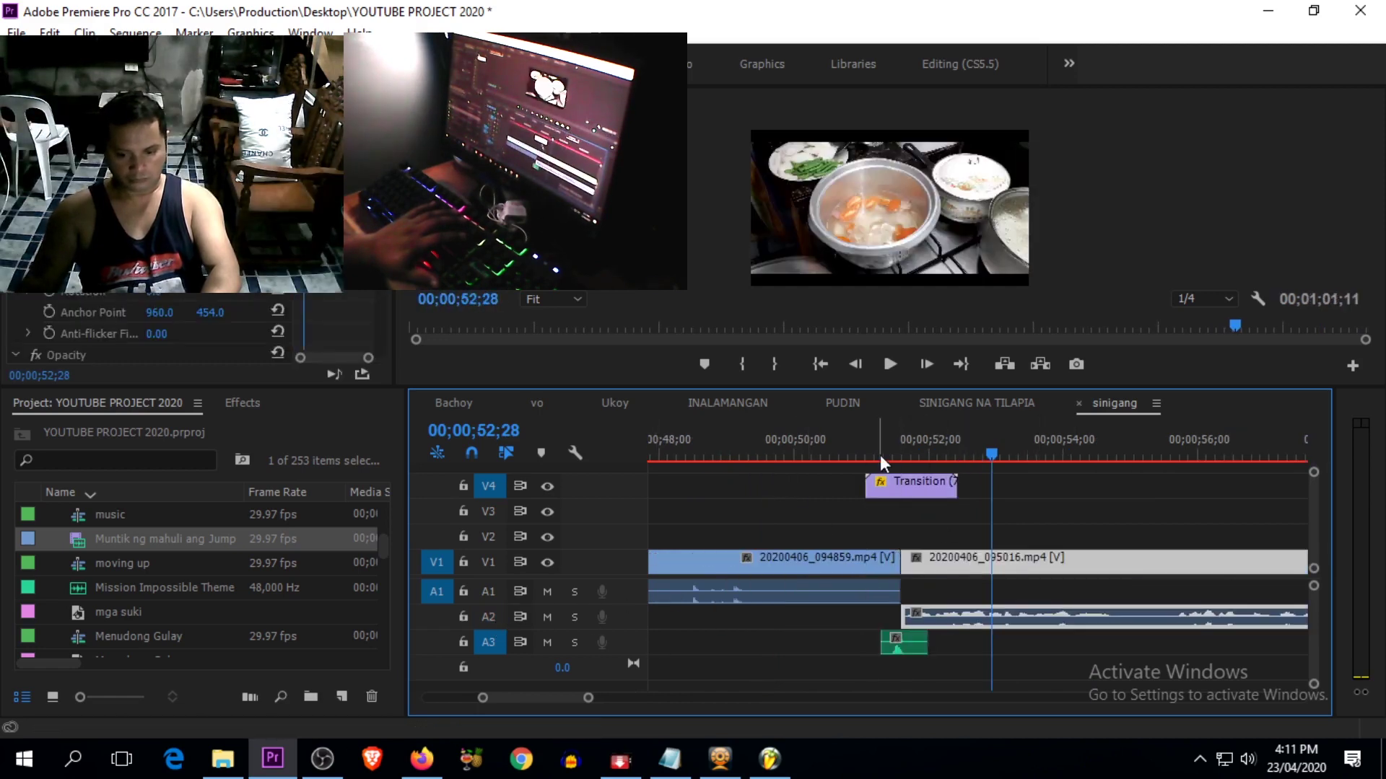
Step: Copy Transition (7).mov and its sound effect over the end of 20200406_095016.mp4, on V3 and A3 from about 00;01;00;26, and preview them
{"action": "left_click", "coordinate": [907, 485]}
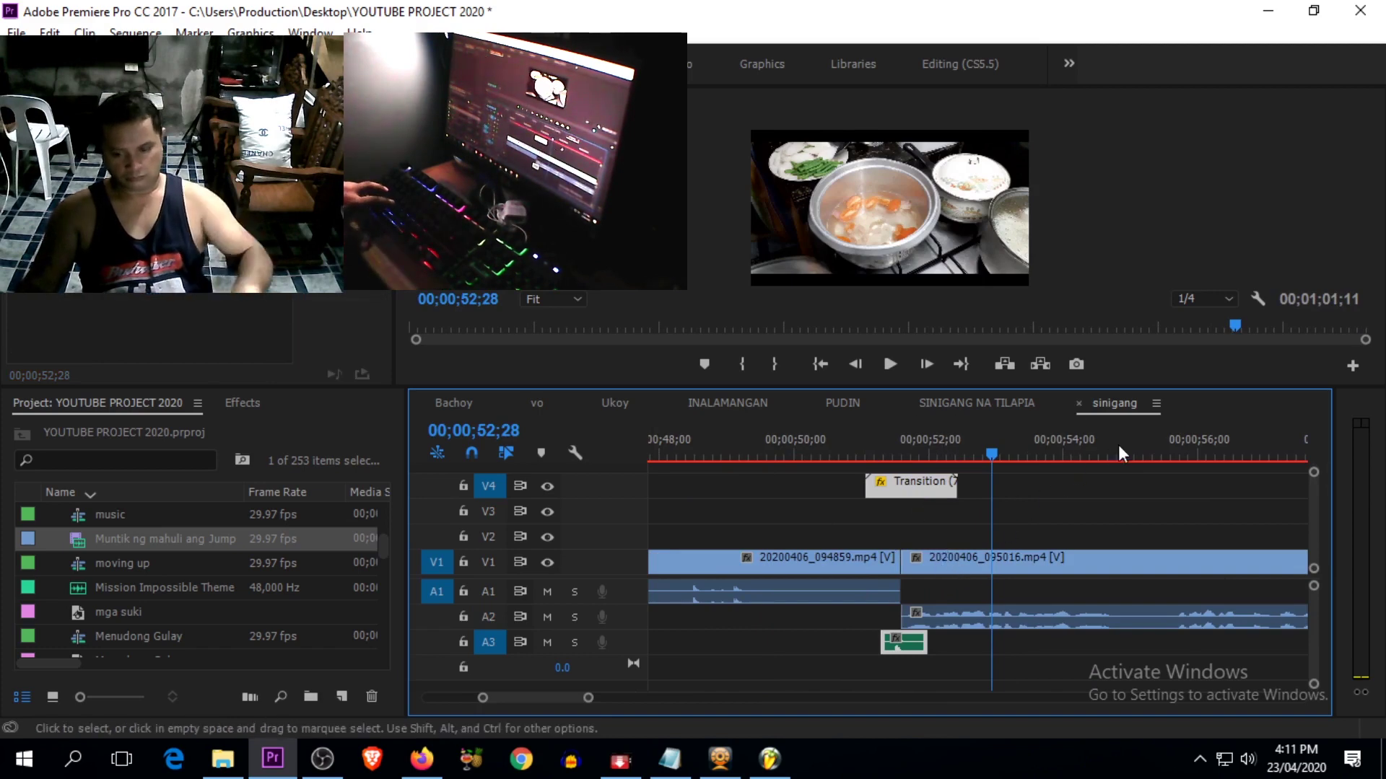
{"action": "key", "text": "minus"}
{"action": "key", "text": "minus"}
{"action": "key", "text": "minus"}
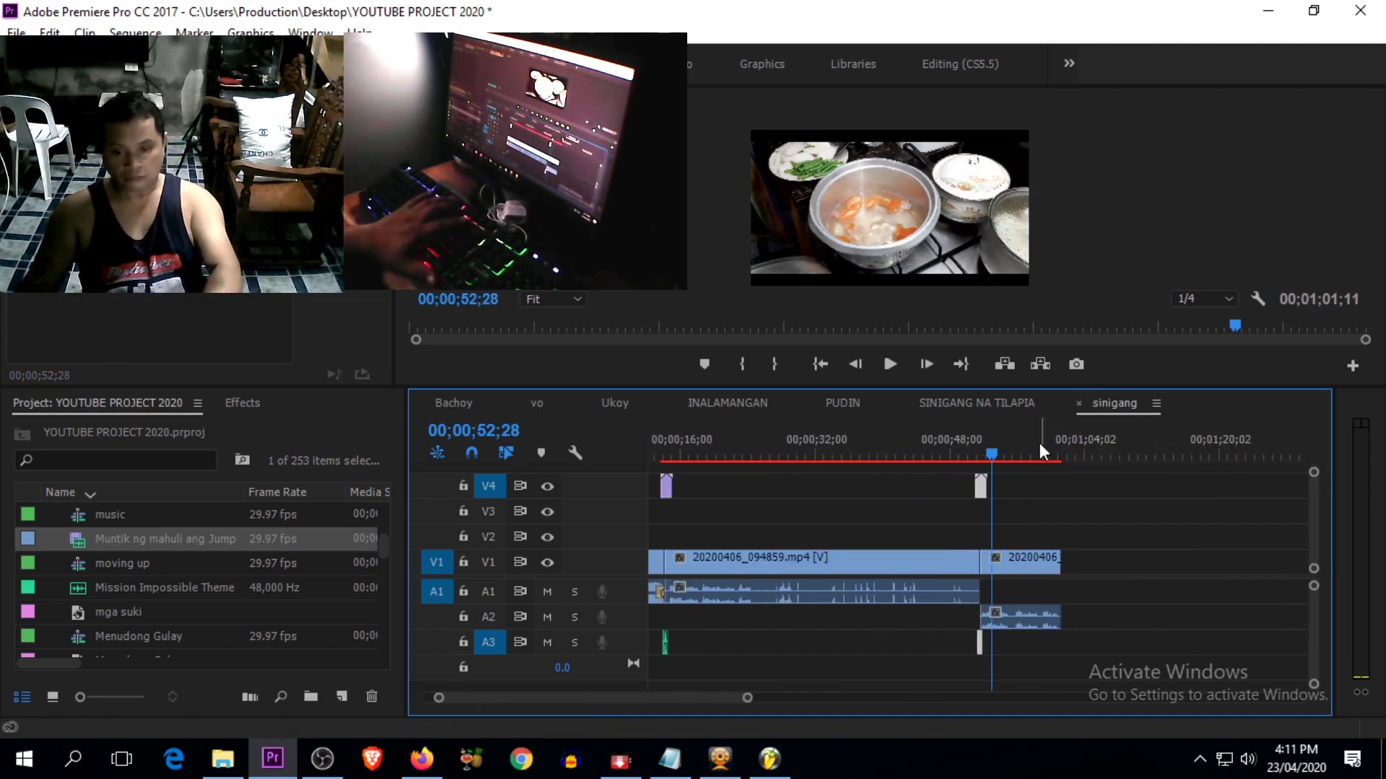
{"action": "left_click_drag", "start_coordinate": [1054, 449], "coordinate": [941, 518]}
{"action": "key", "text": "ctrl+v"}
{"action": "key", "text": "space"}
{"action": "key", "text": "equal"}
{"action": "key", "text": "equal"}
{"action": "key", "text": "equal"}
{"action": "key", "text": "space"}
{"action": "left_click", "coordinate": [878, 453]}
{"action": "key", "text": "space"}
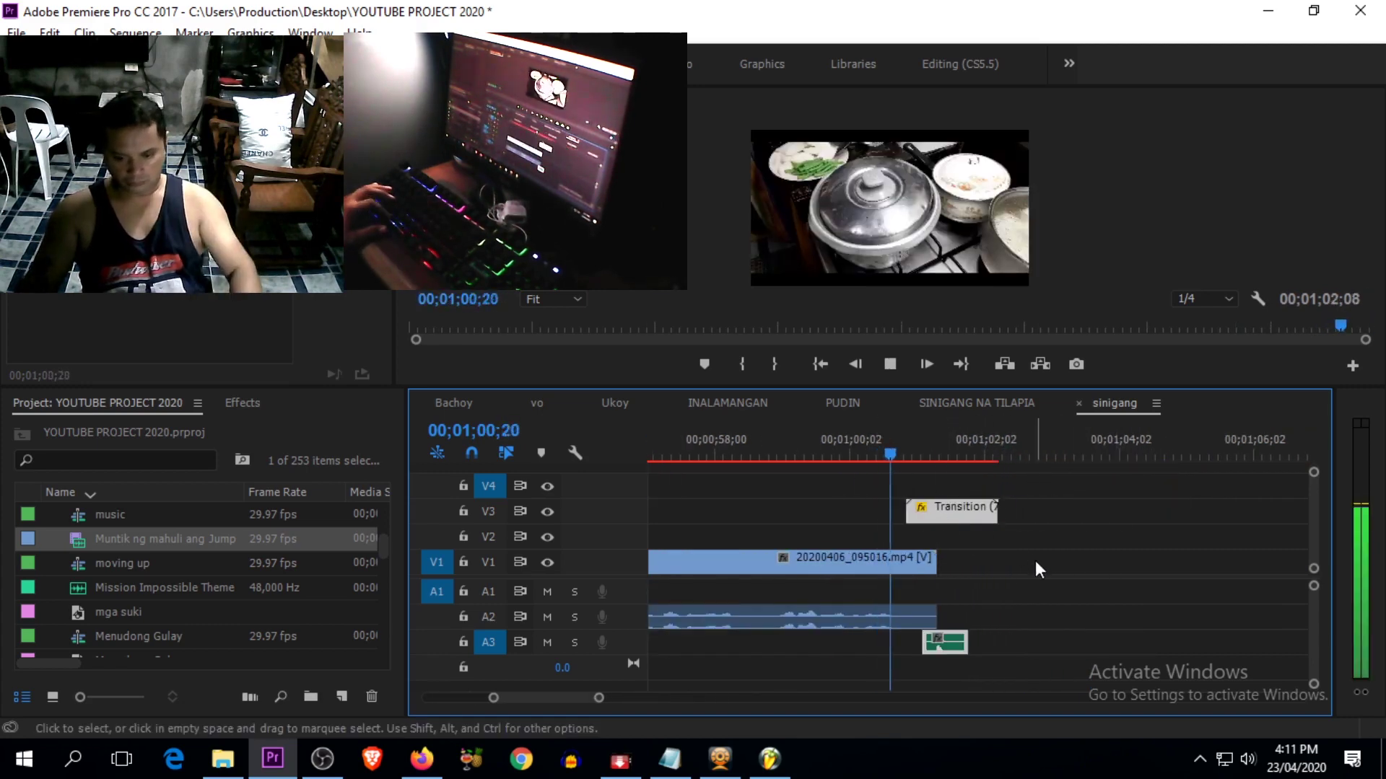
Step: Play back the end of 20200406_094859.mp4, split it at about 00;00;44;18 and delete the portion after the cut
{"action": "key", "text": "minus"}
{"action": "key", "text": "minus"}
{"action": "left_click_drag", "start_coordinate": [824, 461], "coordinate": [666, 483]}
{"action": "key", "text": "space"}
{"action": "key", "text": "space"}
{"action": "key", "text": "equal"}
{"action": "key", "text": "equal"}
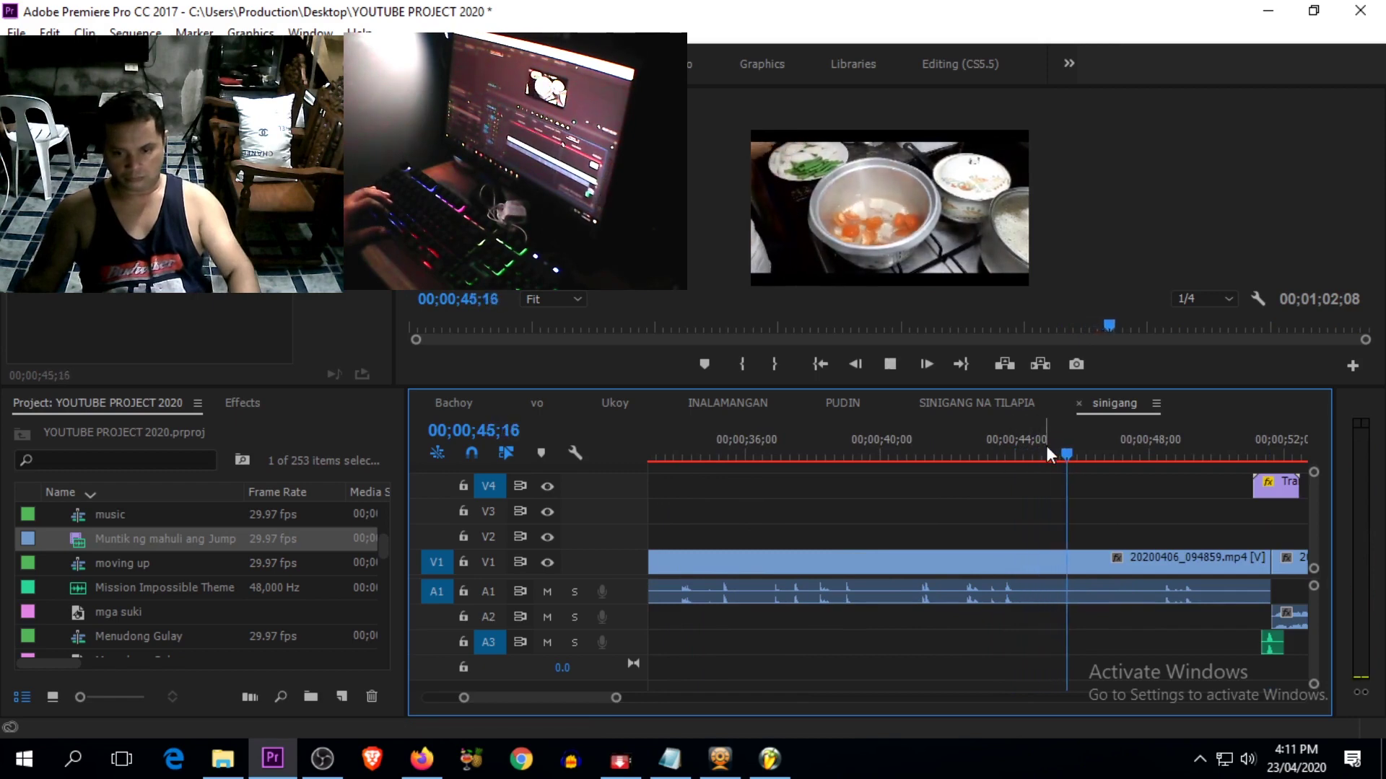
{"action": "key", "text": "space"}
{"action": "left_click_drag", "start_coordinate": [1094, 455], "coordinate": [1035, 457]}
{"action": "key", "text": "c"}
{"action": "left_click", "coordinate": [1039, 561]}
{"action": "key", "text": "v"}
{"action": "left_click", "coordinate": [1100, 575]}
{"action": "key", "text": "Delete"}
Step: Move 20200406_095016.mp4 with its transition and sound effect to join the end of 20200406_094859.mp4 at 00;00;44;18, and preview the join
{"action": "left_click_drag", "start_coordinate": [1175, 485], "coordinate": [1299, 662]}
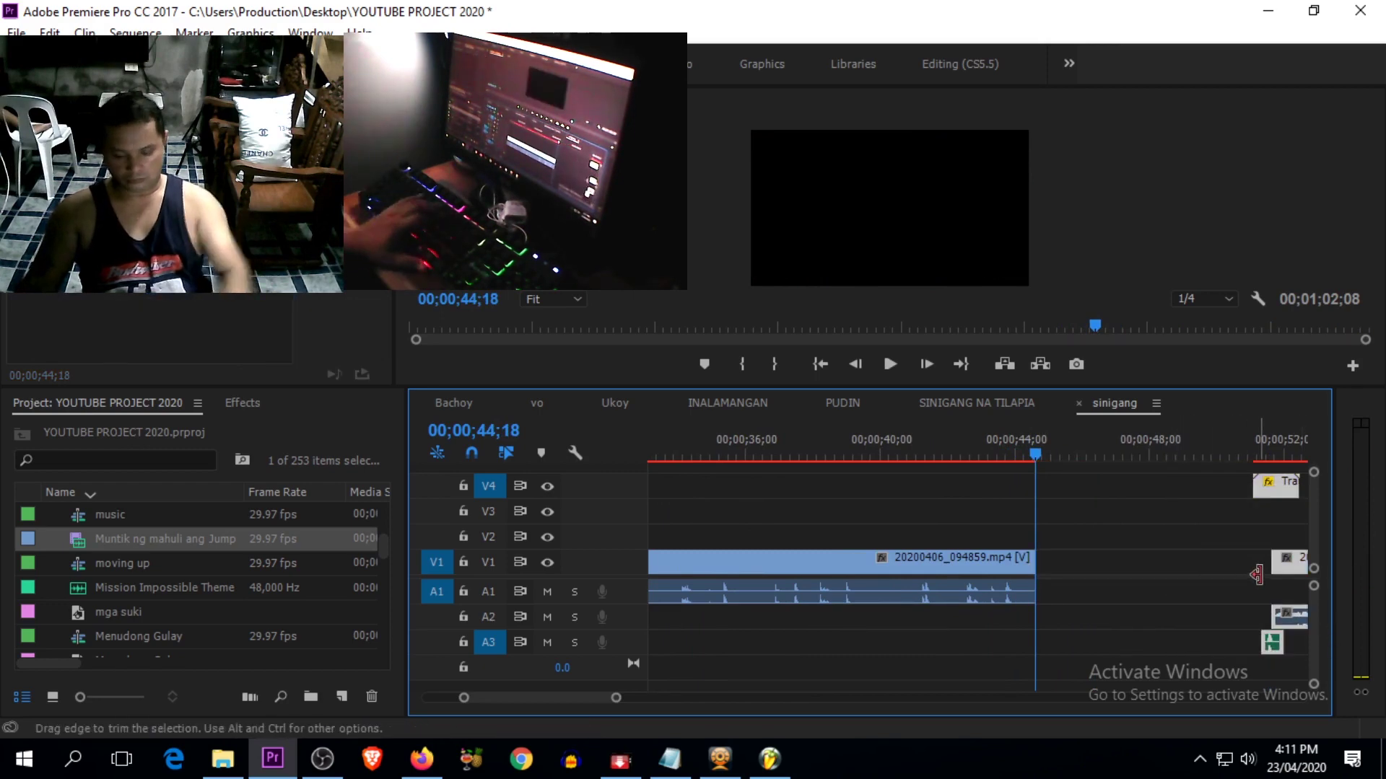
{"action": "key", "text": "minus"}
{"action": "left_click_drag", "start_coordinate": [1170, 556], "coordinate": [1012, 560]}
{"action": "key", "text": "equal"}
{"action": "key", "text": "equal"}
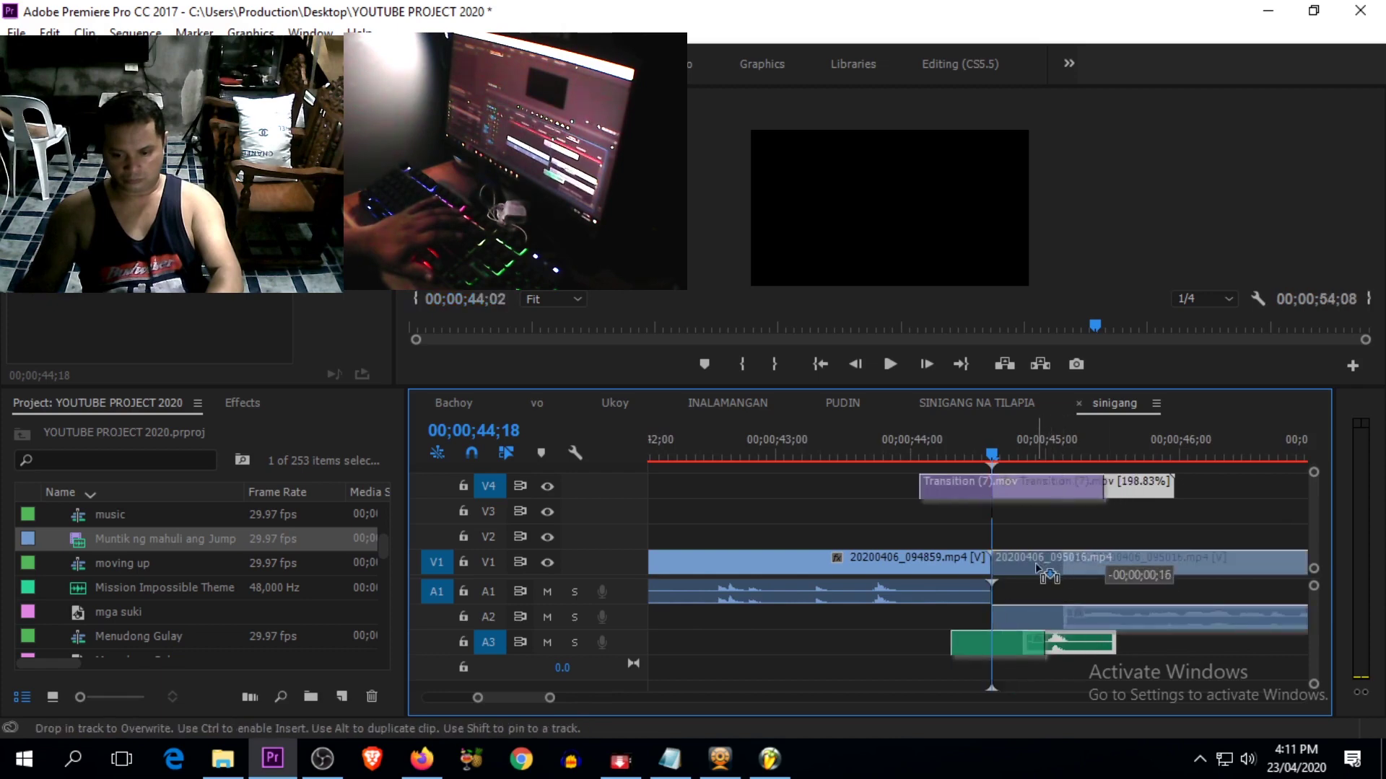
{"action": "left_click", "coordinate": [882, 456]}
{"action": "key", "text": "space"}
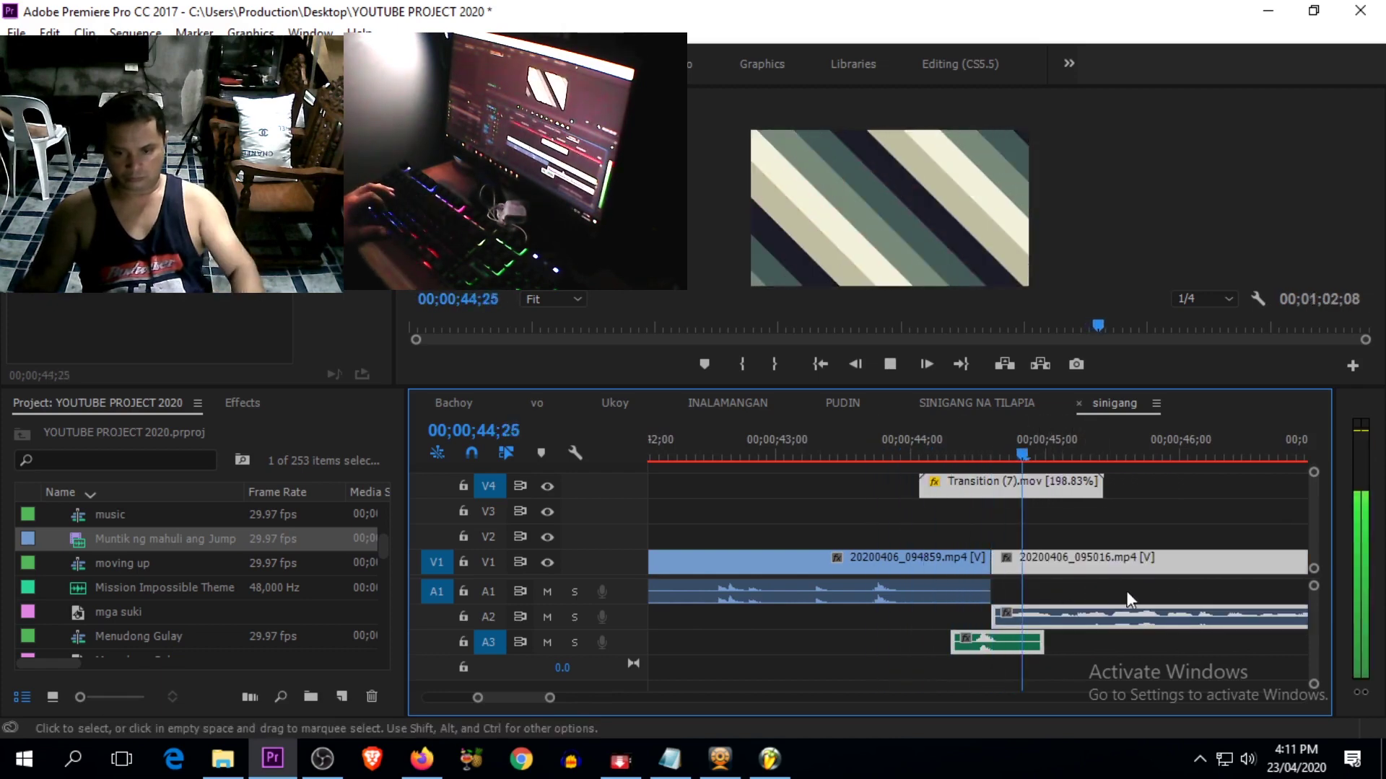
Step: Move the last Transition (7).mov to V4 over the end of 20200406_095016.mp4, from about 00;00;53;21 with its sound effect, and preview it
{"action": "key", "text": "minus"}
{"action": "key", "text": "minus"}
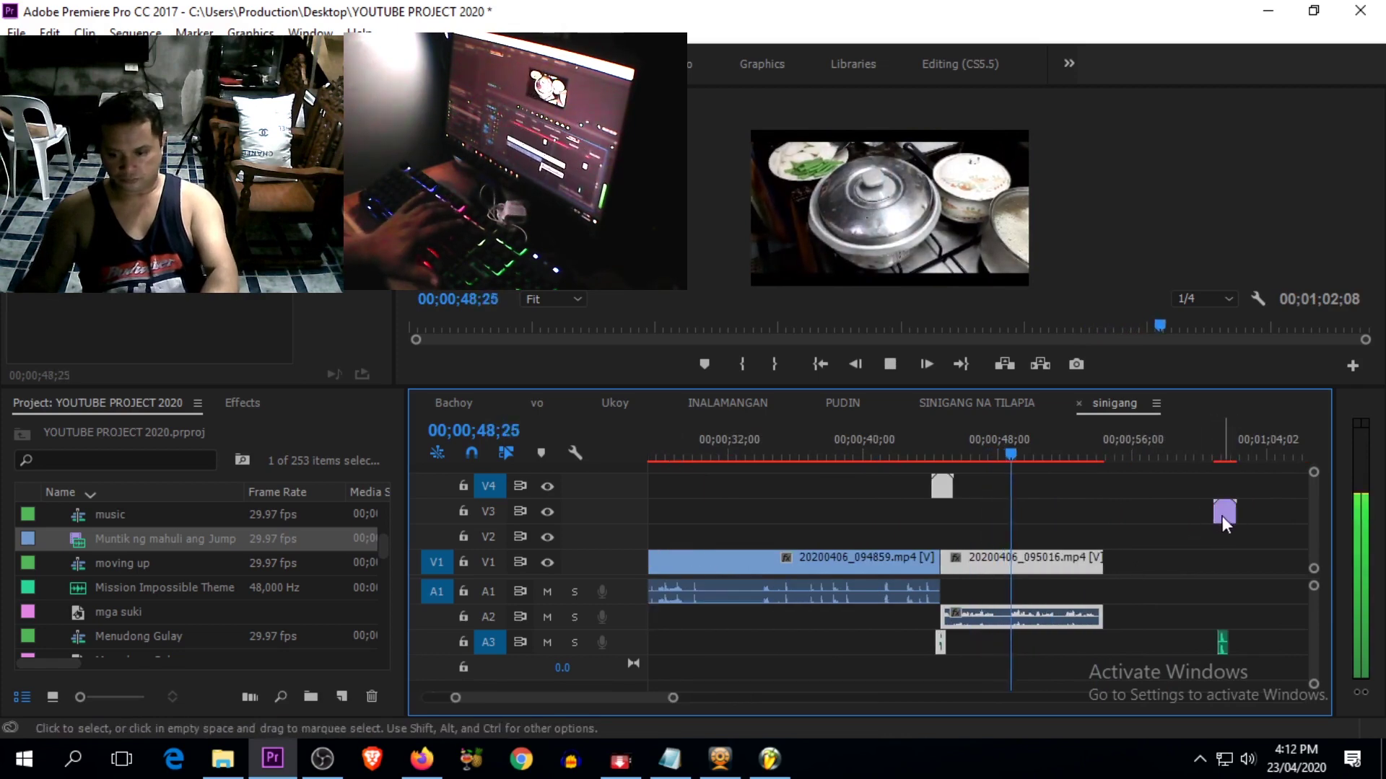
{"action": "left_click_drag", "start_coordinate": [1224, 513], "coordinate": [1114, 493]}
{"action": "key", "text": "equal"}
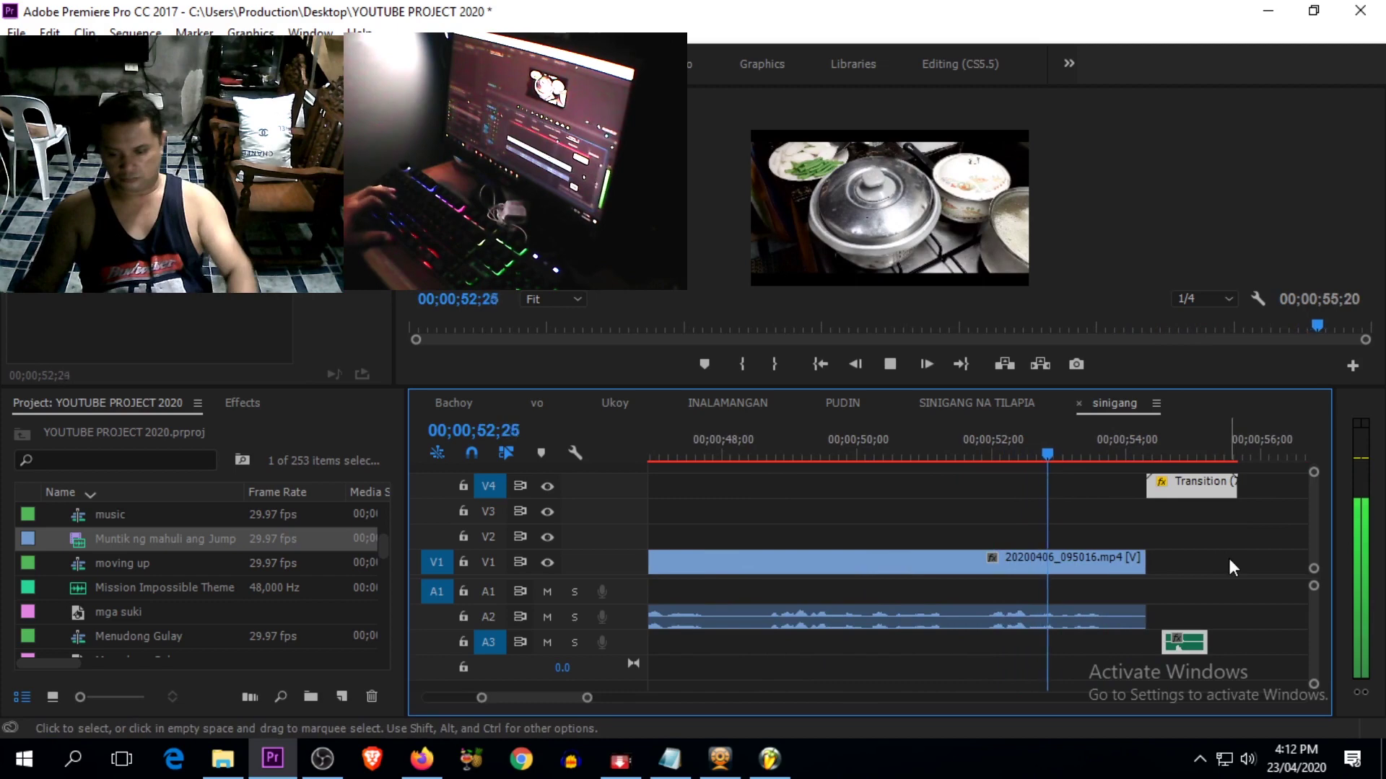
{"action": "key", "text": "space"}
{"action": "left_click_drag", "start_coordinate": [1183, 482], "coordinate": [1143, 483]}
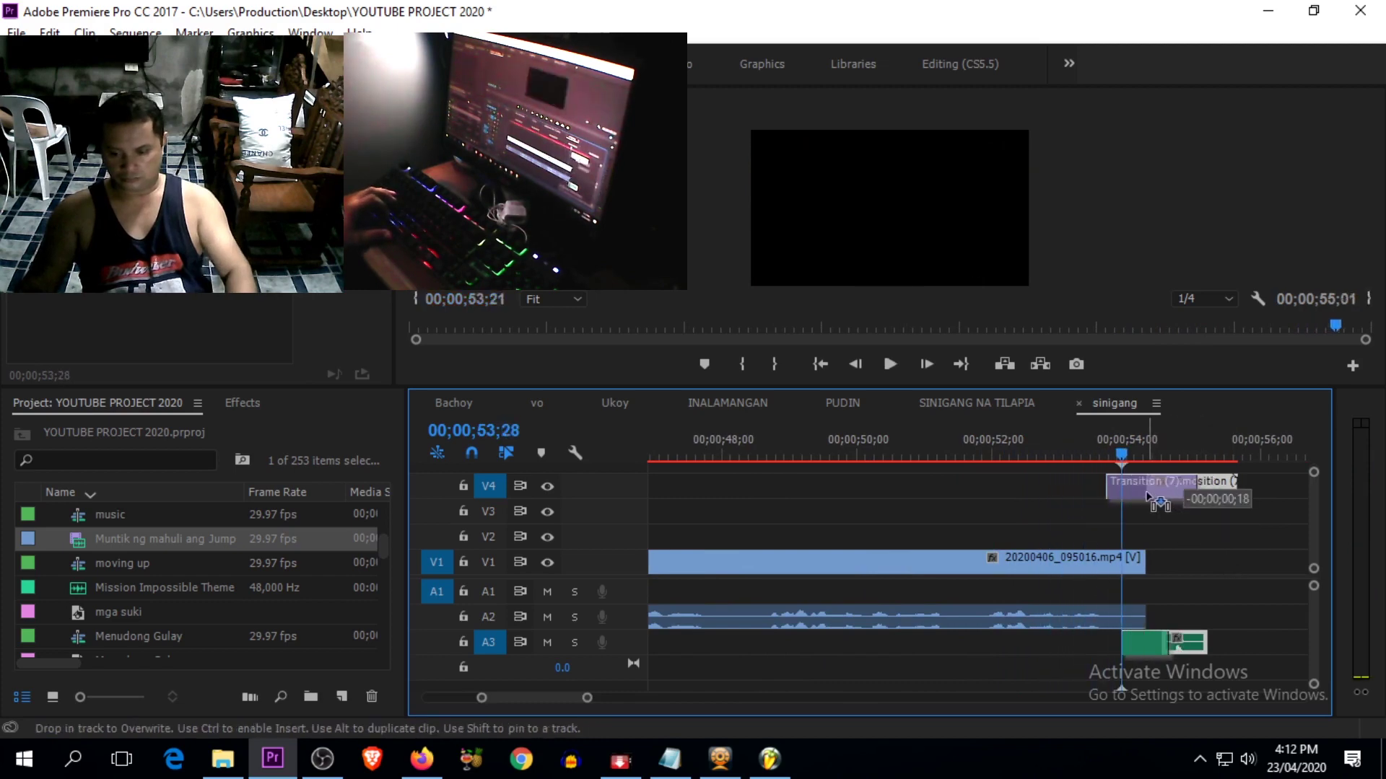
{"action": "key", "text": "space"}
{"action": "key", "text": "space"}
{"action": "key", "text": "minus"}
{"action": "key", "text": "minus"}
{"action": "key", "text": "minus"}
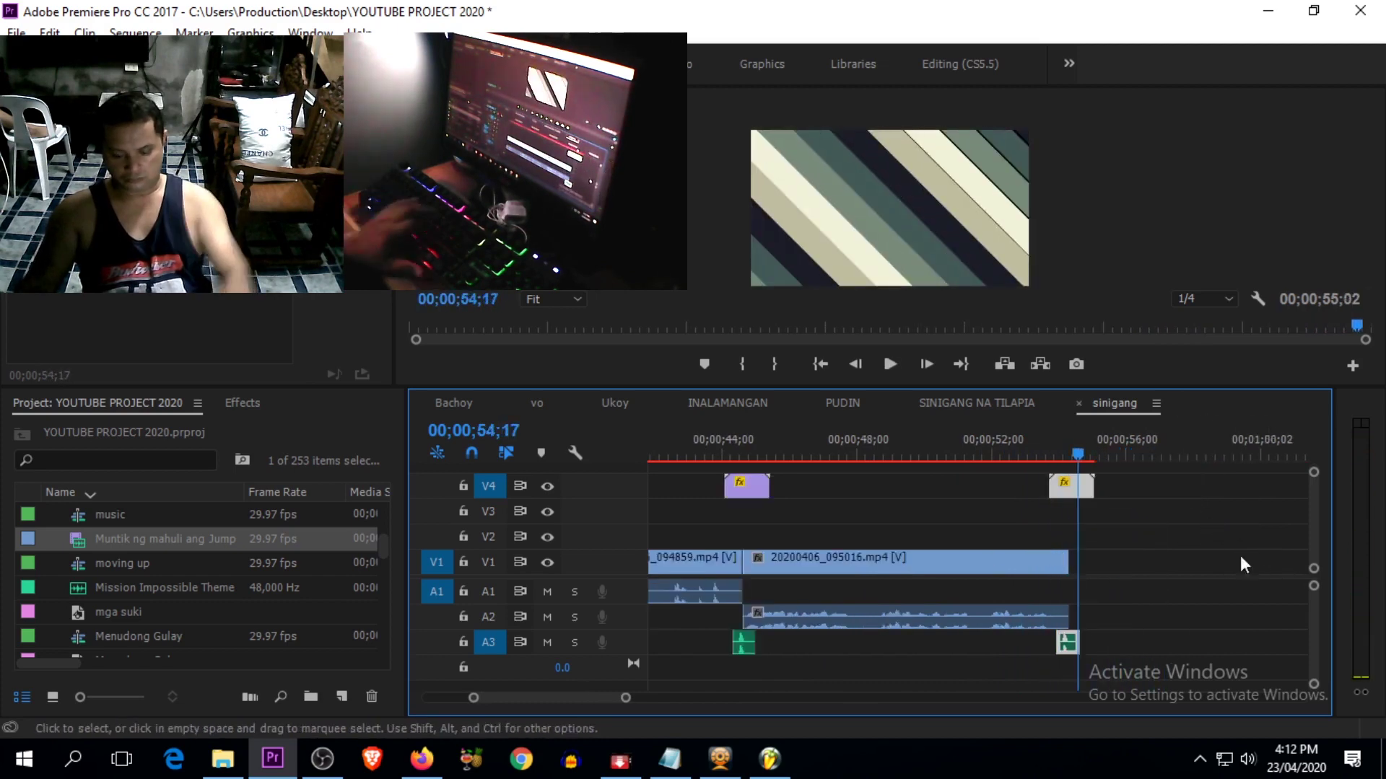
Step: In SINIGANG NA TILAPIA, play the start of 20200406_095731.mp4, split it at about 00;07;11 and delete the opening portion
{"action": "left_click", "coordinate": [971, 406]}
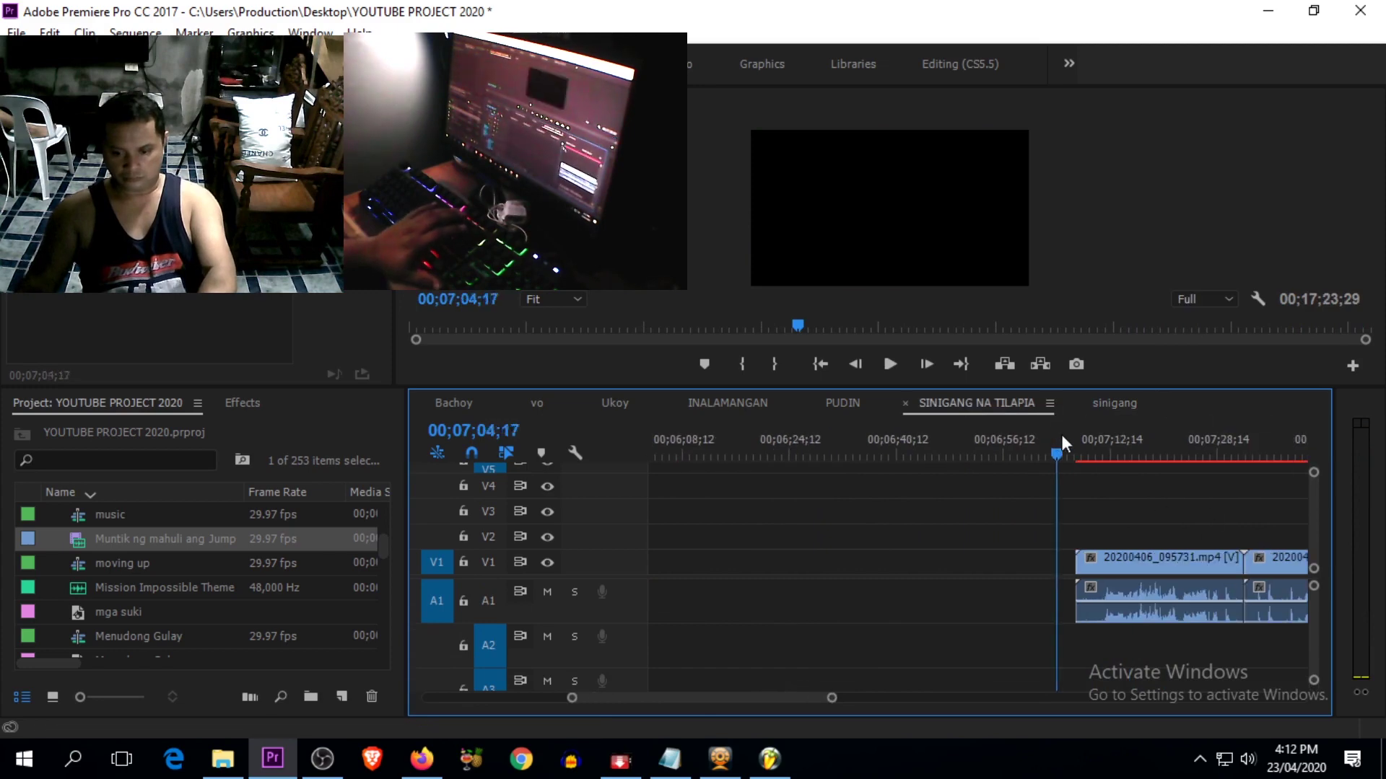
{"action": "left_click_drag", "start_coordinate": [1059, 435], "coordinate": [1094, 439]}
{"action": "key", "text": "space"}
{"action": "key", "text": "equal"}
{"action": "key", "text": "equal"}
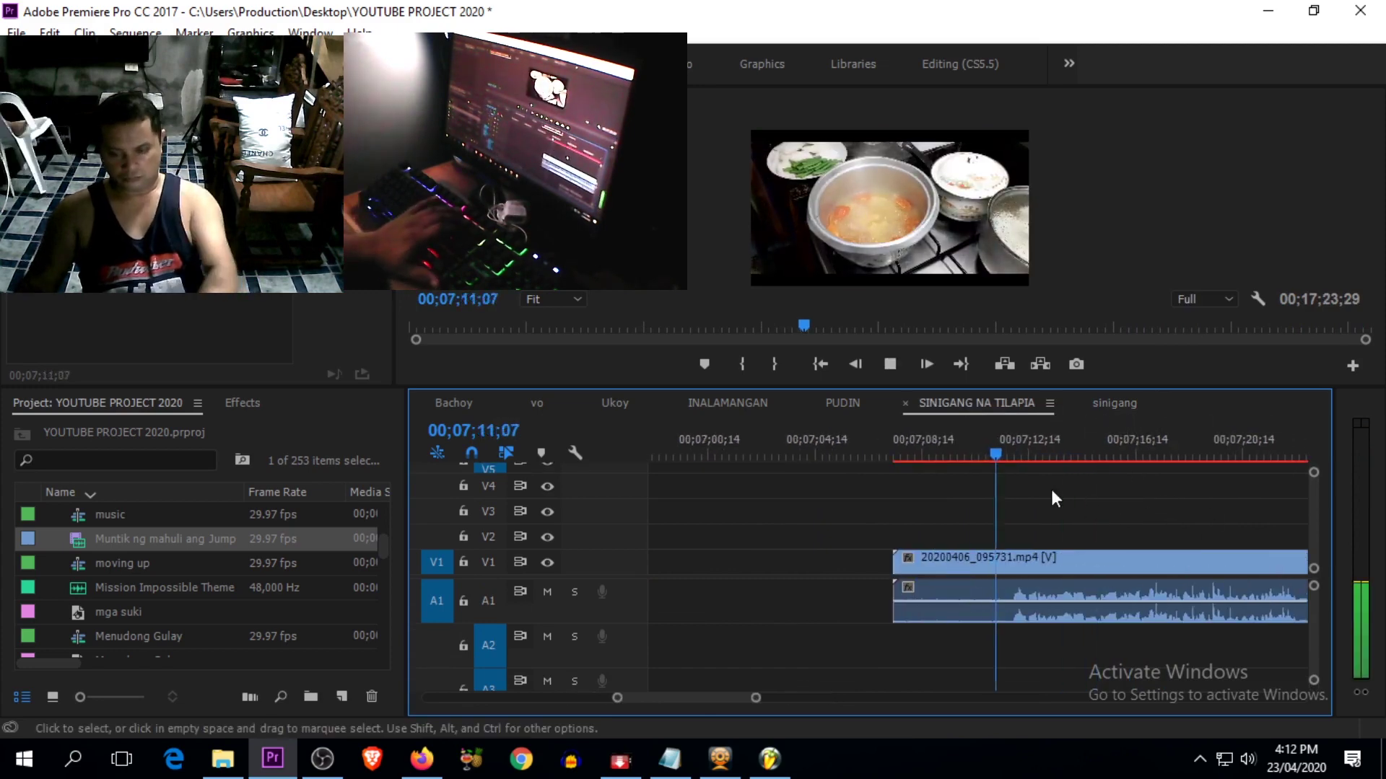
{"action": "left_click_drag", "start_coordinate": [1045, 447], "coordinate": [1267, 451]}
{"action": "key", "text": "c"}
{"action": "left_click", "coordinate": [1002, 563]}
{"action": "key", "text": "v"}
{"action": "left_click", "coordinate": [980, 565]}
{"action": "key", "text": "Delete"}
Step: Play through the rest of 20200406_095731.mp4 and cut the clip out of the SINIGANG NA TILAPIA sequence
{"action": "key", "text": "space"}
{"action": "key", "text": "minus"}
{"action": "key", "text": "minus"}
{"action": "mouse_move", "coordinate": [1040, 449]}
{"action": "left_mouse_down"}
{"action": "mouse_move", "coordinate": [987, 449]}
{"action": "mouse_move", "coordinate": [1045, 456]}
{"action": "left_mouse_up"}
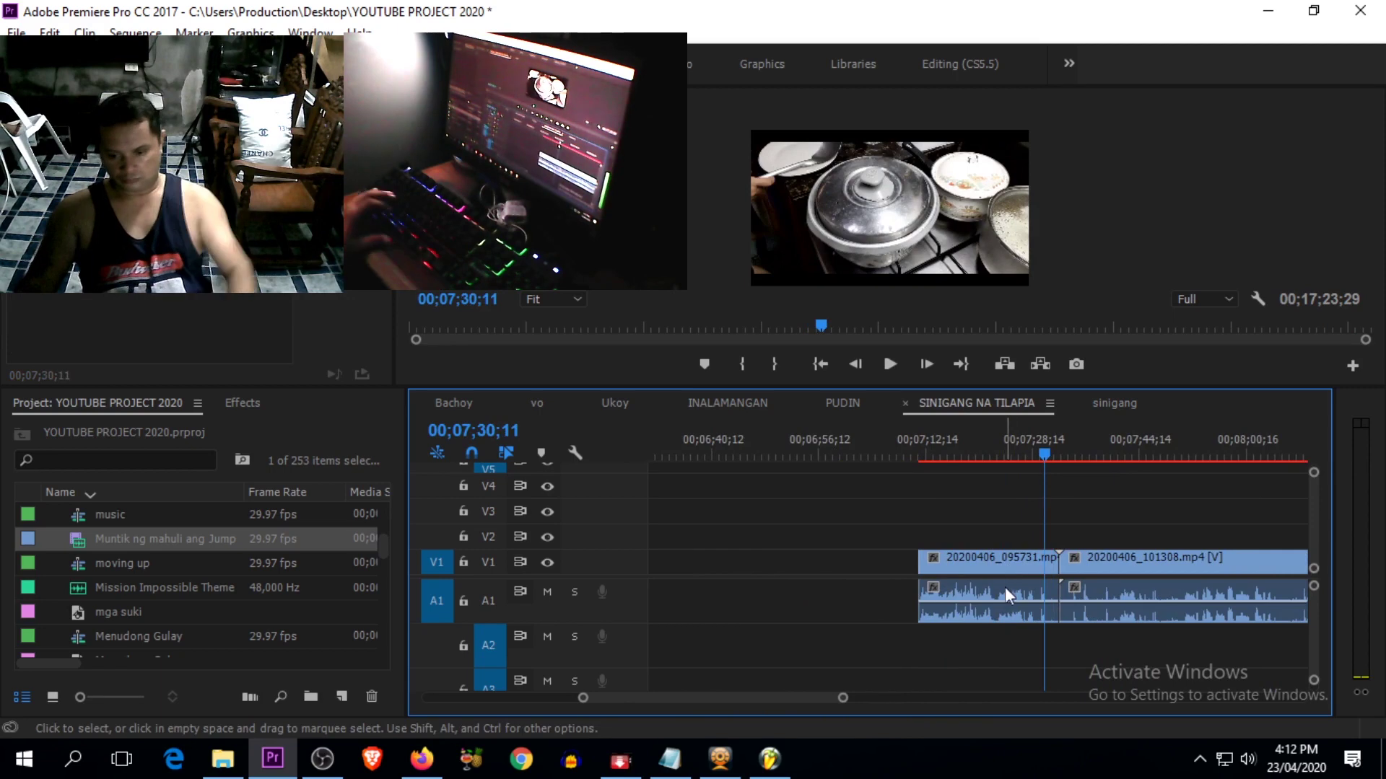
{"action": "left_click", "coordinate": [996, 565]}
{"action": "key", "text": "Delete"}
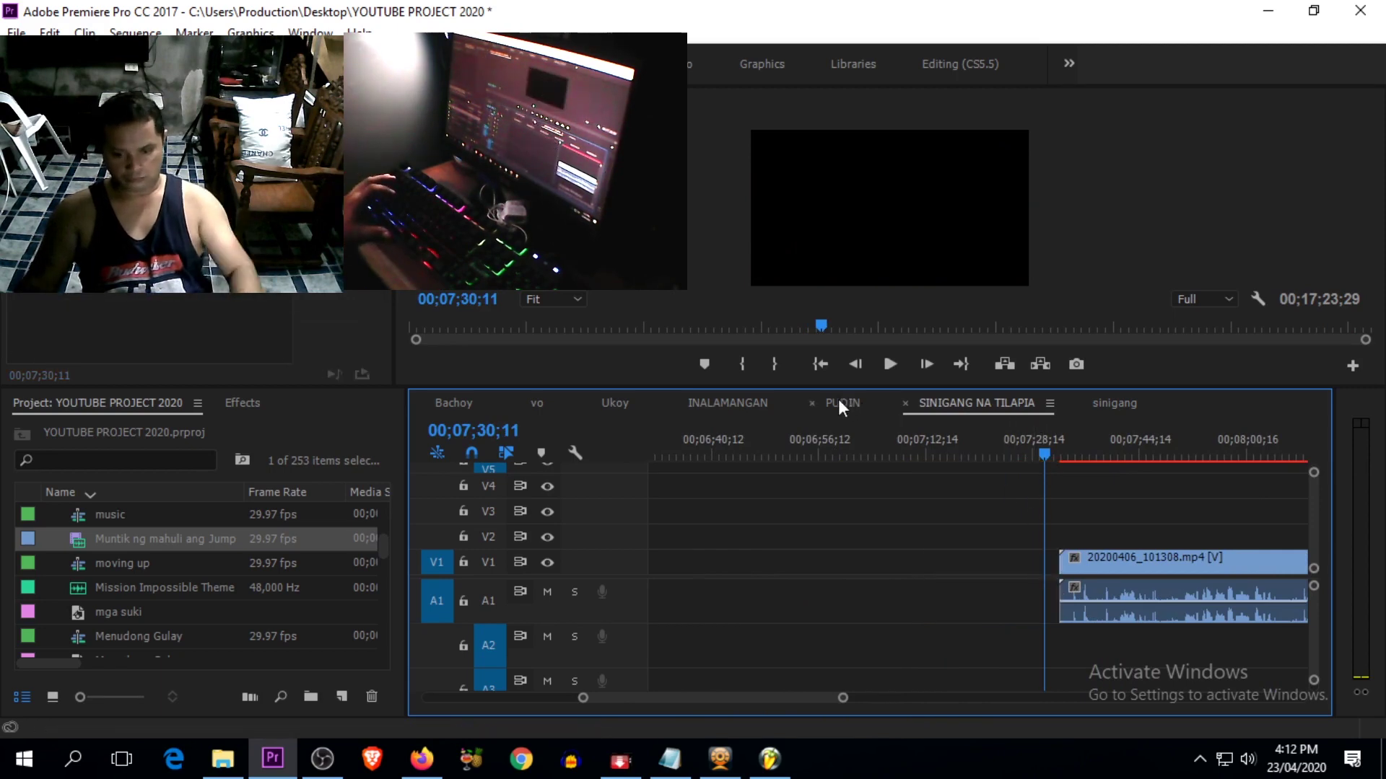
Step: Paste 20200406_095731.mp4 into the sinigang sequence after the last transition and move it to V1 and A1 at about 00;00;56
{"action": "left_click", "coordinate": [1101, 410]}
{"action": "left_click", "coordinate": [820, 456]}
{"action": "left_click_drag", "start_coordinate": [781, 477], "coordinate": [785, 445]}
{"action": "key", "text": "ctrl+v"}
{"action": "key", "text": "space"}
{"action": "key", "text": "="}
{"action": "key", "text": "="}
{"action": "key", "text": "="}
{"action": "left_click_drag", "start_coordinate": [972, 495], "coordinate": [920, 567]}
Step: Shift 20200406_095731.mp4 to make room and extend its start to restore the trimmed opening footage
{"action": "left_click_drag", "start_coordinate": [876, 456], "coordinate": [809, 506]}
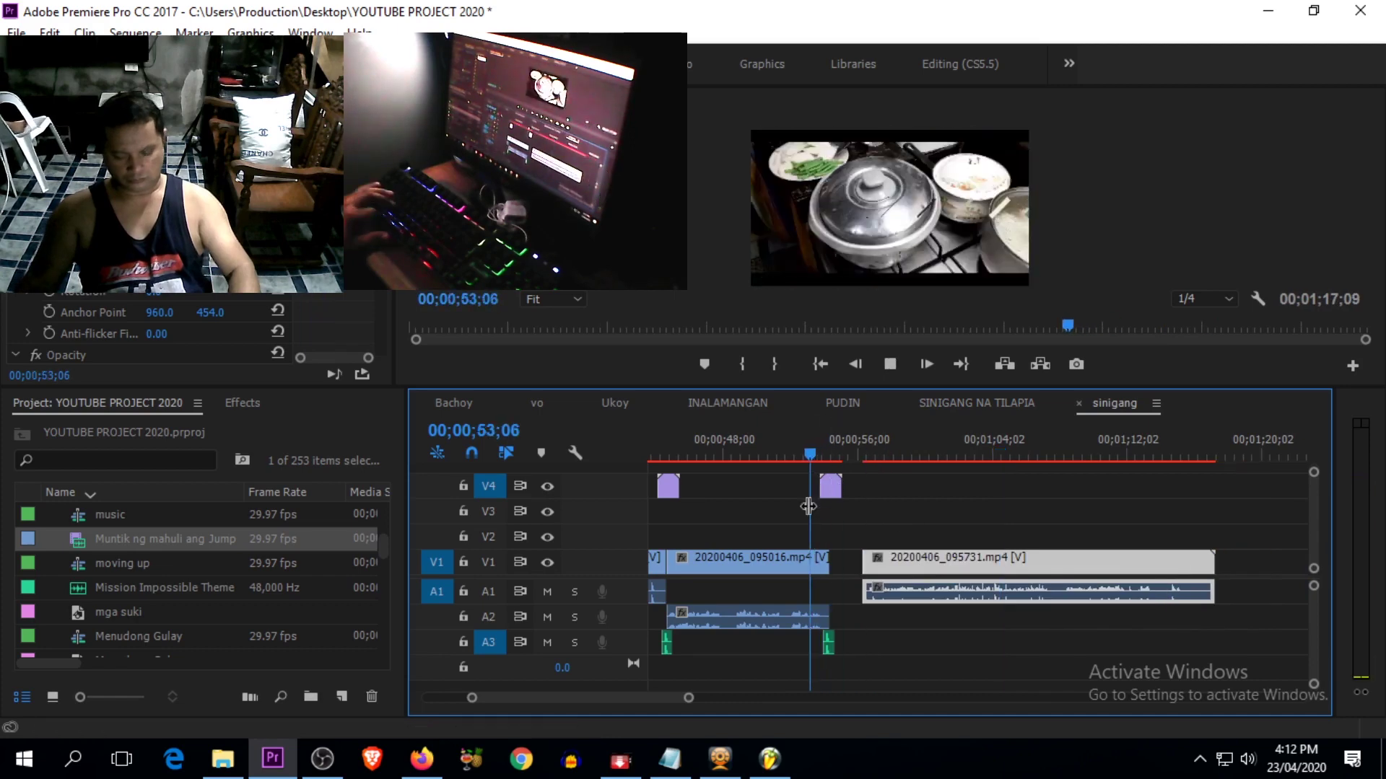
{"action": "key", "text": "space"}
{"action": "key", "text": "="}
{"action": "key", "text": "space"}
{"action": "left_click_drag", "start_coordinate": [1148, 561], "coordinate": [1069, 559]}
{"action": "left_click", "coordinate": [1077, 452]}
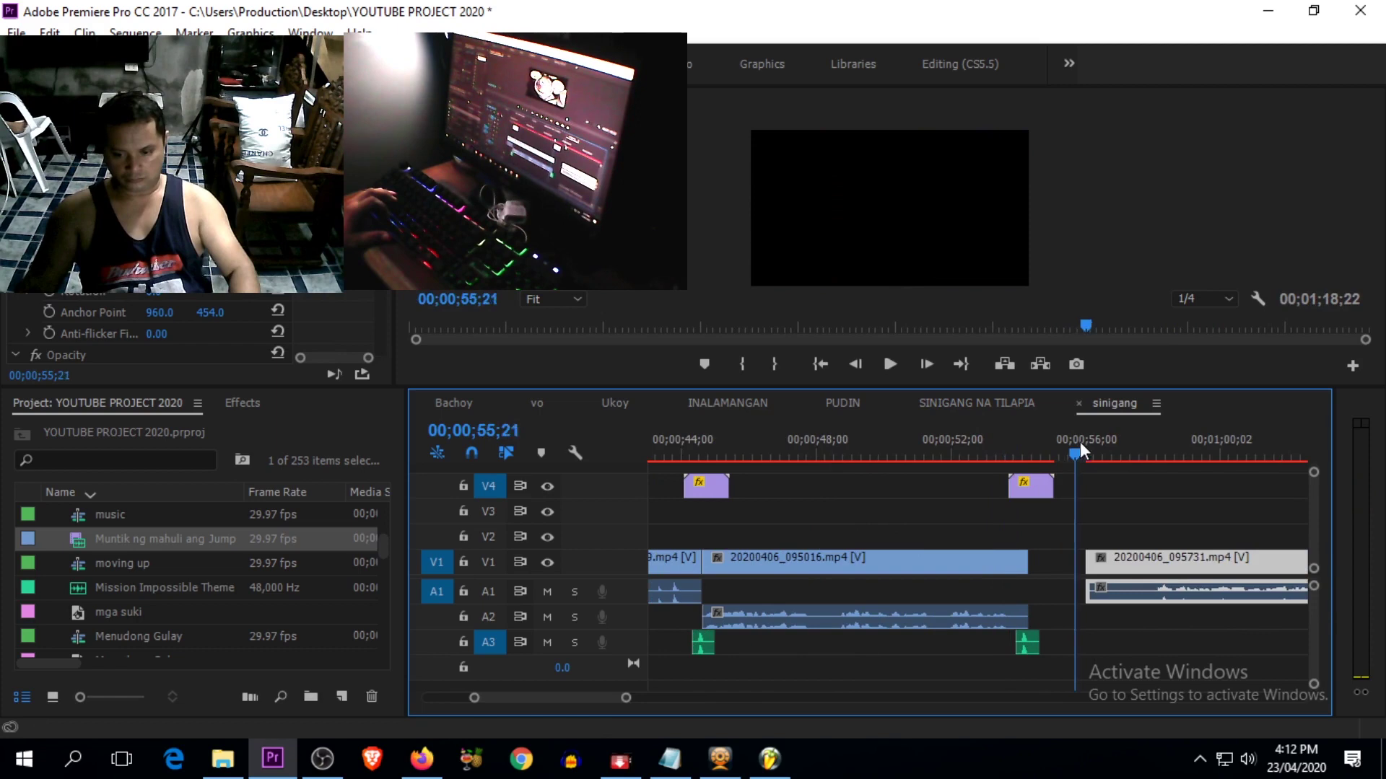
{"action": "left_click_drag", "start_coordinate": [1079, 448], "coordinate": [1108, 453]}
{"action": "mouse_move", "coordinate": [1123, 560]}
{"action": "left_mouse_down"}
{"action": "mouse_move", "coordinate": [1187, 563]}
{"action": "mouse_move", "coordinate": [1108, 570]}
{"action": "left_mouse_up"}
Step: Trim the opening of 20200406_095731.mp4 at about 00;00;57;03 and join the clip to the end of 20200406_095016.mp4 under the transition
{"action": "key", "text": "space"}
{"action": "left_click", "coordinate": [1146, 513]}
{"action": "left_click", "coordinate": [1146, 454]}
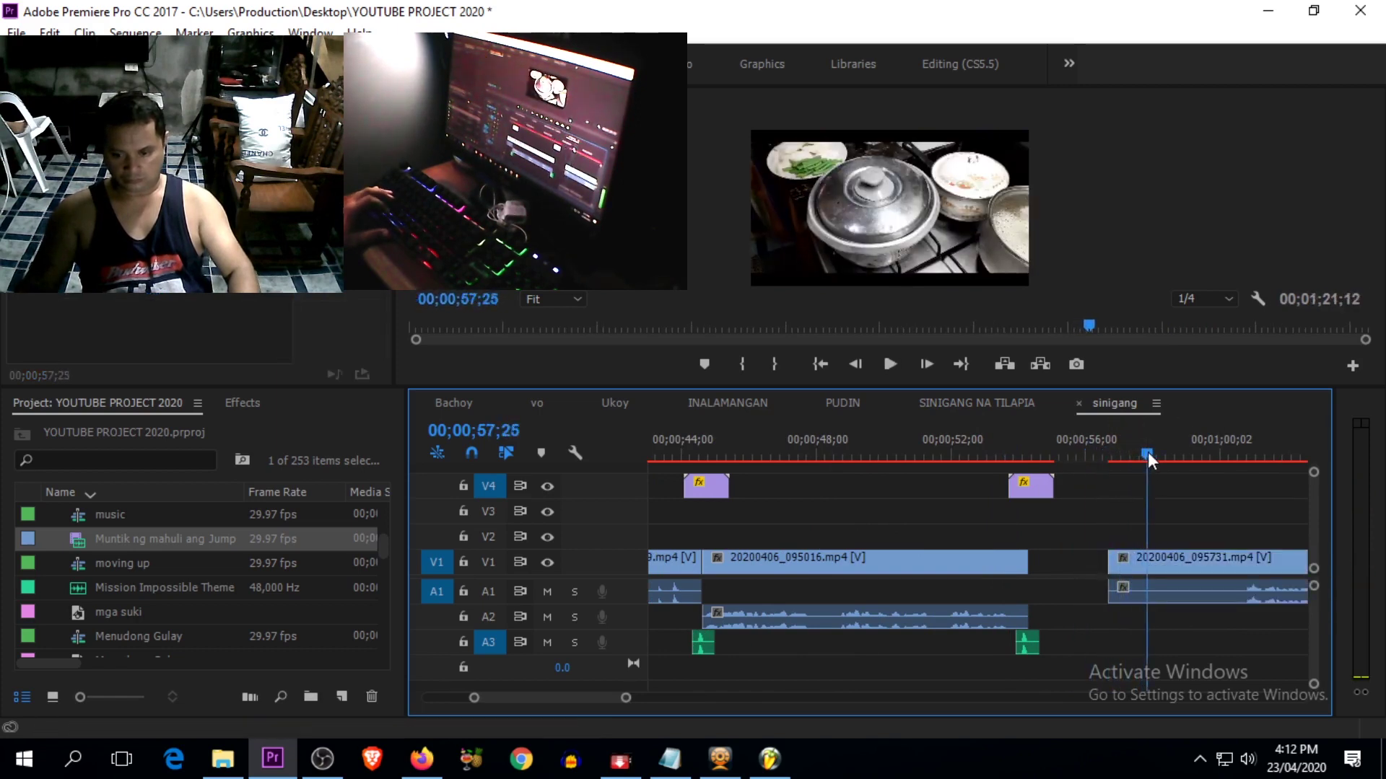
{"action": "left_click_drag", "start_coordinate": [1148, 461], "coordinate": [1120, 470]}
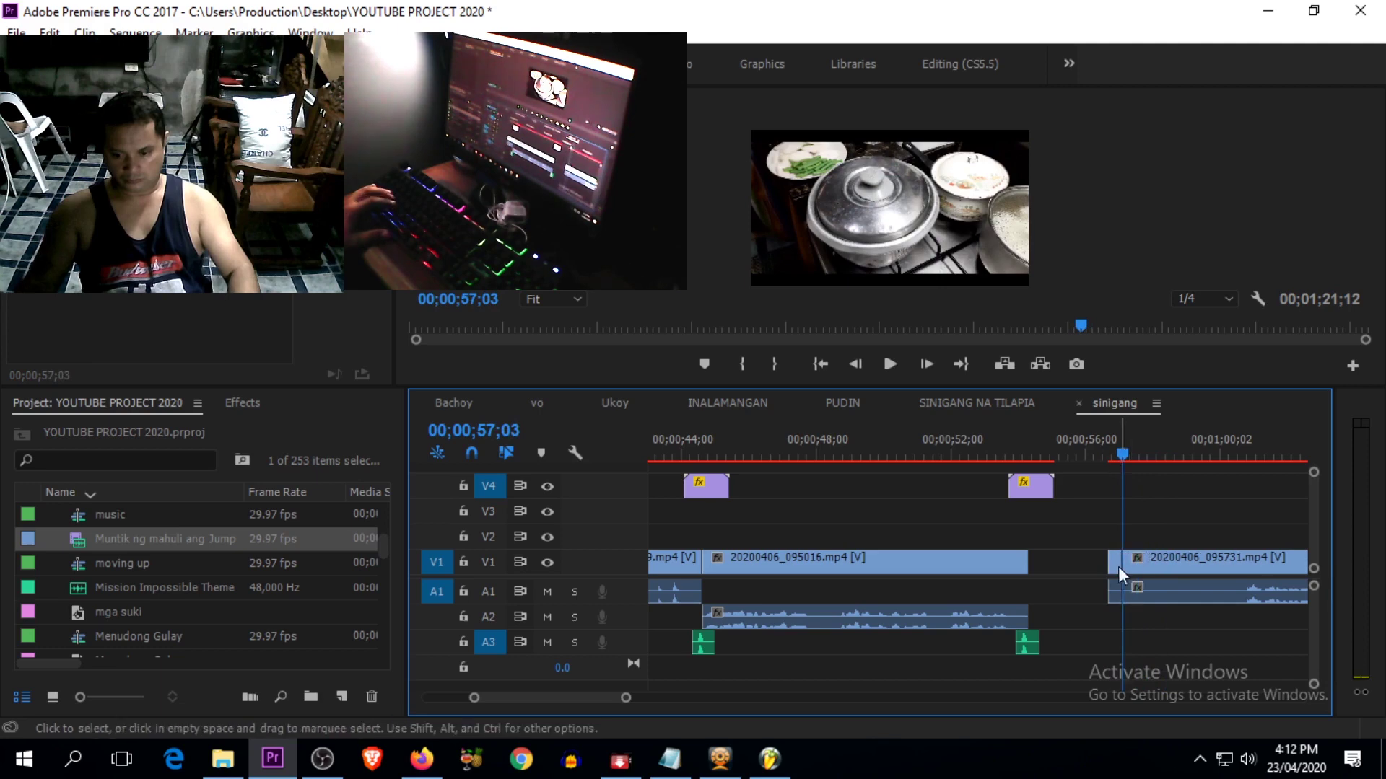
{"action": "left_click_drag", "start_coordinate": [1154, 562], "coordinate": [1073, 576]}
{"action": "left_click_drag", "start_coordinate": [993, 453], "coordinate": [936, 454]}
{"action": "key", "text": "space"}
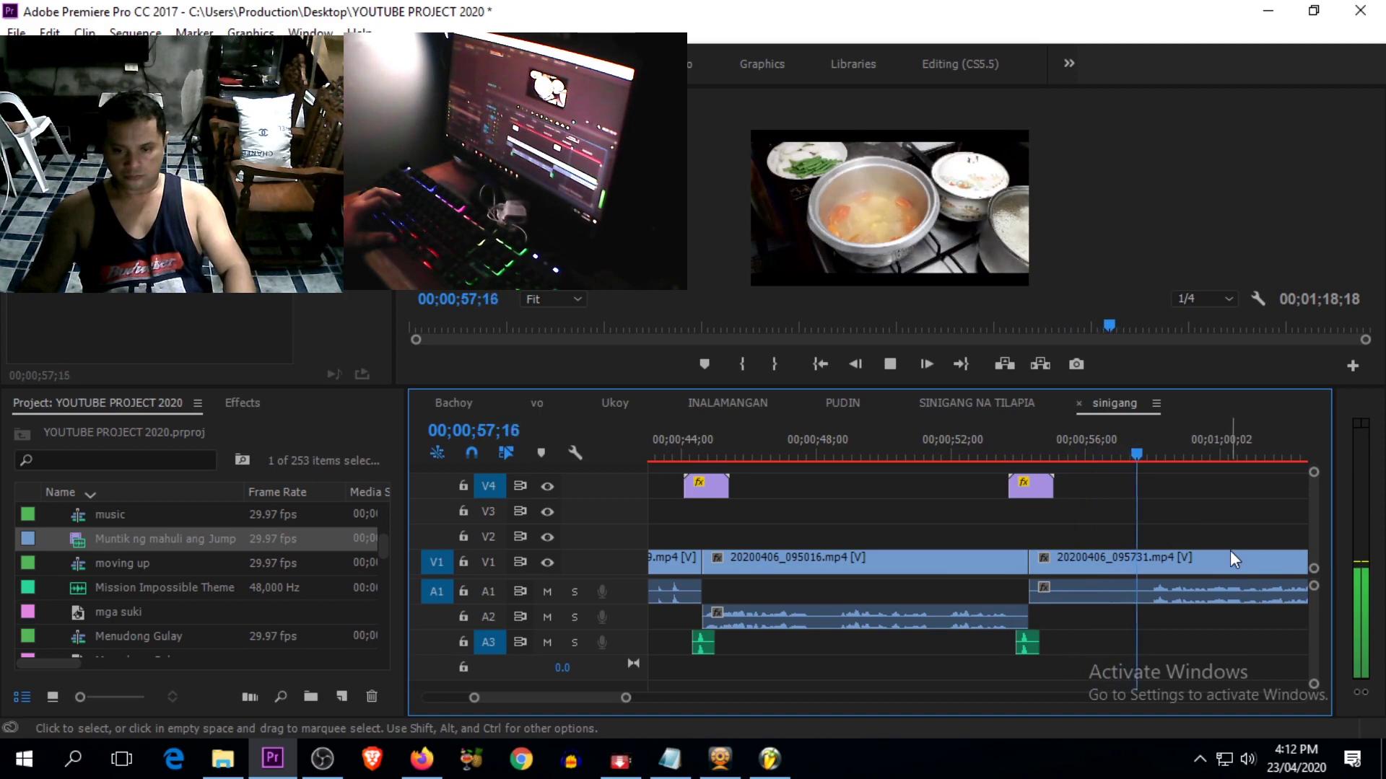
Step: Set the speaker volume to 48 during playback, and trim the end of 20200406_095731.mp4 at about 00;01;16;22
{"action": "key", "text": "minus"}
{"action": "key", "text": "minus"}
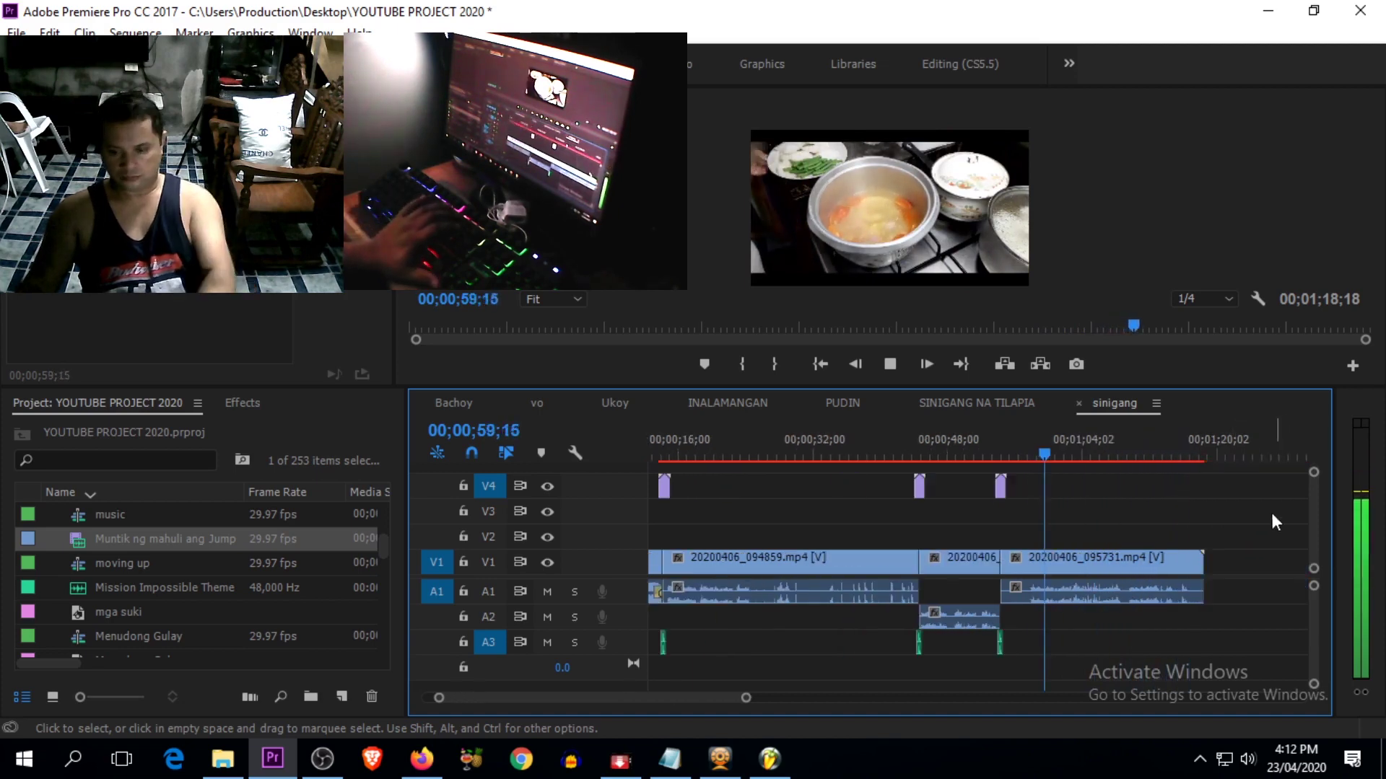
{"action": "key", "text": "minus"}
{"action": "key", "text": "minus"}
{"action": "key", "text": "equal"}
{"action": "key", "text": "equal"}
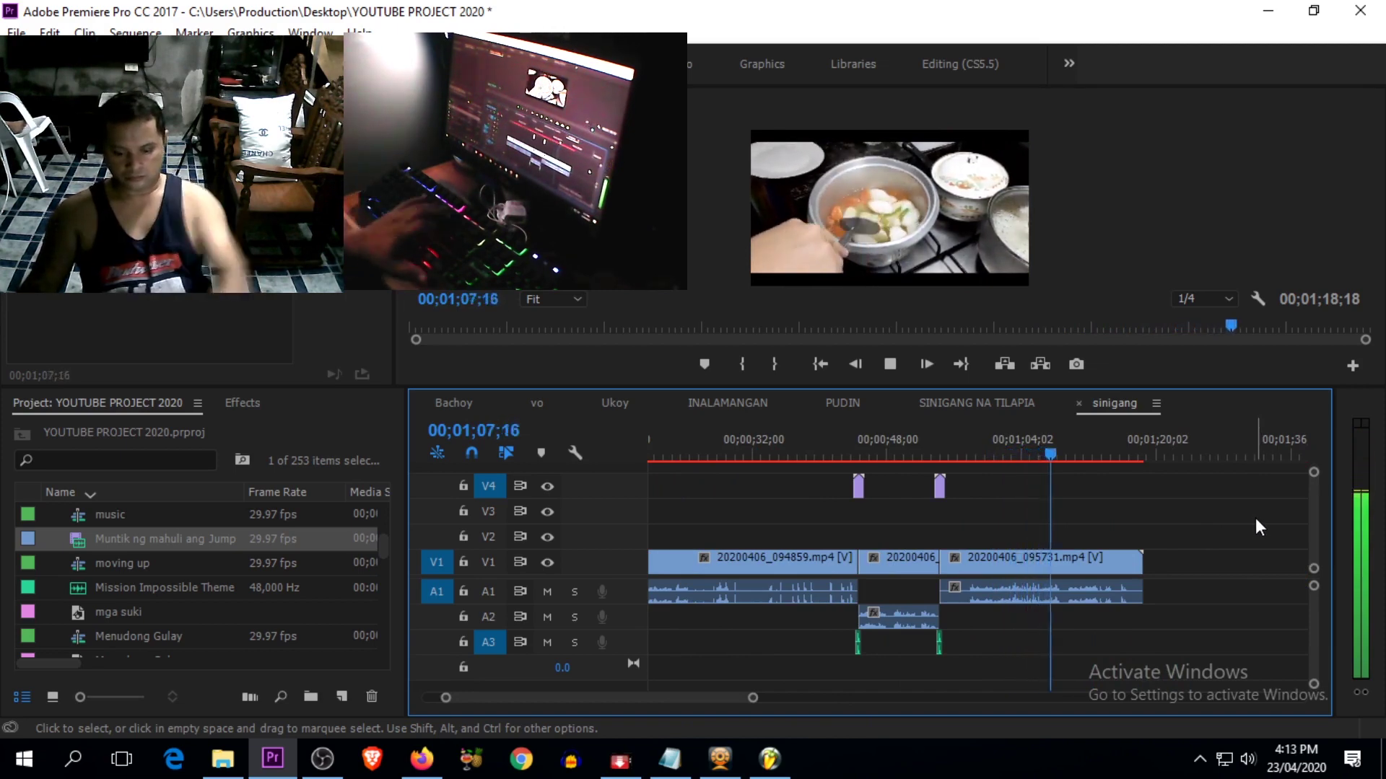
{"action": "scroll", "coordinate": [1255, 517], "scroll_direction": "down", "scroll_amount": 5}
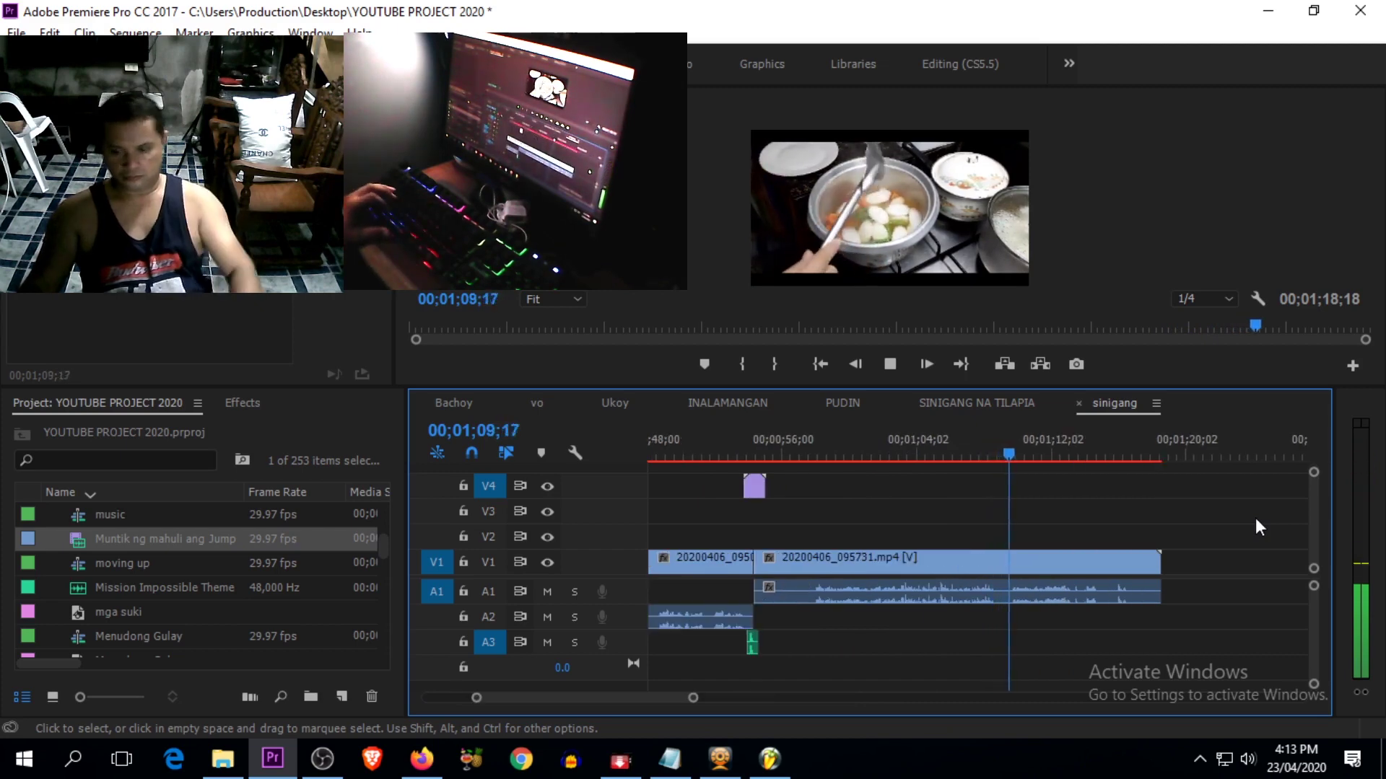
{"action": "left_click", "coordinate": [1254, 760]}
{"action": "left_click_drag", "start_coordinate": [1202, 716], "coordinate": [1200, 721]}
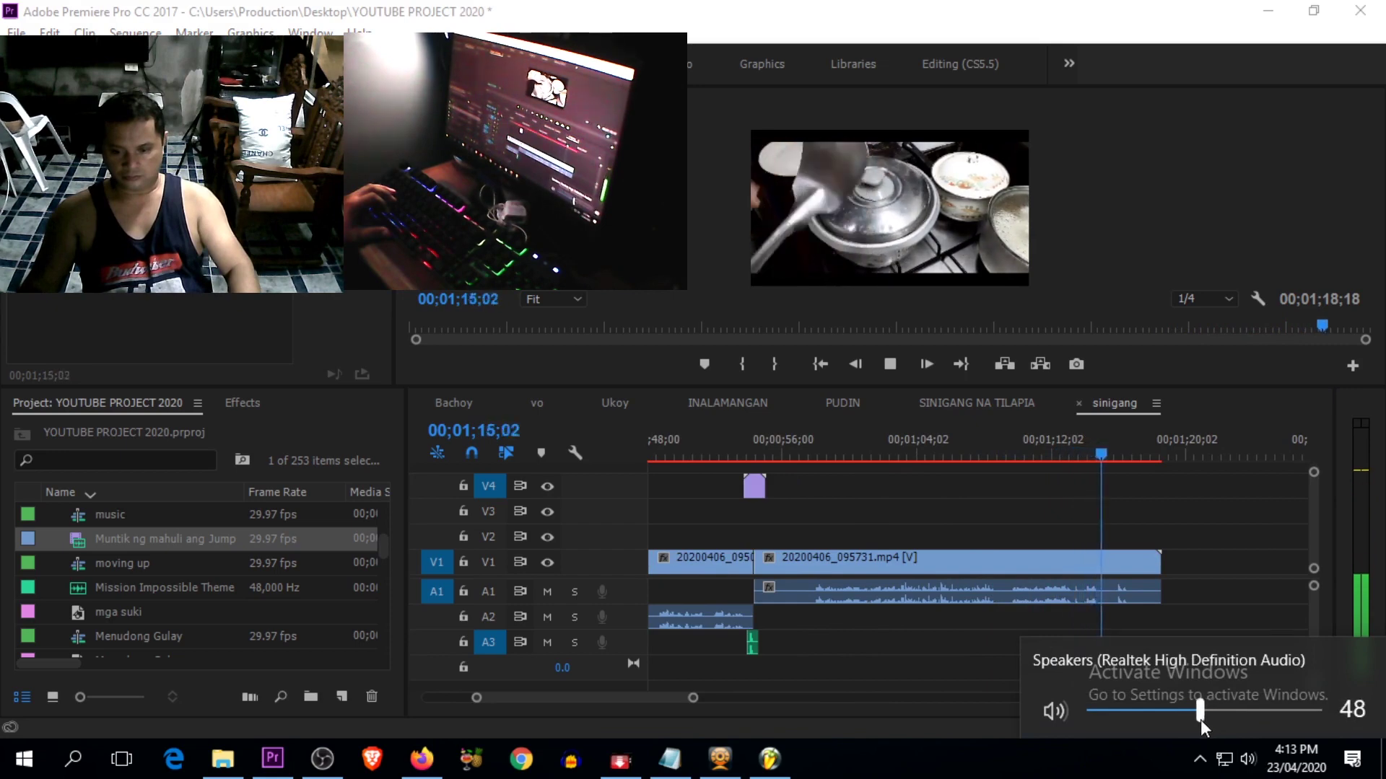
{"action": "left_click", "coordinate": [1190, 547]}
{"action": "key", "text": "space"}
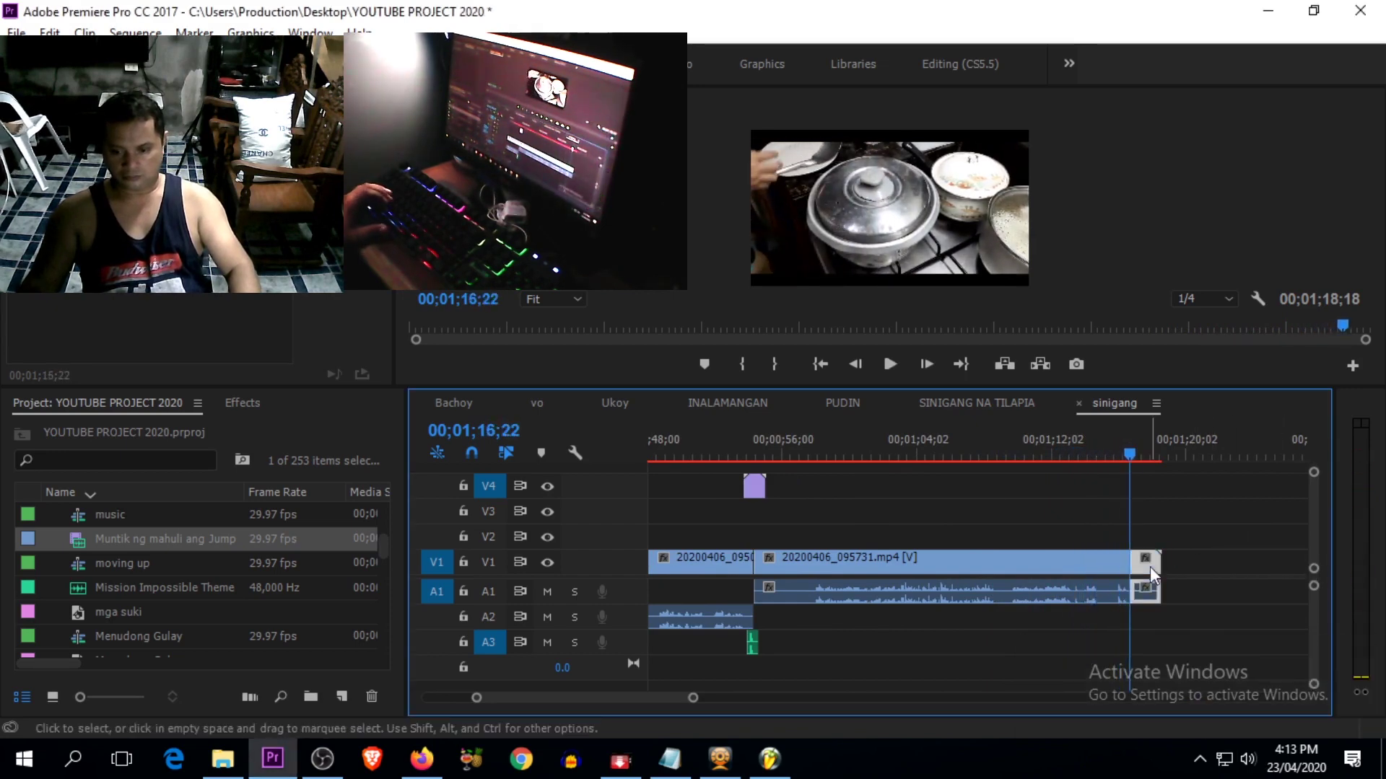
{"action": "left_click_drag", "start_coordinate": [1159, 563], "coordinate": [1129, 563]}
Step: Copy Transition (7).mov and its sound effect over the end of 20200406_095731.mp4, on V4 and A3 from about 00;01;16;11, and preview them
{"action": "left_click", "coordinate": [754, 485]}
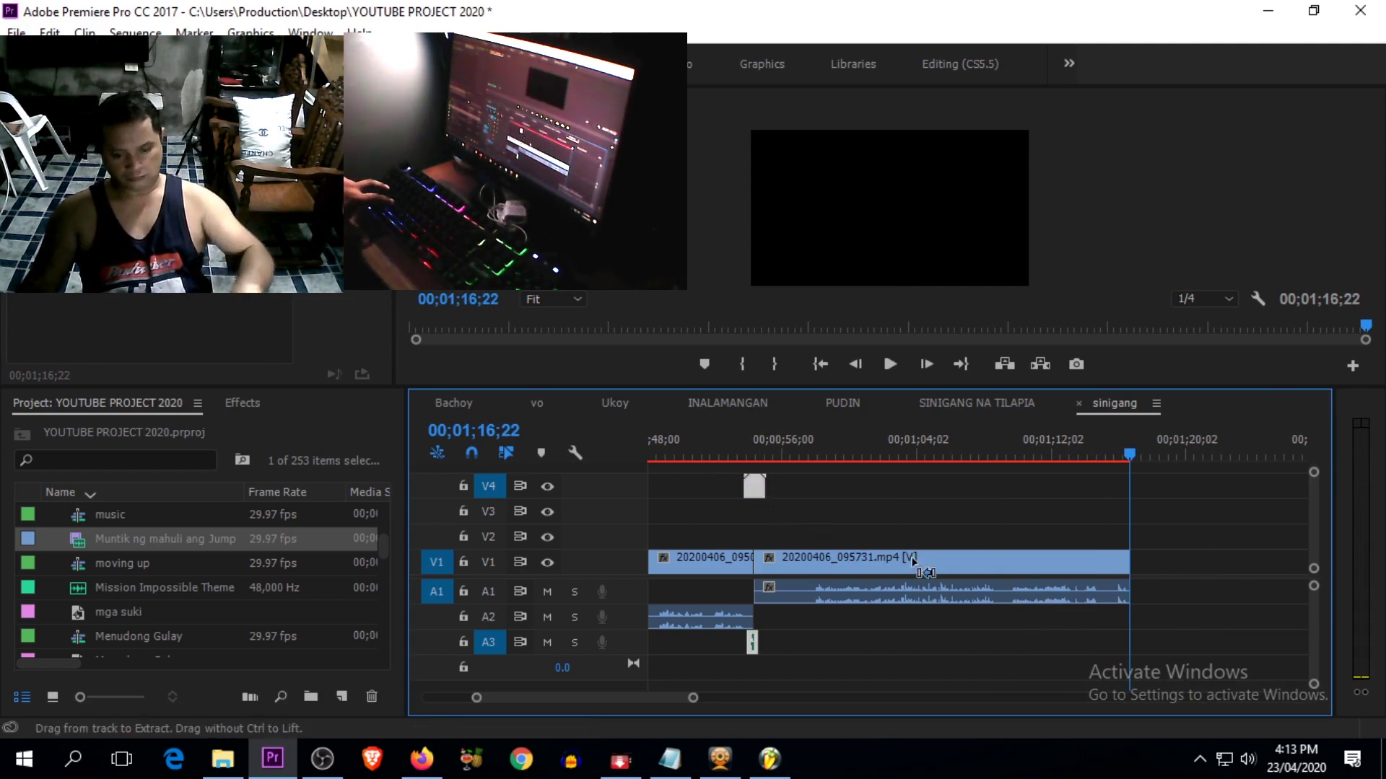
{"action": "key", "text": "ctrl+v"}
{"action": "key", "text": "minus"}
{"action": "key", "text": "equal"}
{"action": "key", "text": "equal"}
{"action": "left_click_drag", "start_coordinate": [1011, 458], "coordinate": [959, 462]}
{"action": "key", "text": "equal"}
{"action": "key", "text": "equal"}
{"action": "key", "text": "equal"}
{"action": "left_click_drag", "start_coordinate": [1043, 497], "coordinate": [944, 508]}
{"action": "left_click_drag", "start_coordinate": [853, 438], "coordinate": [804, 437]}
{"action": "key", "text": "space"}
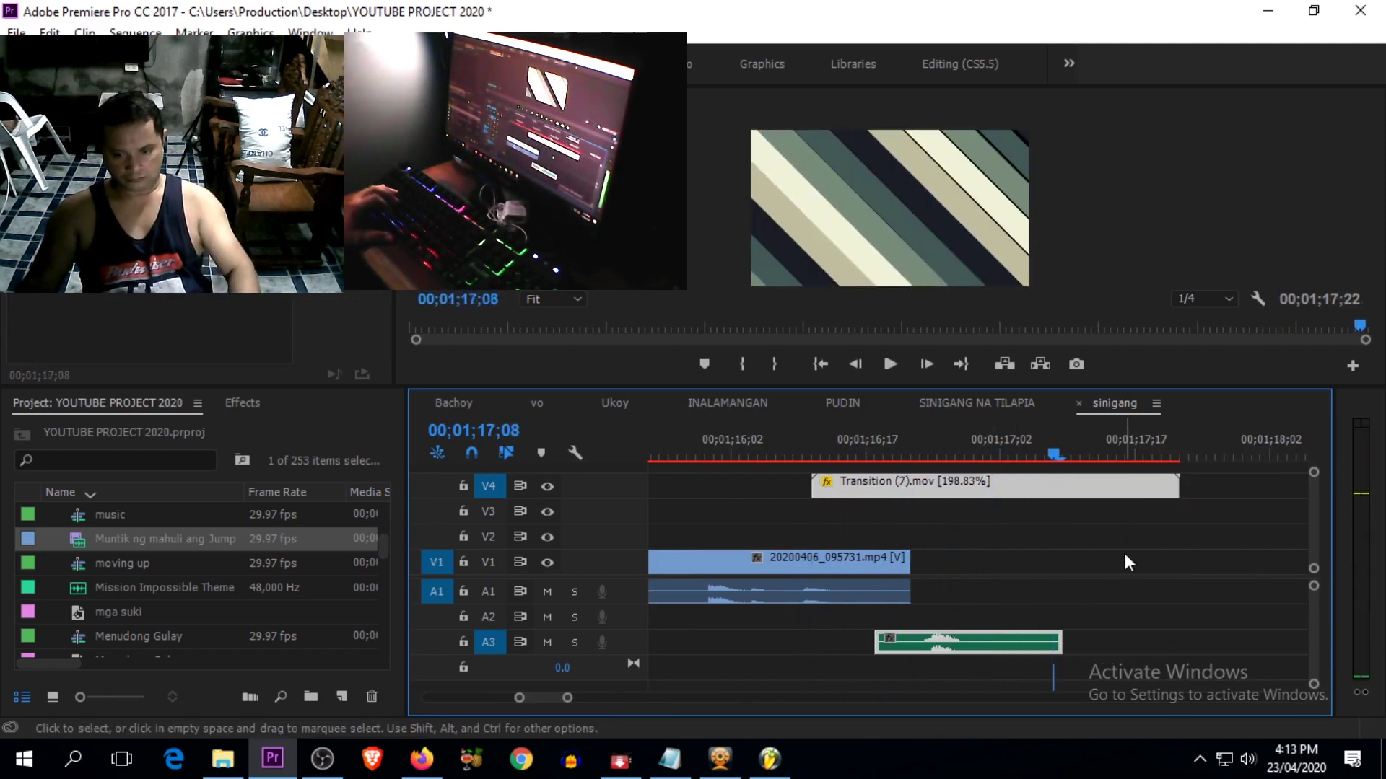
Step: Skim through 20200406_101308.mp4 in SINIGANG NA TILAPIA and cut the clip out of that sequence
{"action": "left_click", "coordinate": [1020, 408]}
{"action": "key", "text": "="}
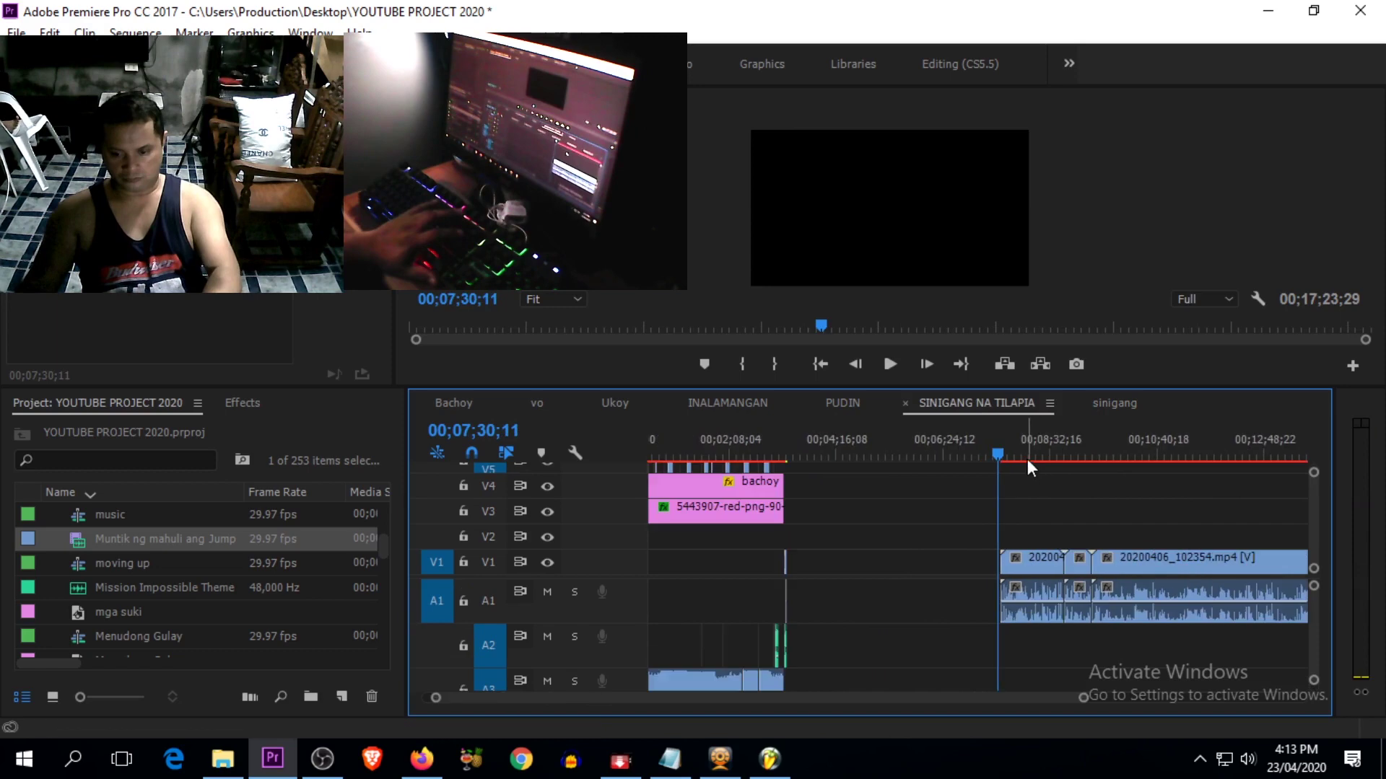
{"action": "left_click_drag", "start_coordinate": [1002, 444], "coordinate": [1220, 484]}
{"action": "left_click", "coordinate": [1172, 564]}
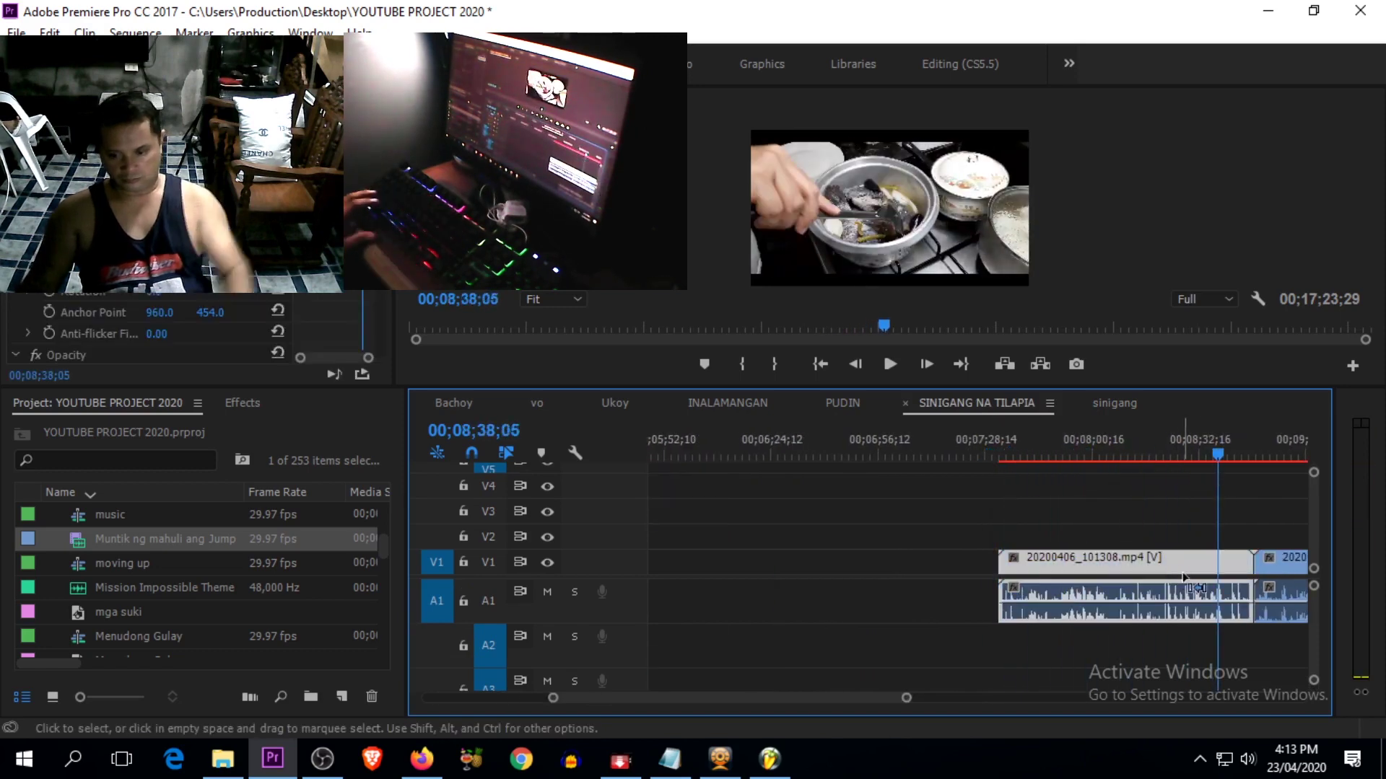
{"action": "key", "text": "Delete"}
Step: Paste 20200406_101308.mp4 into the sinigang sequence after the last transition and move it to V1 and A1 at about 00;01;18;17
{"action": "left_click", "coordinate": [1118, 413]}
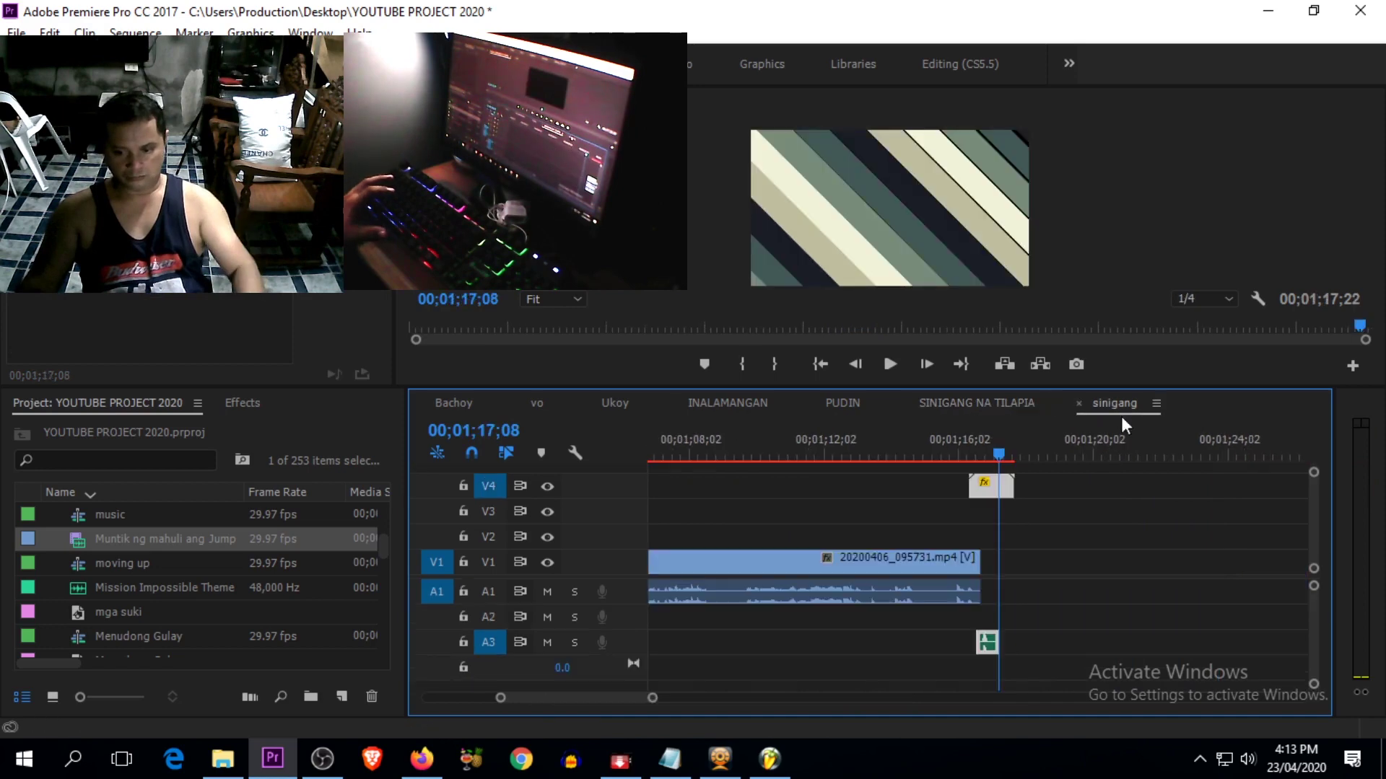
{"action": "left_click_drag", "start_coordinate": [999, 455], "coordinate": [1029, 456]}
{"action": "key", "text": "ctrl+v"}
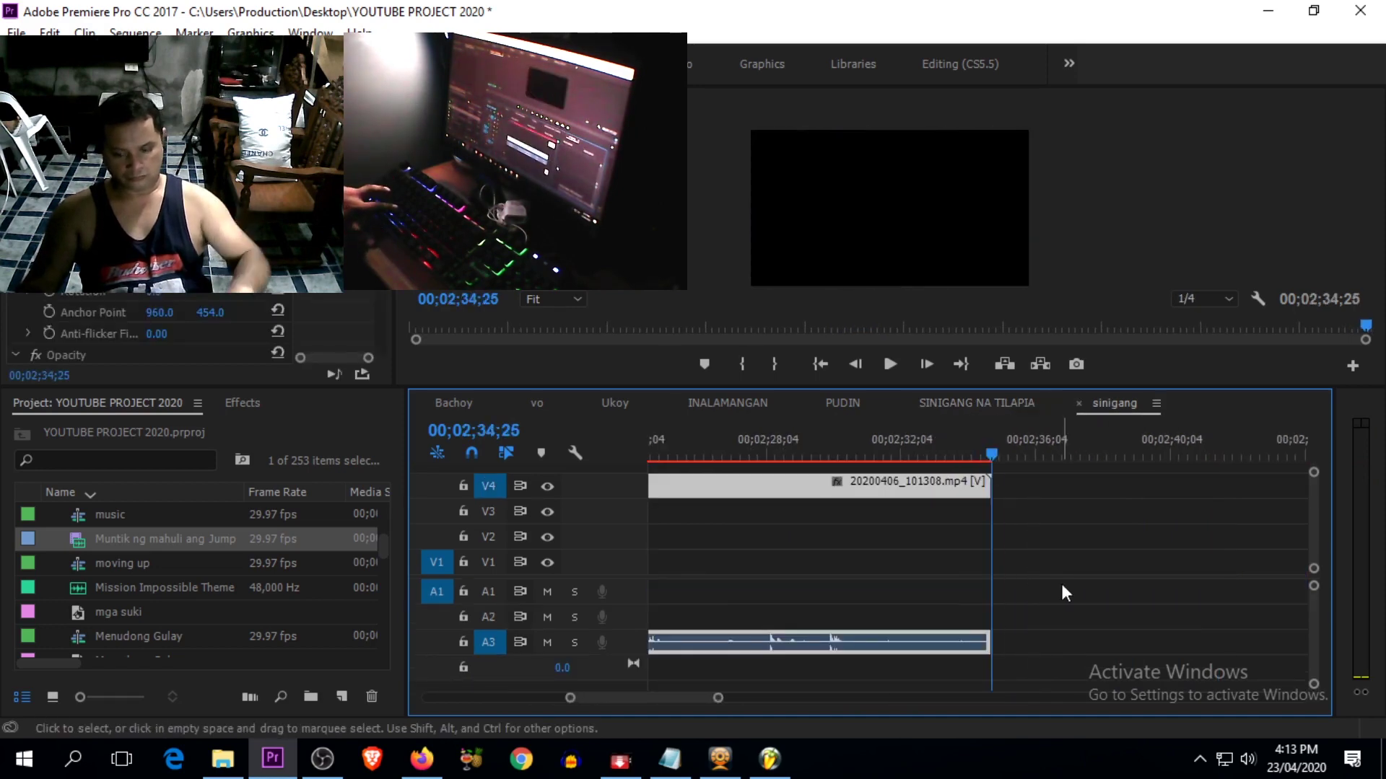
{"action": "key", "text": "minus"}
{"action": "key", "text": "minus"}
{"action": "key", "text": "minus"}
{"action": "left_click_drag", "start_coordinate": [877, 451], "coordinate": [674, 478]}
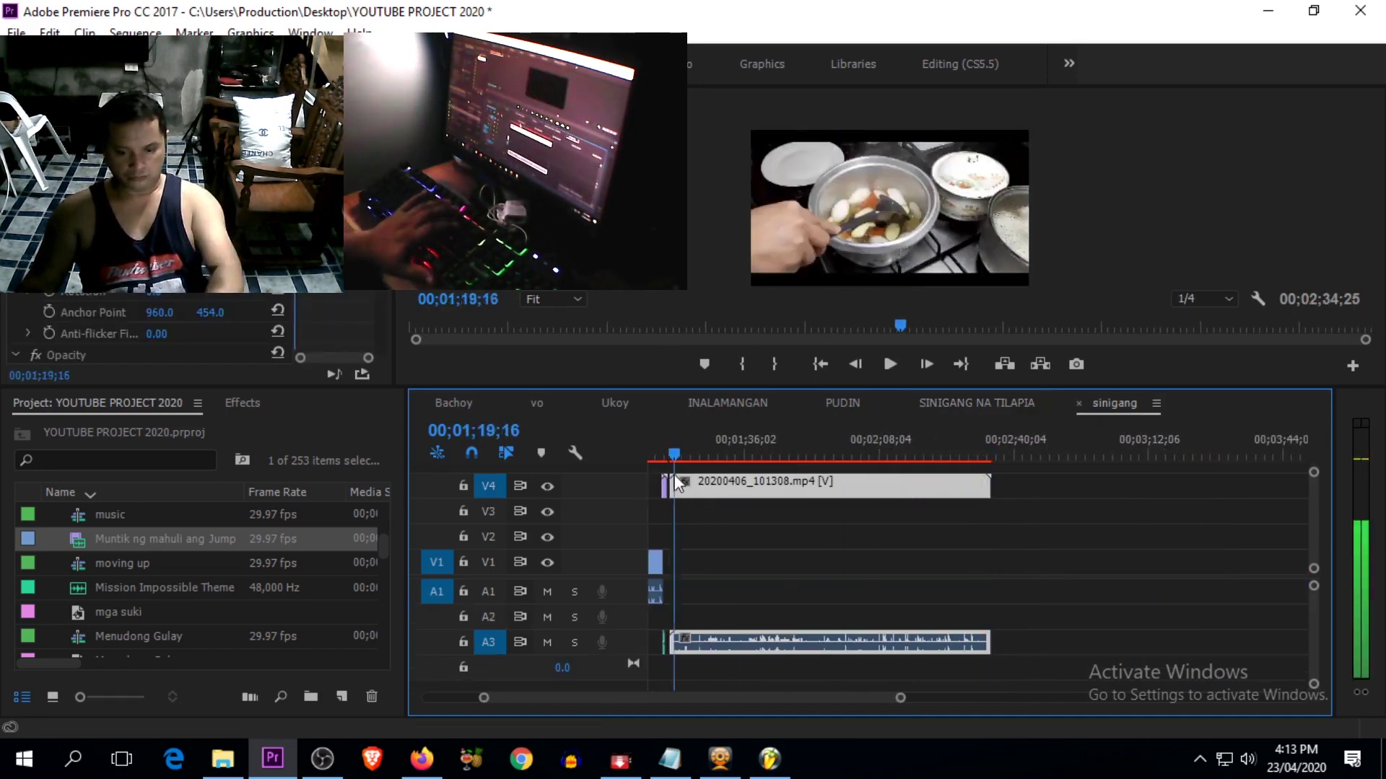
{"action": "key", "text": "equal"}
{"action": "key", "text": "equal"}
{"action": "key", "text": "equal"}
{"action": "left_click_drag", "start_coordinate": [1031, 485], "coordinate": [1046, 596]}
Step: Play 20200406_101308.mp4, split it at about 00;01;26;13 and try deleting the portion before the cut
{"action": "key", "text": "equal"}
{"action": "key", "text": "space"}
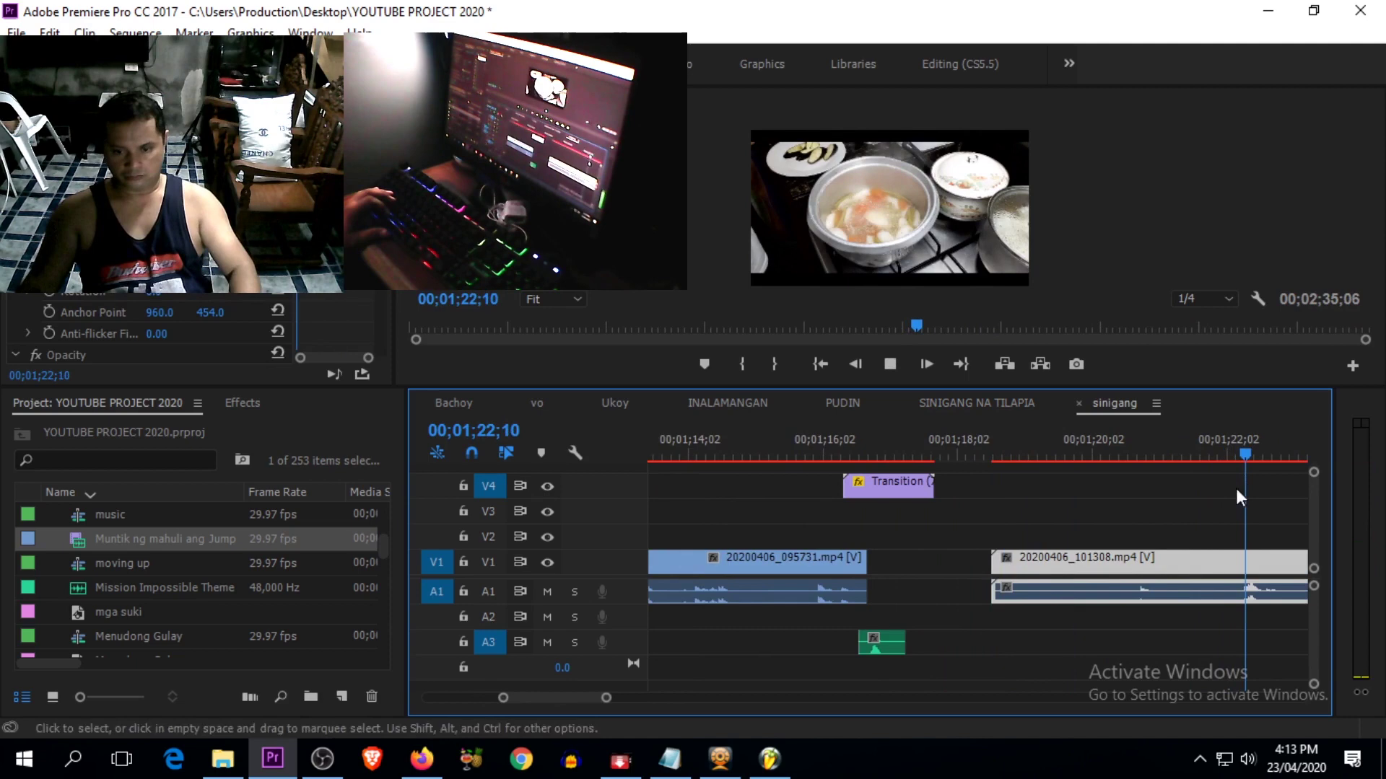
{"action": "key", "text": "minus"}
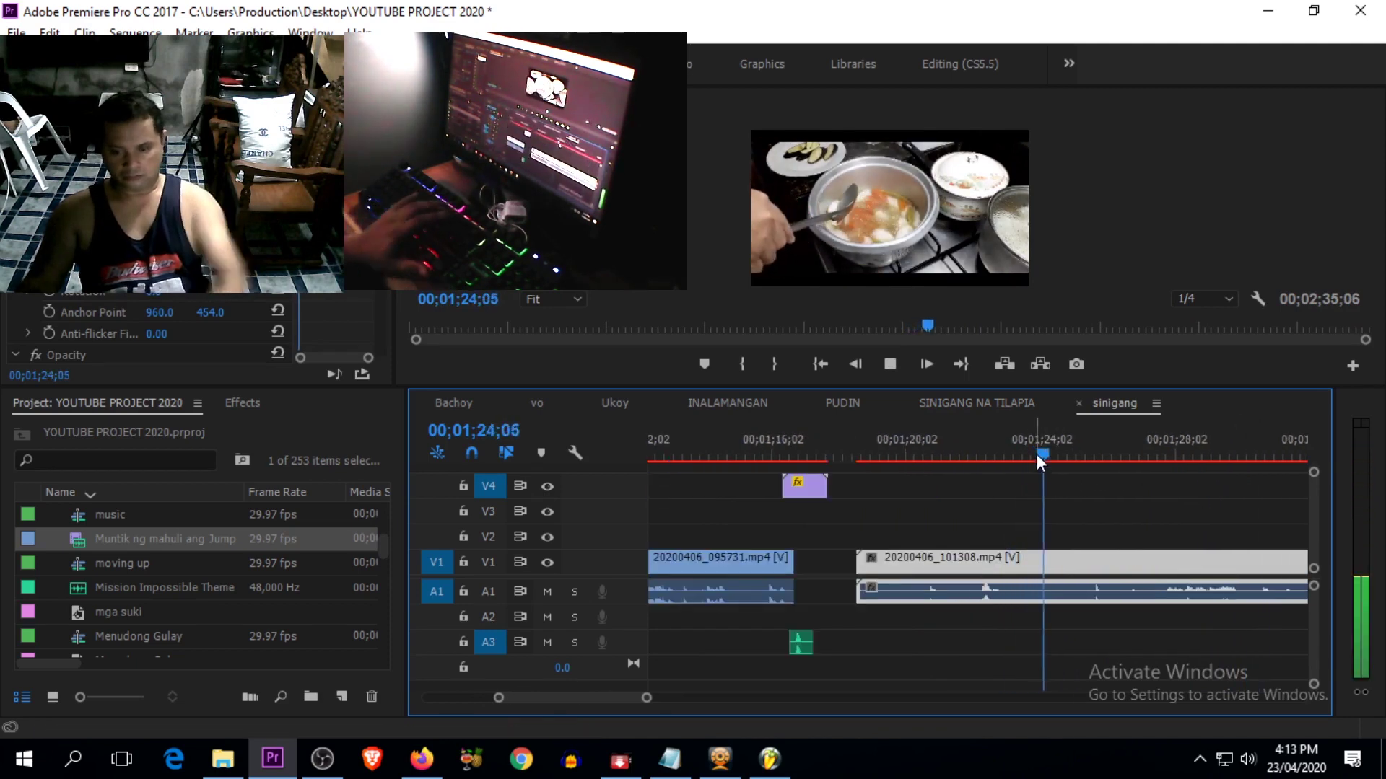
{"action": "left_click", "coordinate": [937, 454]}
{"action": "left_click_drag", "start_coordinate": [939, 484], "coordinate": [1120, 474]}
{"action": "key", "text": "ctrl+k"}
{"action": "left_click", "coordinate": [1075, 565]}
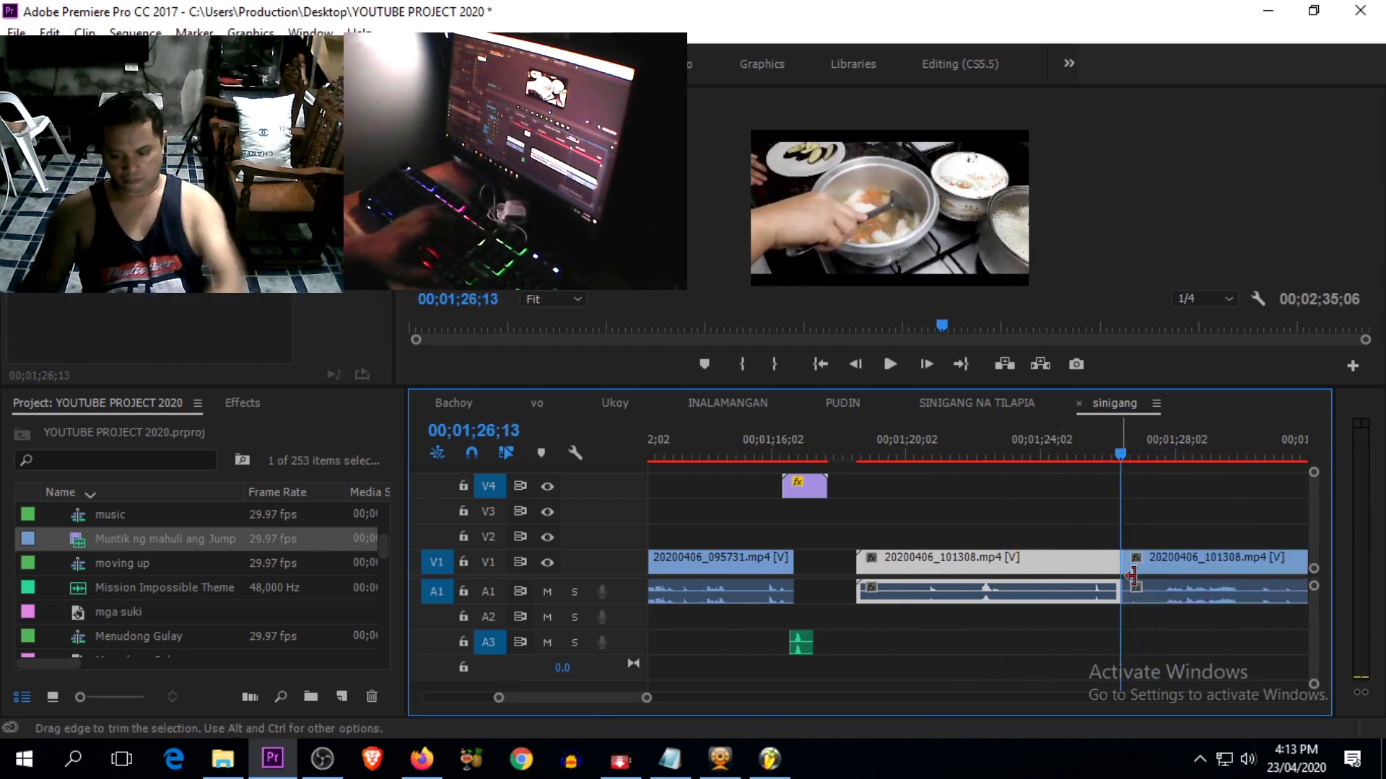
{"action": "key", "text": "Delete"}
{"action": "key", "text": "ctrl+z"}
Step: Split 20200406_101308.mp4 at about 00;01;19;28 and delete the opening portion before the cut
{"action": "left_click_drag", "start_coordinate": [1111, 455], "coordinate": [901, 460]}
{"action": "key", "text": "c"}
{"action": "left_click", "coordinate": [901, 563]}
{"action": "key", "text": "v"}
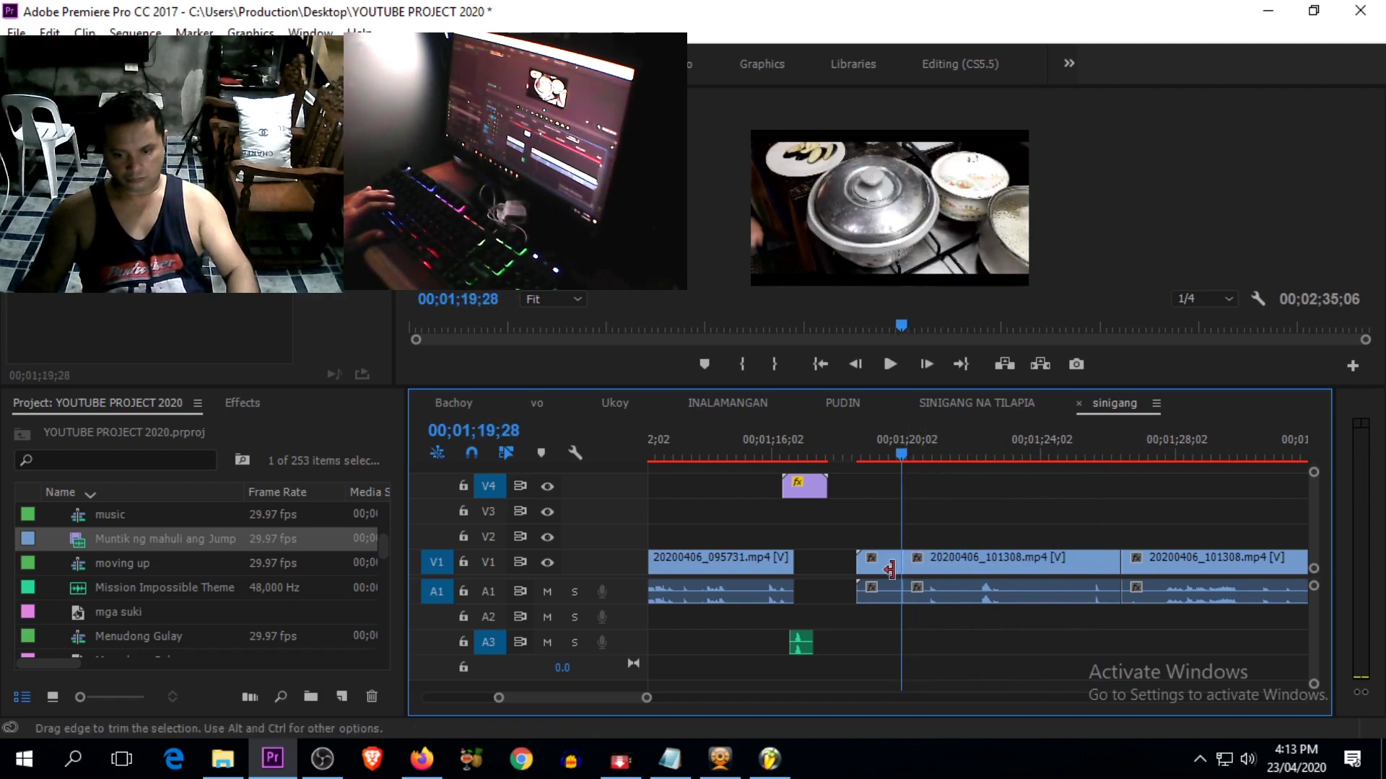
{"action": "left_click", "coordinate": [882, 566]}
{"action": "key", "text": "Delete"}
Step: Replace the middle piece of 20200406_101308.mp4 by extending the following piece over it, and join it to the end of 20200406_095731.mp4
{"action": "left_click", "coordinate": [1059, 555]}
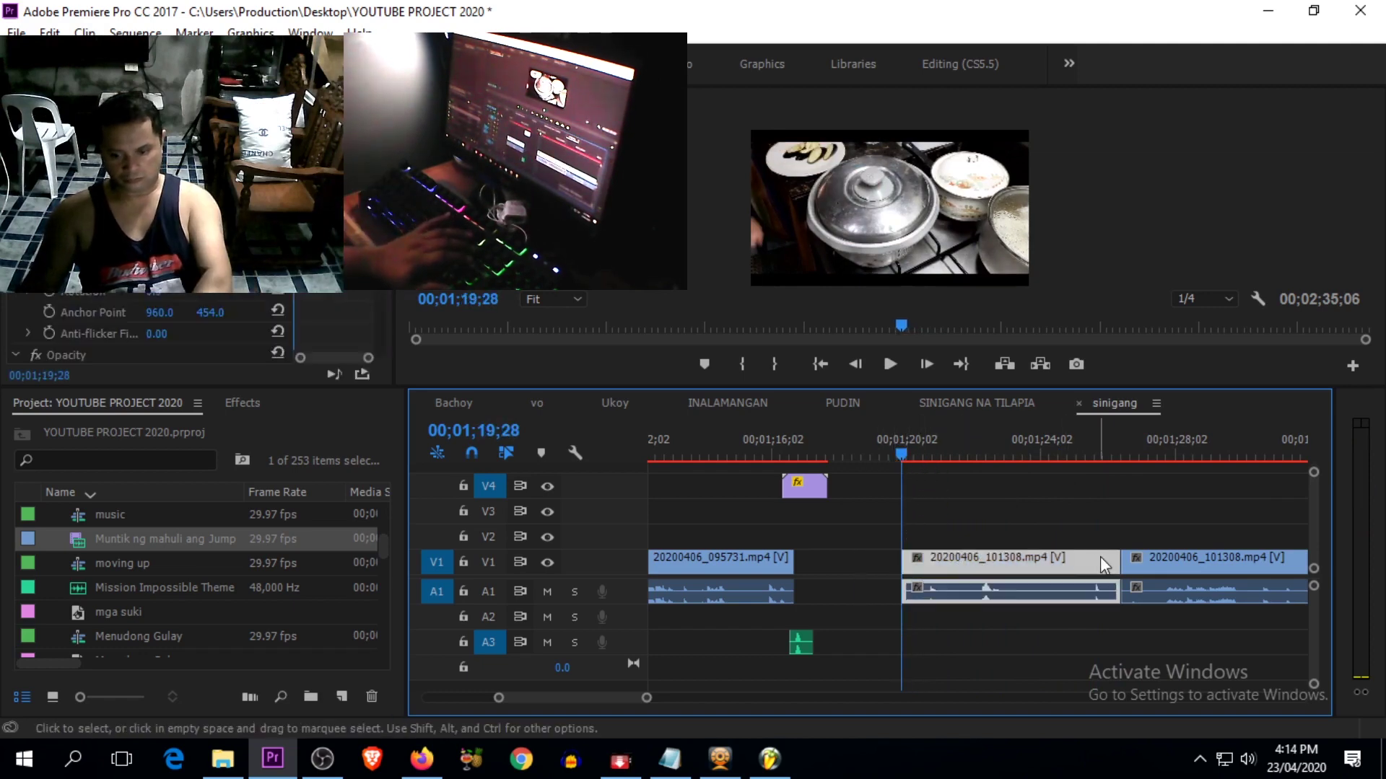
{"action": "key", "text": "Delete"}
{"action": "left_click_drag", "start_coordinate": [1111, 561], "coordinate": [861, 570]}
{"action": "left_click", "coordinate": [743, 456]}
{"action": "key", "text": "space"}
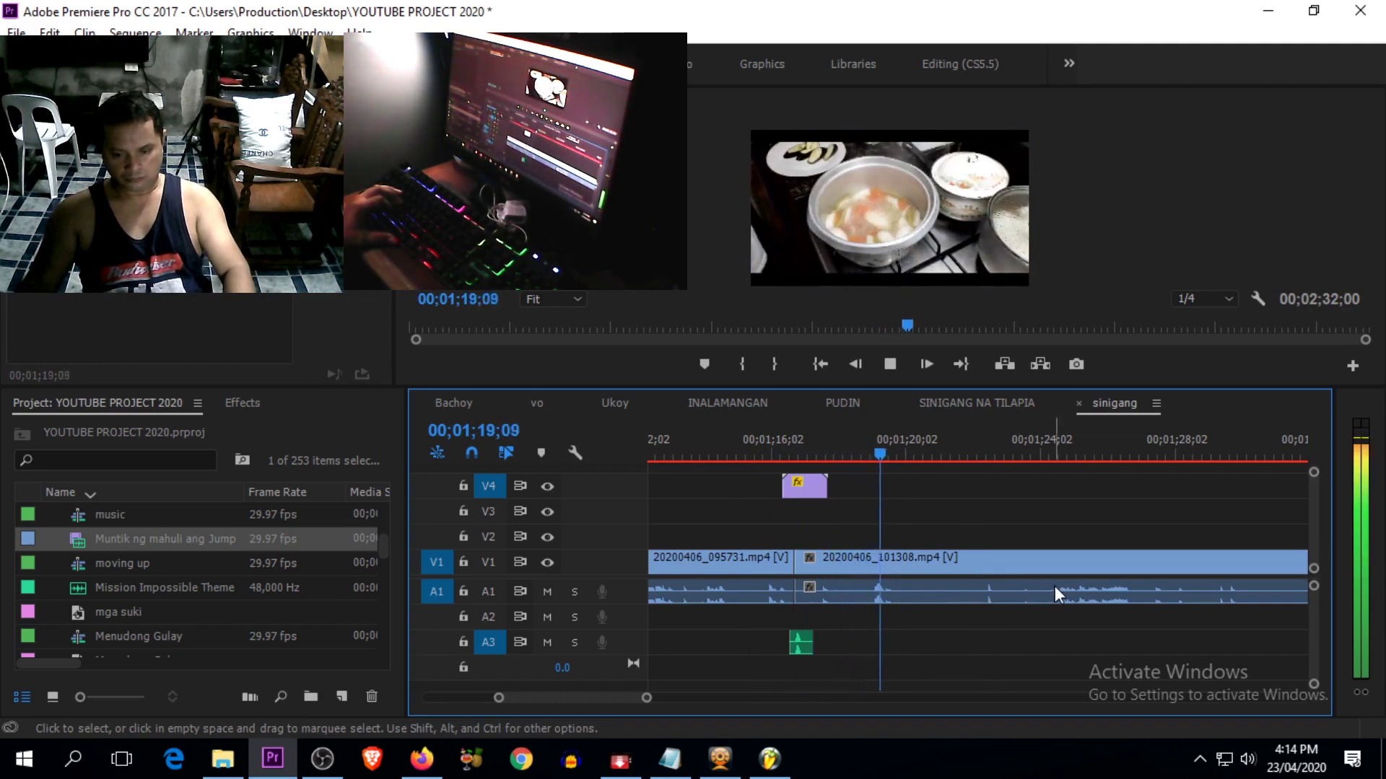
Step: Review the cooking footage in 20200406_101308.mp4 by playing it from about 00;01;19;09 to 00;01;47;08
{"action": "scroll", "coordinate": [1111, 584], "scroll_direction": "down", "scroll_amount": 4, "text": "alt"}
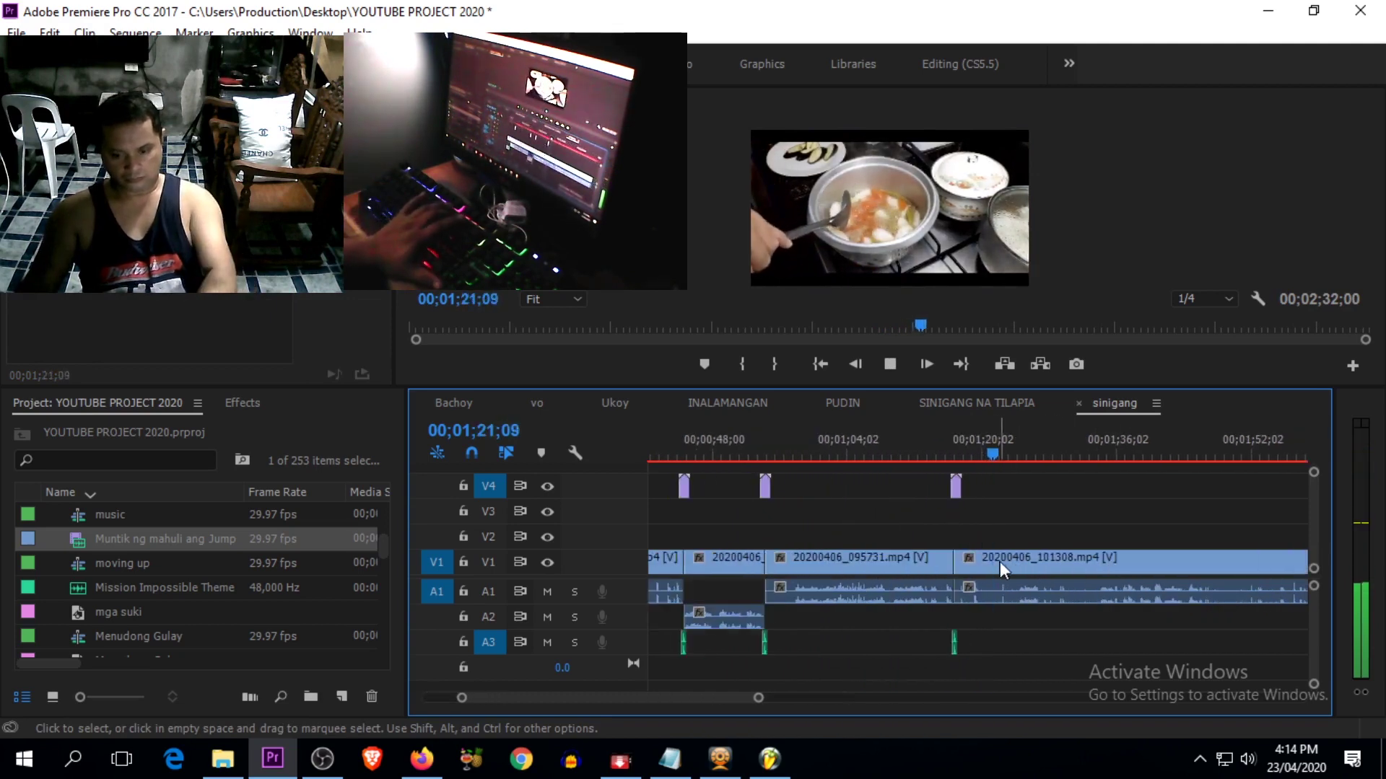
{"action": "scroll", "coordinate": [1124, 574], "scroll_direction": "down", "scroll_amount": 3, "text": "alt"}
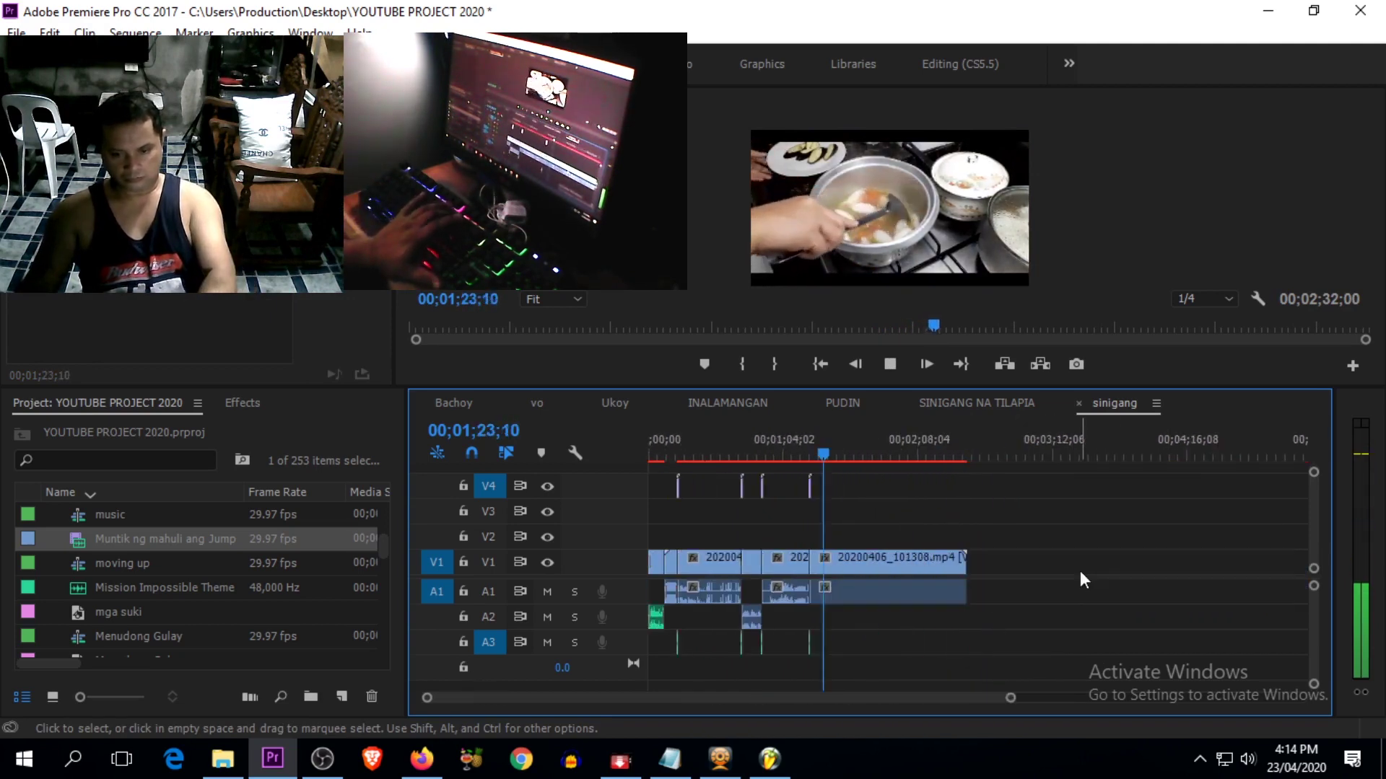
{"action": "scroll", "coordinate": [1114, 547], "scroll_direction": "down", "scroll_amount": 3, "text": "alt"}
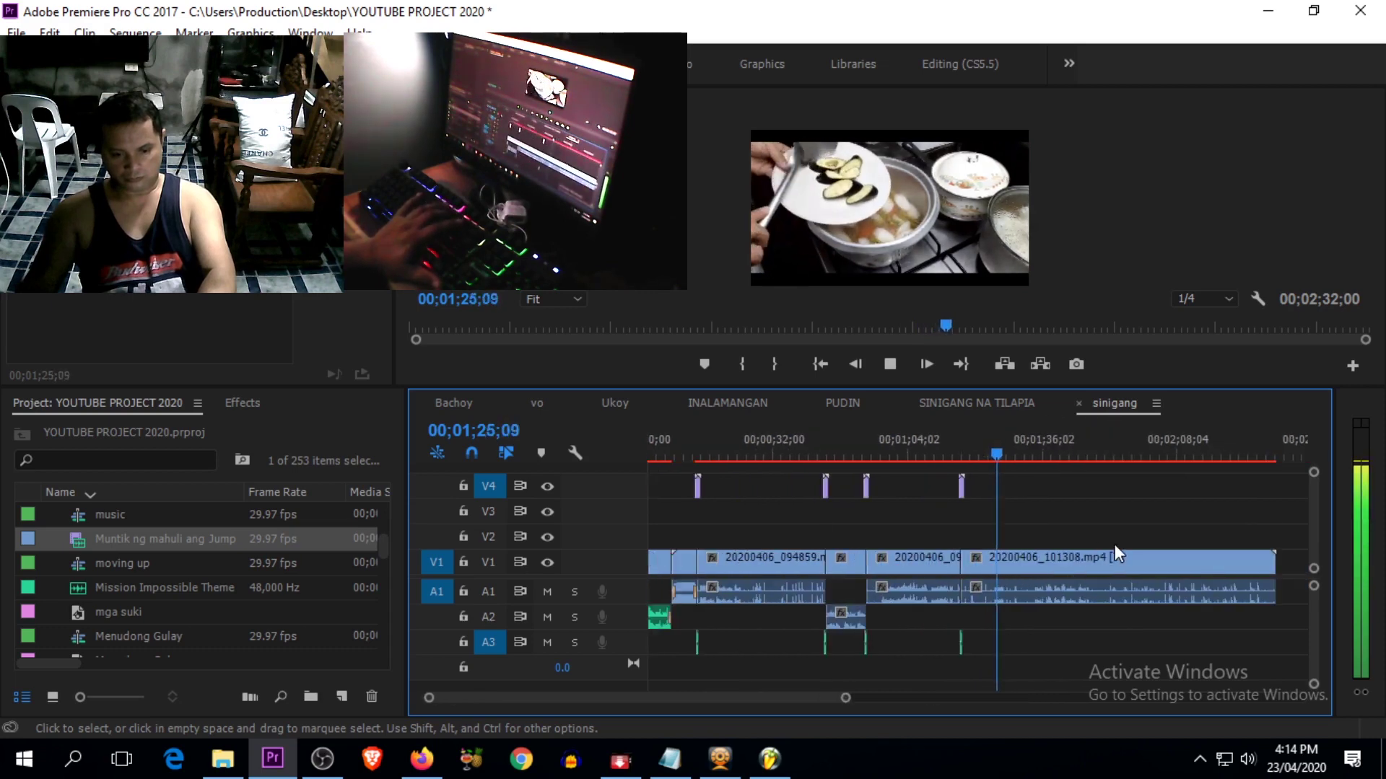
{"action": "scroll", "coordinate": [1116, 544], "scroll_direction": "up", "scroll_amount": 3, "text": "alt"}
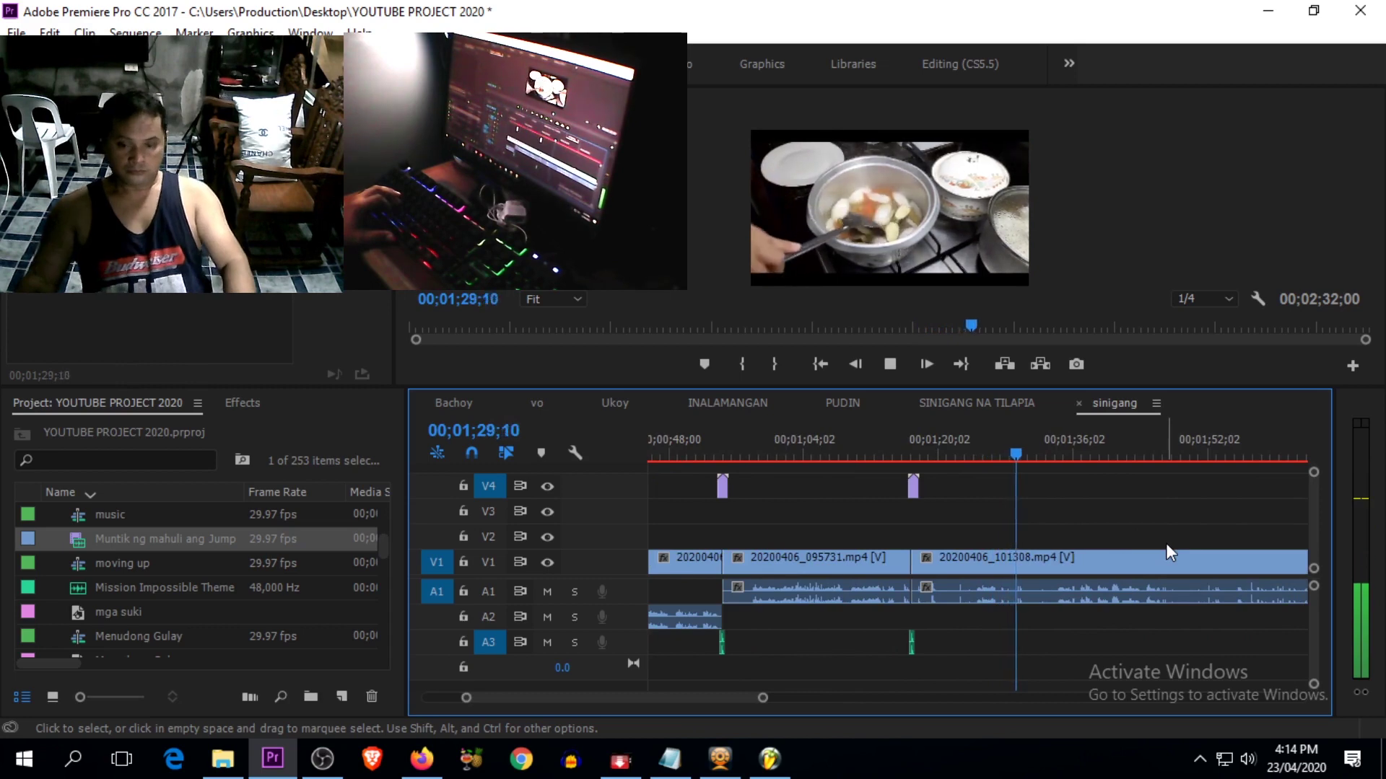
{"action": "scroll", "coordinate": [1166, 546], "scroll_direction": "down", "scroll_amount": 3, "text": "alt"}
{"action": "scroll", "coordinate": [1166, 543], "scroll_direction": "down", "scroll_amount": 3, "text": "alt"}
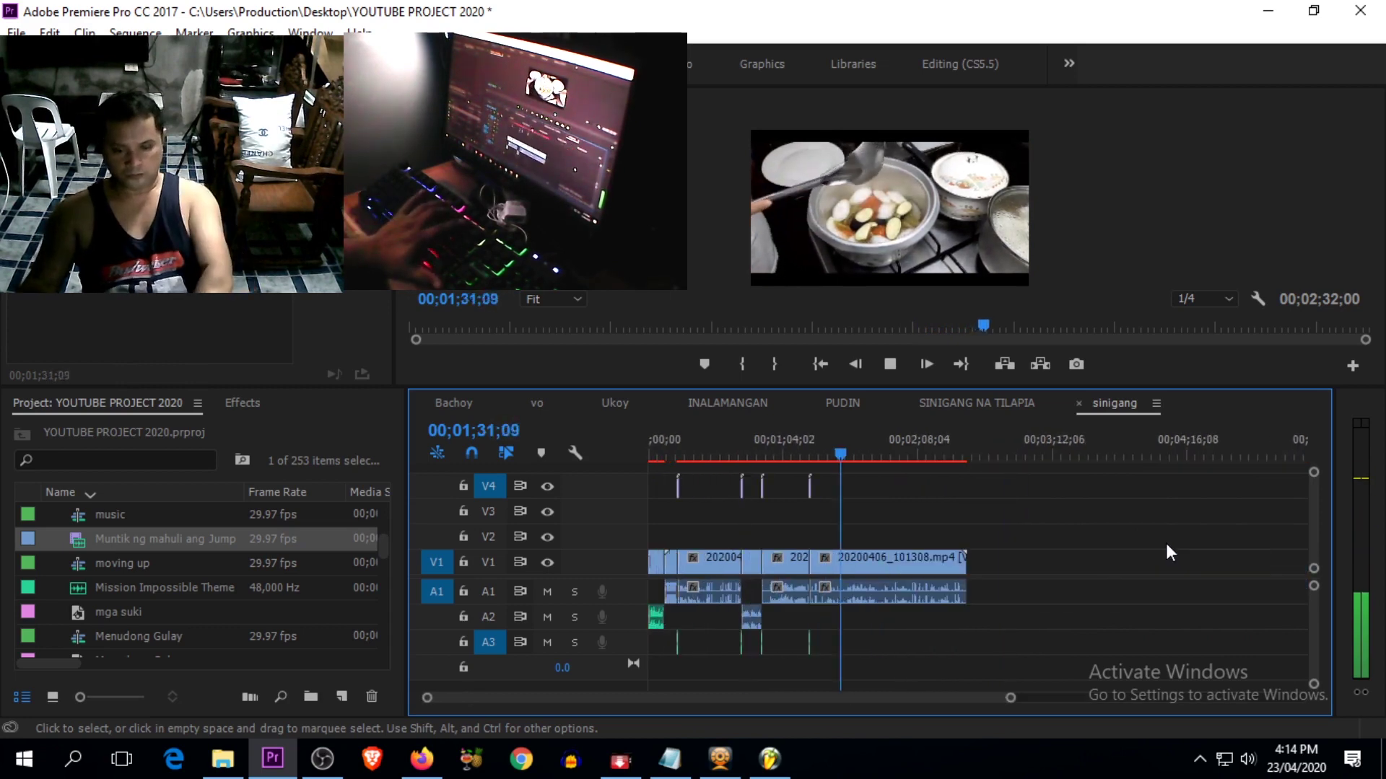
{"action": "scroll", "coordinate": [1166, 543], "scroll_direction": "up", "scroll_amount": 5, "text": "alt"}
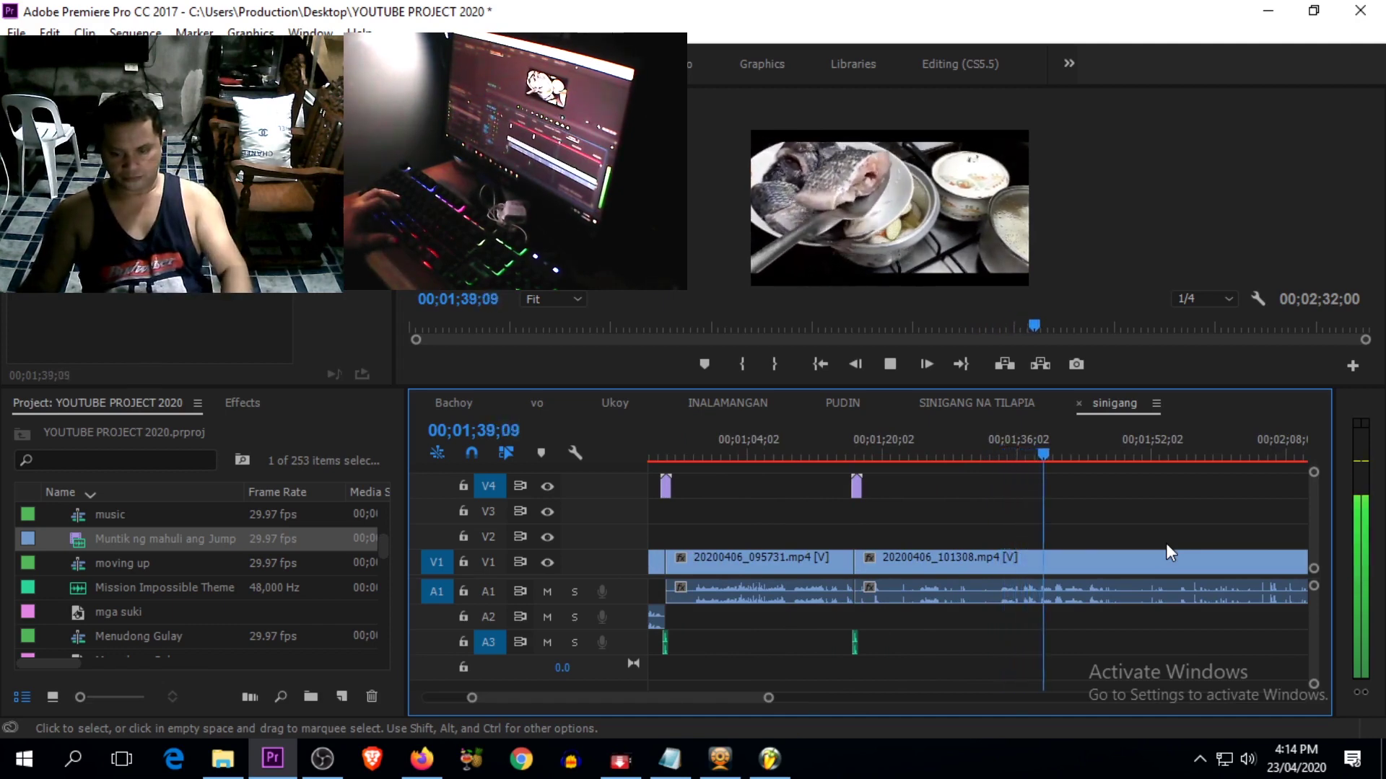
{"action": "scroll", "coordinate": [1166, 545], "scroll_direction": "down", "scroll_amount": 3, "text": "alt"}
{"action": "scroll", "coordinate": [1166, 542], "scroll_direction": "up", "scroll_amount": 3, "text": "alt"}
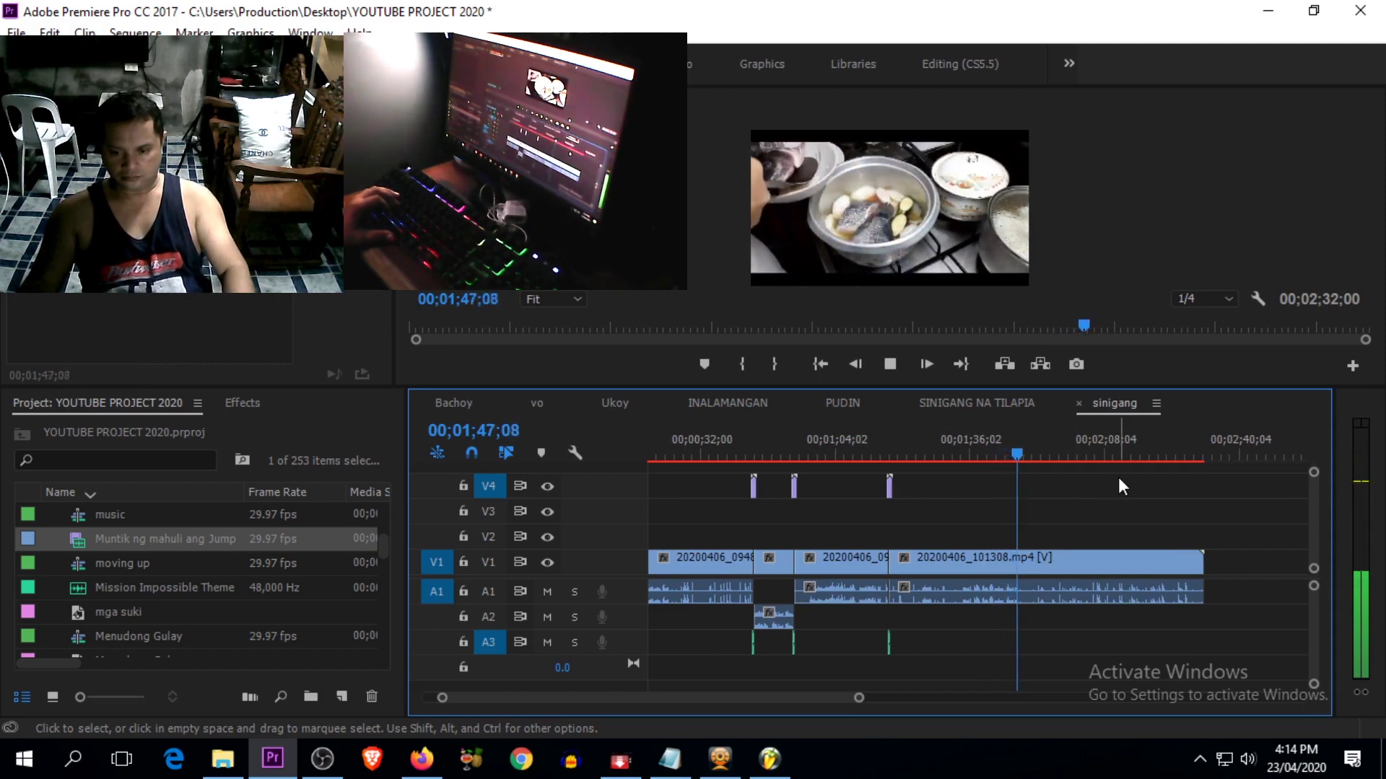
Step: Split 20200406_101308.mp4 at about 00;02;28;16 and delete the closing portion after the cut
{"action": "left_click_drag", "start_coordinate": [1041, 453], "coordinate": [1177, 464]}
{"action": "key", "text": "space"}
{"action": "key", "text": "="}
{"action": "key", "text": "="}
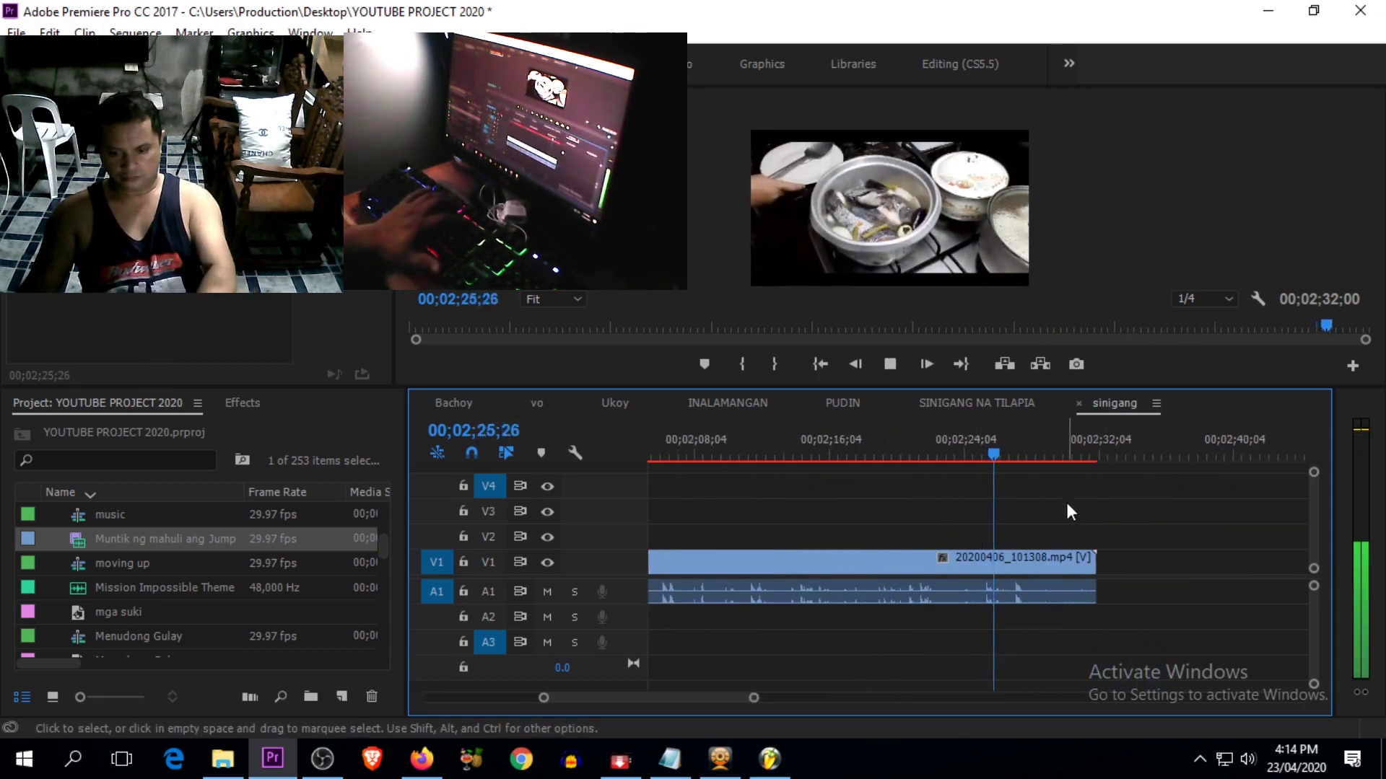
{"action": "left_click", "coordinate": [1015, 448]}
{"action": "key", "text": "space"}
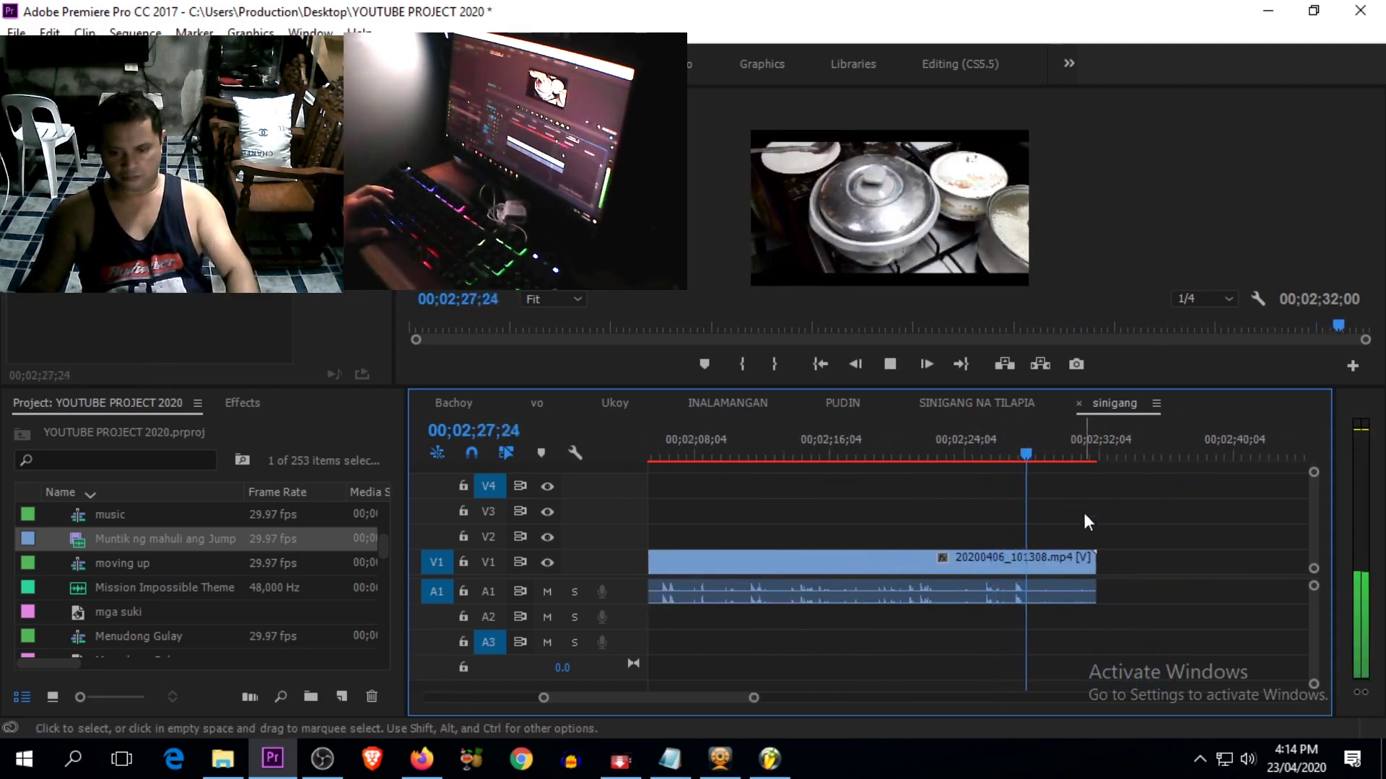
{"action": "key", "text": "space"}
{"action": "key", "text": "ctrl+k"}
{"action": "left_click", "coordinate": [1076, 567]}
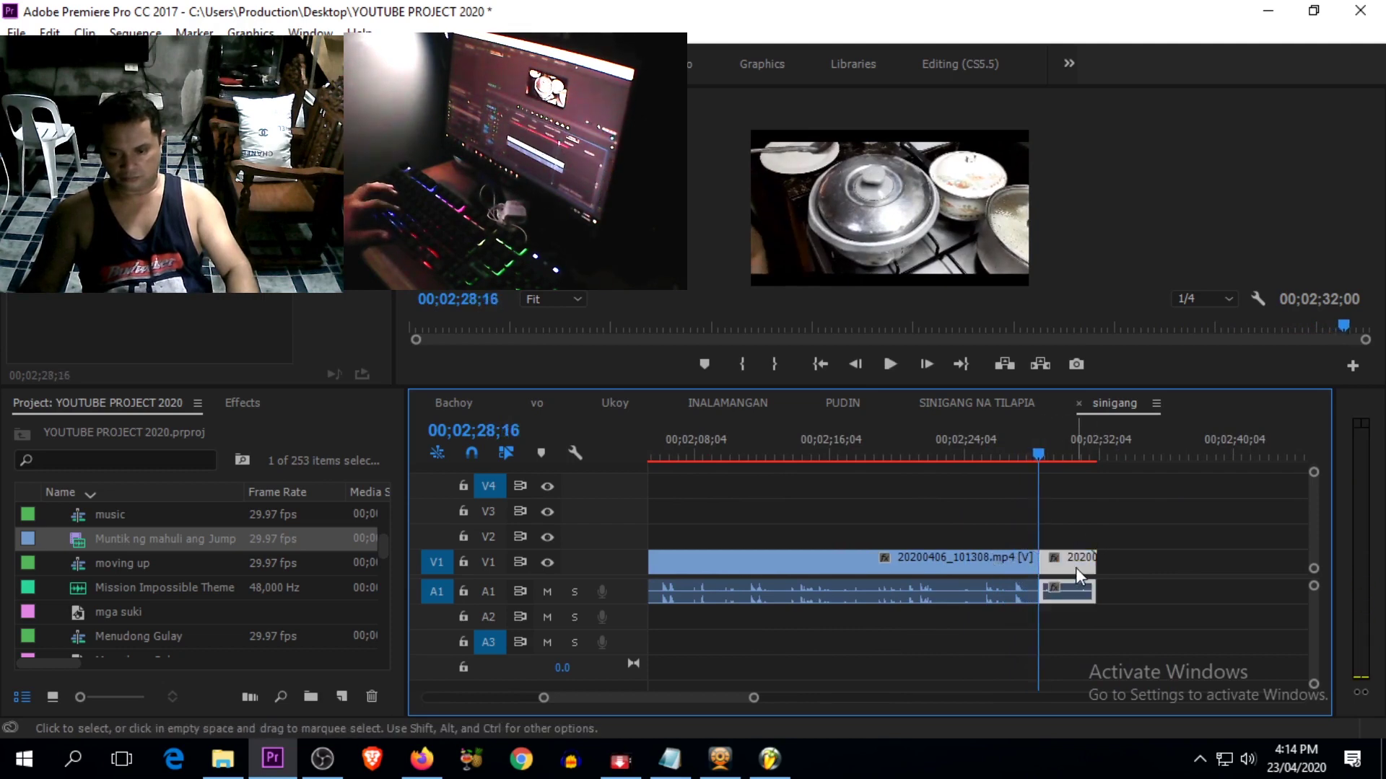
{"action": "key", "text": "Delete"}
Step: Copy the preceding Transition (7).mov with its sound effect and paste both at the end of 20200406_101308.mp4, at 00;02;28;16
{"action": "key", "text": "minus"}
{"action": "key", "text": "minus"}
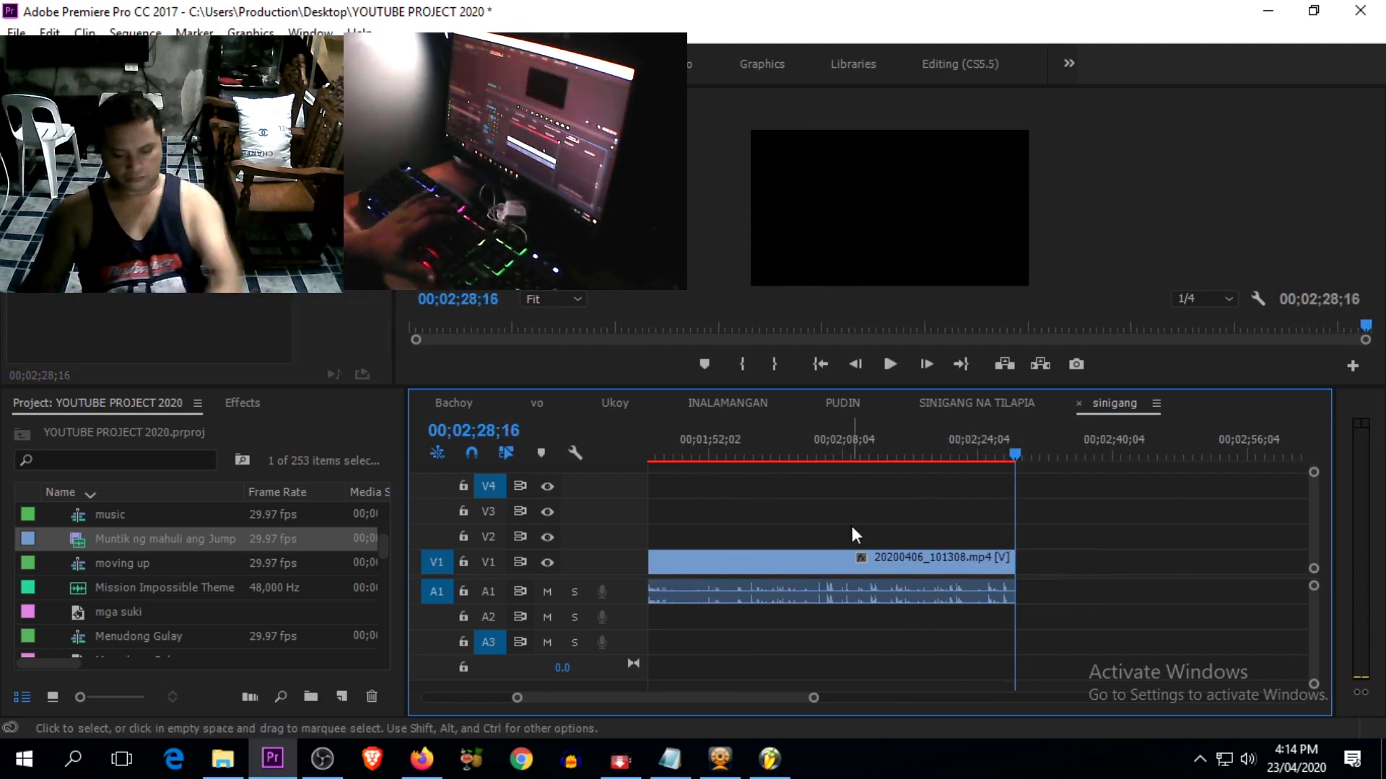
{"action": "left_click", "coordinate": [691, 487]}
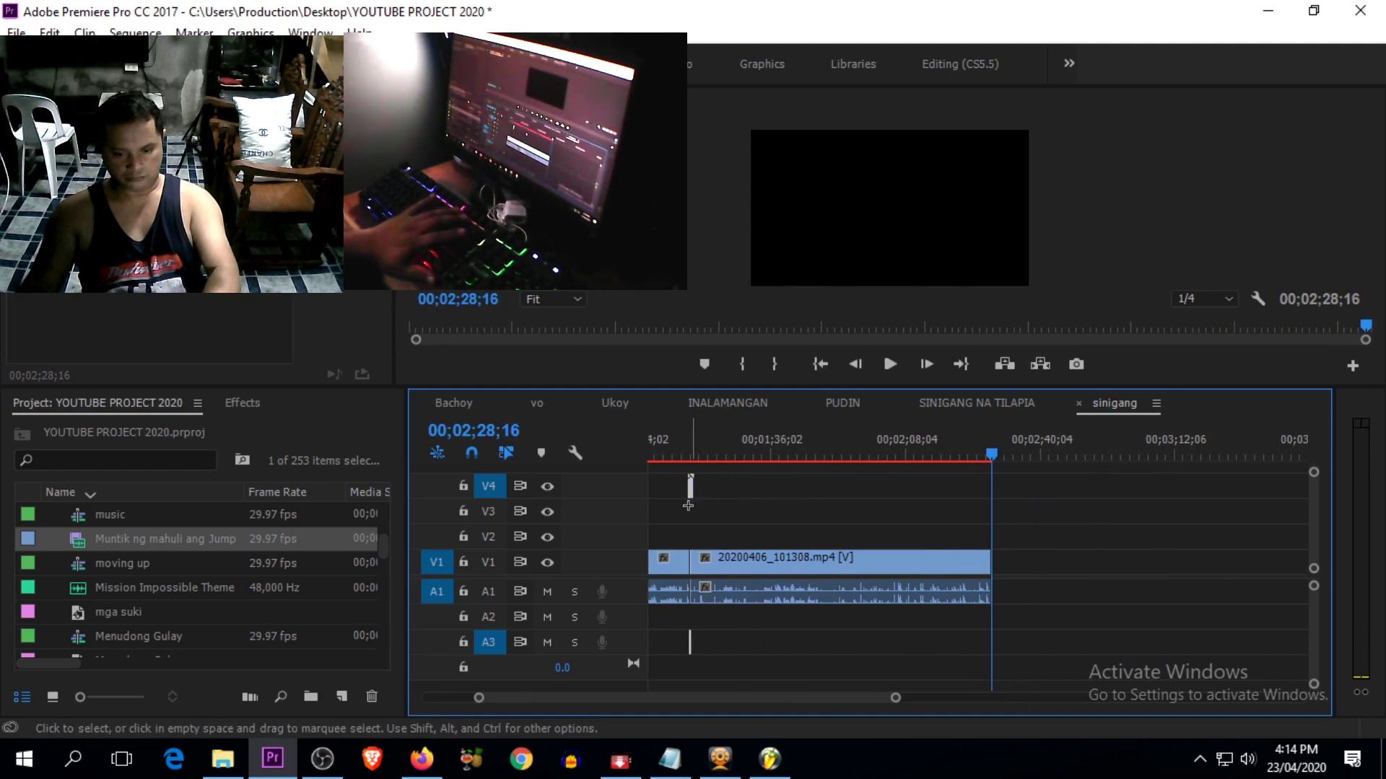
{"action": "key", "text": "ctrl+v"}
{"action": "key", "text": "equal"}
{"action": "key", "text": "equal"}
{"action": "key", "text": "equal"}
{"action": "key", "text": "equal"}
{"action": "left_click_drag", "start_coordinate": [997, 447], "coordinate": [886, 454]}
{"action": "key", "text": "equal"}
{"action": "key", "text": "equal"}
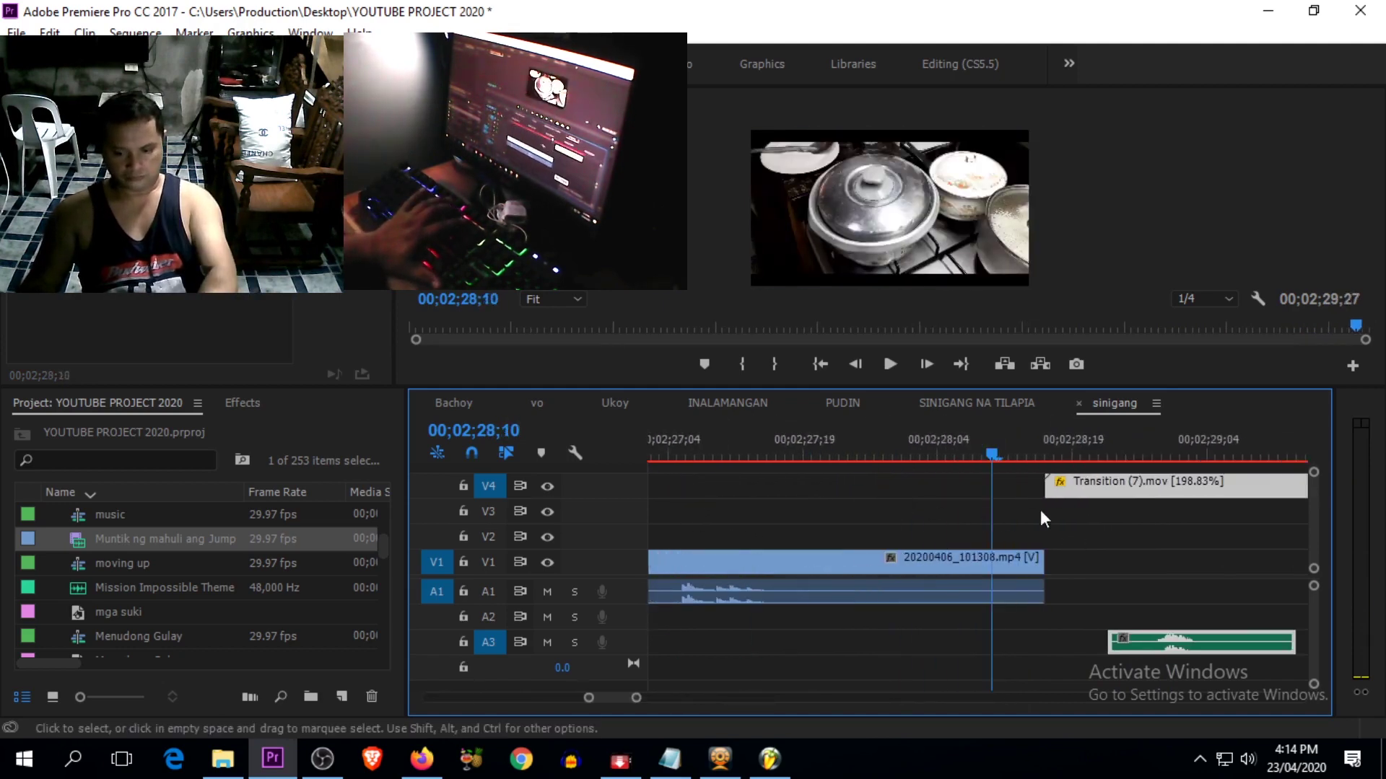
Step: Shift the pasted transition and sound effect about 11 frames earlier to overlap the end of 20200406_101308.mp4, and play the overlap
{"action": "left_click_drag", "start_coordinate": [1120, 491], "coordinate": [1030, 490]}
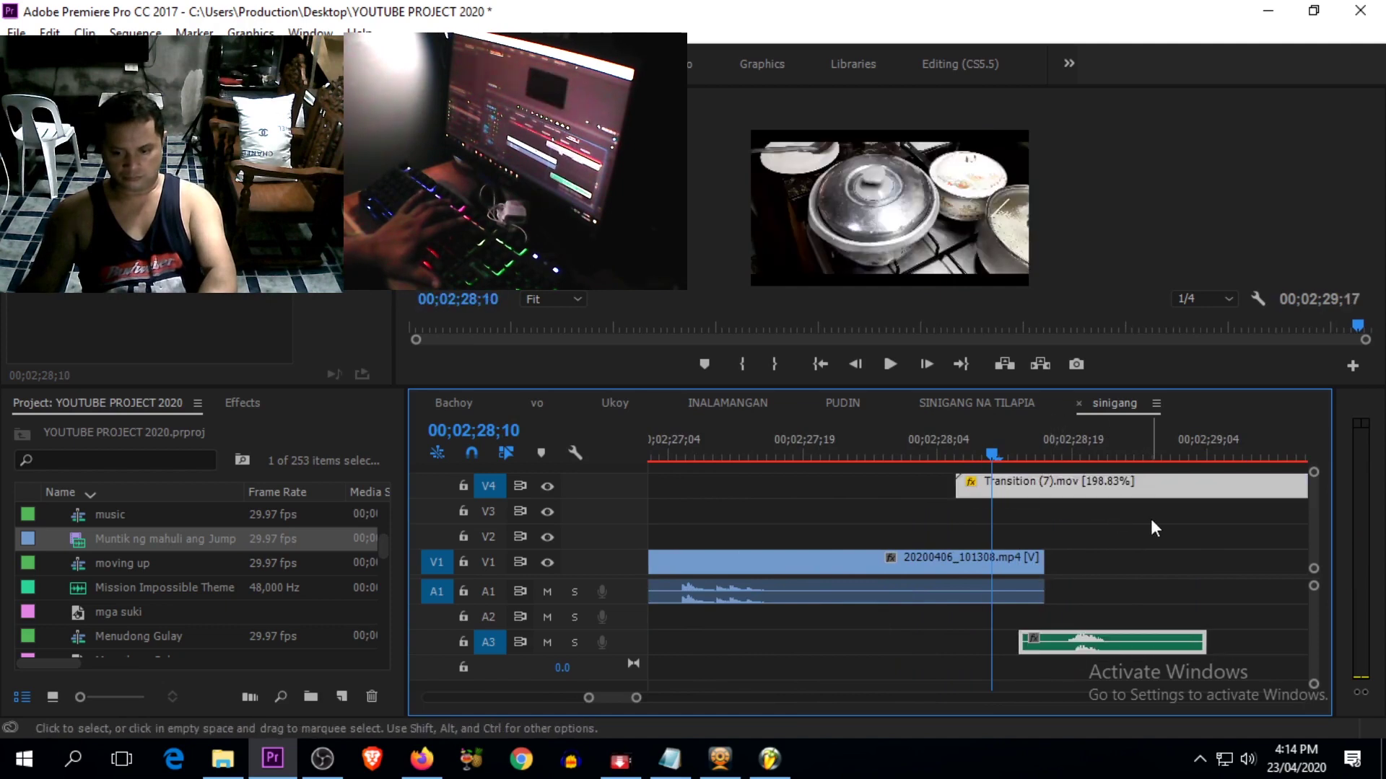
{"action": "left_click_drag", "start_coordinate": [960, 447], "coordinate": [950, 449]}
{"action": "left_click_drag", "start_coordinate": [1018, 490], "coordinate": [1011, 488]}
{"action": "key", "text": "space"}
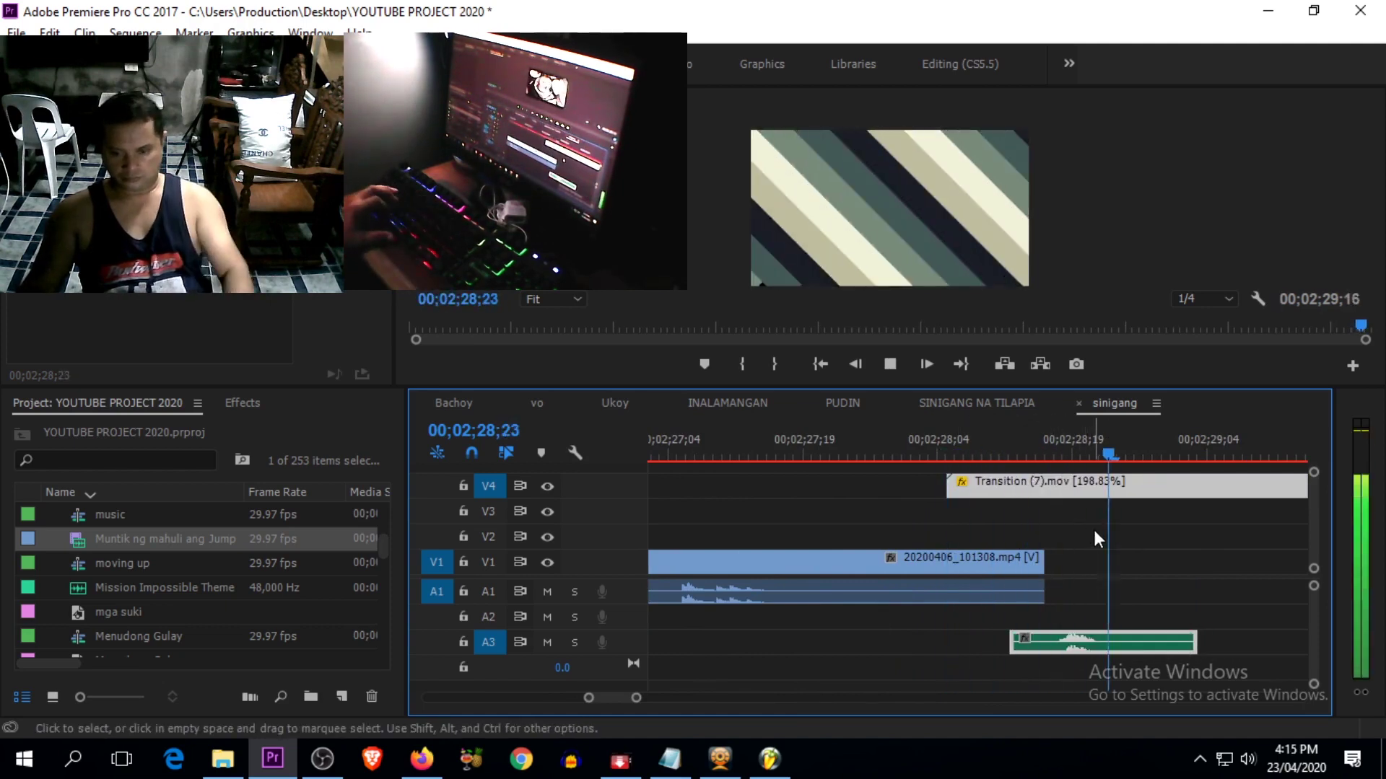
{"action": "key", "text": "minus"}
{"action": "key", "text": "minus"}
{"action": "key", "text": "minus"}
{"action": "key", "text": "minus"}
{"action": "key", "text": "minus"}
{"action": "key", "text": "minus"}
{"action": "key", "text": "minus"}
{"action": "key", "text": "minus"}
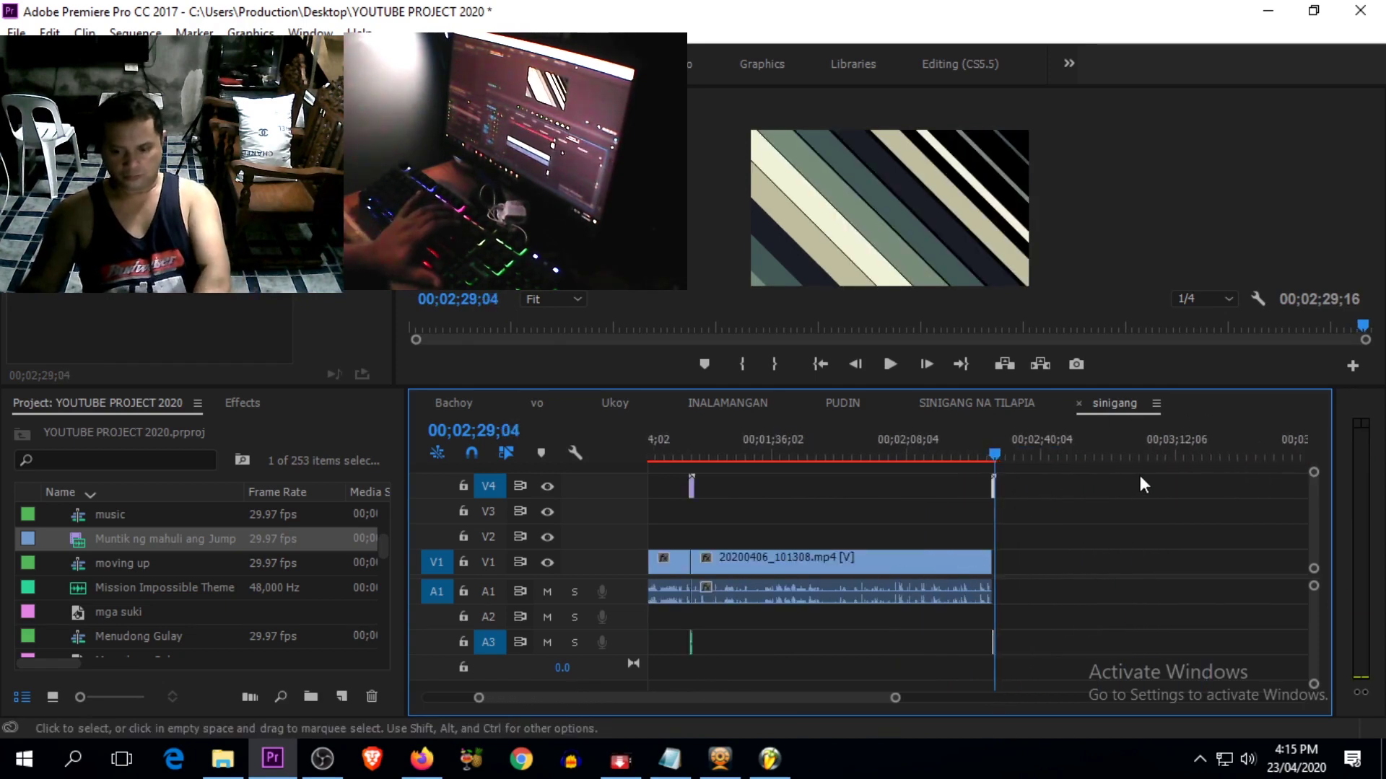
Step: In the SINIGANG NA TILAPIA sequence, split 20200406_102307.mp4 at about 00;08;53;28 and delete the opening portion before the cut
{"action": "left_click", "coordinate": [963, 405]}
{"action": "key", "text": "minus"}
{"action": "left_click_drag", "start_coordinate": [1053, 445], "coordinate": [1076, 461]}
{"action": "key", "text": "equal"}
{"action": "key", "text": "equal"}
{"action": "key", "text": "equal"}
{"action": "key", "text": "equal"}
{"action": "left_click_drag", "start_coordinate": [989, 445], "coordinate": [942, 456]}
{"action": "key", "text": "space"}
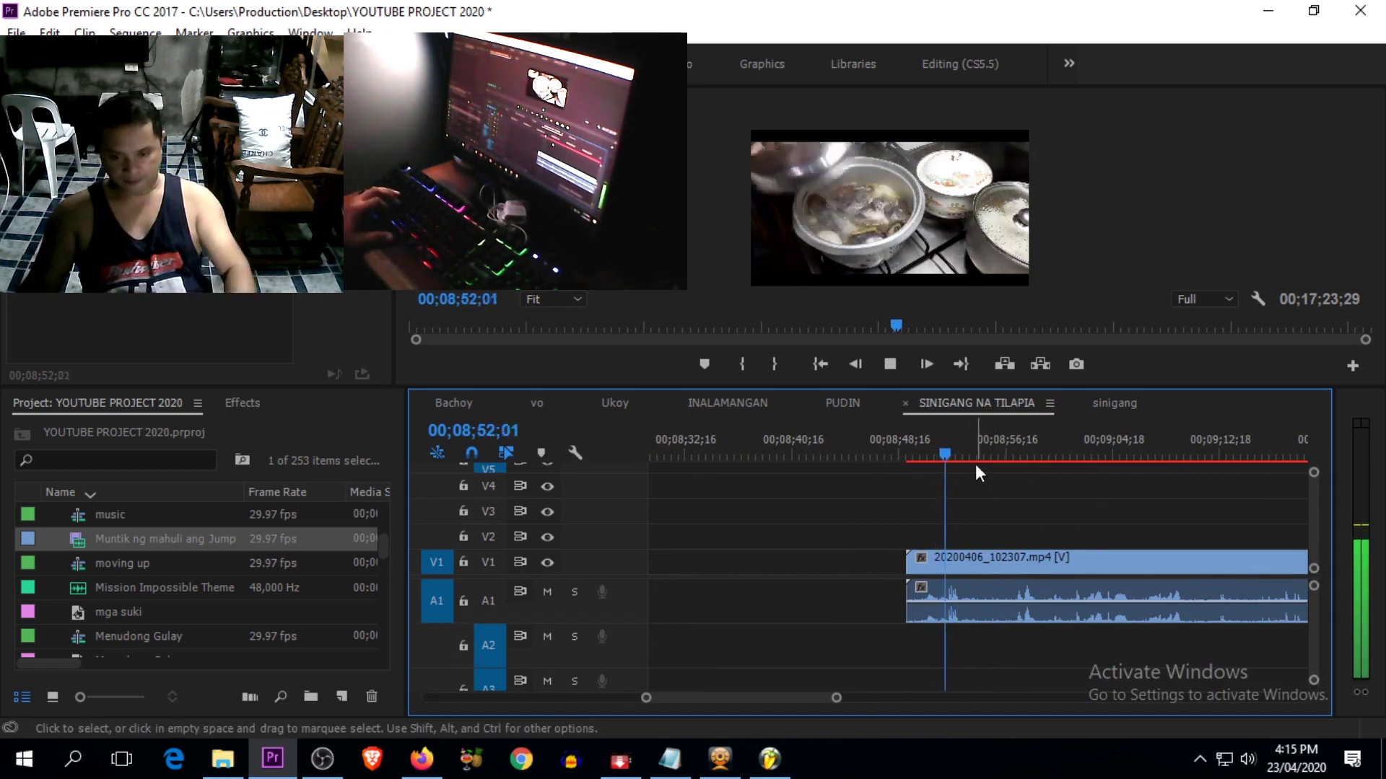
{"action": "mouse_move", "coordinate": [957, 453]}
{"action": "left_mouse_down"}
{"action": "mouse_move", "coordinate": [1125, 466]}
{"action": "mouse_move", "coordinate": [997, 489]}
{"action": "mouse_move", "coordinate": [973, 459]}
{"action": "left_mouse_up"}
{"action": "key", "text": "ctrl+k"}
{"action": "left_click", "coordinate": [938, 564]}
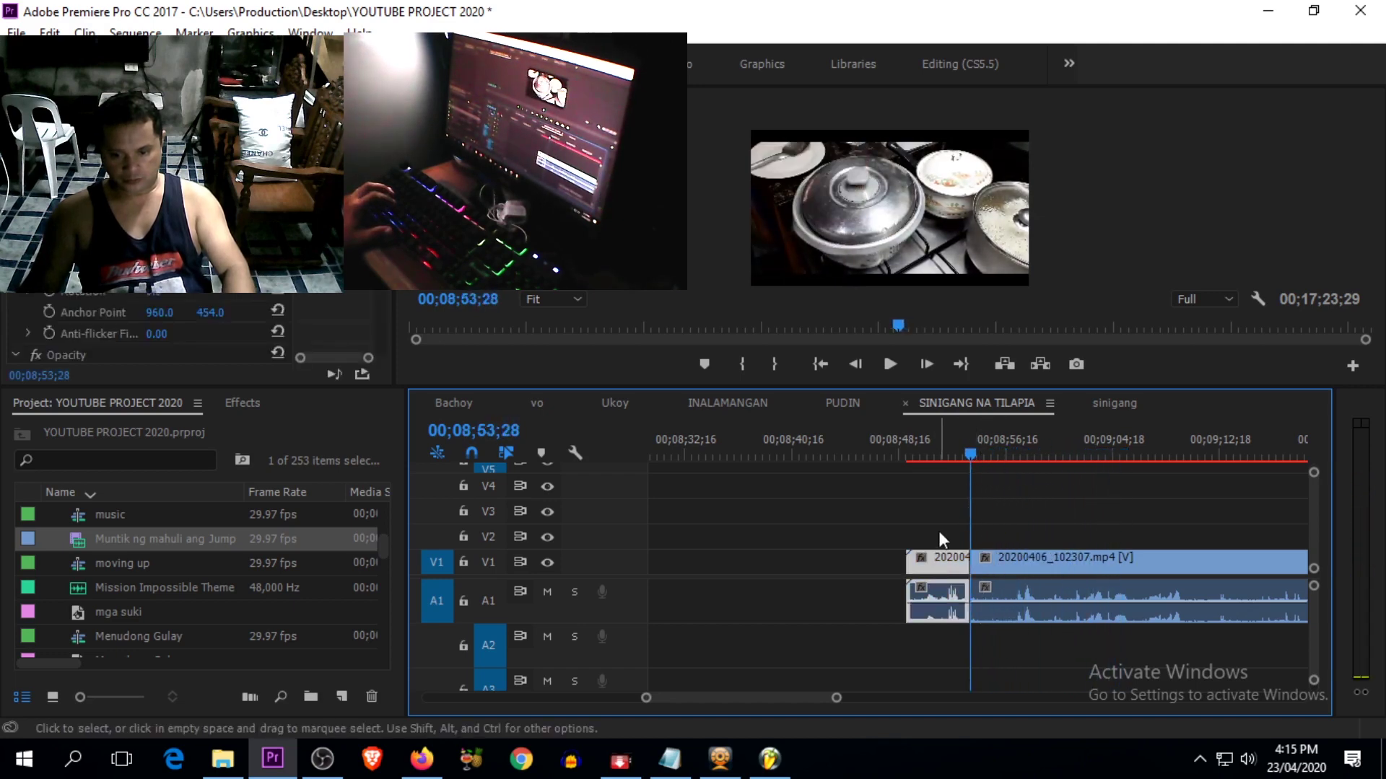
{"action": "key", "text": "Delete"}
Step: Play through 20200406_102307.mp4 and the beginning of 20200406_102354.mp4 to examine which footage to use
{"action": "key", "text": "space"}
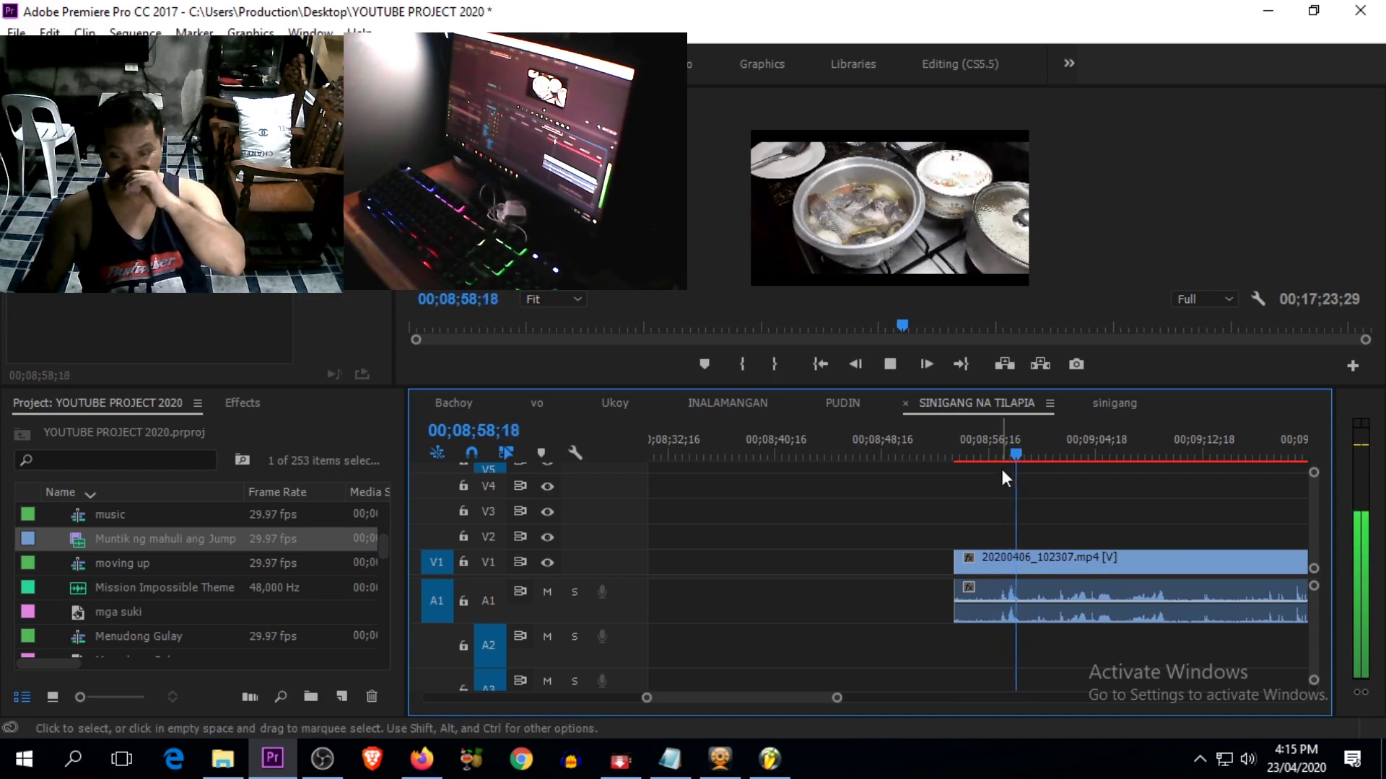
{"action": "key", "text": "space"}
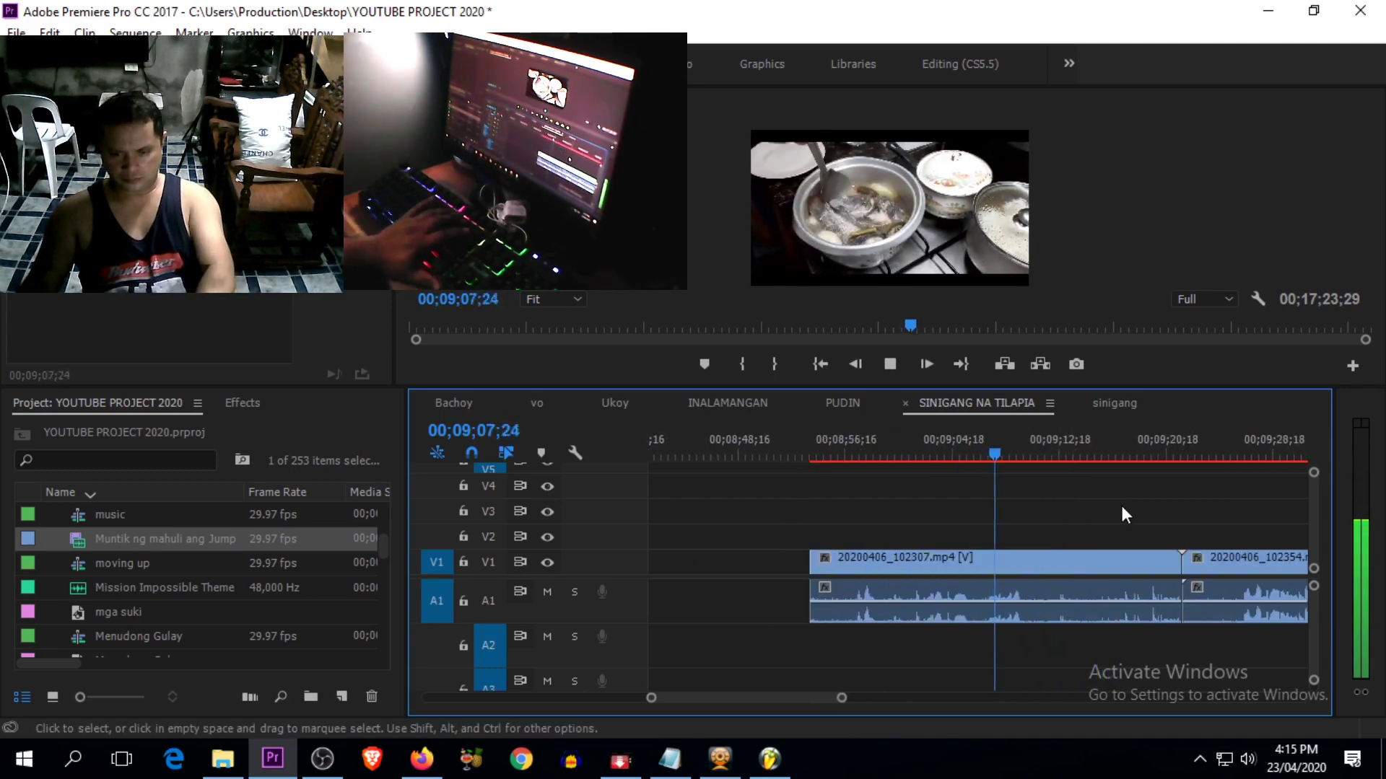
{"action": "key", "text": "equal"}
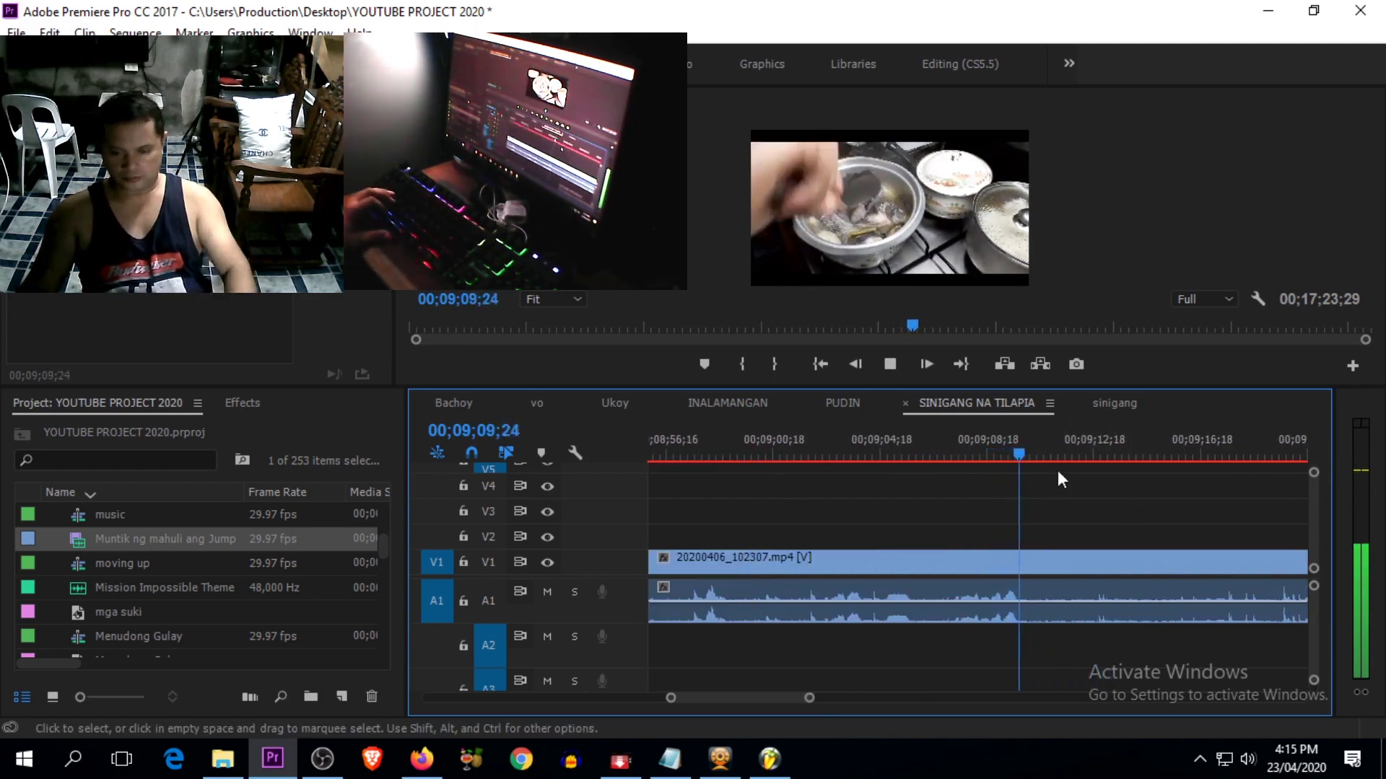
{"action": "left_click", "coordinate": [1149, 457]}
{"action": "key", "text": "space"}
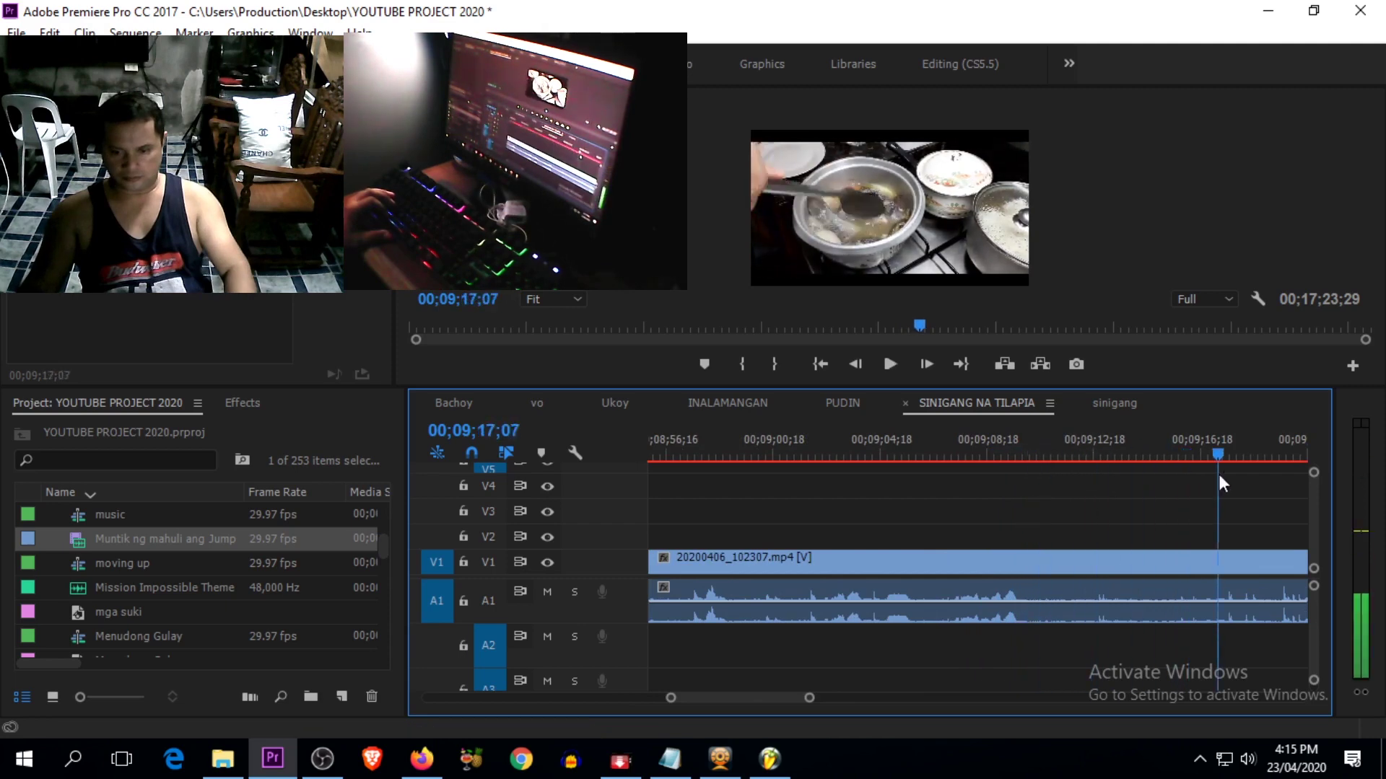
{"action": "key", "text": "minus"}
{"action": "key", "text": "minus"}
{"action": "key", "text": "equal"}
{"action": "left_click_drag", "start_coordinate": [1010, 454], "coordinate": [1136, 461]}
{"action": "key", "text": "space"}
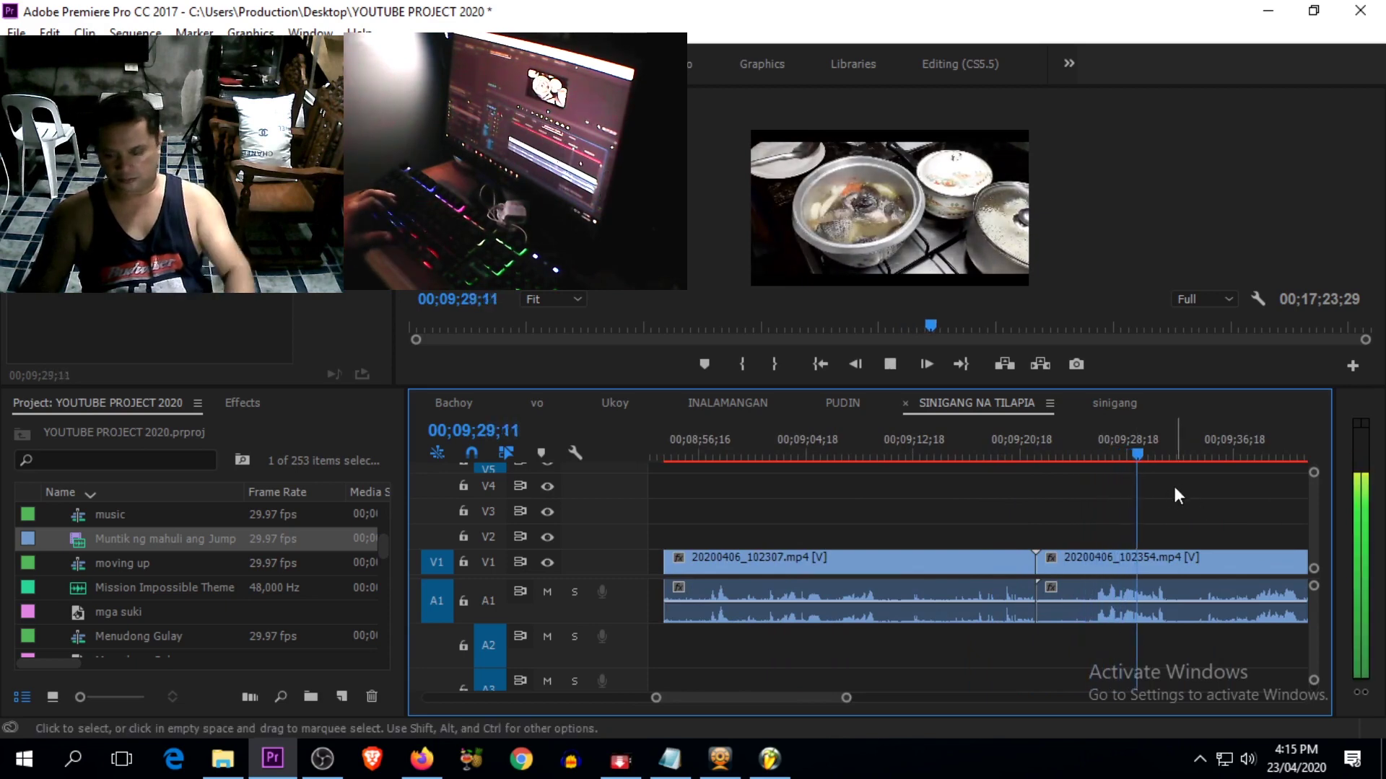
{"action": "left_click", "coordinate": [1120, 453]}
{"action": "left_click_drag", "start_coordinate": [1119, 453], "coordinate": [1092, 454]}
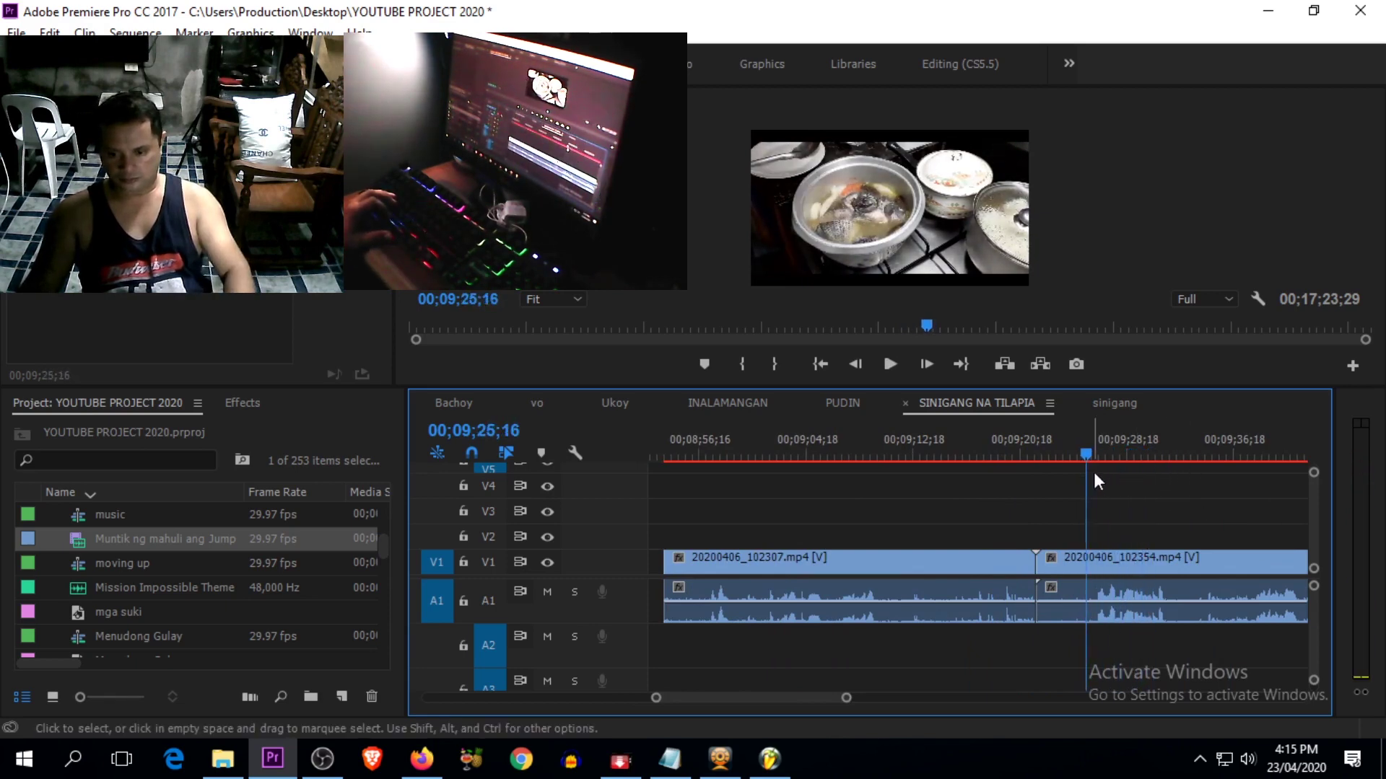
{"action": "key", "text": "space"}
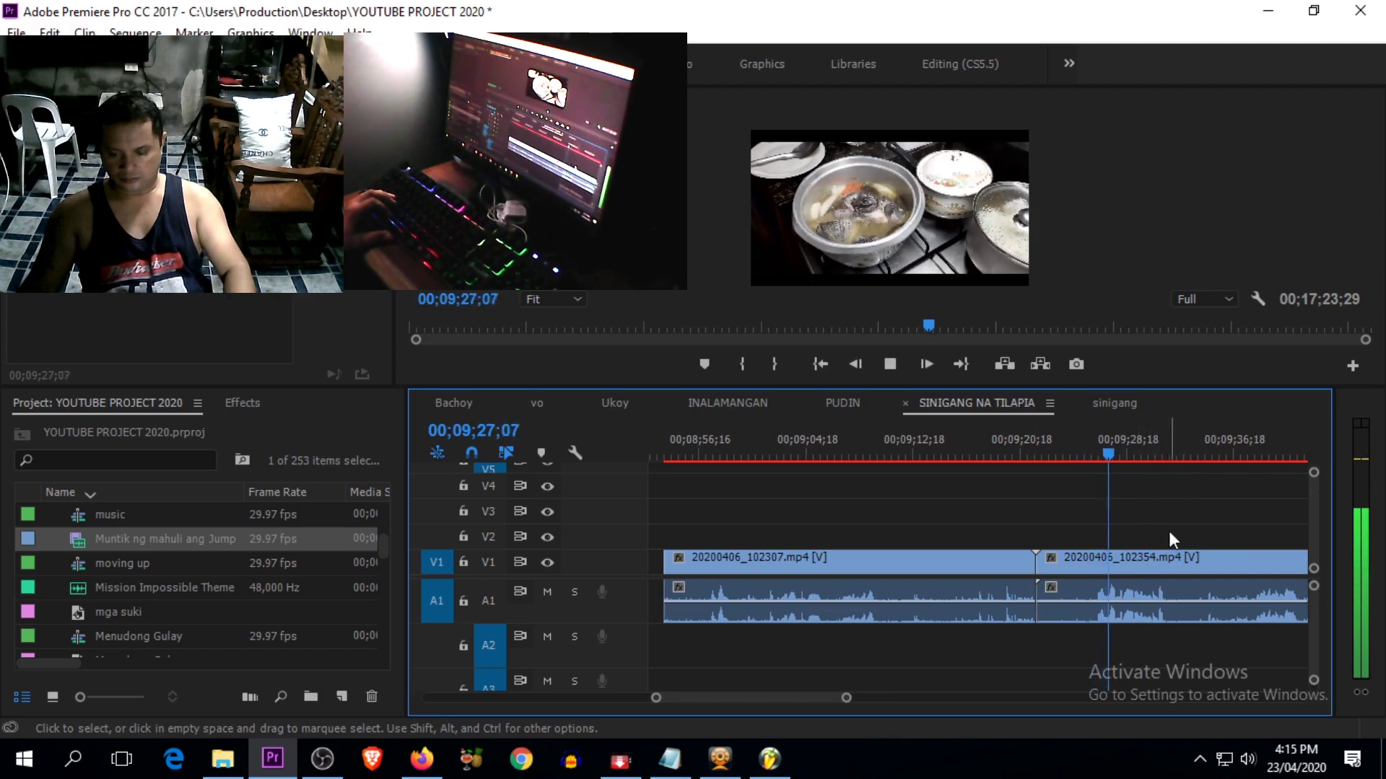
Step: Split 20200406_102354.mp4 shortly after its beginning, at about 00;09;24;00
{"action": "left_click_drag", "start_coordinate": [1123, 454], "coordinate": [1288, 482]}
{"action": "key", "text": "c"}
{"action": "left_click", "coordinate": [1065, 561]}
{"action": "key", "text": "v"}
Step: Scrub through the long portion of 20200406_102354.mp4 after the split and cut it out of the SINIGANG NA TILAPIA sequence
{"action": "left_click", "coordinate": [1078, 560]}
{"action": "key", "text": "space"}
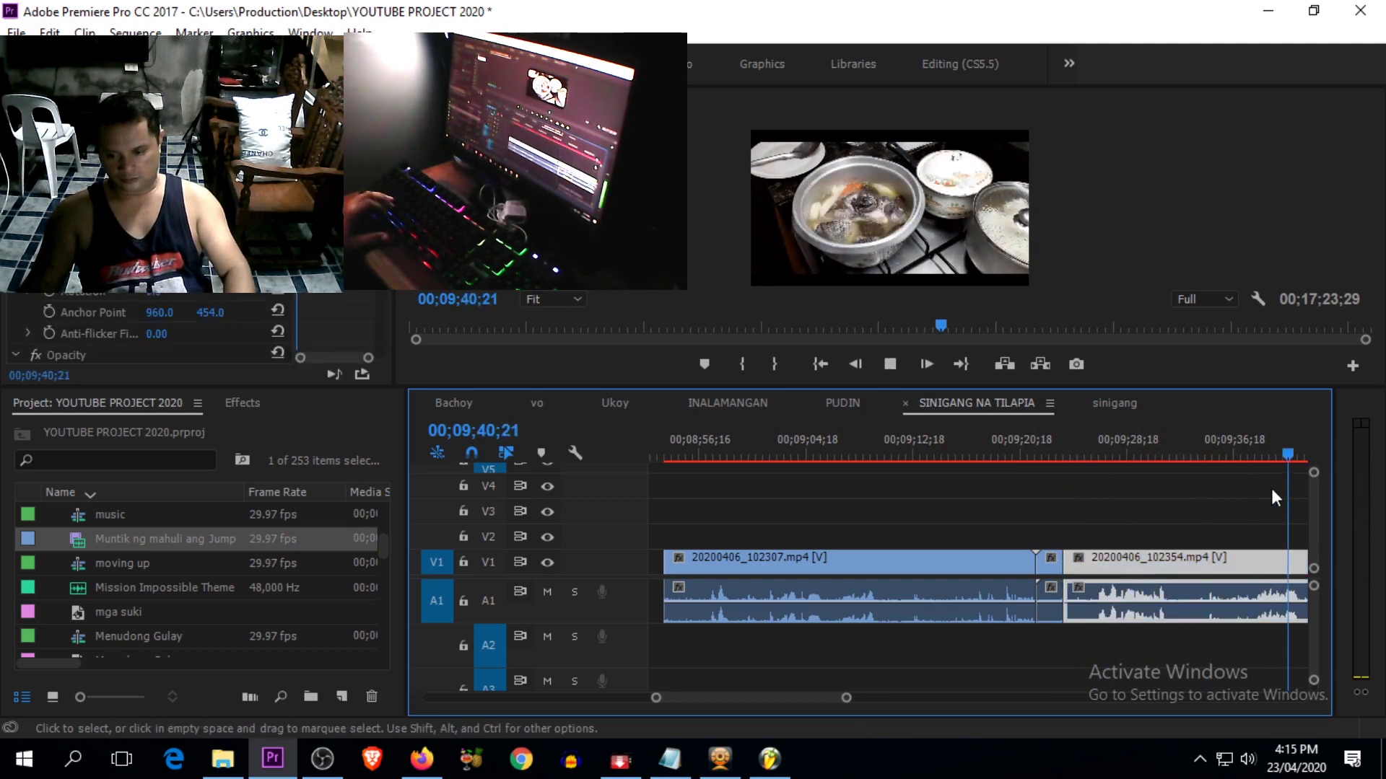
{"action": "key", "text": "minus"}
{"action": "key", "text": "minus"}
{"action": "left_click_drag", "start_coordinate": [1072, 453], "coordinate": [1285, 475]}
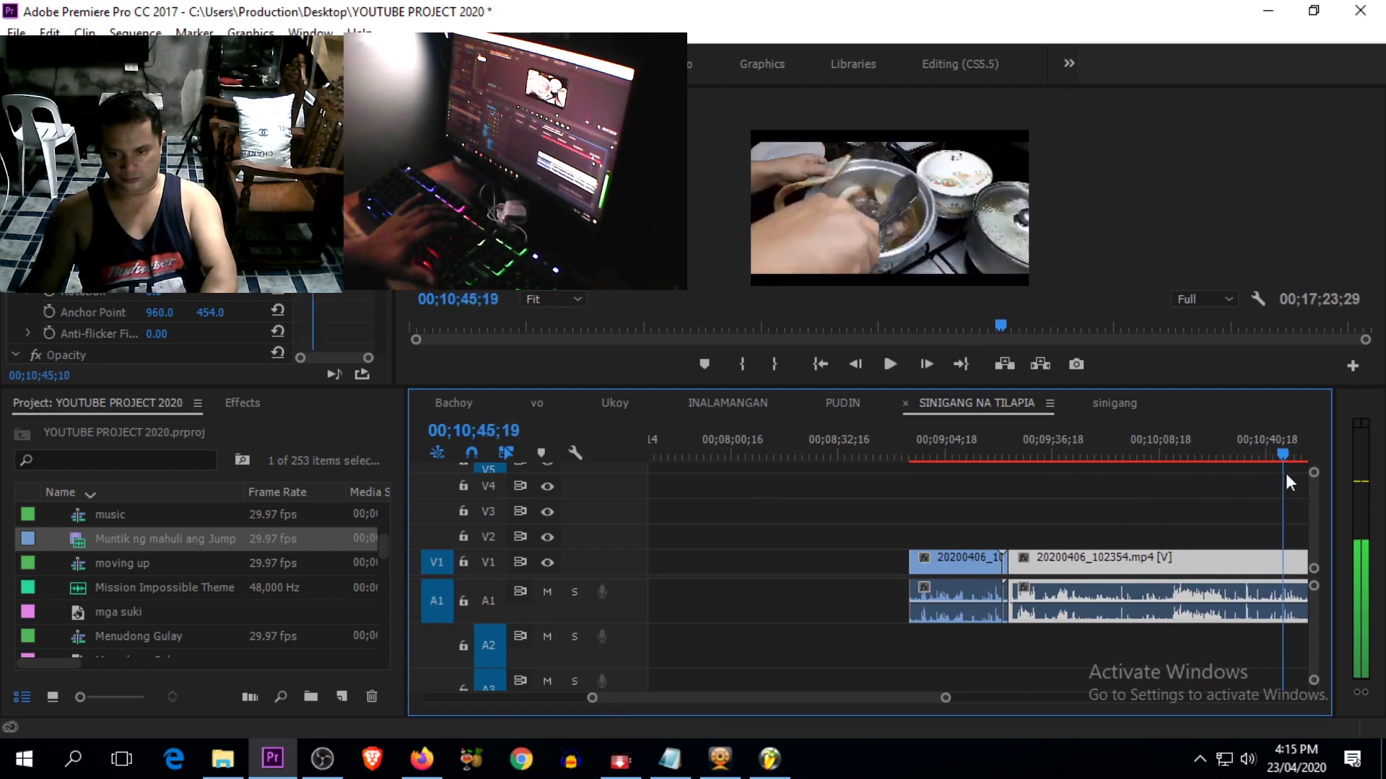
{"action": "key", "text": "minus"}
{"action": "left_click_drag", "start_coordinate": [1140, 452], "coordinate": [1263, 462]}
{"action": "key", "text": "minus"}
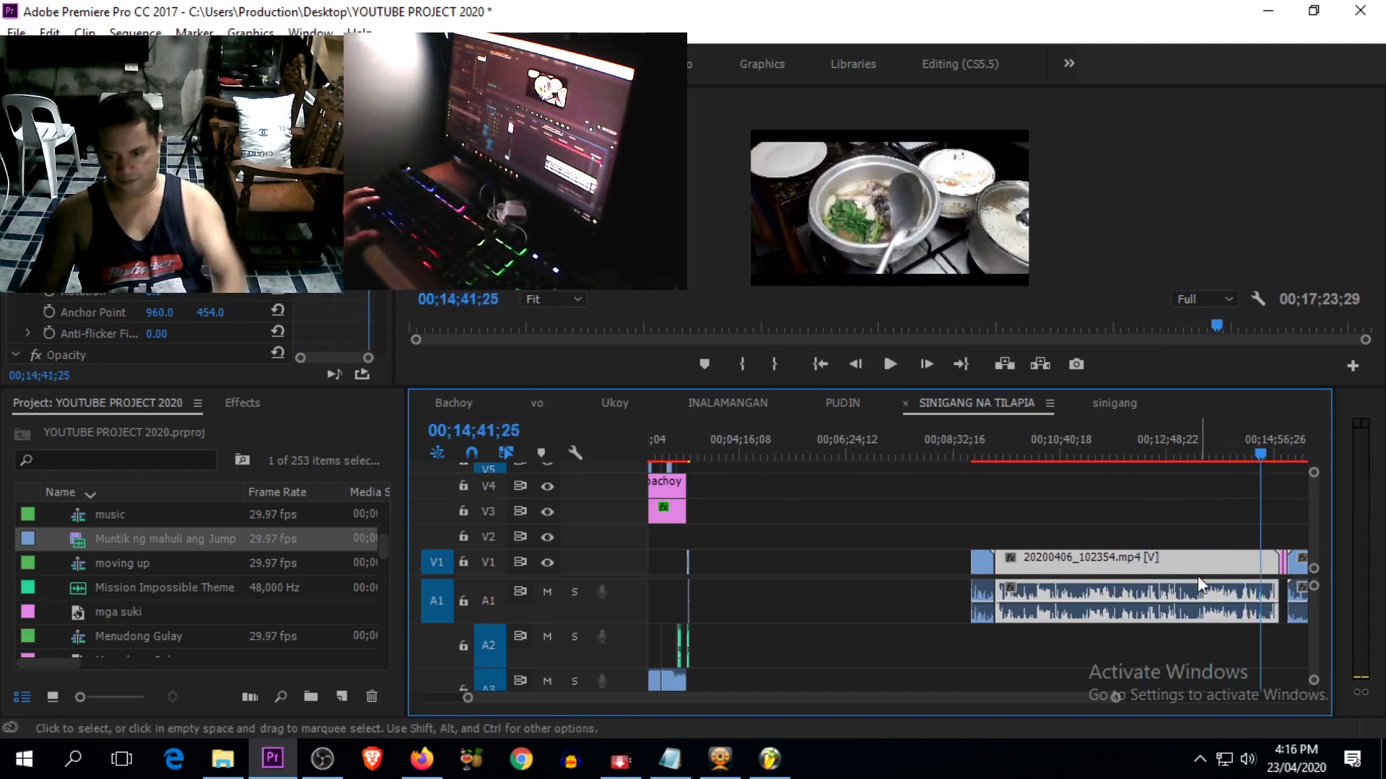
{"action": "key", "text": "Delete"}
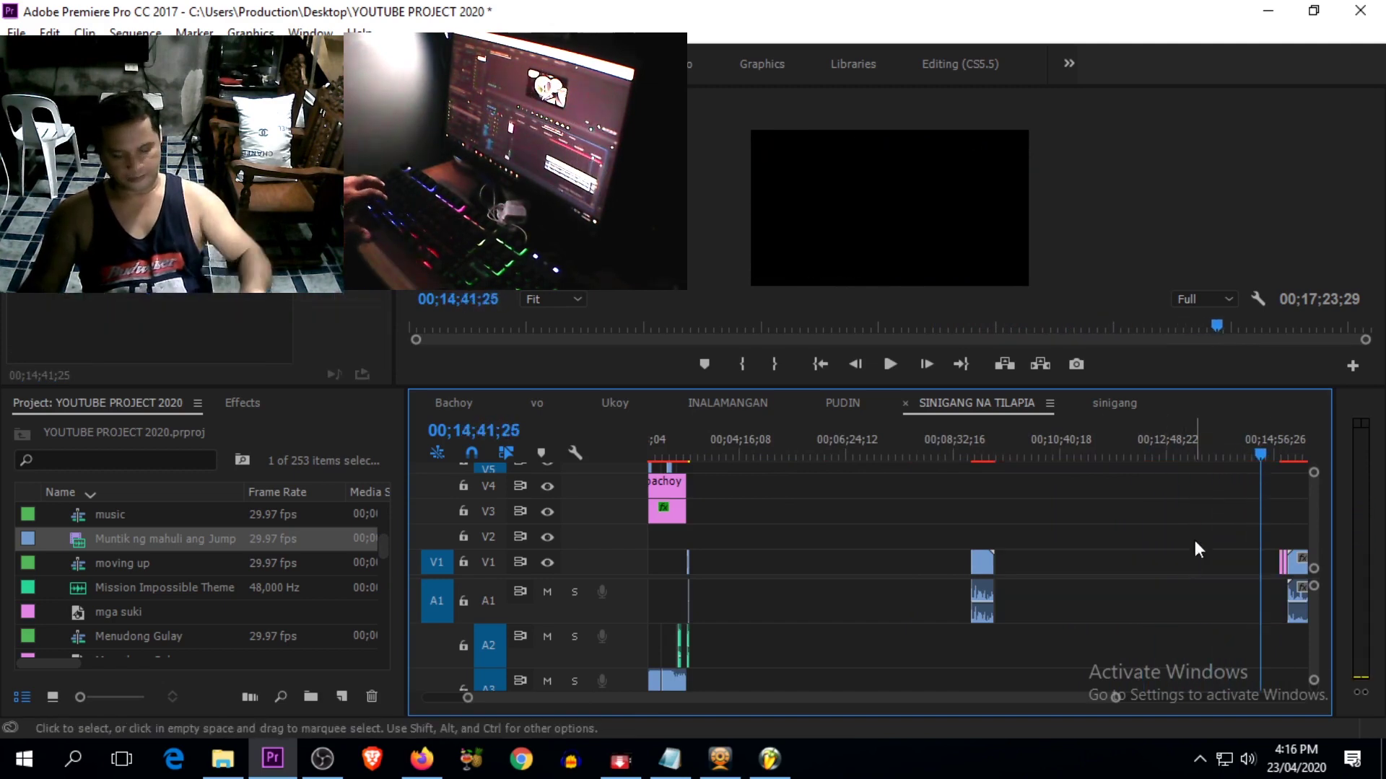
Step: Paste the cut portion of 20200406_102354.mp4 into the sinigang sequence after the last transition
{"action": "left_click", "coordinate": [1112, 406]}
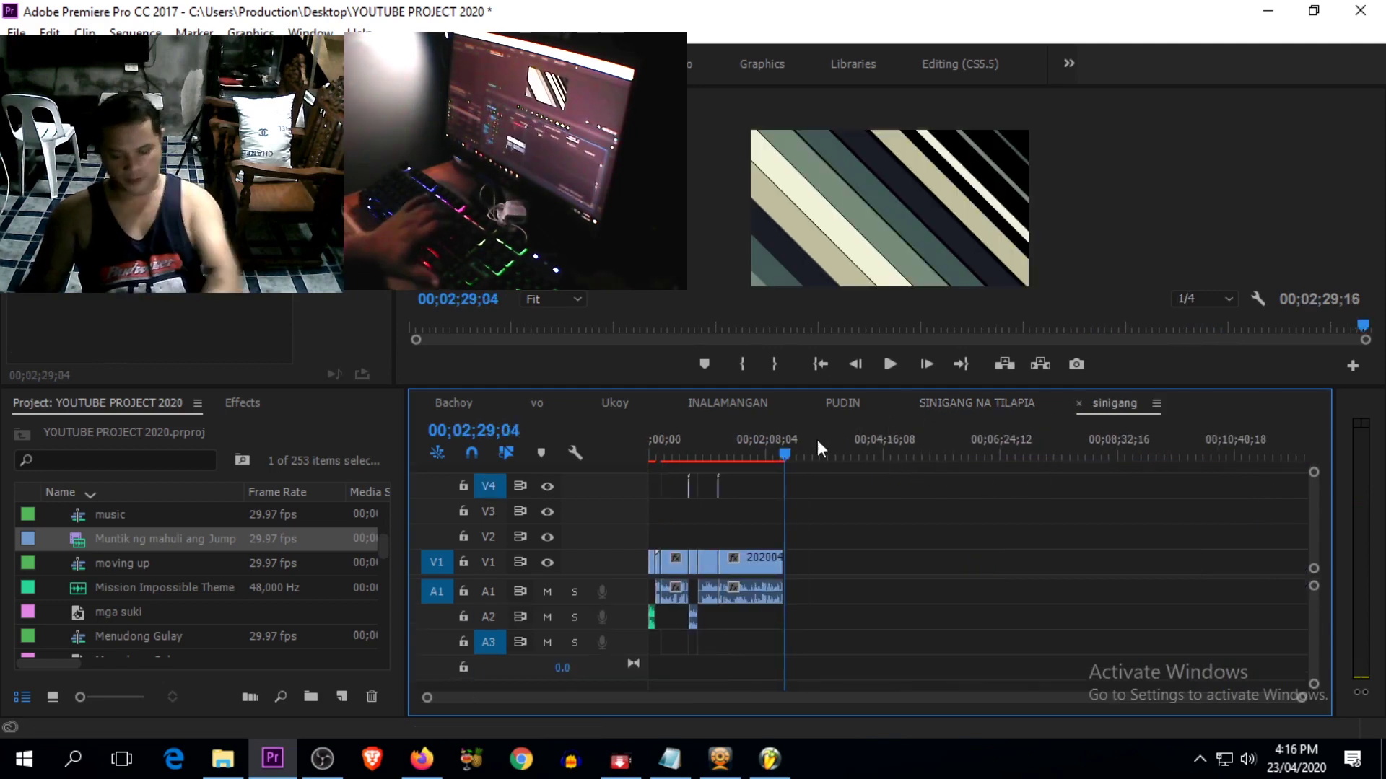
{"action": "key", "text": "equal"}
{"action": "key", "text": "equal"}
{"action": "left_click_drag", "start_coordinate": [999, 455], "coordinate": [1016, 458]}
{"action": "key", "text": "ctrl+v"}
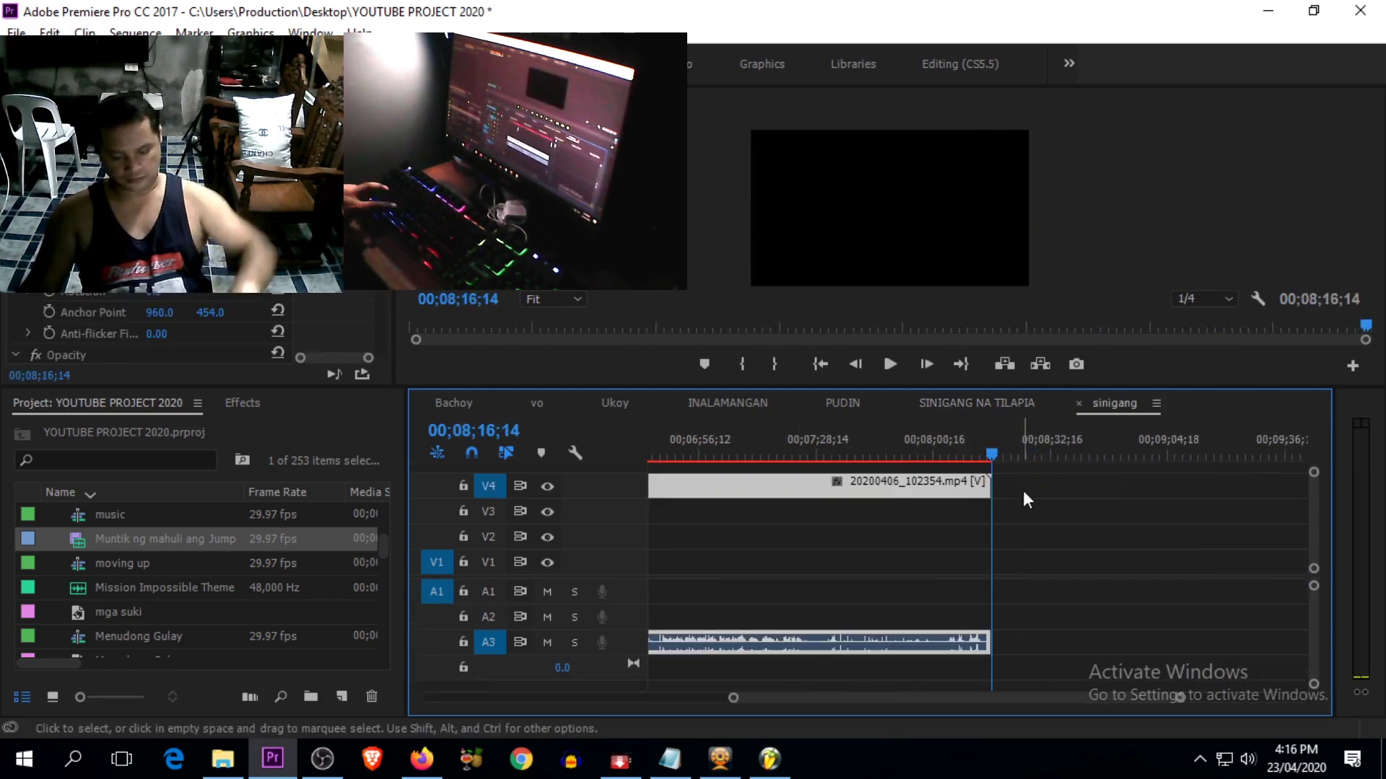
Step: Move the pasted 20200406_102354.mp4 to V1 and A1 and join it to the end of 20200406_101308.mp4
{"action": "key", "text": "minus"}
{"action": "key", "text": "minus"}
{"action": "key", "text": "minus"}
{"action": "left_click_drag", "start_coordinate": [918, 459], "coordinate": [768, 473]}
{"action": "key", "text": "equal"}
{"action": "key", "text": "equal"}
{"action": "left_click_drag", "start_coordinate": [986, 487], "coordinate": [802, 567]}
Step: Play the transition between 20200406_101308.mp4 and 20200406_102354.mp4 to check the join
{"action": "left_click", "coordinate": [923, 458]}
{"action": "key", "text": "equal"}
{"action": "key", "text": "equal"}
{"action": "key", "text": "equal"}
{"action": "left_click", "coordinate": [744, 456]}
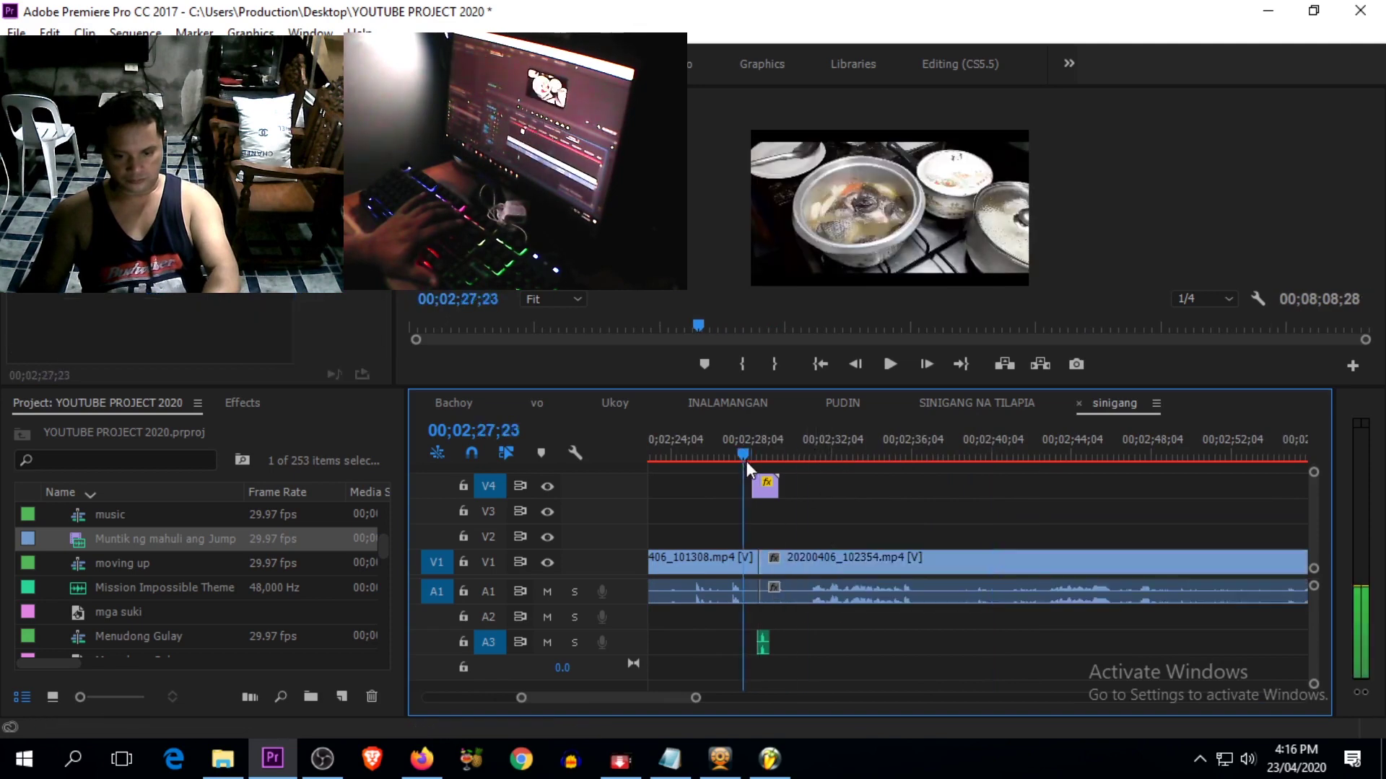
{"action": "left_click_drag", "start_coordinate": [747, 460], "coordinate": [734, 460]}
{"action": "key", "text": "space"}
{"action": "key", "text": "equal"}
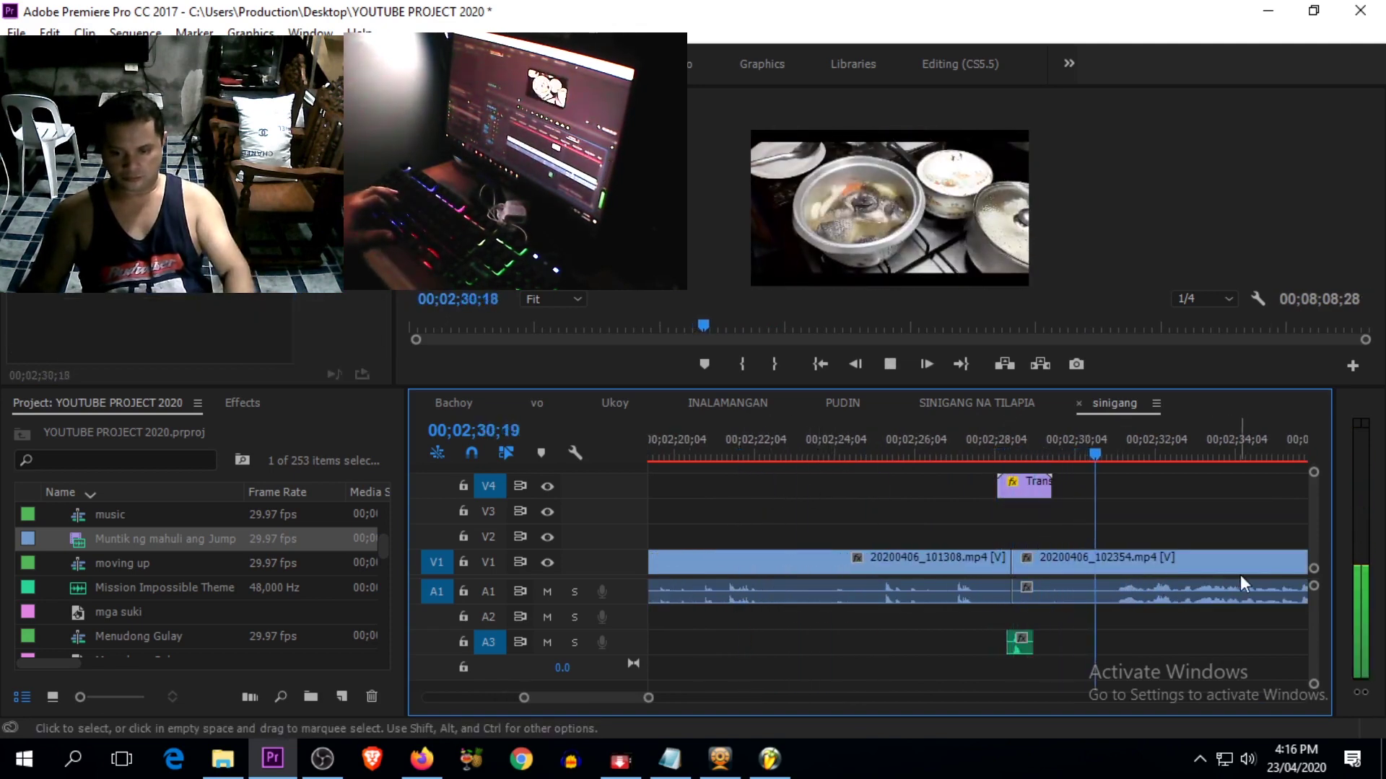
Step: Play on through 20200406_102354.mp4 after the transition to examine where the usable cooking part ends
{"action": "key", "text": "minus"}
{"action": "key", "text": "minus"}
{"action": "key", "text": "minus"}
{"action": "key", "text": "minus"}
{"action": "key", "text": "minus"}
{"action": "key", "text": "equal"}
{"action": "key", "text": "equal"}
{"action": "key", "text": "equal"}
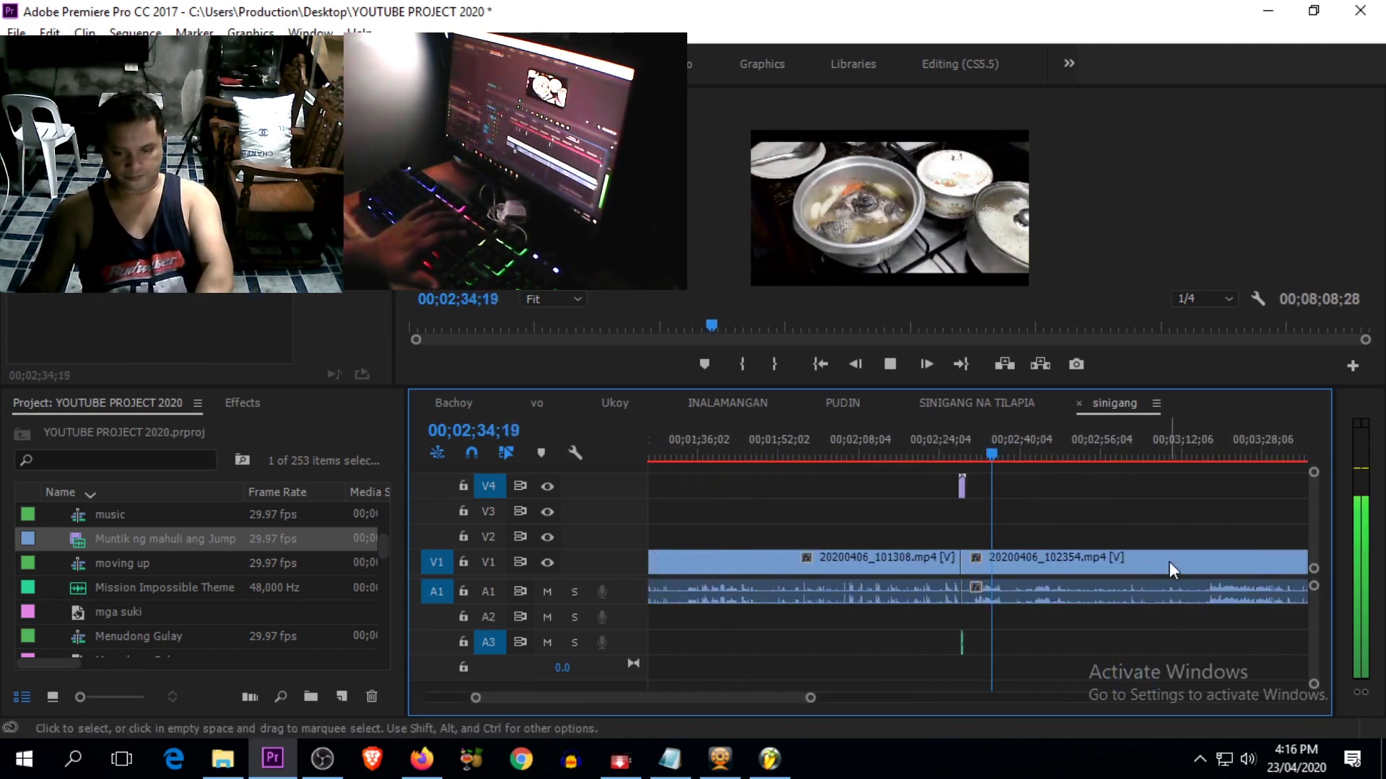
{"action": "key", "text": "equal"}
{"action": "key", "text": "minus"}
{"action": "key", "text": "minus"}
{"action": "key", "text": "equal"}
{"action": "key", "text": "equal"}
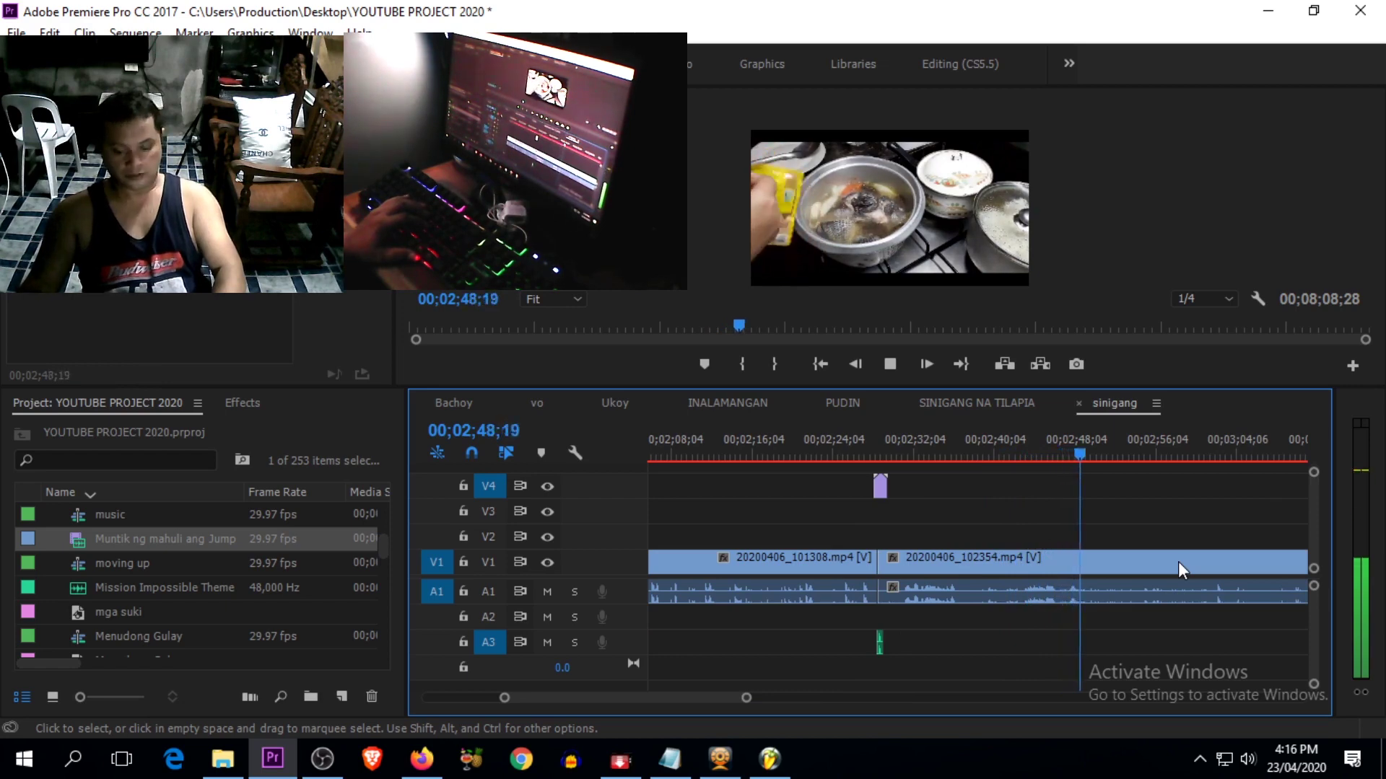
{"action": "key", "text": "minus"}
{"action": "key", "text": "minus"}
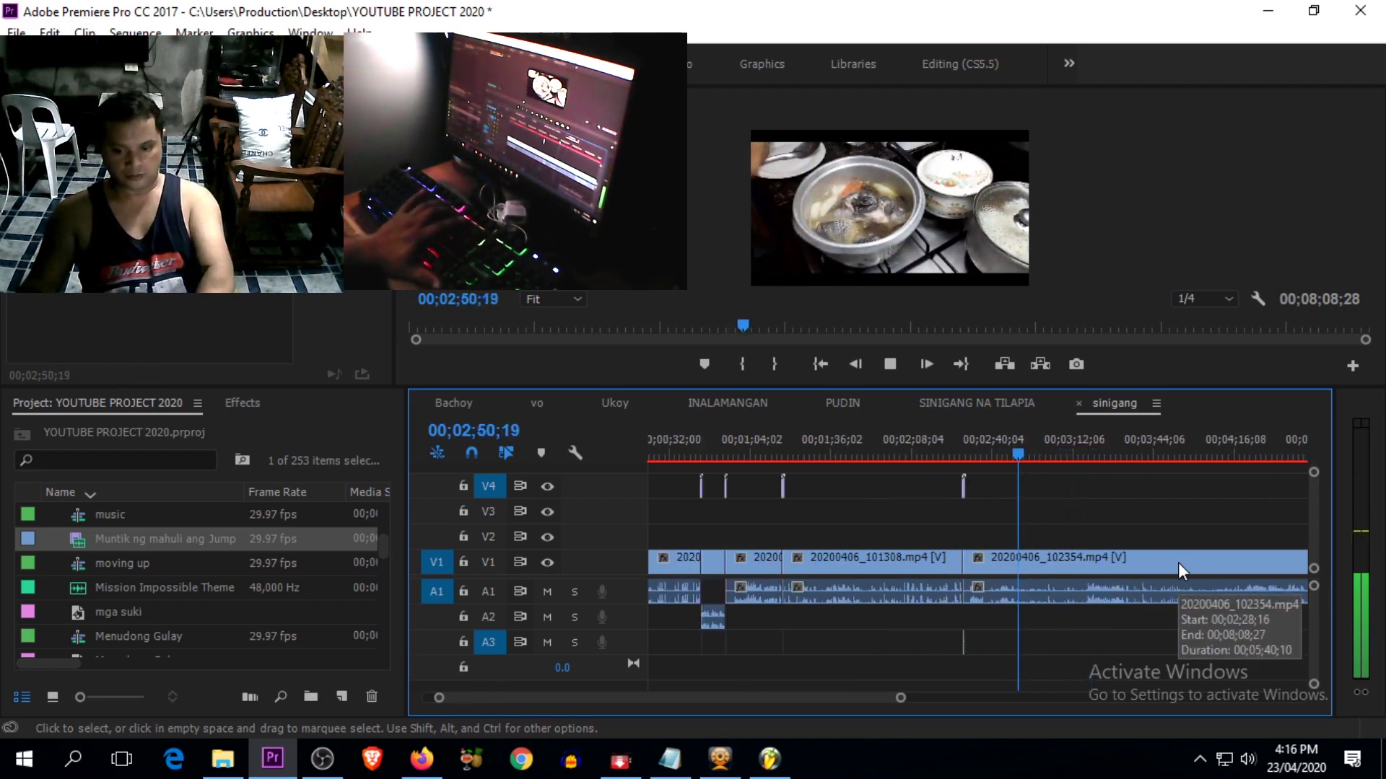
{"action": "key", "text": "equal"}
{"action": "key", "text": "equal"}
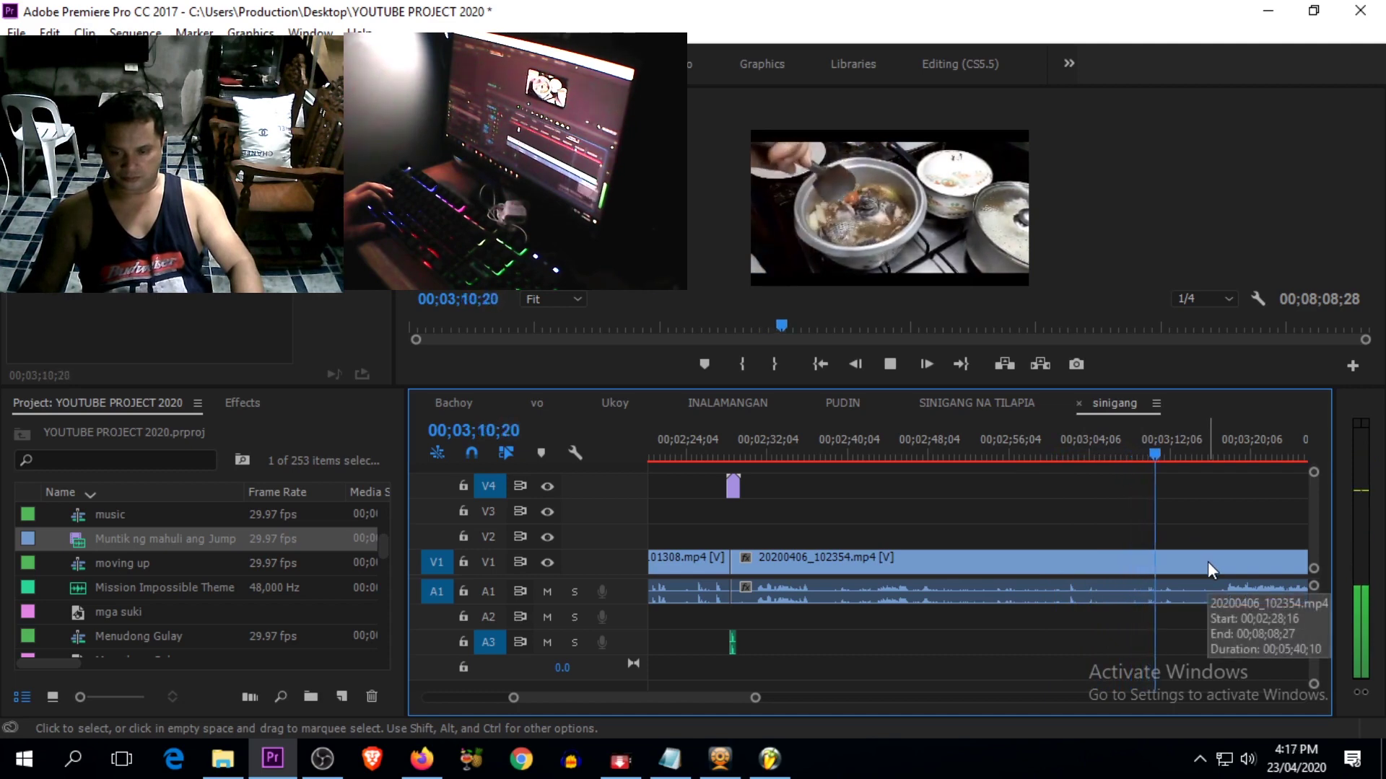
{"action": "key", "text": "minus"}
{"action": "key", "text": "minus"}
{"action": "key", "text": "equal"}
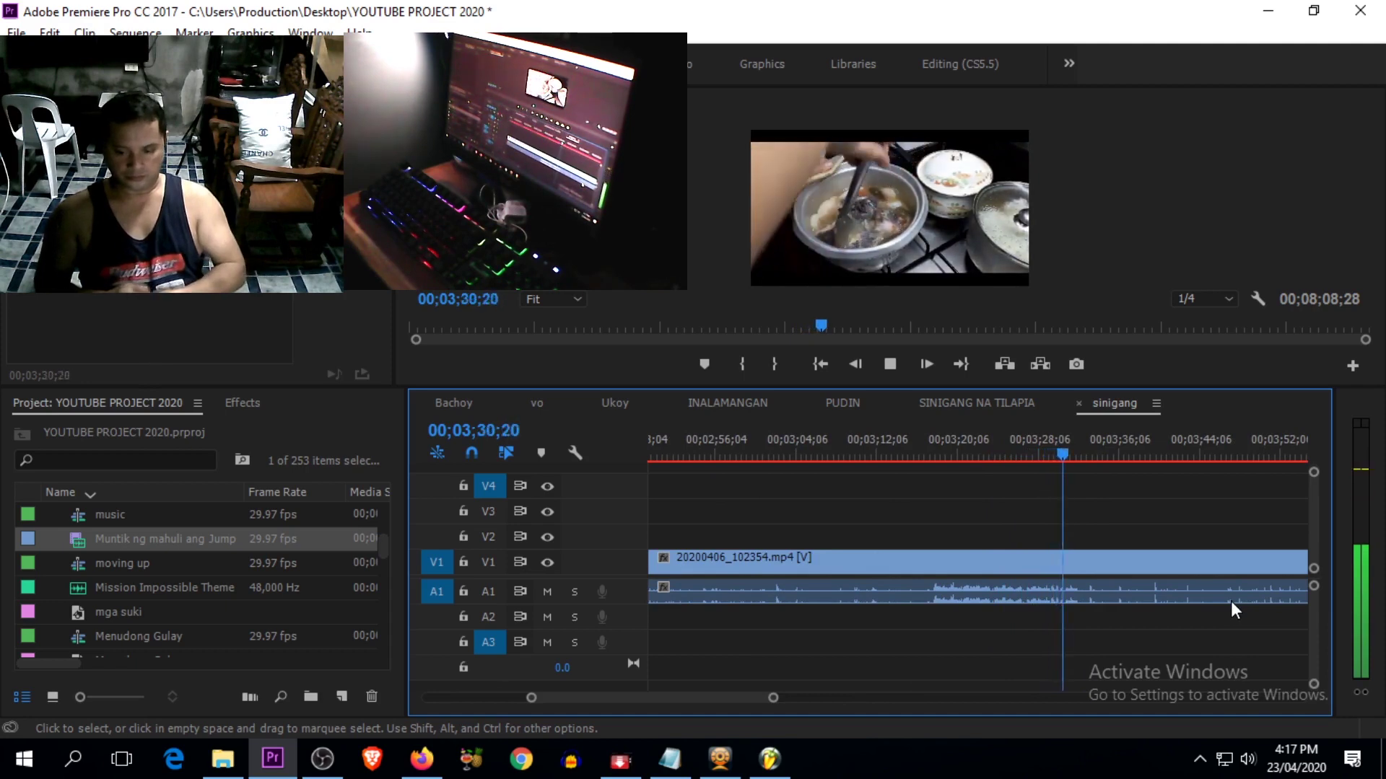
{"action": "key", "text": "="}
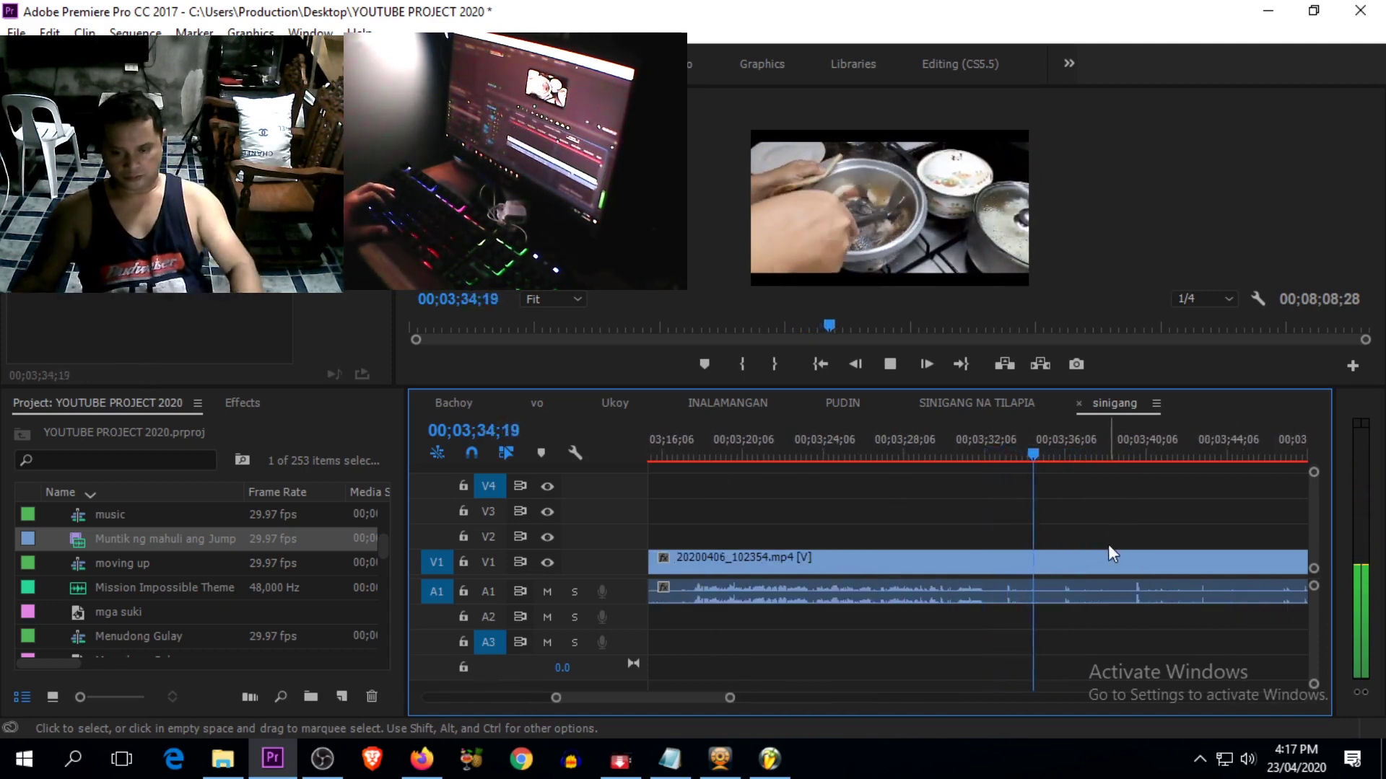
{"action": "key", "text": "minus"}
{"action": "key", "text": "minus"}
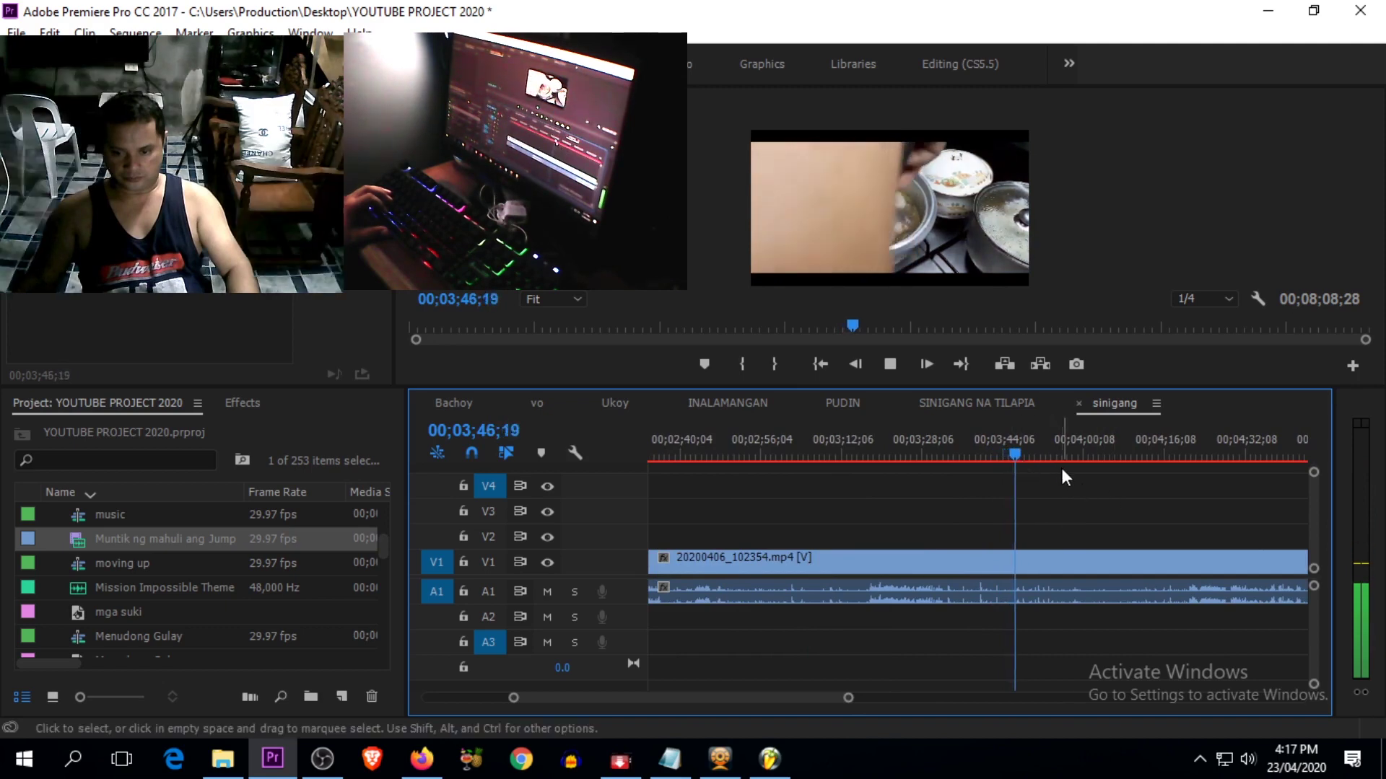
Step: Split 20200406_102354.mp4 in the sinigang sequence at about 00;03;35
{"action": "left_click_drag", "start_coordinate": [1019, 449], "coordinate": [924, 461]}
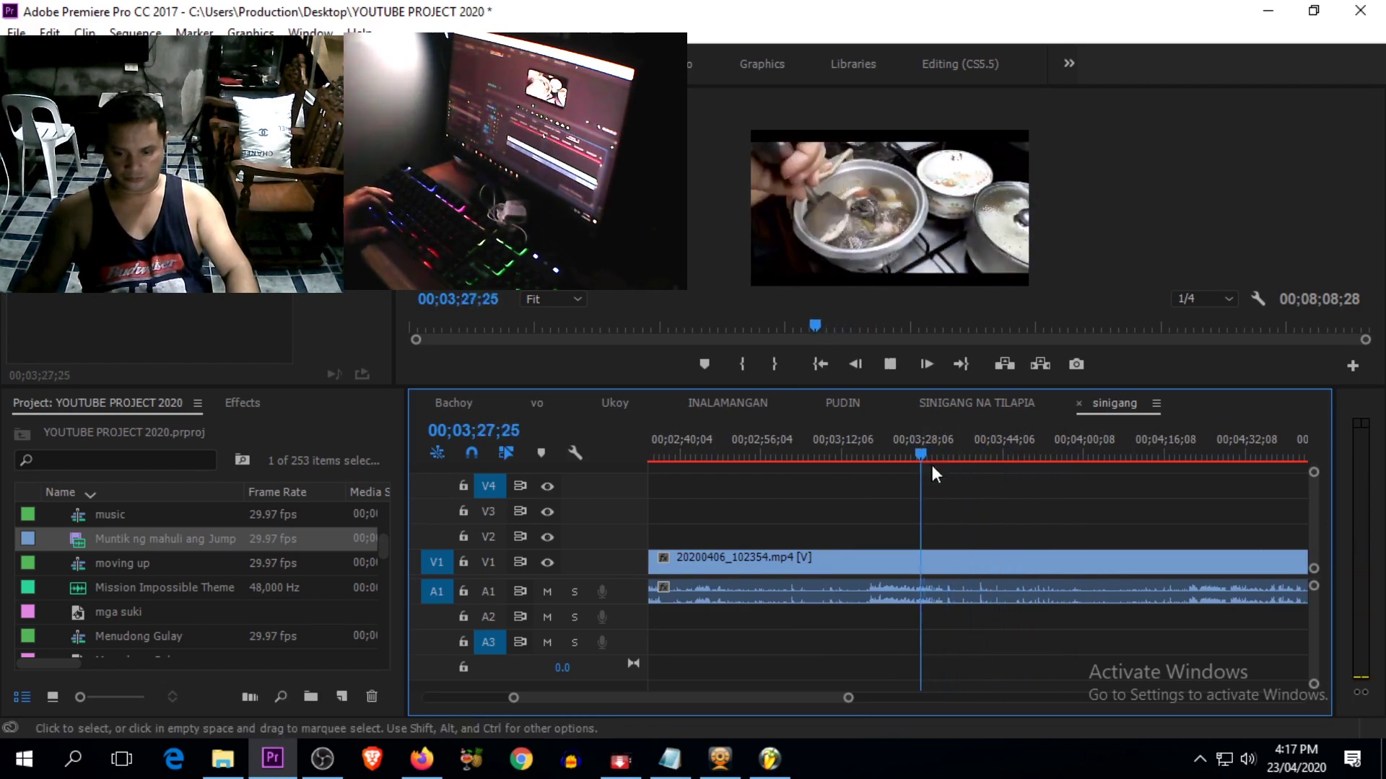
{"action": "key", "text": "space"}
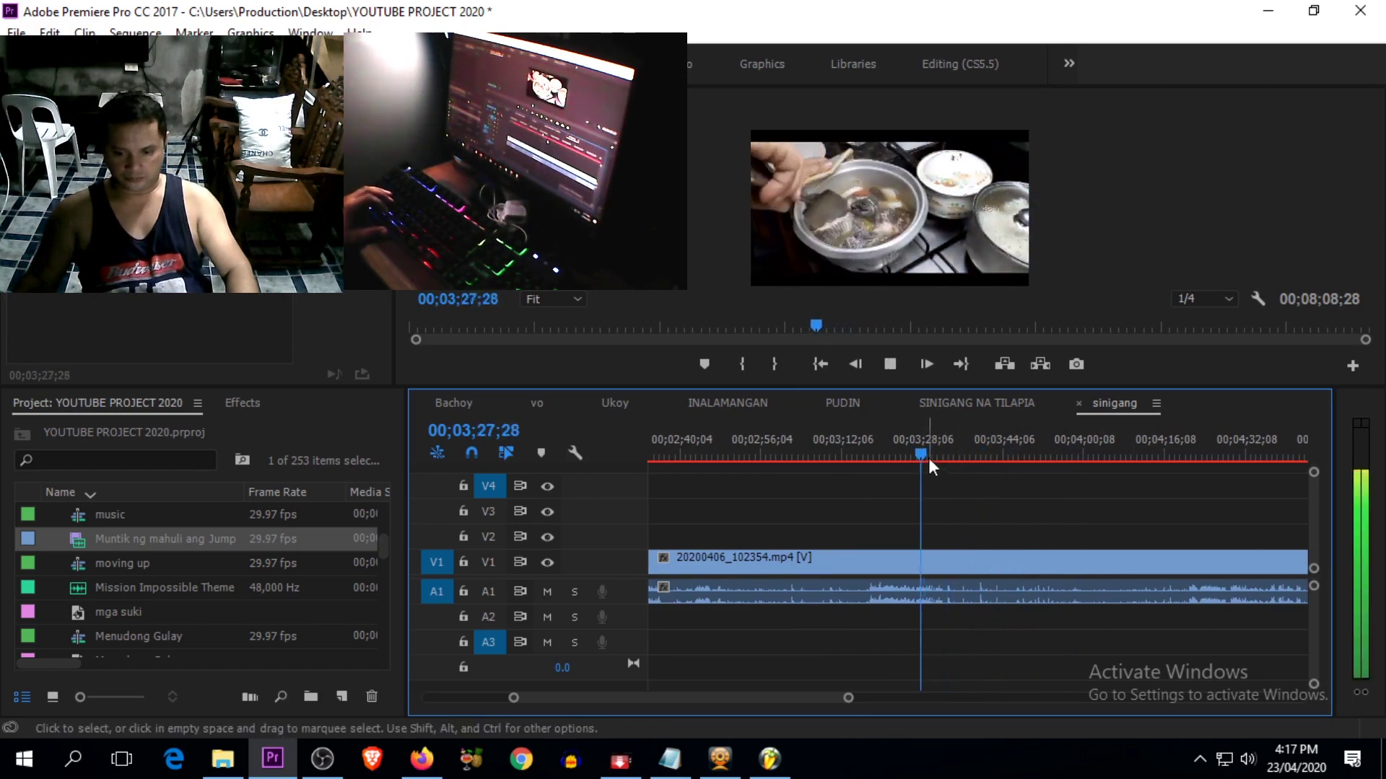
{"action": "key", "text": "ctrl+k"}
{"action": "key", "text": "space"}
Step: Find the next cooking scene in 20200406_102354.mp4 and split the clip at 00;04;20;21
{"action": "left_click_drag", "start_coordinate": [1007, 453], "coordinate": [1191, 491]}
{"action": "key", "text": "space"}
{"action": "key", "text": "equal"}
{"action": "key", "text": "equal"}
{"action": "left_click", "coordinate": [970, 459]}
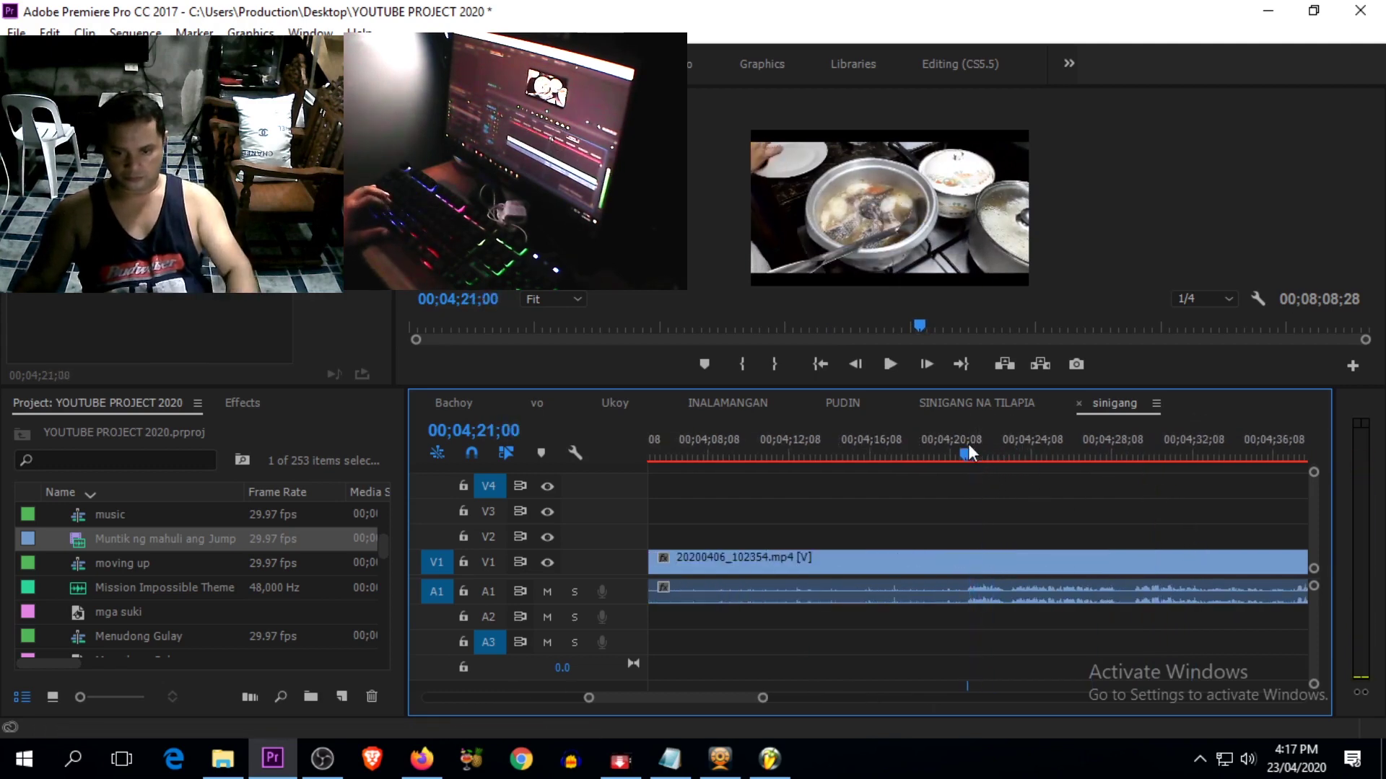
{"action": "left_click", "coordinate": [962, 452]}
{"action": "key", "text": "ctrl+k"}
Step: Delete the section of 20200406_102354.mp4 between the two splits and shift the remaining portion closer to the first cut
{"action": "left_click", "coordinate": [902, 561]}
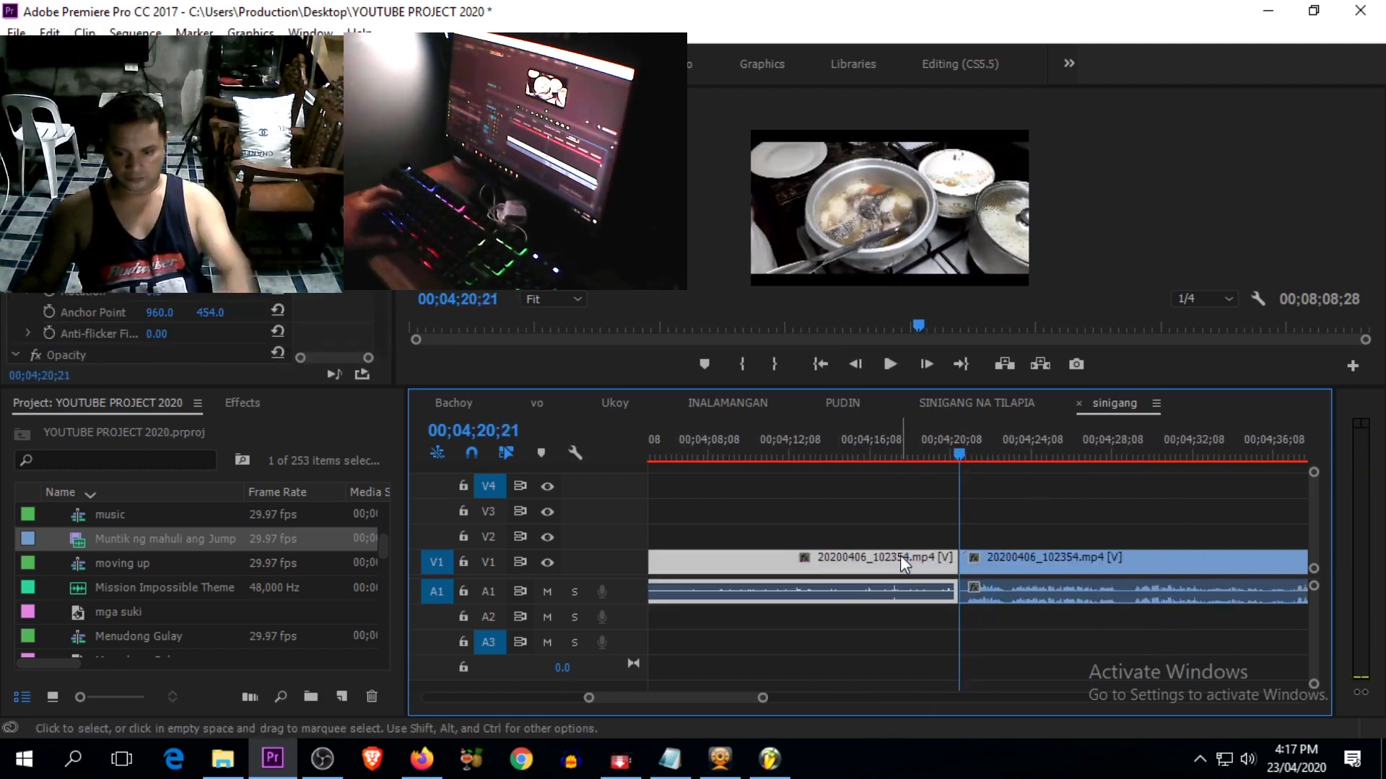
{"action": "key", "text": "Delete"}
{"action": "key", "text": "minus"}
{"action": "left_click", "coordinate": [1013, 564]}
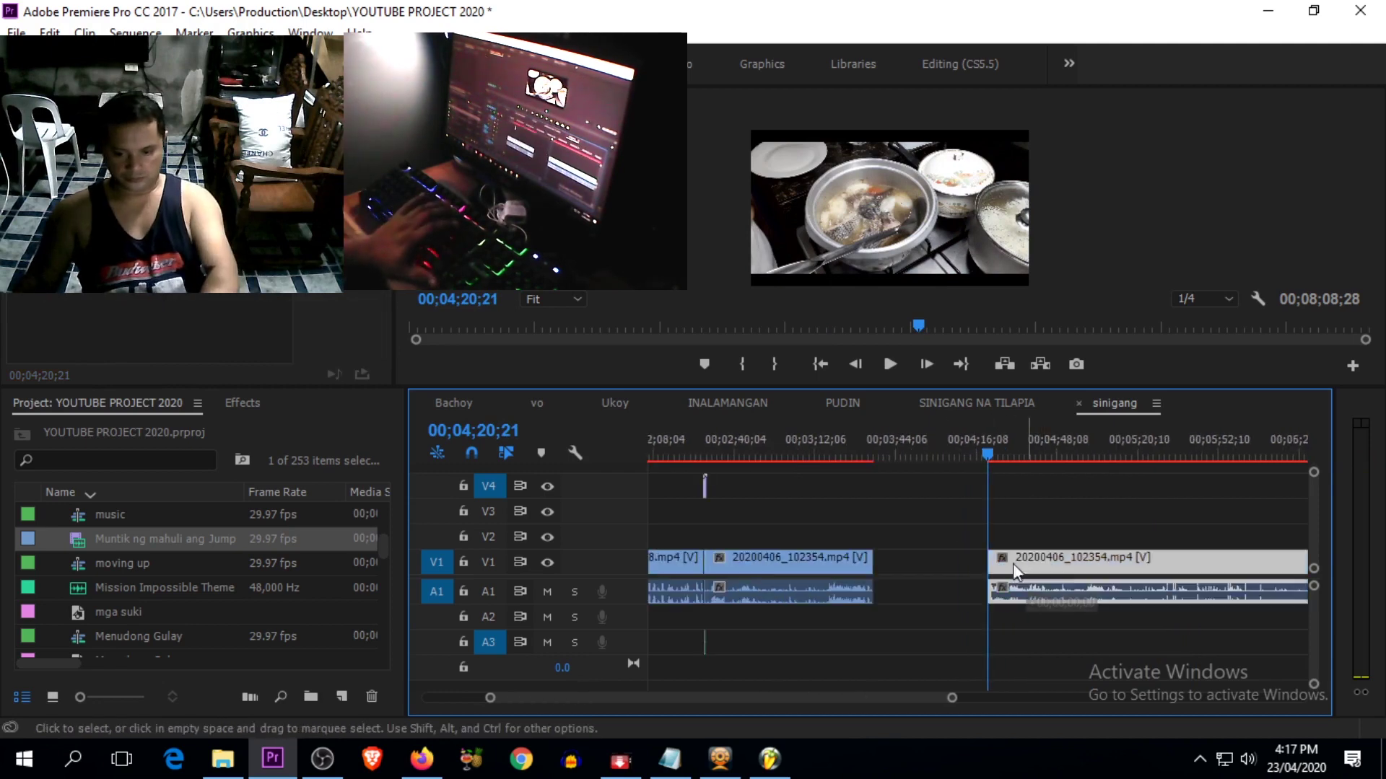
{"action": "left_click_drag", "start_coordinate": [1013, 564], "coordinate": [958, 564]}
Step: Duplicate the previous transition with its sound effect and move the copy to the end of the first 20200406_102354.mp4 portion
{"action": "left_click", "coordinate": [707, 489]}
{"action": "left_click", "coordinate": [886, 451]}
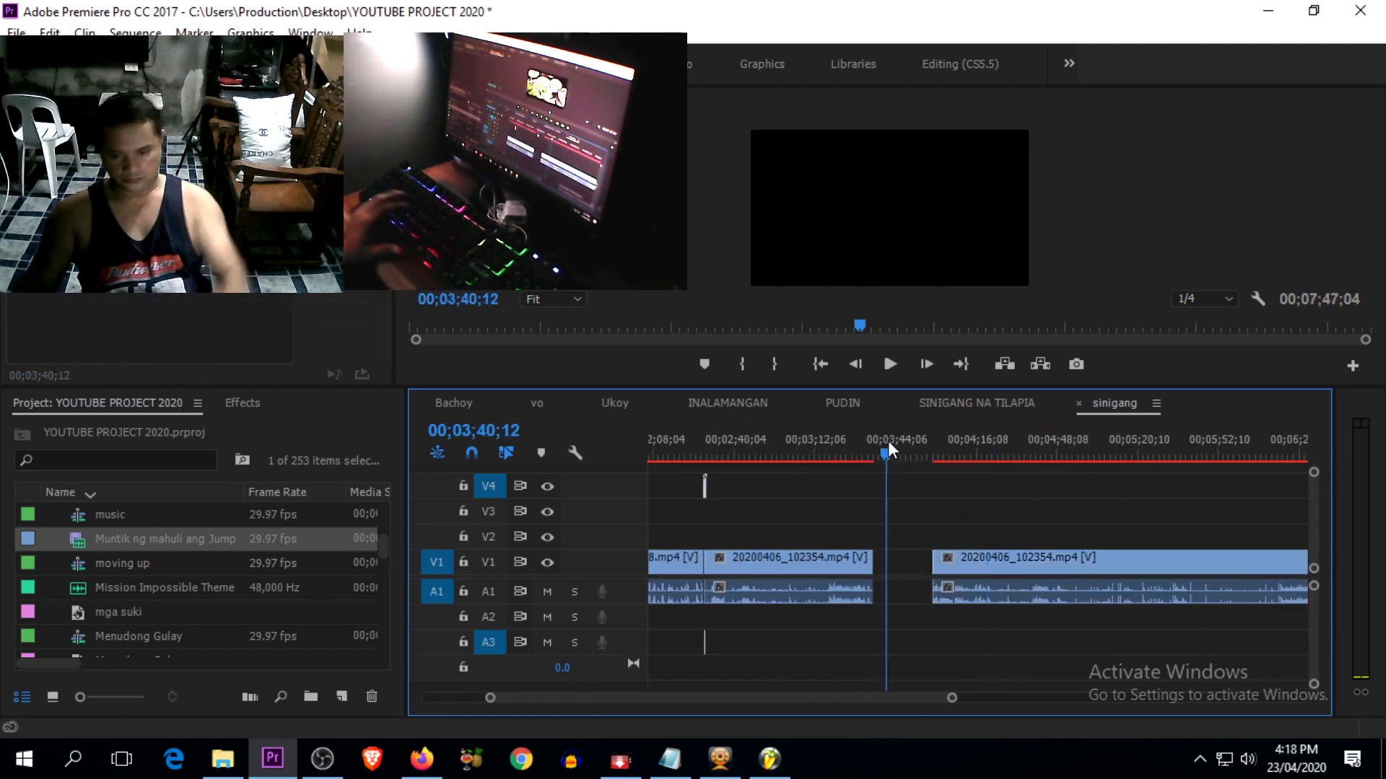
{"action": "left_click_drag", "start_coordinate": [888, 441], "coordinate": [891, 455]}
{"action": "key", "text": "minus"}
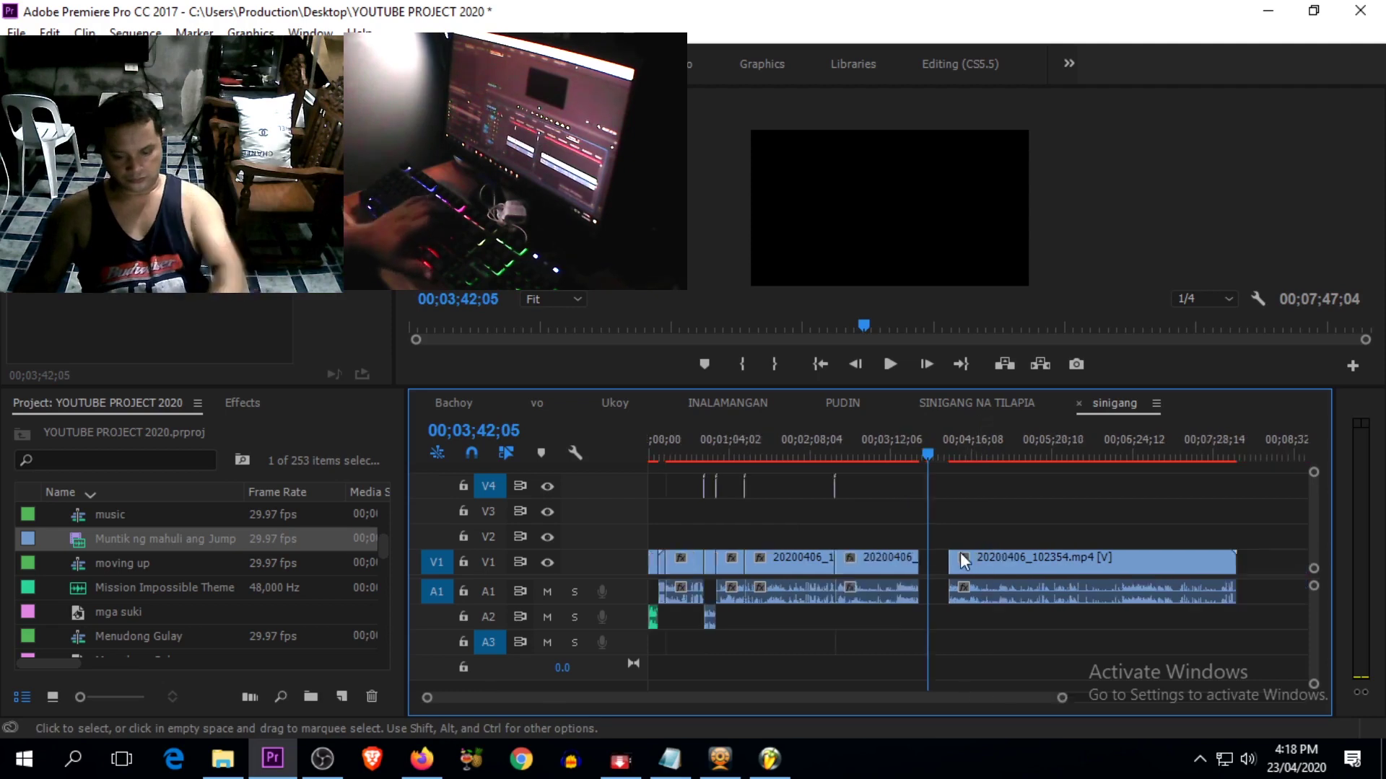
{"action": "key", "text": "equal"}
{"action": "key", "text": "equal"}
{"action": "key", "text": "equal"}
{"action": "key", "text": "equal"}
{"action": "key", "text": "equal"}
{"action": "left_click_drag", "start_coordinate": [971, 494], "coordinate": [759, 492]}
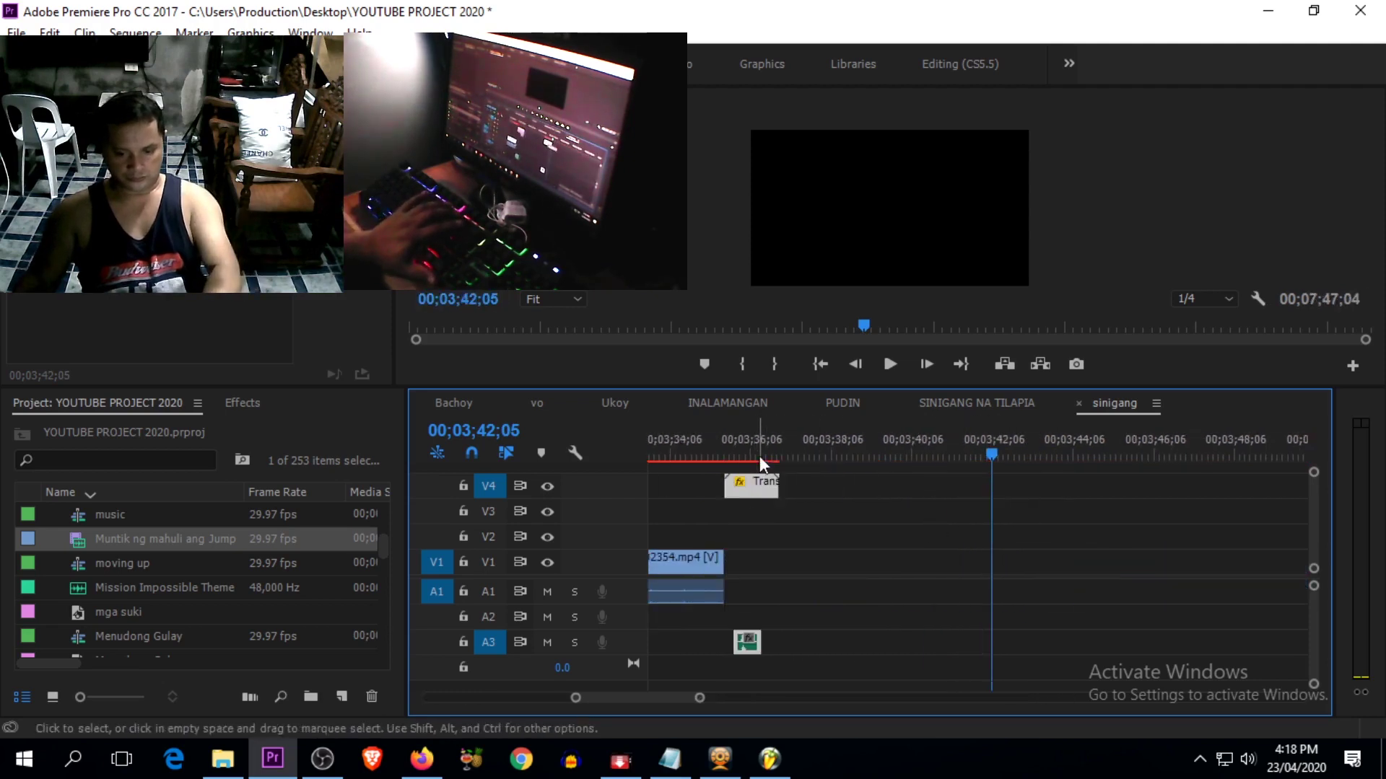
Step: Fine-position Transition (7).mov and its sound effect so they overlap the end of the 20200406_102354.mp4 clip
{"action": "left_click", "coordinate": [731, 455]}
{"action": "key", "text": "equal"}
{"action": "key", "text": "equal"}
{"action": "key", "text": "equal"}
{"action": "left_click_drag", "start_coordinate": [1071, 495], "coordinate": [943, 495]}
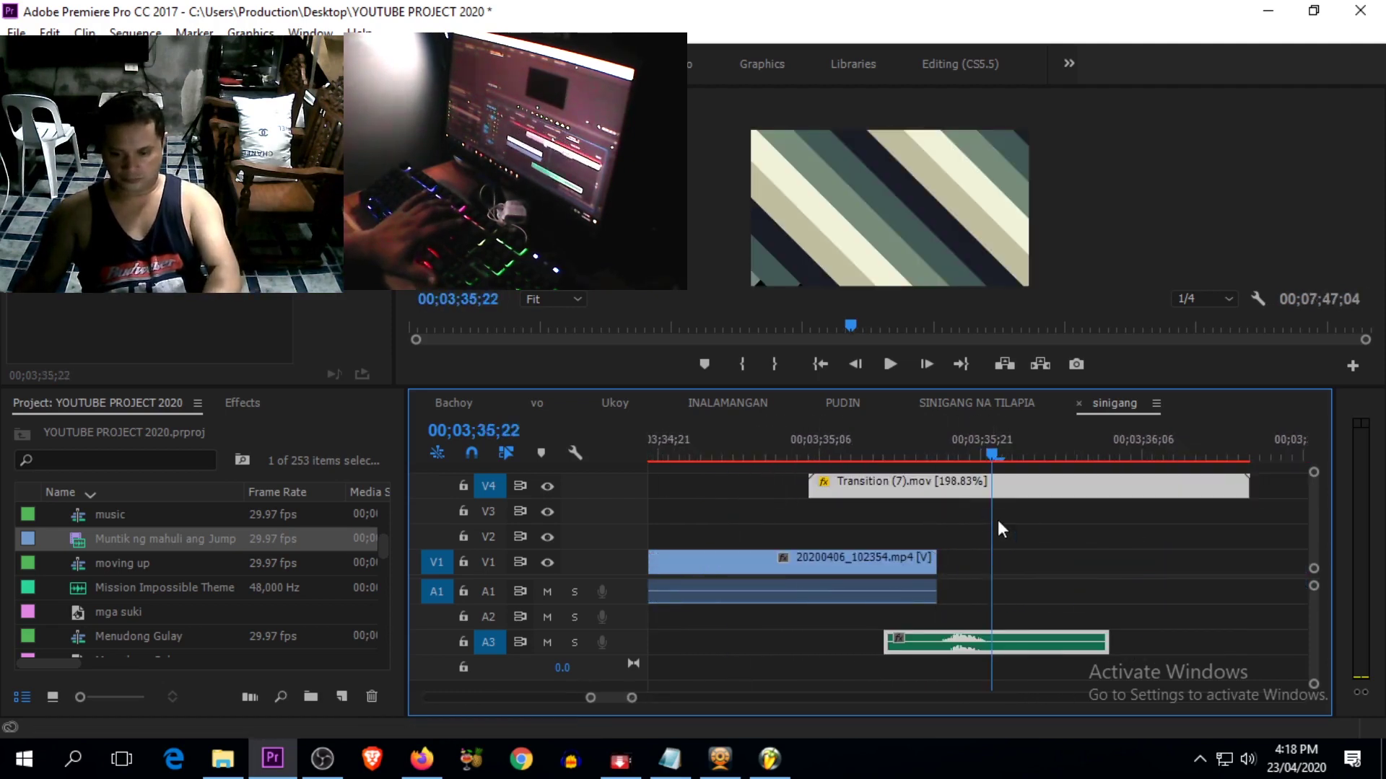
{"action": "left_click", "coordinate": [896, 448]}
{"action": "key", "text": "minus"}
{"action": "key", "text": "minus"}
{"action": "key", "text": "minus"}
{"action": "key", "text": "minus"}
{"action": "key", "text": "minus"}
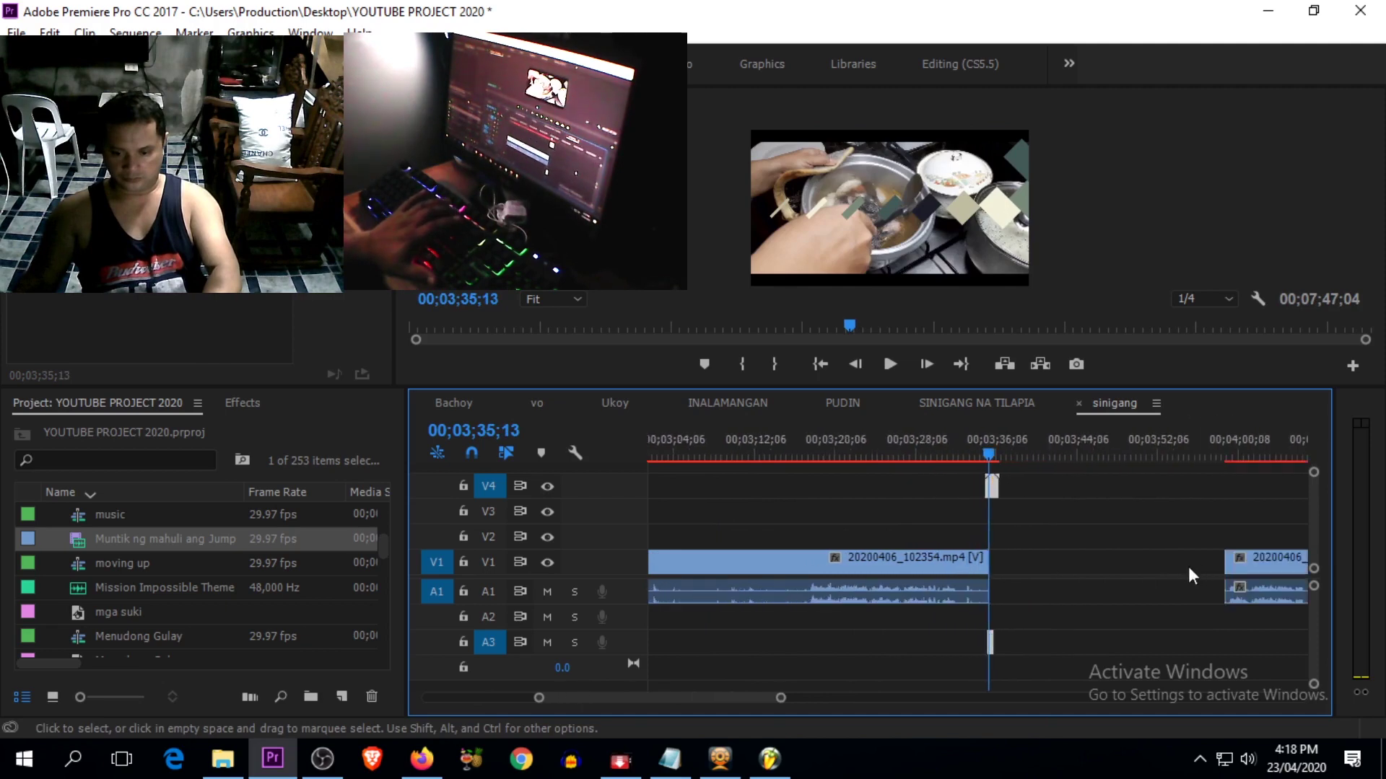
Step: Move the remaining 20200406_102354.mp4 portion back to join the preceding clip under the transition
{"action": "left_click_drag", "start_coordinate": [1245, 566], "coordinate": [1072, 566]}
{"action": "key", "text": "equal"}
{"action": "key", "text": "equal"}
{"action": "key", "text": "equal"}
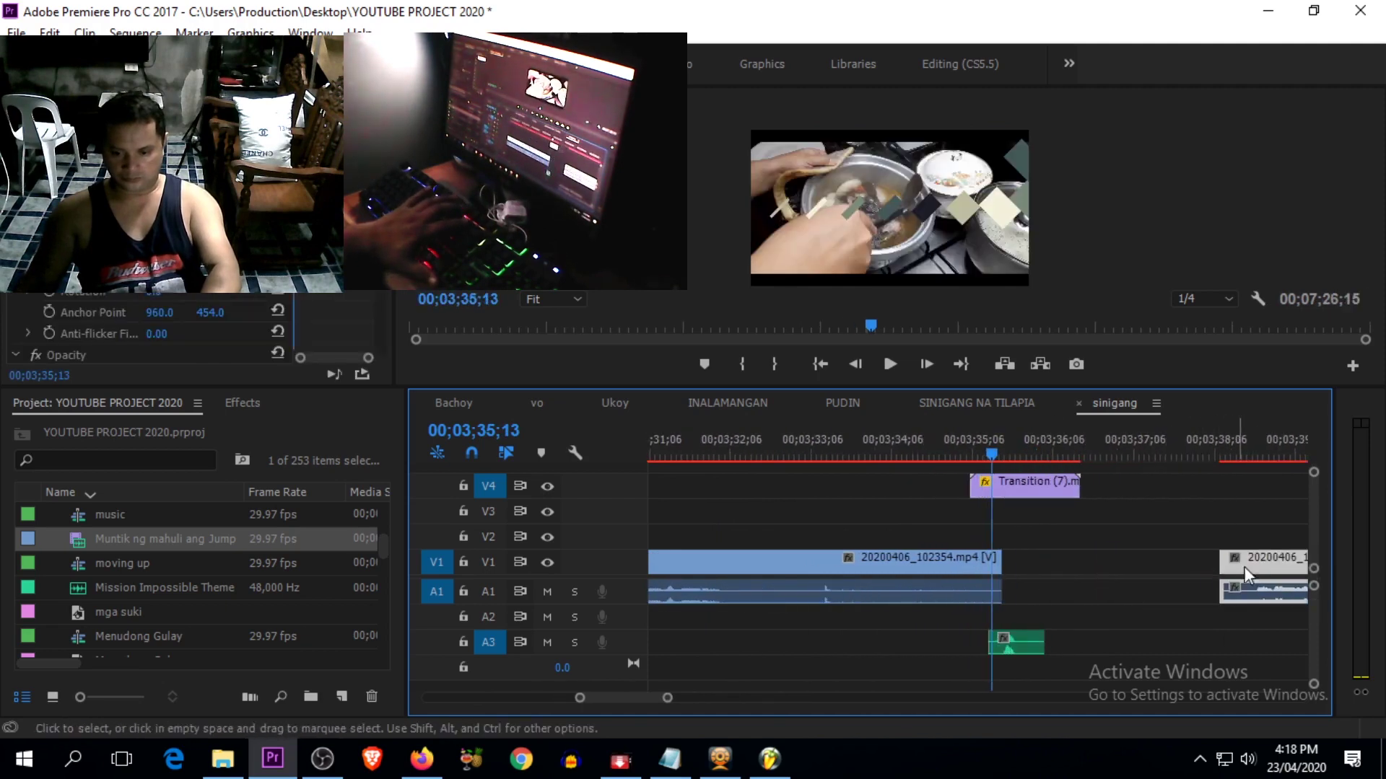
{"action": "left_click_drag", "start_coordinate": [1244, 566], "coordinate": [1042, 560]}
Step: Play the new transition and the 20200406_102354.mp4 portion after it to check the join and look for the next cut
{"action": "left_click", "coordinate": [979, 454]}
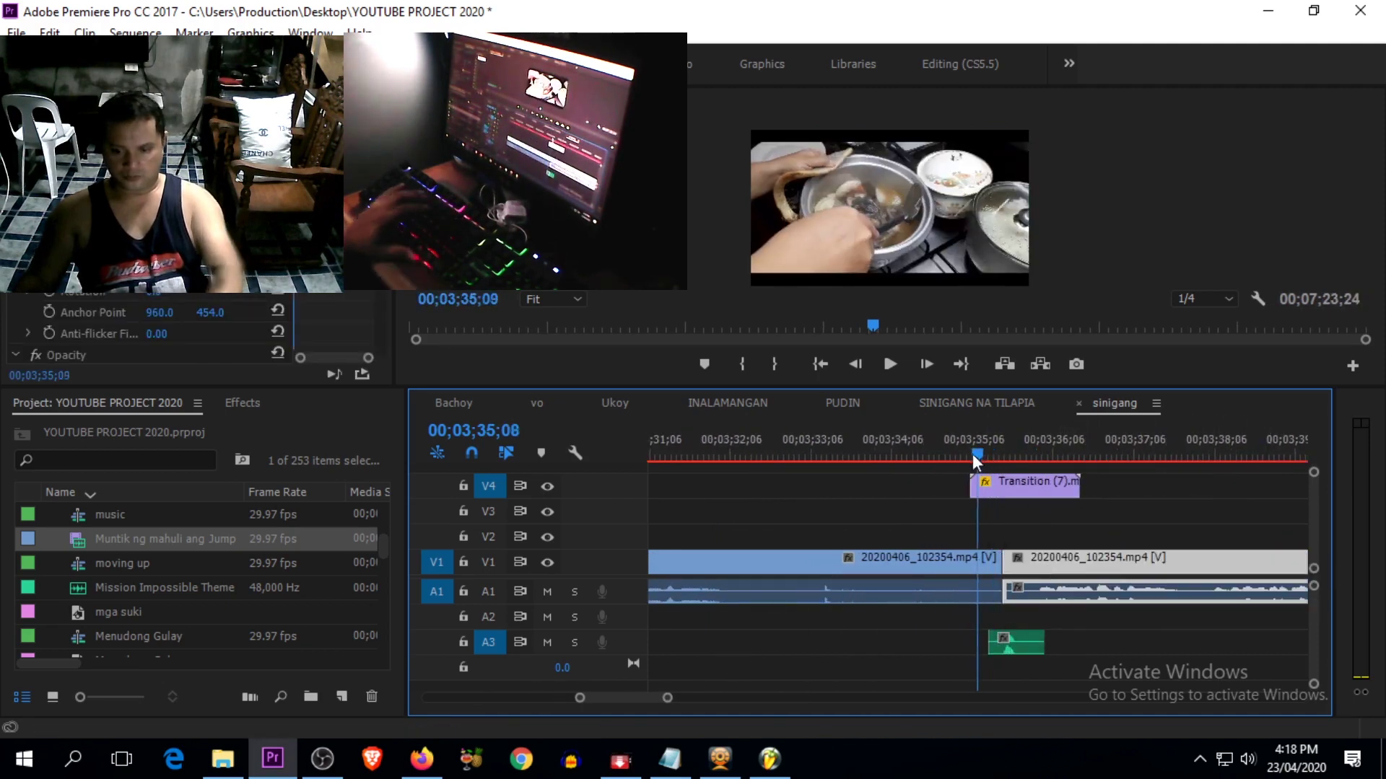
{"action": "key", "text": "space"}
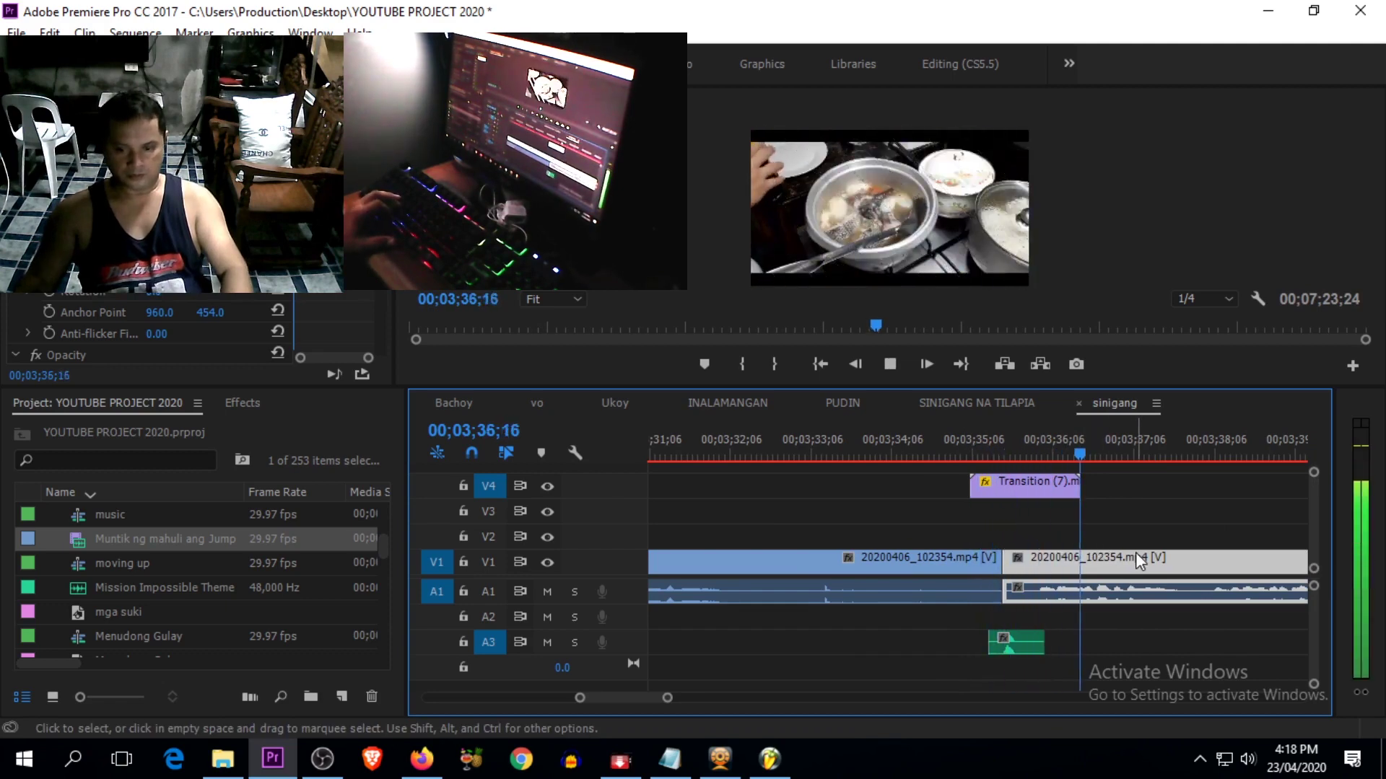
{"action": "key", "text": "minus"}
{"action": "key", "text": "minus"}
{"action": "key", "text": "minus"}
{"action": "key", "text": "minus"}
{"action": "key", "text": "equal"}
{"action": "key", "text": "equal"}
{"action": "key", "text": "equal"}
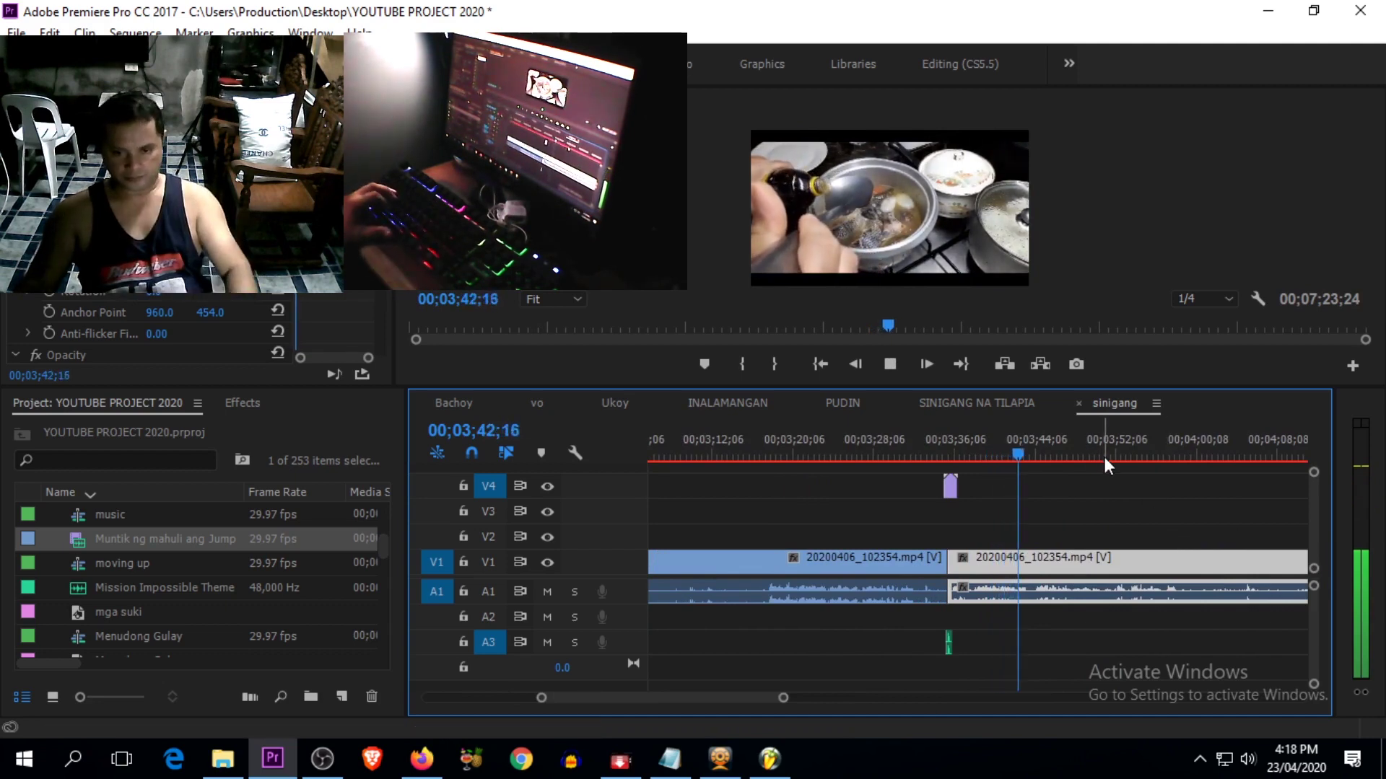
{"action": "left_click_drag", "start_coordinate": [1032, 445], "coordinate": [1115, 457]}
{"action": "key", "text": "space"}
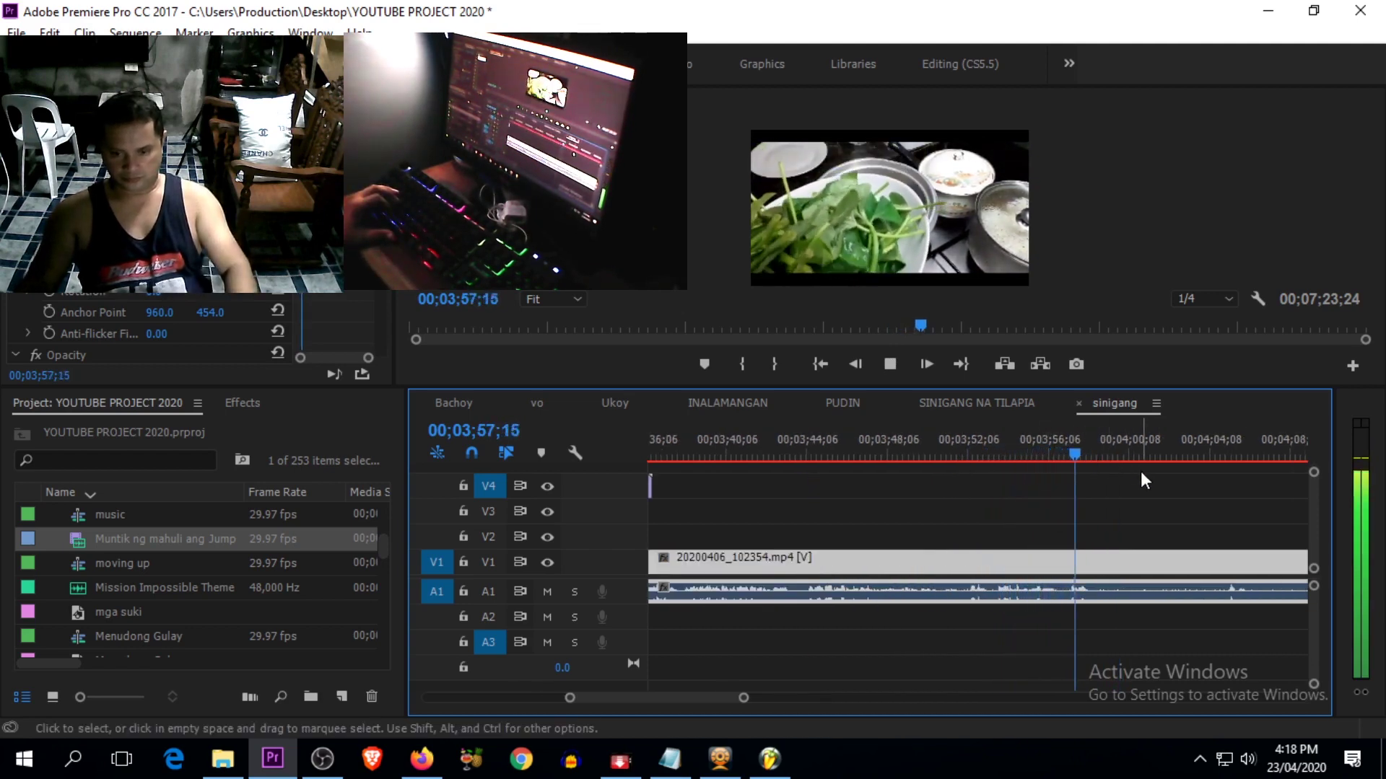
{"action": "key", "text": "minus"}
{"action": "key", "text": "minus"}
{"action": "key", "text": "minus"}
{"action": "key", "text": "minus"}
{"action": "key", "text": "minus"}
{"action": "key", "text": "equal"}
{"action": "key", "text": "equal"}
{"action": "key", "text": "equal"}
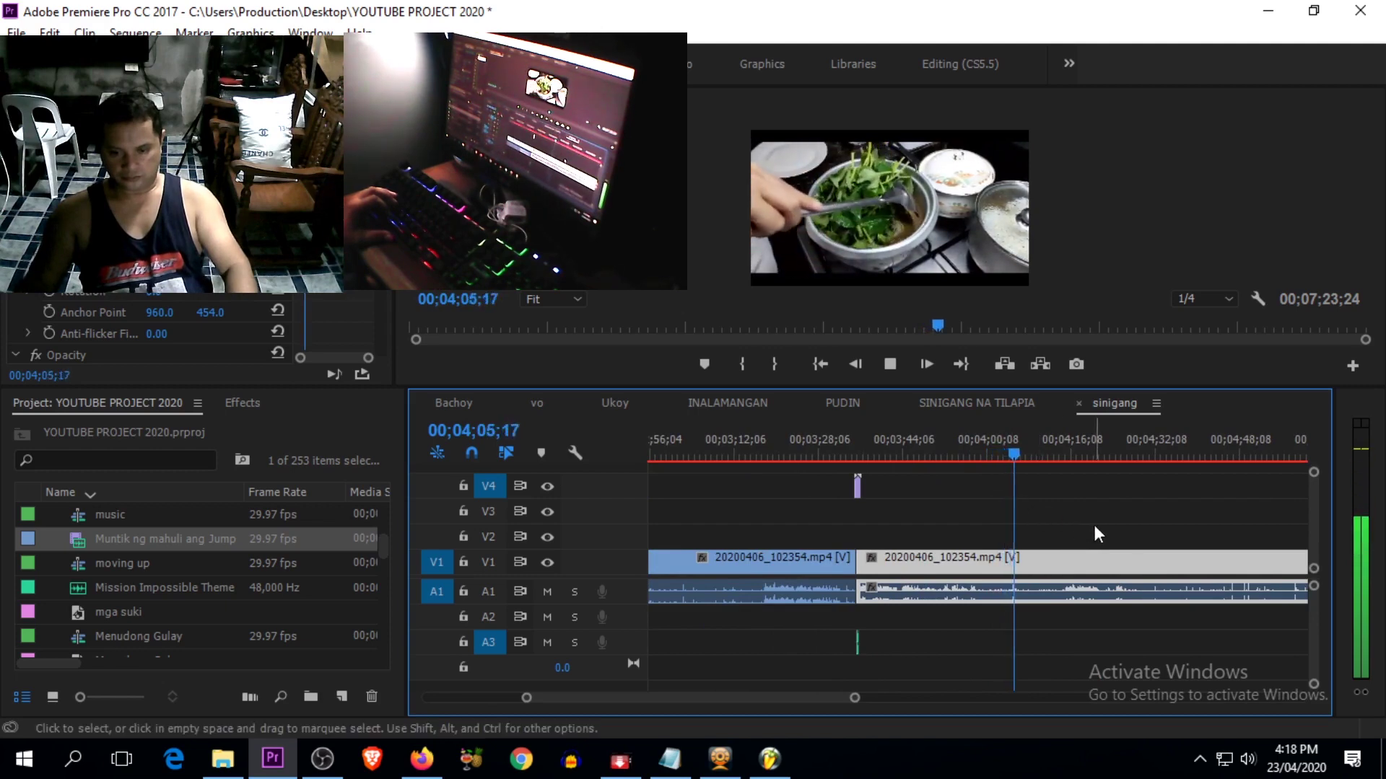
{"action": "key", "text": "equal"}
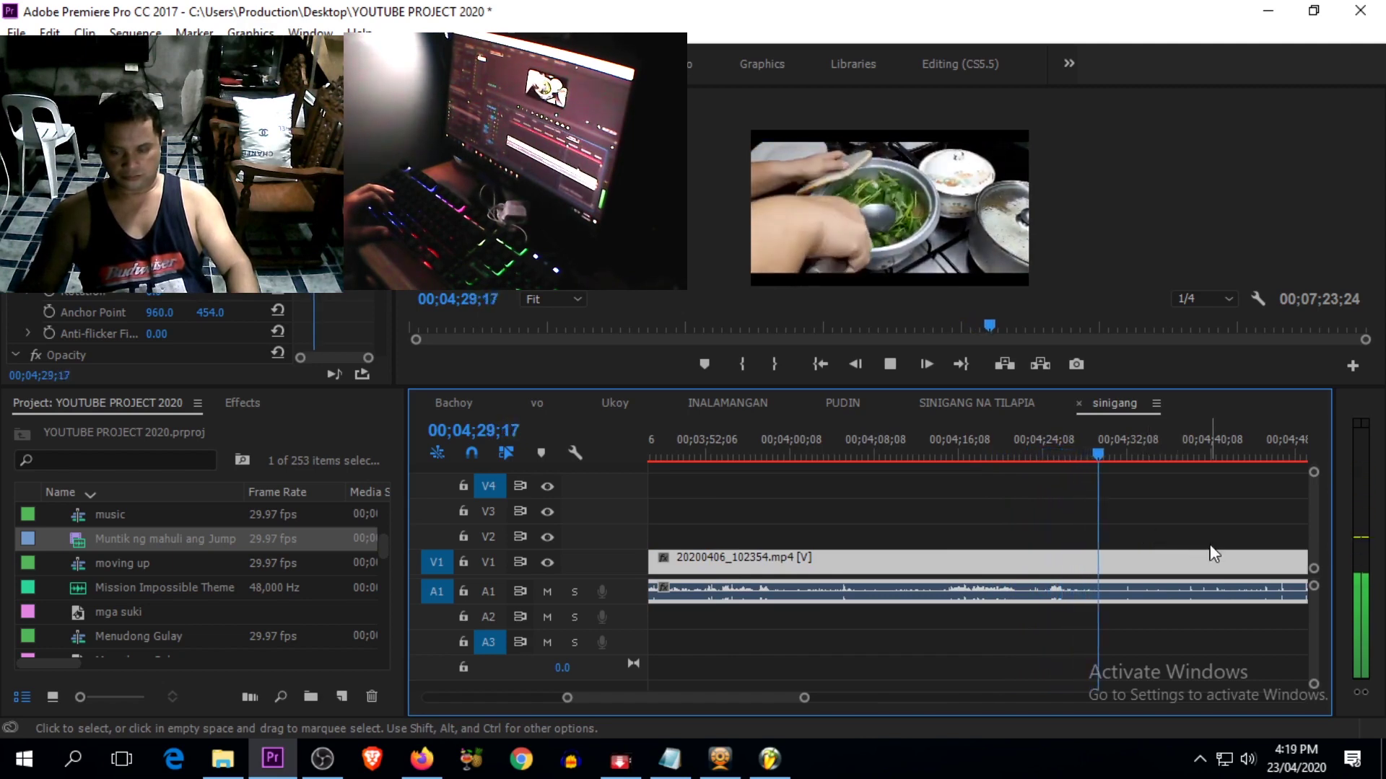
Step: Split the second 20200406_102354.mp4 portion at about 00;04;34, while the vegetables are being stirred in
{"action": "left_click", "coordinate": [1124, 455]}
{"action": "key", "text": "space"}
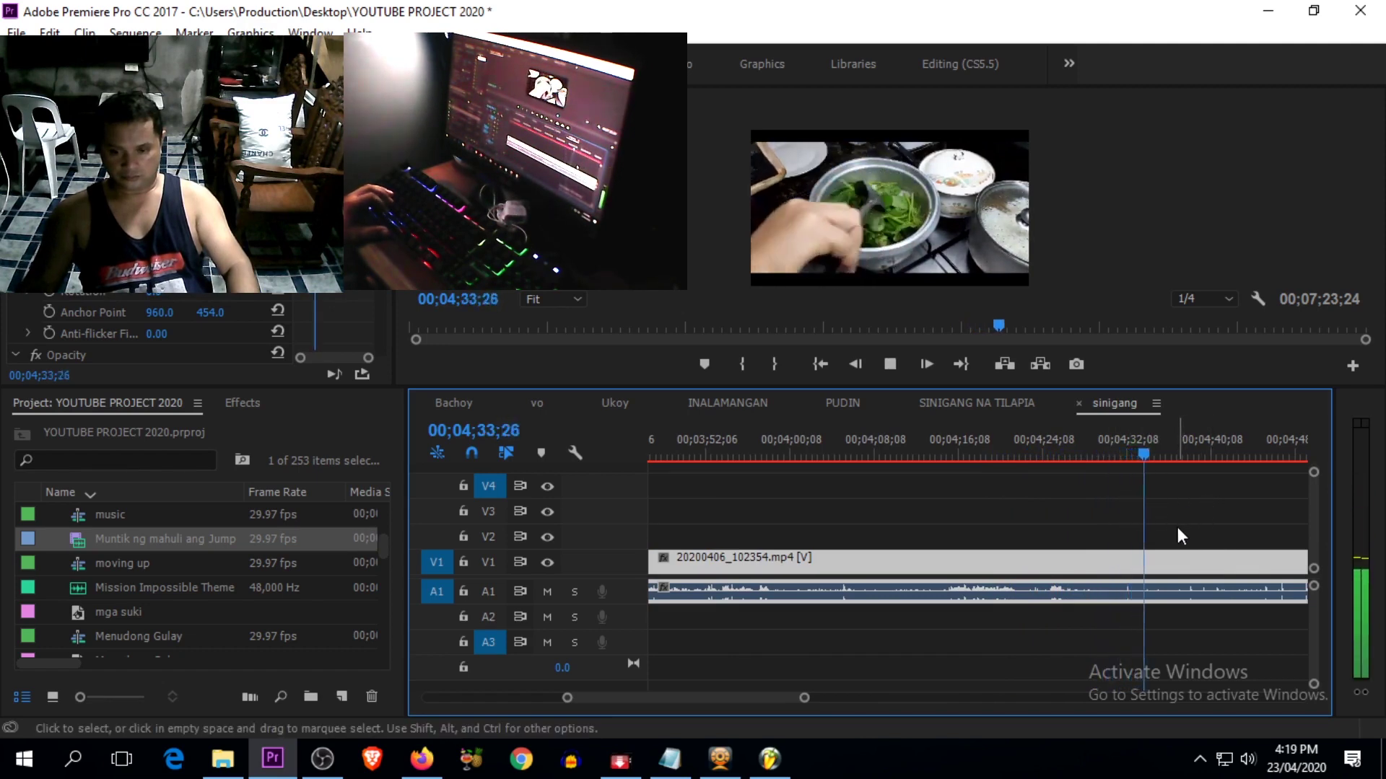
{"action": "key", "text": "space"}
{"action": "key", "text": "ctrl+k"}
Step: Scrub and play through 20200406_102354.mp4 after the split to locate the start of the next scene
{"action": "left_click_drag", "start_coordinate": [1151, 464], "coordinate": [1275, 489]}
{"action": "key", "text": "space"}
{"action": "key", "text": "minus"}
{"action": "key", "text": "minus"}
{"action": "key", "text": "equal"}
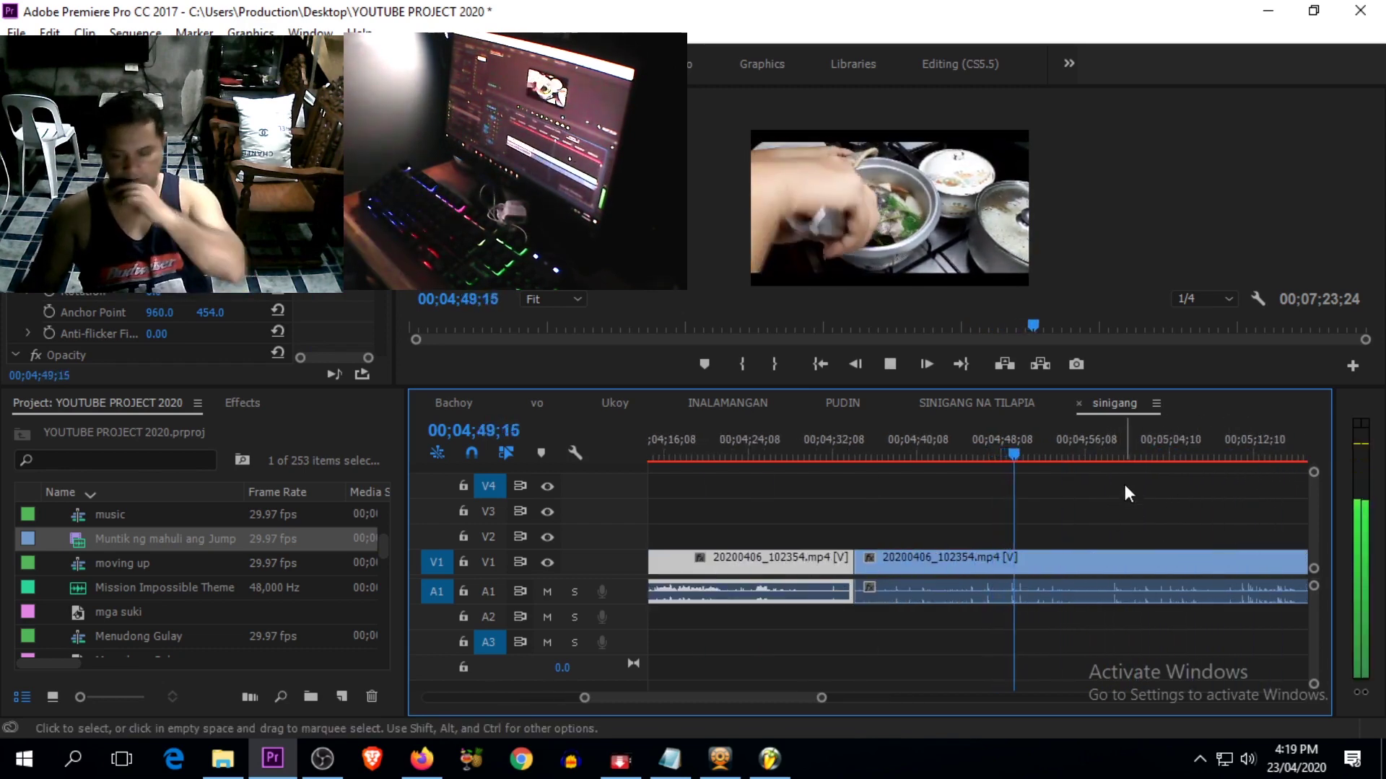
{"action": "left_click_drag", "start_coordinate": [1011, 449], "coordinate": [1215, 491]}
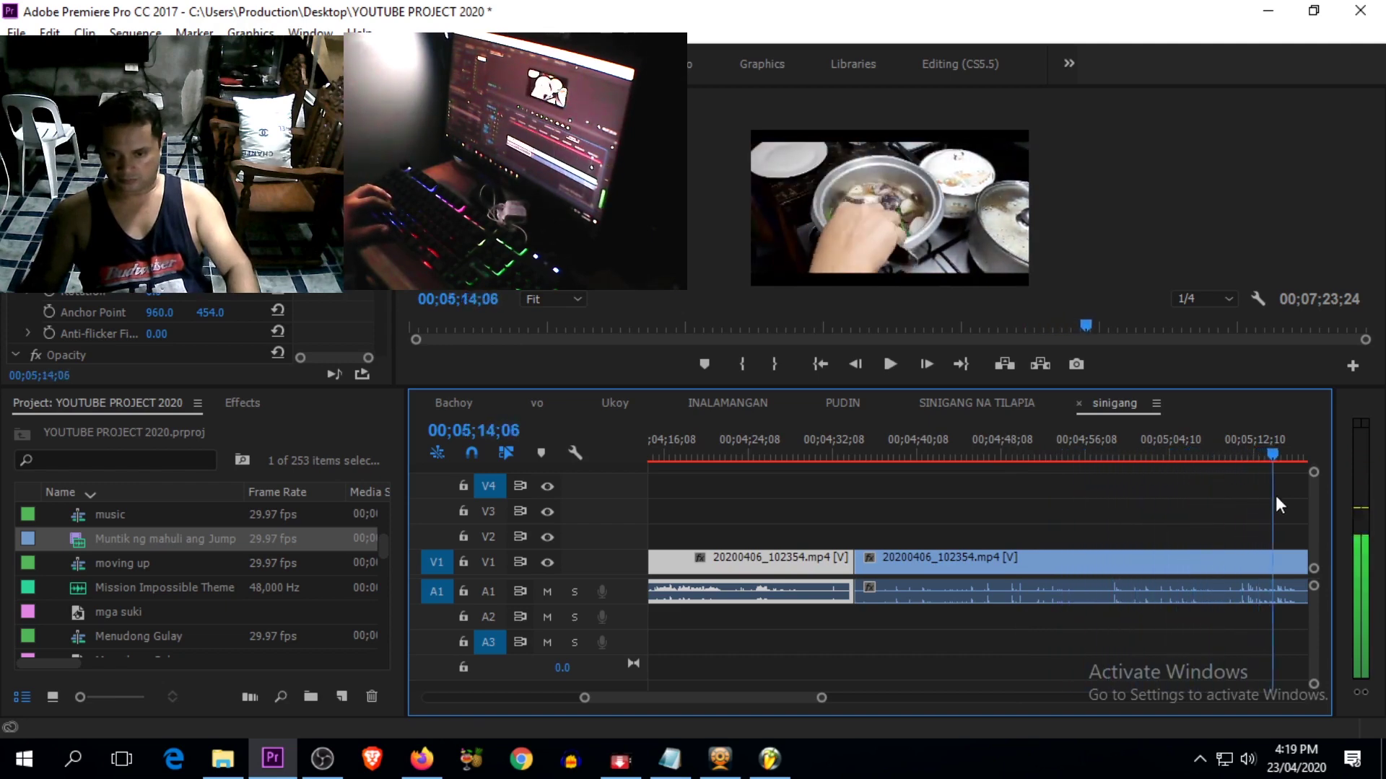
{"action": "key", "text": "space"}
{"action": "key", "text": "minus"}
{"action": "key", "text": "minus"}
{"action": "key", "text": "equal"}
{"action": "left_click_drag", "start_coordinate": [1007, 449], "coordinate": [1191, 481]}
{"action": "key", "text": "space"}
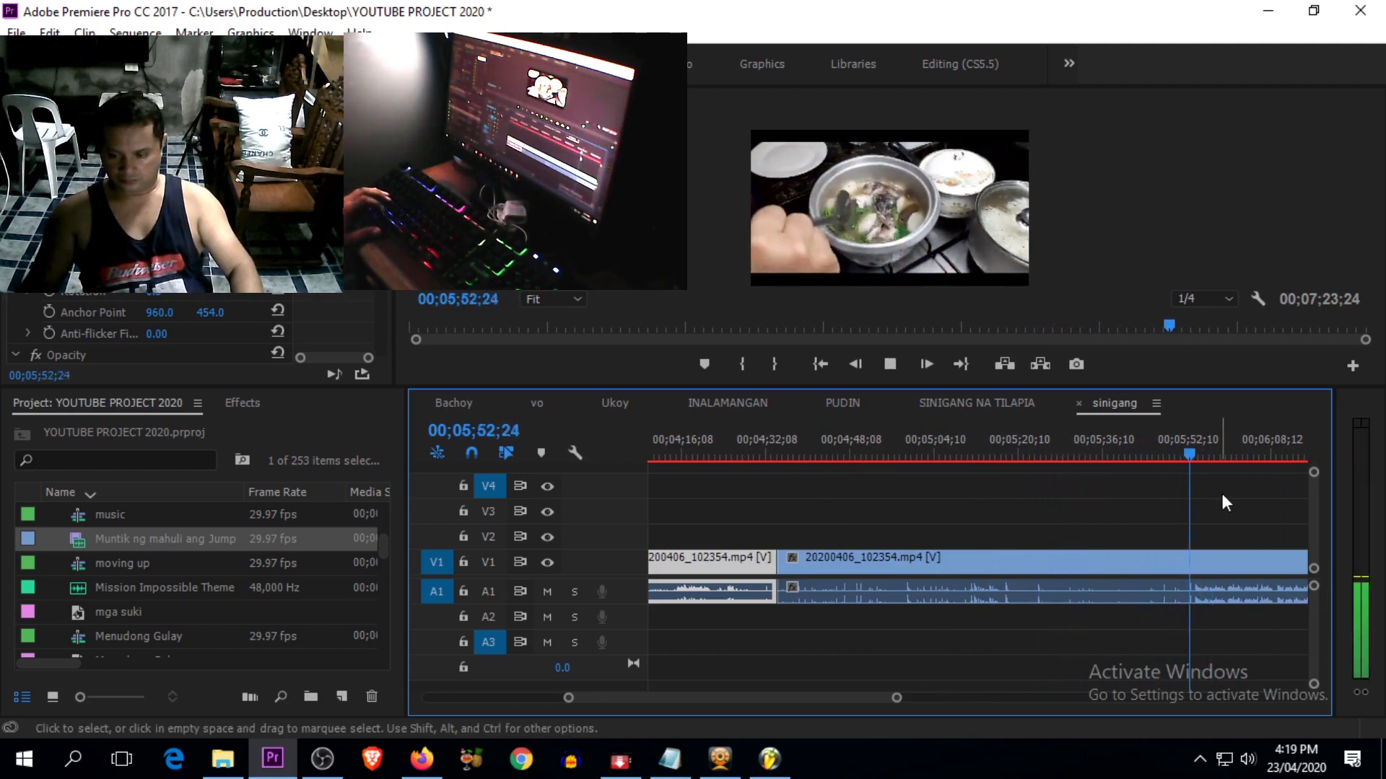
Step: Split 20200406_102354.mp4 at 00;05;51;18 with the Razor tool
{"action": "left_click", "coordinate": [1195, 453]}
{"action": "left_click_drag", "start_coordinate": [1198, 451], "coordinate": [1190, 457]}
{"action": "key", "text": "c"}
{"action": "left_click", "coordinate": [1185, 562]}
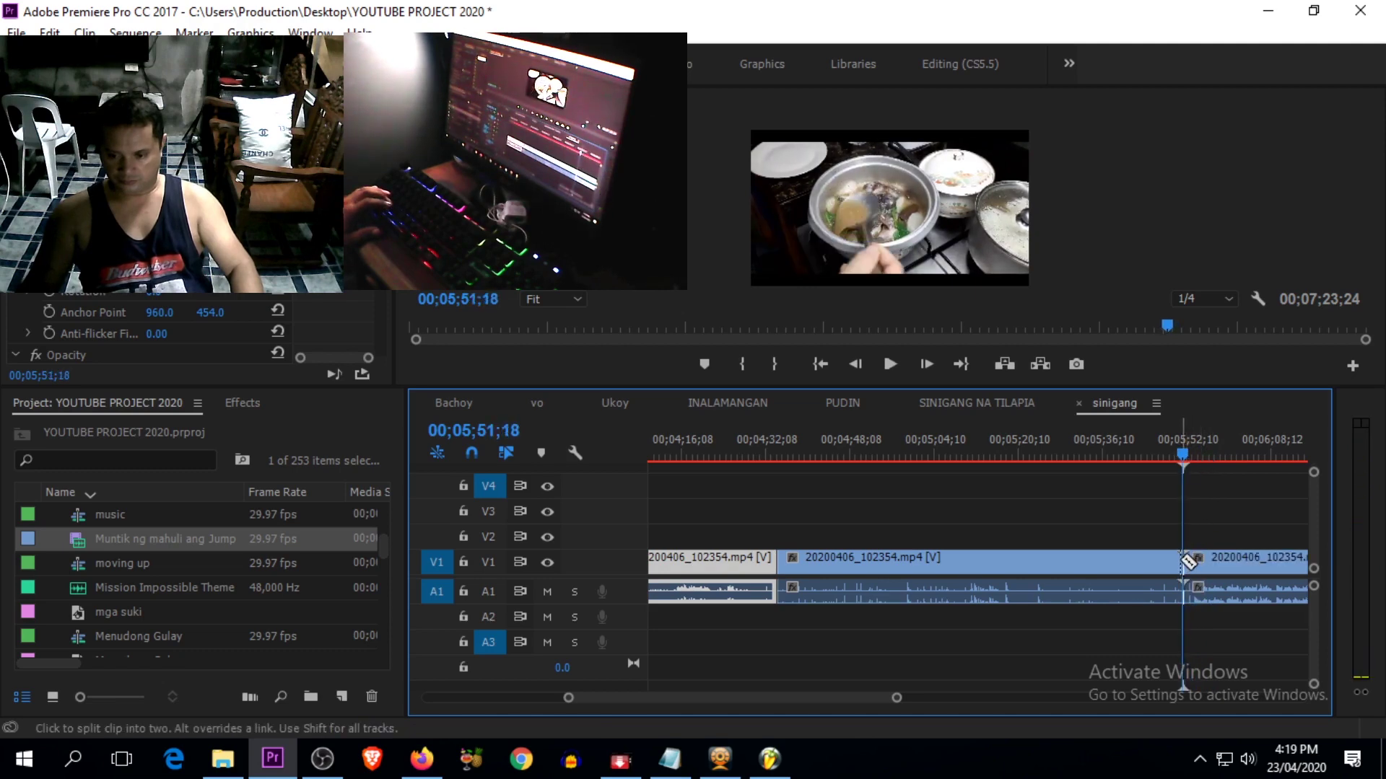
Step: Cut out the short piece ending at 00;04;44;25 and extend the preceding 20200406_102354.mp4 clip to fill its place
{"action": "left_click_drag", "start_coordinate": [1178, 445], "coordinate": [834, 466]}
{"action": "left_click", "coordinate": [832, 562]}
{"action": "key", "text": "v"}
{"action": "left_click", "coordinate": [803, 567]}
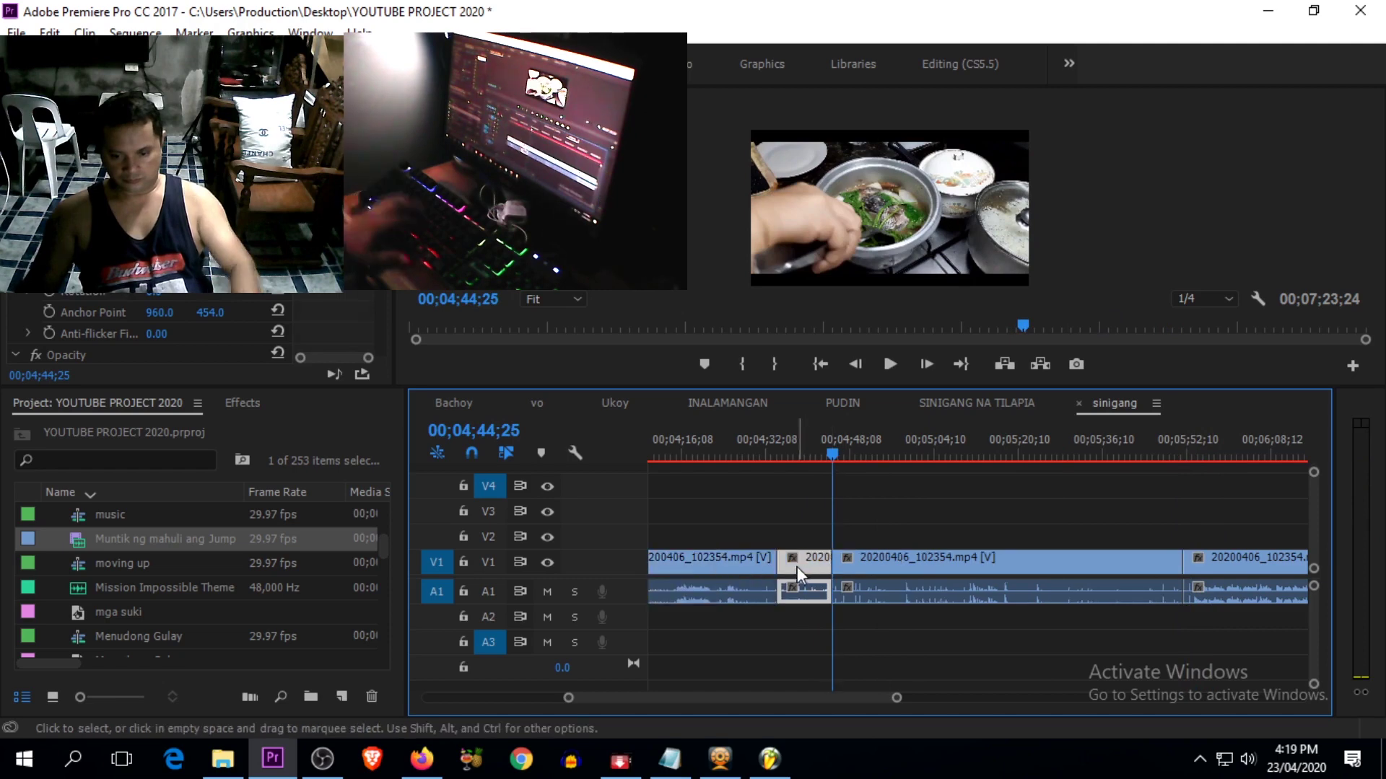
{"action": "key", "text": "Delete"}
{"action": "left_click_drag", "start_coordinate": [779, 562], "coordinate": [832, 564]}
Step: Delete the long piece between 00;04;44;25 and 00;05;51;18 and join the last 20200406_102354.mp4 portion to the preceding clip
{"action": "left_click", "coordinate": [942, 566]}
{"action": "key", "text": "Delete"}
{"action": "left_click_drag", "start_coordinate": [1214, 560], "coordinate": [864, 563]}
Step: Copy the previous transition with its sound effect and paste it at 00;04;46;05, just after the new join
{"action": "left_click", "coordinate": [845, 452]}
{"action": "left_click_drag", "start_coordinate": [847, 447], "coordinate": [842, 449]}
{"action": "key", "text": "minus"}
{"action": "key", "text": "minus"}
{"action": "key", "text": "equal"}
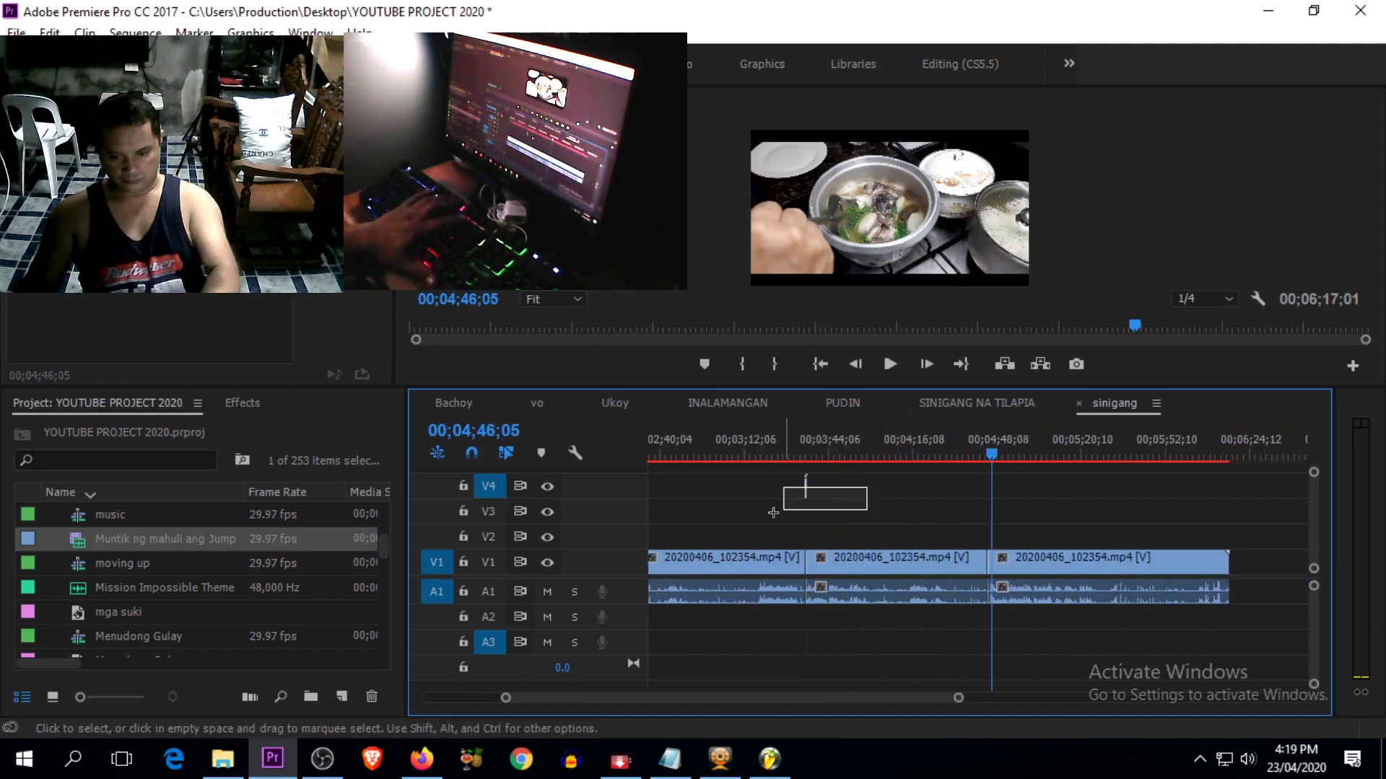
{"action": "left_click_drag", "start_coordinate": [799, 507], "coordinate": [764, 526]}
{"action": "key", "text": "ctrl+c"}
{"action": "key", "text": "ctrl+v"}
Step: Move the pasted Transition (7).mov and its sound effect back so they cover the join between the last two clips
{"action": "key", "text": "minus"}
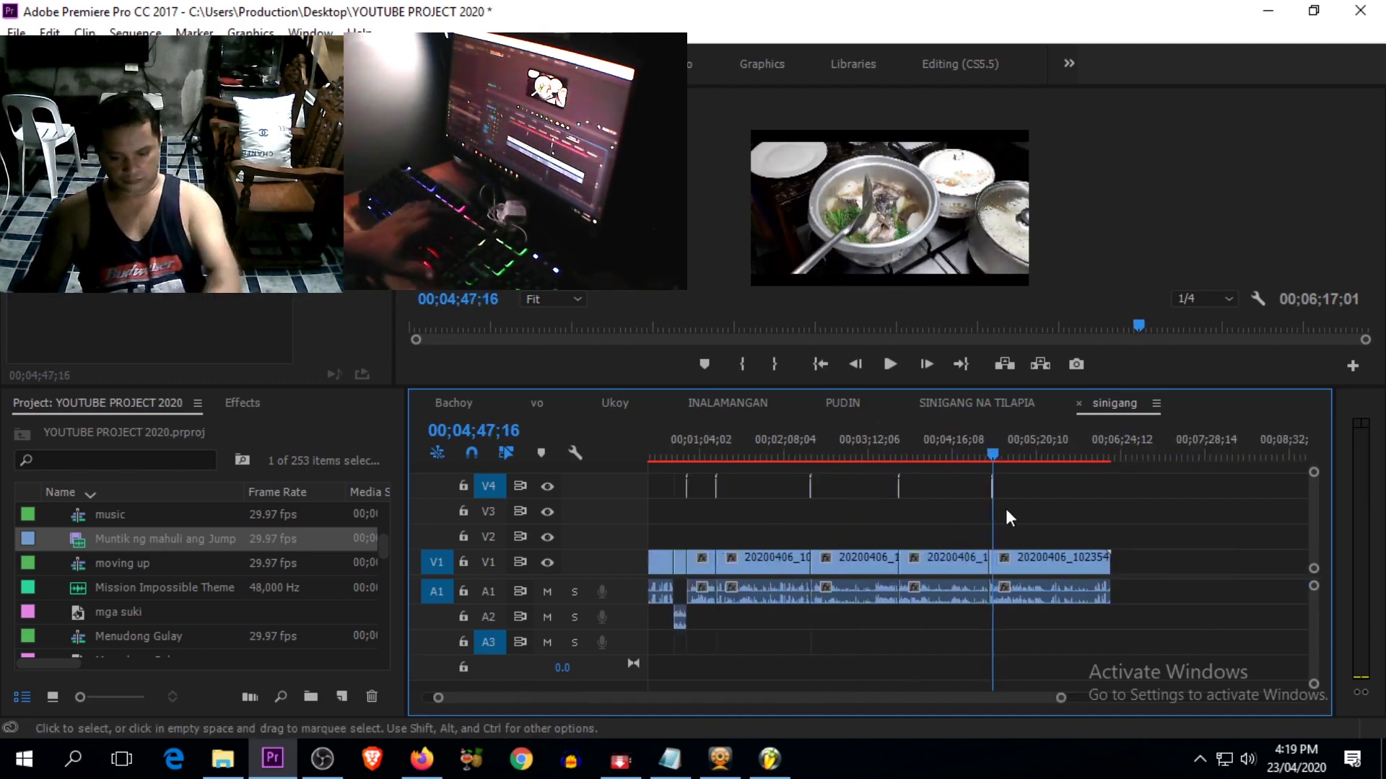
{"action": "key", "text": "equal"}
{"action": "key", "text": "equal"}
{"action": "key", "text": "equal"}
{"action": "key", "text": "equal"}
{"action": "key", "text": "equal"}
{"action": "key", "text": "equal"}
{"action": "left_click_drag", "start_coordinate": [924, 489], "coordinate": [788, 489]}
{"action": "left_click", "coordinate": [756, 452]}
{"action": "key", "text": "equal"}
{"action": "key", "text": "equal"}
{"action": "left_click_drag", "start_coordinate": [1081, 494], "coordinate": [1046, 488]}
Step: Play the transition between the last two 20200406_102354.mp4 clips to check the join
{"action": "left_click", "coordinate": [897, 445]}
{"action": "key", "text": "space"}
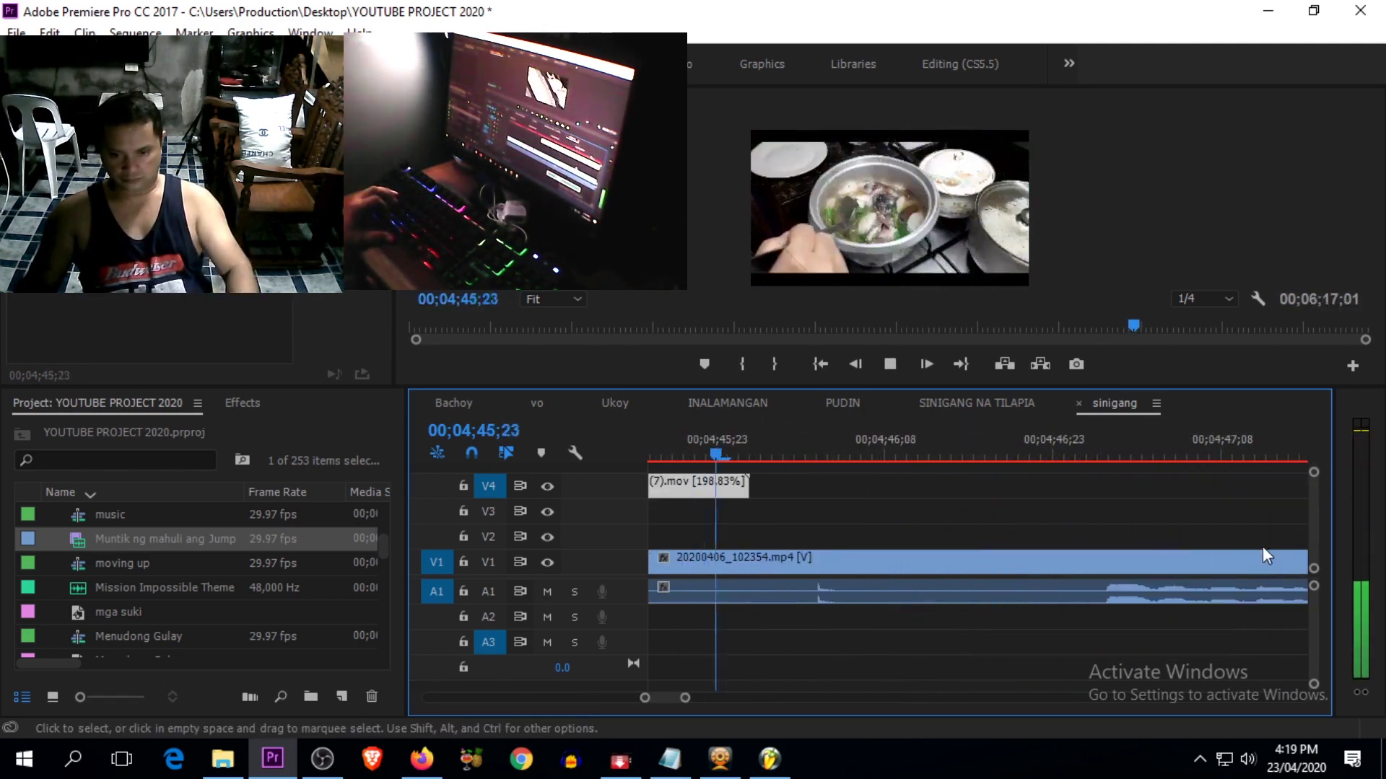
{"action": "key", "text": "minus"}
{"action": "key", "text": "minus"}
{"action": "key", "text": "minus"}
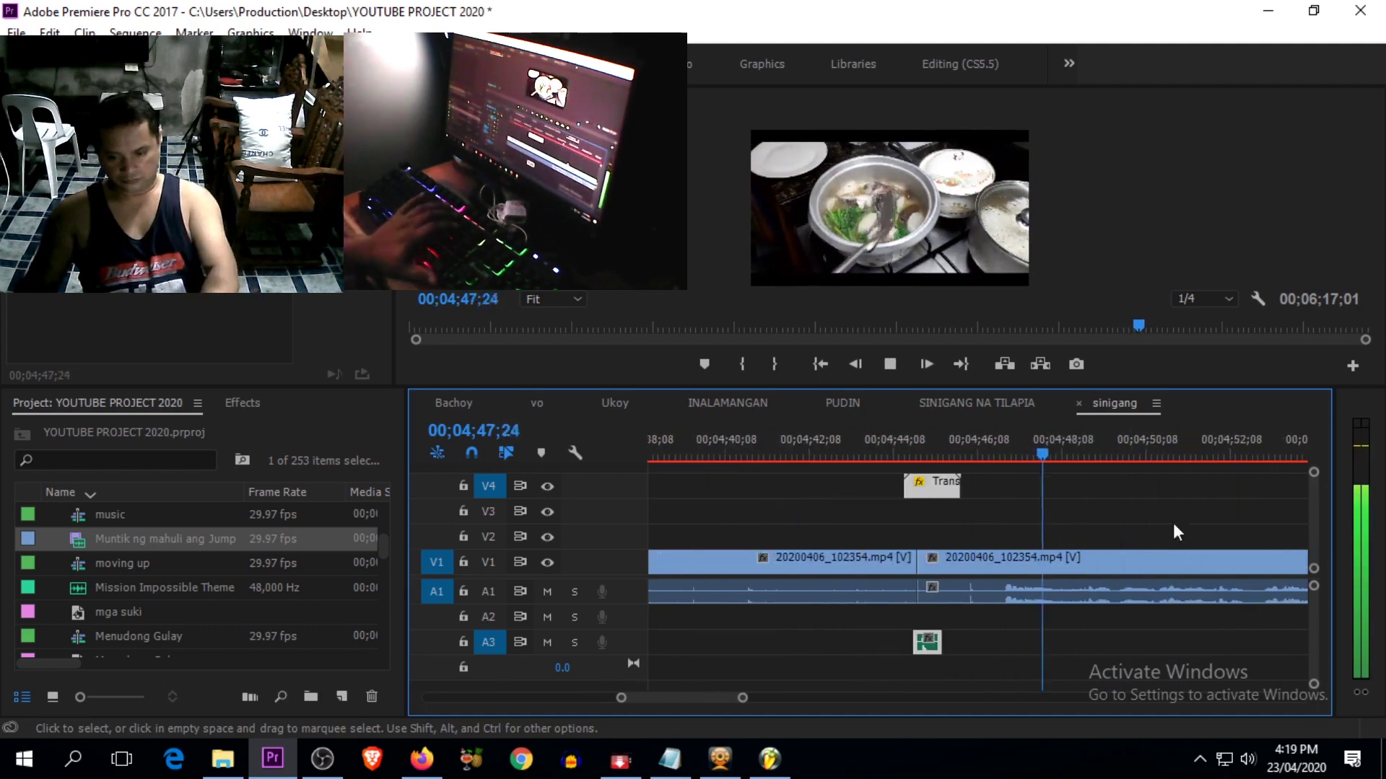
{"action": "key", "text": "minus"}
{"action": "key", "text": "minus"}
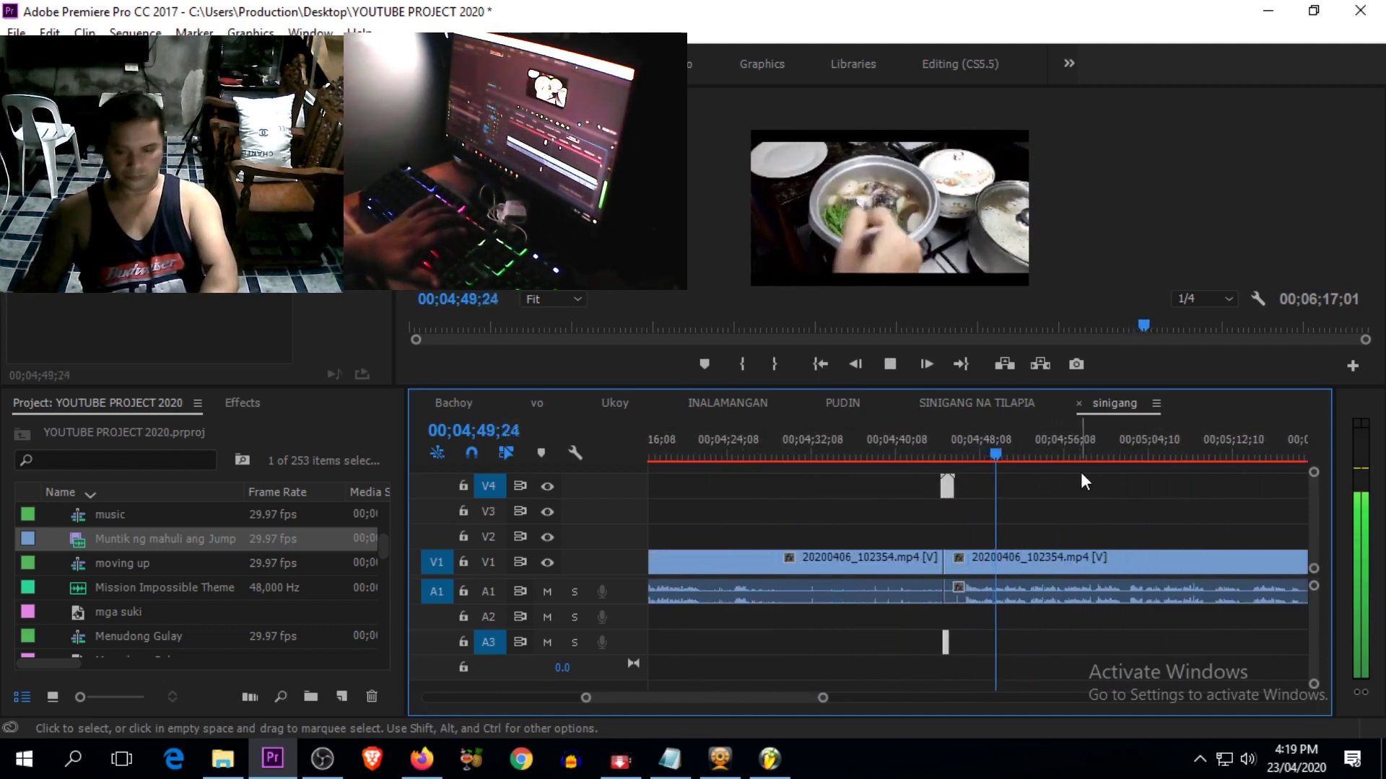
Step: Review the last 20200406_102354.mp4 clip from about 00;04;49 to 00;05;27, examining its footage and audio waveform for a place to cut
{"action": "key", "text": "equal"}
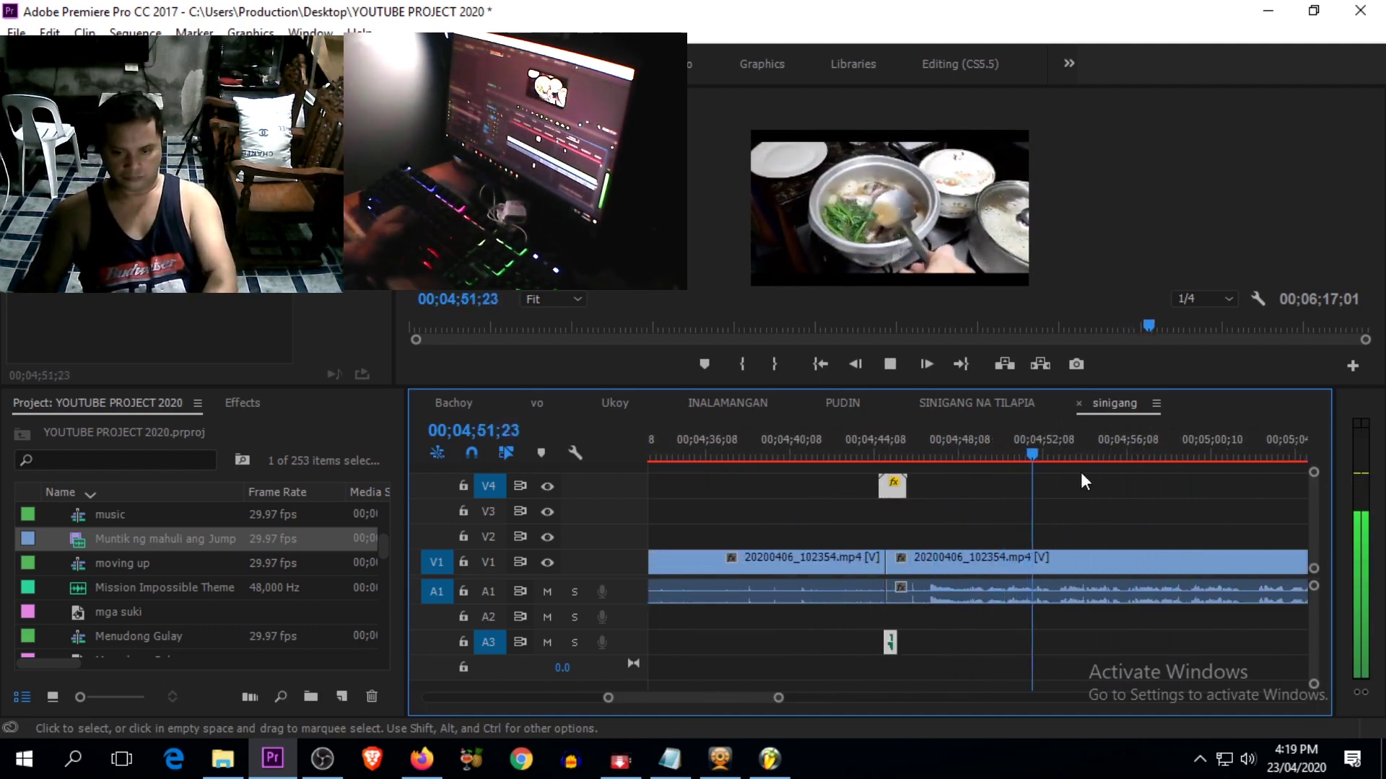
{"action": "key", "text": "minus"}
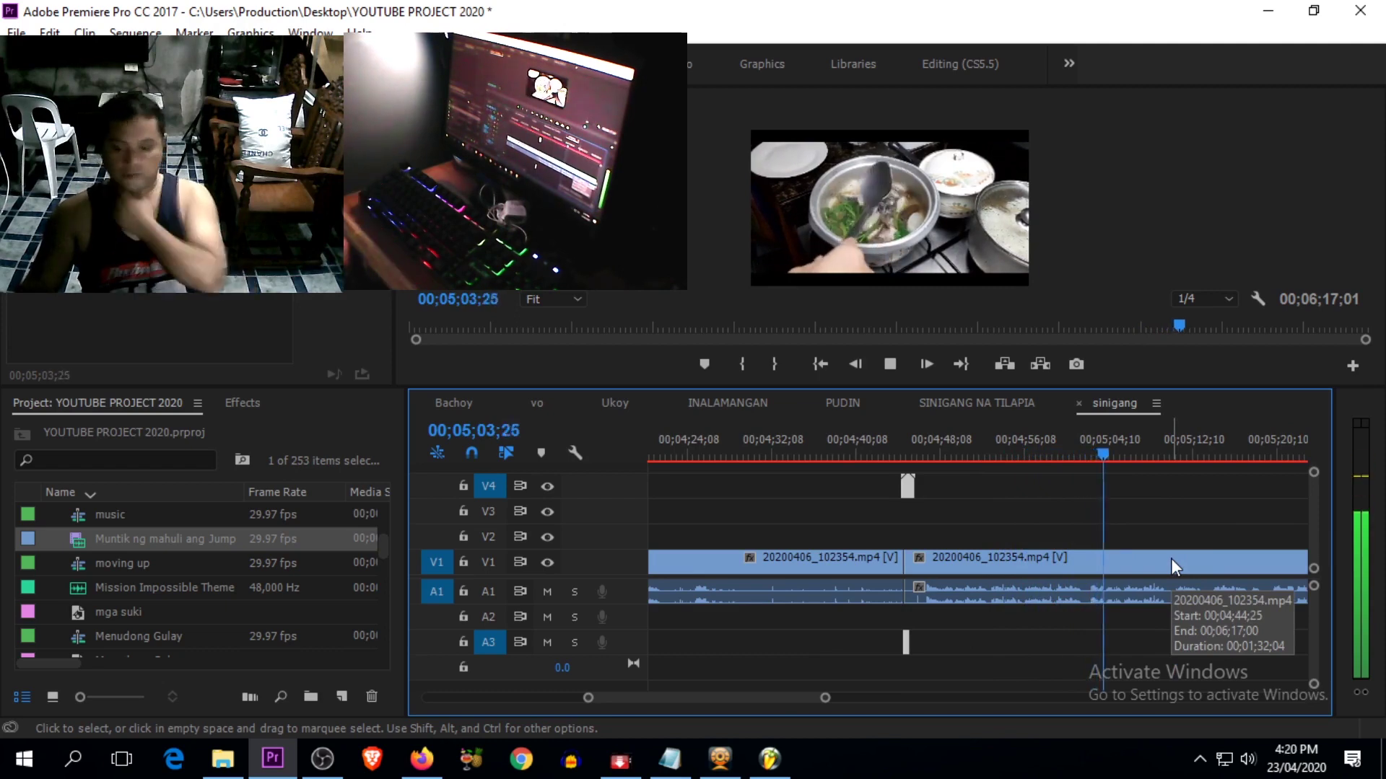
{"action": "key", "text": "minus"}
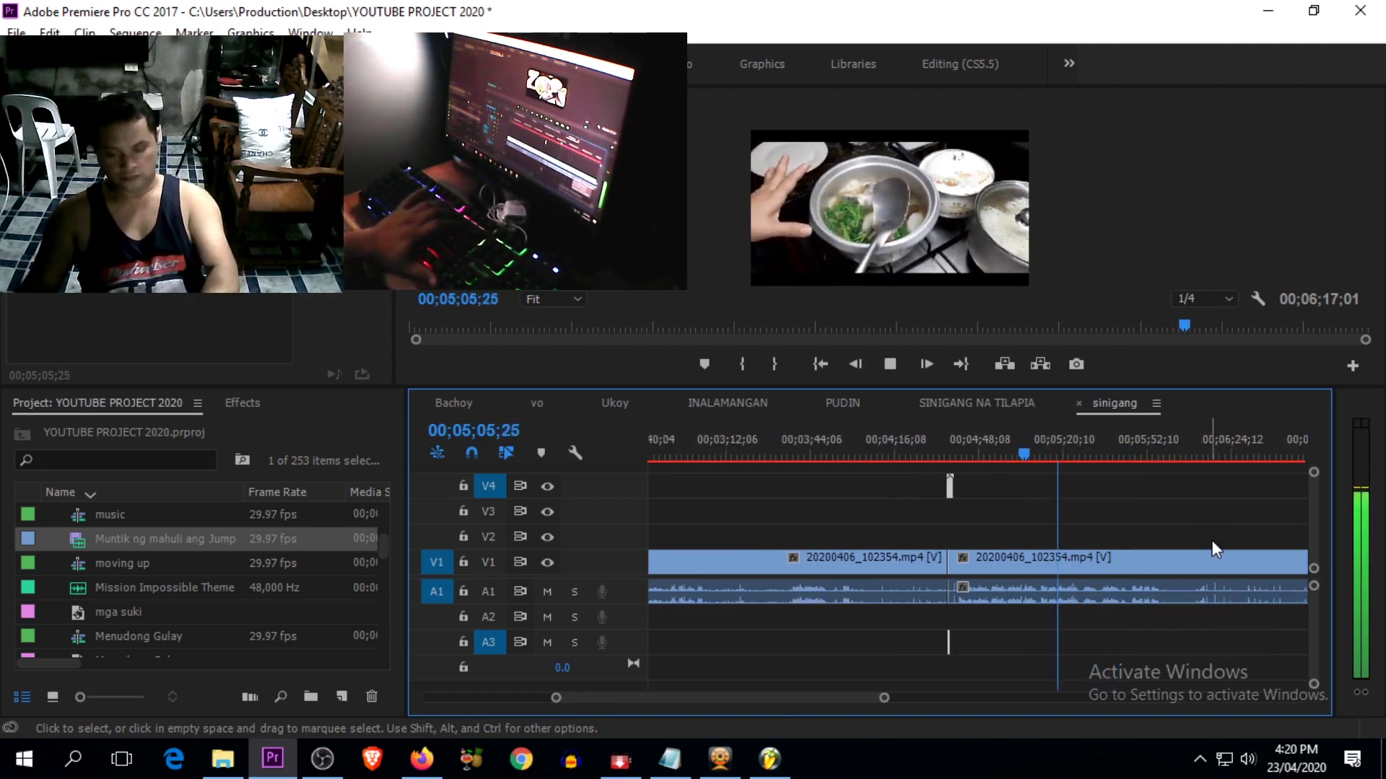
{"action": "key", "text": "equal"}
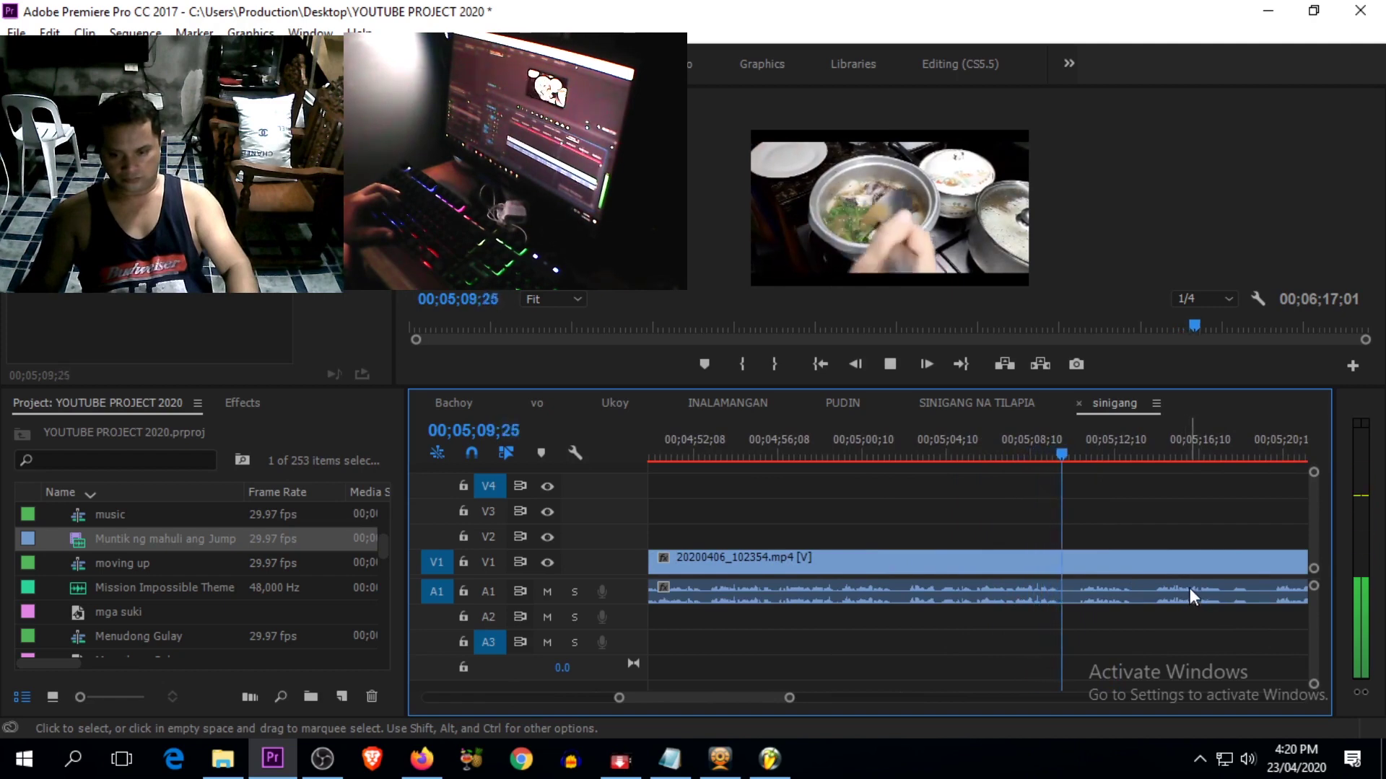
{"action": "key", "text": "minus"}
{"action": "key", "text": "minus"}
{"action": "key", "text": "equal"}
{"action": "key", "text": "equal"}
{"action": "key", "text": "equal"}
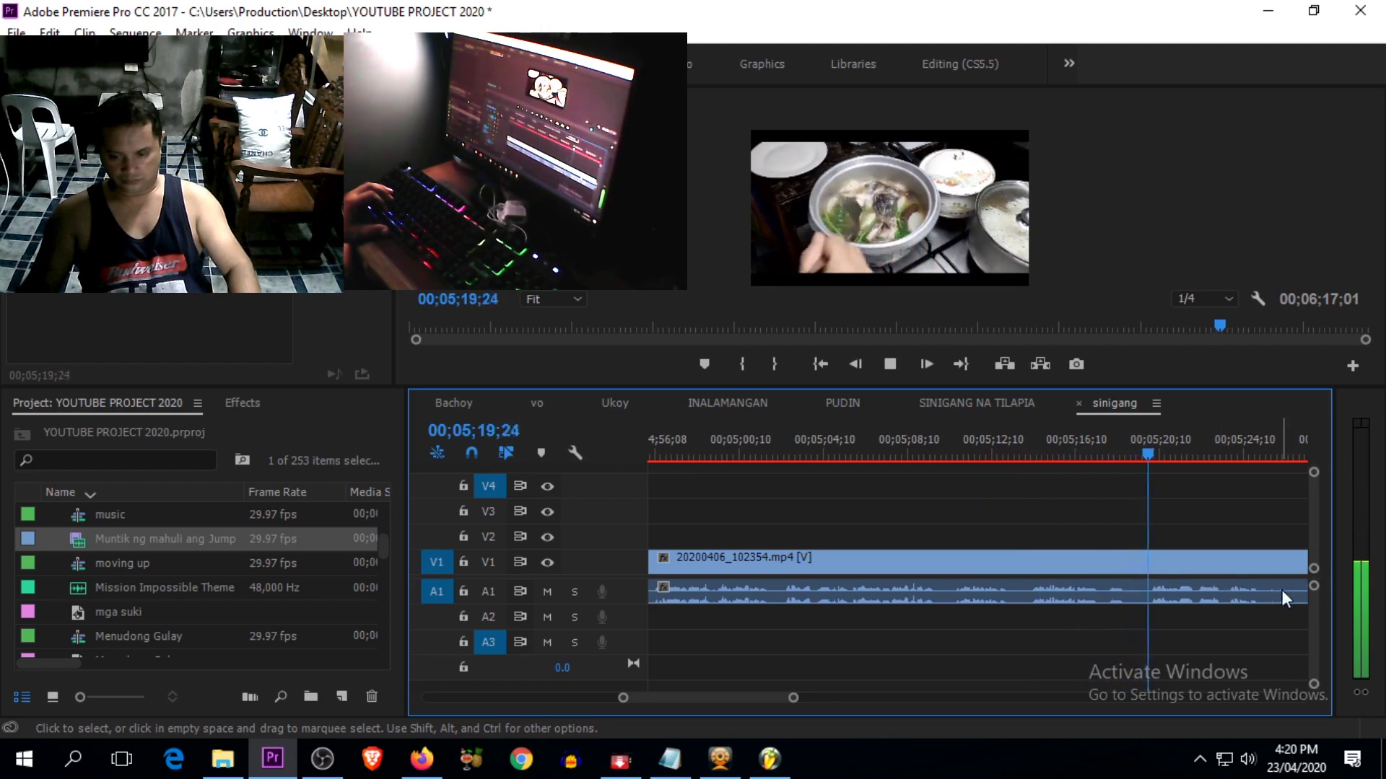
{"action": "key", "text": "minus"}
{"action": "key", "text": "minus"}
{"action": "key", "text": "minus"}
{"action": "key", "text": "equal"}
{"action": "key", "text": "equal"}
{"action": "key", "text": "equal"}
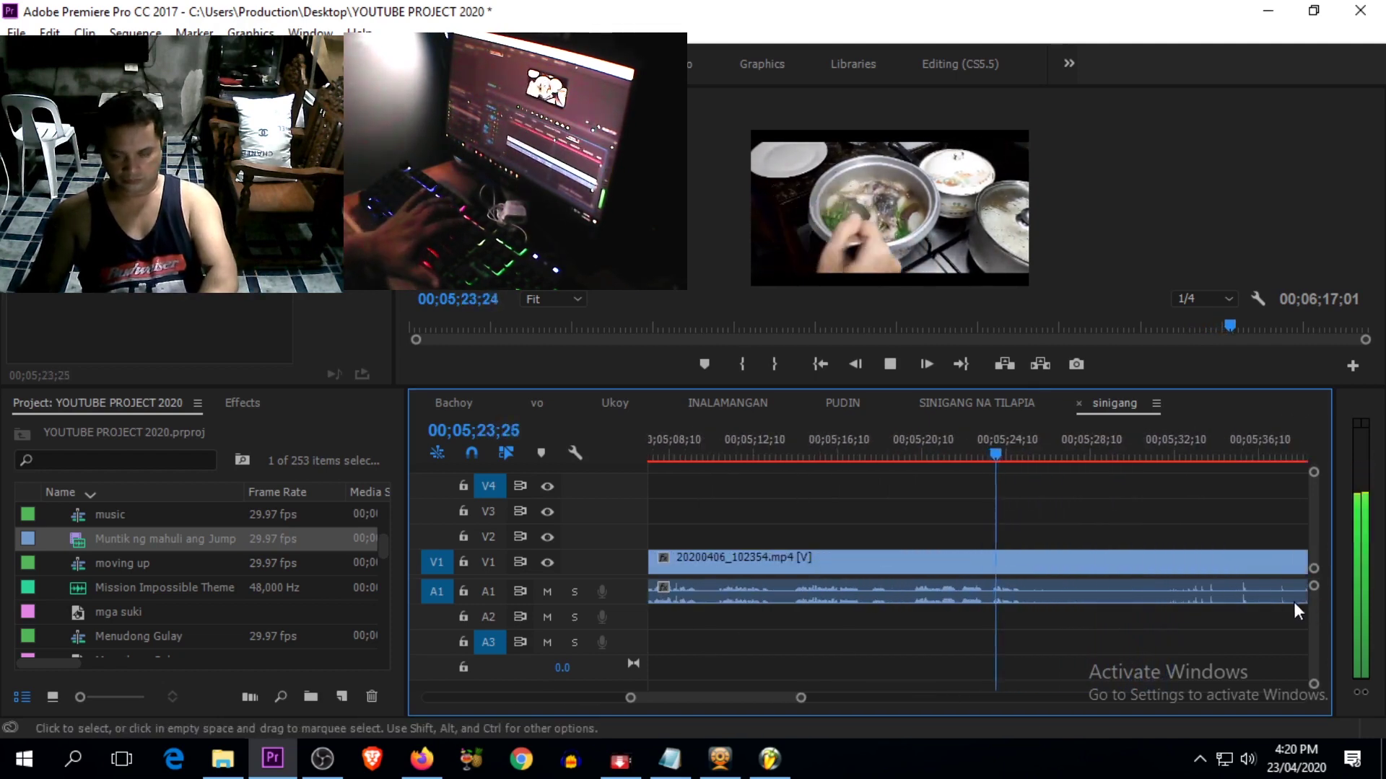
{"action": "key", "text": "equal"}
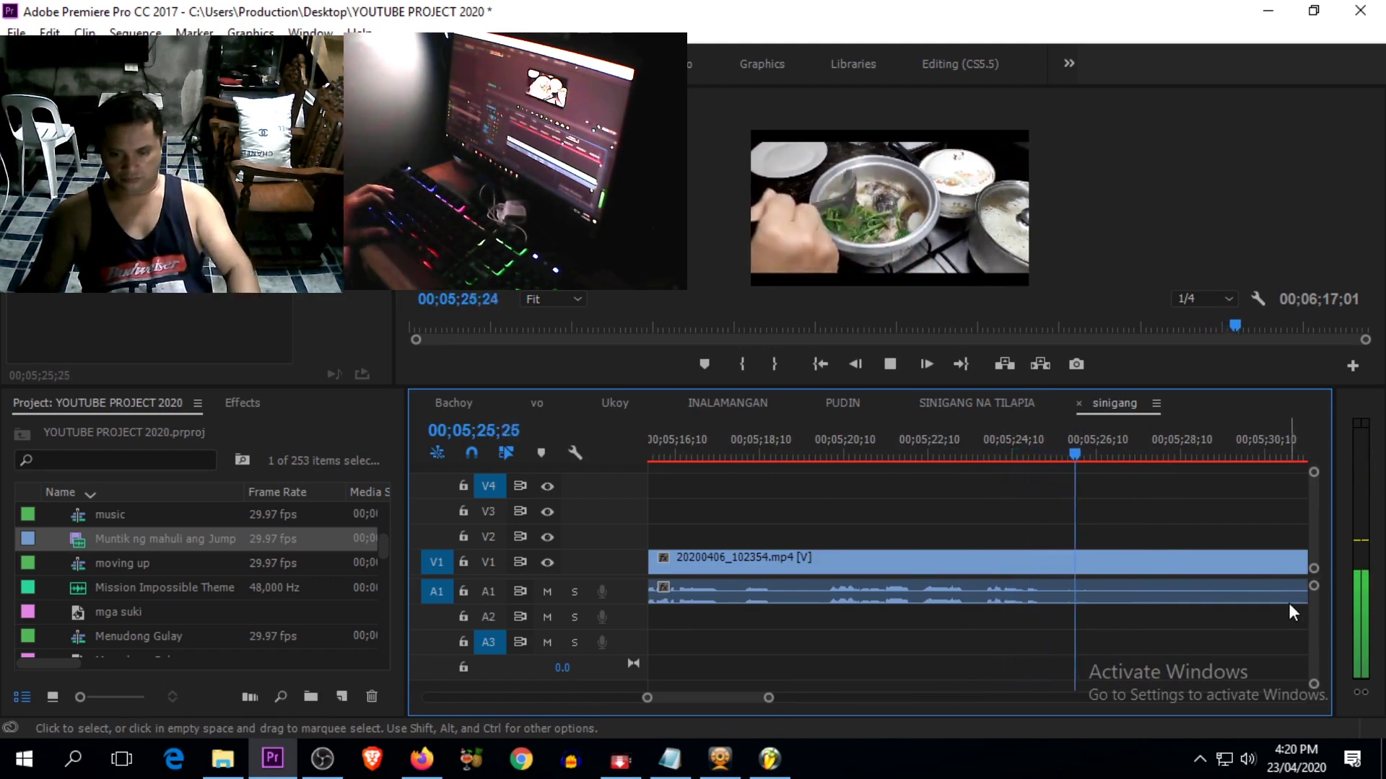
{"action": "key", "text": "minus"}
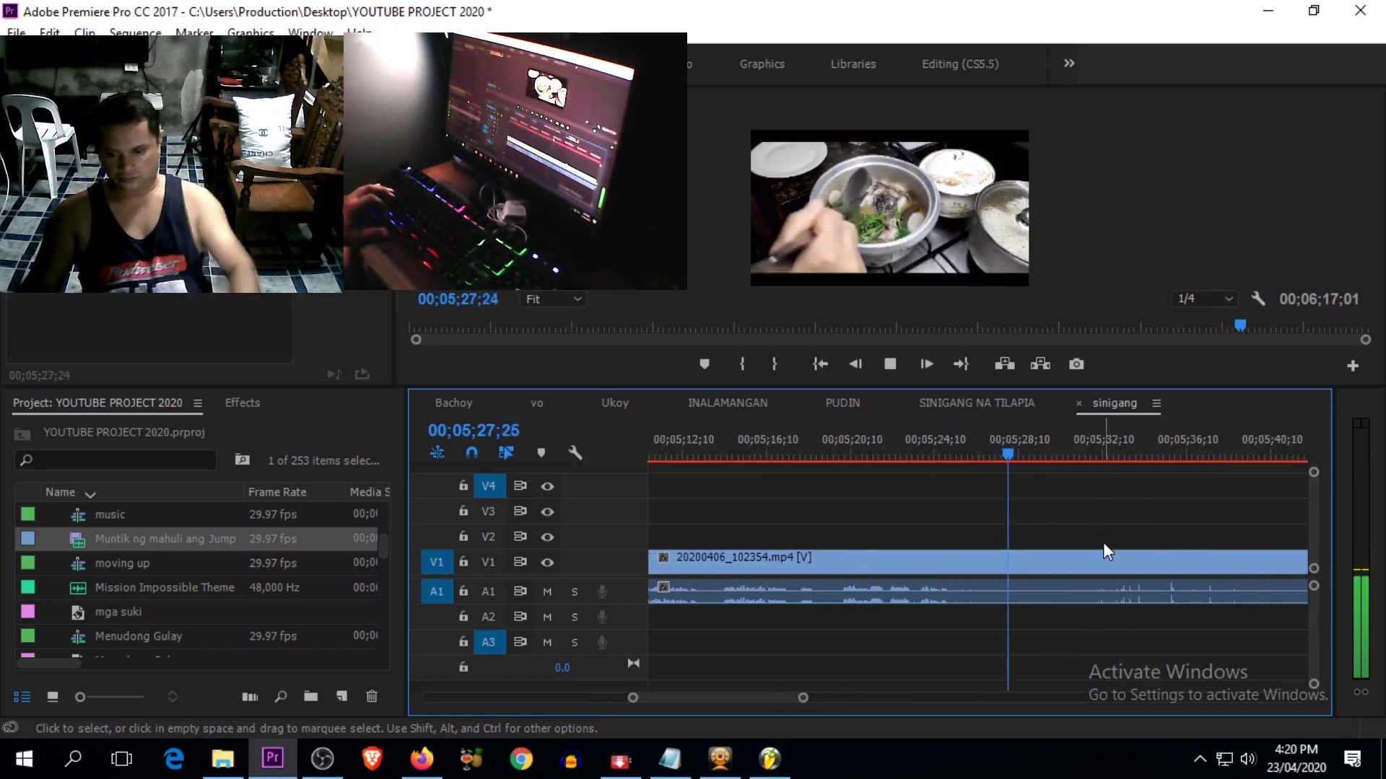
Step: Split the 20200406_102354.mp4 clip on V1 at about 00;05;29 in the sinigang sequence
{"action": "key", "text": "space"}
{"action": "key", "text": "c"}
{"action": "left_click", "coordinate": [1039, 561]}
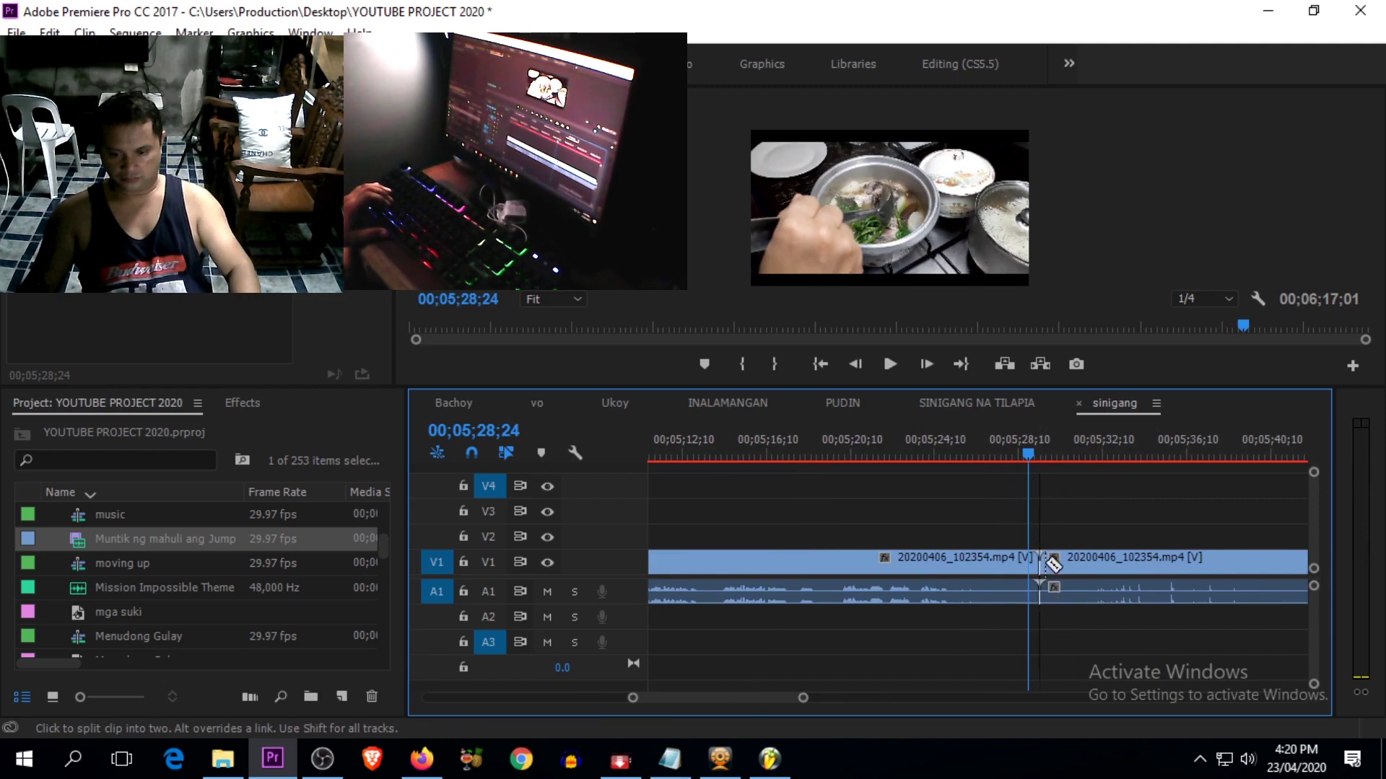
Step: Review the footage after the new cut through to the end of the sinigang sequence
{"action": "left_click_drag", "start_coordinate": [1068, 451], "coordinate": [1279, 485]}
{"action": "key", "text": "space"}
{"action": "key", "text": "minus"}
{"action": "key", "text": "minus"}
{"action": "key", "text": "equal"}
{"action": "left_click_drag", "start_coordinate": [1011, 457], "coordinate": [1244, 481]}
{"action": "key", "text": "space"}
{"action": "key", "text": "minus"}
{"action": "key", "text": "minus"}
{"action": "key", "text": "equal"}
{"action": "key", "text": "equal"}
{"action": "key", "text": "space"}
{"action": "key", "text": "equal"}
{"action": "mouse_move", "coordinate": [996, 453]}
{"action": "left_mouse_down"}
{"action": "mouse_move", "coordinate": [968, 456]}
{"action": "mouse_move", "coordinate": [982, 462]}
{"action": "left_mouse_up"}
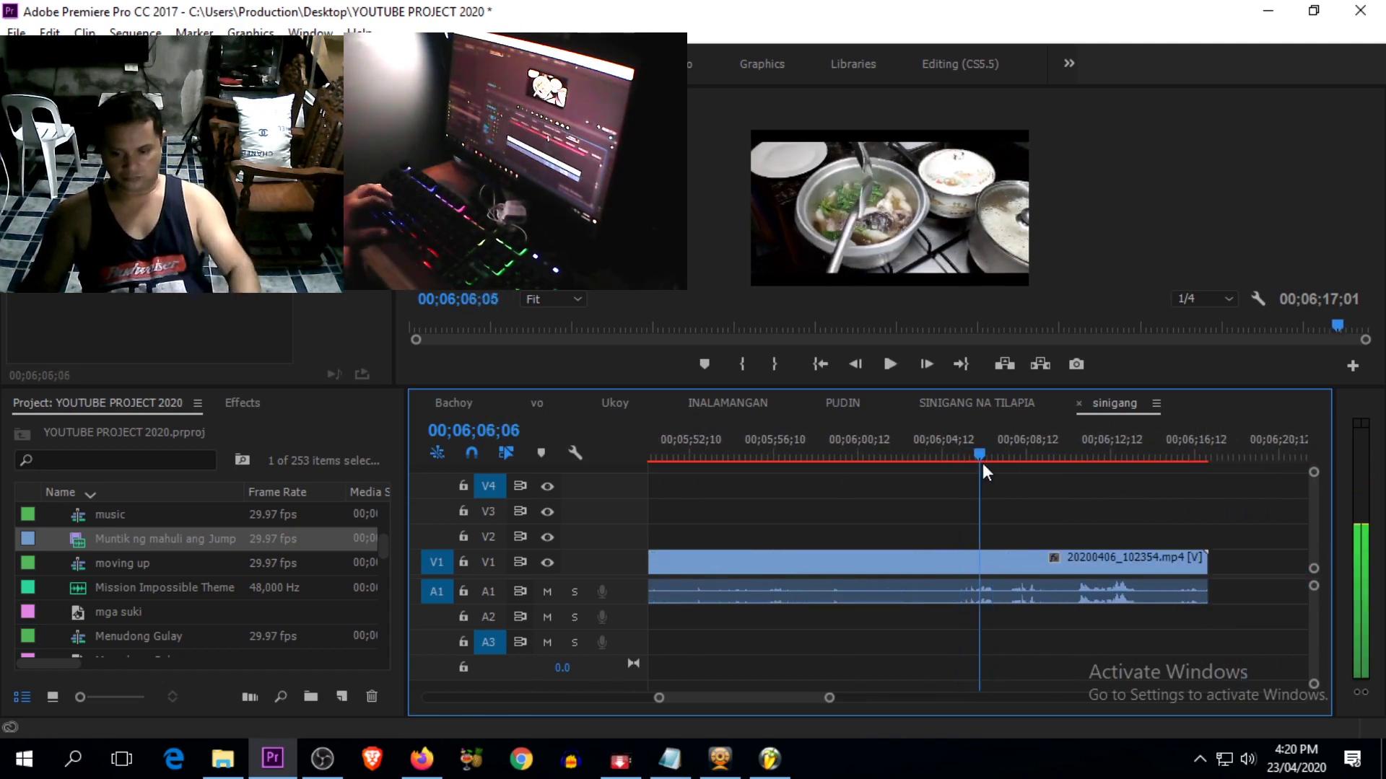
Step: Delete the remainder of the last V1 clip and its audio after the cut at about 00;05;29
{"action": "left_click_drag", "start_coordinate": [1137, 474], "coordinate": [916, 477]}
{"action": "key", "text": "c"}
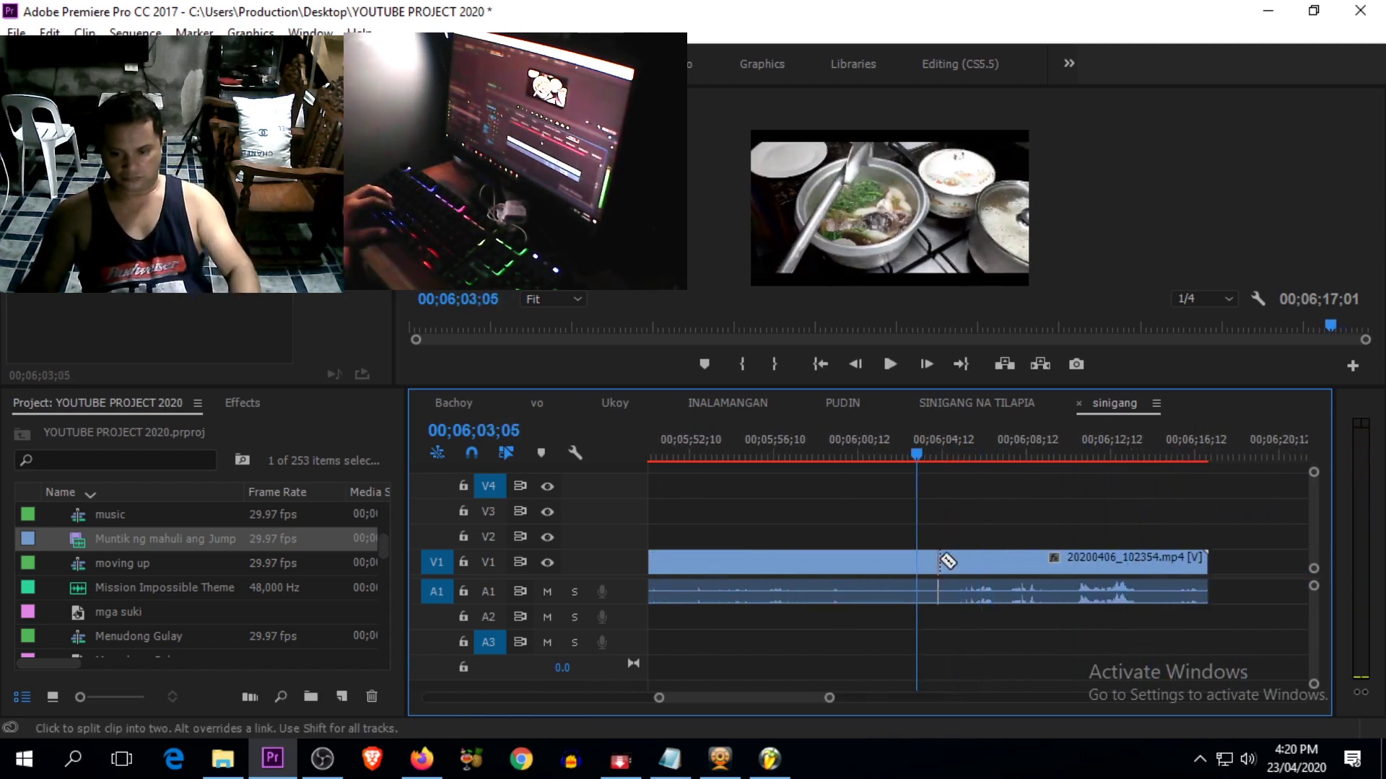
{"action": "key", "text": "v"}
{"action": "left_click", "coordinate": [954, 569]}
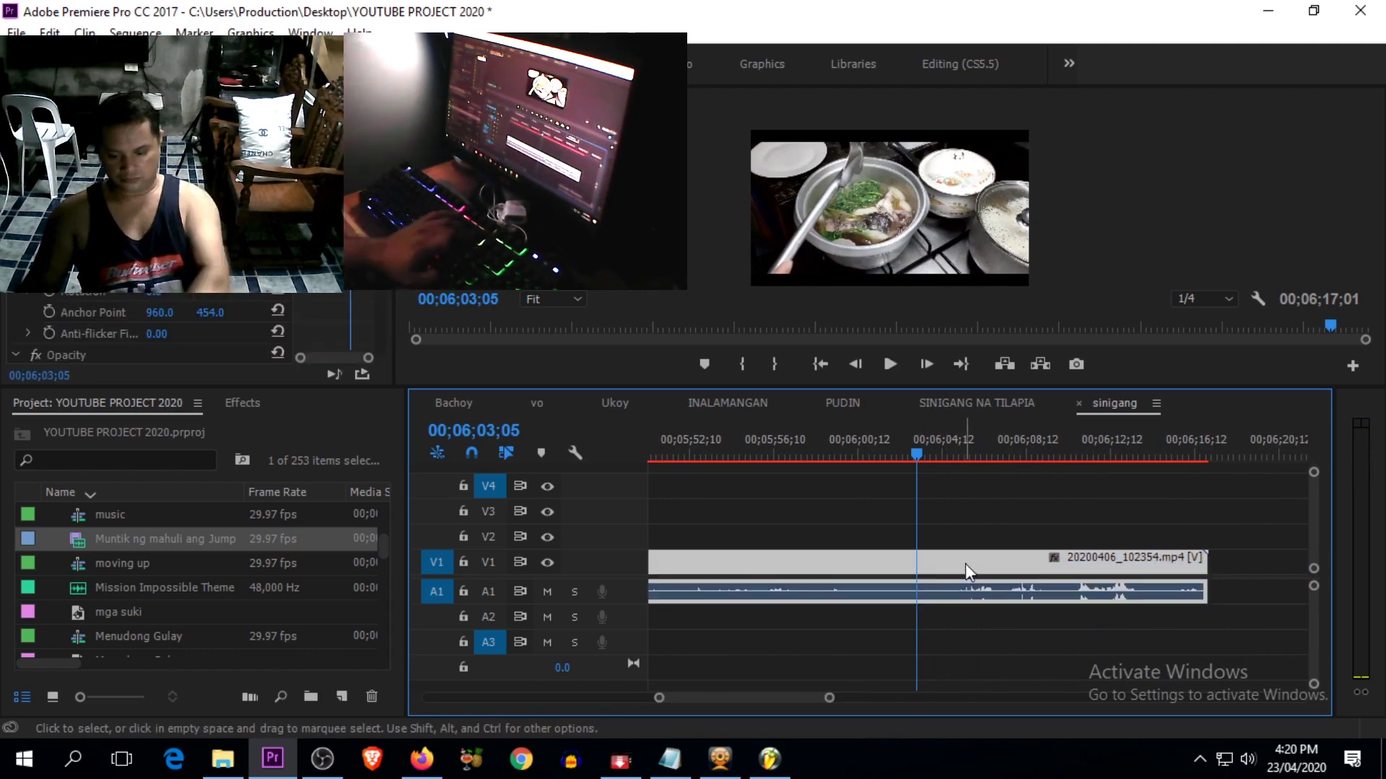
{"action": "key", "text": "Delete"}
{"action": "key", "text": "minus"}
{"action": "key", "text": "minus"}
{"action": "key", "text": "minus"}
{"action": "key", "text": "minus"}
{"action": "key", "text": "minus"}
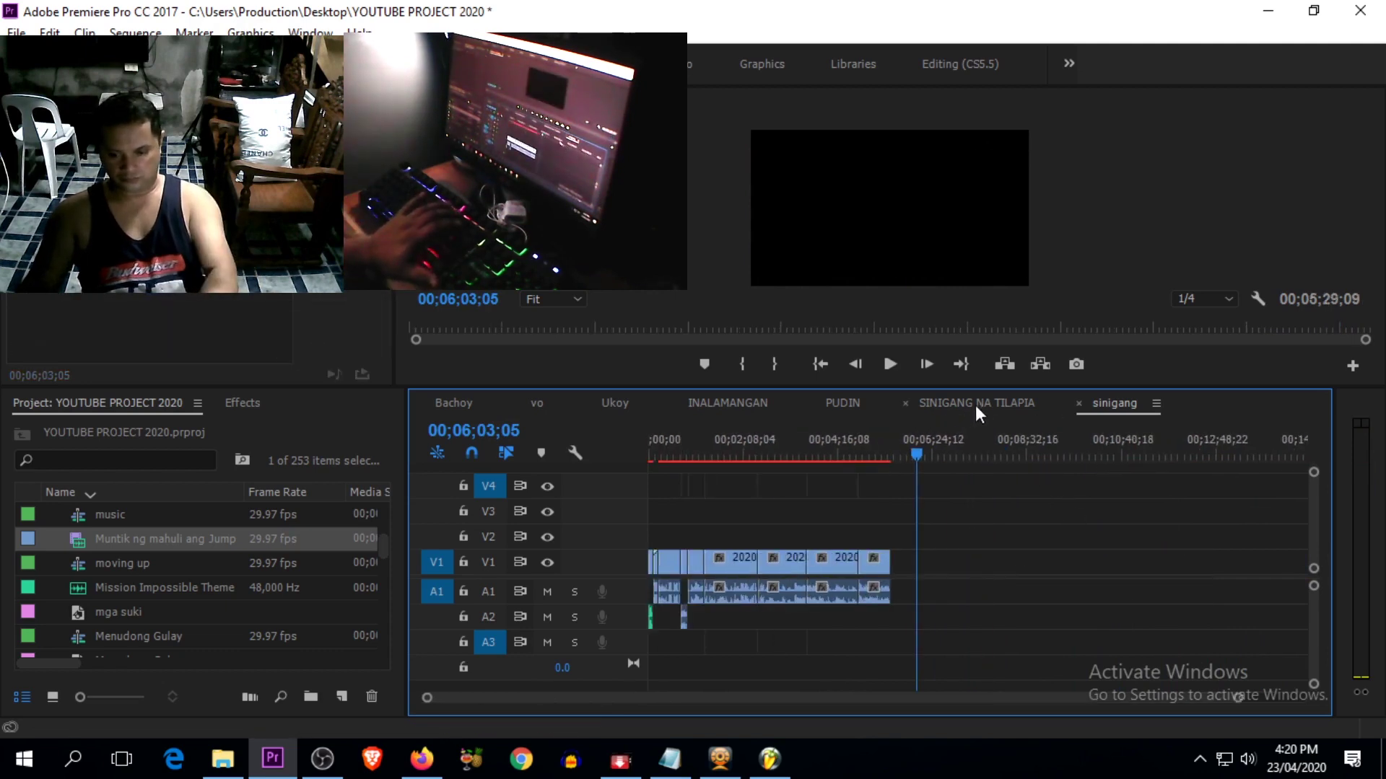
Step: Open the SINIGANG NA TILAPIA sequence and examine the clips leading up to 20200406_103337.mp4
{"action": "left_click", "coordinate": [973, 407]}
{"action": "key", "text": "minus"}
{"action": "left_click", "coordinate": [1034, 449]}
{"action": "key", "text": "equal"}
{"action": "key", "text": "equal"}
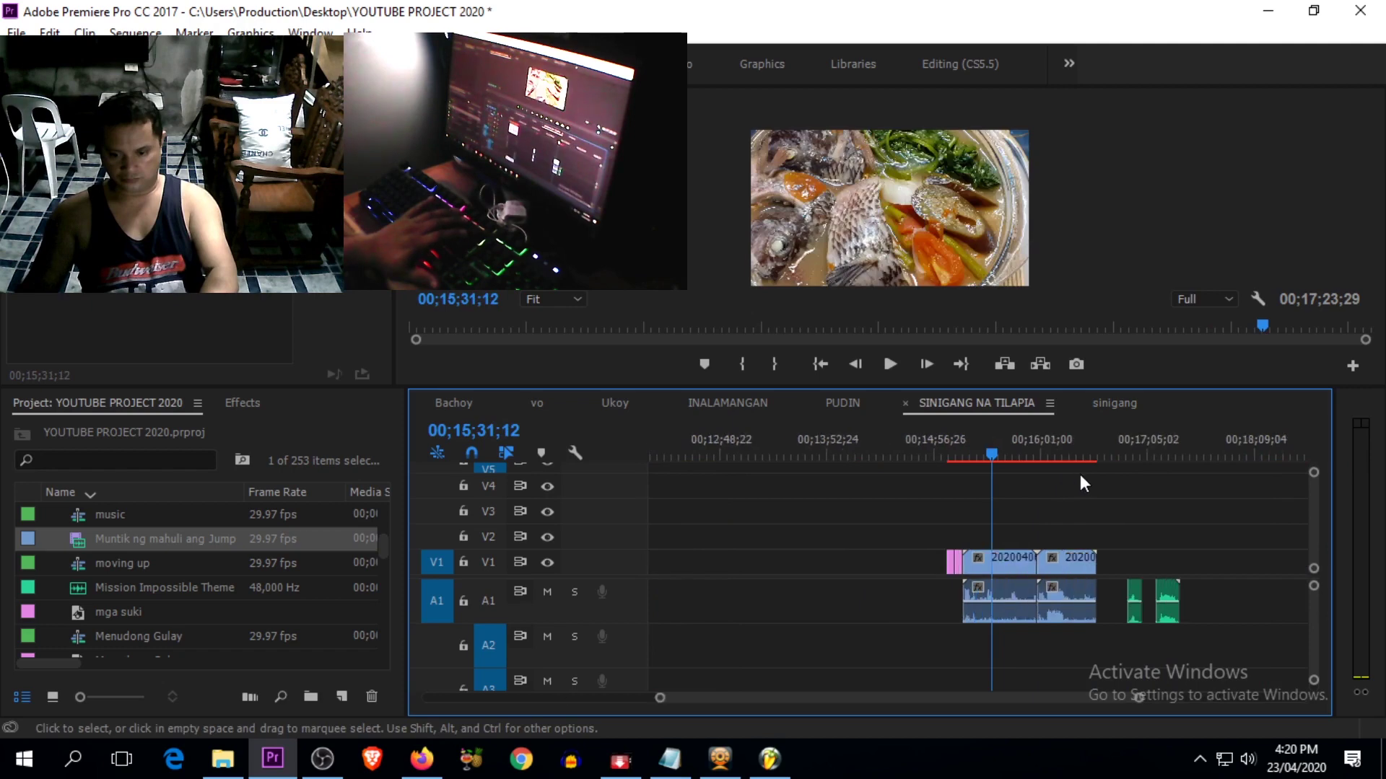
{"action": "key", "text": "equal"}
{"action": "left_click_drag", "start_coordinate": [998, 456], "coordinate": [882, 482]}
{"action": "key", "text": "equal"}
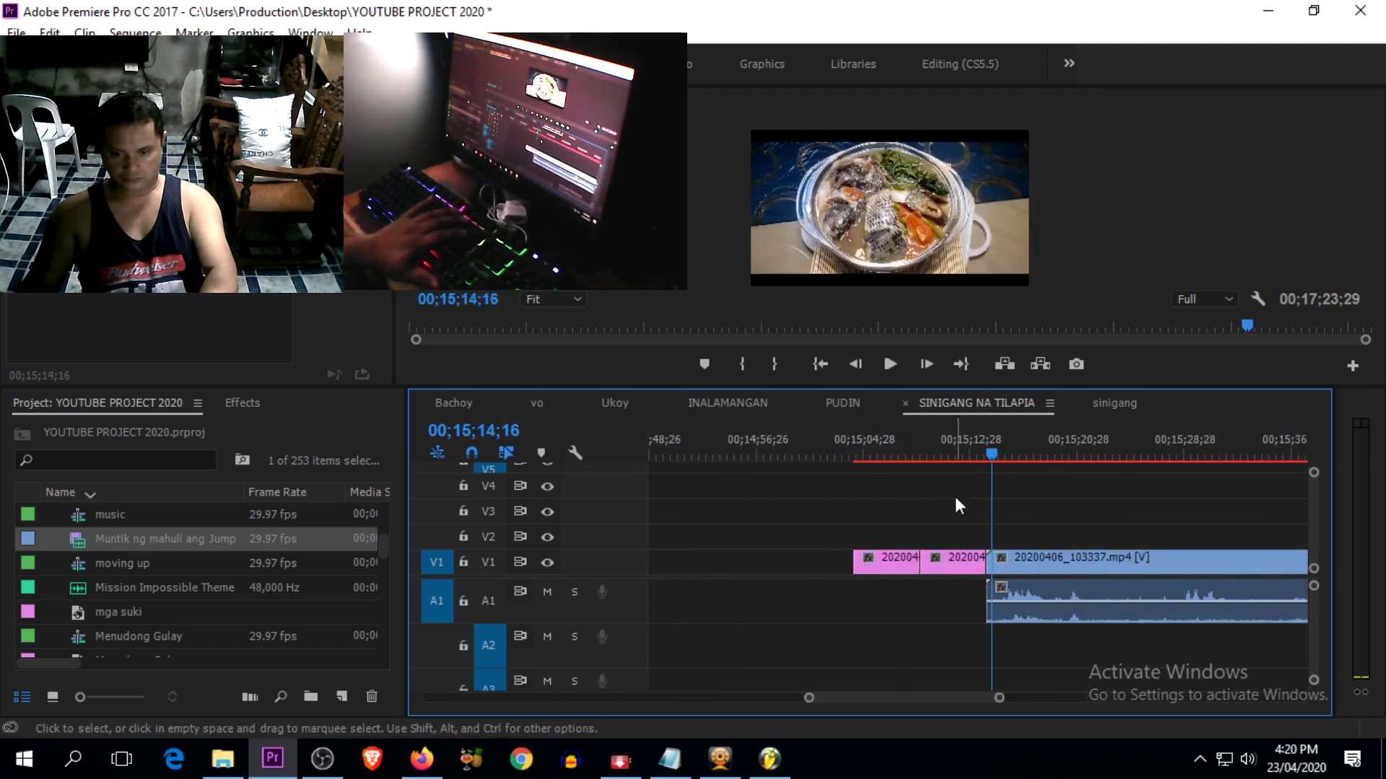
{"action": "left_click_drag", "start_coordinate": [986, 449], "coordinate": [851, 483]}
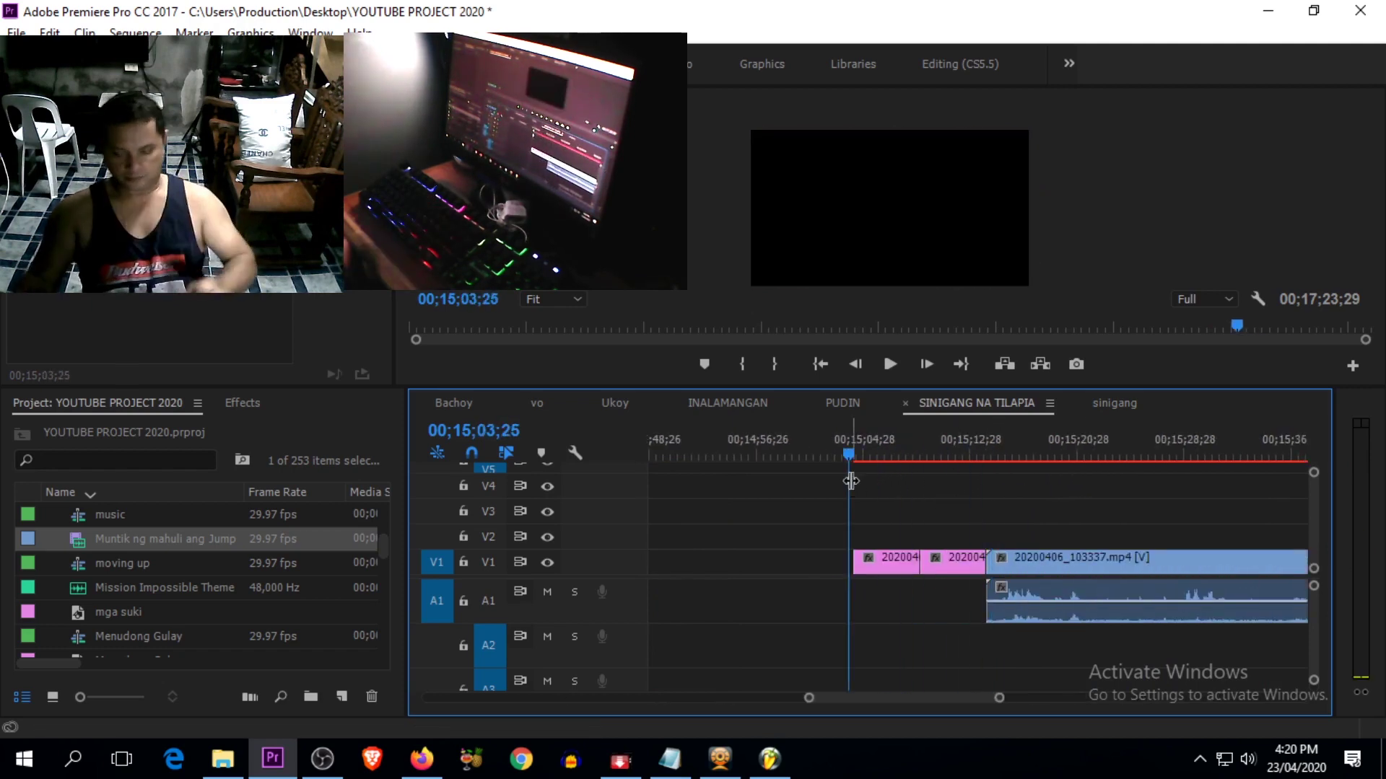
Step: Return to the sinigang sequence and extend the end of its last V1 clip to 00;05;54;01
{"action": "left_click", "coordinate": [1116, 404]}
{"action": "left_click_drag", "start_coordinate": [905, 453], "coordinate": [880, 469]}
{"action": "left_click_drag", "start_coordinate": [919, 555], "coordinate": [950, 553]}
Step: Split the last V1 clip at 00;05;44;24 and delete the remainder with its audio
{"action": "key", "text": "space"}
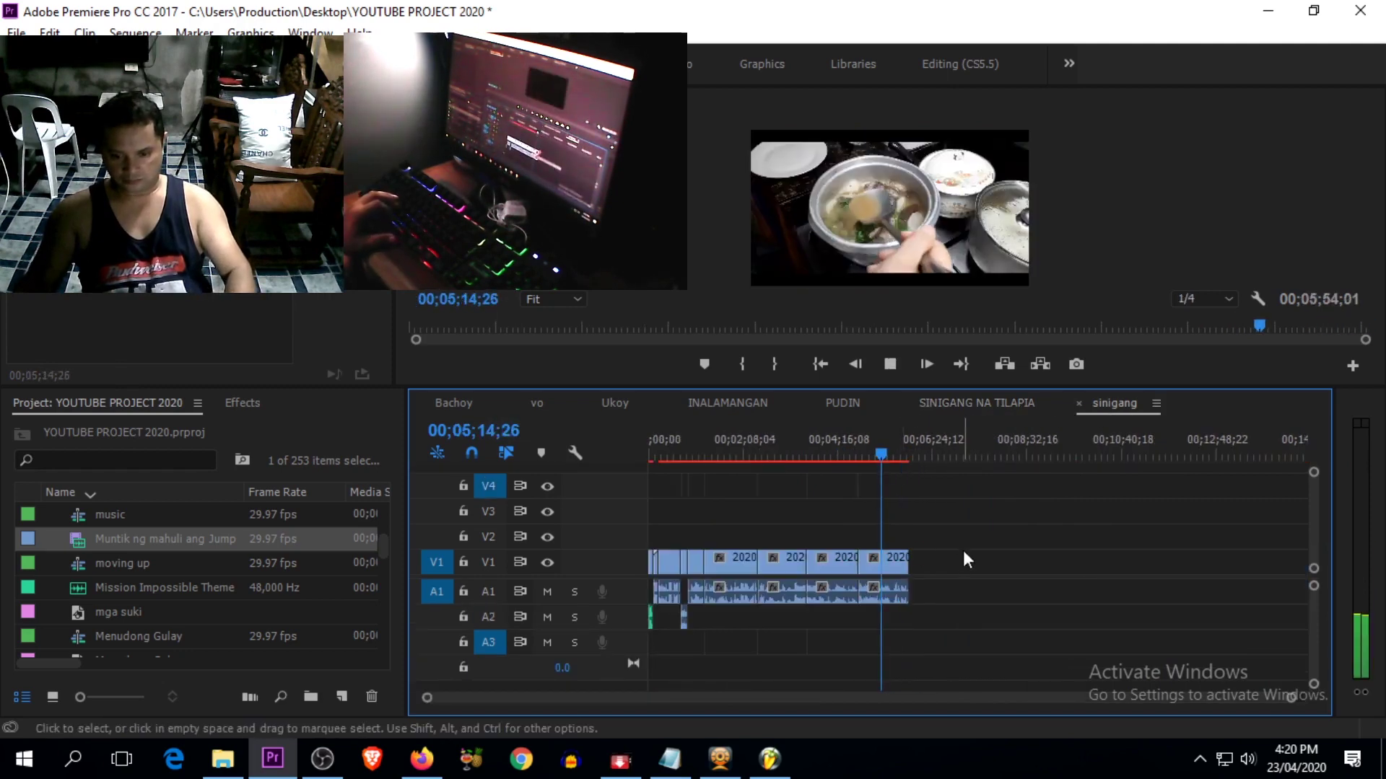
{"action": "key", "text": "equal"}
{"action": "key", "text": "equal"}
{"action": "key", "text": "equal"}
{"action": "left_click", "coordinate": [1024, 451]}
{"action": "left_click", "coordinate": [1038, 455]}
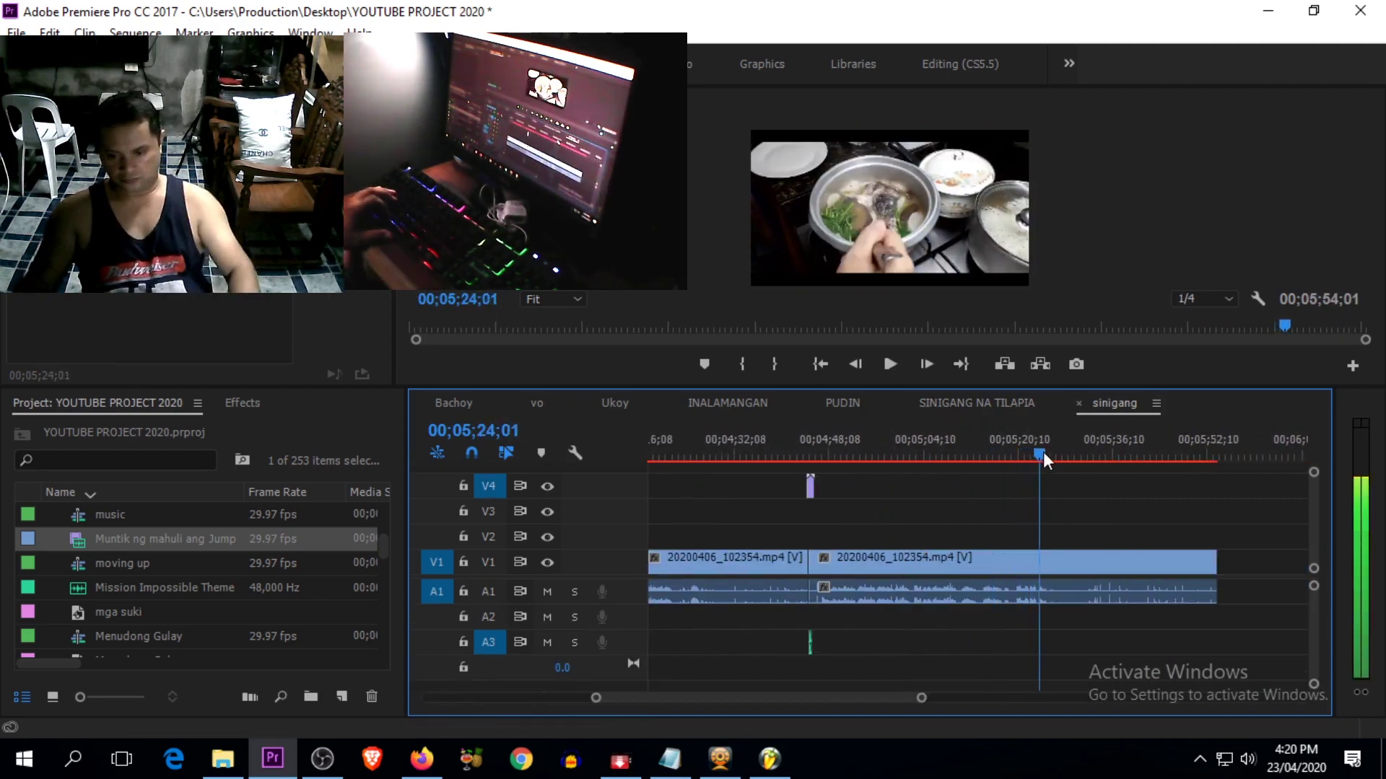
{"action": "key", "text": "space"}
{"action": "left_click_drag", "start_coordinate": [1058, 449], "coordinate": [1133, 461]}
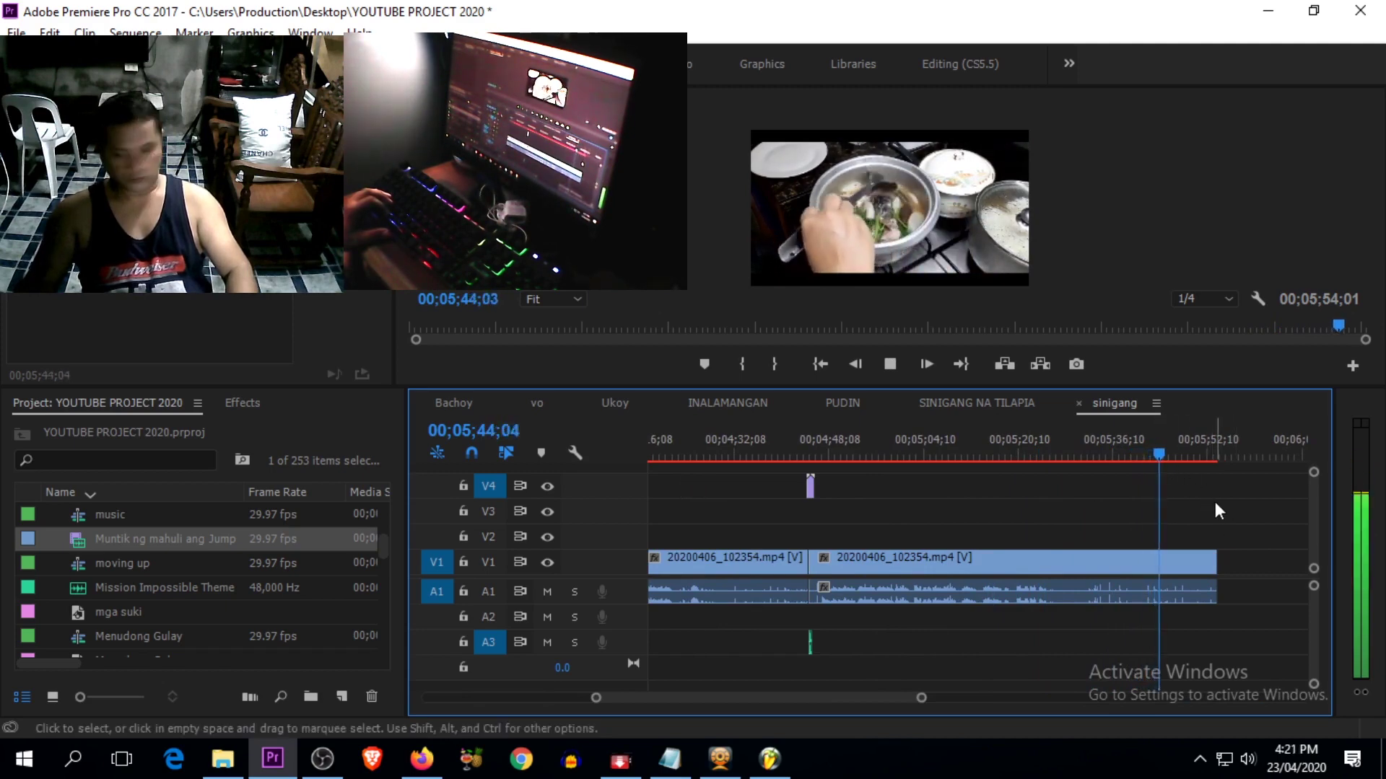
{"action": "key", "text": "space"}
{"action": "key", "text": "c"}
{"action": "left_click", "coordinate": [1164, 558]}
{"action": "key", "text": "v"}
{"action": "left_click", "coordinate": [1195, 573]}
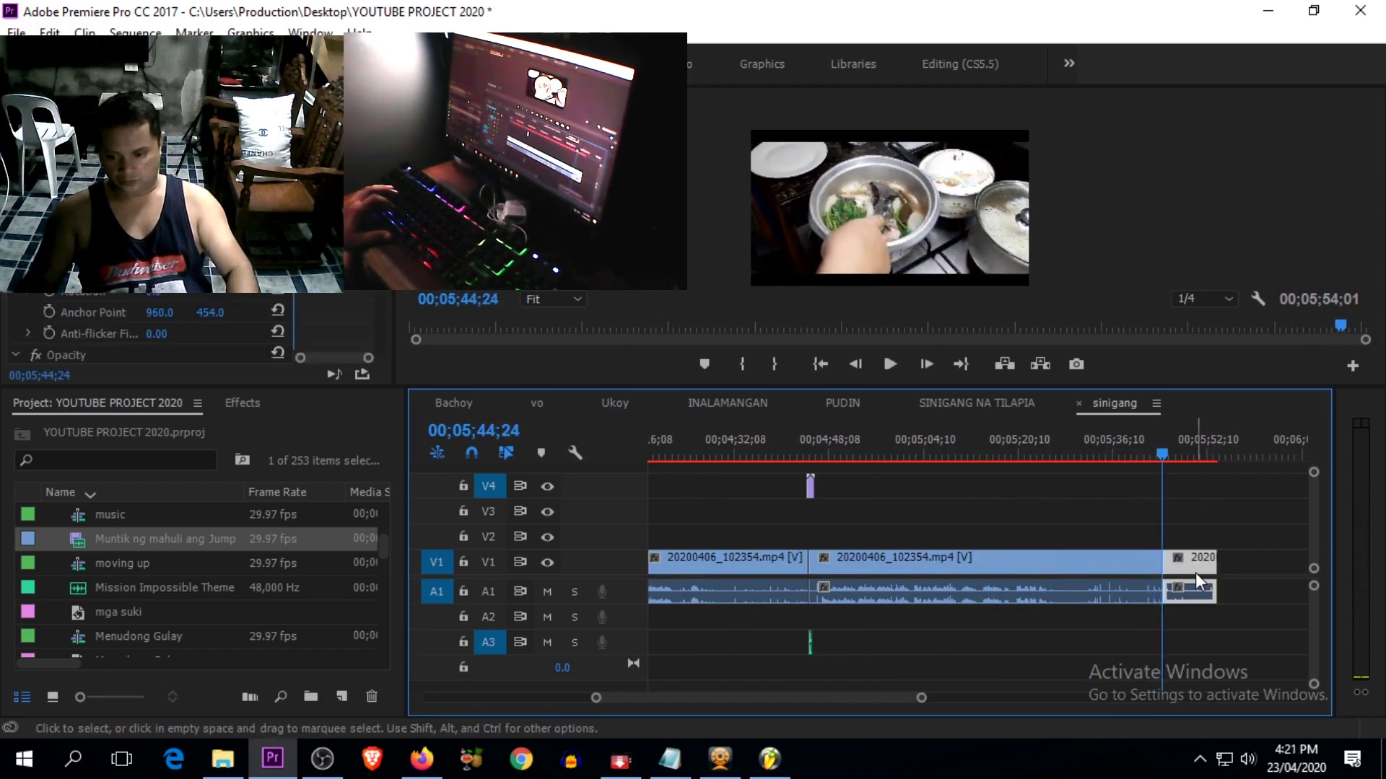
{"action": "key", "text": "Delete"}
Step: Copy the Transition (7).mov clip on V4 with its sound effect and paste both at 00;05;44;24
{"action": "left_click", "coordinate": [811, 491]}
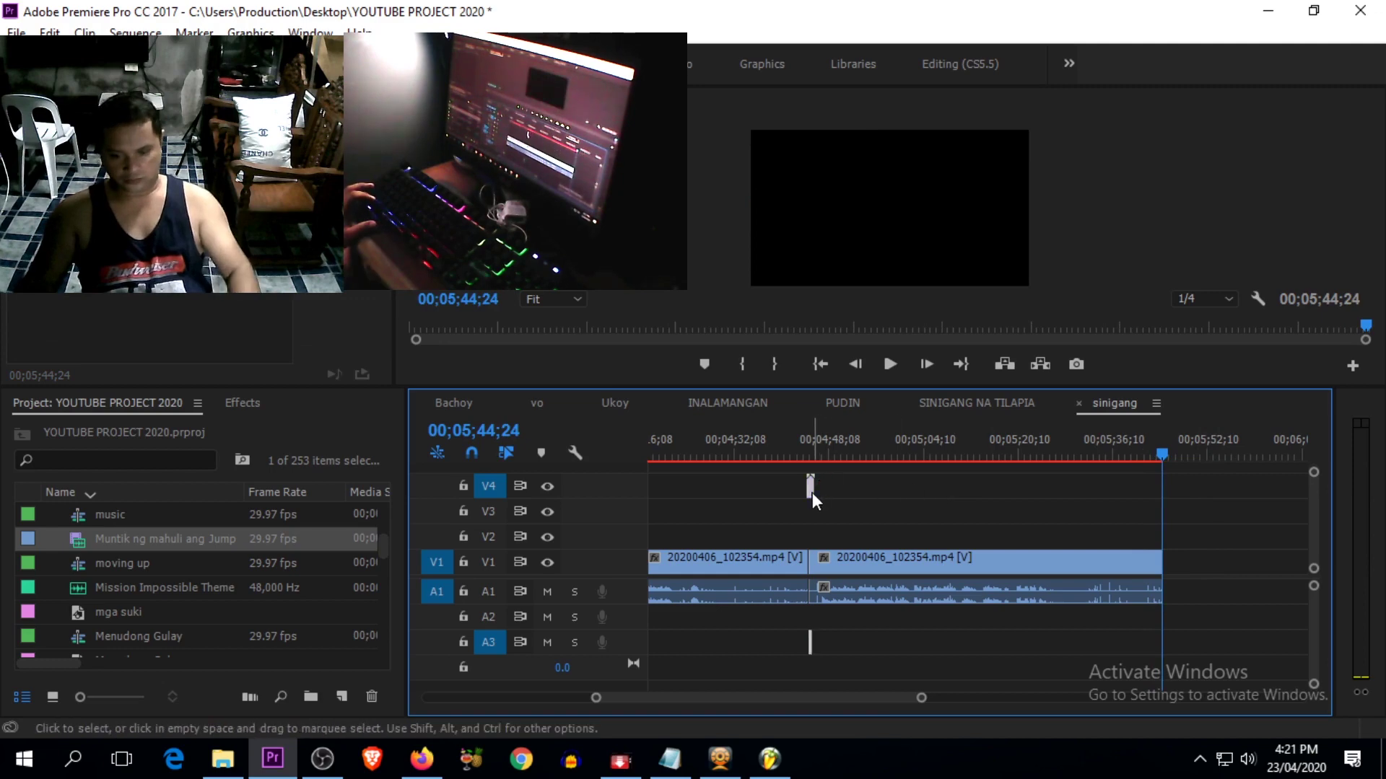
{"action": "key", "text": "ctrl+c"}
{"action": "key", "text": "ctrl+v"}
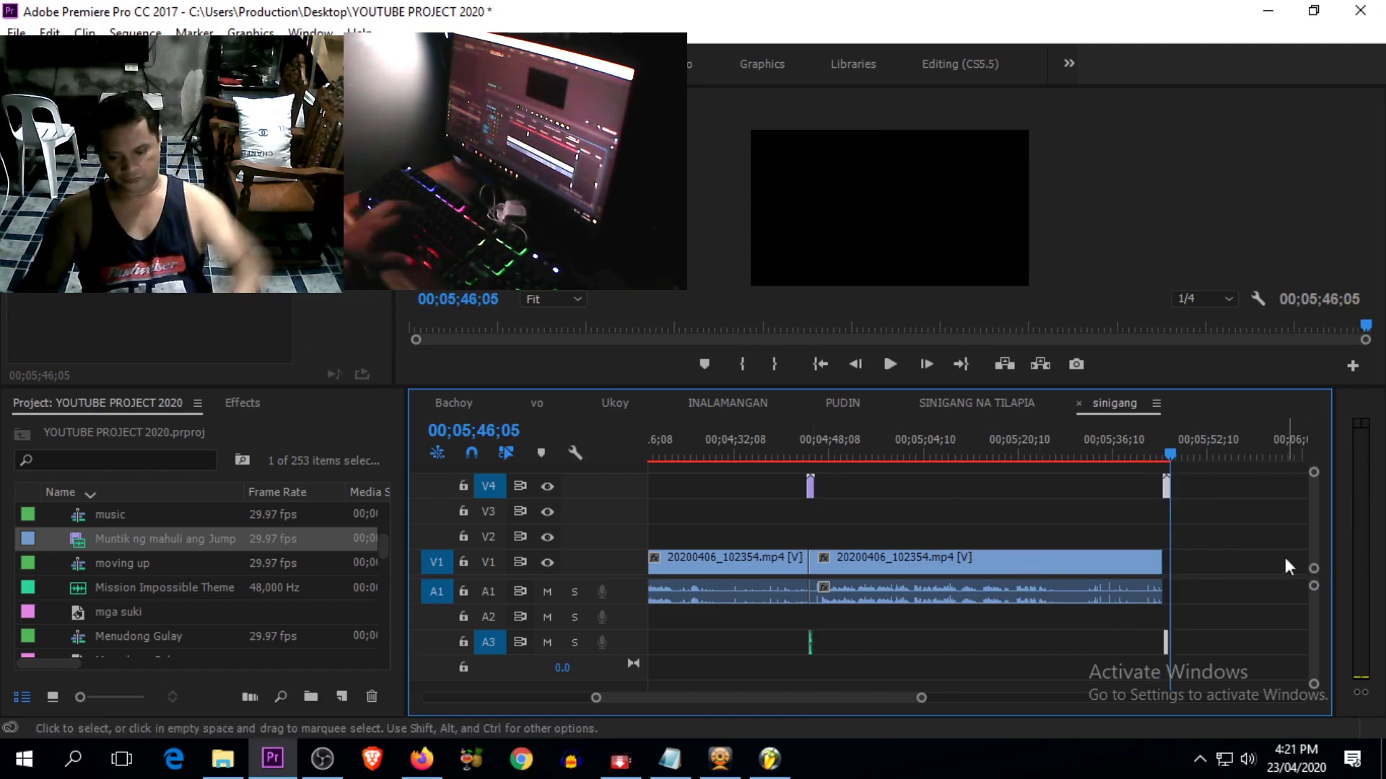
Step: Move the pasted Transition (7).mov and its sound about 11 frames earlier to overlap the end of the last V1 clip
{"action": "key", "text": "equal"}
{"action": "key", "text": "equal"}
{"action": "key", "text": "equal"}
{"action": "left_click_drag", "start_coordinate": [983, 448], "coordinate": [940, 443]}
{"action": "key", "text": "equal"}
{"action": "key", "text": "="}
{"action": "key", "text": "="}
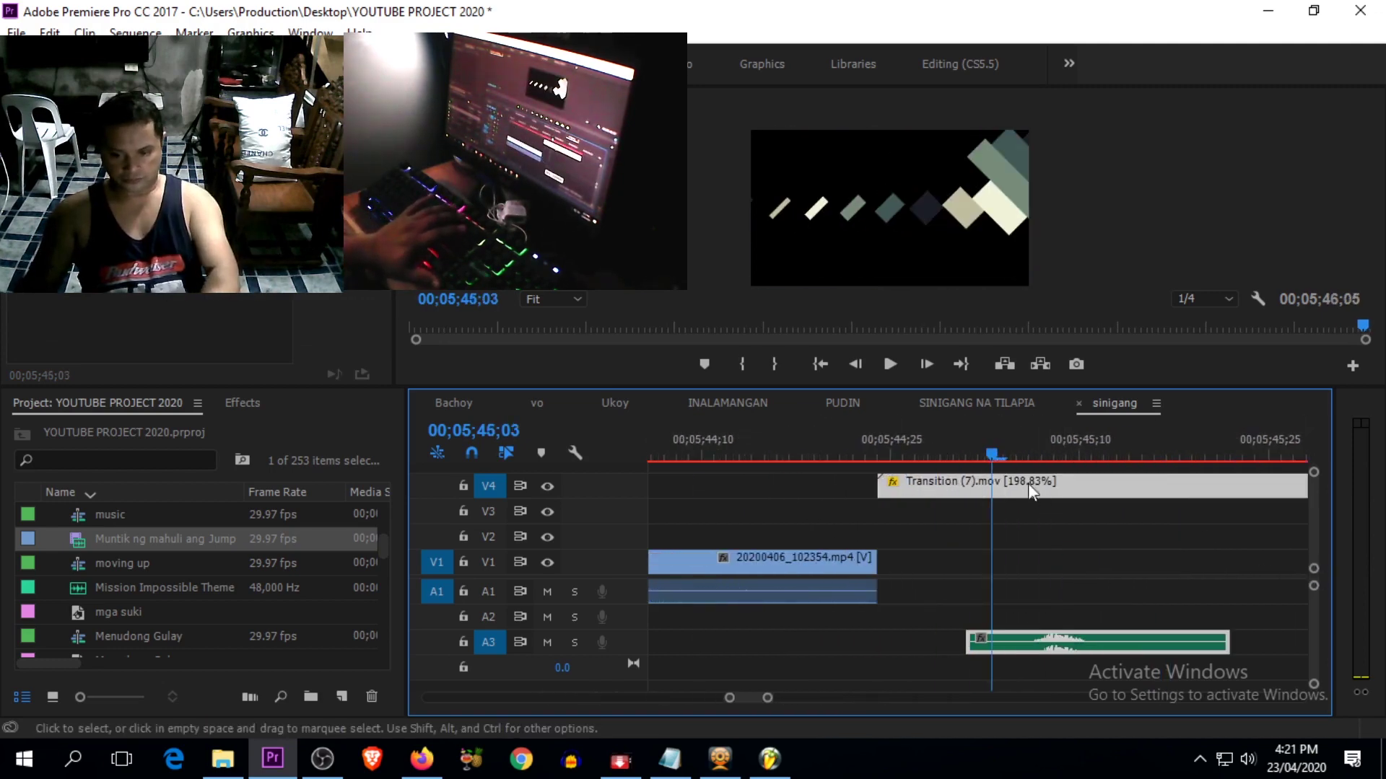
{"action": "left_click", "coordinate": [830, 454]}
{"action": "left_click_drag", "start_coordinate": [1022, 481], "coordinate": [895, 491]}
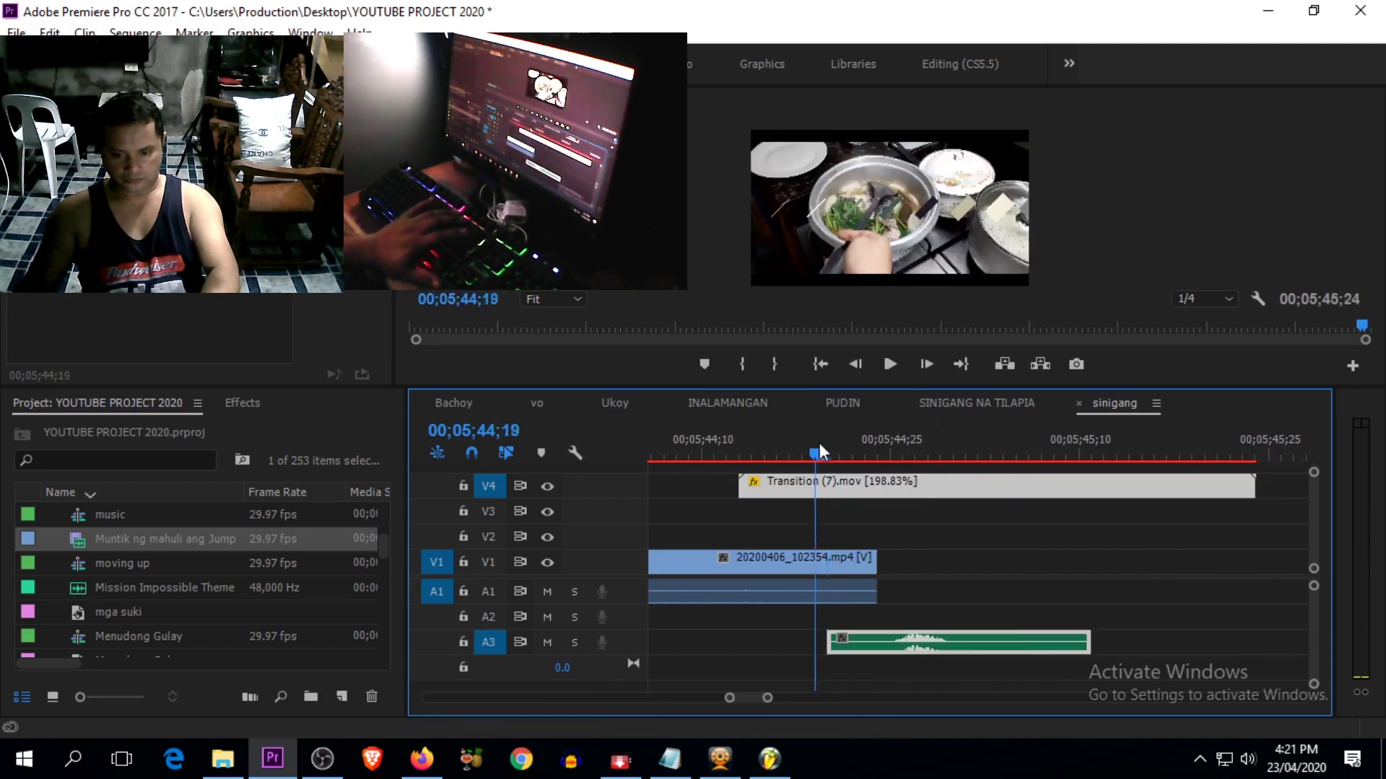
Step: Play back the repositioned transition over the end of the last clip to check its timing
{"action": "key", "text": "space"}
{"action": "key", "text": "space"}
{"action": "left_click_drag", "start_coordinate": [965, 453], "coordinate": [744, 469]}
{"action": "key", "text": "space"}
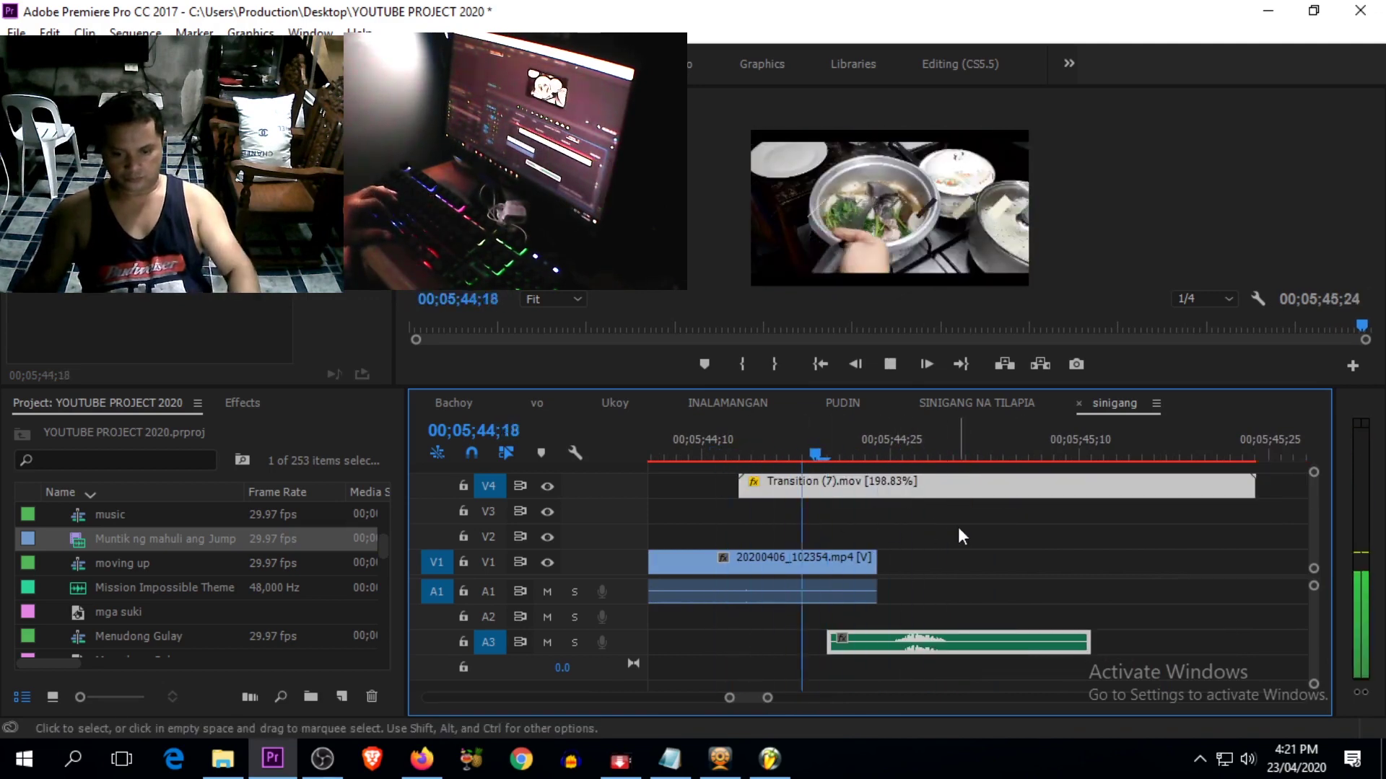
{"action": "left_click", "coordinate": [958, 526]}
{"action": "left_click", "coordinate": [729, 458]}
{"action": "key", "text": "space"}
{"action": "key", "text": "-"}
{"action": "key", "text": "-"}
{"action": "key", "text": "-"}
{"action": "key", "text": "-"}
{"action": "key", "text": "-"}
{"action": "key", "text": "-"}
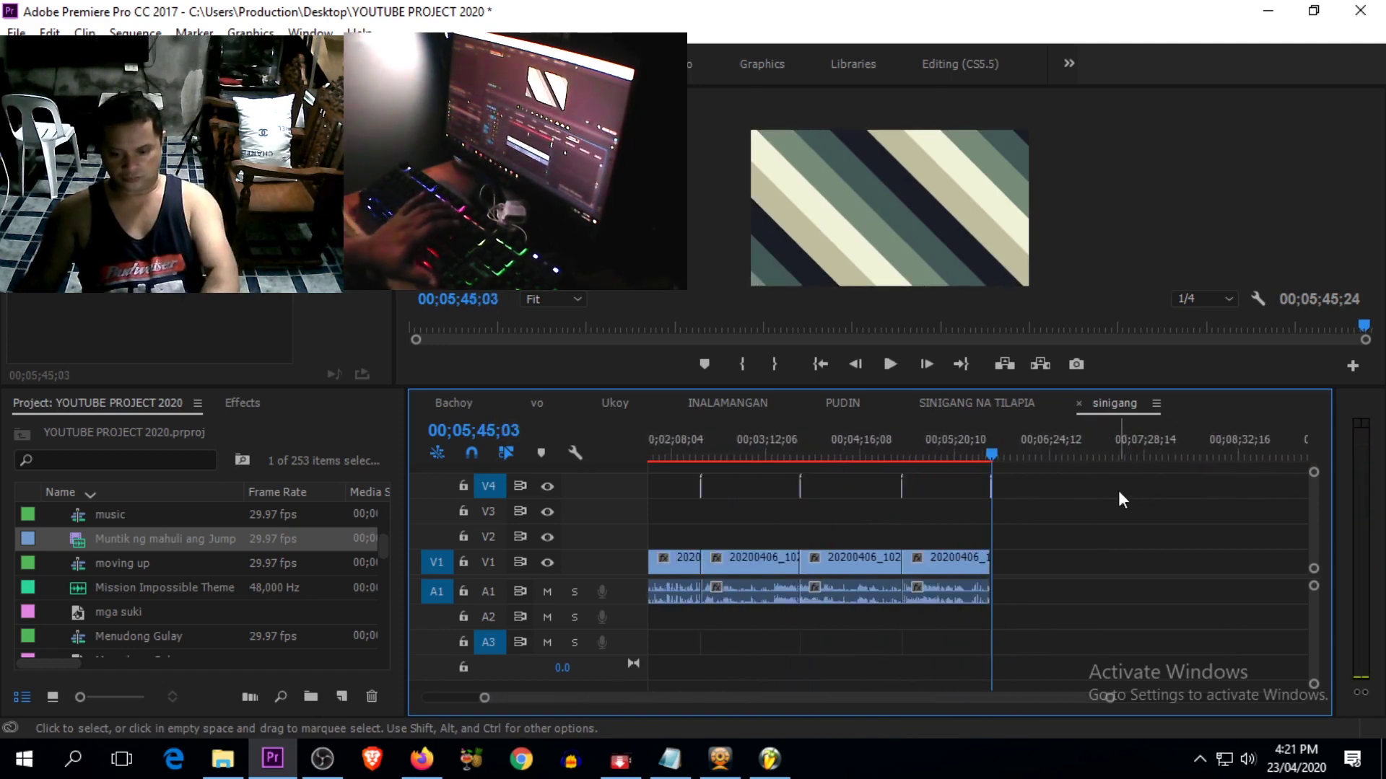
Step: Copy the short V1 clip and neighbouring A1 and A2 audio after the bachoy overlay in SINIGANG NA TILAPIA into sinigang, past the final transition
{"action": "left_click", "coordinate": [972, 402]}
{"action": "key", "text": "-"}
{"action": "key", "text": "-"}
{"action": "key", "text": "-"}
{"action": "key", "text": "-"}
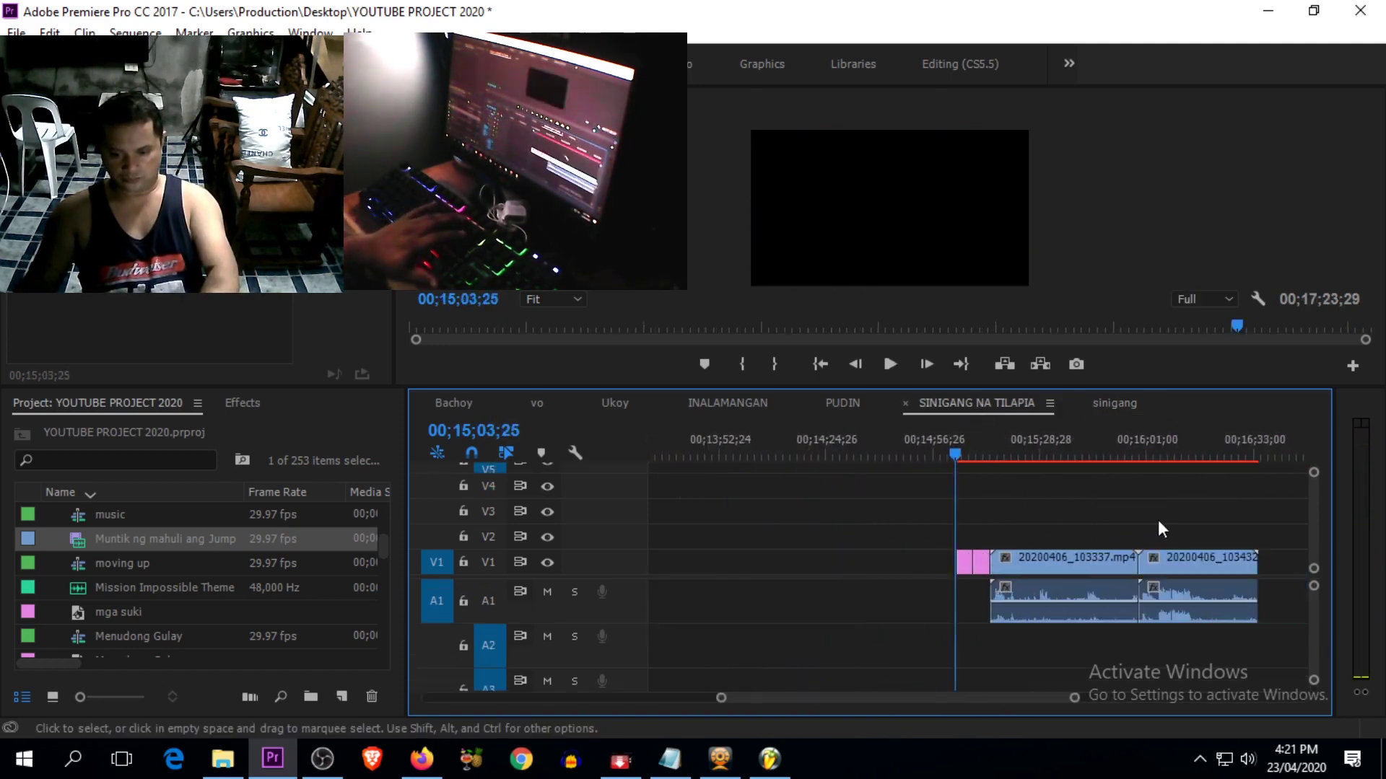
{"action": "left_click", "coordinate": [756, 457]}
{"action": "left_click_drag", "start_coordinate": [757, 459], "coordinate": [740, 461]}
{"action": "key", "text": "="}
{"action": "key", "text": "="}
{"action": "key", "text": "="}
{"action": "key", "text": "="}
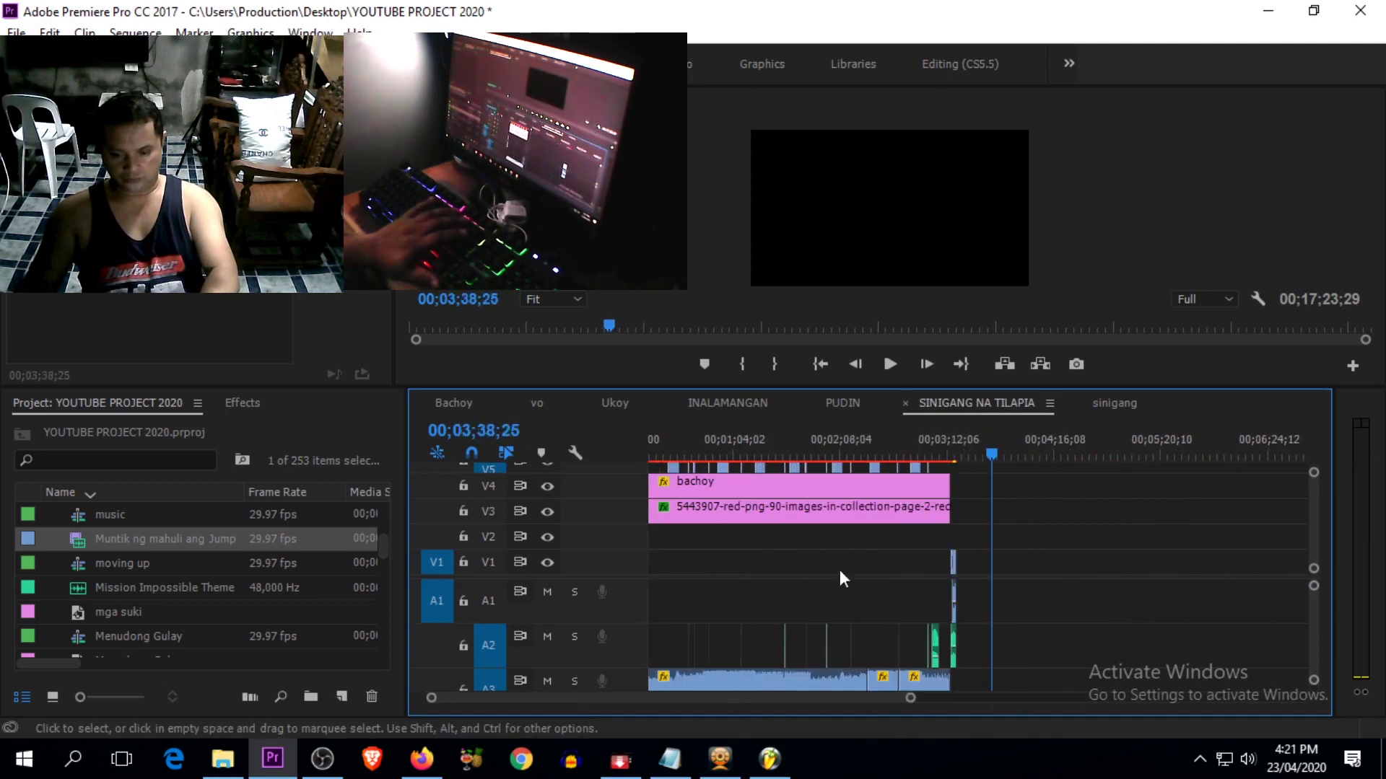
{"action": "left_click_drag", "start_coordinate": [932, 548], "coordinate": [767, 647]}
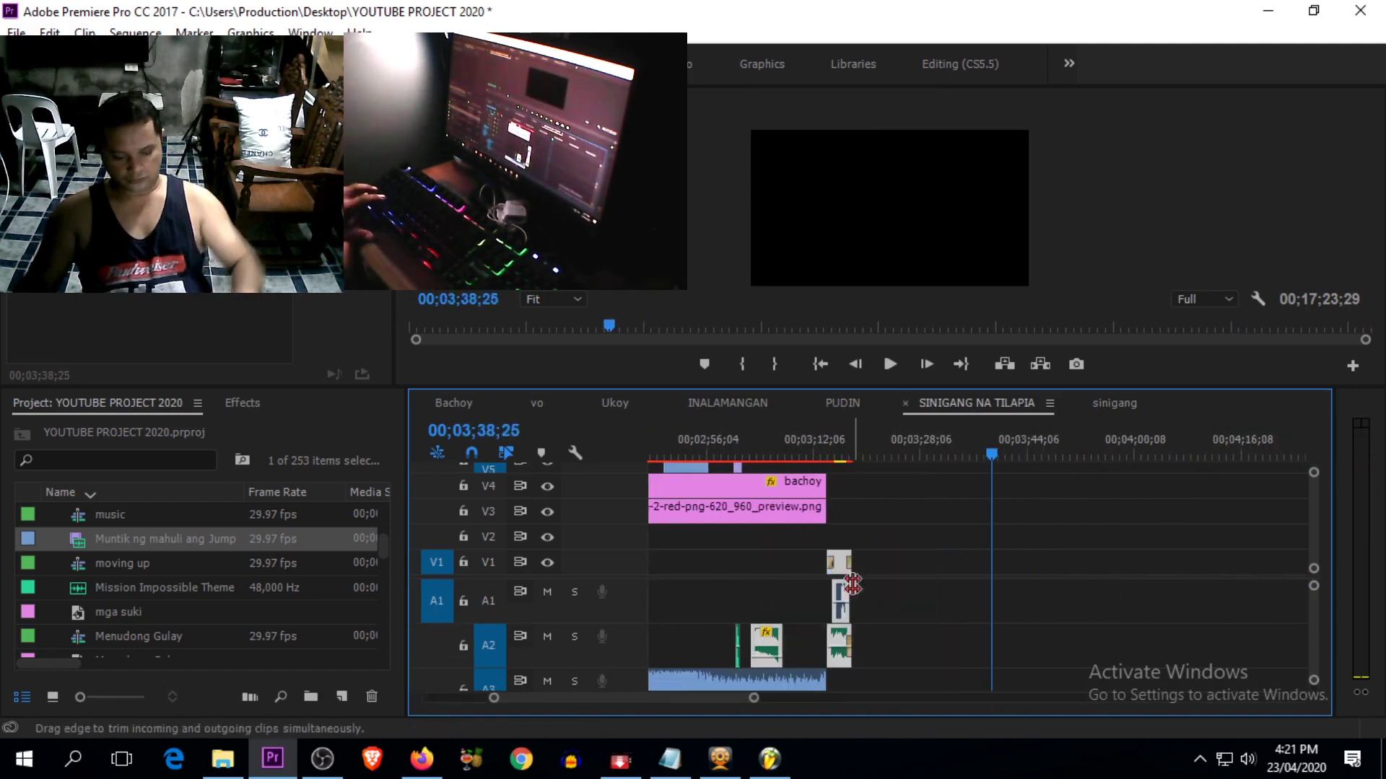
{"action": "left_click", "coordinate": [1108, 402]}
{"action": "left_click_drag", "start_coordinate": [893, 434], "coordinate": [918, 447]}
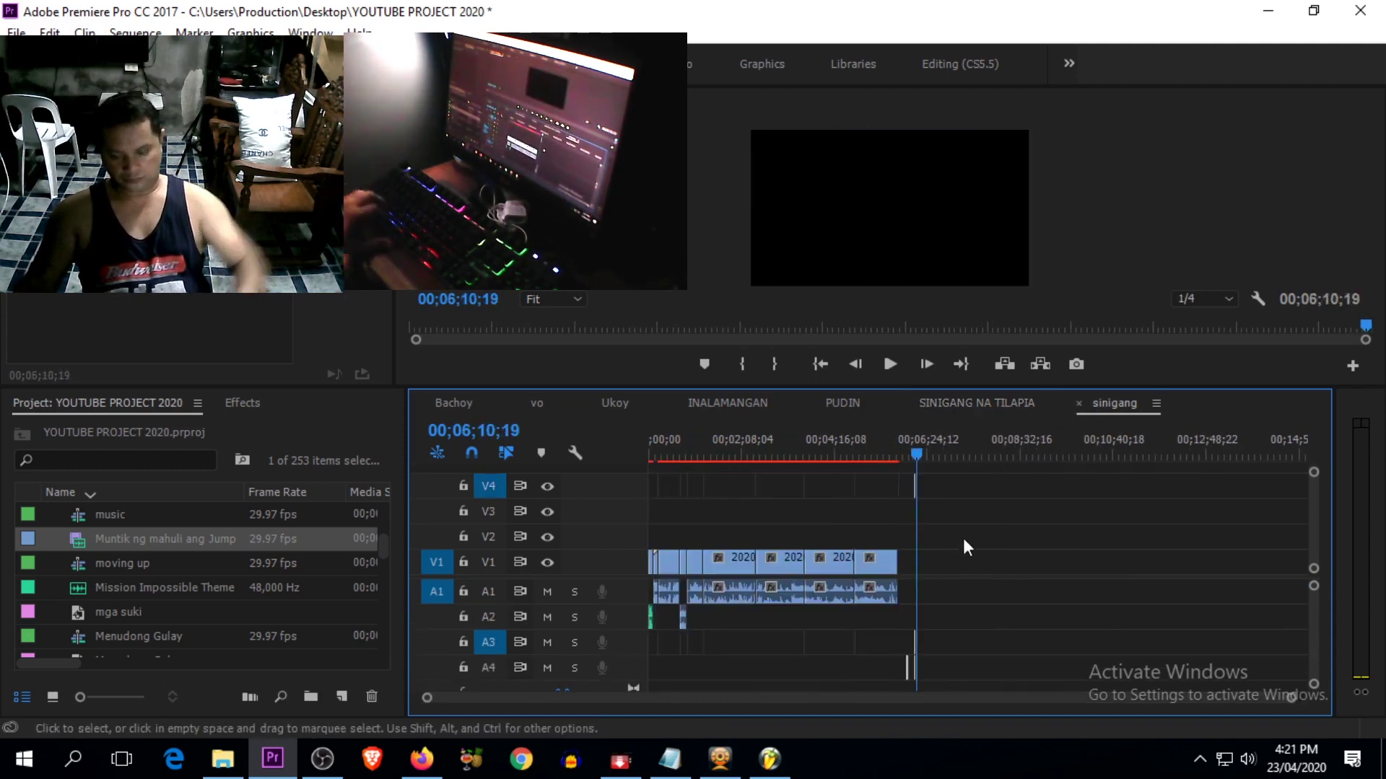
Step: Move the pasted group about 7 seconds earlier, closer to the final transition, with its audio on A2 and A3
{"action": "key", "text": "equal"}
{"action": "key", "text": "equal"}
{"action": "key", "text": "equal"}
{"action": "left_click_drag", "start_coordinate": [996, 453], "coordinate": [908, 463]}
{"action": "key", "text": "equal"}
{"action": "key", "text": "equal"}
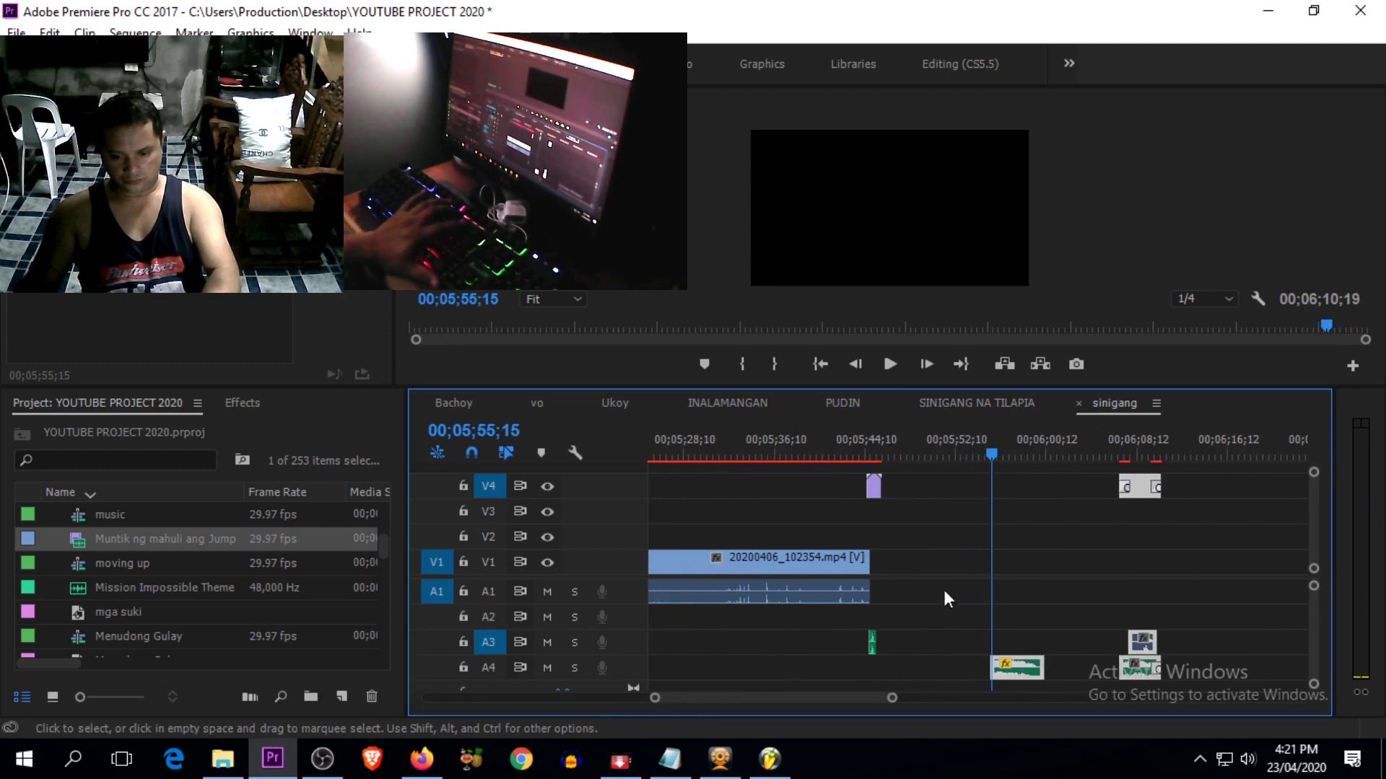
{"action": "left_click_drag", "start_coordinate": [1017, 669], "coordinate": [863, 645]}
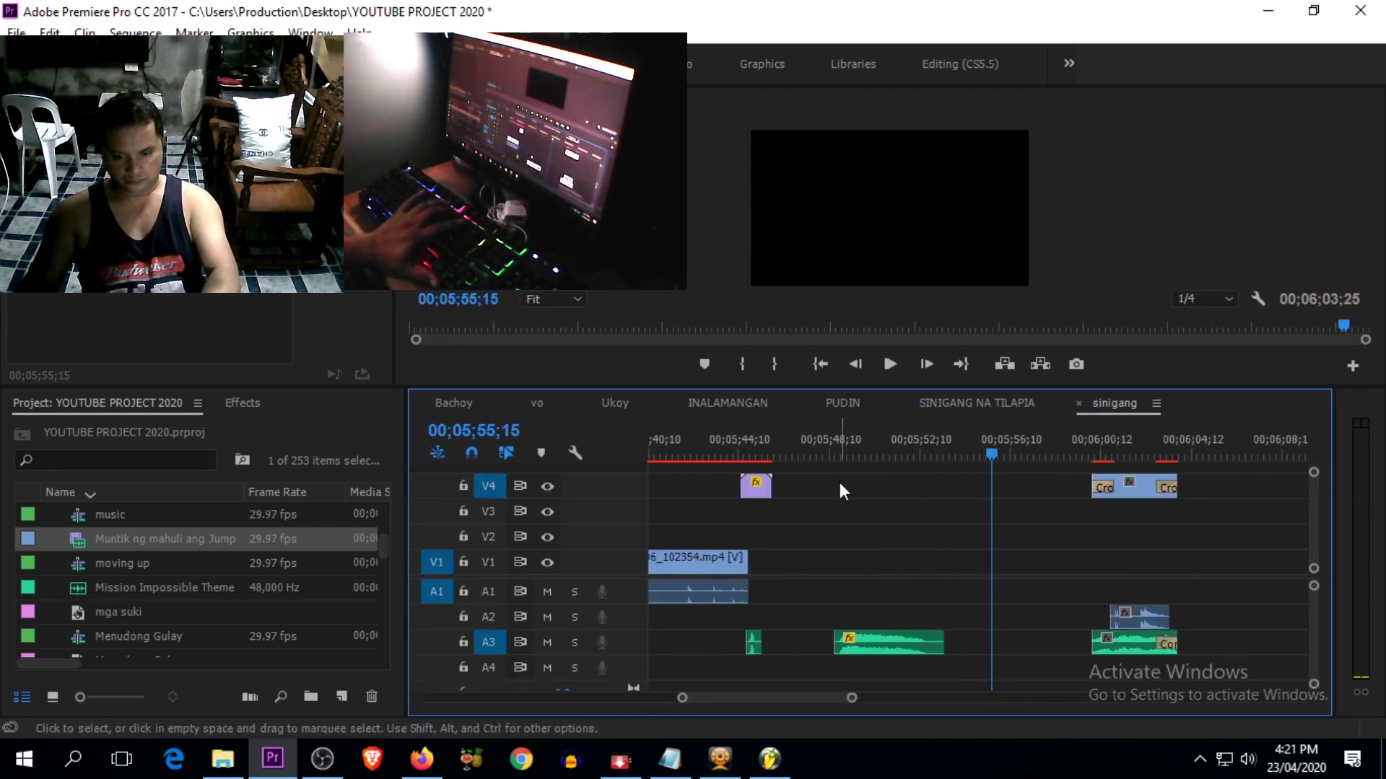
{"action": "left_click", "coordinate": [746, 457]}
{"action": "key", "text": "equal"}
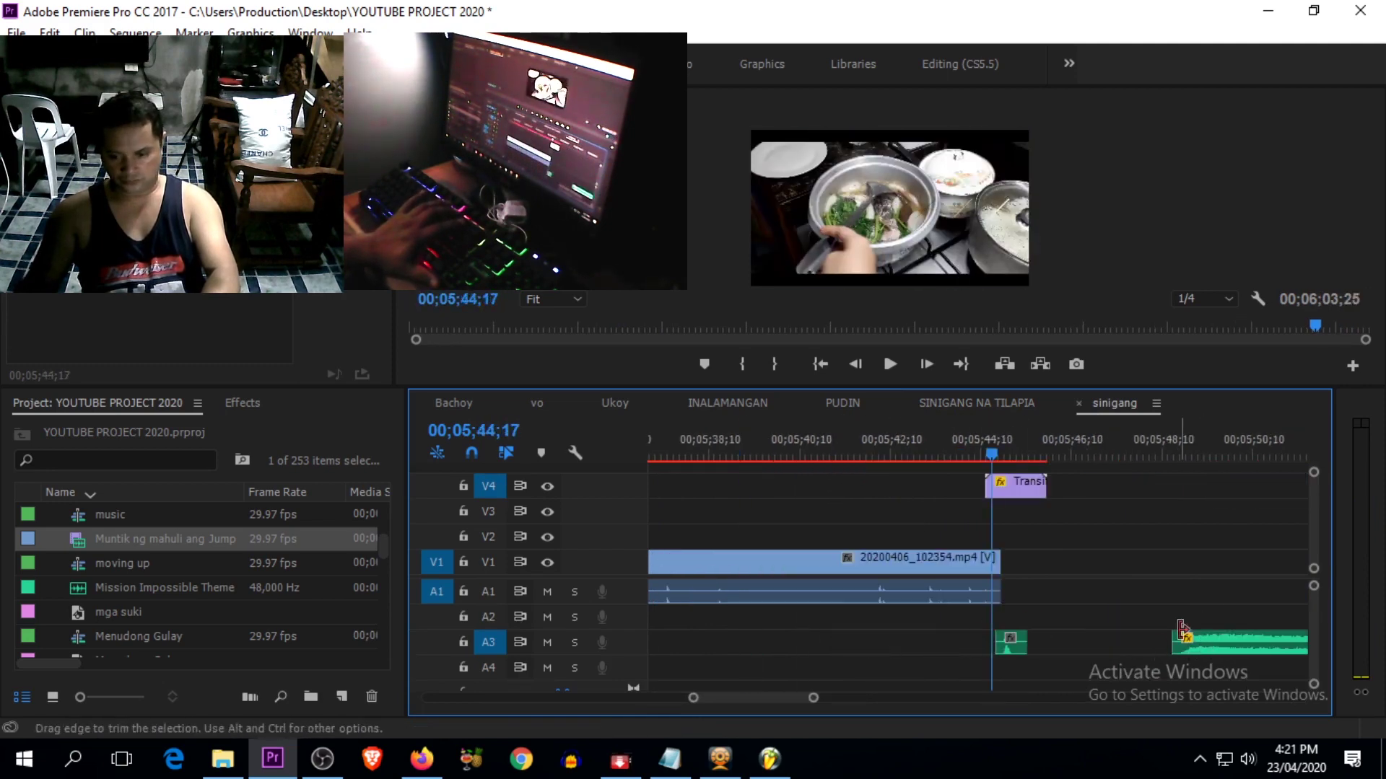
{"action": "key", "text": "minus"}
{"action": "key", "text": "minus"}
{"action": "key", "text": "minus"}
{"action": "key", "text": "minus"}
{"action": "key", "text": "minus"}
{"action": "key", "text": "minus"}
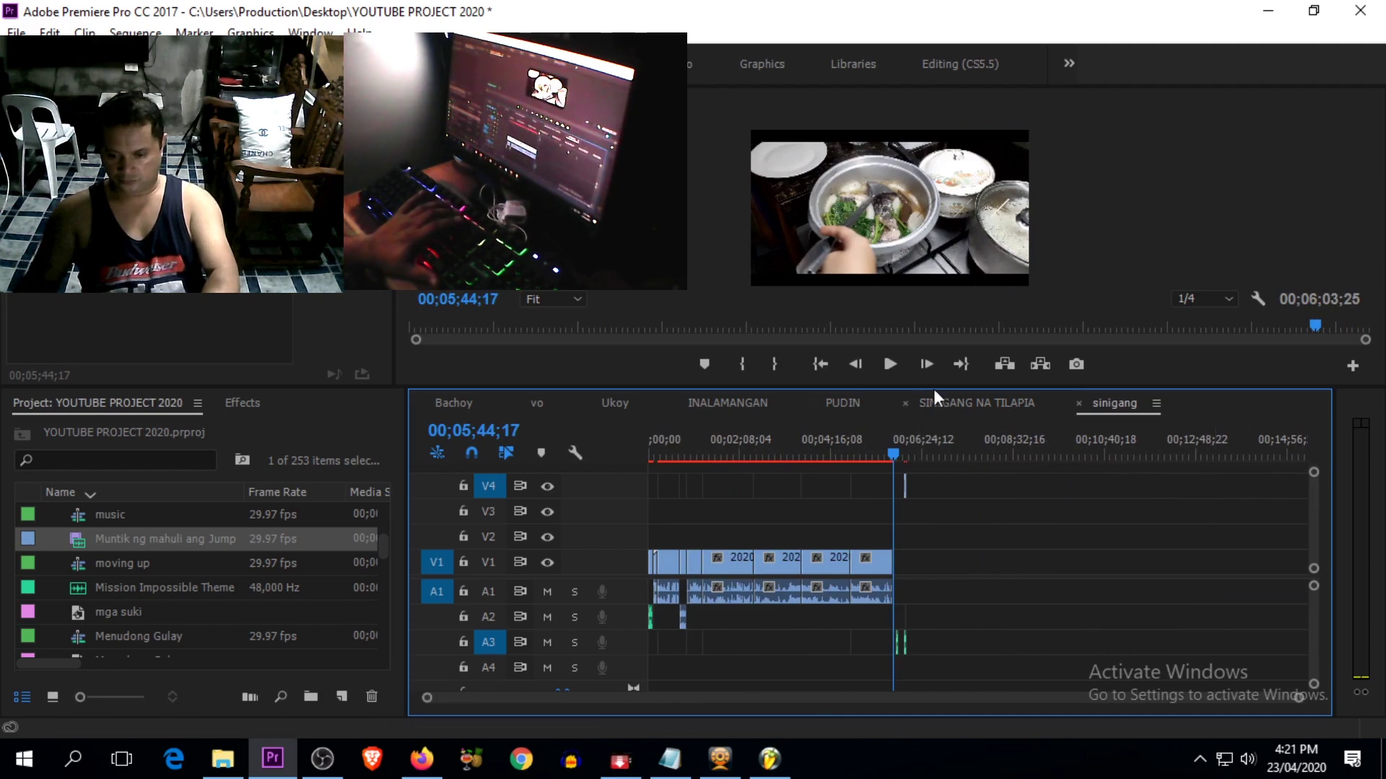
Step: Split the final A1 audio clip in SINIGANG NA TILAPIA at 00;17;11;14 and delete the part before the cut
{"action": "left_click", "coordinate": [956, 403]}
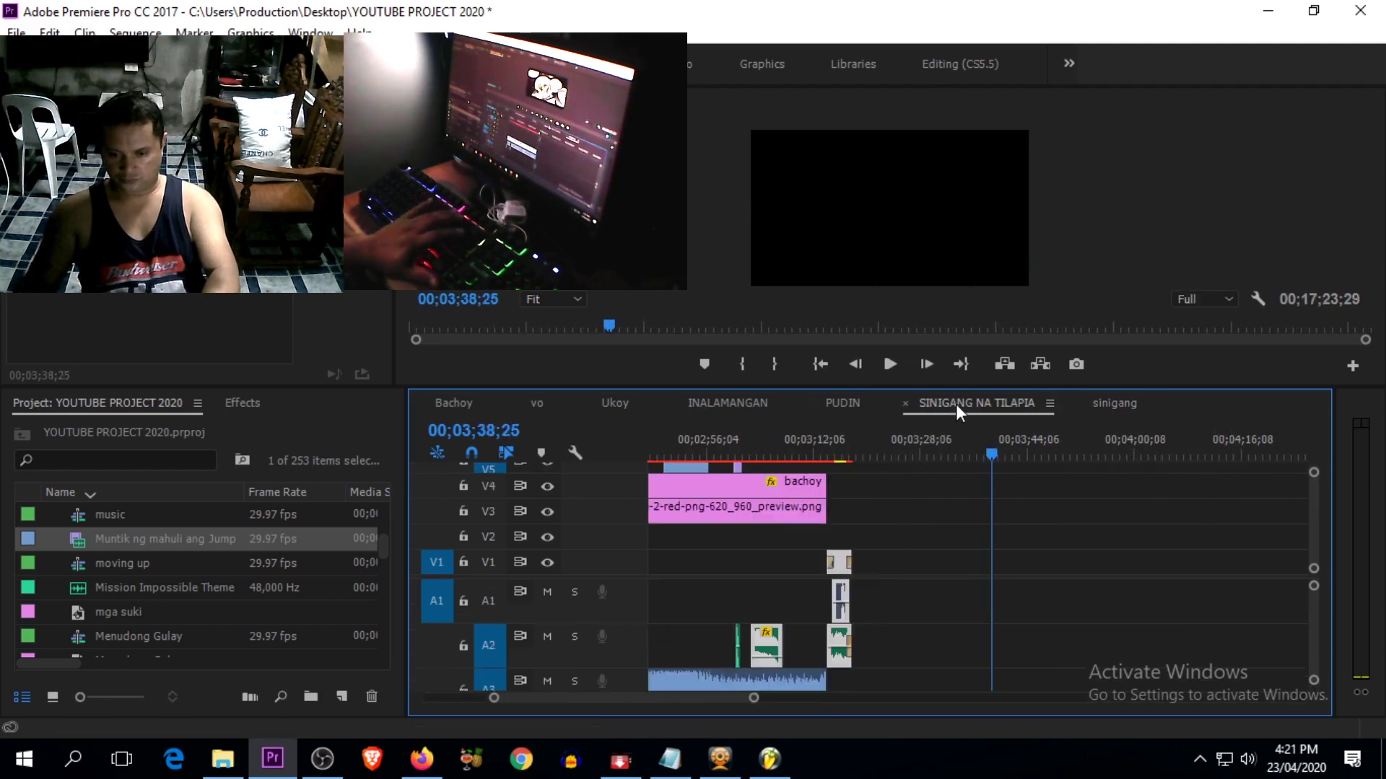
{"action": "left_click", "coordinate": [1080, 453]}
{"action": "key", "text": "equal"}
{"action": "key", "text": "equal"}
{"action": "key", "text": "equal"}
{"action": "key", "text": "equal"}
{"action": "left_click", "coordinate": [928, 455]}
{"action": "left_click_drag", "start_coordinate": [928, 457], "coordinate": [867, 451]}
{"action": "key", "text": "space"}
{"action": "key", "text": "space"}
{"action": "key", "text": "c"}
{"action": "left_click", "coordinate": [866, 593]}
{"action": "key", "text": "v"}
{"action": "left_click", "coordinate": [854, 595]}
{"action": "key", "text": "Delete"}
Step: Cut the remaining final A1 audio clip and paste it on A3 at the end of the sinigang sequence
{"action": "left_click", "coordinate": [915, 591]}
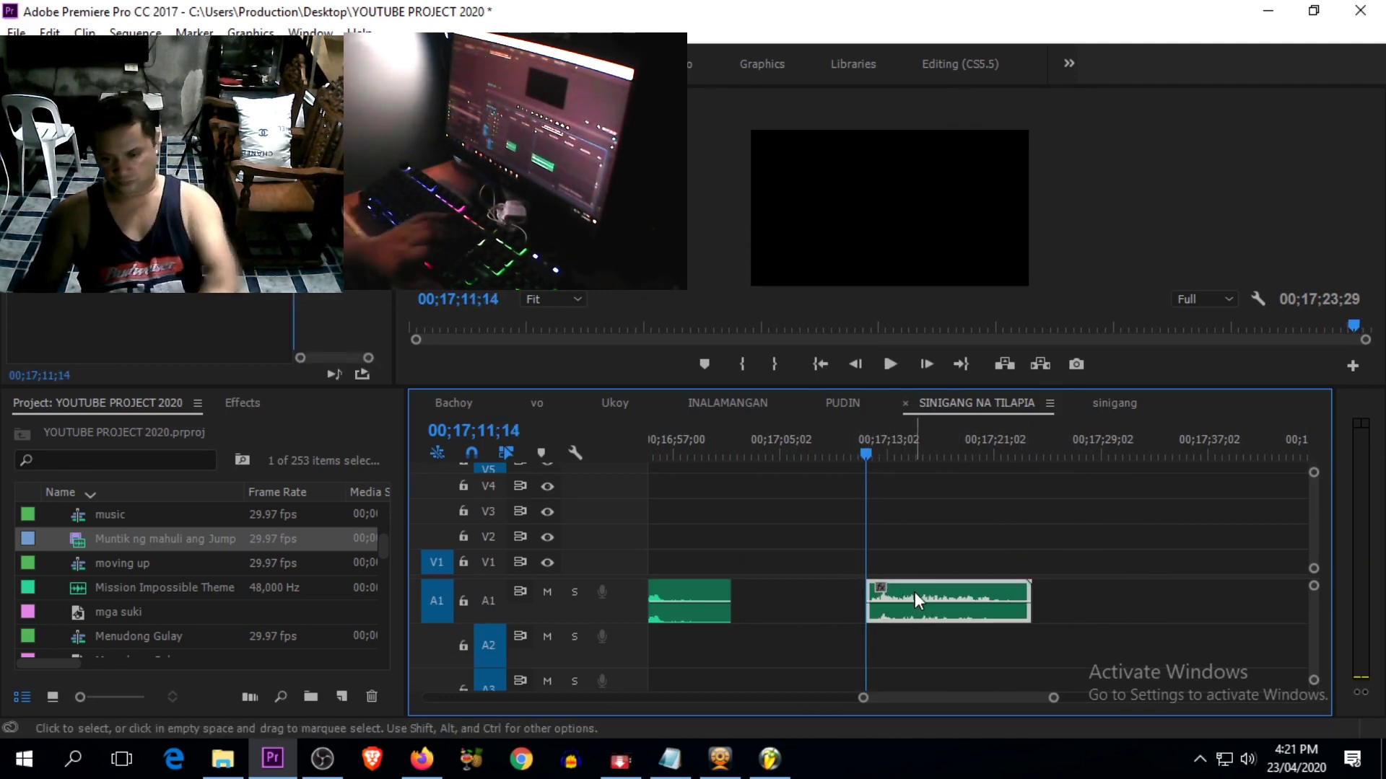
{"action": "key", "text": "Delete"}
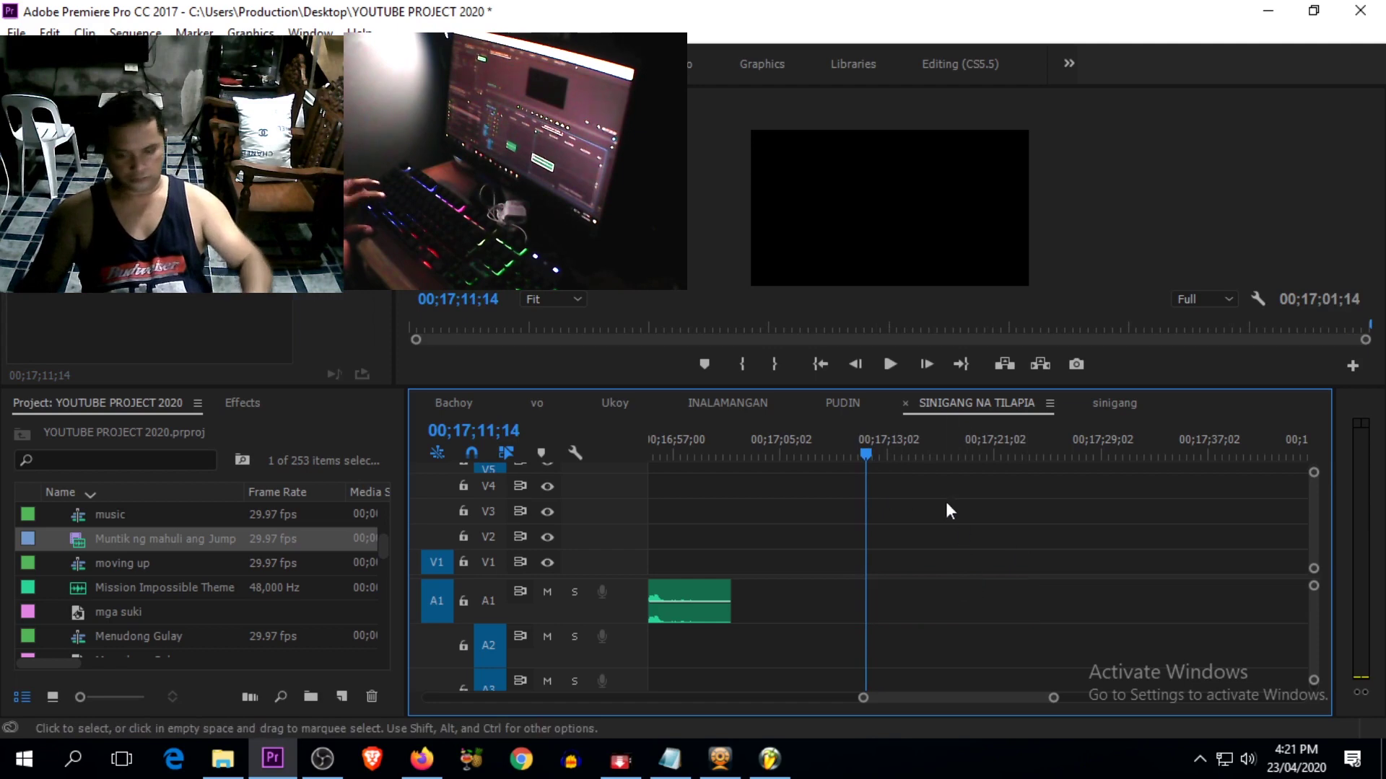
{"action": "left_click", "coordinate": [1114, 402]}
{"action": "left_click_drag", "start_coordinate": [899, 439], "coordinate": [924, 455]}
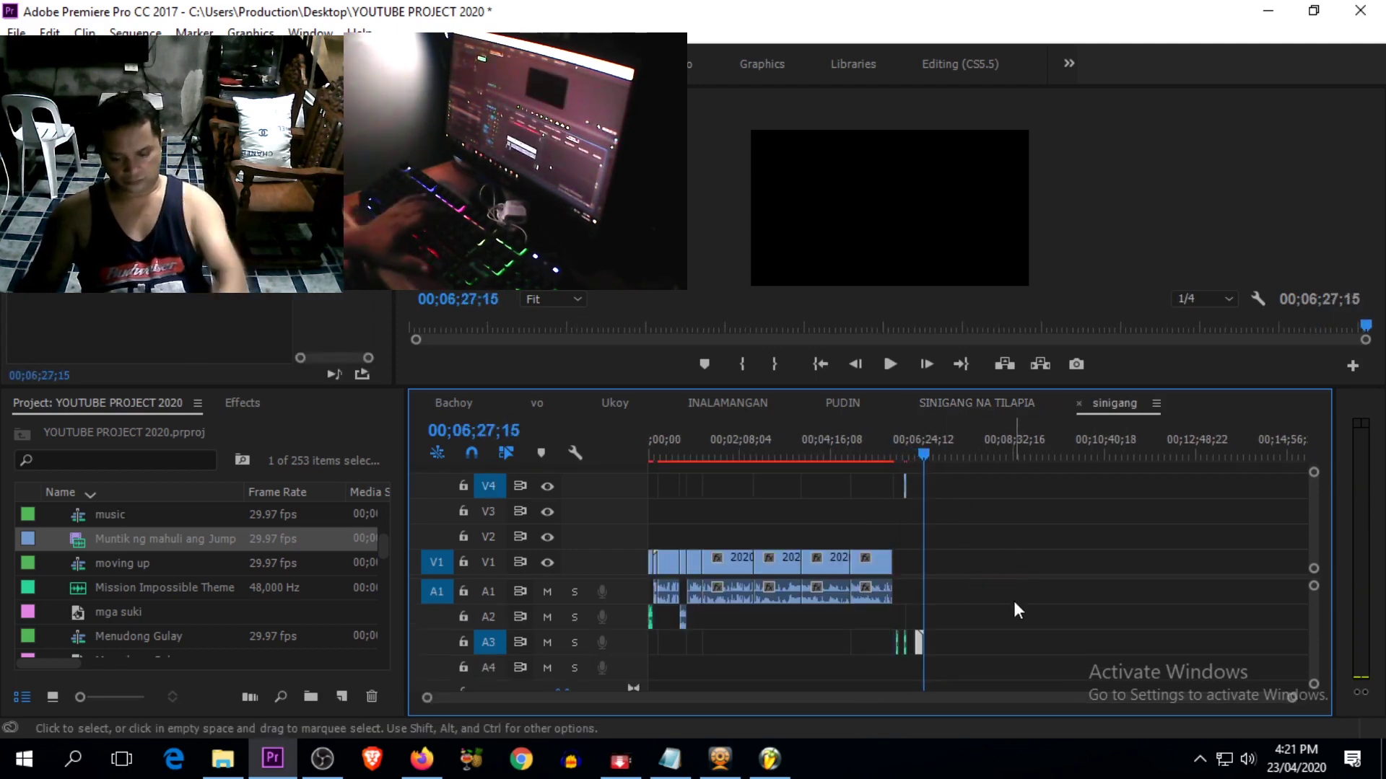
Step: Normalize the max peak of the newly pasted A3 audio clip with Audio Gain
{"action": "key", "text": "equal"}
{"action": "key", "text": "equal"}
{"action": "key", "text": "equal"}
{"action": "key", "text": "equal"}
{"action": "right_click", "coordinate": [936, 644]}
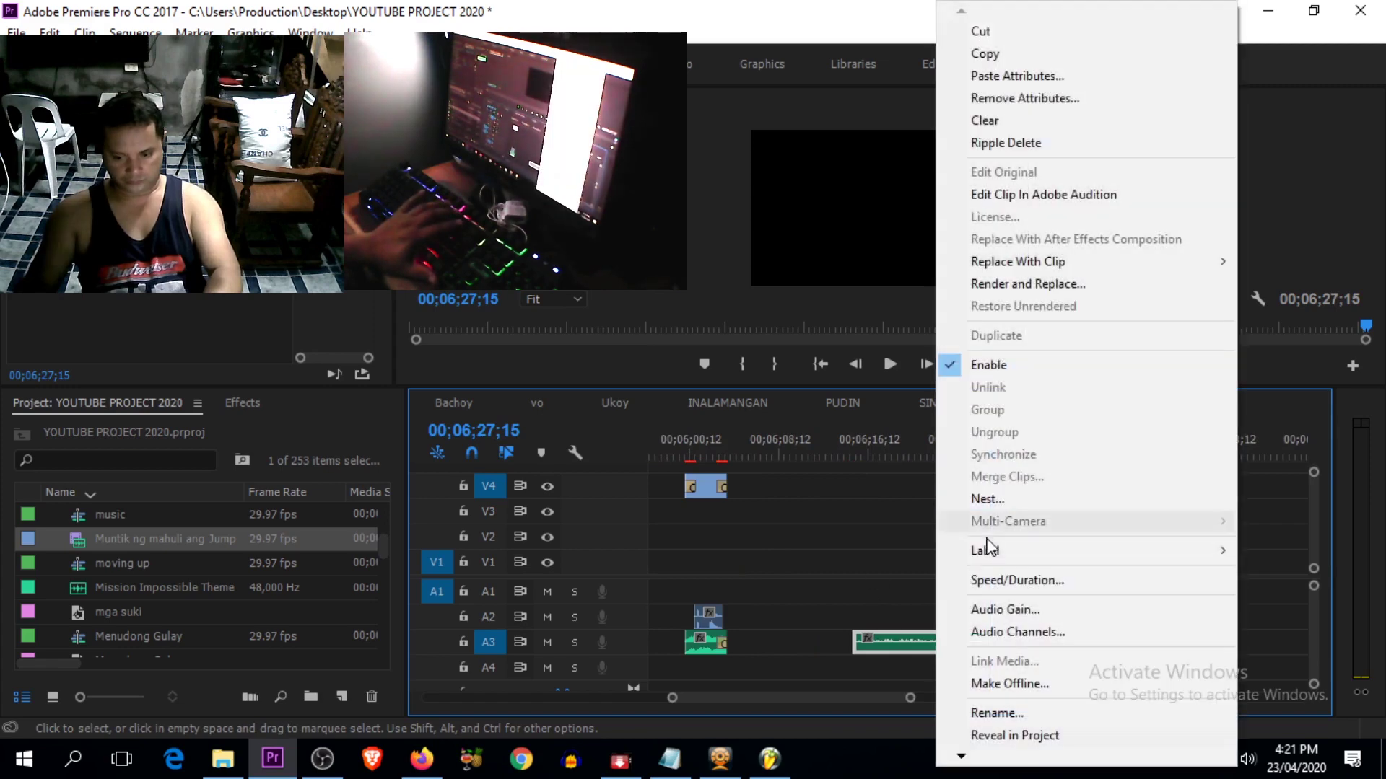
{"action": "left_click", "coordinate": [999, 611]}
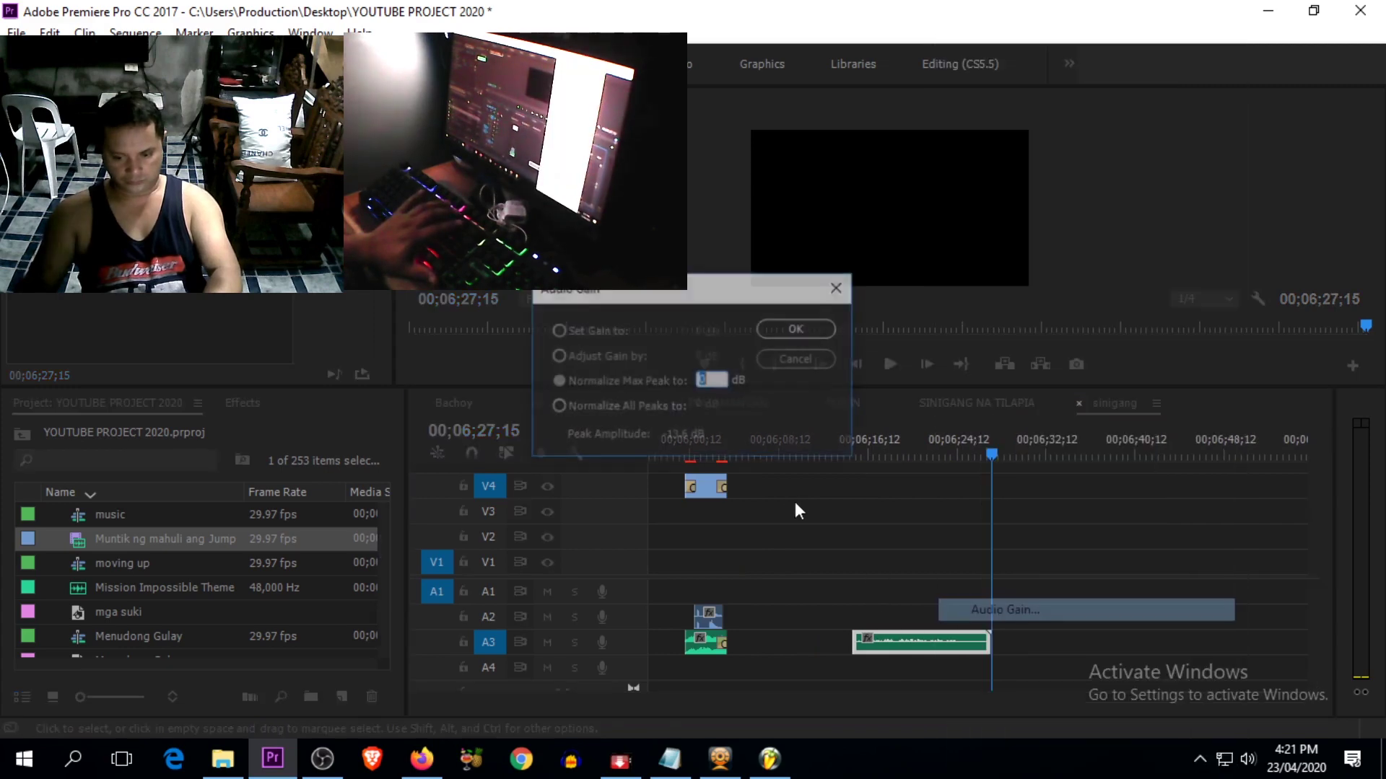
{"action": "left_click", "coordinate": [770, 331]}
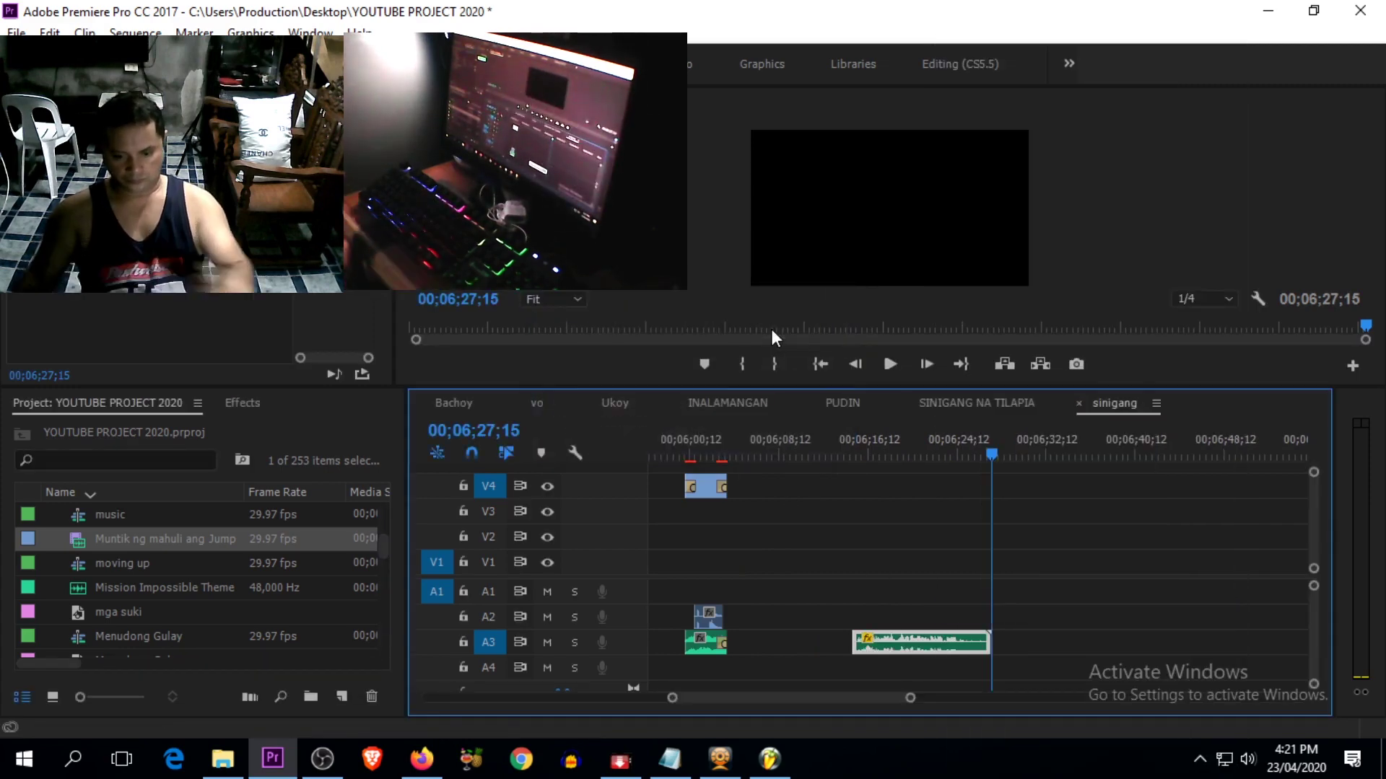
Step: Move the normalized audio clip to A4, starting at about 00;05;45;10 just after the transition sound
{"action": "left_click_drag", "start_coordinate": [992, 455], "coordinate": [877, 449]}
{"action": "key", "text": "space"}
{"action": "key", "text": "minus"}
{"action": "key", "text": "minus"}
{"action": "left_click_drag", "start_coordinate": [977, 457], "coordinate": [930, 457]}
{"action": "key", "text": "equal"}
{"action": "key", "text": "equal"}
{"action": "left_click_drag", "start_coordinate": [1124, 636], "coordinate": [796, 668]}
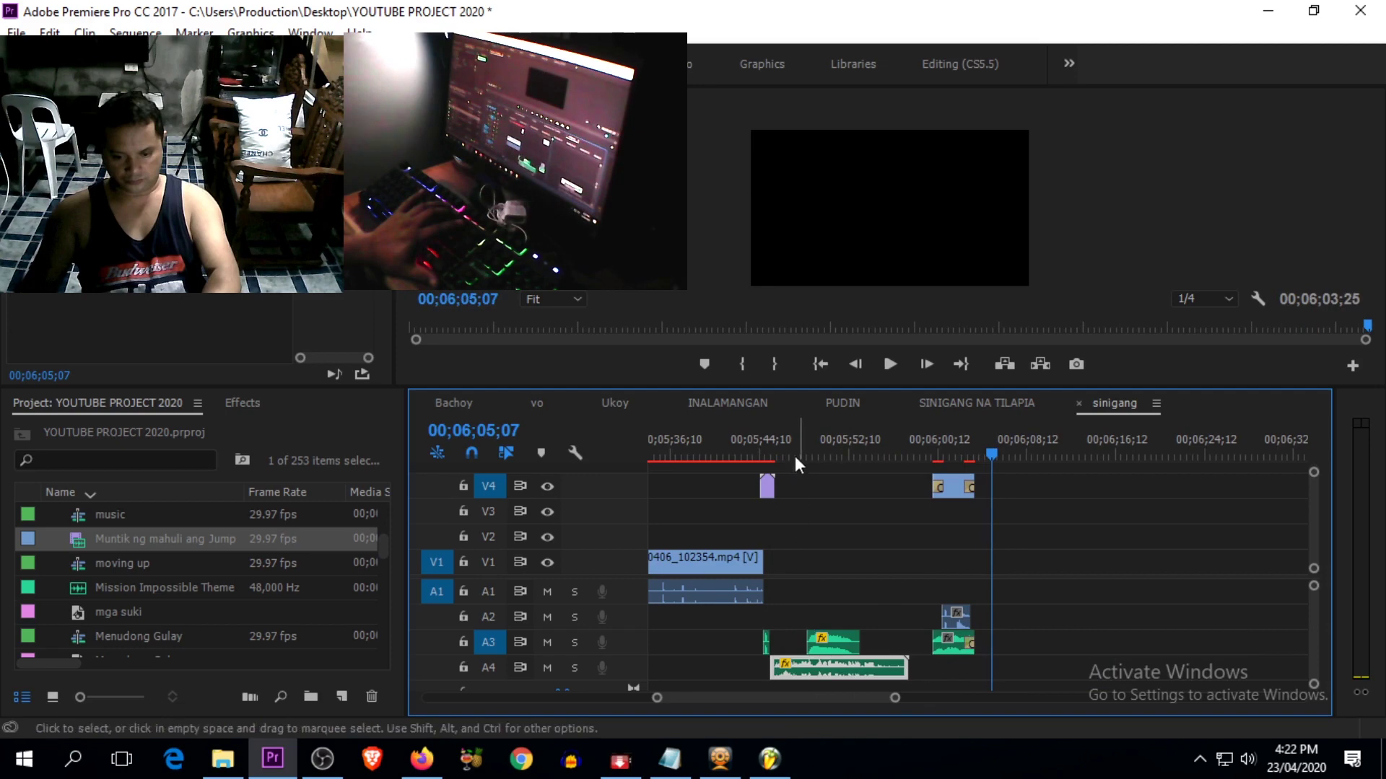
Step: Move the A4 audio clip earlier to start where the last V1 clip ends, and play back the transition
{"action": "left_click", "coordinate": [778, 456]}
{"action": "key", "text": "equal"}
{"action": "key", "text": "equal"}
{"action": "key", "text": "equal"}
{"action": "key", "text": "space"}
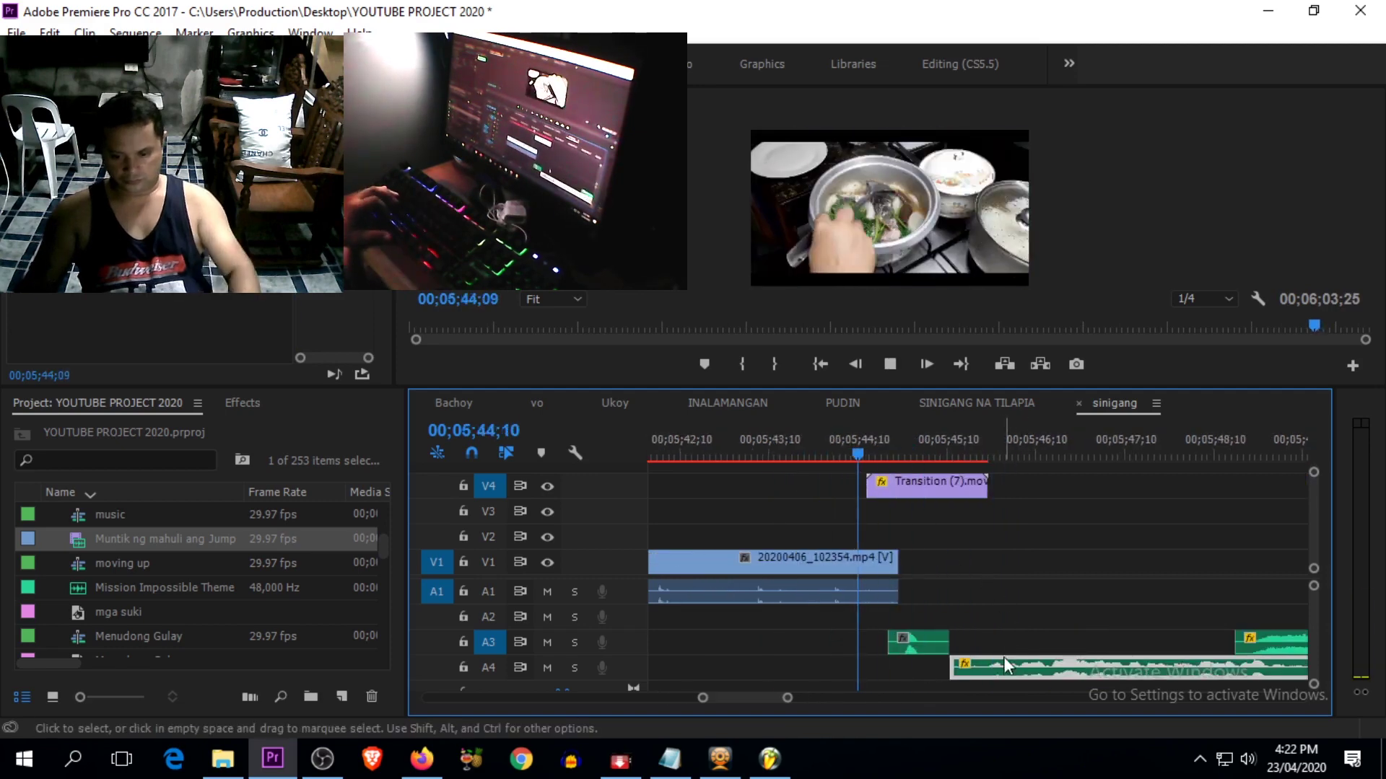
{"action": "left_click_drag", "start_coordinate": [1013, 665], "coordinate": [969, 676]}
{"action": "key", "text": "space"}
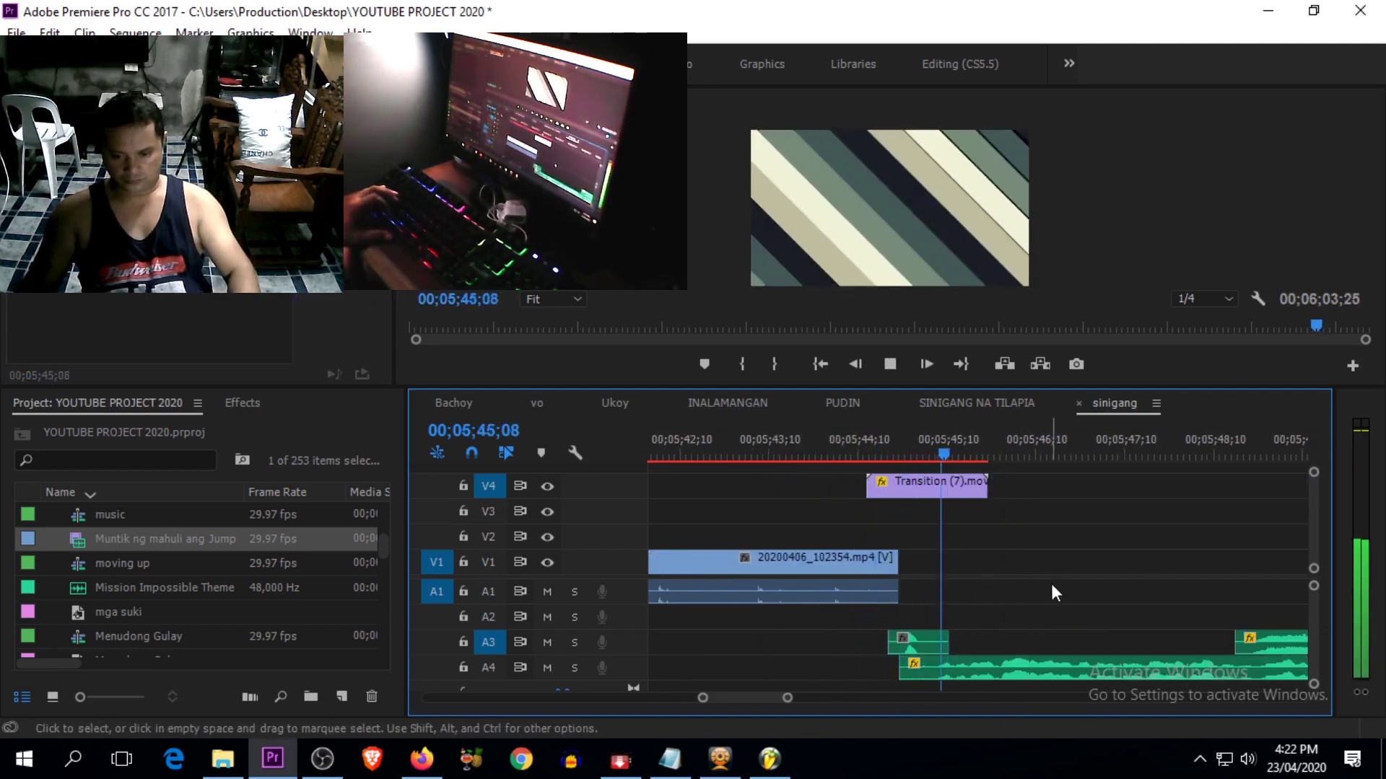
{"action": "key", "text": "space"}
Step: In SINIGANG NA TILAPIA, delete only the A1 audio of clips 20200406_103337.mp4 and 20200406_103432.mp4, keeping their video
{"action": "key", "text": "minus"}
{"action": "key", "text": "minus"}
{"action": "key", "text": "minus"}
{"action": "key", "text": "minus"}
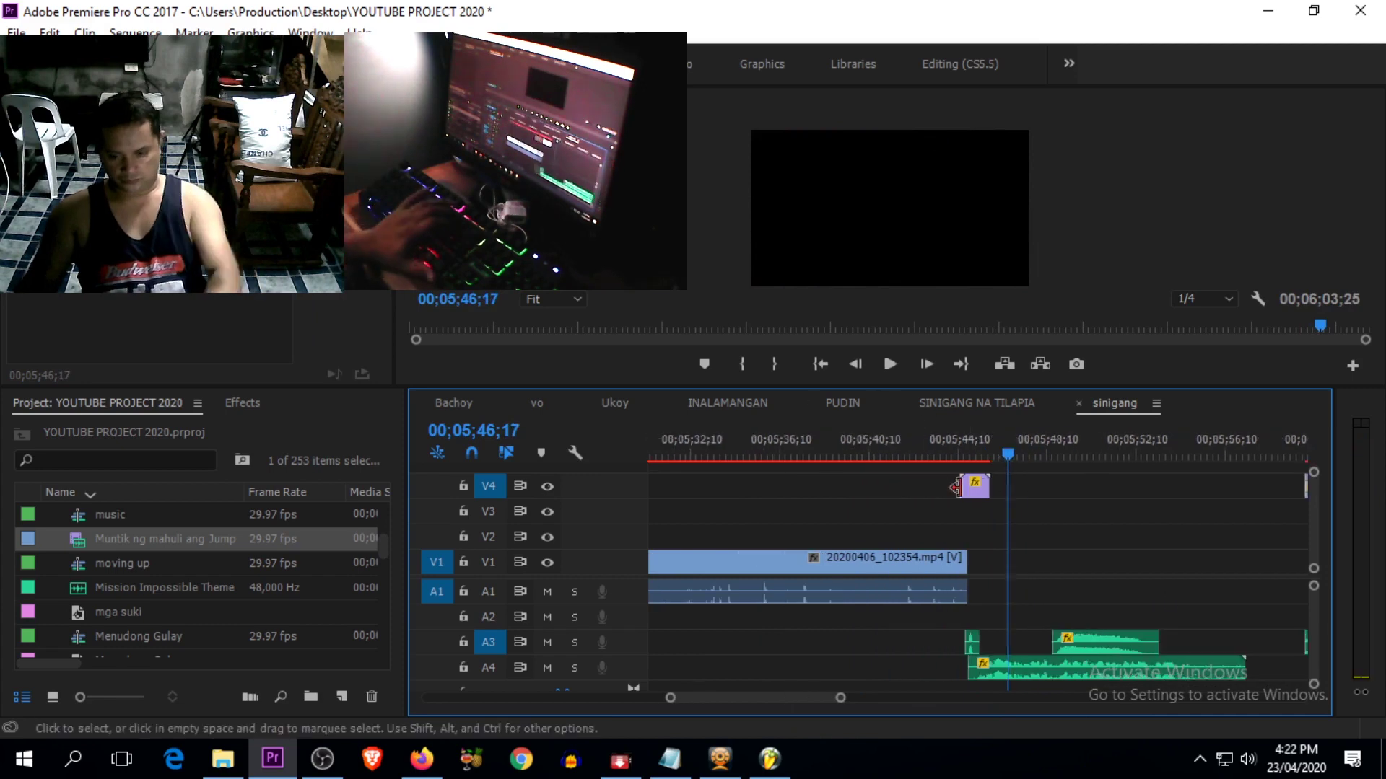
{"action": "left_click", "coordinate": [973, 406]}
{"action": "key", "text": "minus"}
{"action": "key", "text": "minus"}
{"action": "key", "text": "minus"}
{"action": "key", "text": "minus"}
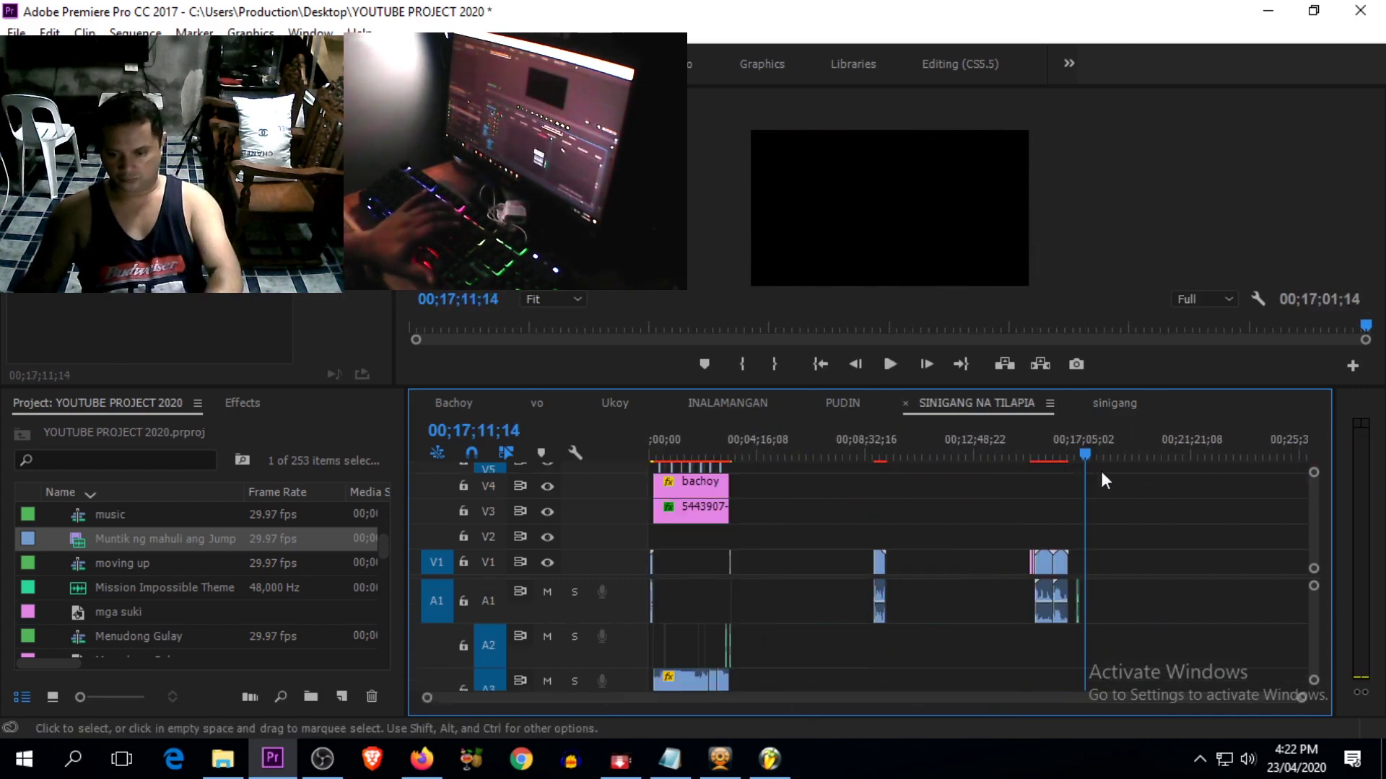
{"action": "key", "text": "equal"}
{"action": "key", "text": "equal"}
{"action": "key", "text": "equal"}
{"action": "key", "text": "equal"}
{"action": "left_click_drag", "start_coordinate": [1020, 457], "coordinate": [728, 534]}
{"action": "left_click", "coordinate": [778, 565]}
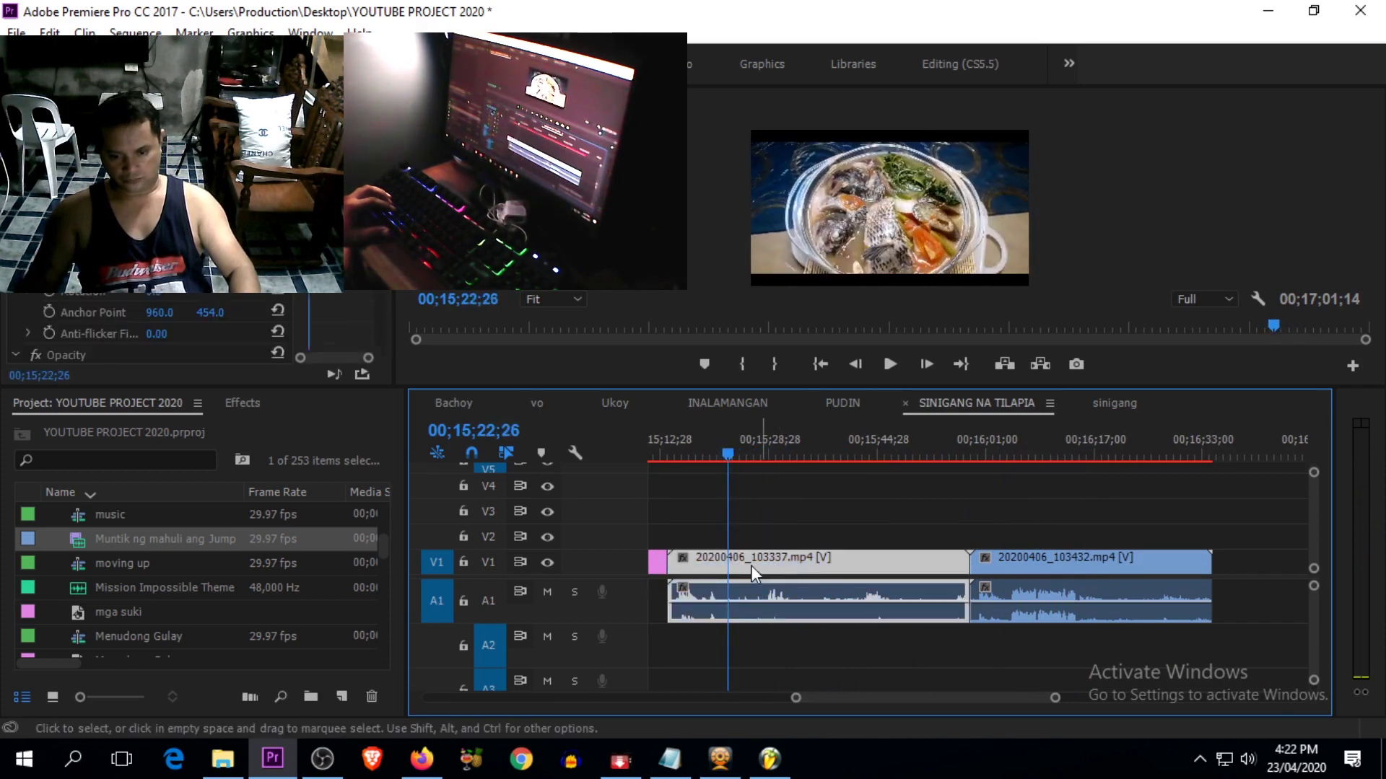
{"action": "left_click", "coordinate": [463, 561]}
{"action": "left_click", "coordinate": [700, 599]}
{"action": "key", "text": "Delete"}
{"action": "left_click", "coordinate": [988, 596]}
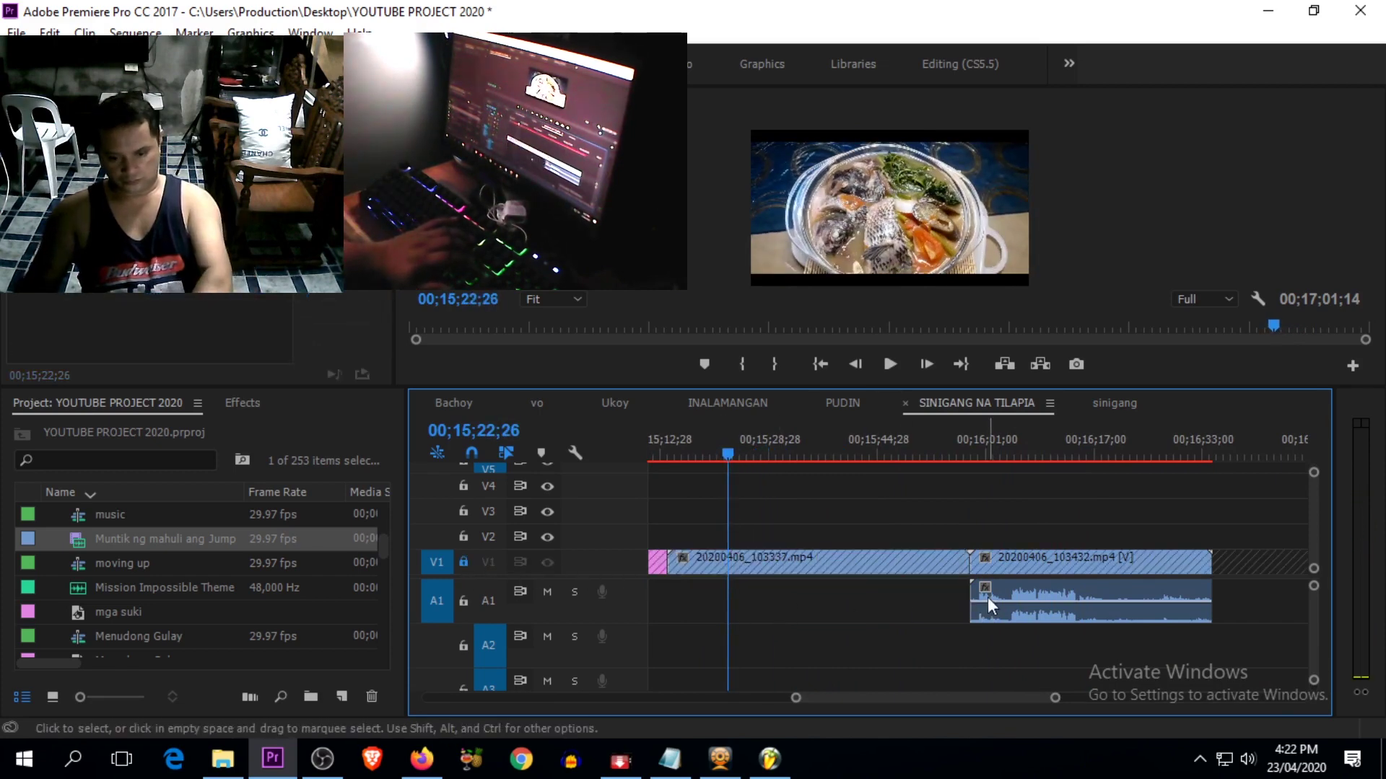
{"action": "key", "text": "Delete"}
{"action": "left_click", "coordinate": [466, 562]}
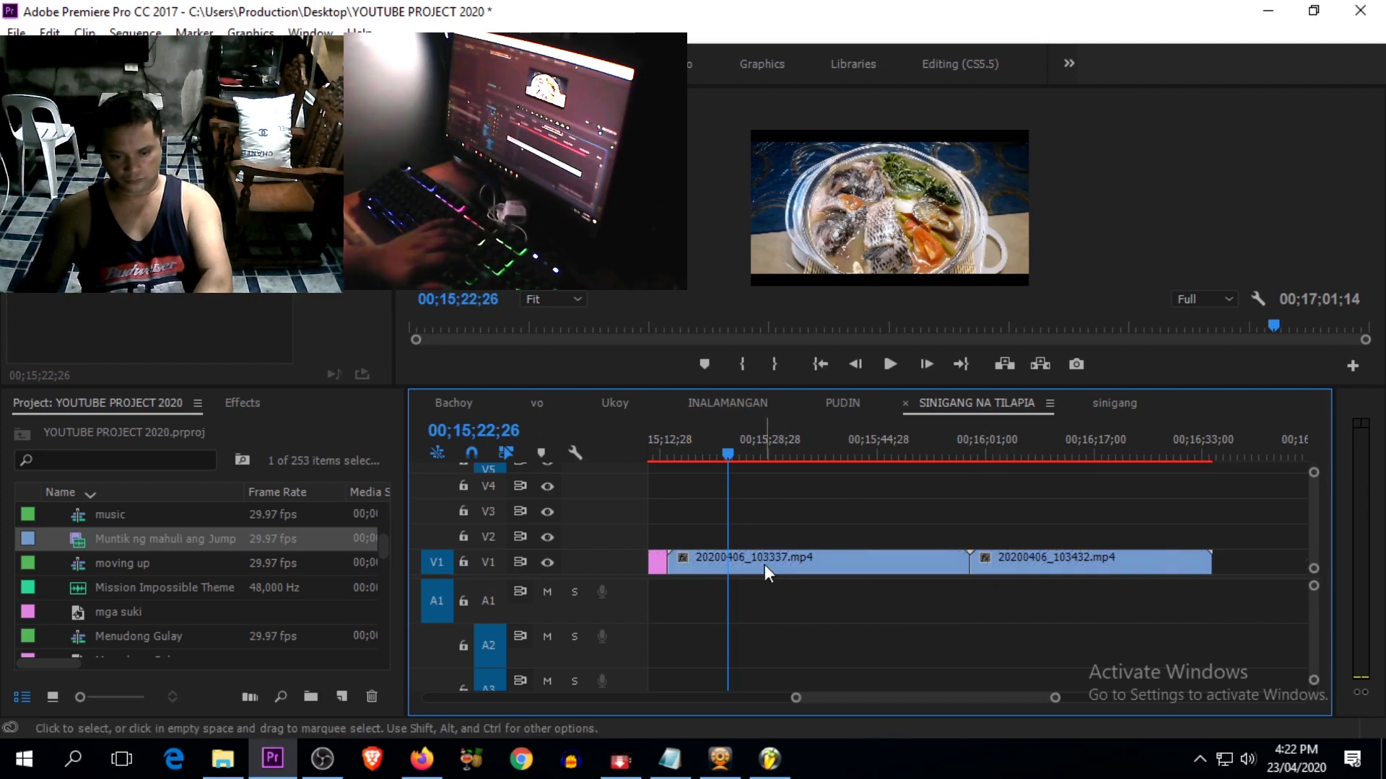
Step: Cut the 20200406_103337.mp4 video clip and paste it on V4 at about 00;06;10;16 in the sinigang sequence
{"action": "left_click", "coordinate": [764, 564]}
{"action": "key", "text": "Delete"}
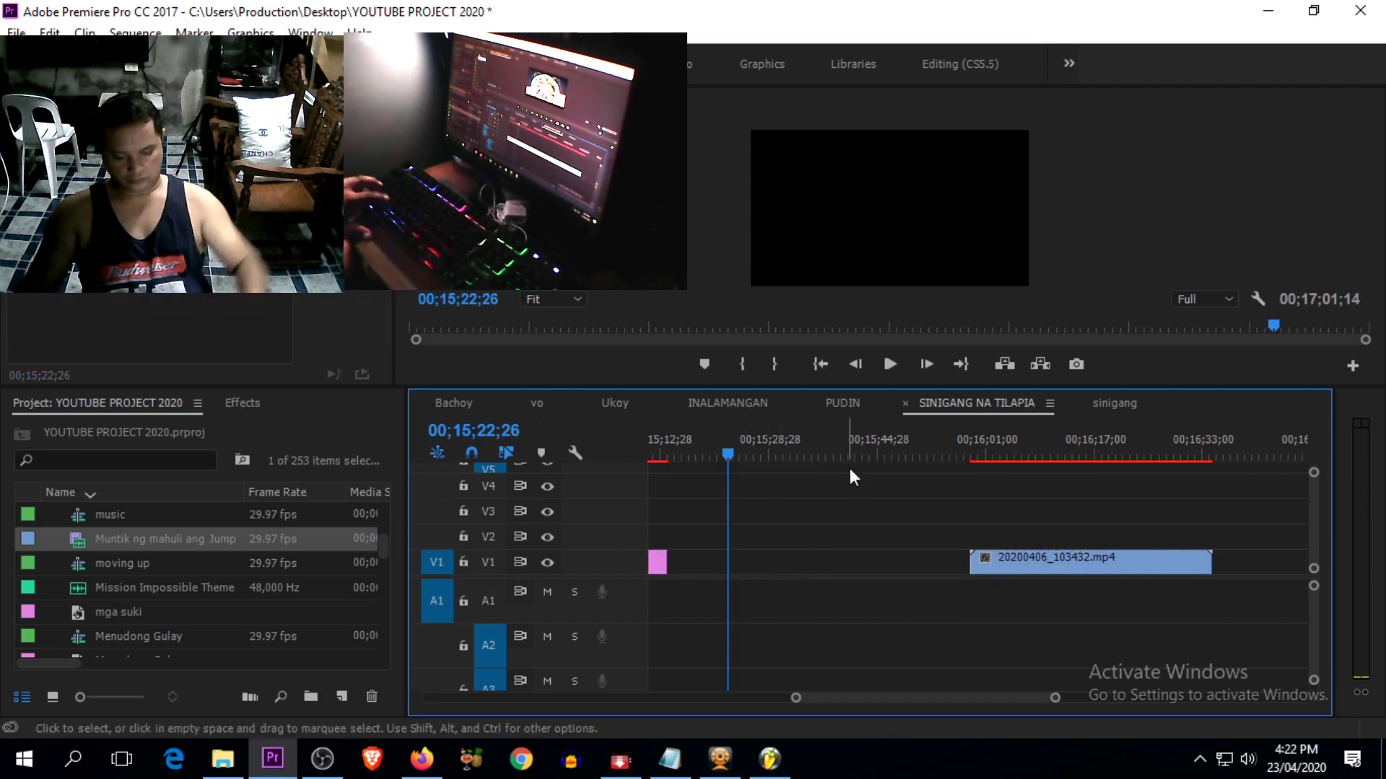
{"action": "left_click", "coordinate": [1110, 403]}
{"action": "left_click_drag", "start_coordinate": [1096, 456], "coordinate": [1131, 456]}
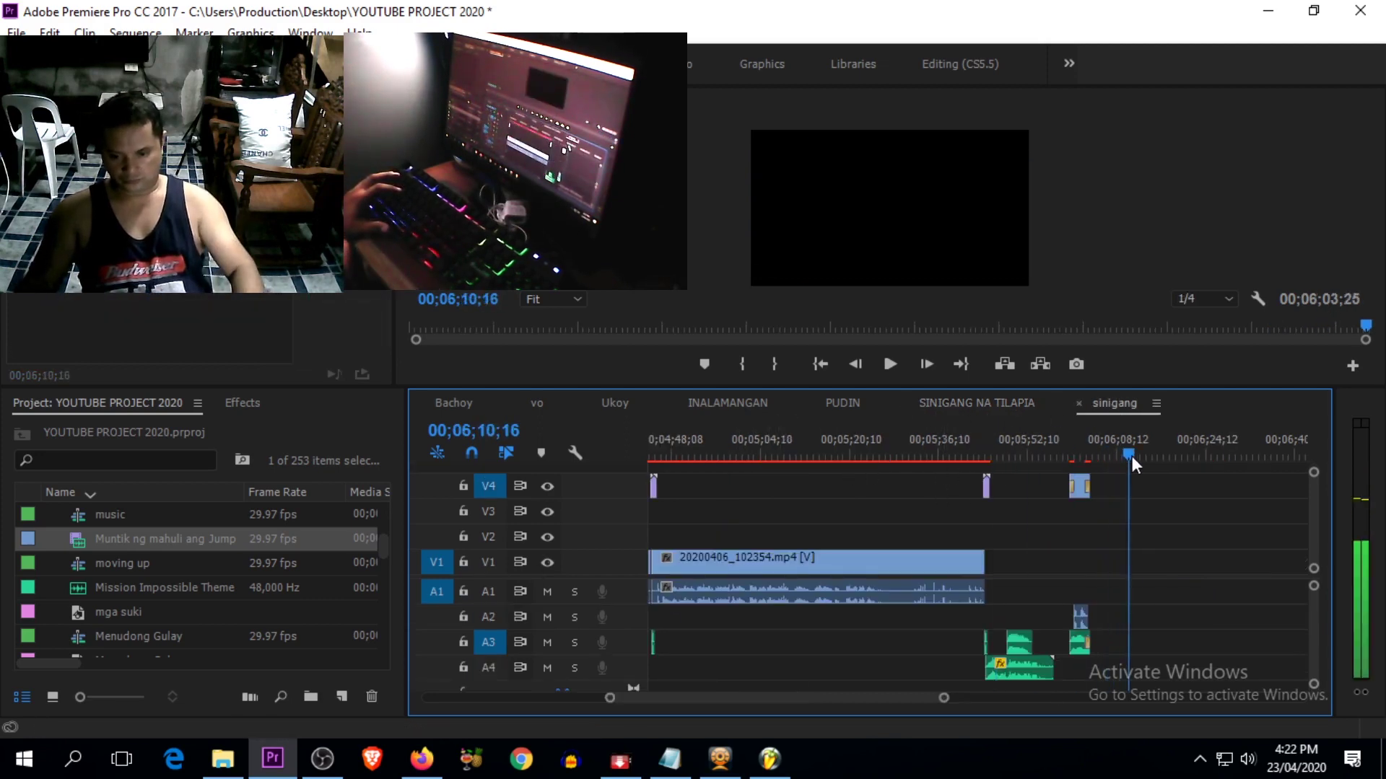
{"action": "key", "text": "ctrl+v"}
{"action": "key", "text": "minus"}
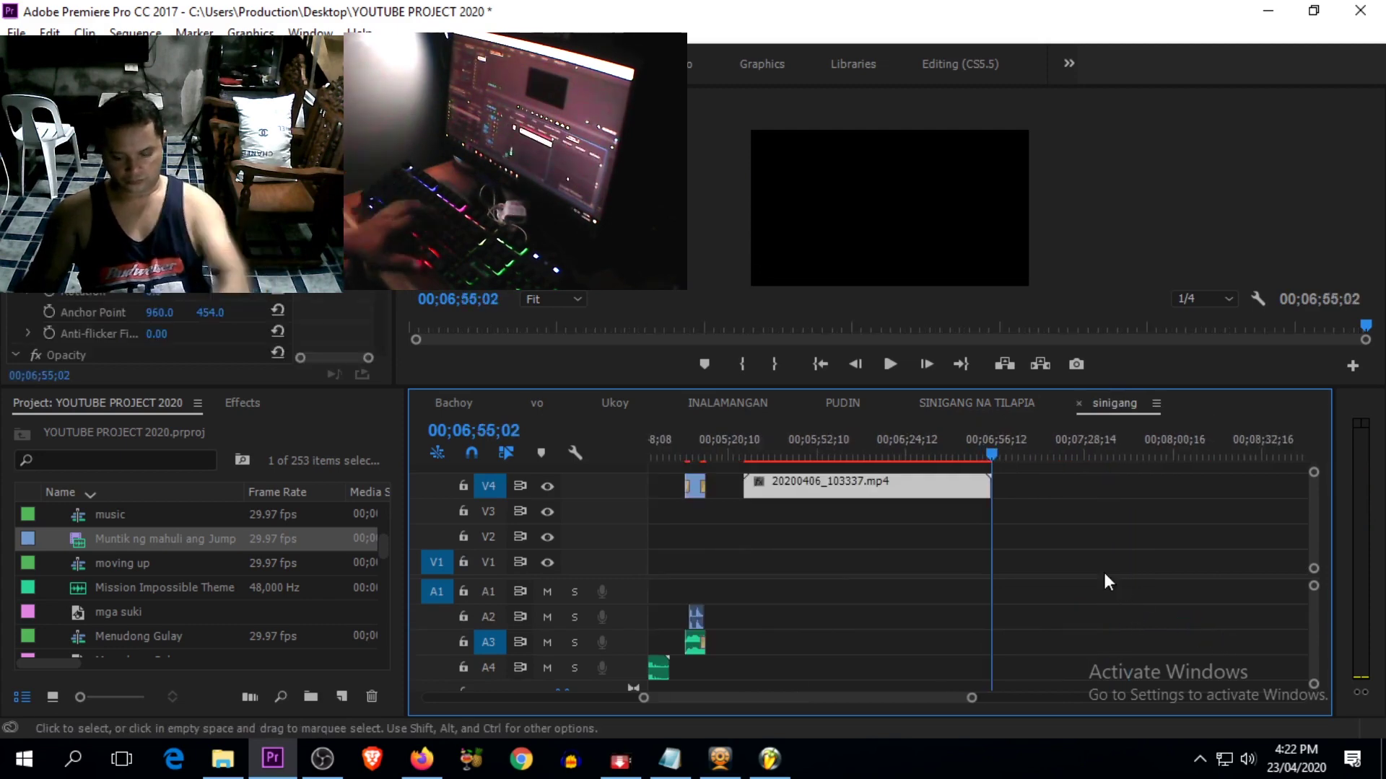
Step: Move the pasted 20200406_103337.mp4 clip to V1 directly after 20200406_102354.mp4 and play the join
{"action": "key", "text": "minus"}
{"action": "left_click", "coordinate": [947, 454]}
{"action": "key", "text": "equal"}
{"action": "key", "text": "equal"}
{"action": "left_click_drag", "start_coordinate": [975, 489], "coordinate": [842, 568]}
{"action": "left_click", "coordinate": [816, 455]}
{"action": "key", "text": "equal"}
{"action": "key", "text": "equal"}
{"action": "key", "text": "equal"}
{"action": "key", "text": "minus"}
{"action": "left_click", "coordinate": [847, 456]}
{"action": "left_click_drag", "start_coordinate": [846, 451], "coordinate": [834, 452]}
{"action": "left_click_drag", "start_coordinate": [929, 559], "coordinate": [845, 559]}
{"action": "key", "text": "space"}
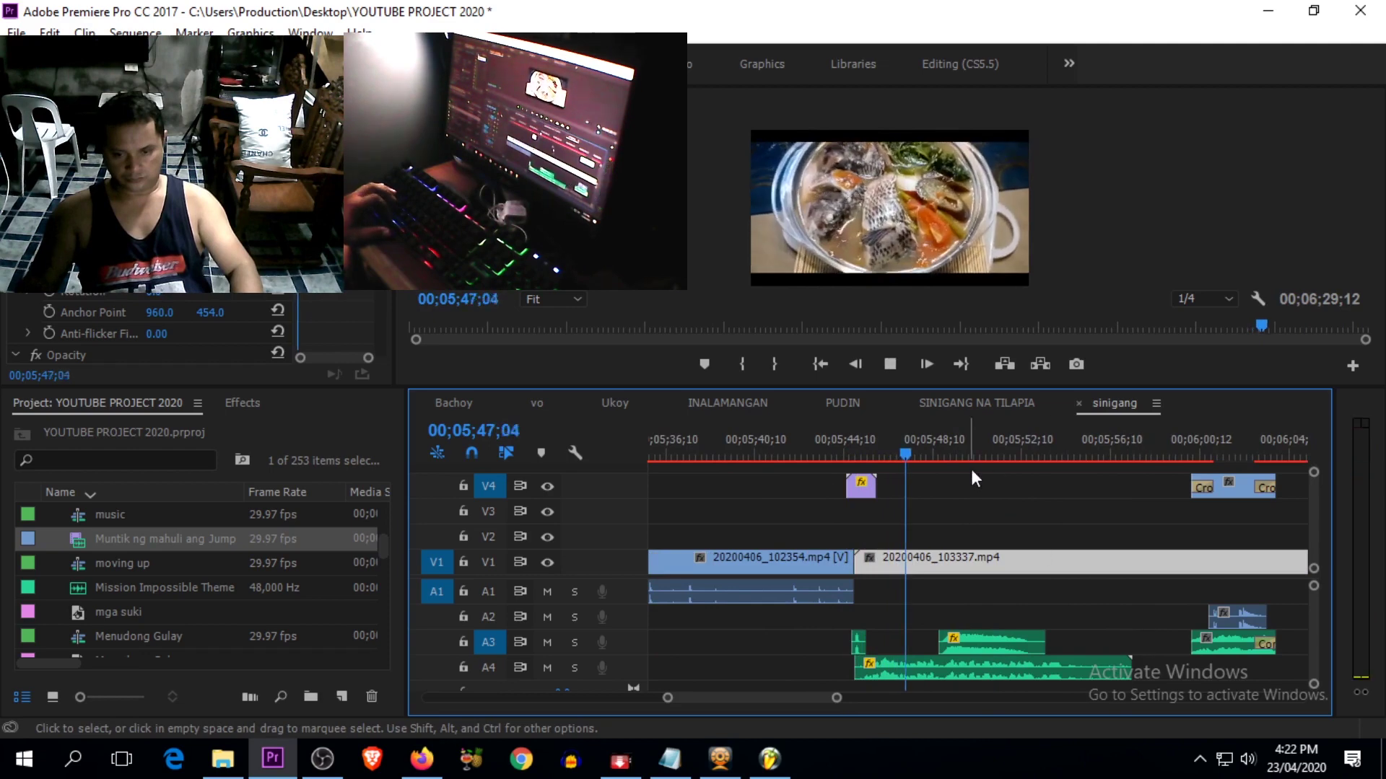
Step: Split the 20200406_103337.mp4 clip at 00;05;50;11, delete the part before the cut, close the gap and play it back
{"action": "left_click_drag", "start_coordinate": [928, 450], "coordinate": [977, 450]}
{"action": "left_click", "coordinate": [981, 557]}
{"action": "key", "text": "v"}
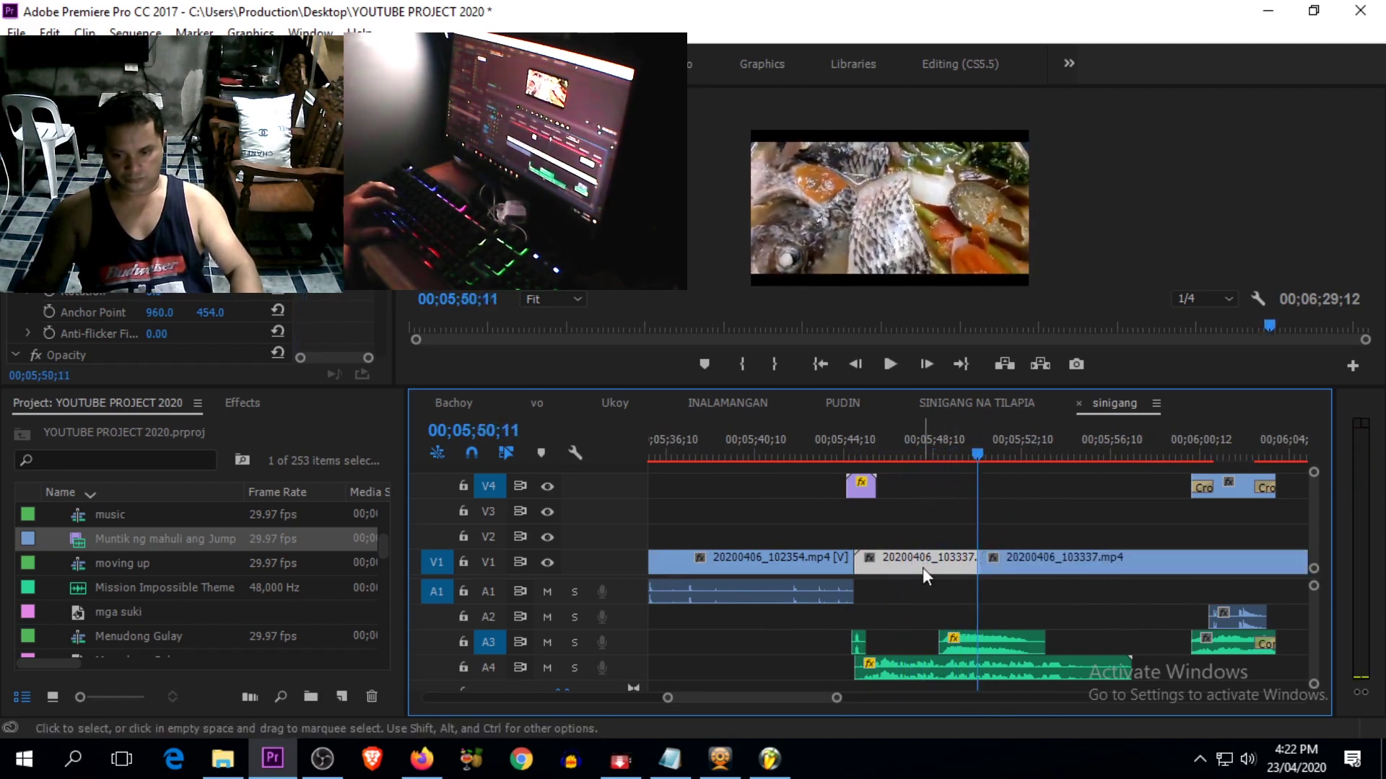
{"action": "left_click", "coordinate": [922, 568]}
{"action": "key", "text": "Delete"}
{"action": "left_click_drag", "start_coordinate": [1025, 568], "coordinate": [906, 568]}
{"action": "left_click", "coordinate": [829, 452]}
{"action": "key", "text": "space"}
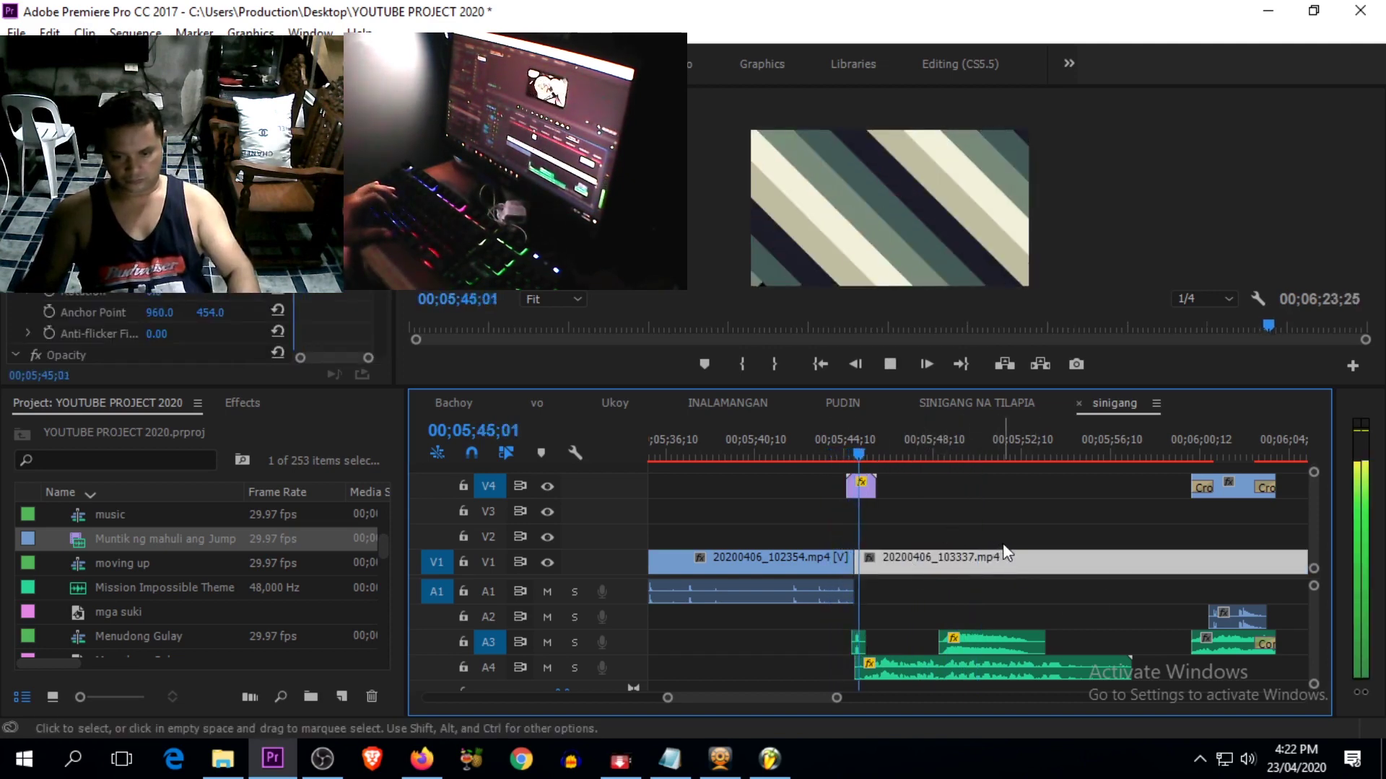
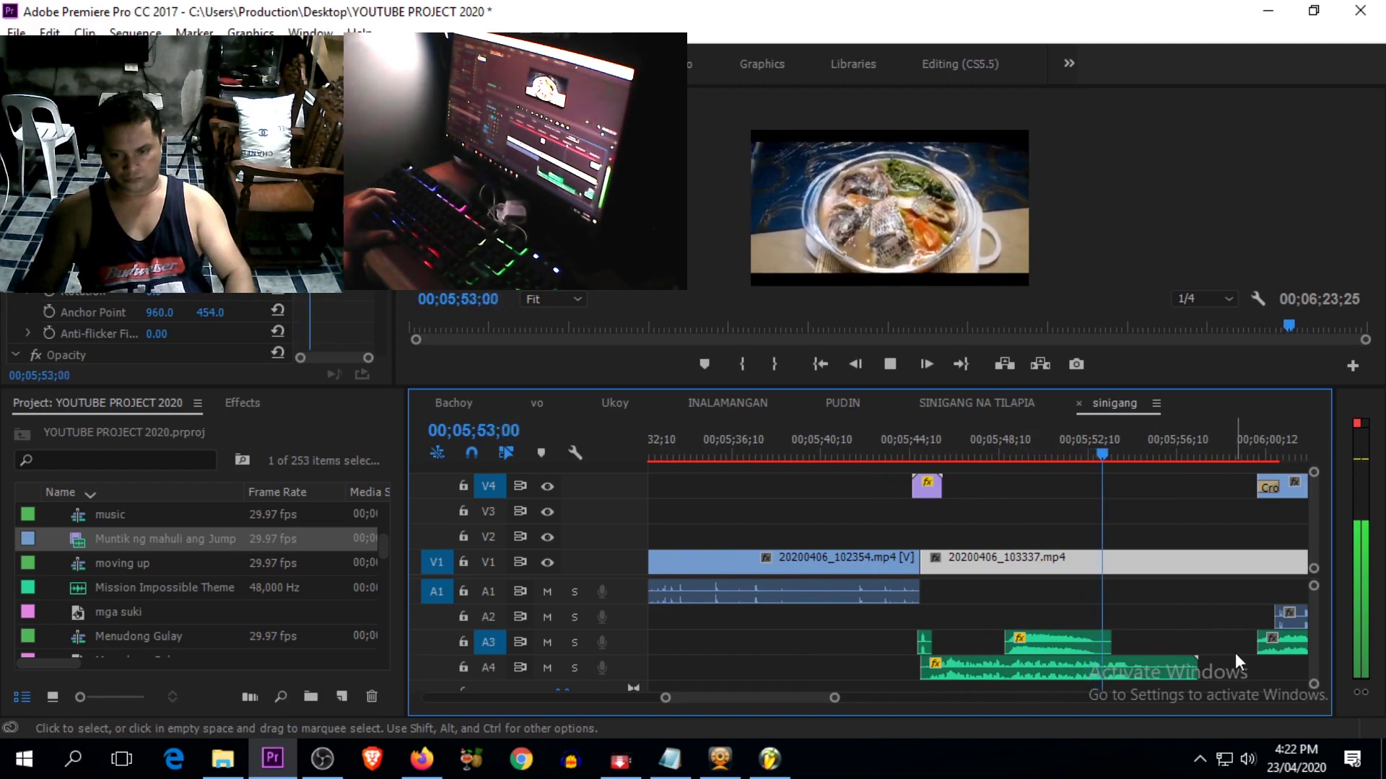
Step: Remove the section of 20200406_103337.mp4 between about 00;05;51;18 and 00;05;55;10 and close the gap
{"action": "key", "text": "space"}
{"action": "left_click_drag", "start_coordinate": [1100, 460], "coordinate": [1087, 465]}
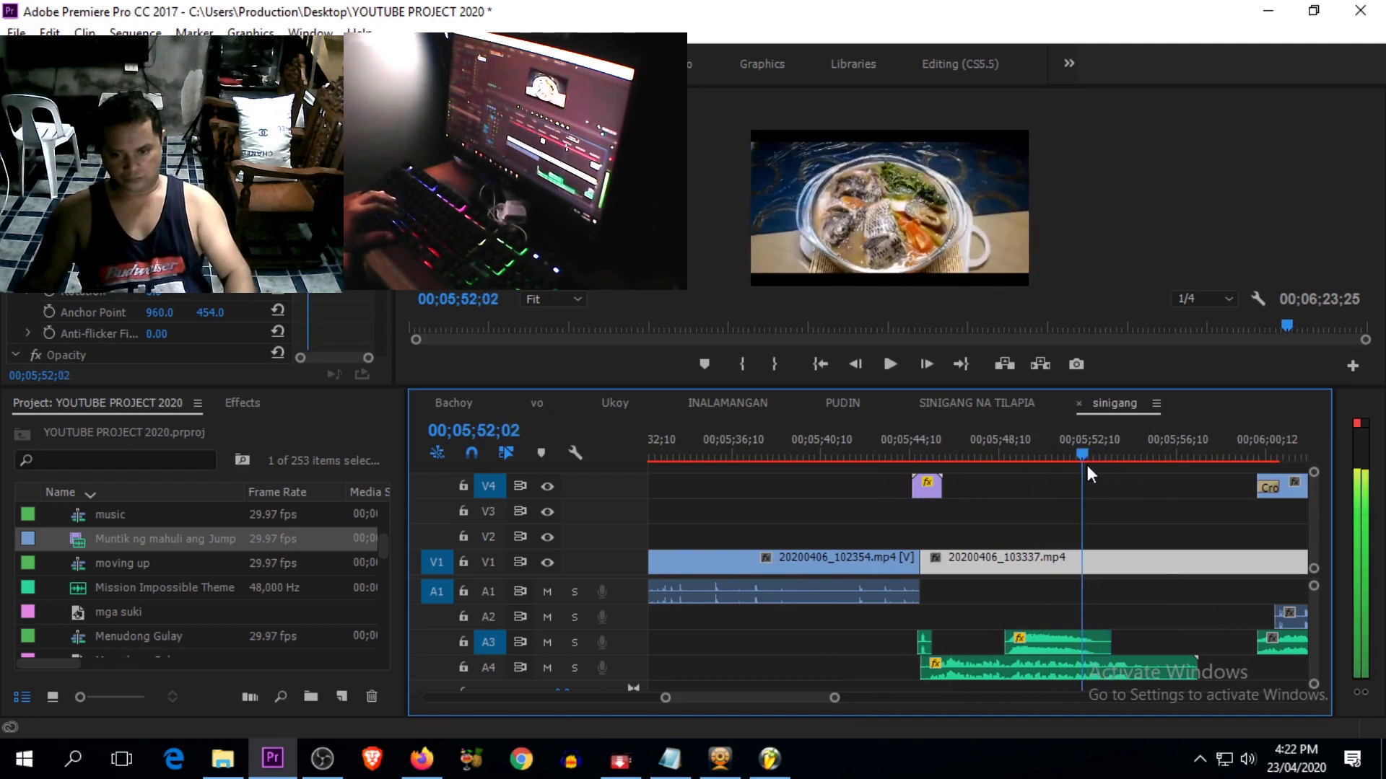
{"action": "key", "text": "c"}
{"action": "left_click", "coordinate": [1074, 561]}
{"action": "key", "text": "v"}
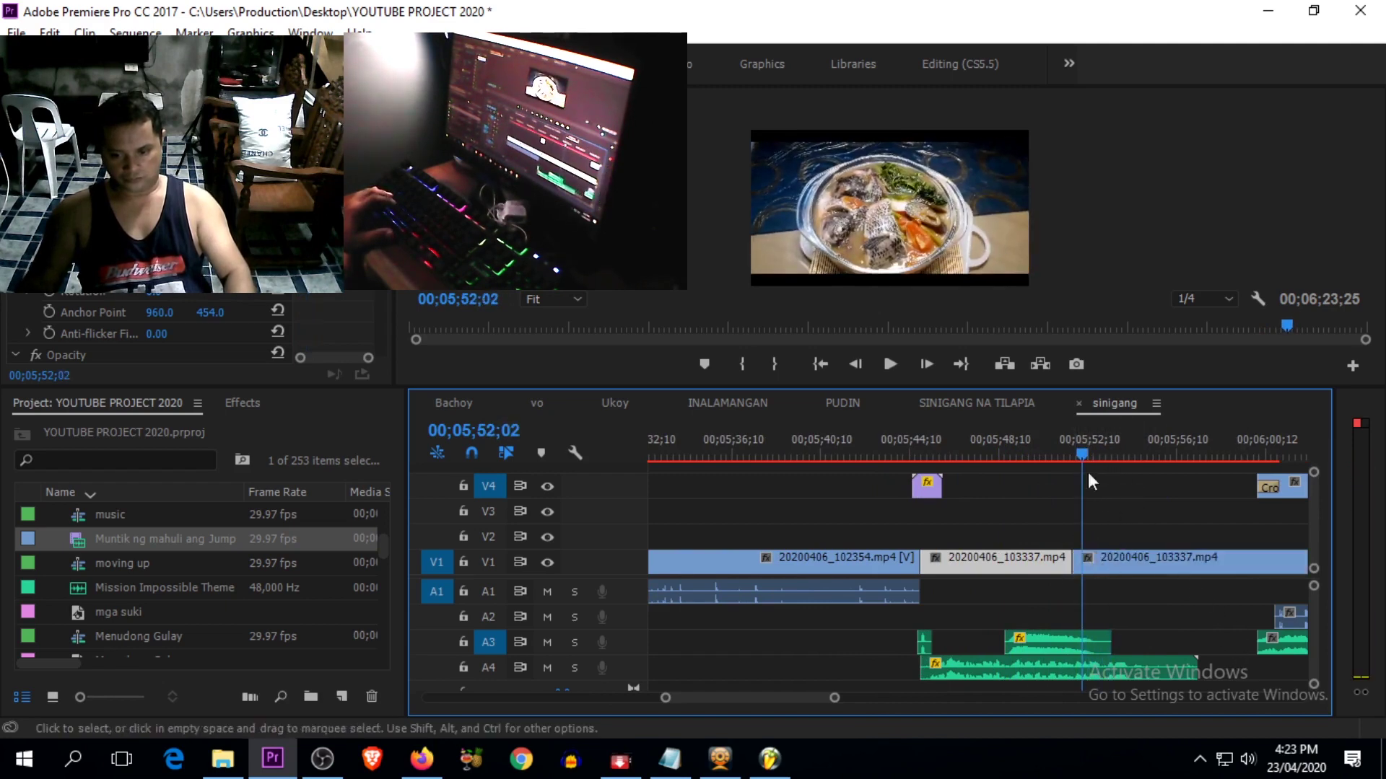
{"action": "left_click_drag", "start_coordinate": [1145, 465], "coordinate": [1155, 466]}
{"action": "key", "text": "c"}
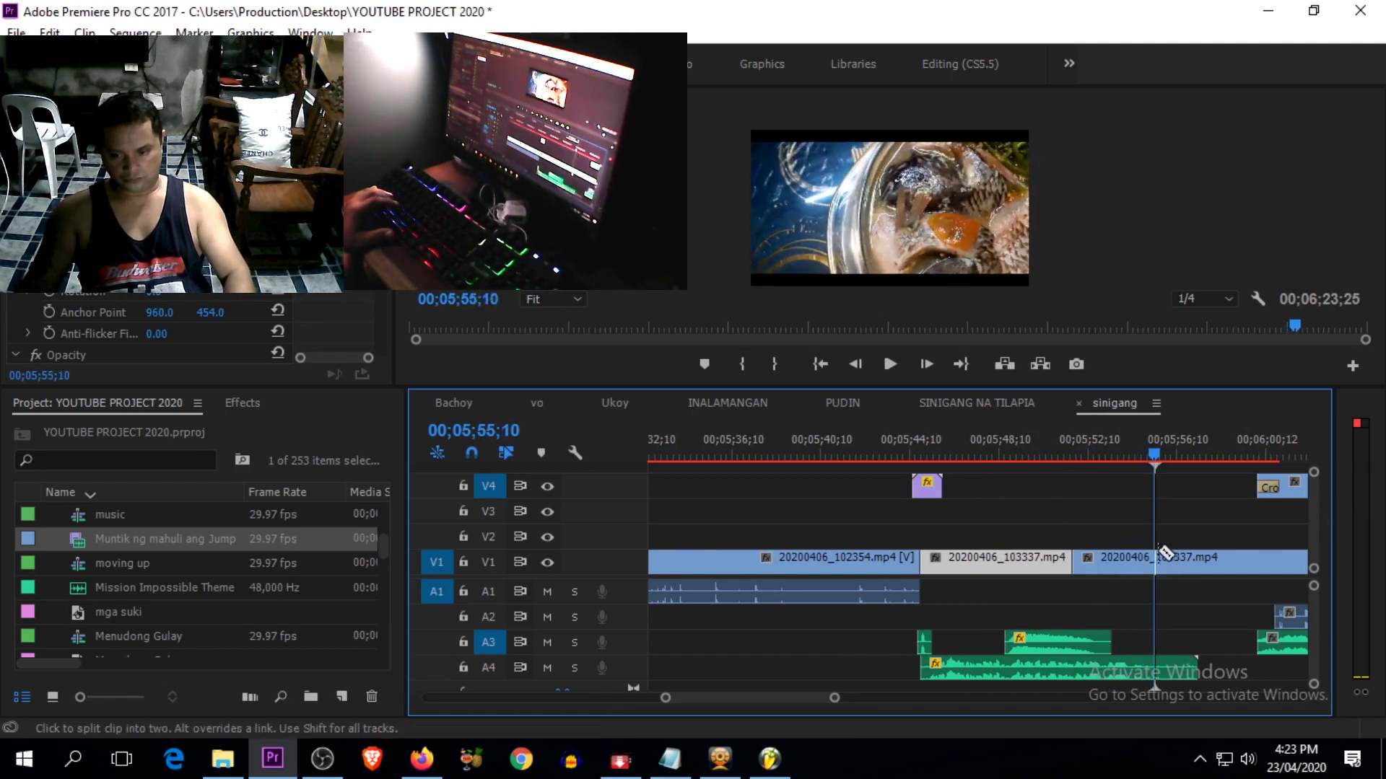
{"action": "left_click_drag", "start_coordinate": [1211, 575], "coordinate": [1130, 566]}
Step: Apply the default cross dissolve at the cut between the two 20200406_103337.mp4 pieces and play it back
{"action": "left_click", "coordinate": [1072, 463]}
{"action": "left_click_drag", "start_coordinate": [1107, 517], "coordinate": [1037, 568]}
{"action": "key", "text": "ctrl+d"}
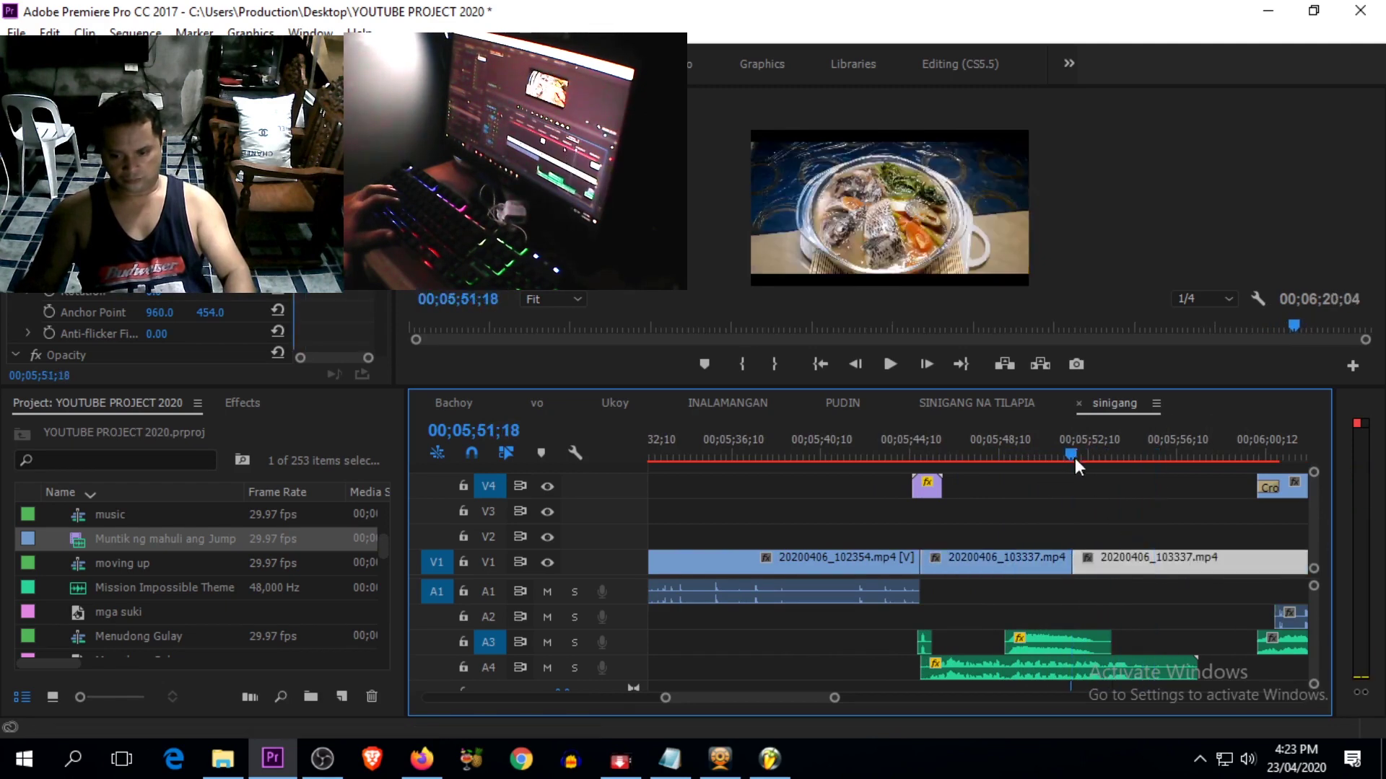
{"action": "left_click", "coordinate": [1052, 455]}
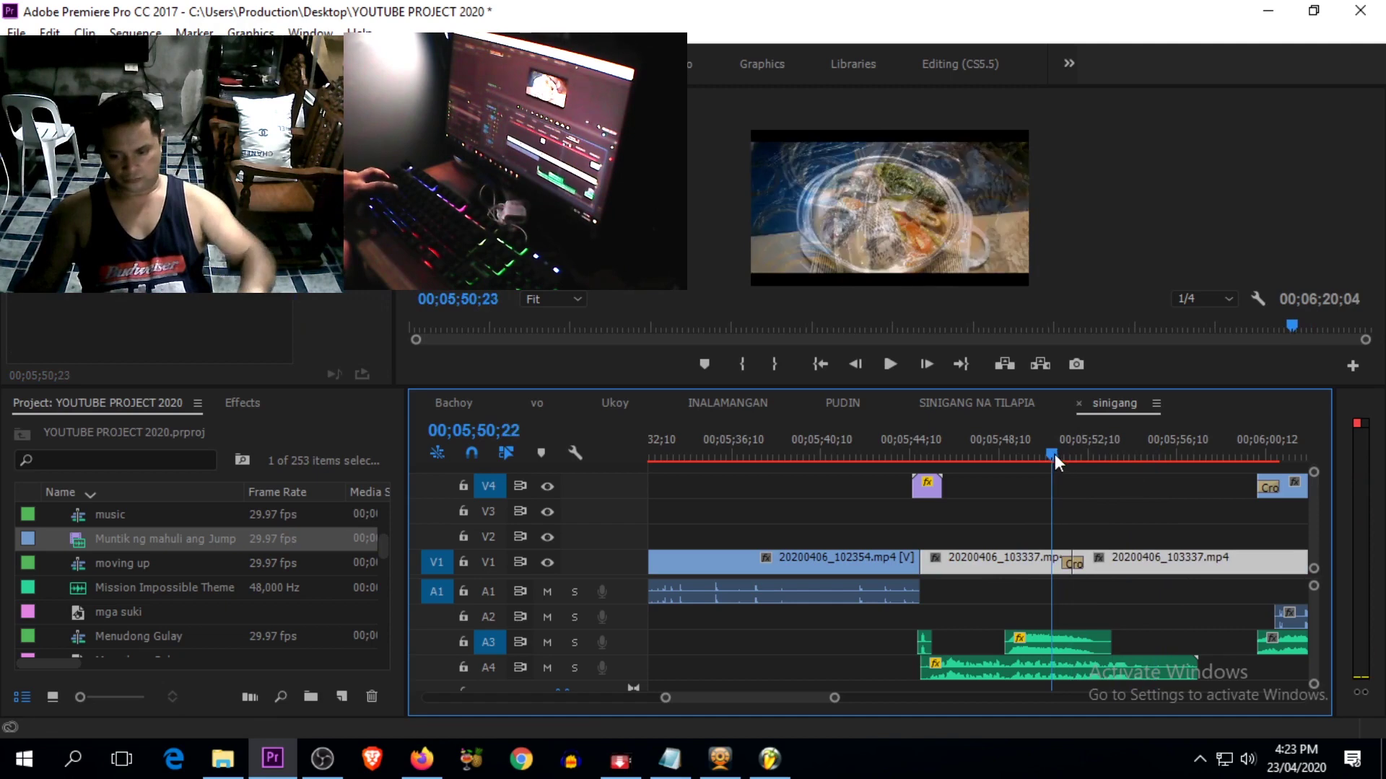
{"action": "key", "text": "space"}
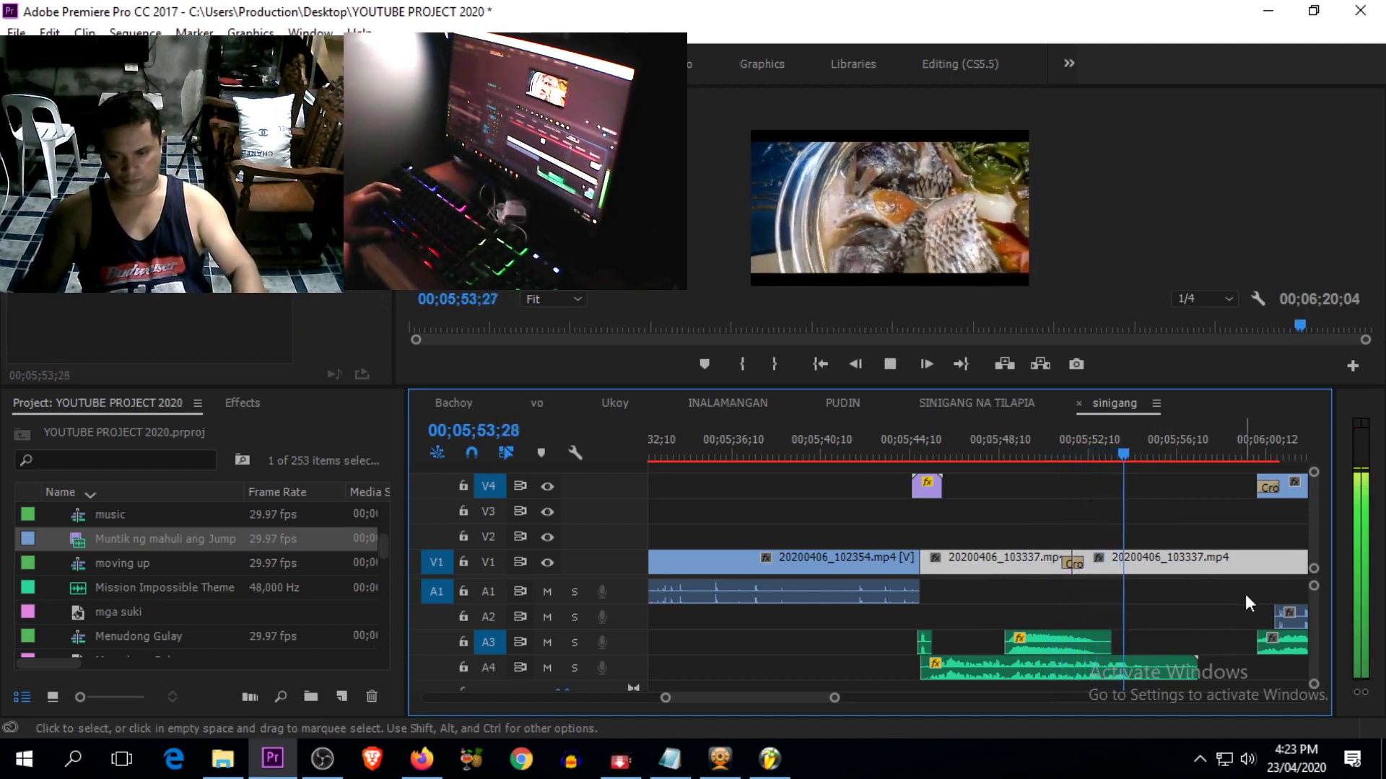
Step: Split the second 20200406_103337.mp4 piece at 00;05;58;10 and delete everything after the cut
{"action": "scroll", "coordinate": [1245, 595], "scroll_direction": "down", "scroll_amount": 5}
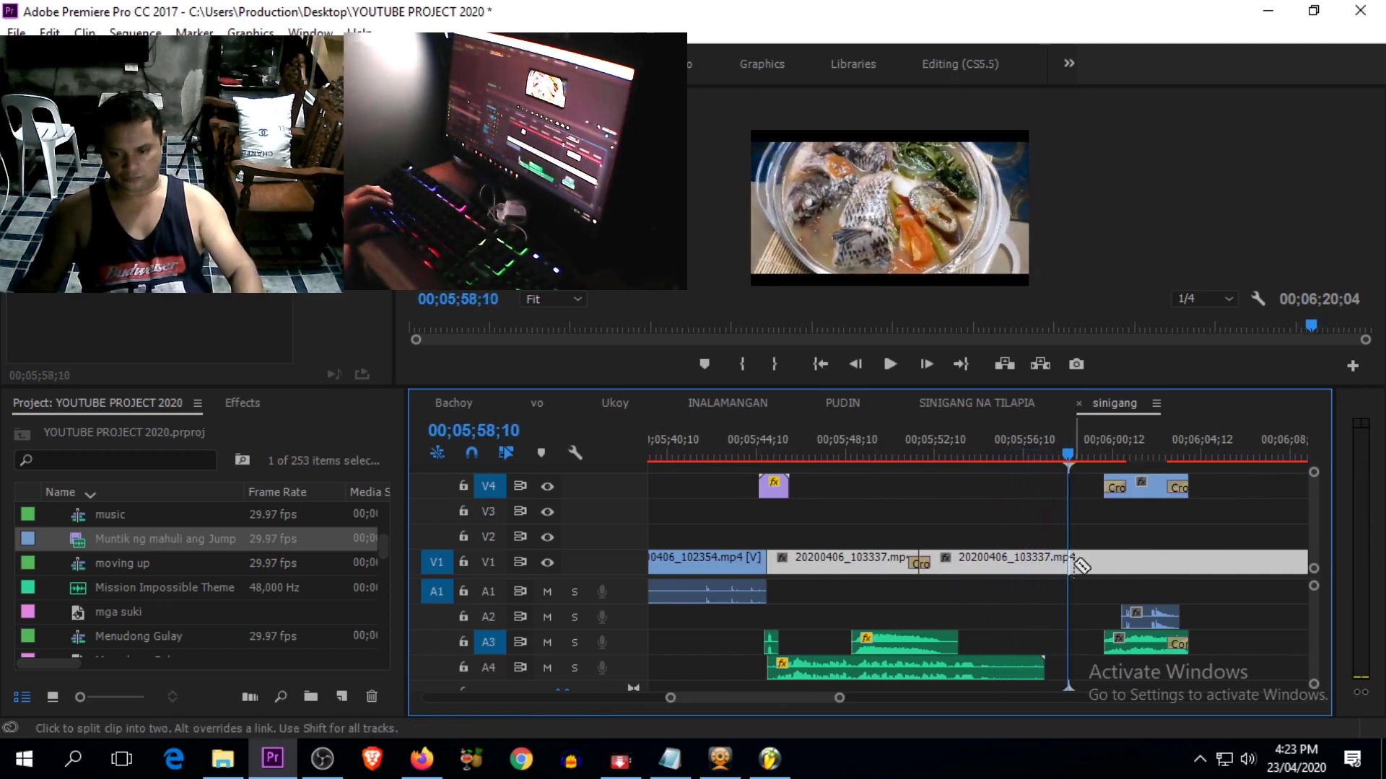
{"action": "left_click", "coordinate": [1076, 566]}
{"action": "key", "text": "v"}
{"action": "left_click", "coordinate": [1112, 567]}
{"action": "key", "text": "Delete"}
Step: Move the closing subscribe clip and its sounds to start at 00;05;58;10, right after the trimmed dish footage, and play them
{"action": "left_click_drag", "start_coordinate": [1194, 669], "coordinate": [1114, 497]}
{"action": "left_click", "coordinate": [1048, 453]}
{"action": "key", "text": "space"}
{"action": "key", "text": "l"}
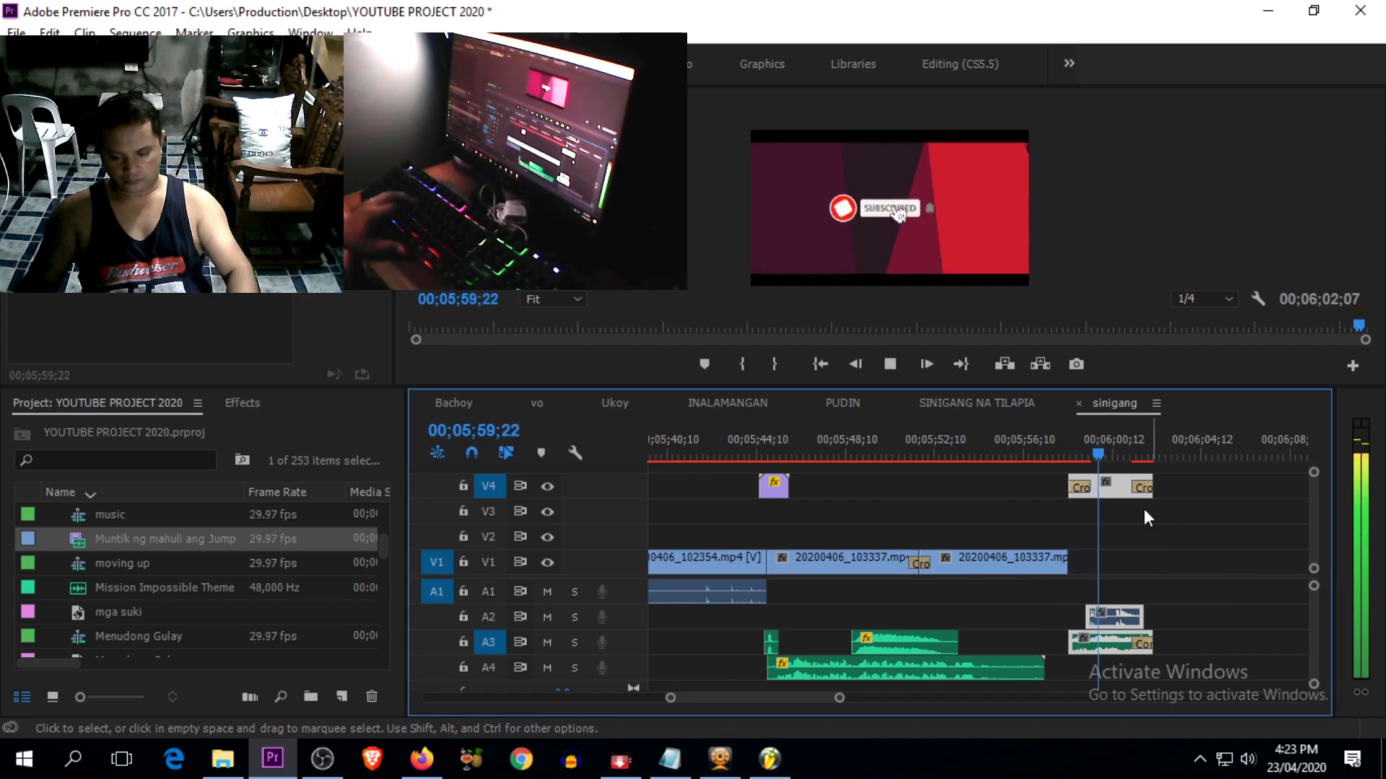
Step: Look over the whole sinigang sequence from its ending back to the beginning
{"action": "key", "text": "minus"}
{"action": "key", "text": "minus"}
{"action": "key", "text": "equal"}
{"action": "key", "text": "equal"}
{"action": "left_click_drag", "start_coordinate": [961, 454], "coordinate": [766, 474]}
{"action": "key", "text": "minus"}
{"action": "key", "text": "minus"}
{"action": "key", "text": "minus"}
{"action": "key", "text": "minus"}
{"action": "key", "text": "equal"}
{"action": "key", "text": "equal"}
{"action": "left_click_drag", "start_coordinate": [992, 453], "coordinate": [649, 472]}
{"action": "key", "text": "minus"}
{"action": "key", "text": "minus"}
{"action": "key", "text": "minus"}
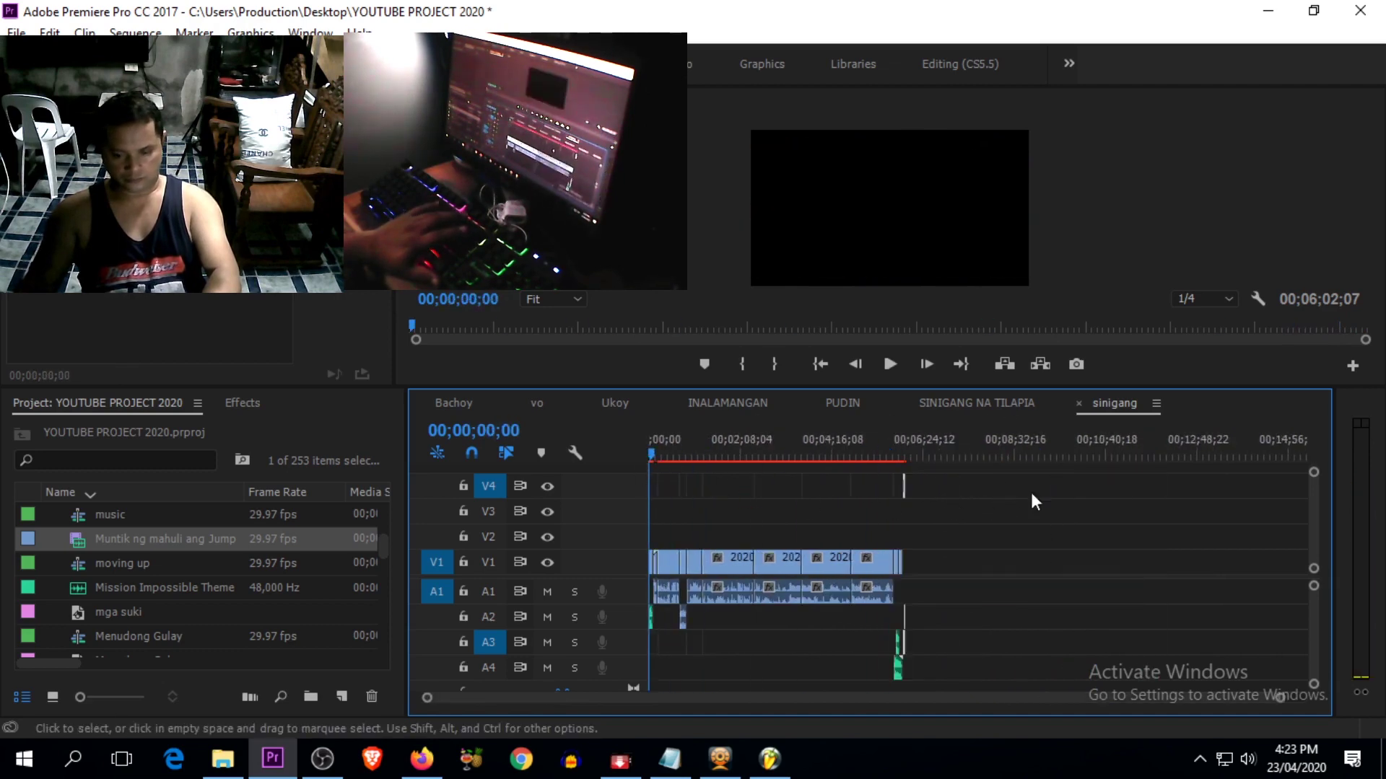
Step: Copy the Laksa title from V7 of SINIGANG NA TILAPIA and paste it on V4 past the end of the sinigang sequence
{"action": "left_click", "coordinate": [976, 402]}
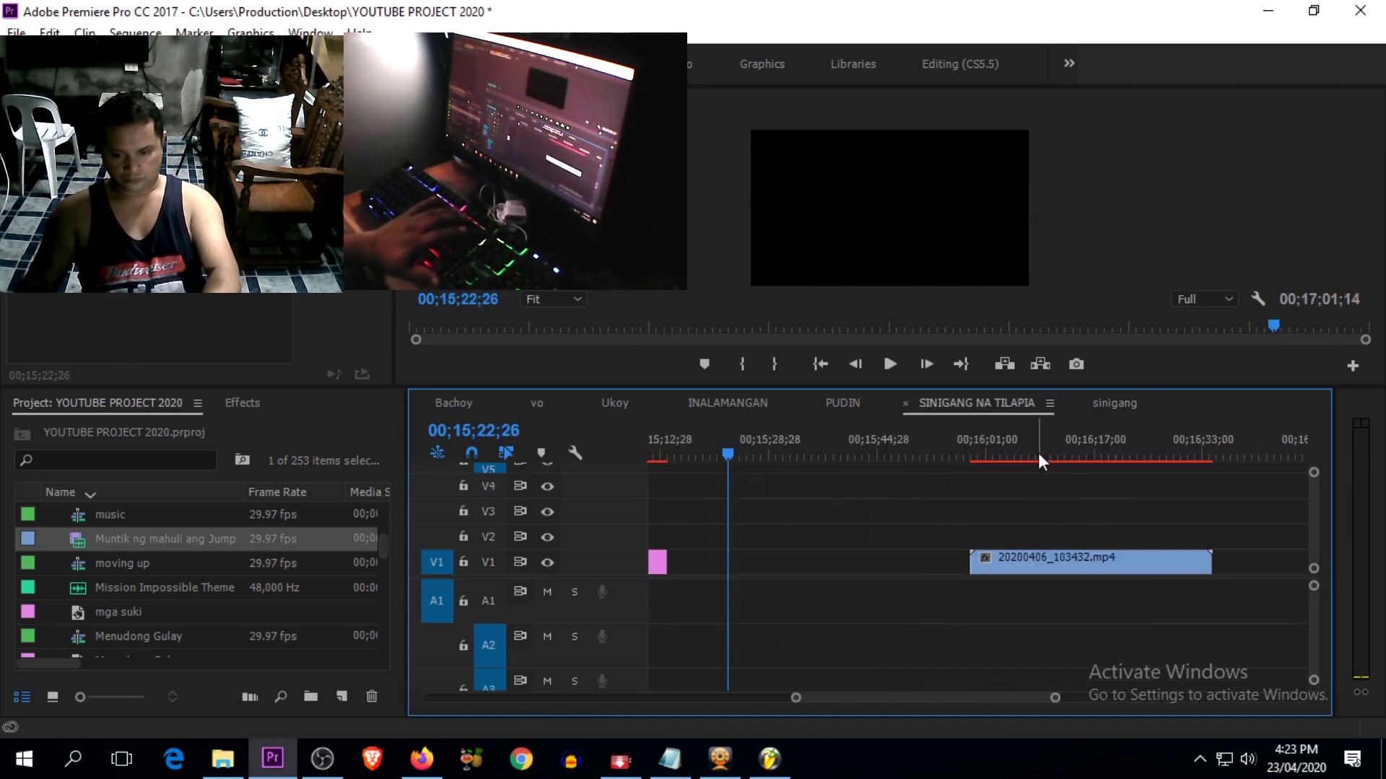
{"action": "left_click_drag", "start_coordinate": [865, 388], "coordinate": [899, 288]}
{"action": "key", "text": "minus"}
{"action": "key", "text": "minus"}
{"action": "key", "text": "minus"}
{"action": "key", "text": "minus"}
{"action": "left_click", "coordinate": [765, 333]}
{"action": "key", "text": "equal"}
{"action": "left_click", "coordinate": [771, 332]}
{"action": "key", "text": "equal"}
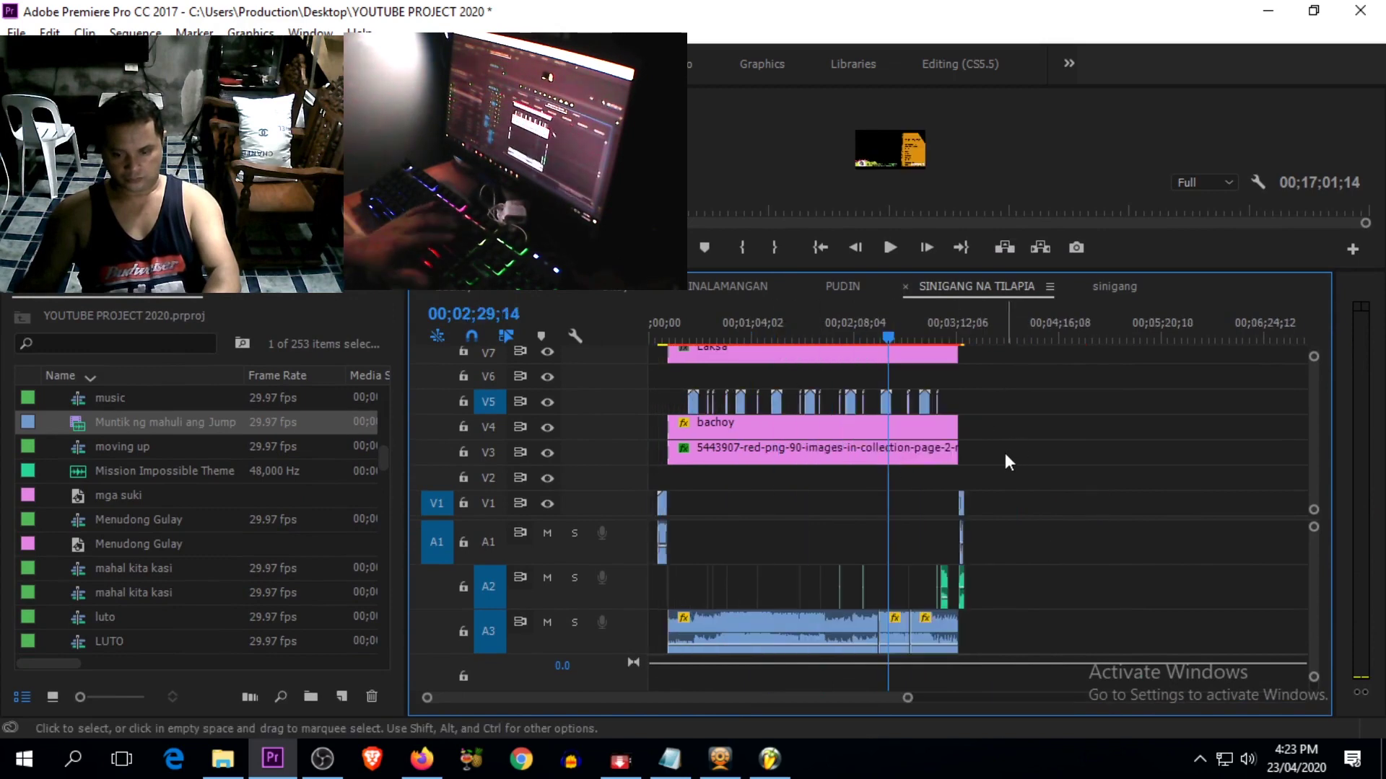
{"action": "left_click_drag", "start_coordinate": [1011, 427], "coordinate": [811, 468]}
{"action": "left_click", "coordinate": [807, 357]}
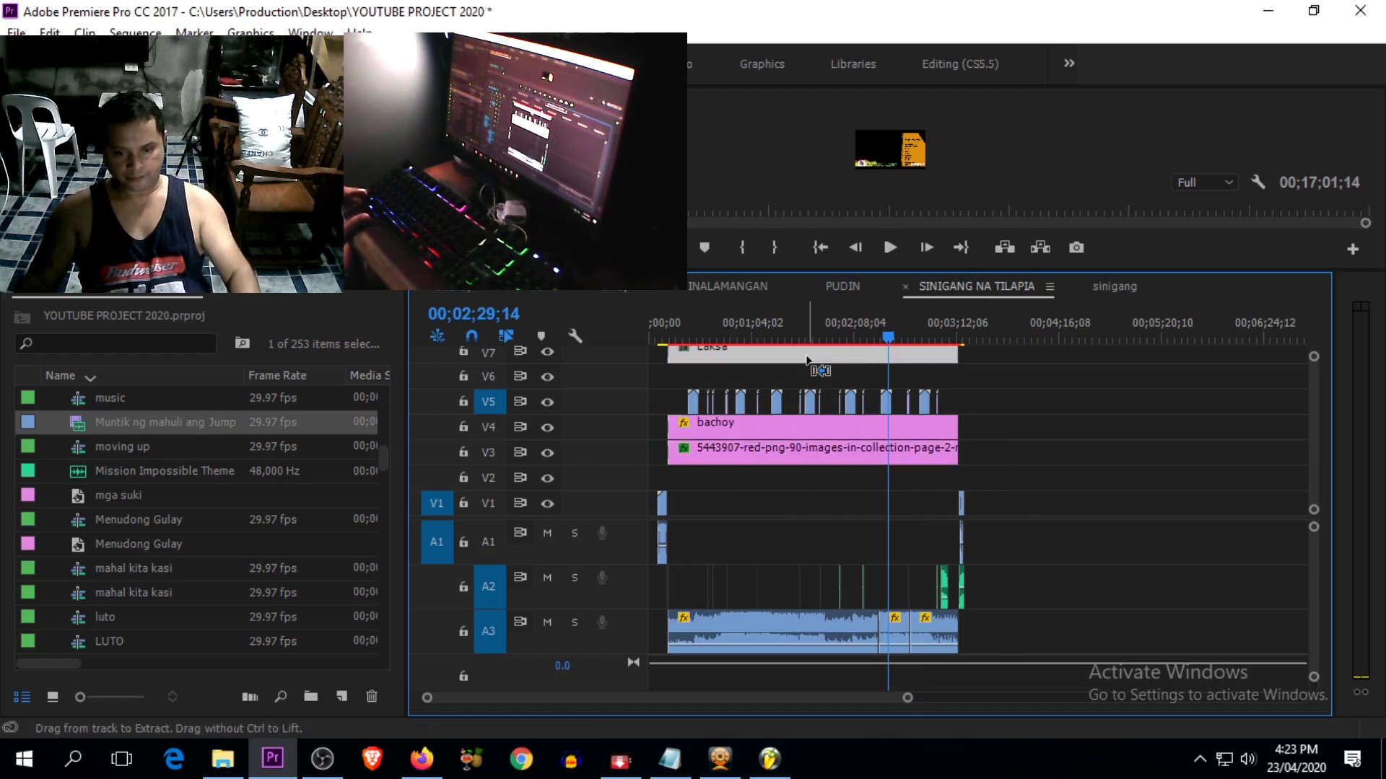
{"action": "left_click", "coordinate": [994, 393]}
{"action": "left_click", "coordinate": [762, 358]}
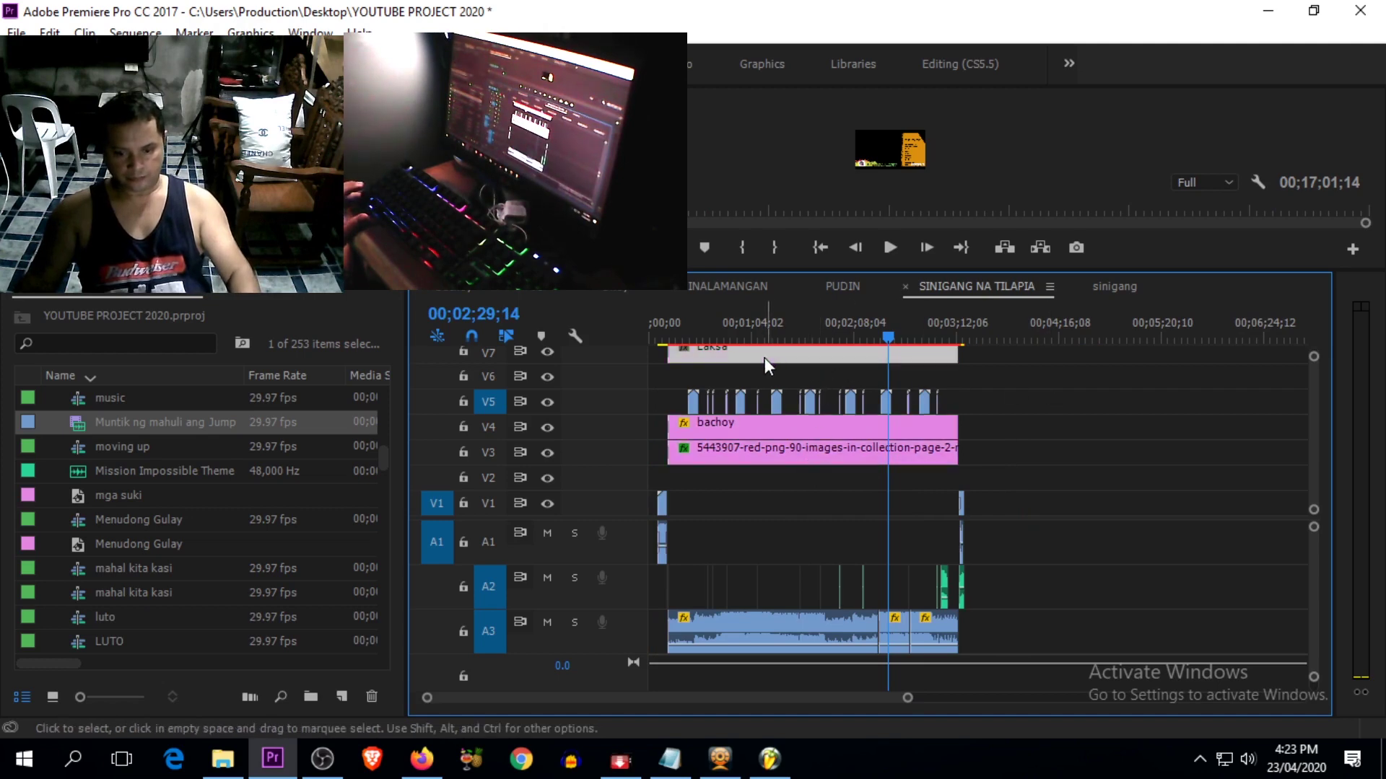
{"action": "left_click", "coordinate": [1101, 292]}
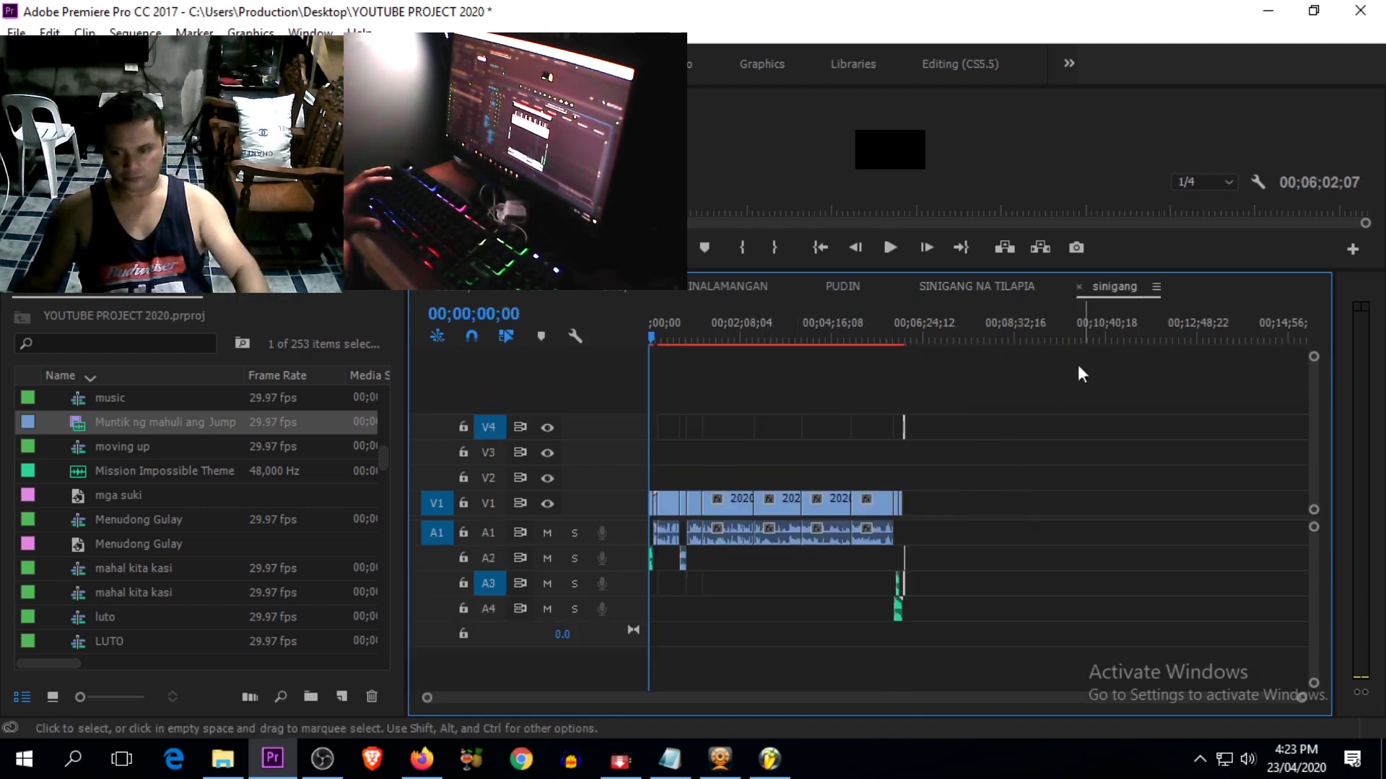
{"action": "mouse_move", "coordinate": [730, 344]}
{"action": "left_mouse_down"}
{"action": "mouse_move", "coordinate": [870, 332]}
{"action": "mouse_move", "coordinate": [954, 371]}
{"action": "mouse_move", "coordinate": [940, 373]}
{"action": "left_mouse_up"}
{"action": "key", "text": "ctrl+v"}
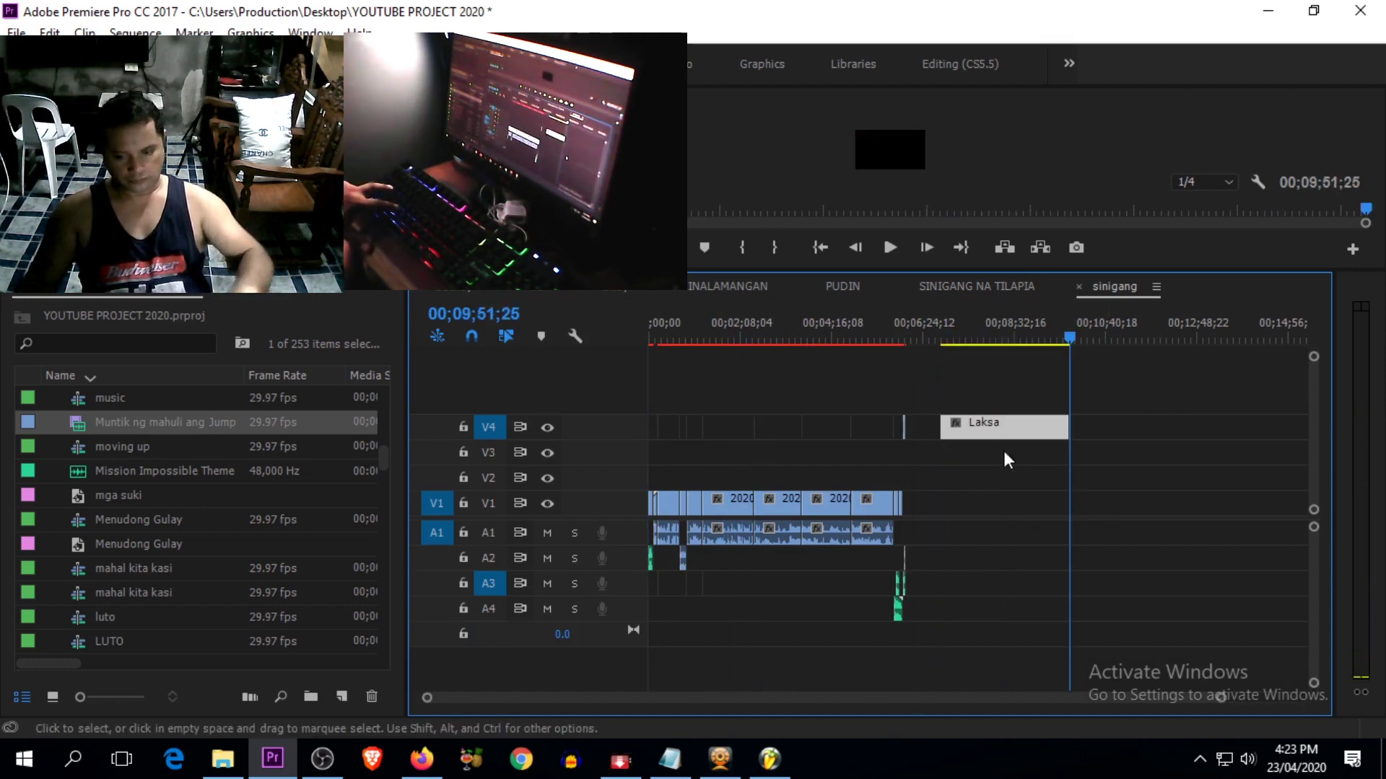
Step: Move the Laksa title to V5, starting at about 00;00;13;00 just before the first V4 transition
{"action": "left_click_drag", "start_coordinate": [978, 431], "coordinate": [723, 402]}
{"action": "left_click", "coordinate": [695, 320]}
{"action": "key", "text": "equal"}
{"action": "key", "text": "equal"}
{"action": "key", "text": "equal"}
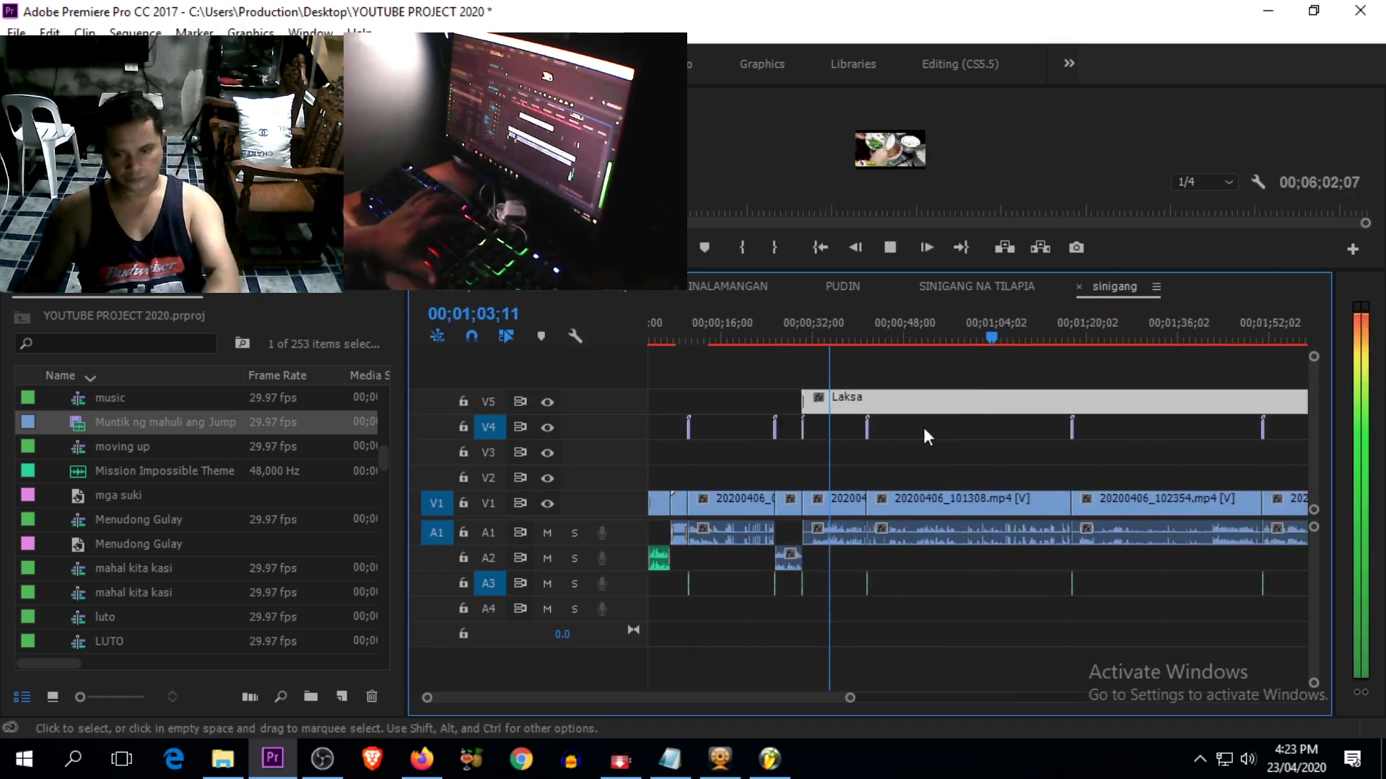
{"action": "left_click_drag", "start_coordinate": [1001, 418], "coordinate": [769, 402]}
{"action": "left_click_drag", "start_coordinate": [687, 333], "coordinate": [684, 358]}
{"action": "key", "text": "equal"}
{"action": "key", "text": "equal"}
{"action": "key", "text": "equal"}
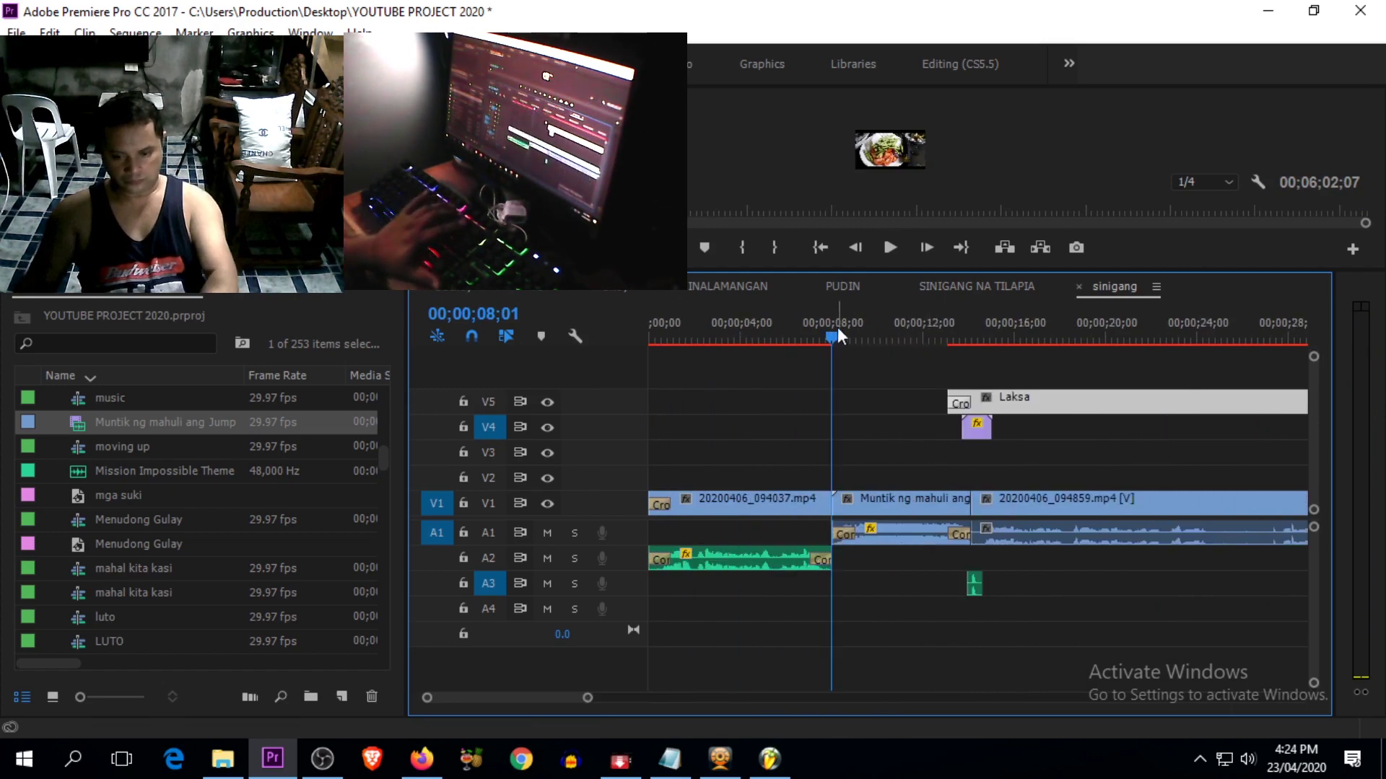
{"action": "left_click_drag", "start_coordinate": [774, 346], "coordinate": [931, 341]}
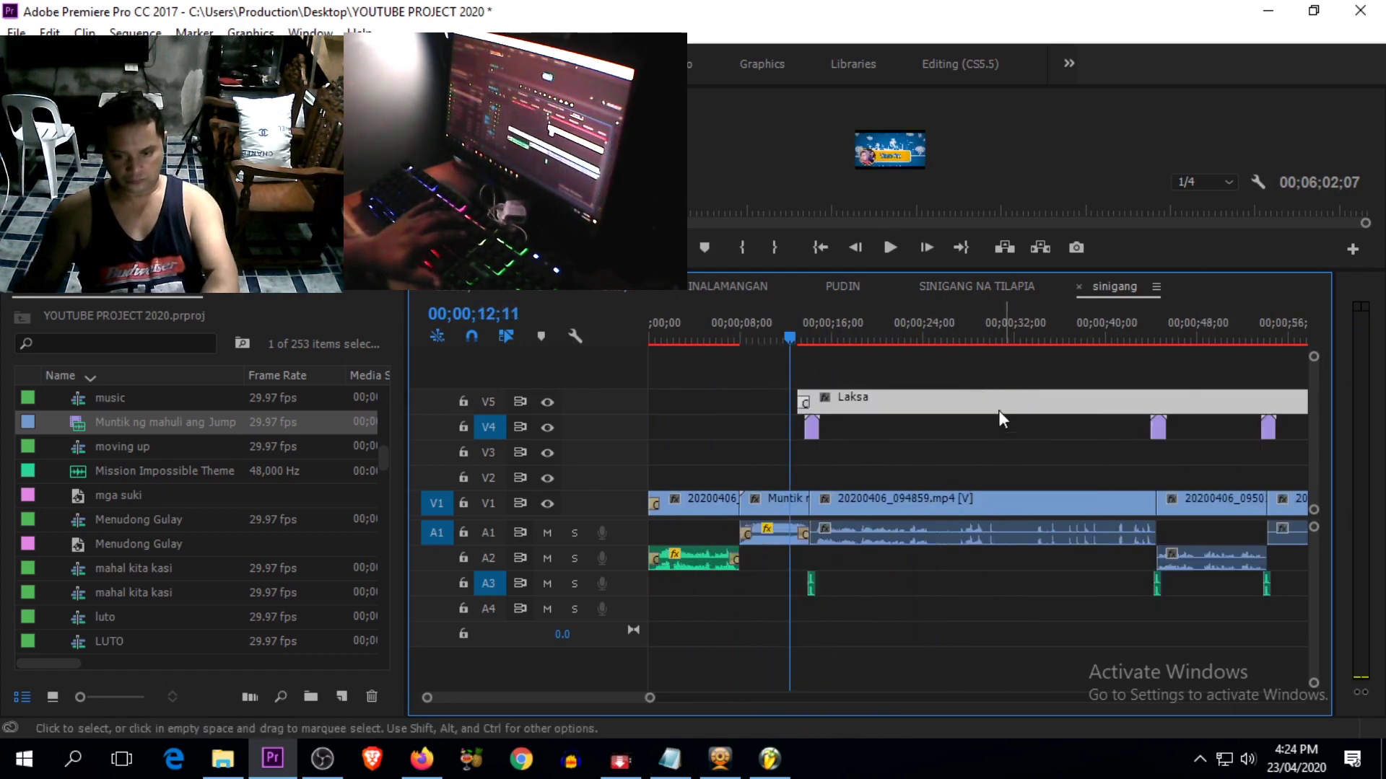
{"action": "left_click_drag", "start_coordinate": [1002, 417], "coordinate": [1025, 410]}
Step: Replace the Laksa text in the lower-third title on V5 with "Sinigang na Tilapia"
{"action": "left_click_drag", "start_coordinate": [930, 338], "coordinate": [971, 338]}
{"action": "double_click", "coordinate": [1028, 402]}
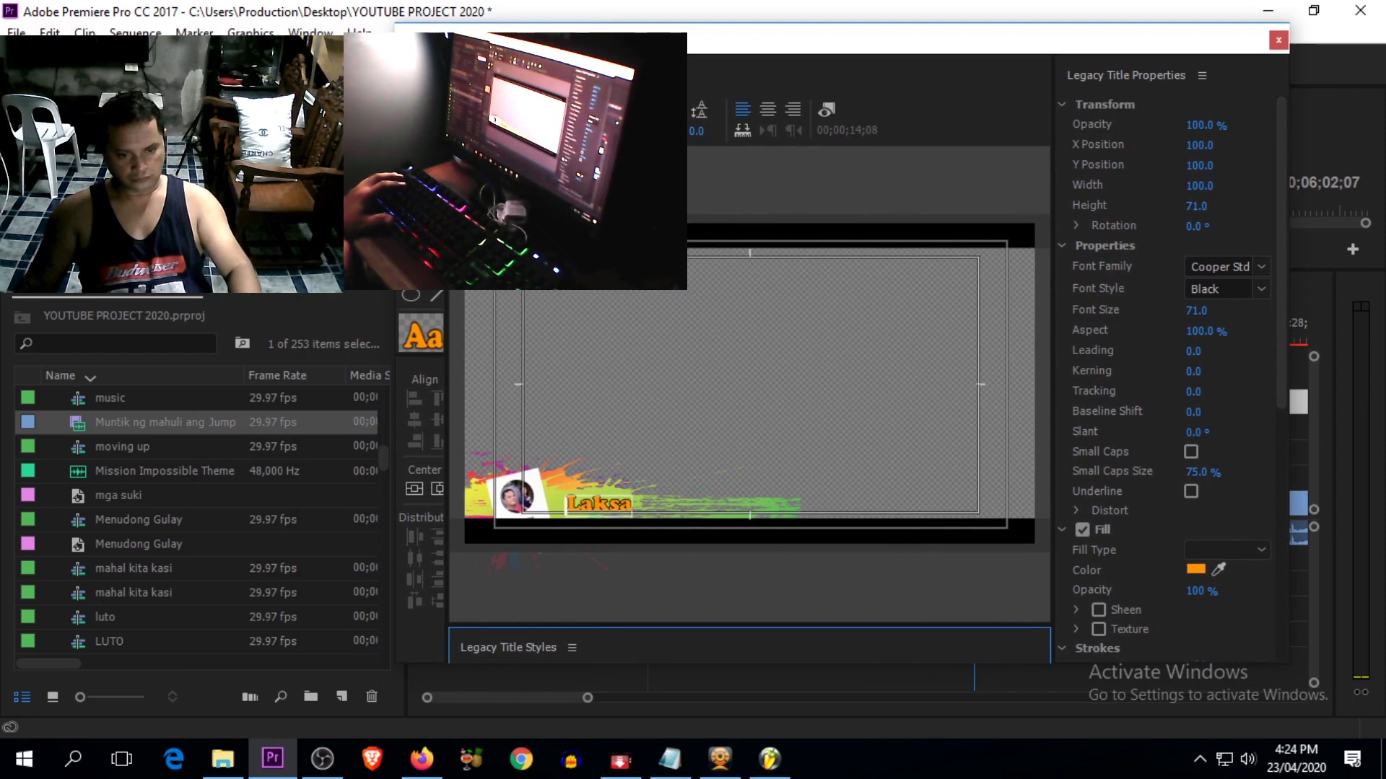
{"action": "left_click", "coordinate": [628, 503]}
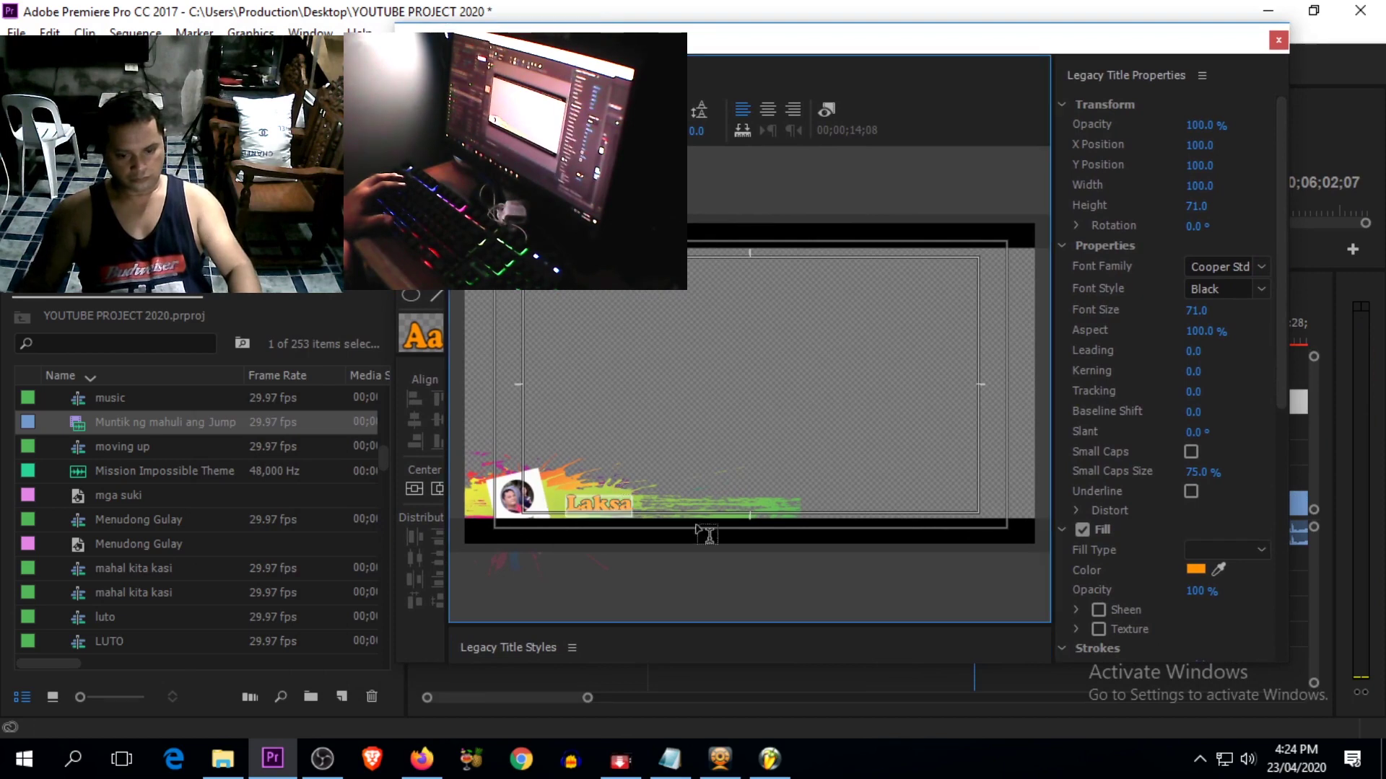
{"action": "type", "text": "Sini"}
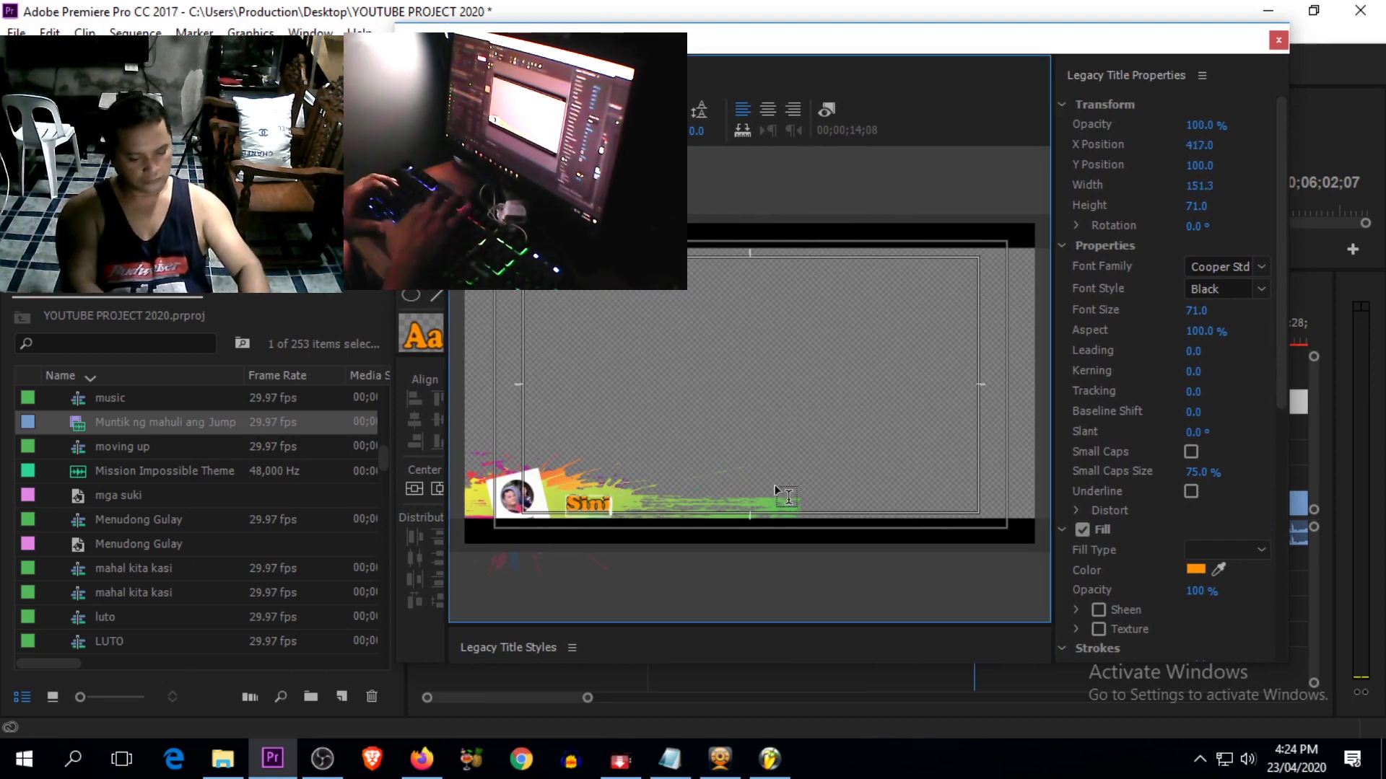
{"action": "type", "text": "gang"}
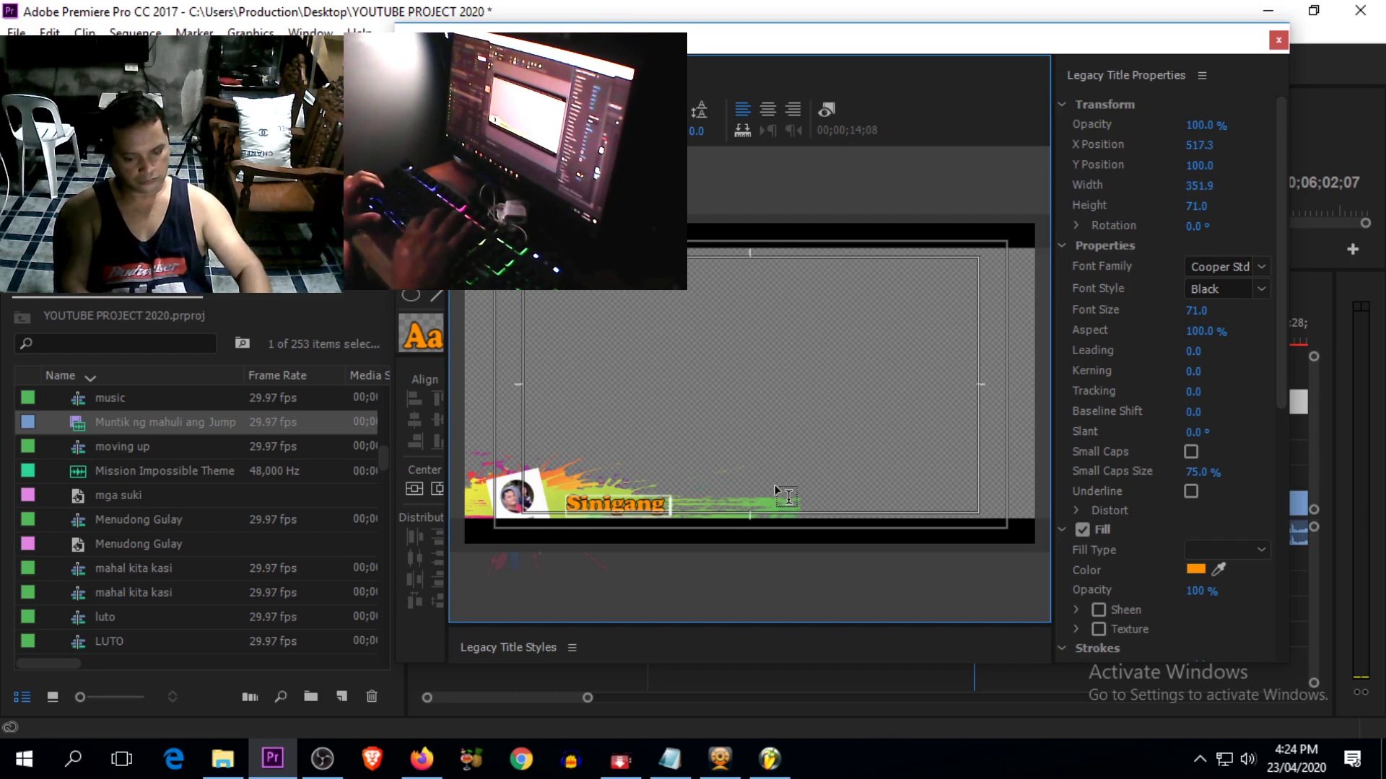
{"action": "type", "text": " na"}
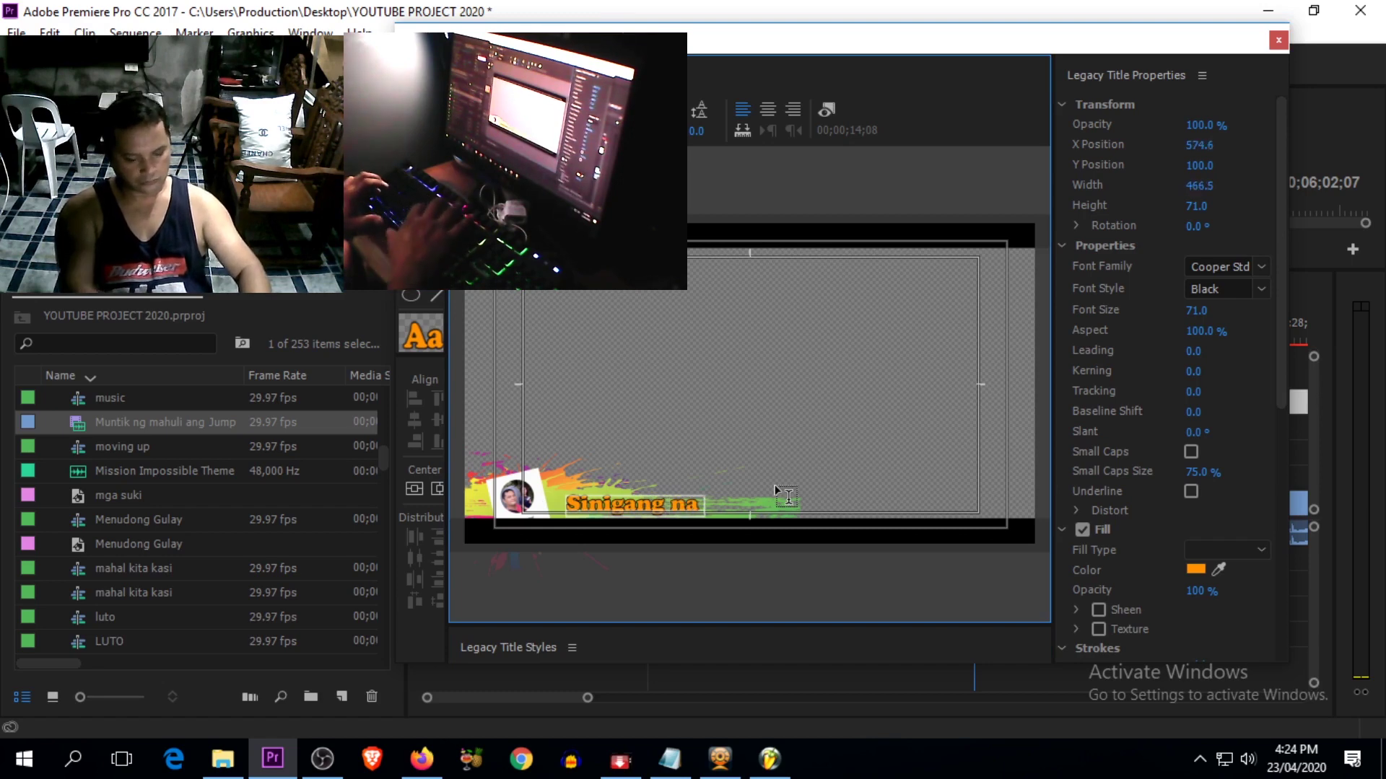
{"action": "type", "text": " Tila"}
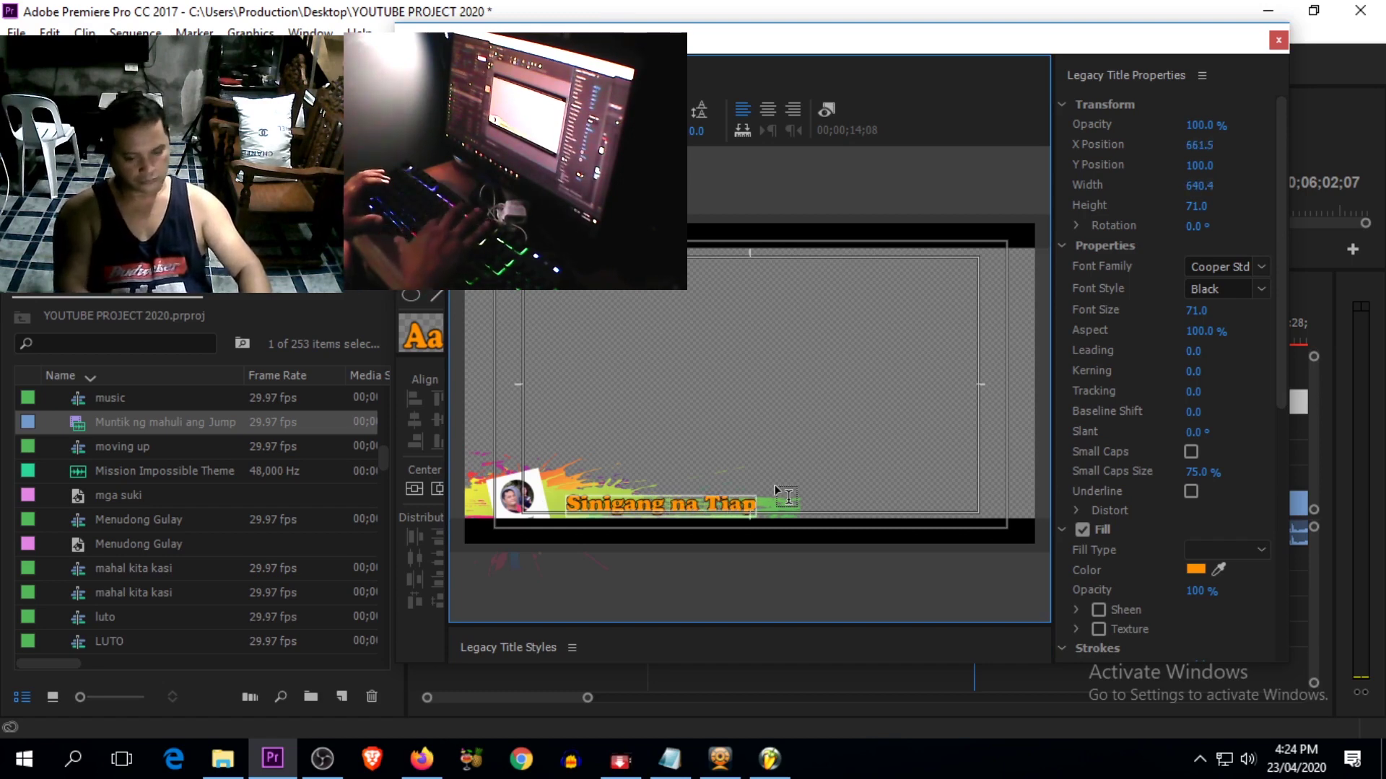
{"action": "type", "text": "p"}
{"action": "key", "text": "BackSpace"}
{"action": "key", "text": "BackSpace"}
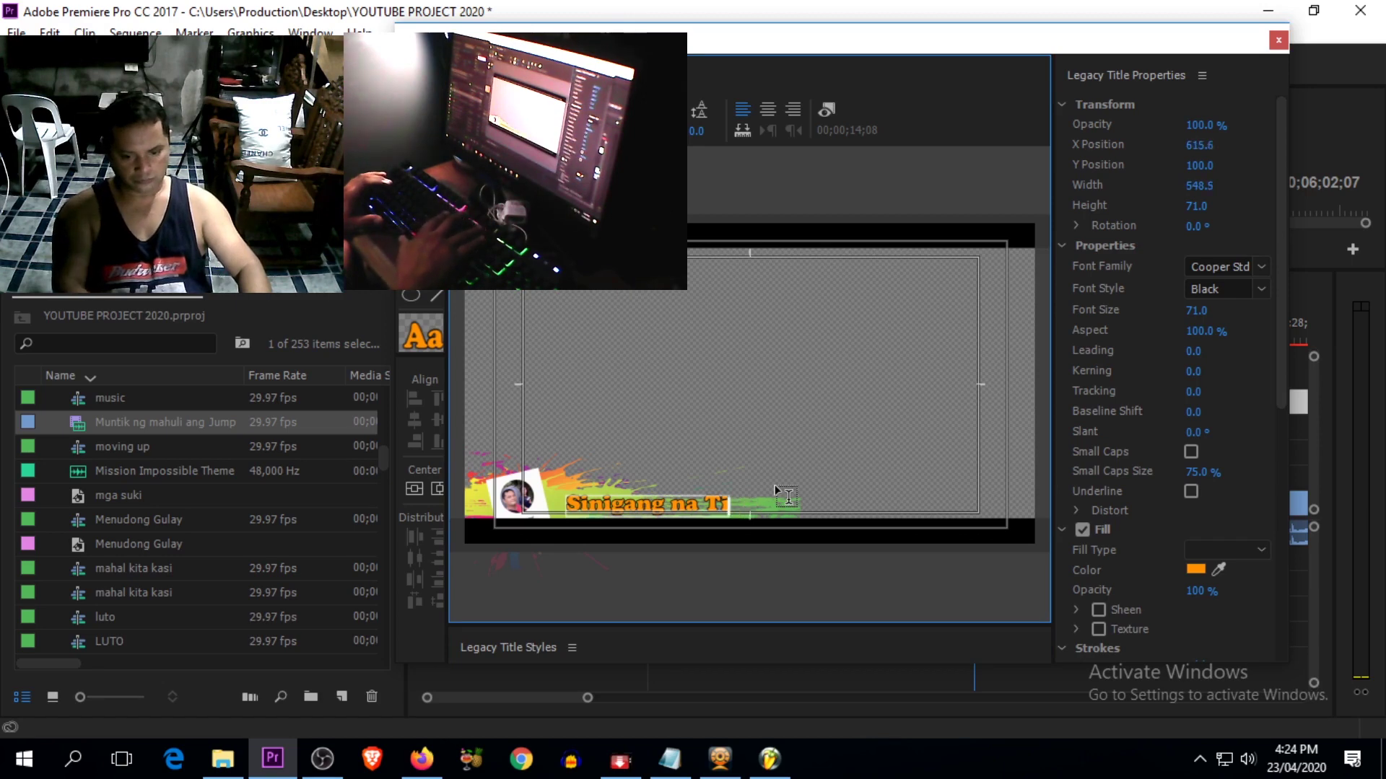
{"action": "type", "text": "lapia"}
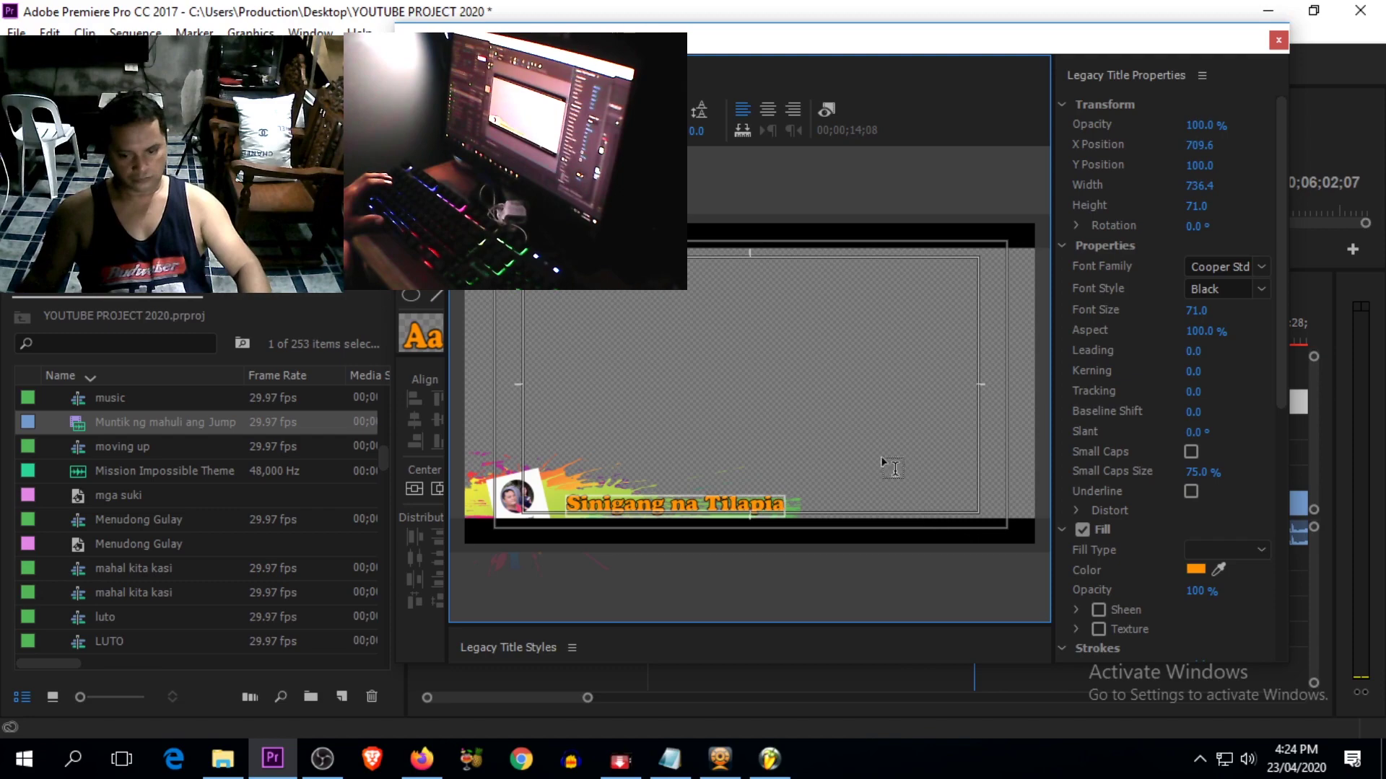
{"action": "left_click", "coordinate": [1279, 41]}
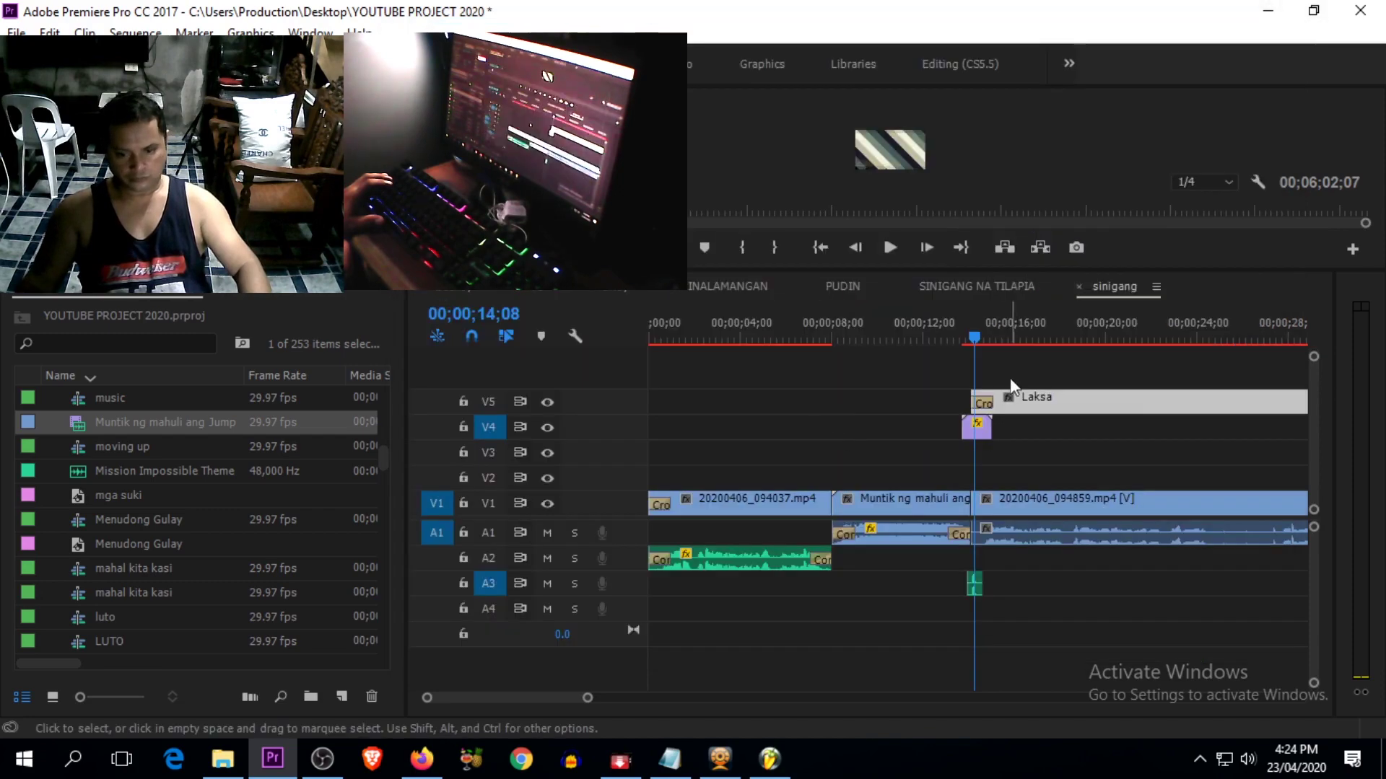
Step: Shift the reworded title on V5 to start at about 00;00;15;00, just after the first V4 transition, and play it
{"action": "left_click_drag", "start_coordinate": [975, 334], "coordinate": [983, 341]}
{"action": "left_click_drag", "start_coordinate": [912, 280], "coordinate": [906, 433]}
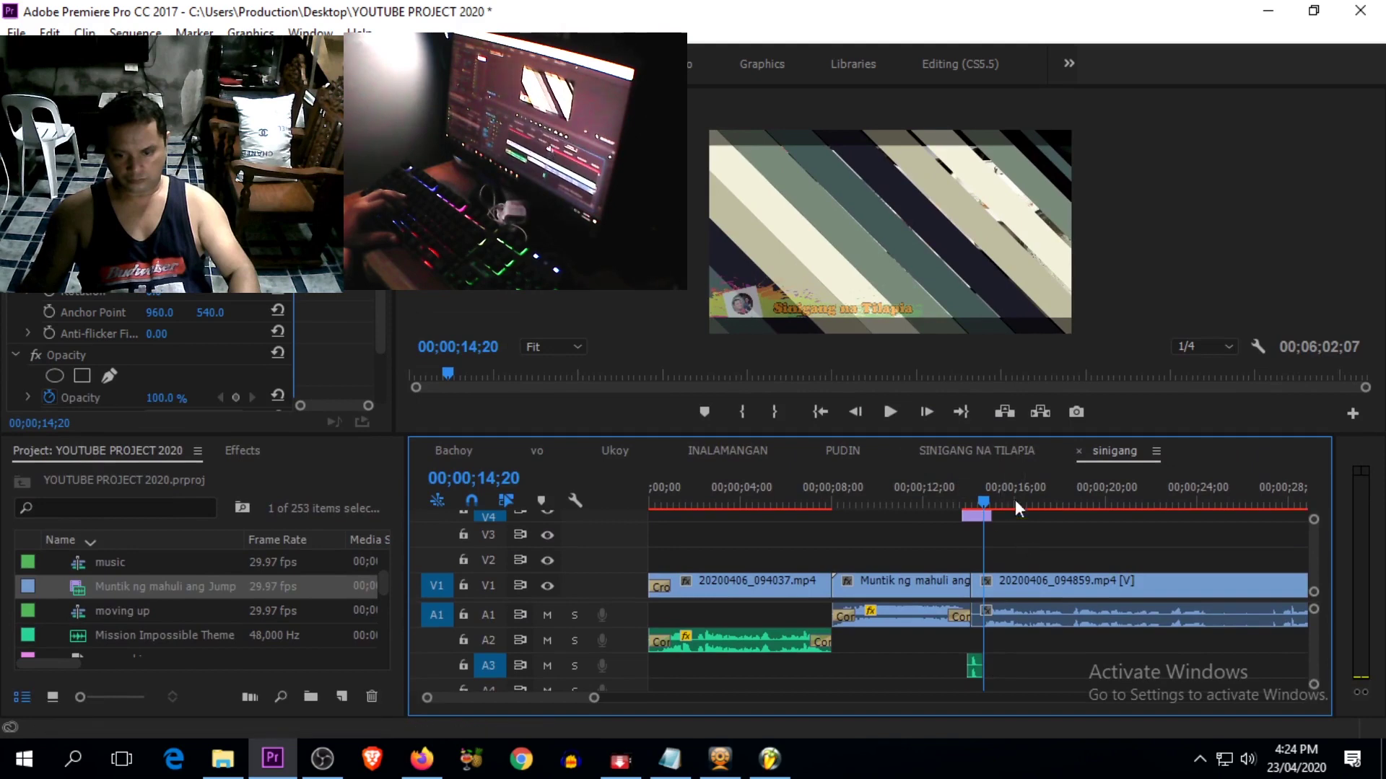
{"action": "left_click_drag", "start_coordinate": [943, 435], "coordinate": [943, 348]}
{"action": "left_click_drag", "start_coordinate": [1037, 437], "coordinate": [1054, 438]}
{"action": "key", "text": "space"}
{"action": "key", "text": "minus"}
{"action": "key", "text": "minus"}
{"action": "key", "text": "minus"}
{"action": "key", "text": "minus"}
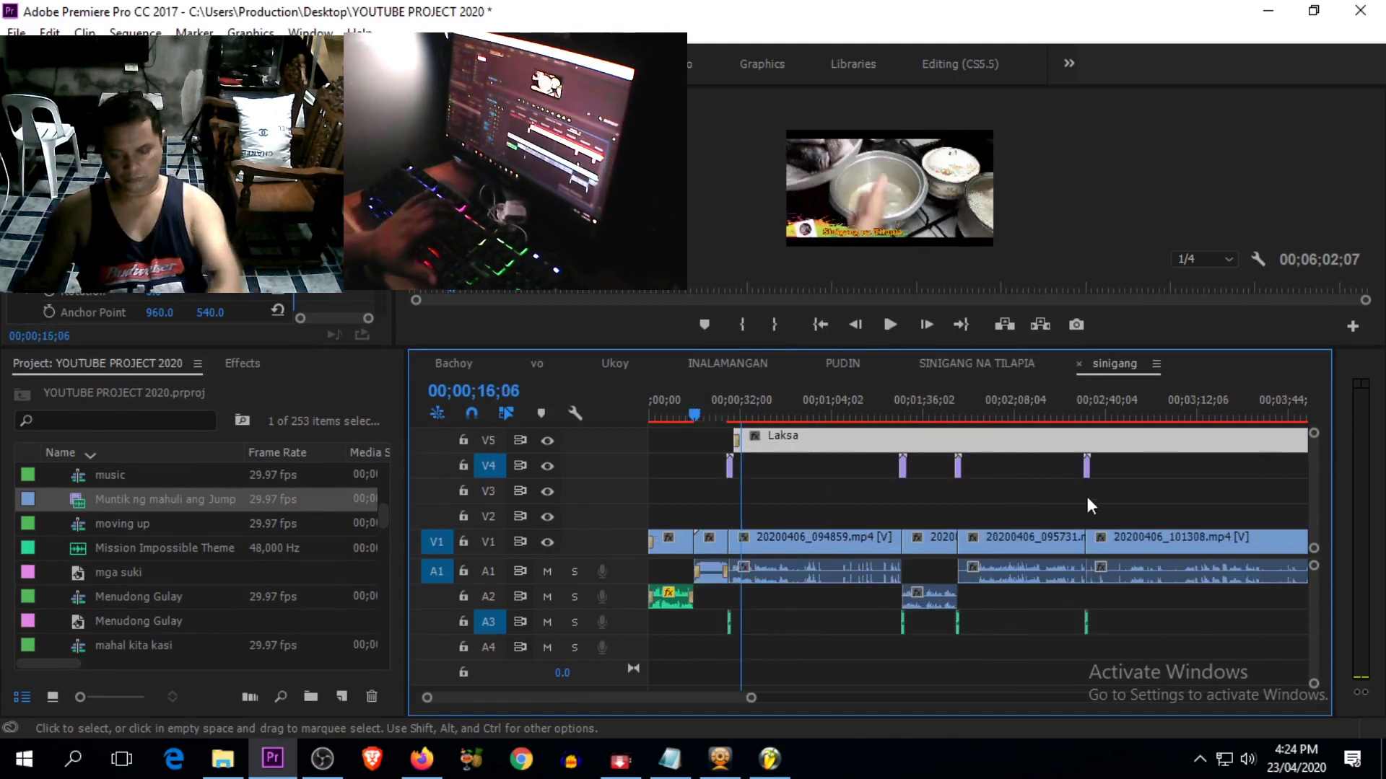
Step: Extend the reworded title on V5 to about 00;05;58;10, flush with the end of the final dish footage on V1
{"action": "key", "text": "equal"}
{"action": "left_click_drag", "start_coordinate": [746, 413], "coordinate": [1042, 418]}
{"action": "key", "text": "minus"}
{"action": "left_click_drag", "start_coordinate": [927, 439], "coordinate": [1147, 439]}
{"action": "left_click", "coordinate": [1125, 415]}
{"action": "key", "text": "equal"}
{"action": "key", "text": "equal"}
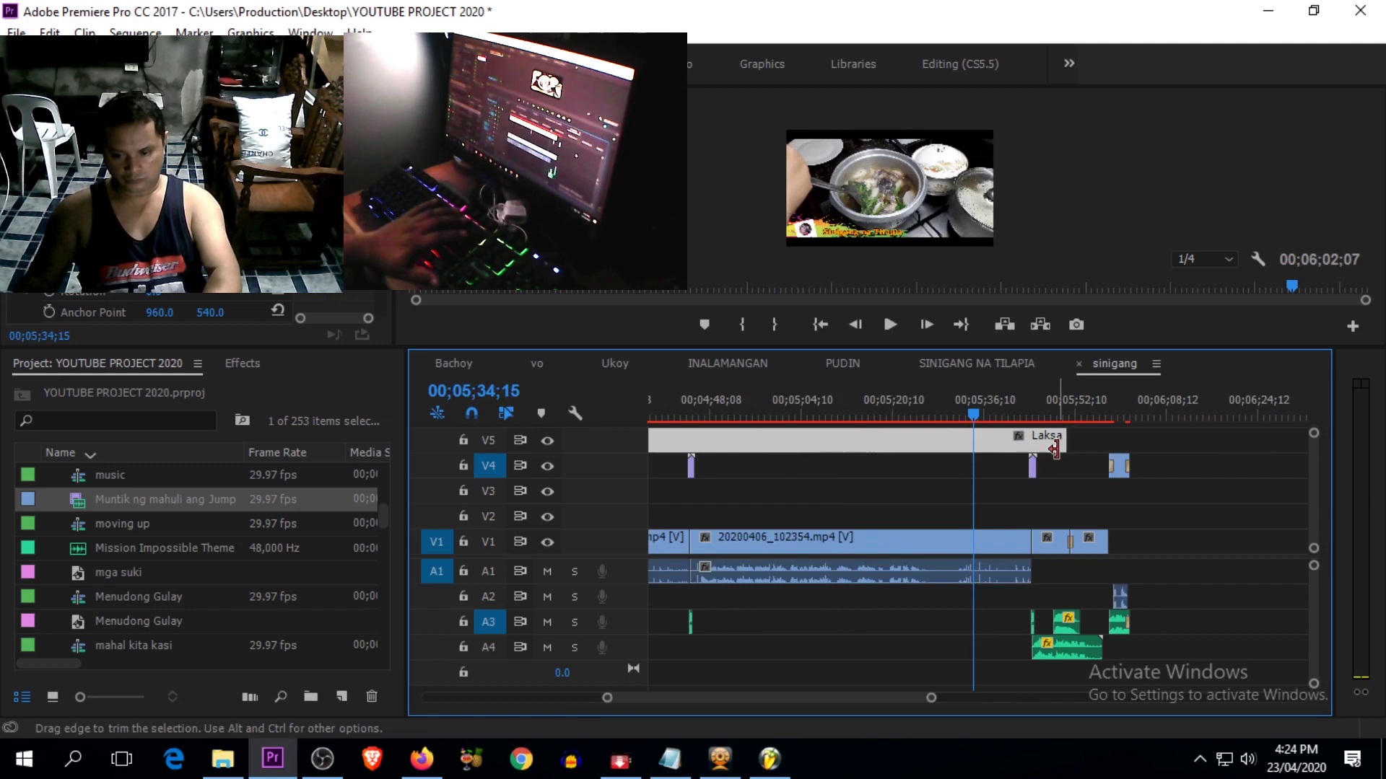
{"action": "left_click_drag", "start_coordinate": [1062, 436], "coordinate": [1113, 414]}
{"action": "key", "text": "equal"}
{"action": "key", "text": "equal"}
{"action": "key", "text": "equal"}
{"action": "key", "text": "equal"}
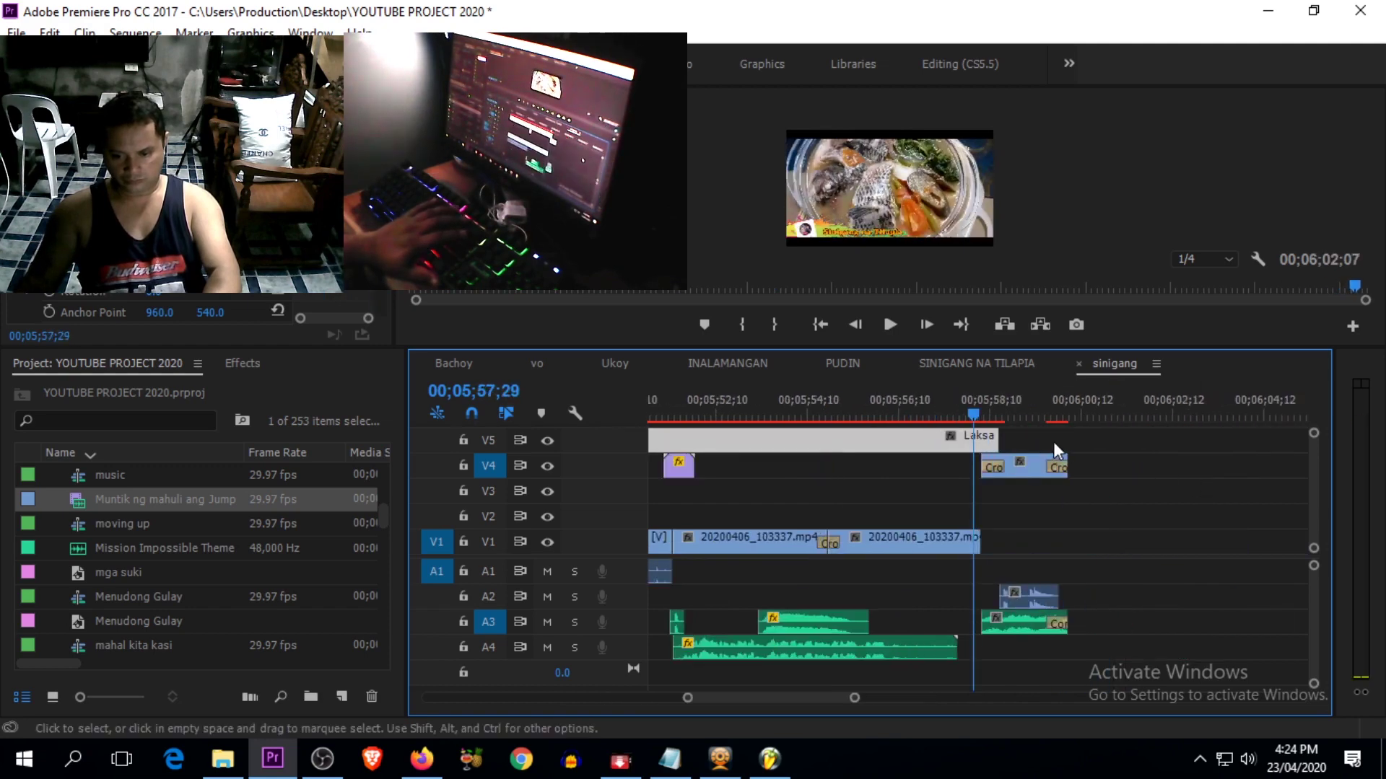
{"action": "left_click_drag", "start_coordinate": [989, 419], "coordinate": [960, 418]}
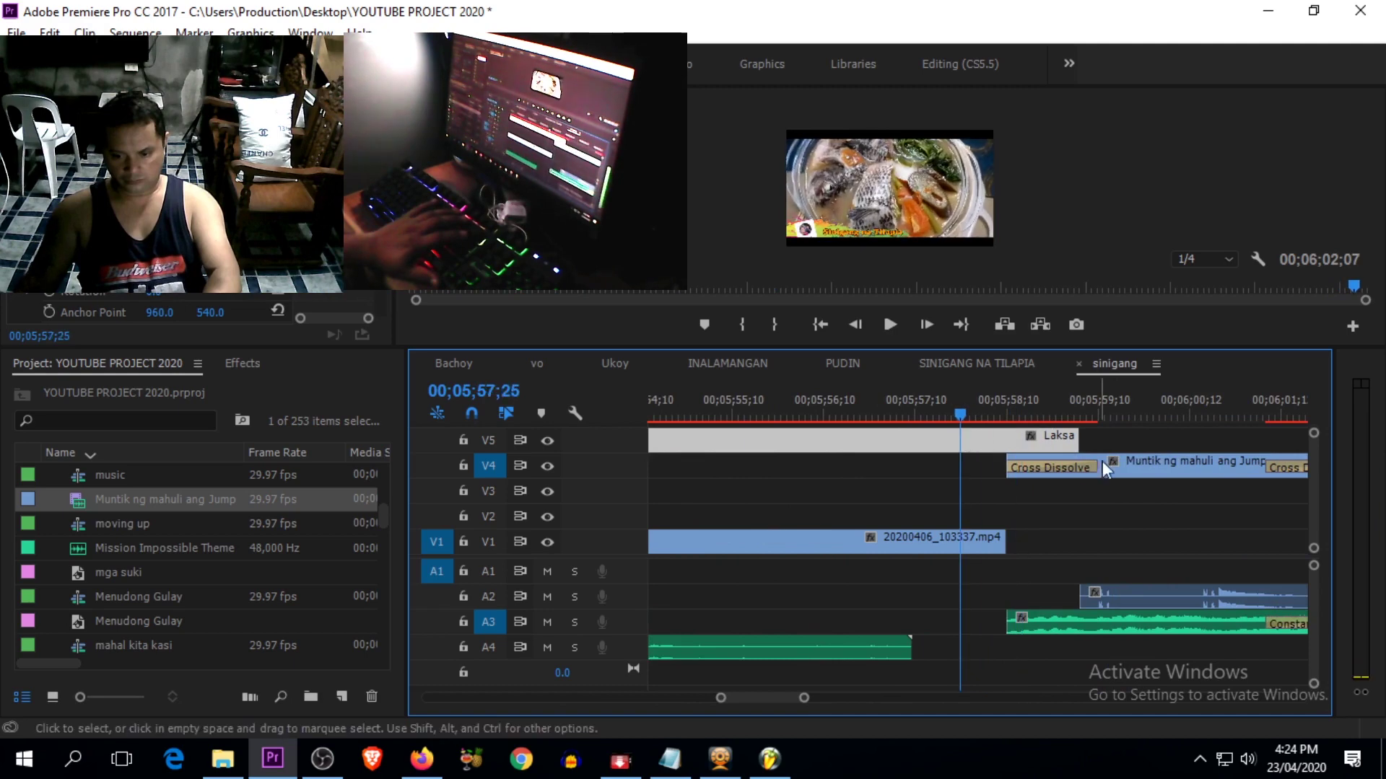
{"action": "left_click_drag", "start_coordinate": [1077, 437], "coordinate": [1005, 448]}
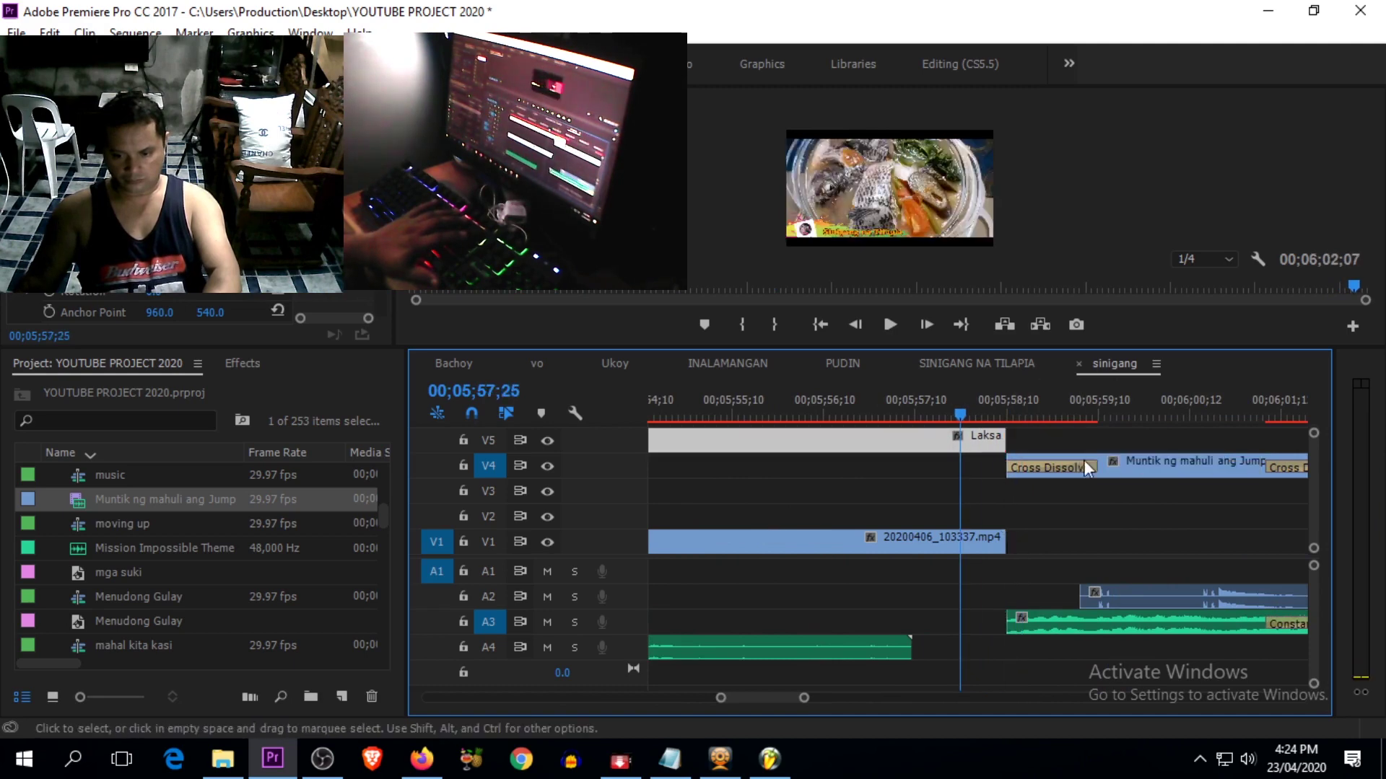
Step: In SINIGANG NA TILAPIA, split the bachoy and red PNG clips on V4 and V3 near their start and copy the first pieces, about 29 seconds long
{"action": "key", "text": "minus"}
{"action": "key", "text": "minus"}
{"action": "key", "text": "minus"}
{"action": "key", "text": "minus"}
{"action": "left_click", "coordinate": [954, 363]}
{"action": "key", "text": "minus"}
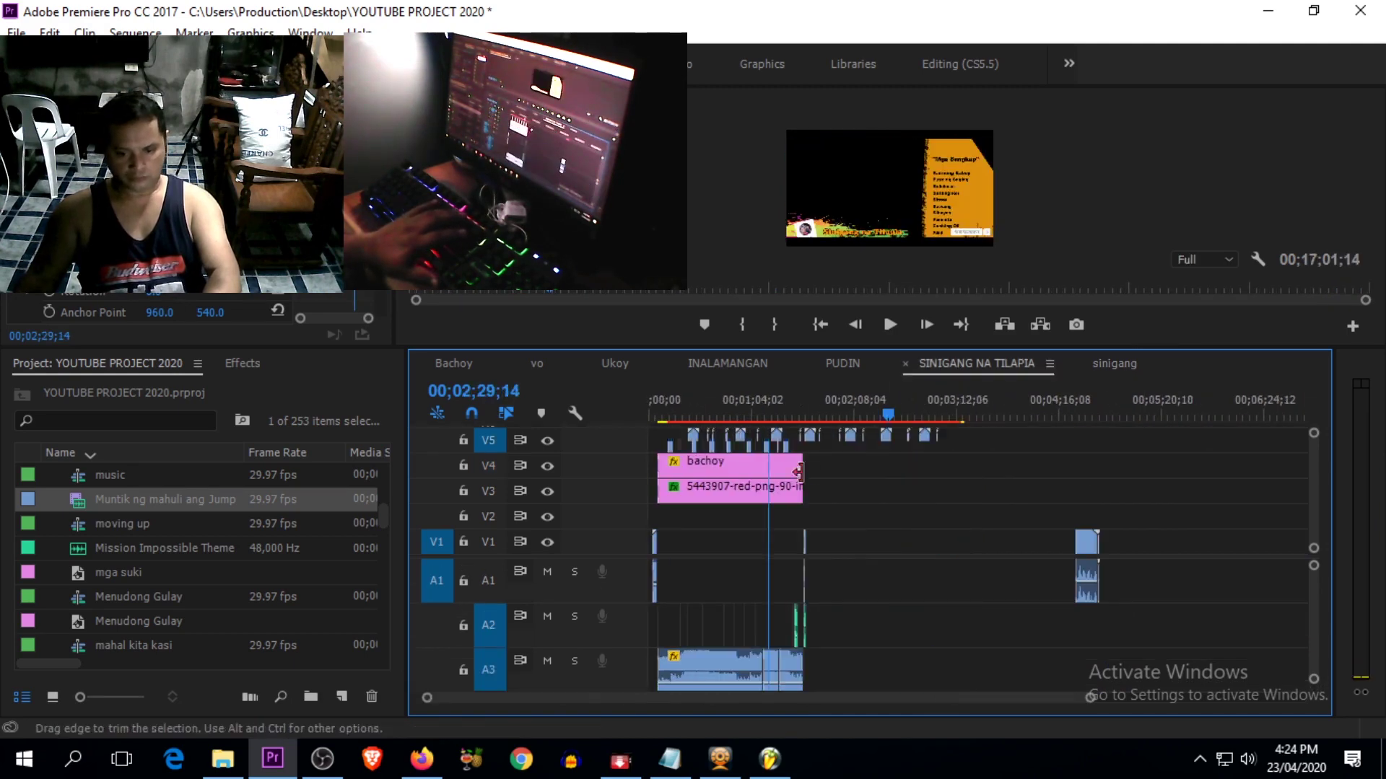
{"action": "left_click", "coordinate": [854, 465]}
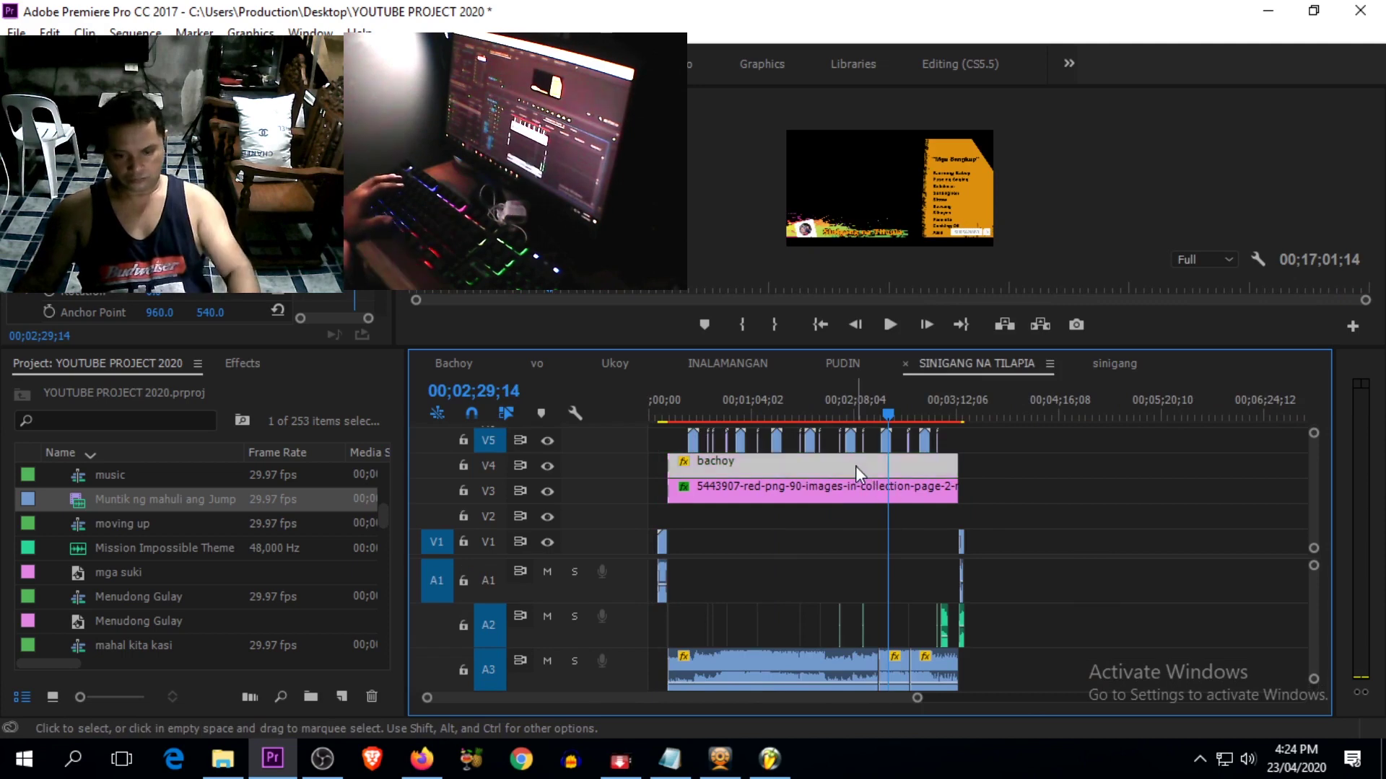
{"action": "left_click_drag", "start_coordinate": [1031, 467], "coordinate": [943, 495]}
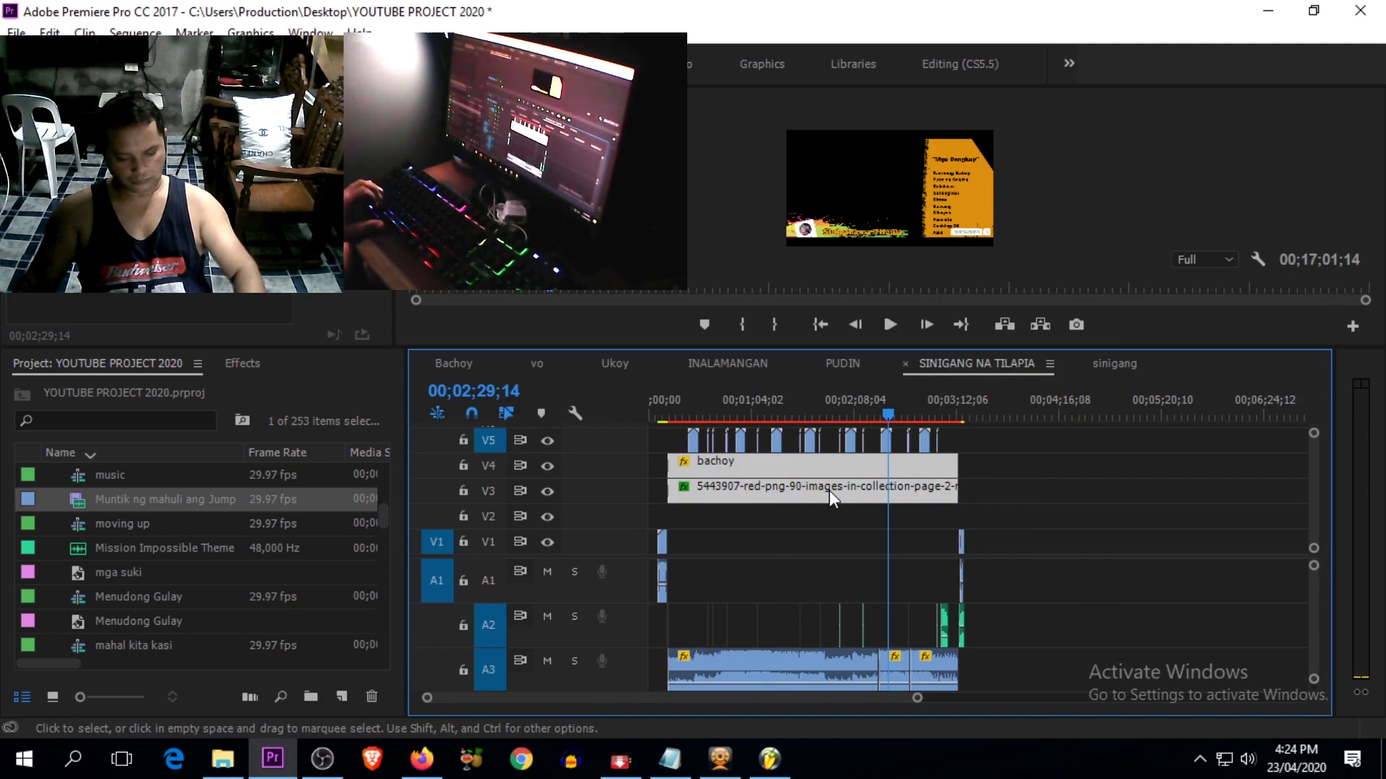
{"action": "key", "text": "c"}
{"action": "left_click", "coordinate": [720, 466]}
{"action": "left_click", "coordinate": [718, 489]}
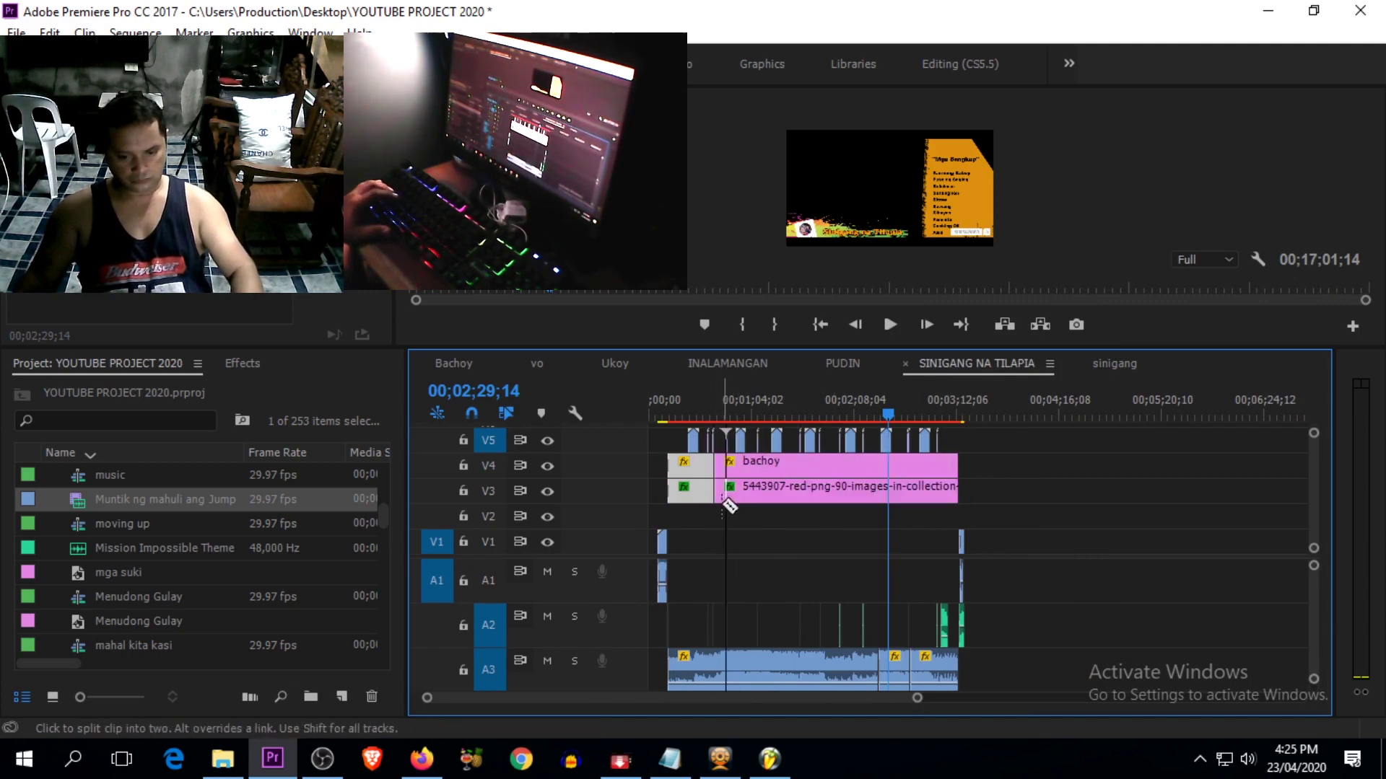
{"action": "left_click", "coordinate": [700, 467], "text": "shift"}
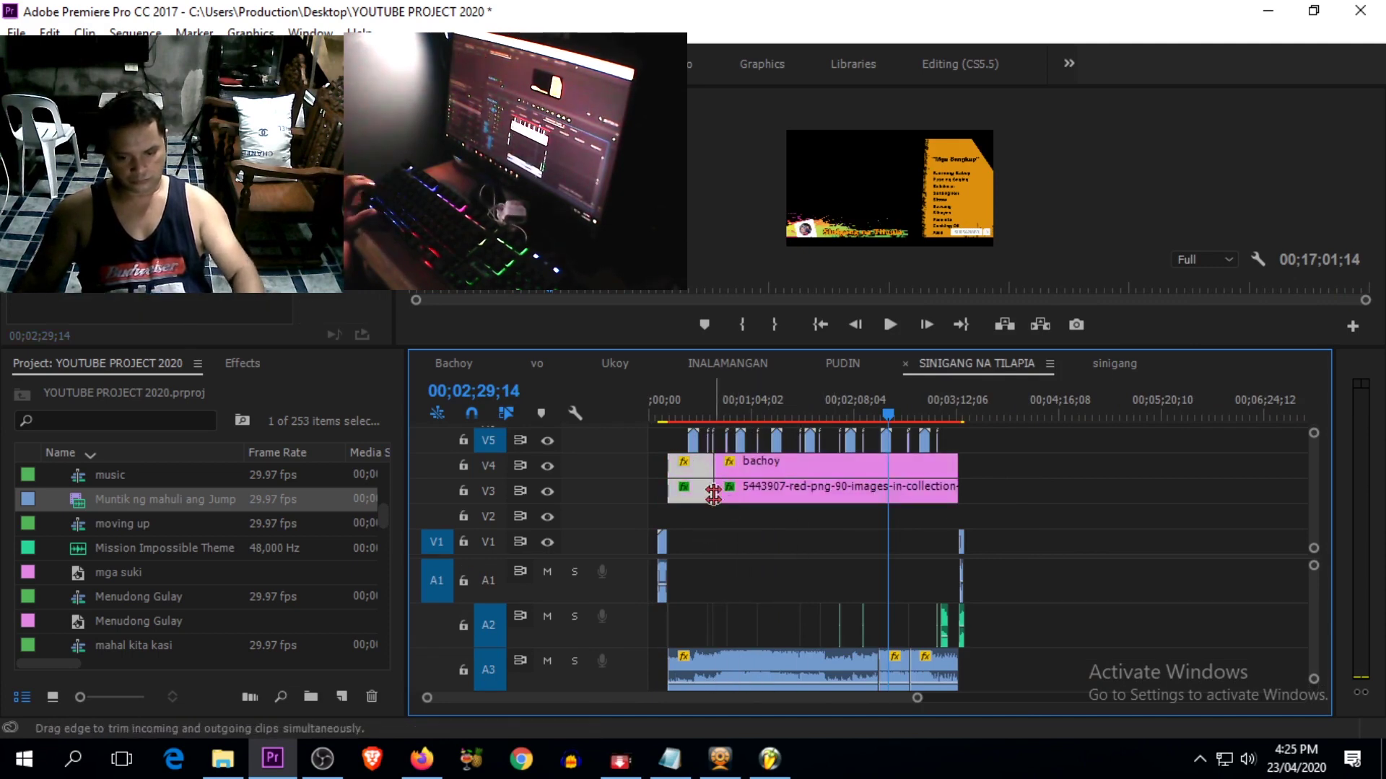
Step: Paste the bachoy and red PNG pieces on V3 and V2 of the sinigang sequence, starting at about 00;00;17;00
{"action": "left_click", "coordinate": [1111, 366]}
{"action": "left_click", "coordinate": [795, 413]}
{"action": "key", "text": "minus"}
{"action": "key", "text": "minus"}
{"action": "key", "text": "minus"}
{"action": "left_click_drag", "start_coordinate": [681, 420], "coordinate": [689, 416]}
{"action": "key", "text": "equal"}
{"action": "key", "text": "equal"}
{"action": "key", "text": "minus"}
{"action": "left_click", "coordinate": [693, 415]}
{"action": "key", "text": "equal"}
{"action": "key", "text": "equal"}
{"action": "left_click_drag", "start_coordinate": [807, 410], "coordinate": [747, 421]}
{"action": "key", "text": "ctrl+v"}
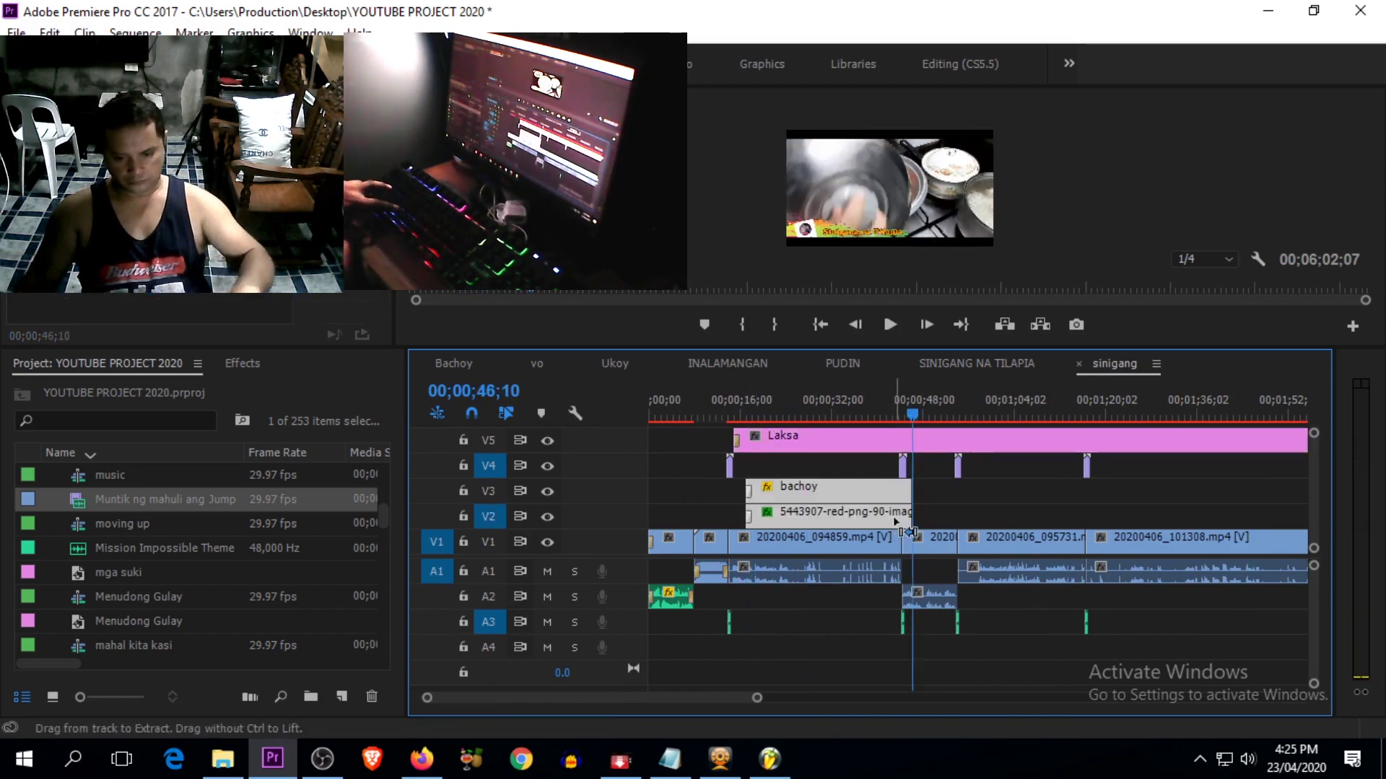
Step: Move the bachoy and red PNG clips to start at about 00;00;14;04, under the first V4 transition, and play that passage
{"action": "left_click", "coordinate": [757, 415]}
{"action": "key", "text": "space"}
{"action": "key", "text": "equal"}
{"action": "left_click_drag", "start_coordinate": [893, 413], "coordinate": [802, 425]}
{"action": "key", "text": "space"}
{"action": "key", "text": "space"}
{"action": "left_click_drag", "start_coordinate": [887, 497], "coordinate": [854, 507]}
{"action": "key", "text": "space"}
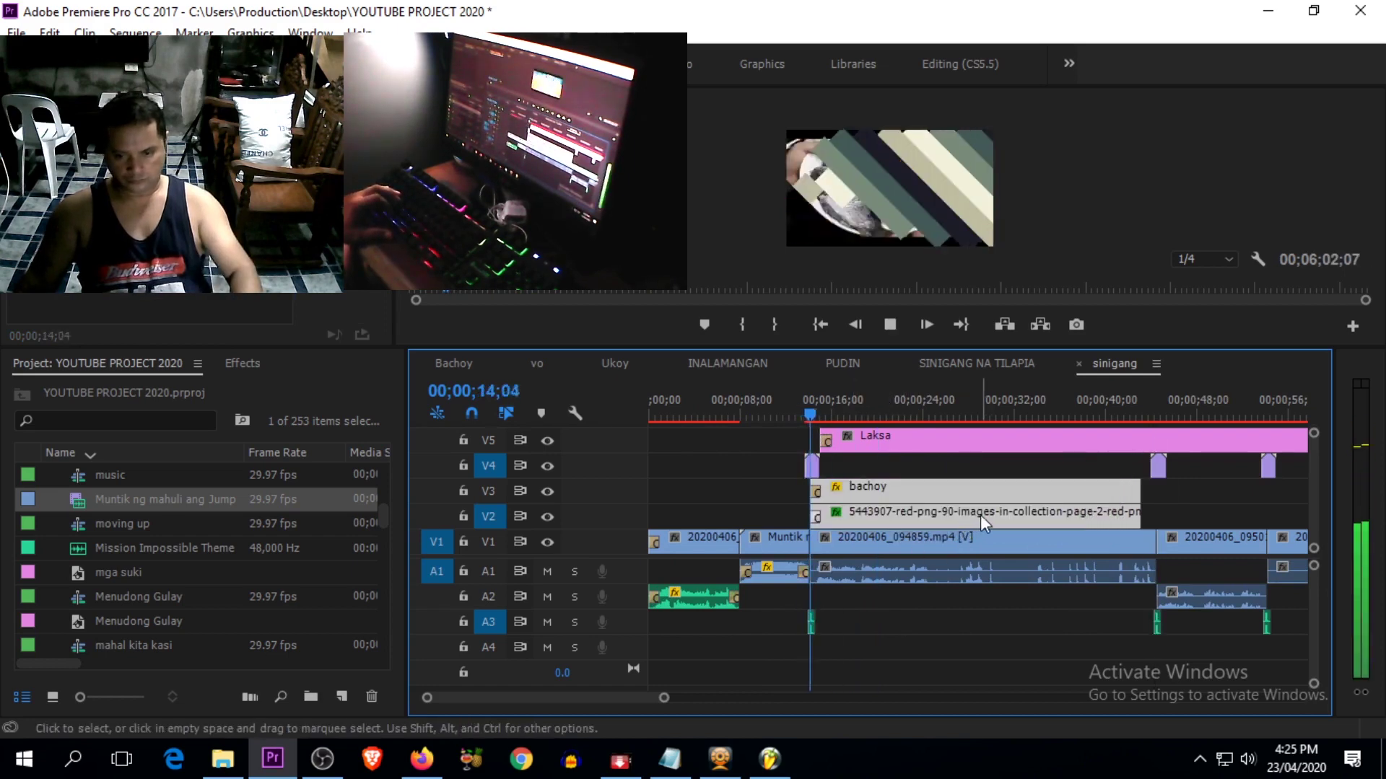
{"action": "left_click", "coordinate": [925, 496]}
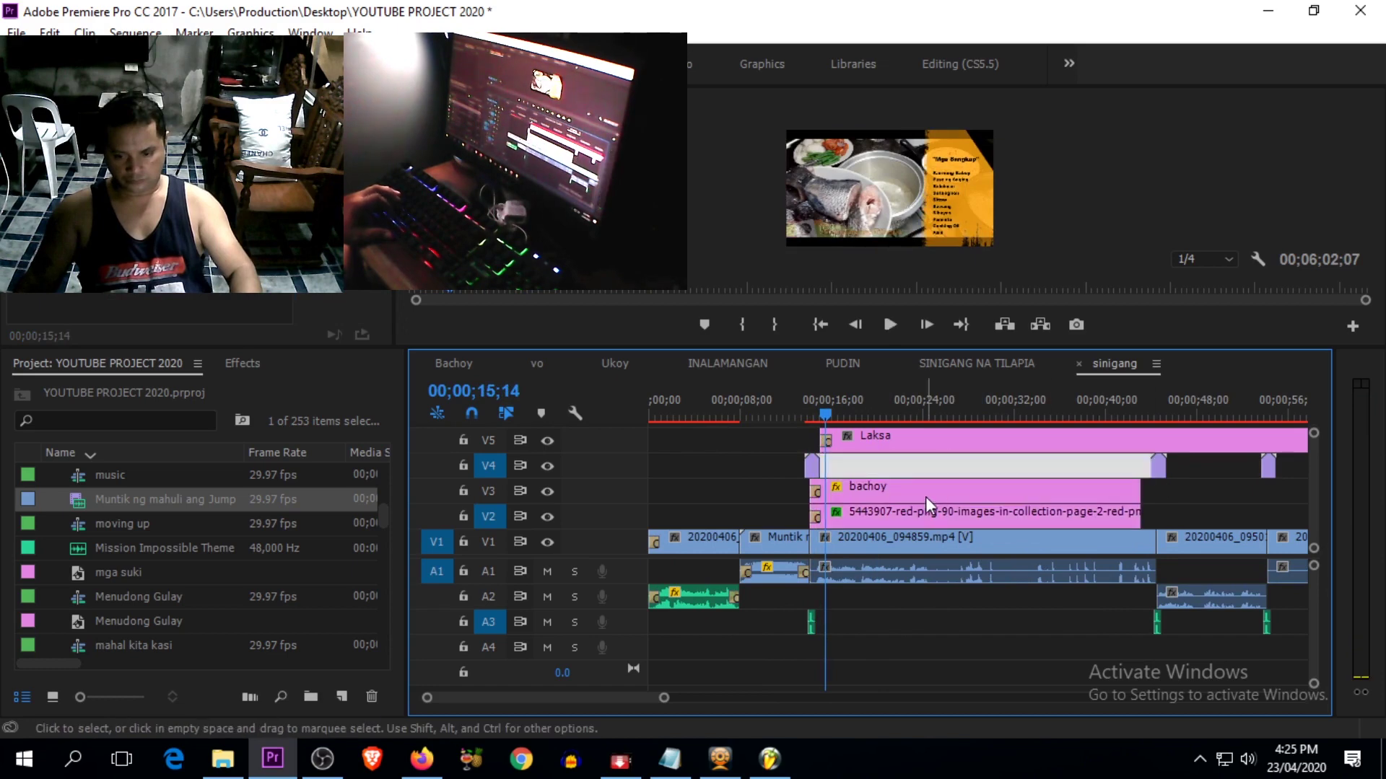
Step: With the playhead at 00;00;02;17, open the bachoy title on V3 and replace Karneng Baboy with "Tilapia" in the ingredient list
{"action": "left_click_drag", "start_coordinate": [747, 413], "coordinate": [679, 414]}
{"action": "double_click", "coordinate": [881, 489]}
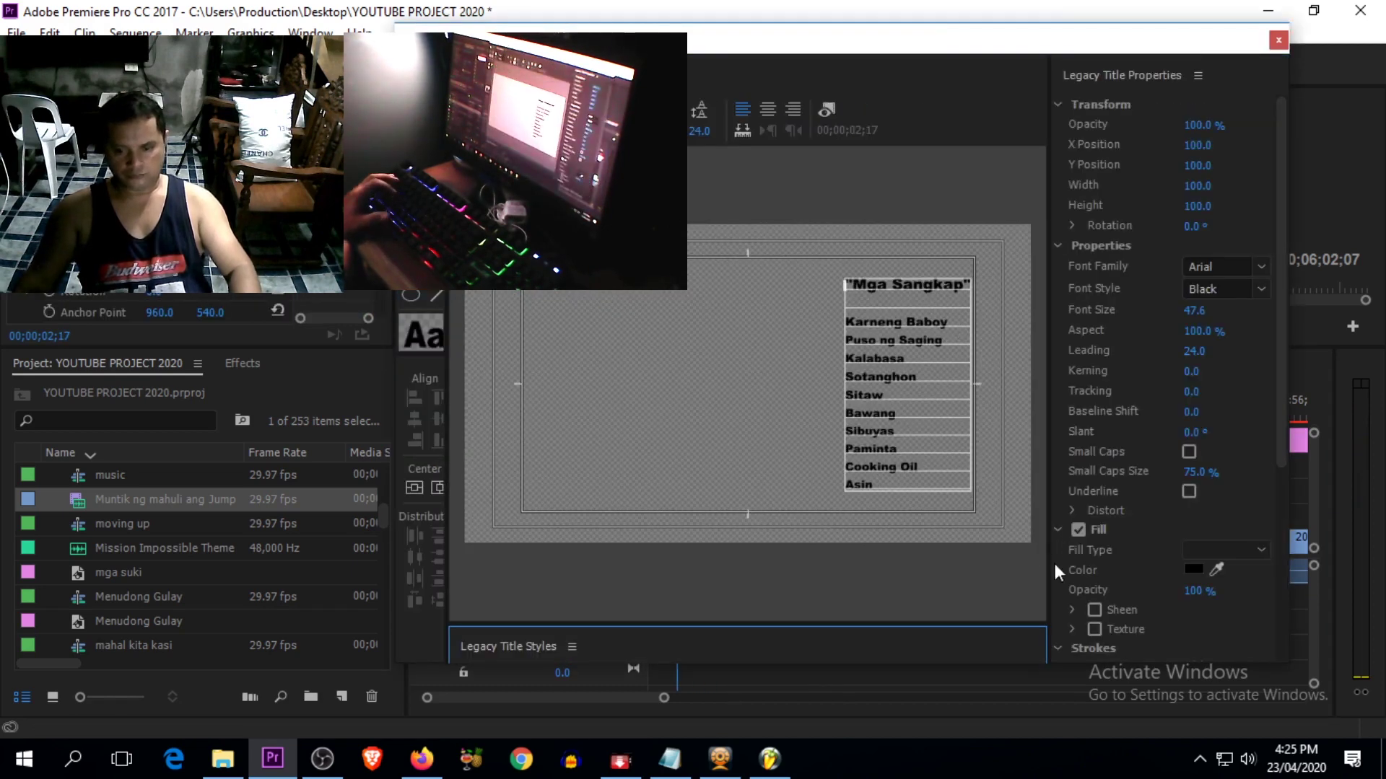
{"action": "left_click_drag", "start_coordinate": [1050, 380], "coordinate": [1270, 456]}
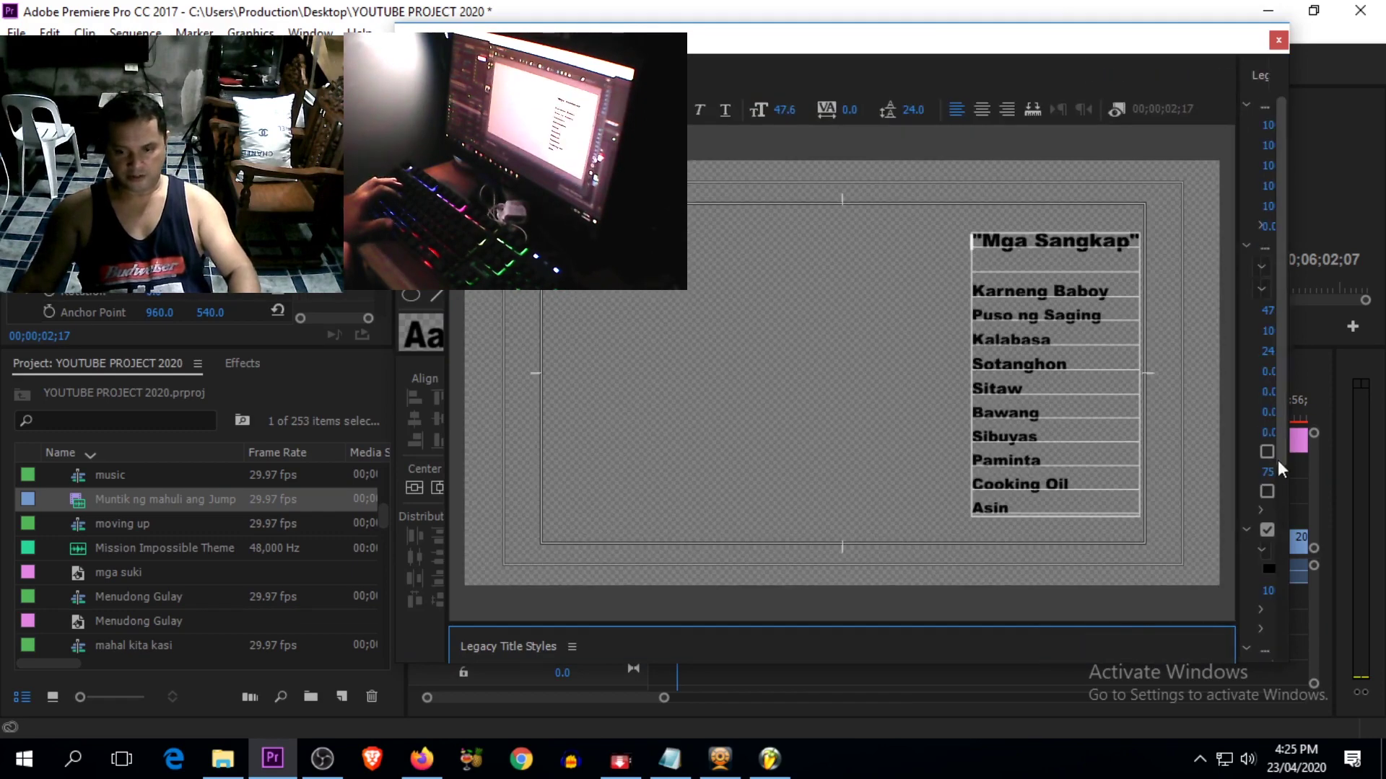
{"action": "left_click_drag", "start_coordinate": [1106, 290], "coordinate": [920, 289]}
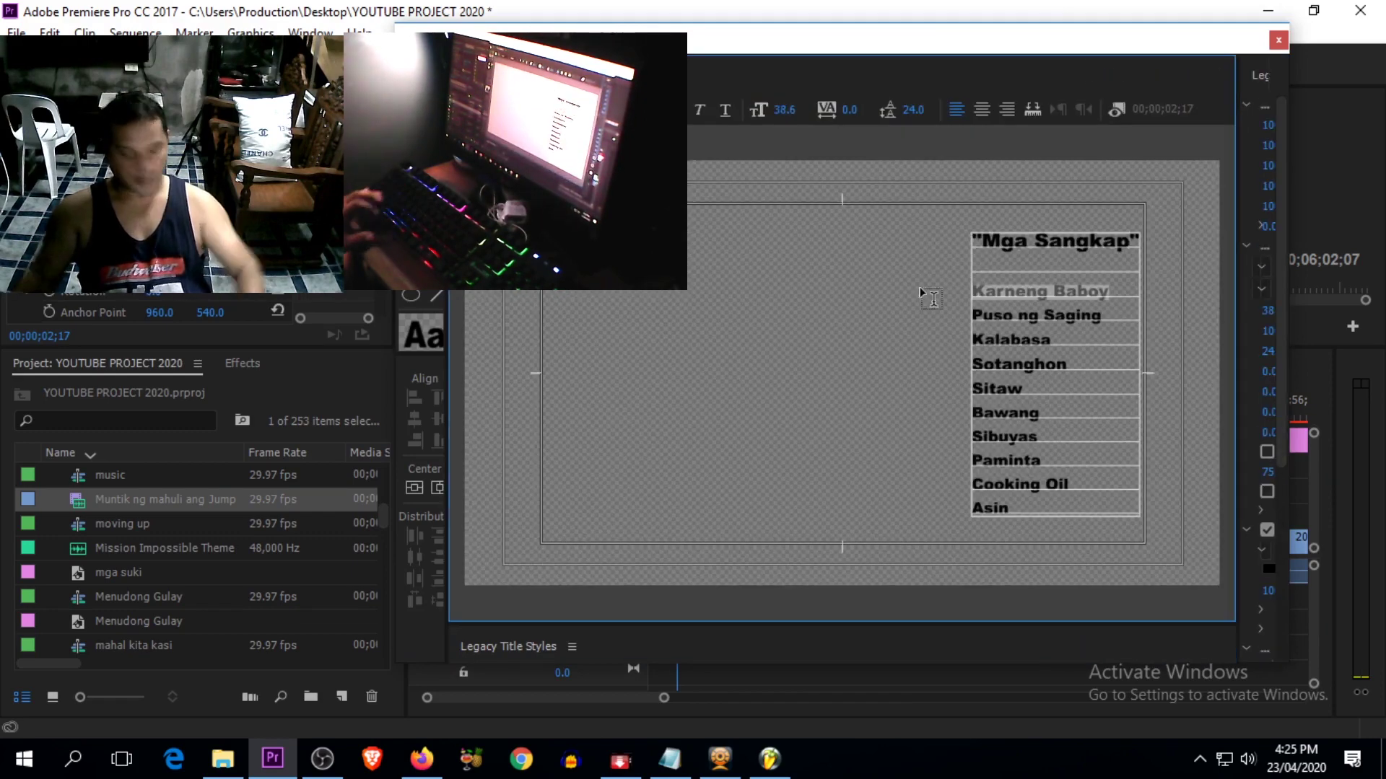
{"action": "type", "text": "Ti"}
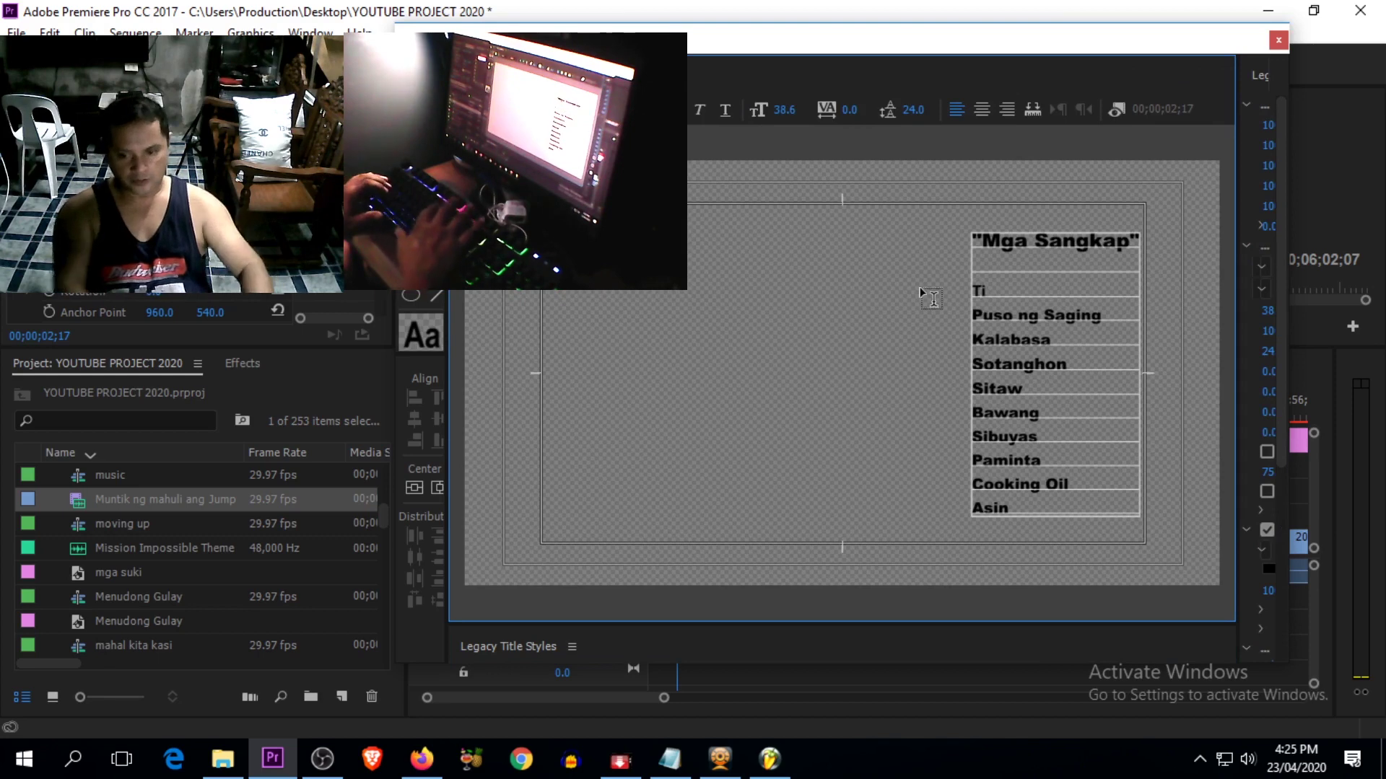
{"action": "type", "text": "al"}
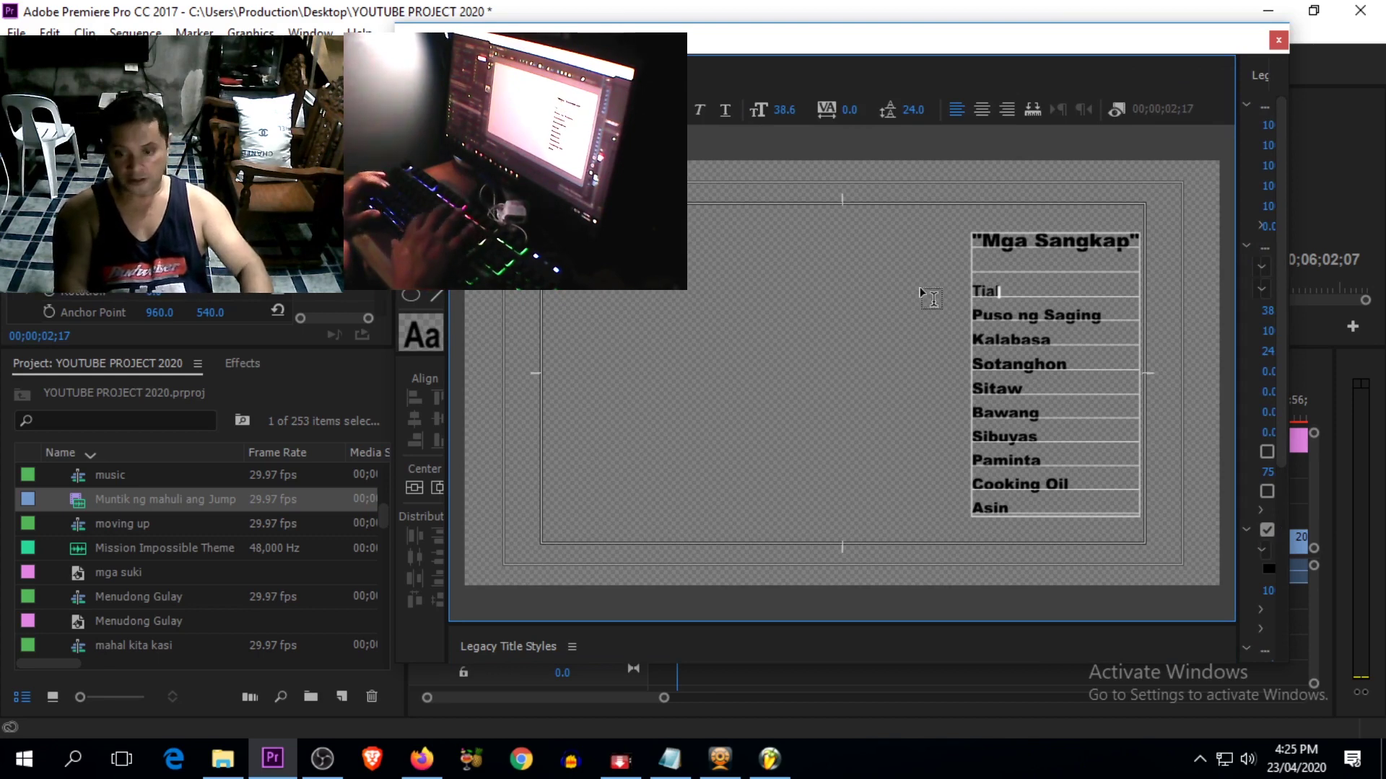
{"action": "key", "text": "BackSpace"}
{"action": "key", "text": "BackSpace"}
{"action": "key", "text": "BackSpace"}
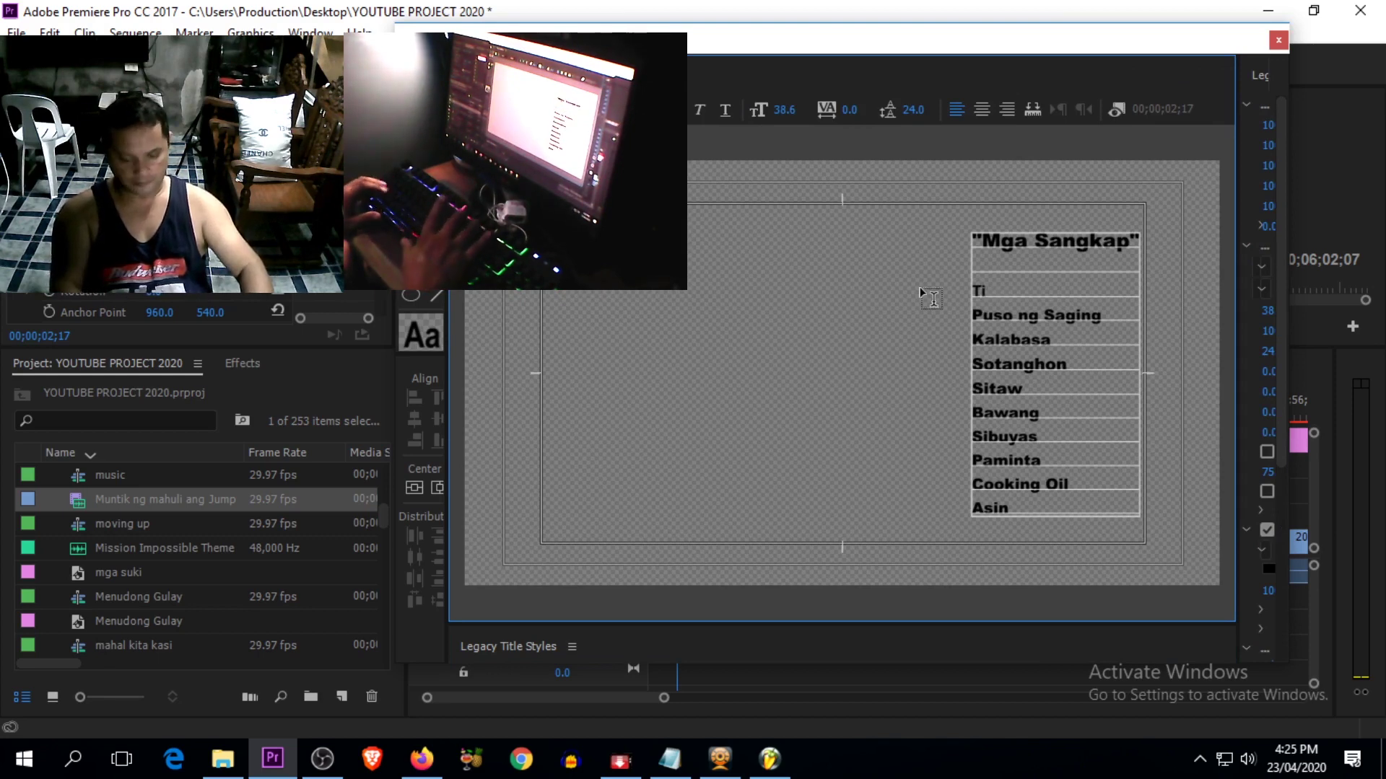
{"action": "type", "text": "lapi"}
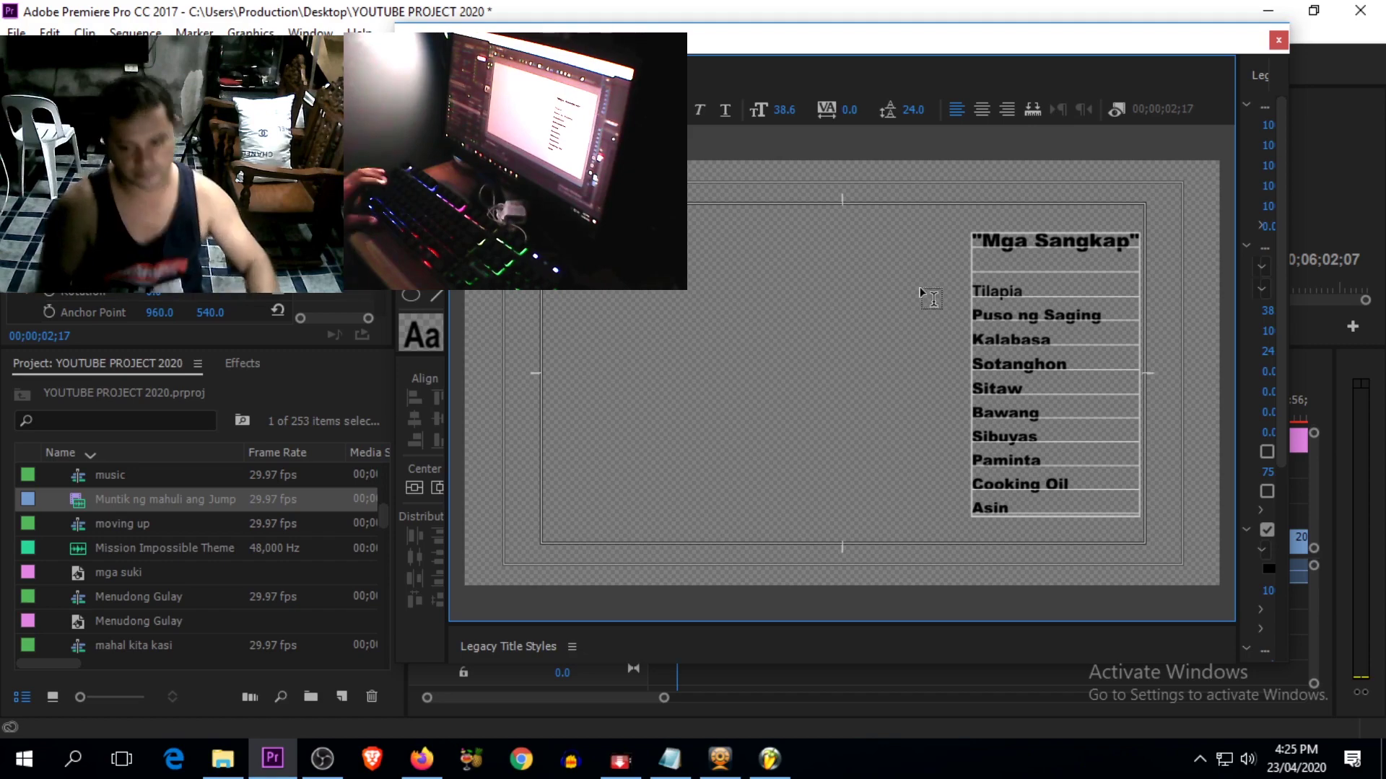
{"action": "type", "text": "a"}
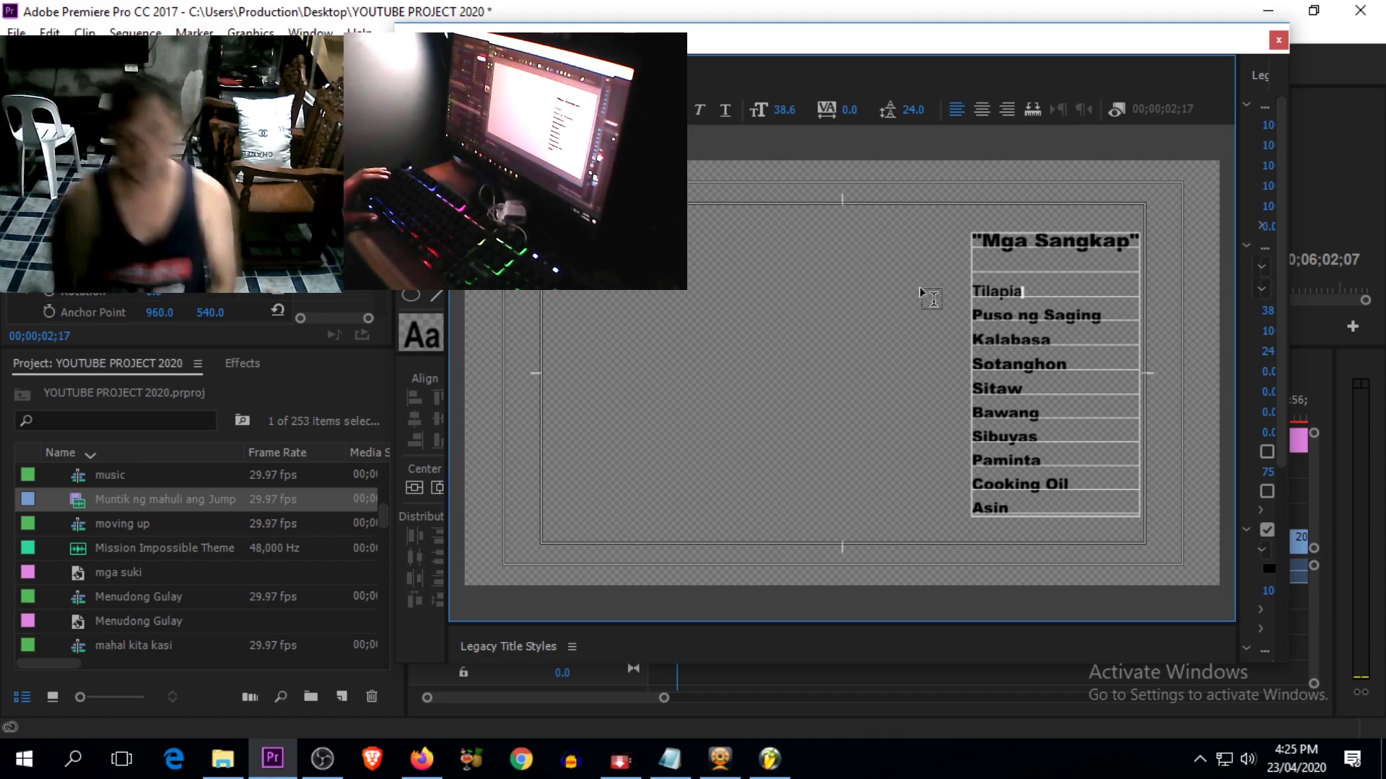
Step: Show the video behind the title and replace Puso ng Saging with "Labanos" and Kalabasa with "Sitaw" in the ingredient list
{"action": "left_click", "coordinate": [1117, 109]}
{"action": "left_click_drag", "start_coordinate": [1106, 313], "coordinate": [967, 316]}
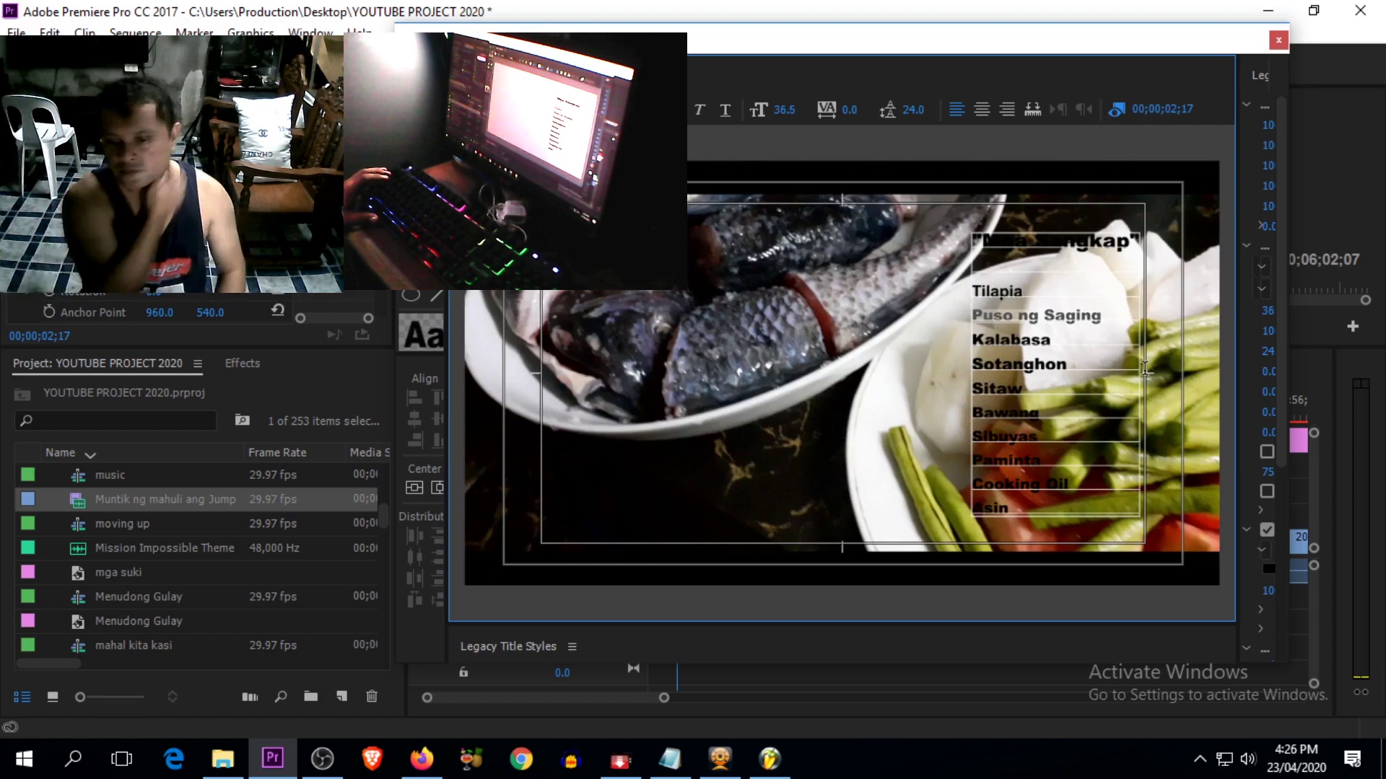
{"action": "type", "text": "Labanos"}
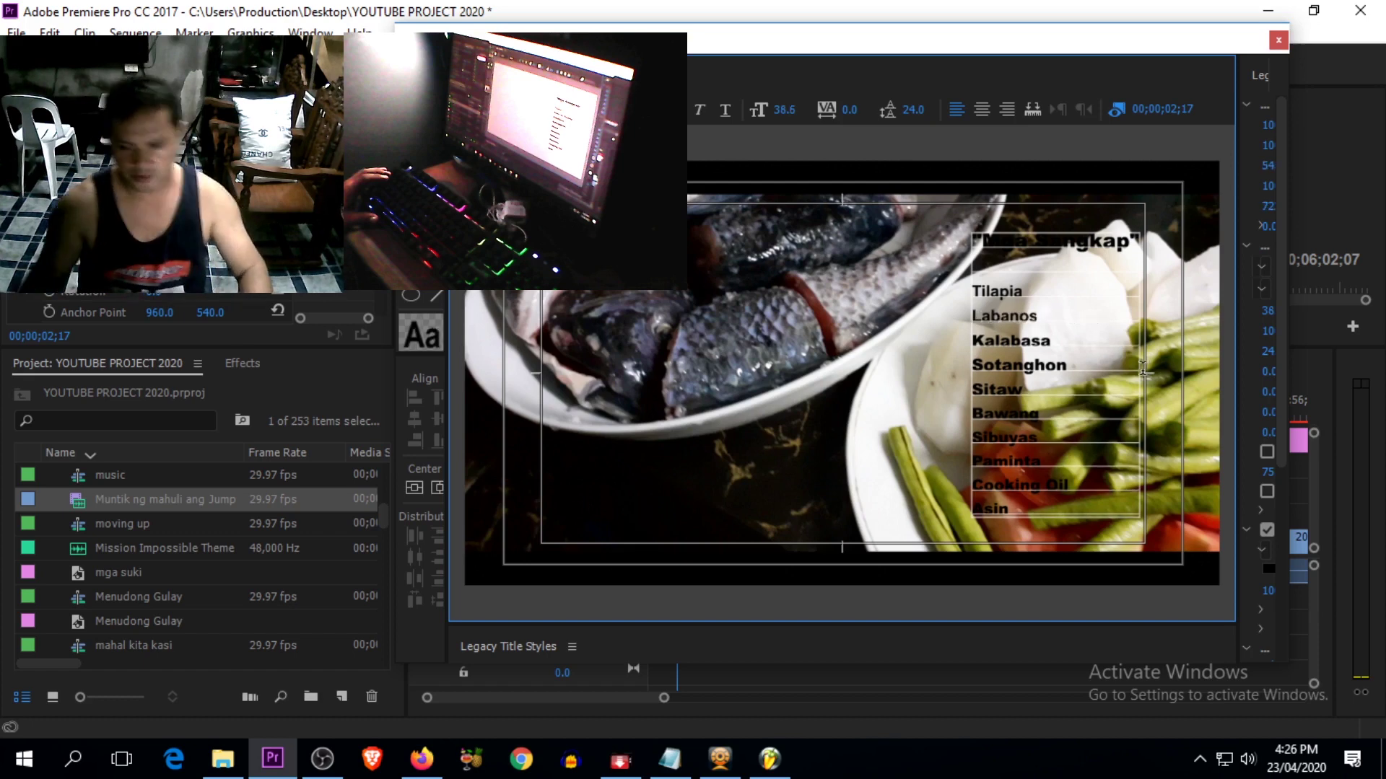
{"action": "left_click_drag", "start_coordinate": [1052, 336], "coordinate": [965, 345]}
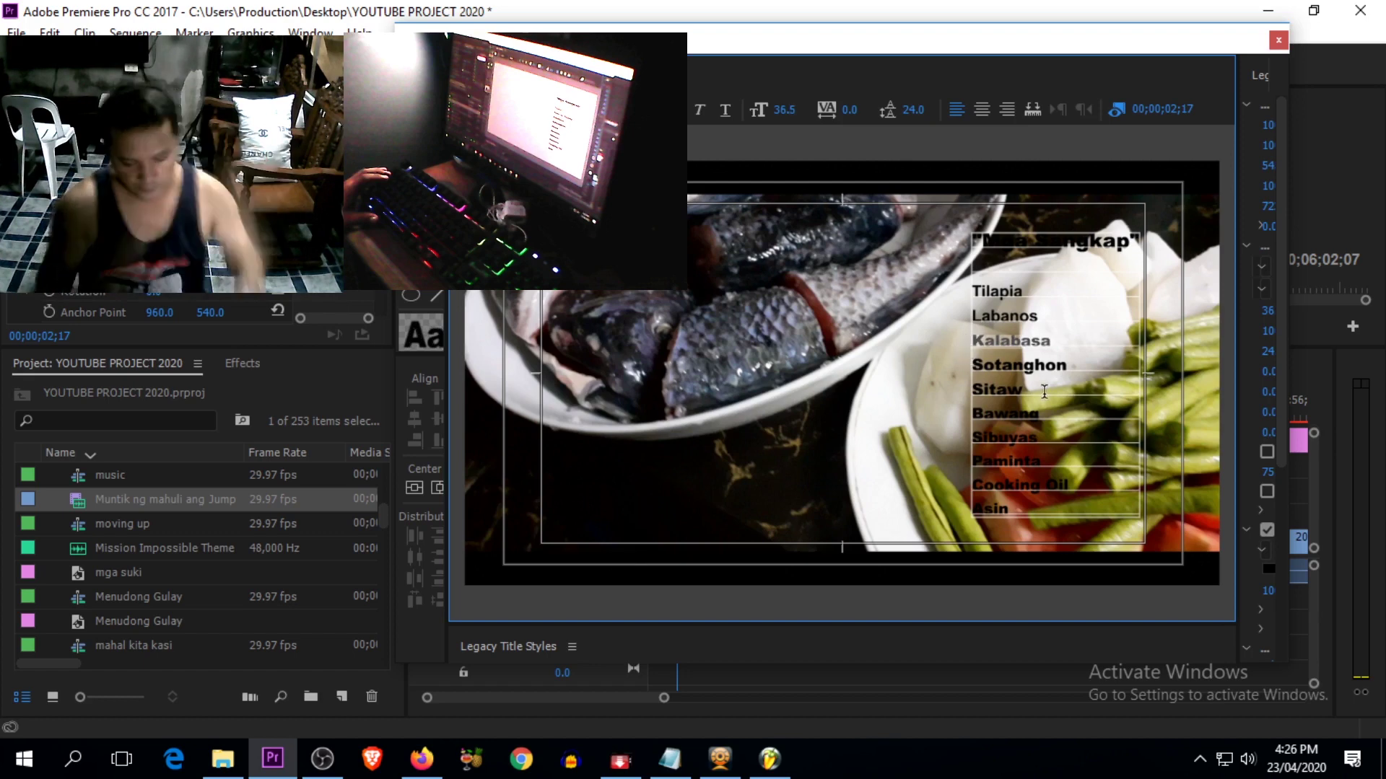
{"action": "type", "text": "Sitaw"}
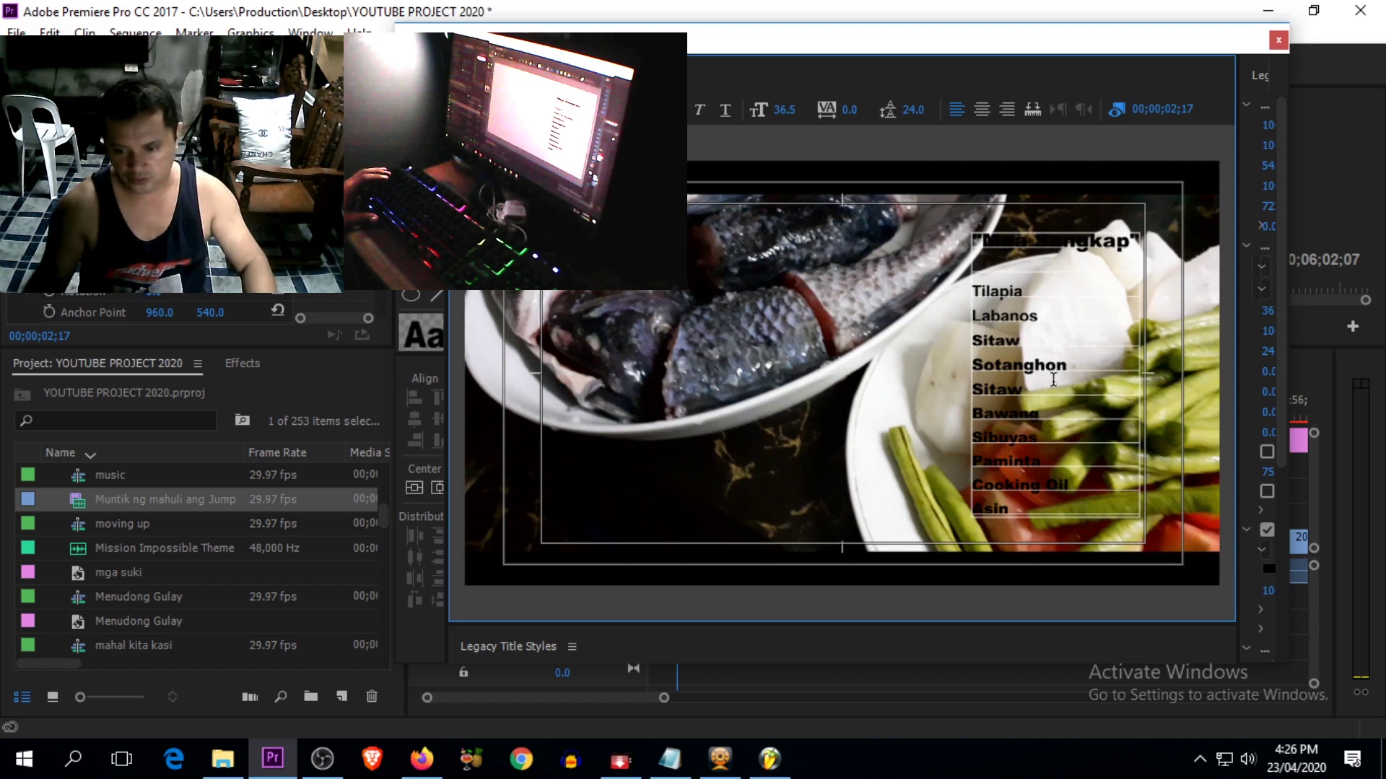
Step: Replace Sotanghon with "Kamatis" in the ingredient list and delete the duplicate Sitaw line below it
{"action": "left_click_drag", "start_coordinate": [1067, 359], "coordinate": [950, 366]}
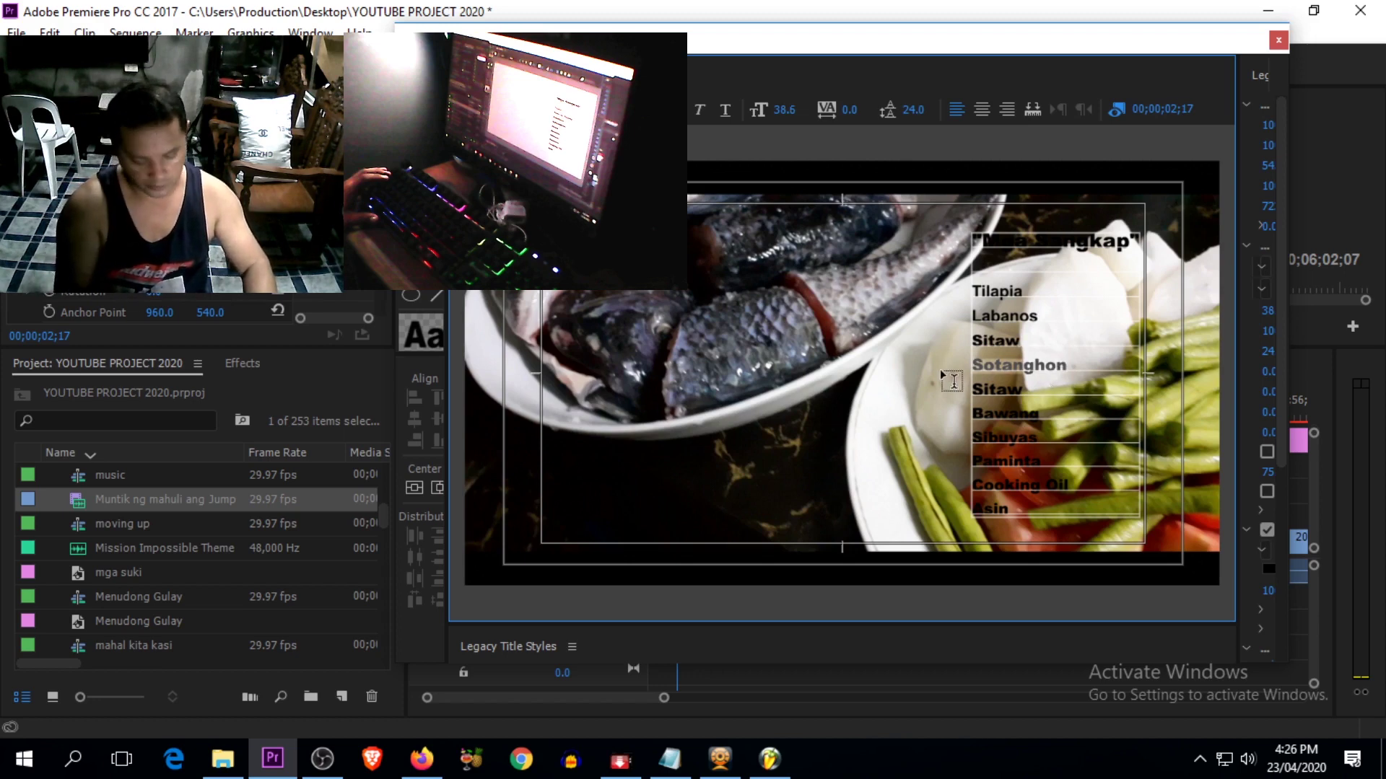
{"action": "type", "text": "KaM"}
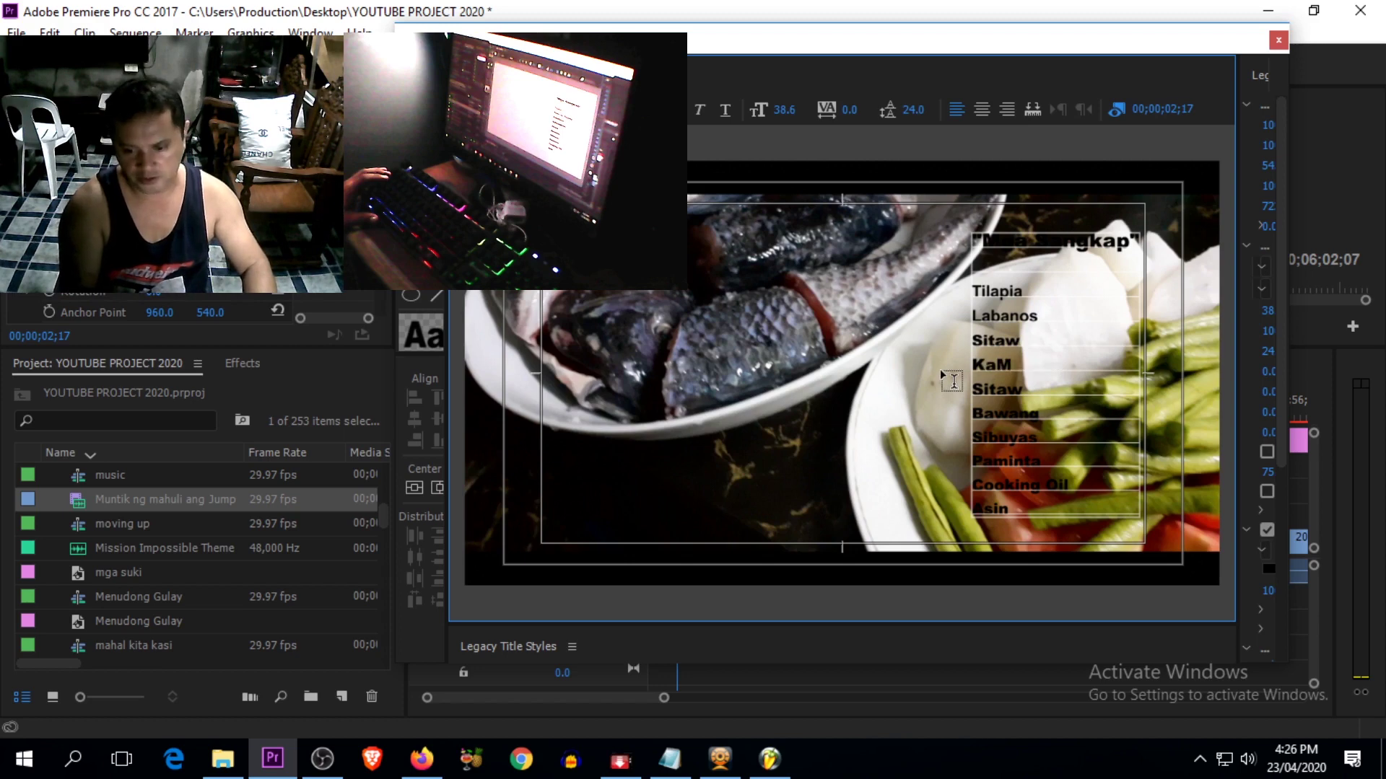
{"action": "key", "text": "BackSpace"}
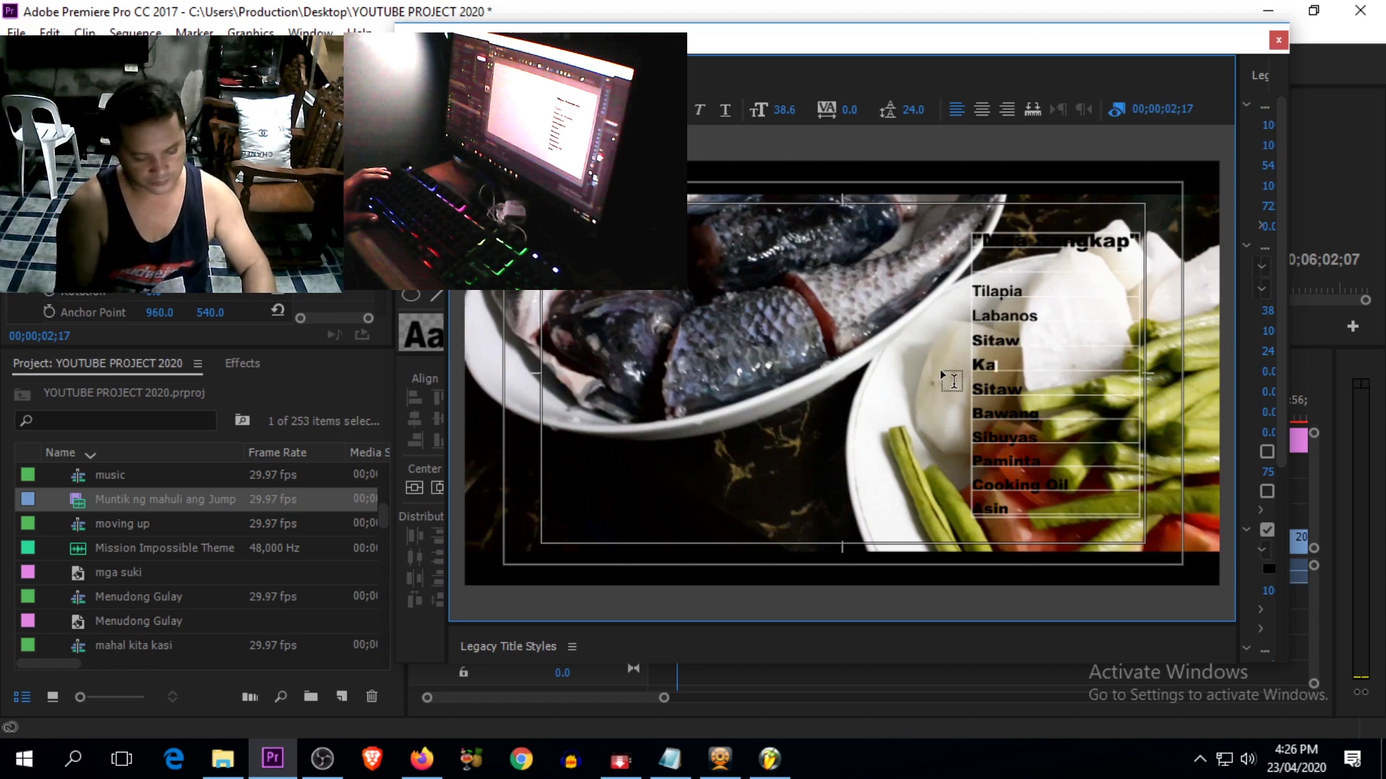
{"action": "type", "text": "a"}
{"action": "key", "text": "BackSpace"}
{"action": "type", "text": "matis"}
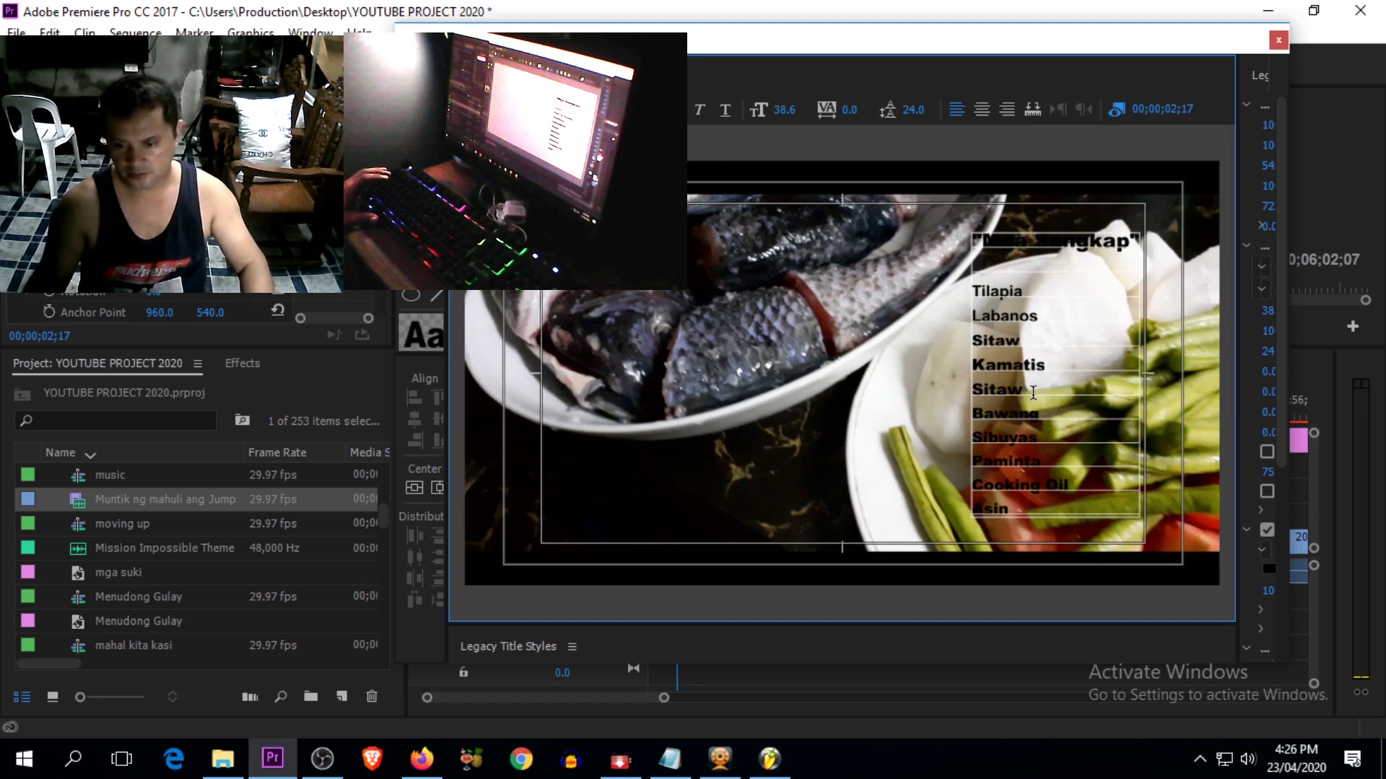
{"action": "left_click_drag", "start_coordinate": [1033, 392], "coordinate": [968, 387]}
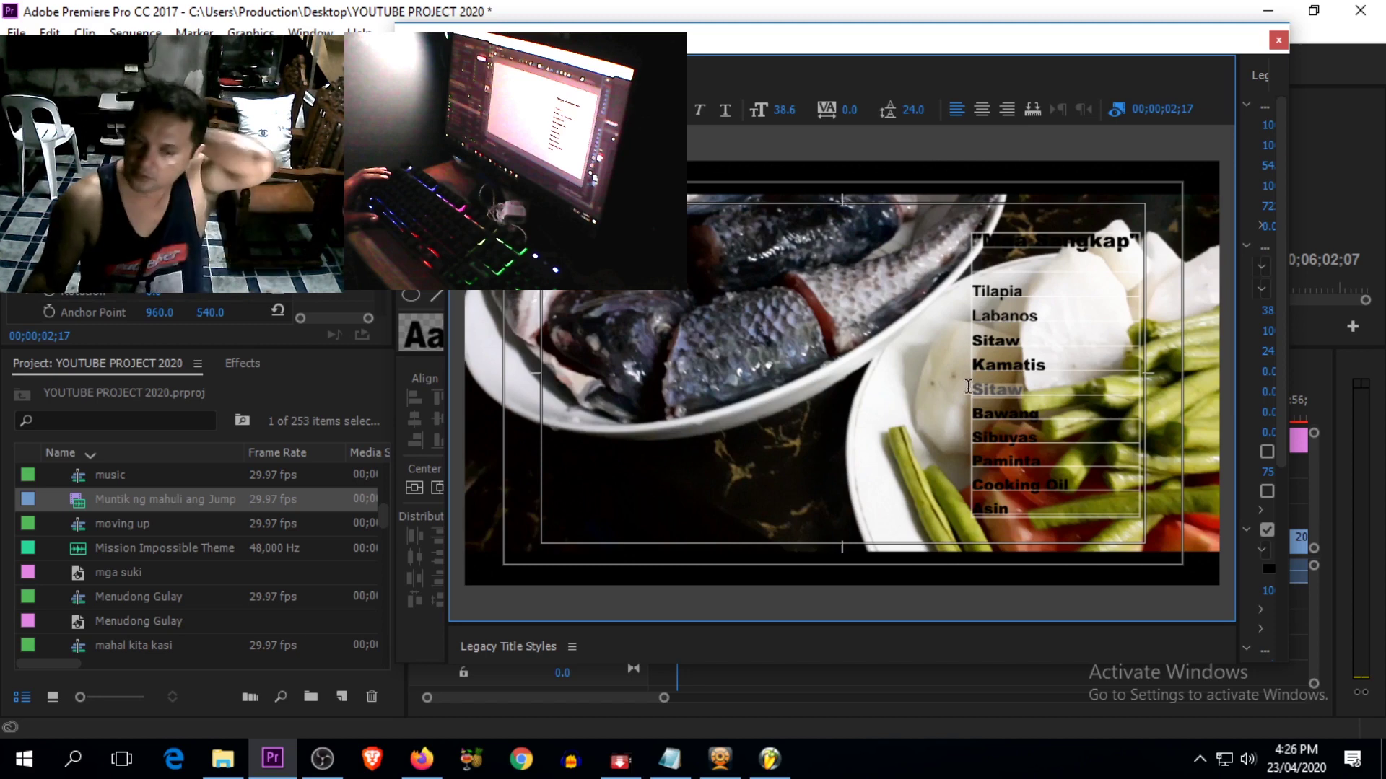
{"action": "key", "text": "BackSpace"}
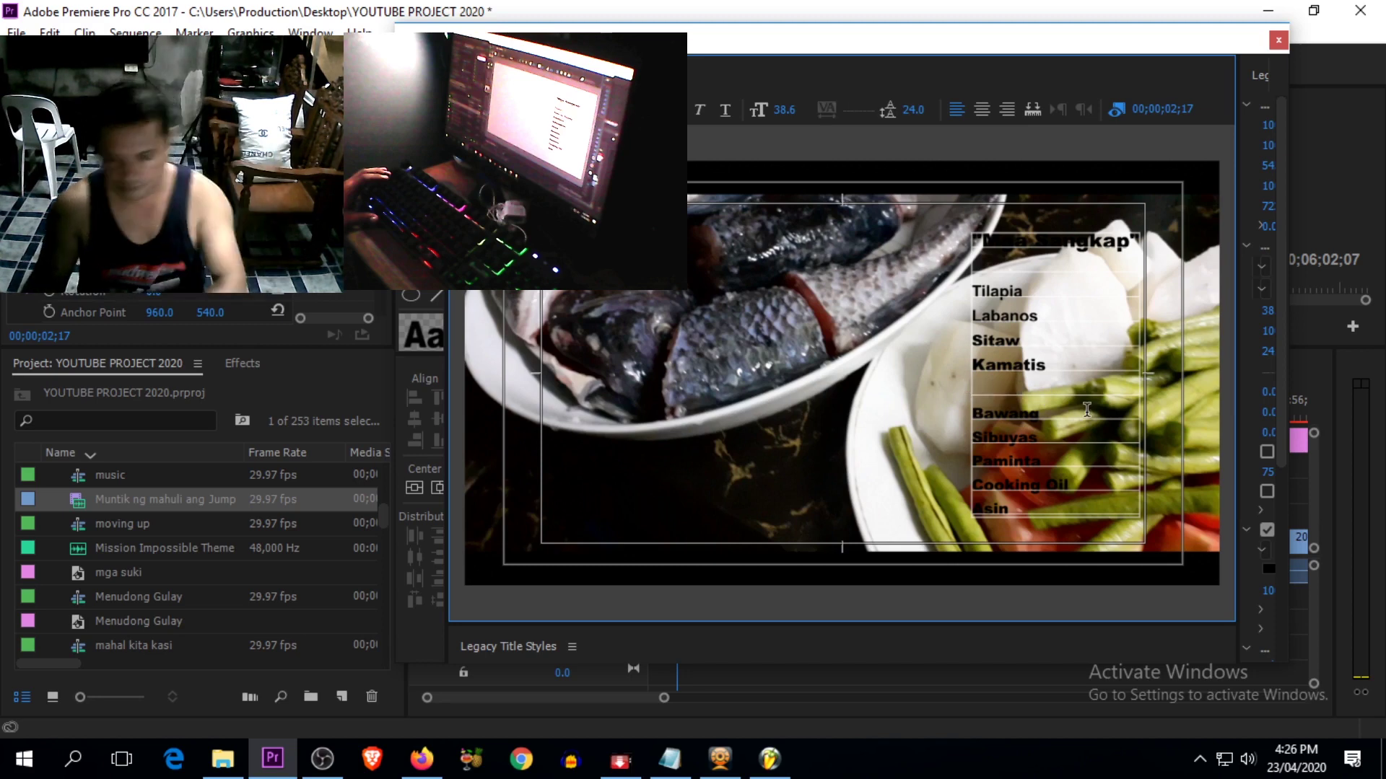
{"action": "key", "text": "BackSpace"}
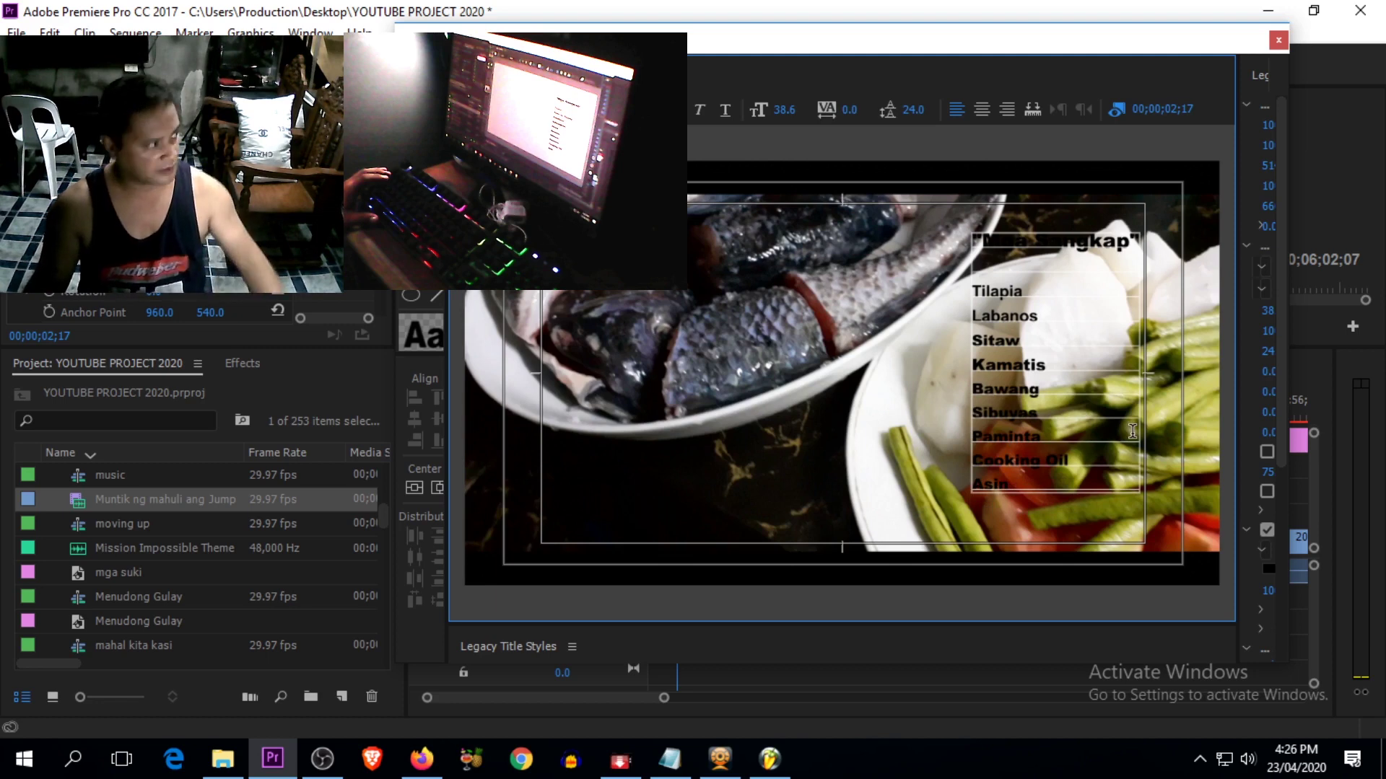
{"action": "left_click_drag", "start_coordinate": [1039, 391], "coordinate": [1033, 477]}
{"action": "left_click", "coordinate": [1040, 390]}
{"action": "key", "text": "Delete"}
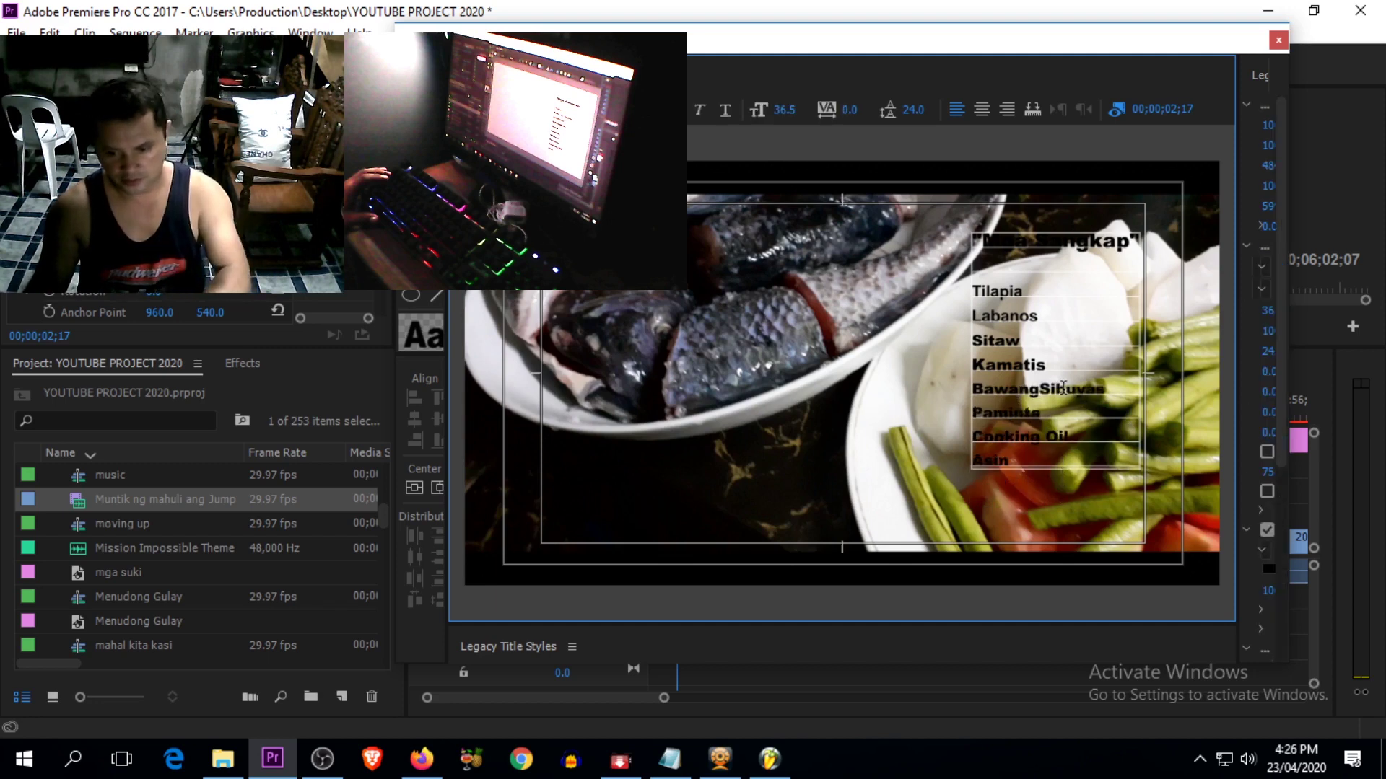
{"action": "key", "text": "Return"}
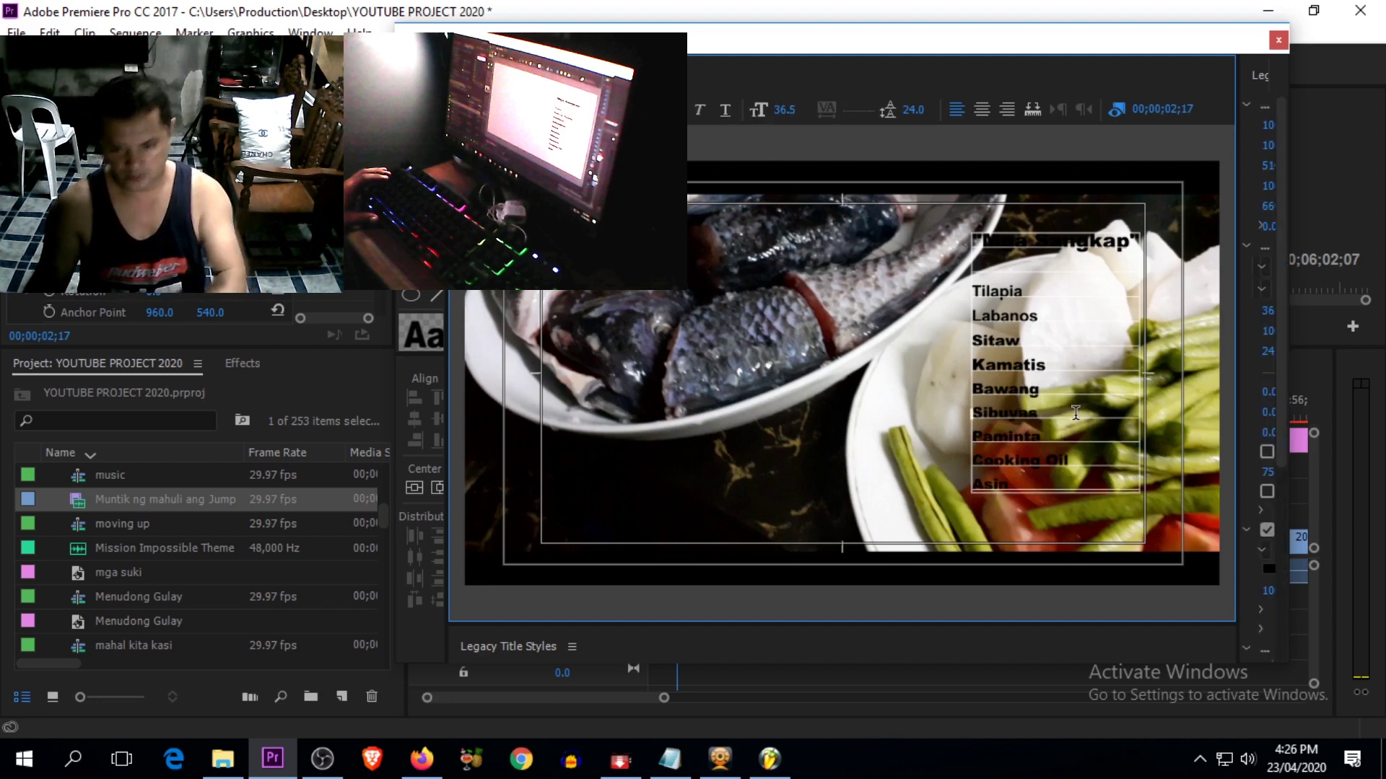
{"action": "left_click_drag", "start_coordinate": [728, 52], "coordinate": [556, 66]}
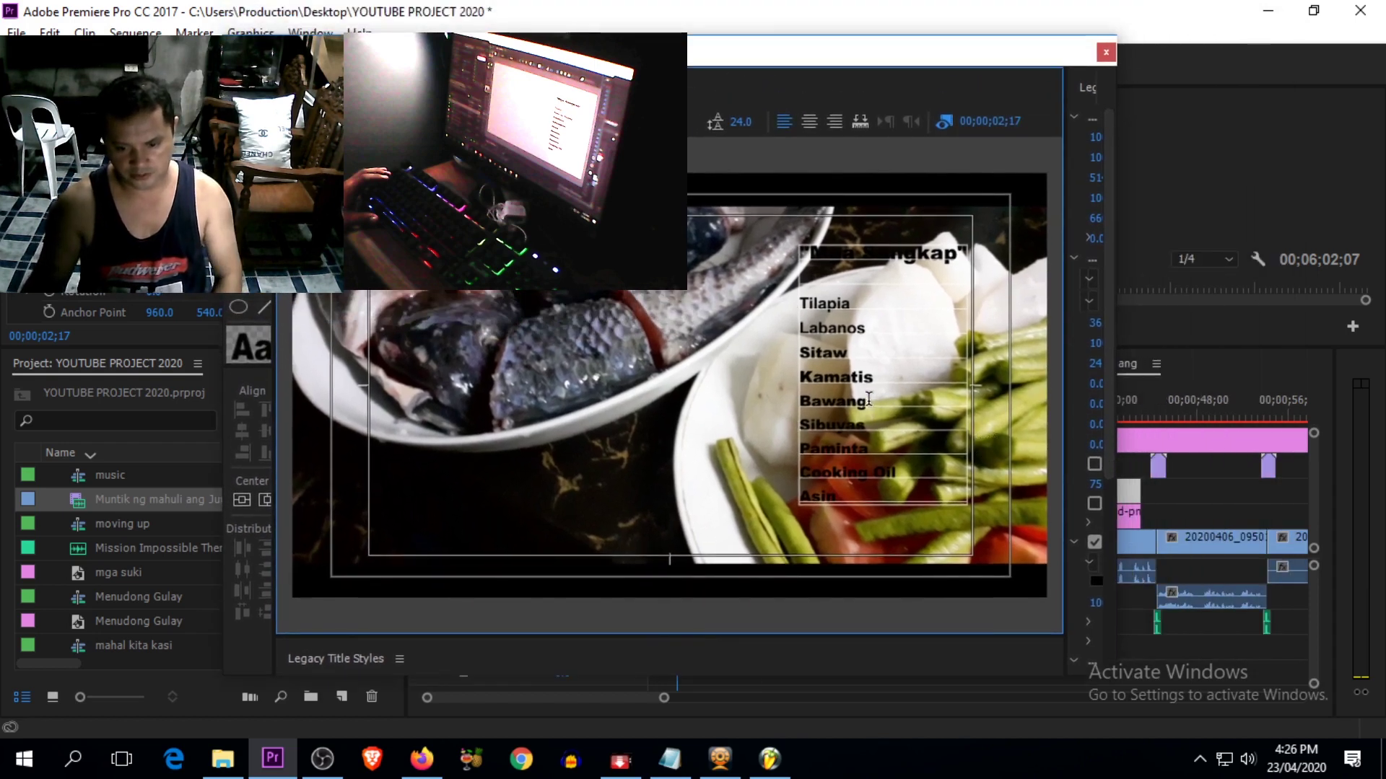
{"action": "key", "text": "Escape"}
{"action": "key", "text": "BackSpace"}
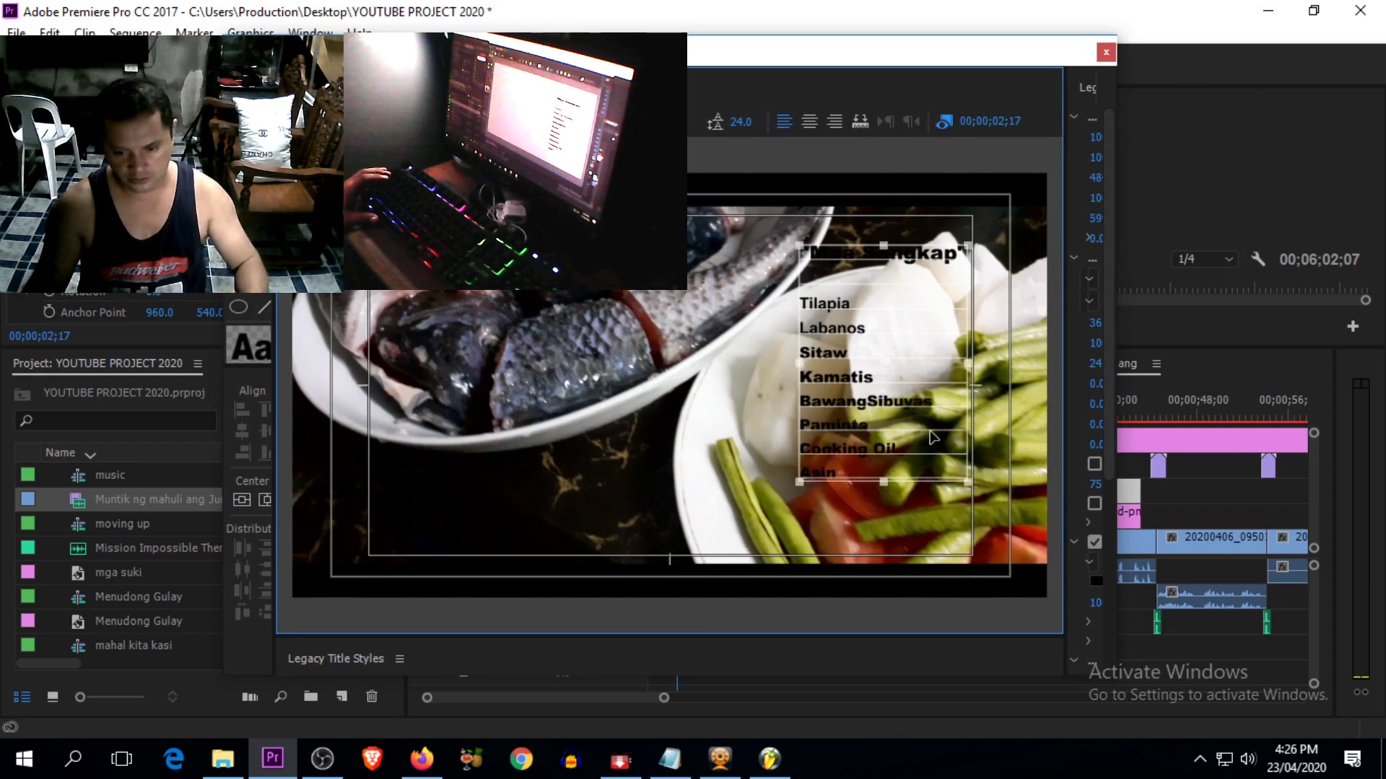
{"action": "key", "text": "ctrl+z"}
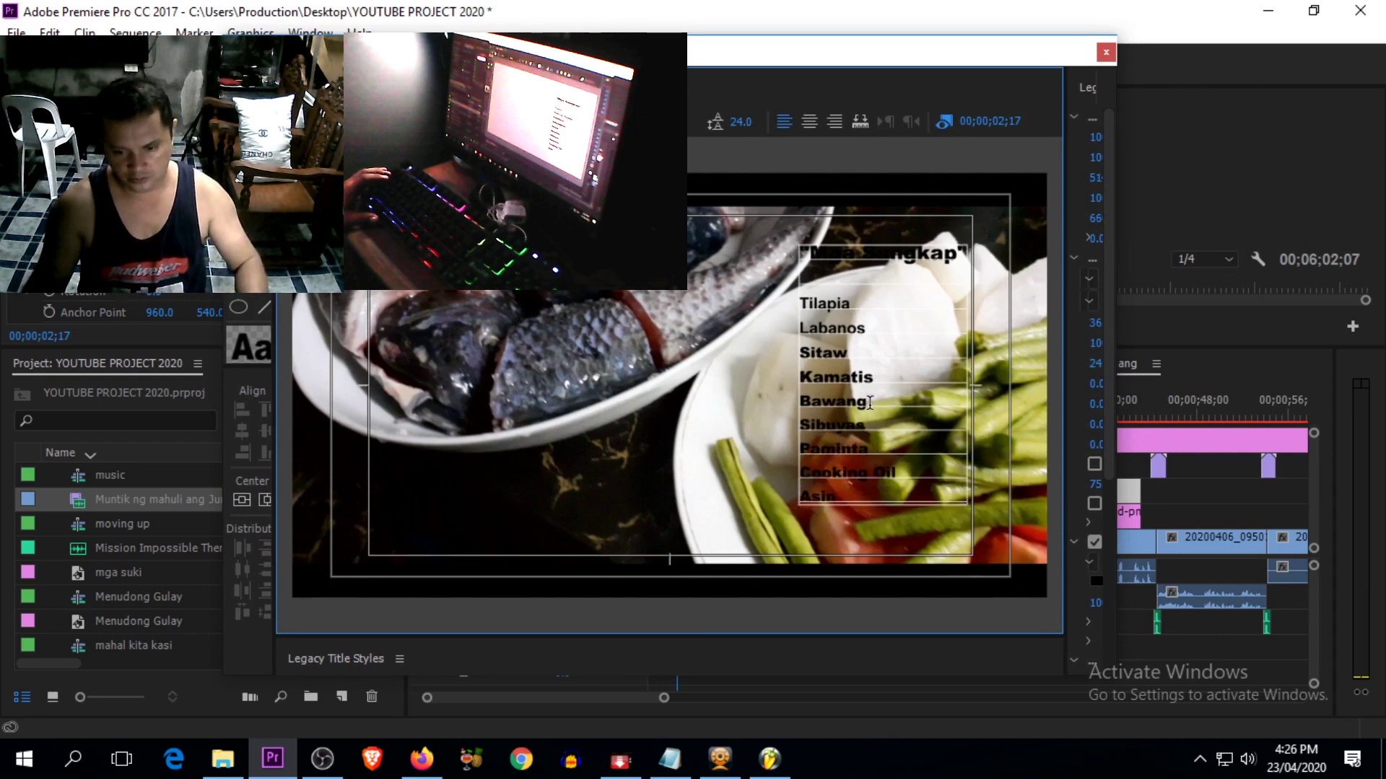
Step: Delete the Bawang line from the ingredient list and insert "Kangkong" on its own line below Labanos
{"action": "left_click_drag", "start_coordinate": [870, 403], "coordinate": [775, 402]}
{"action": "key", "text": "BackSpace"}
{"action": "key", "text": "BackSpace"}
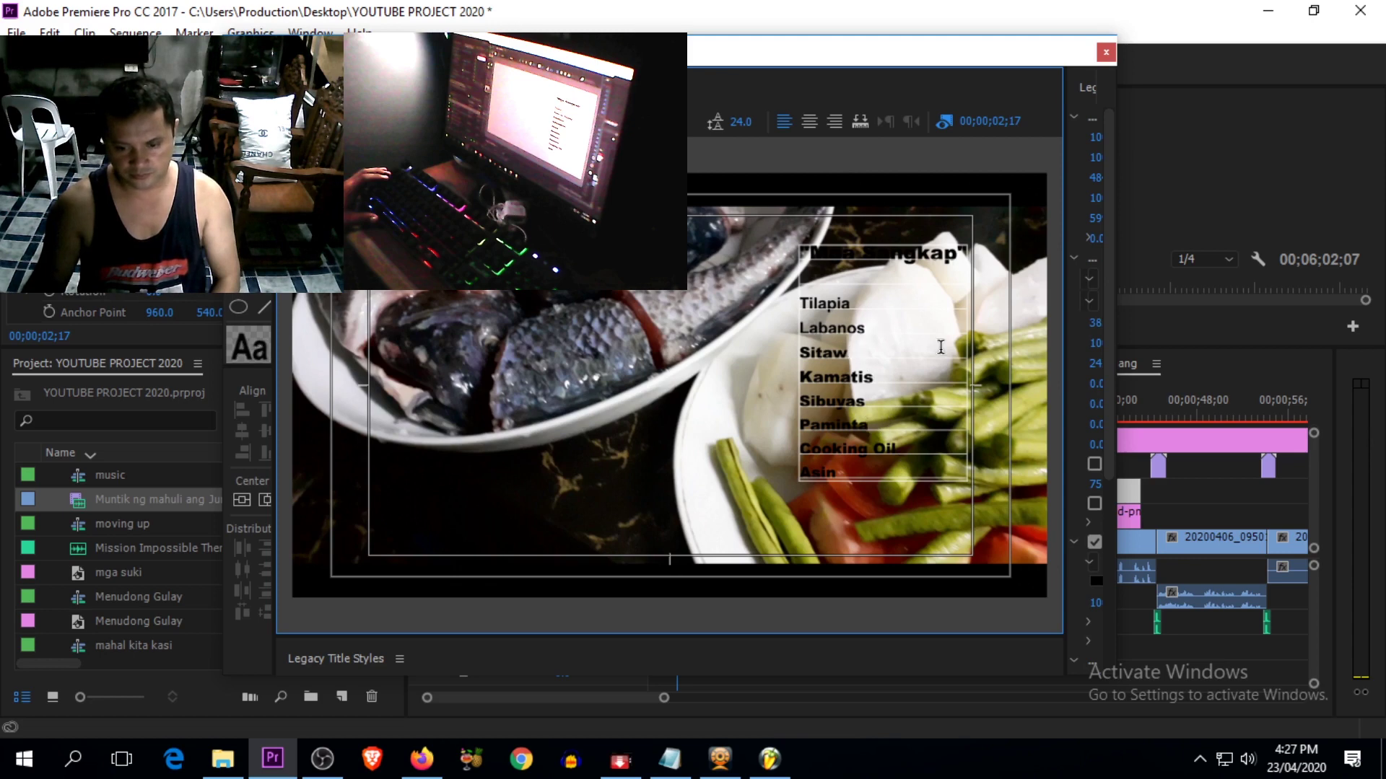
{"action": "left_click", "coordinate": [947, 349]}
{"action": "key", "text": "Return"}
{"action": "type", "text": "Kan"}
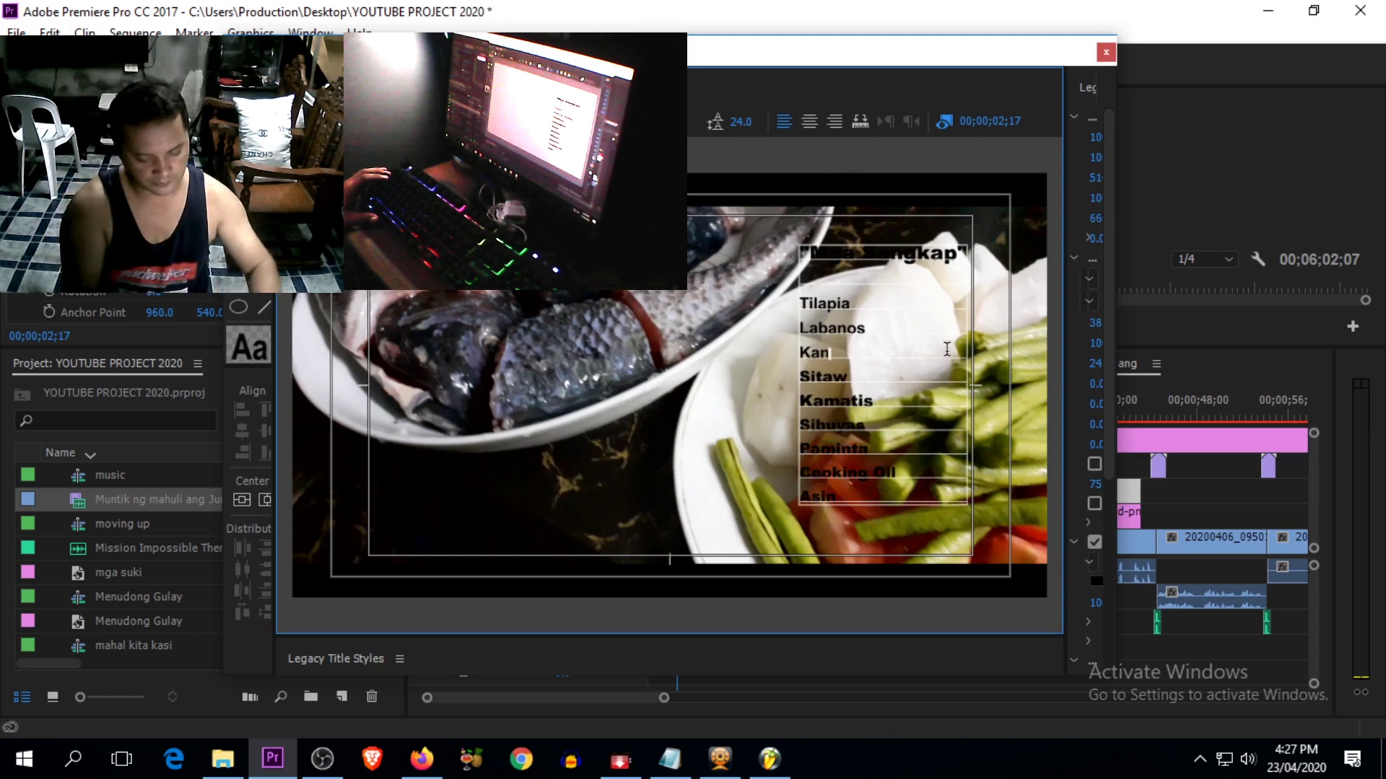
{"action": "type", "text": "gkong"}
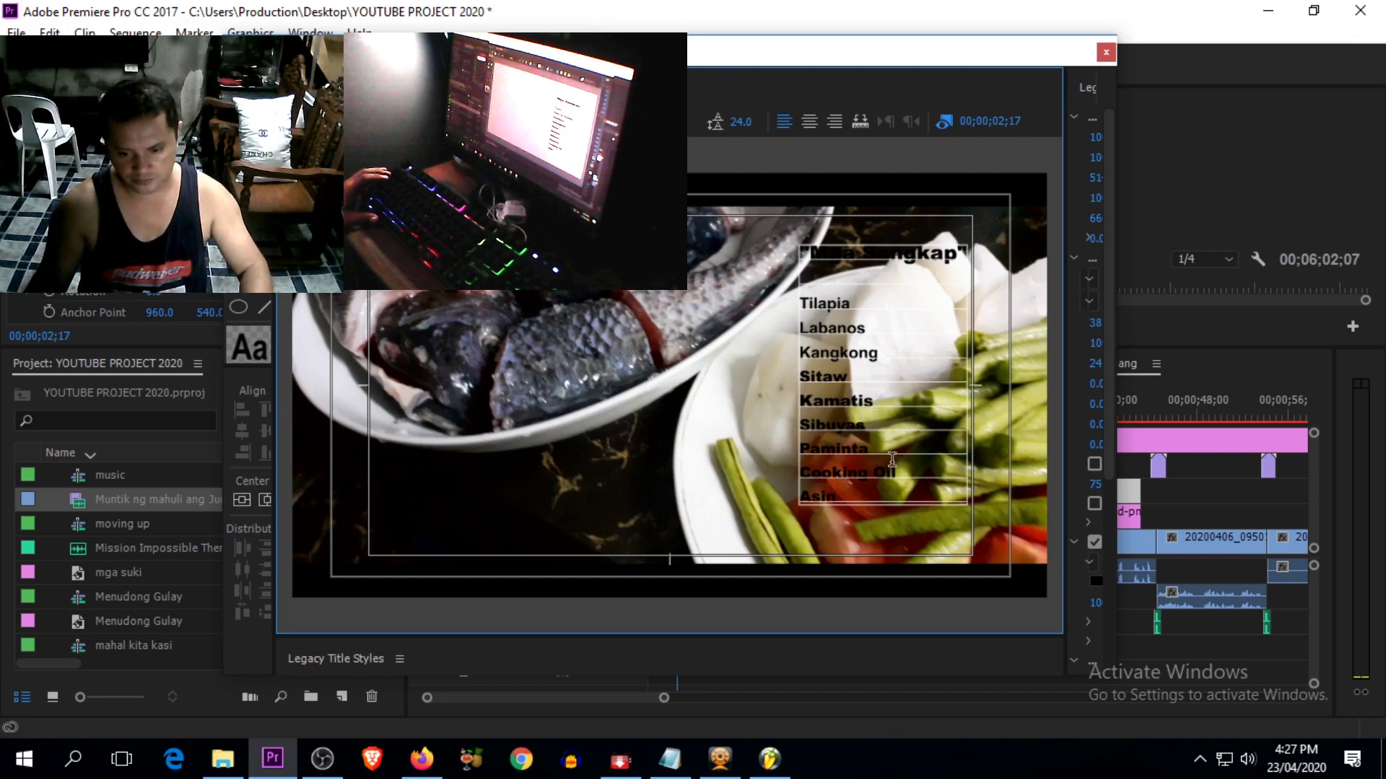
Step: Add a "Sinigang mix" line below Paminta, hiding the background video to check the spelling
{"action": "left_click", "coordinate": [904, 453]}
{"action": "key", "text": "Return"}
{"action": "type", "text": "Sin igang"}
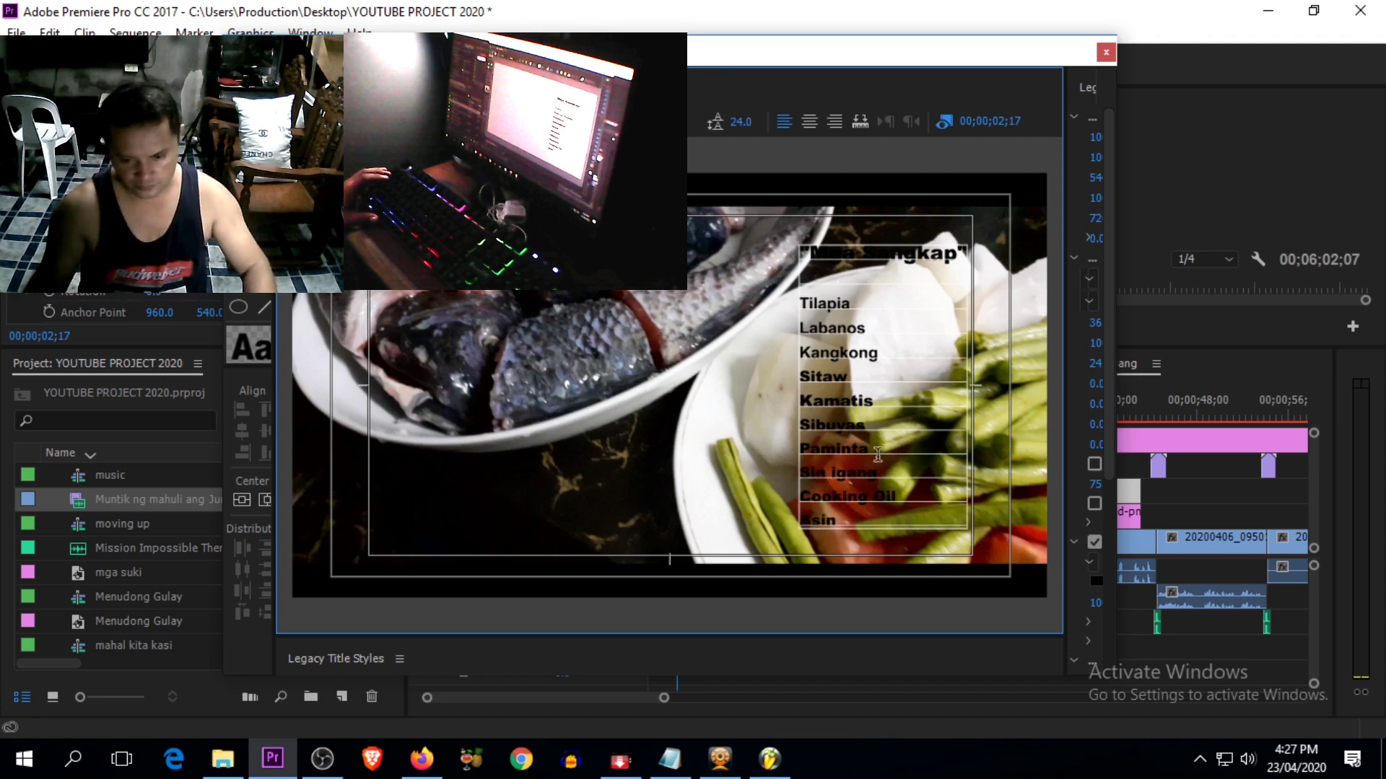
{"action": "left_click", "coordinate": [944, 122]}
{"action": "key", "text": "BackSpace"}
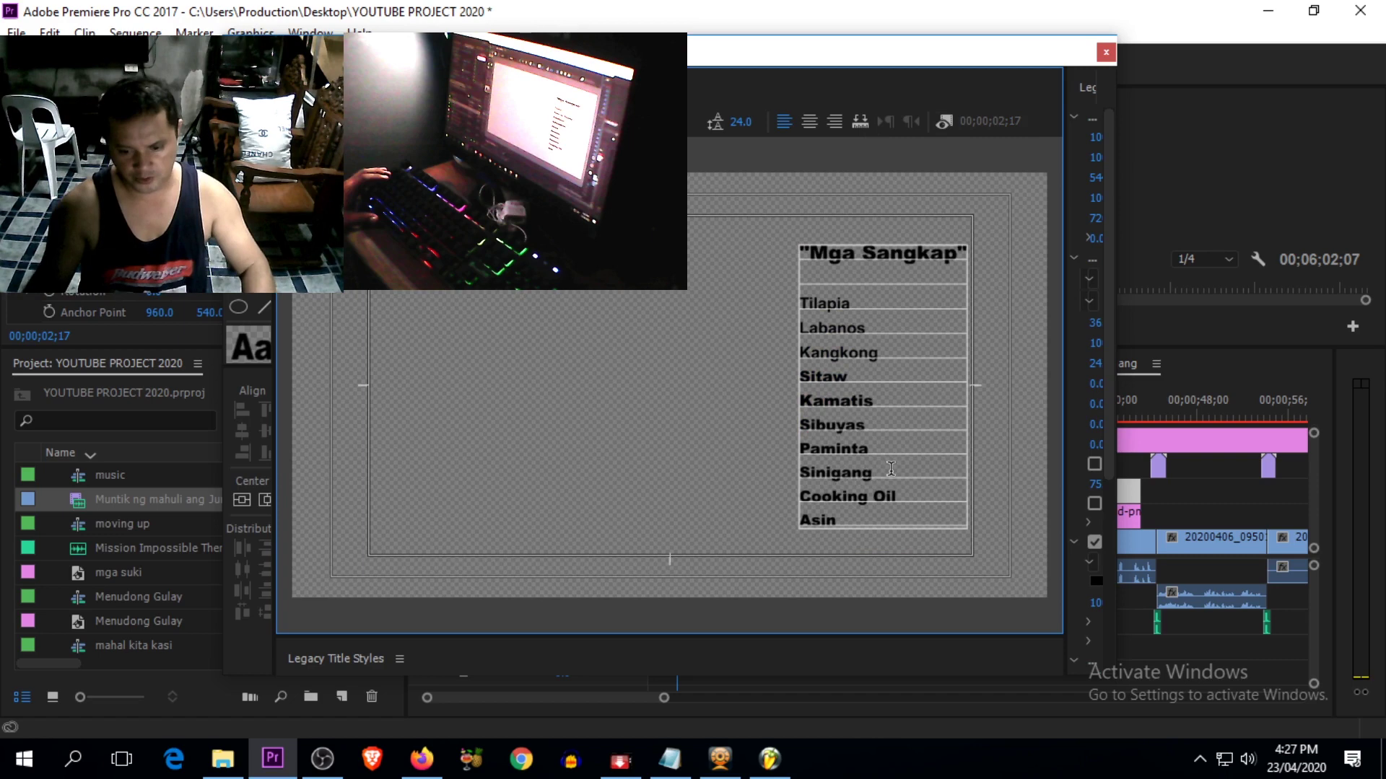
{"action": "type", "text": "mix"}
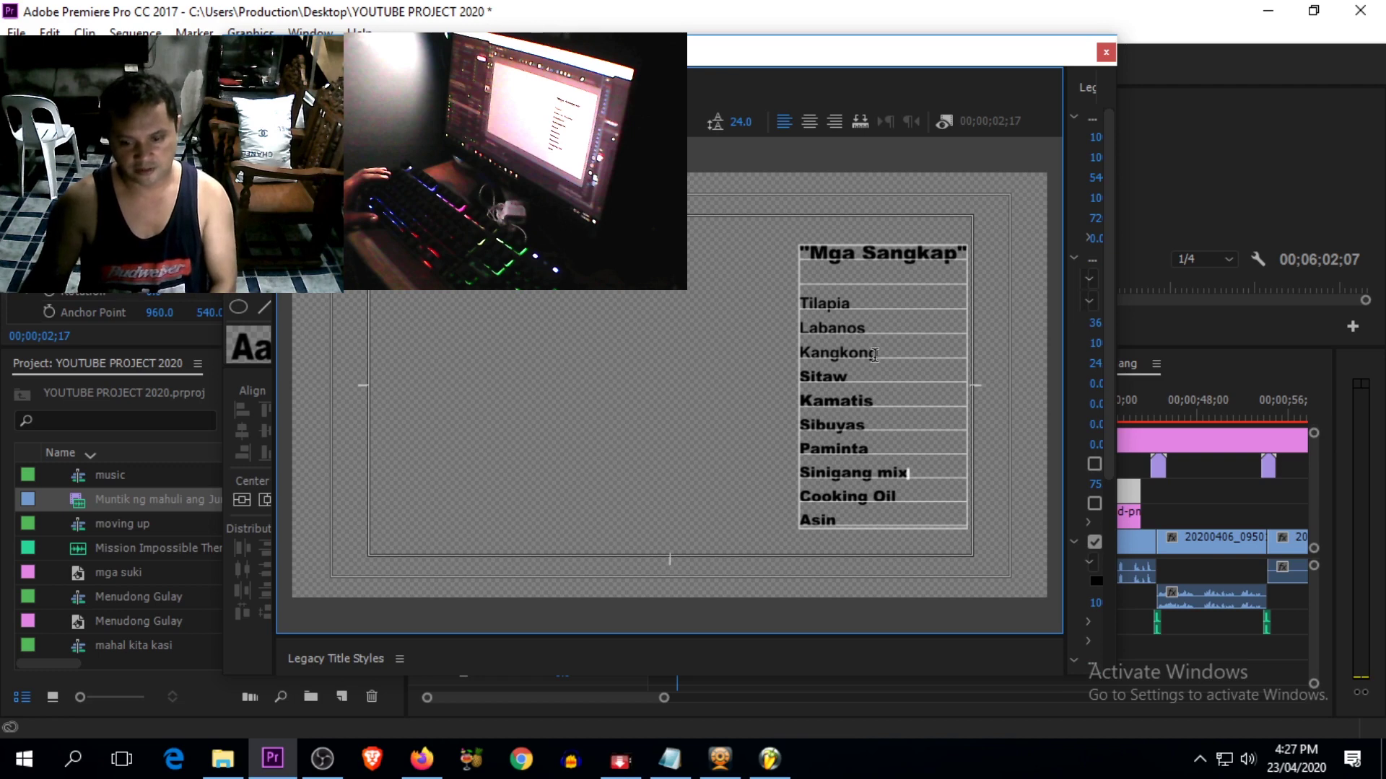
Step: Give the Tilapia, Labanos and Kangkong lines the same heavier lettering as the other ingredients
{"action": "left_click_drag", "start_coordinate": [879, 353], "coordinate": [789, 303]}
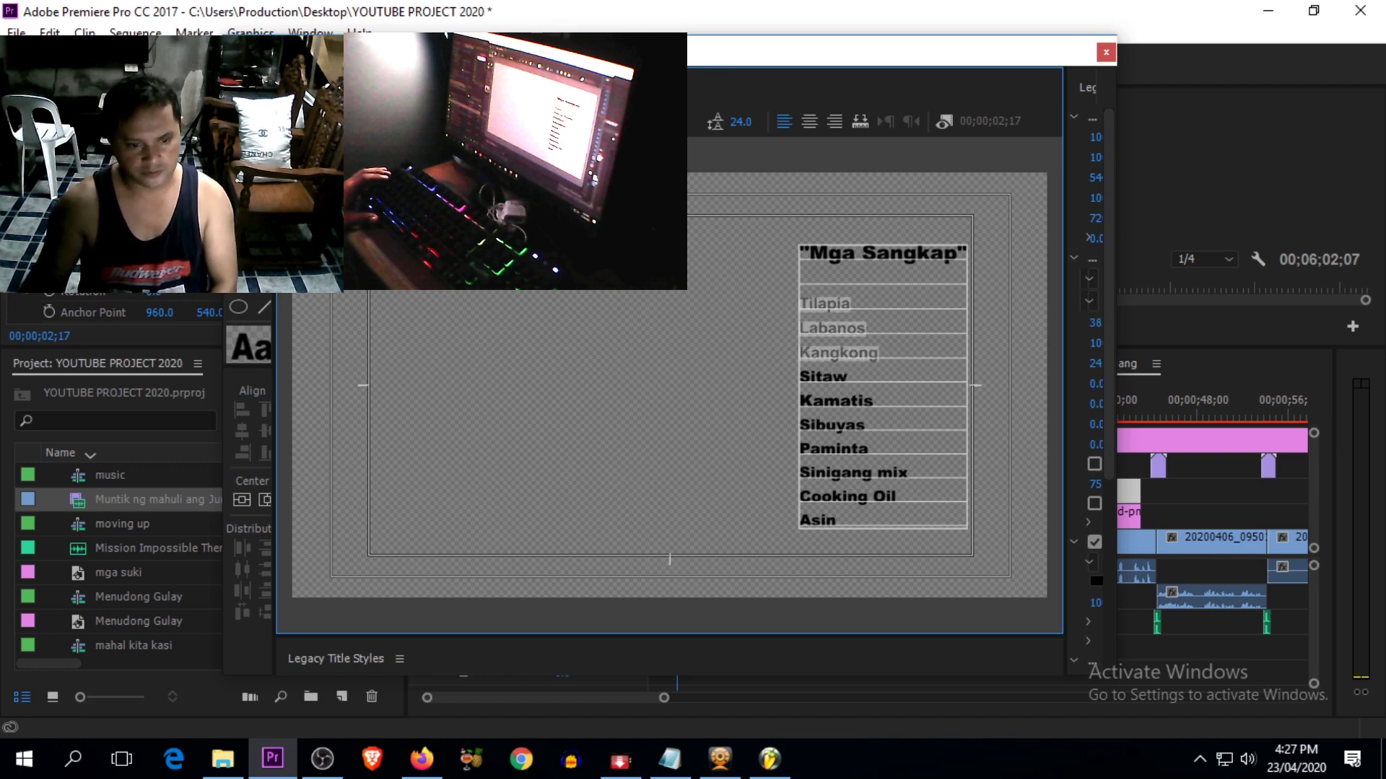
{"action": "left_click", "coordinate": [404, 122]}
{"action": "left_click", "coordinate": [405, 122]}
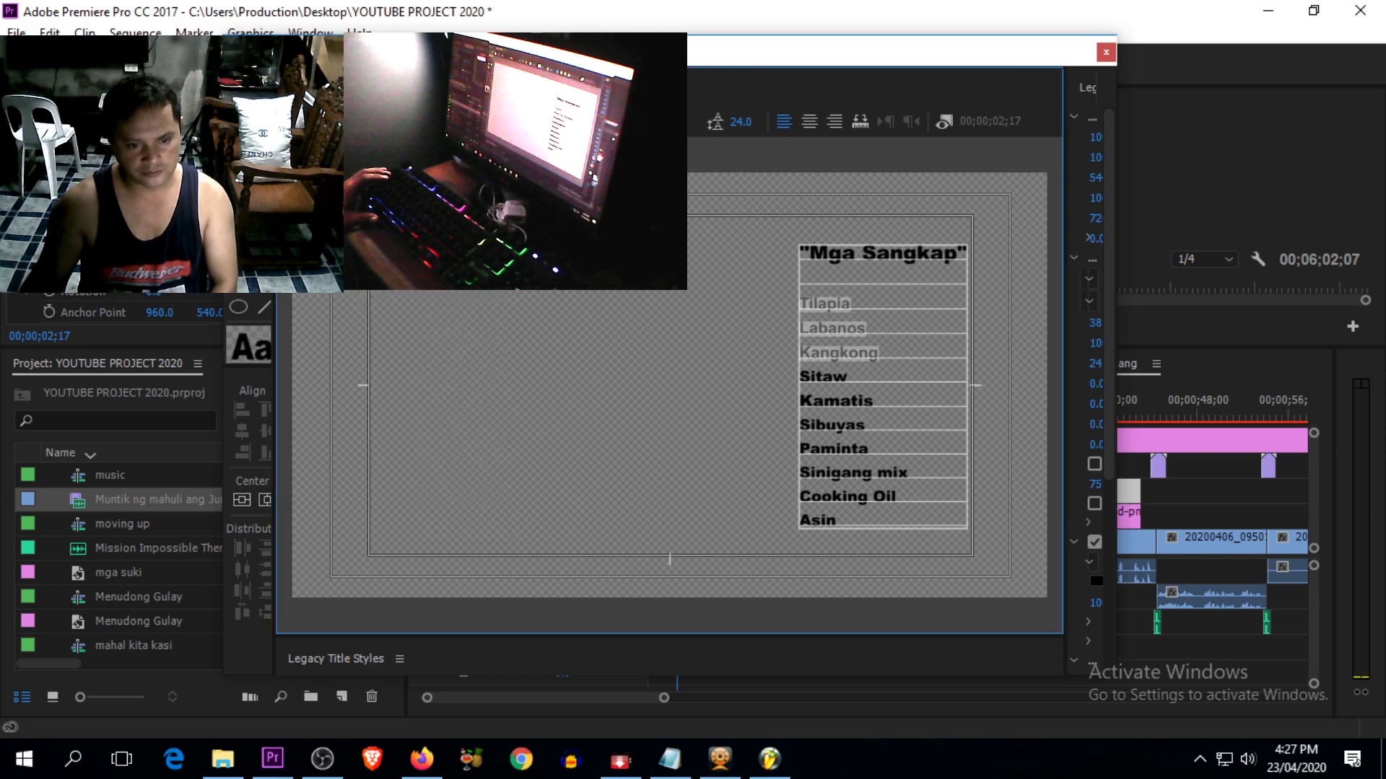
{"action": "left_click", "coordinate": [854, 329]}
{"action": "key", "text": "Down"}
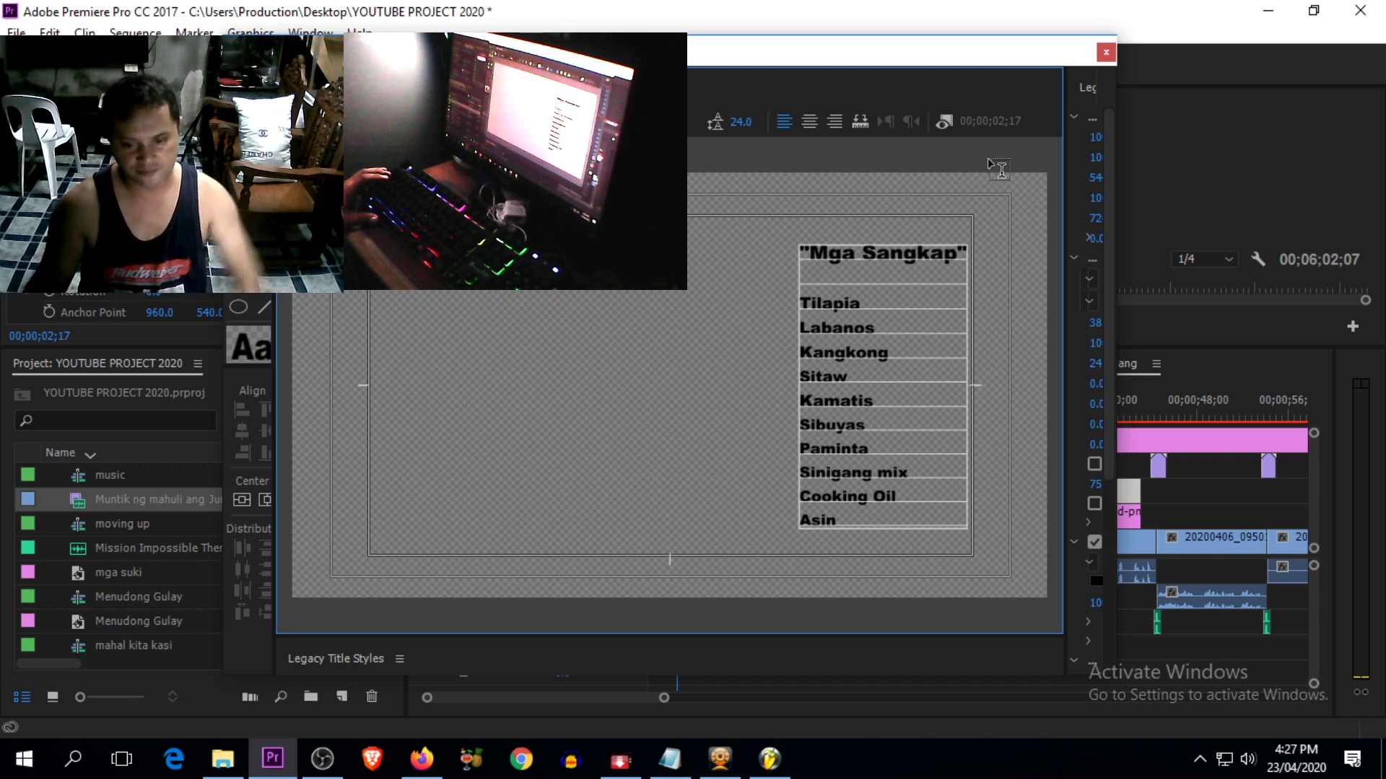
Step: Delete the Cooking Oil line from the ingredient list, save the project and close the title editor
{"action": "left_click", "coordinate": [843, 376]}
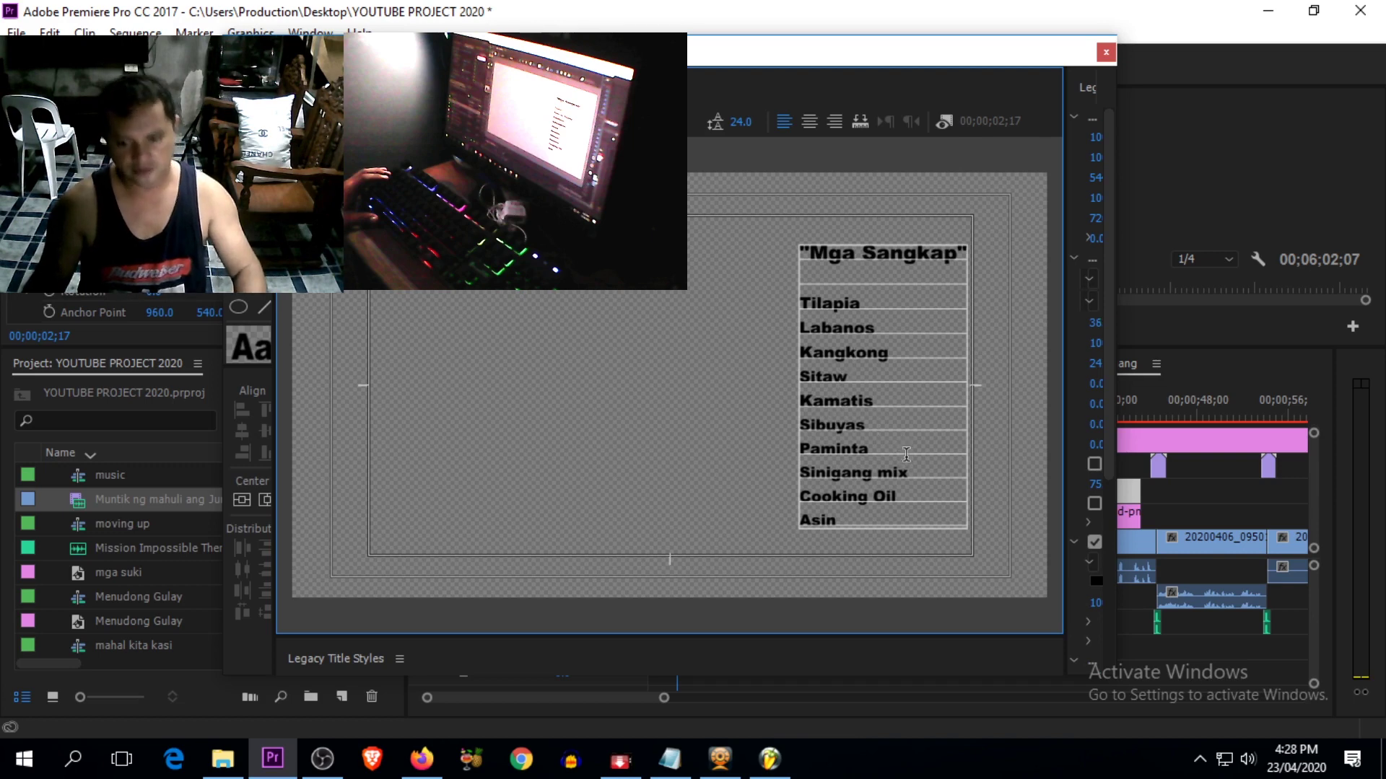
{"action": "left_click_drag", "start_coordinate": [895, 495], "coordinate": [797, 496]}
{"action": "key", "text": "BackSpace"}
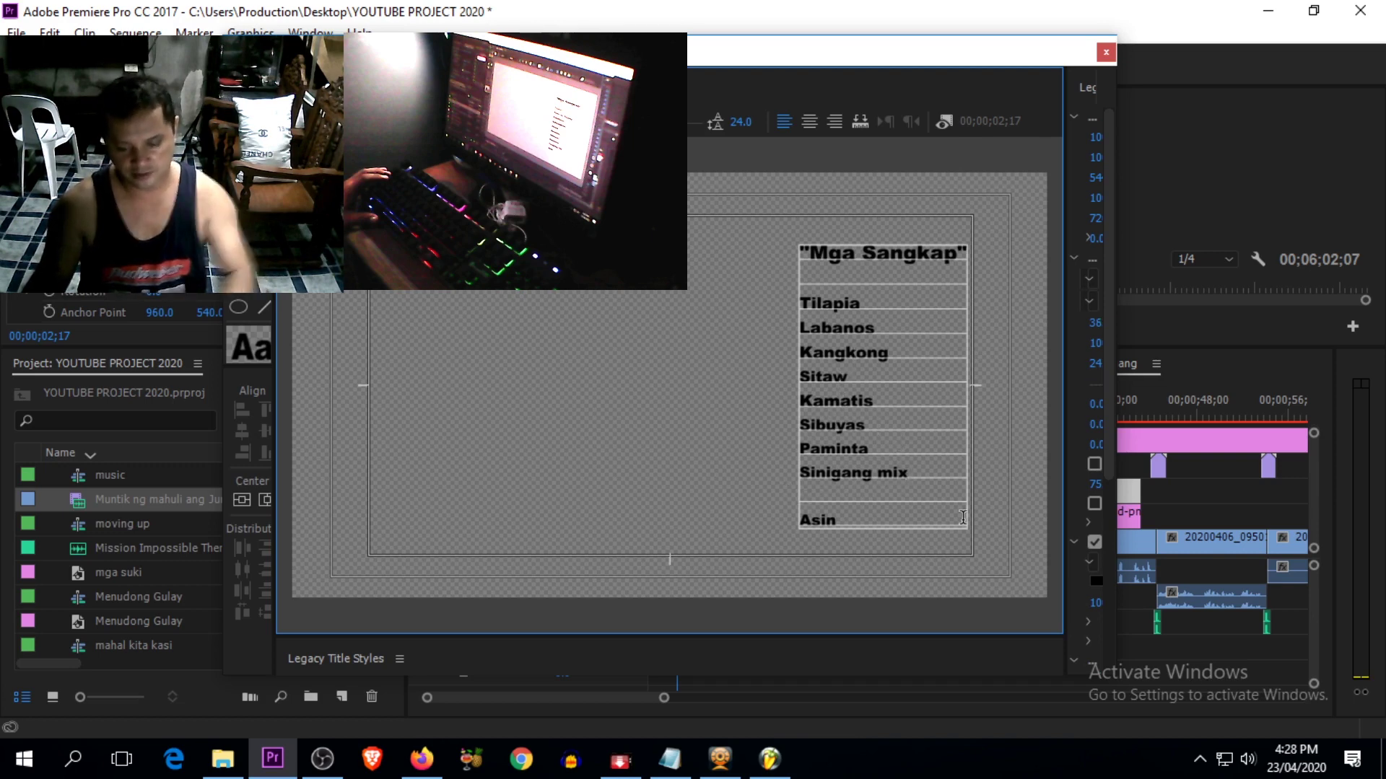
{"action": "key", "text": "BackSpace"}
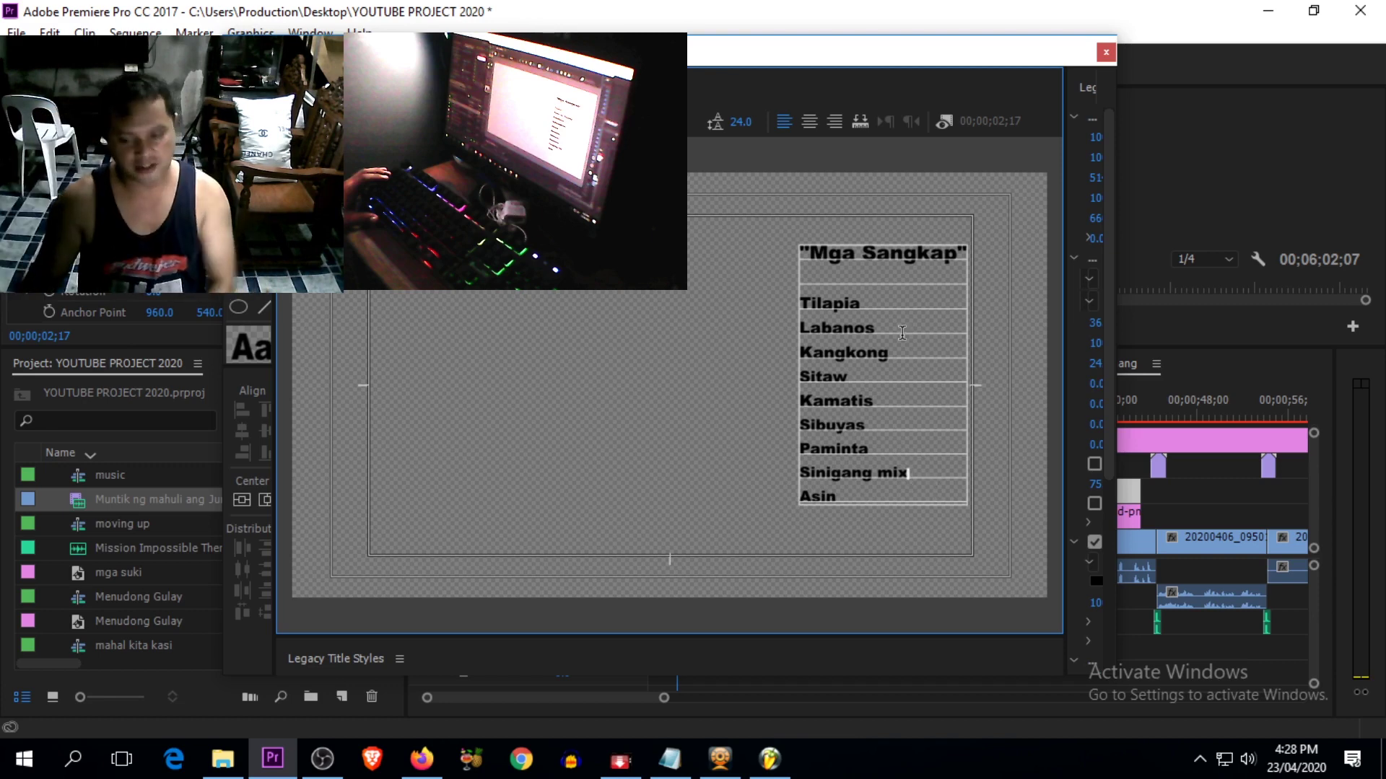
{"action": "key", "text": "ctrl+s"}
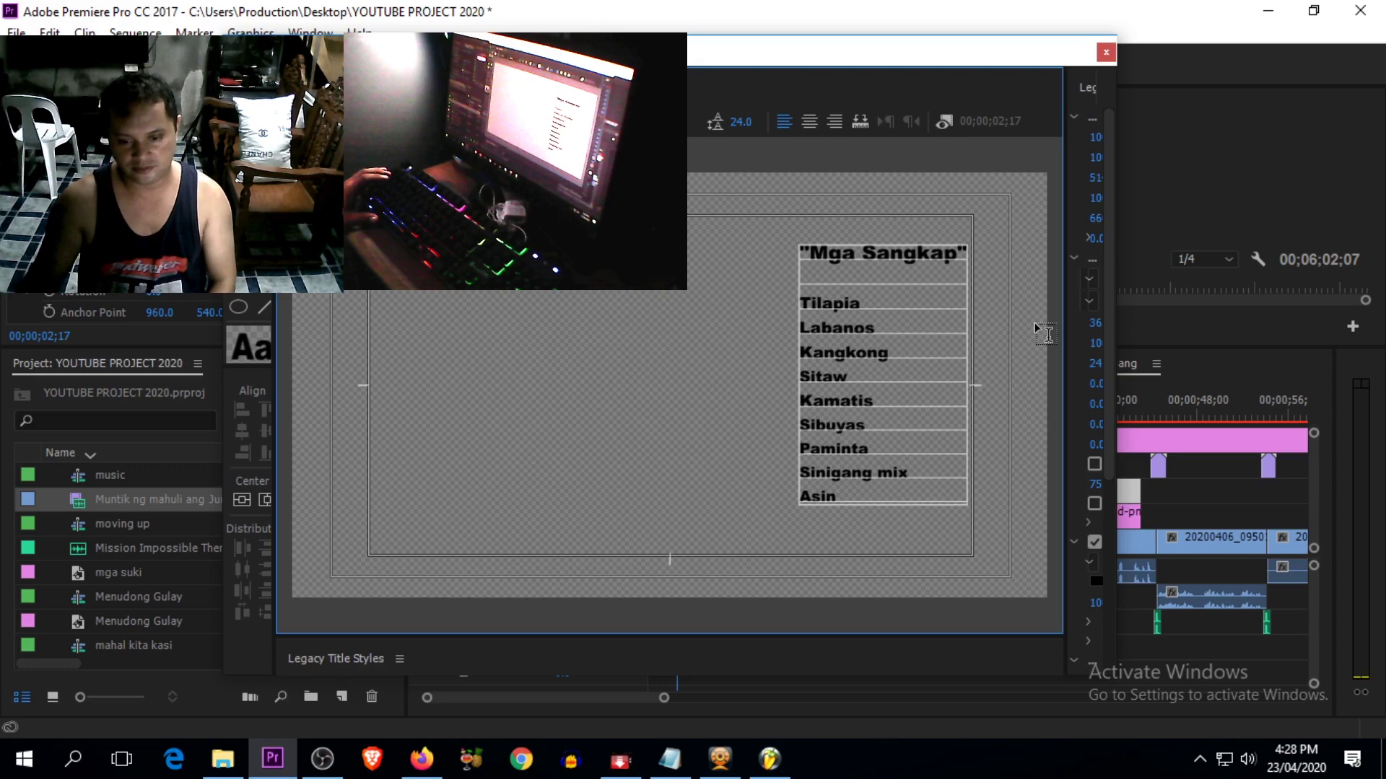
{"action": "left_click", "coordinate": [1106, 57]}
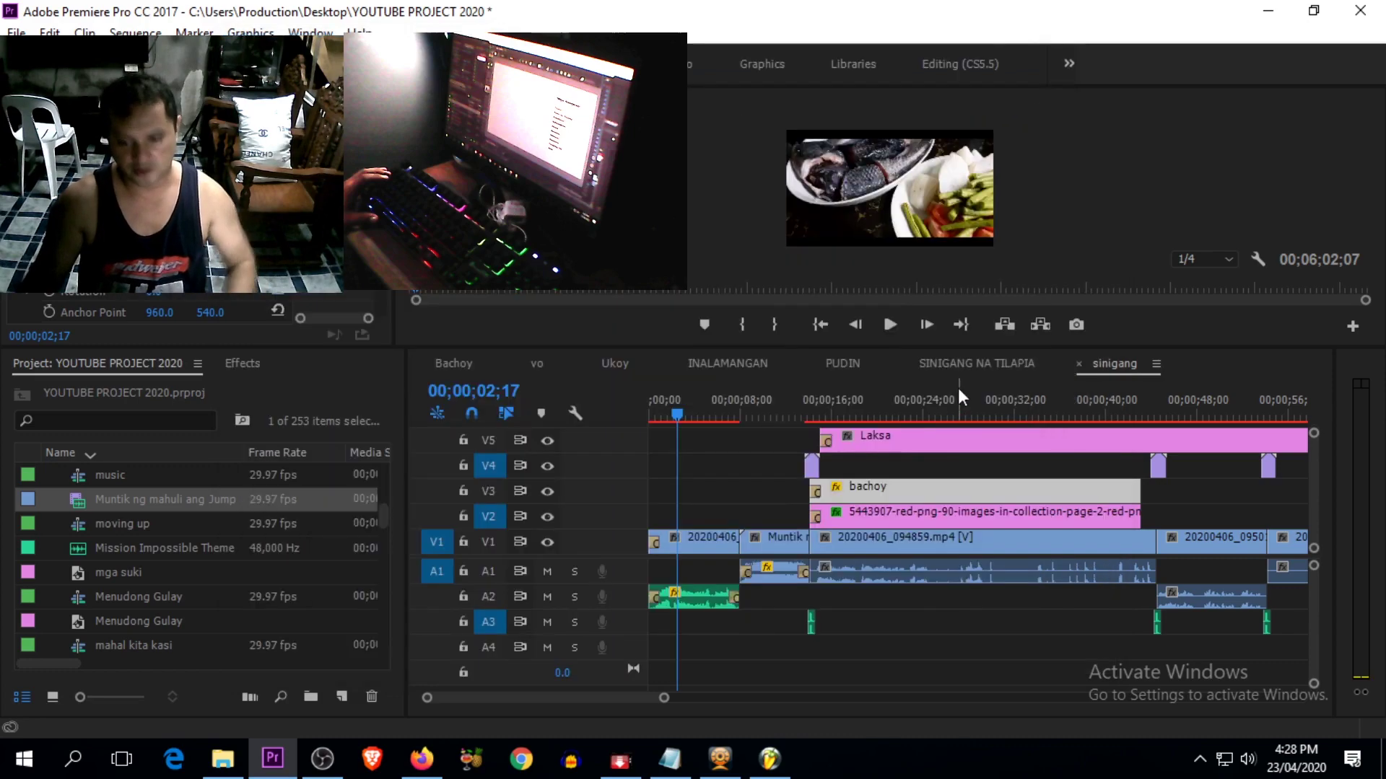
Step: Play the sinigang sequence from 00;00;03;01 and check the ingredient list overlay in a temporarily enlarged preview
{"action": "left_click", "coordinate": [686, 408]}
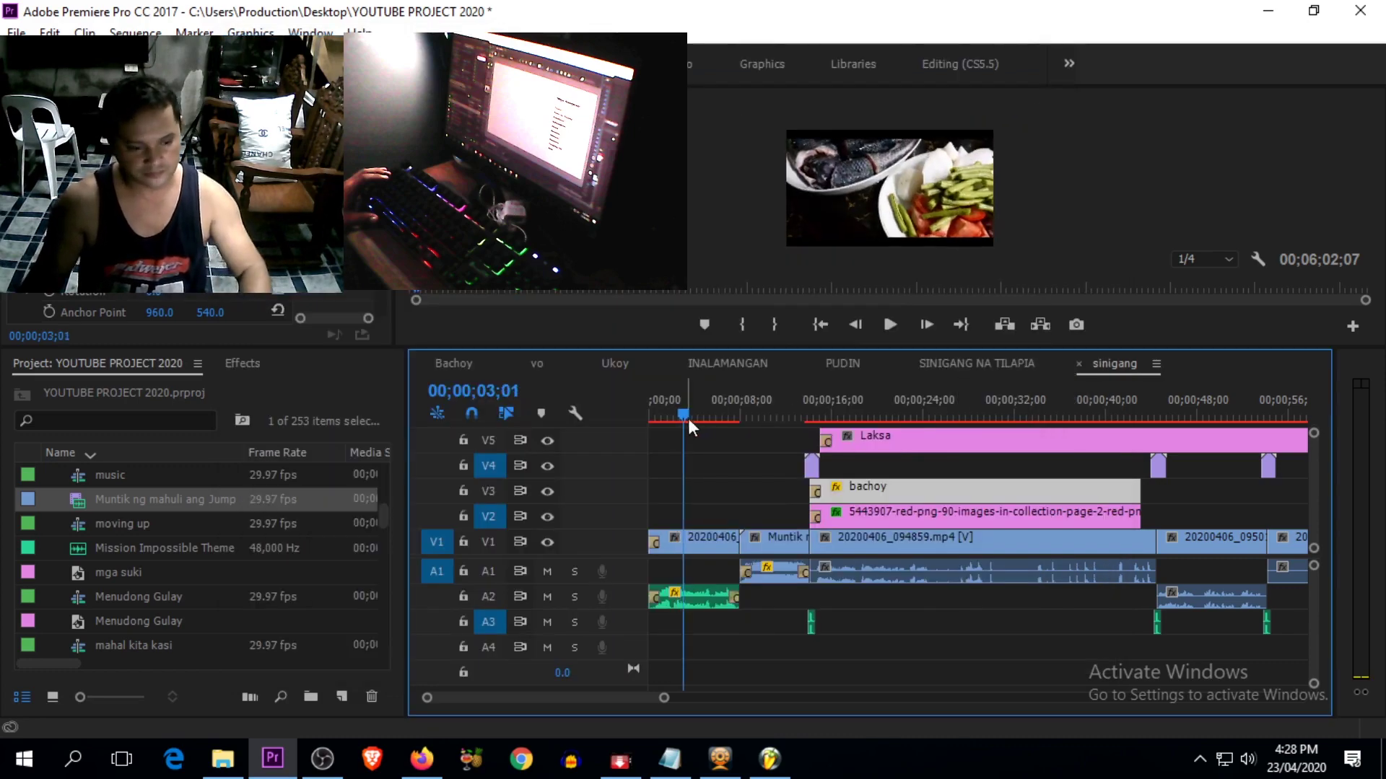
{"action": "key", "text": "space"}
{"action": "key", "text": "minus"}
{"action": "key", "text": "equal"}
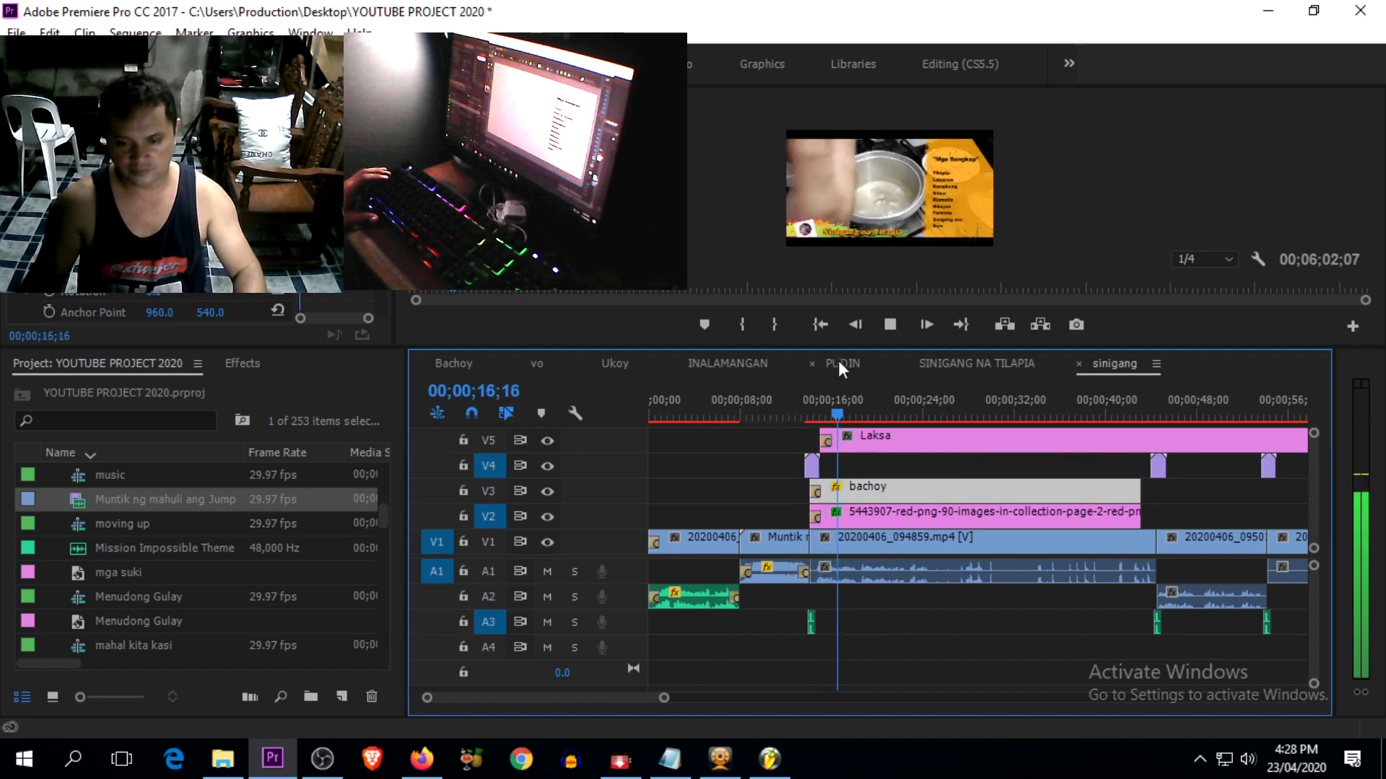
{"action": "left_click_drag", "start_coordinate": [838, 349], "coordinate": [859, 499]}
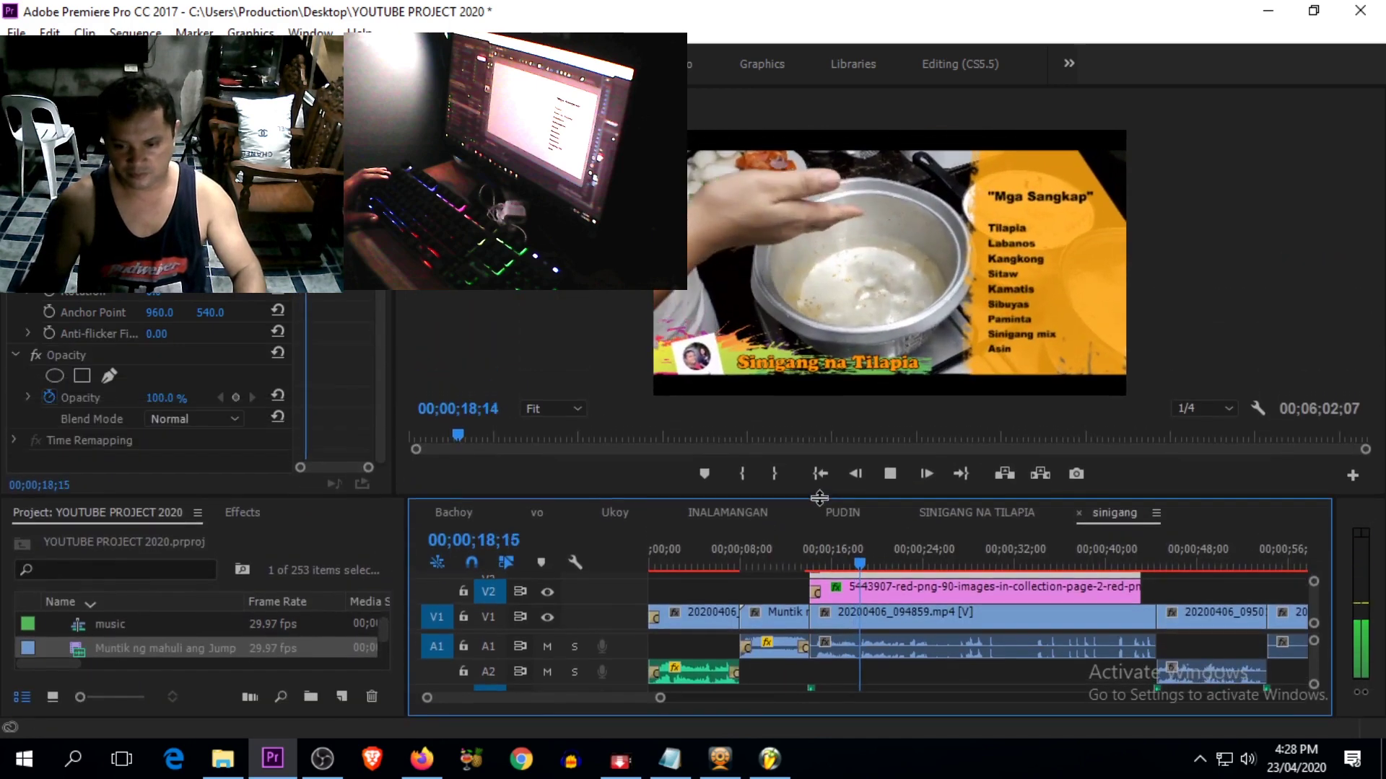
{"action": "left_click_drag", "start_coordinate": [874, 552], "coordinate": [1046, 558]}
{"action": "left_click_drag", "start_coordinate": [987, 497], "coordinate": [990, 360]}
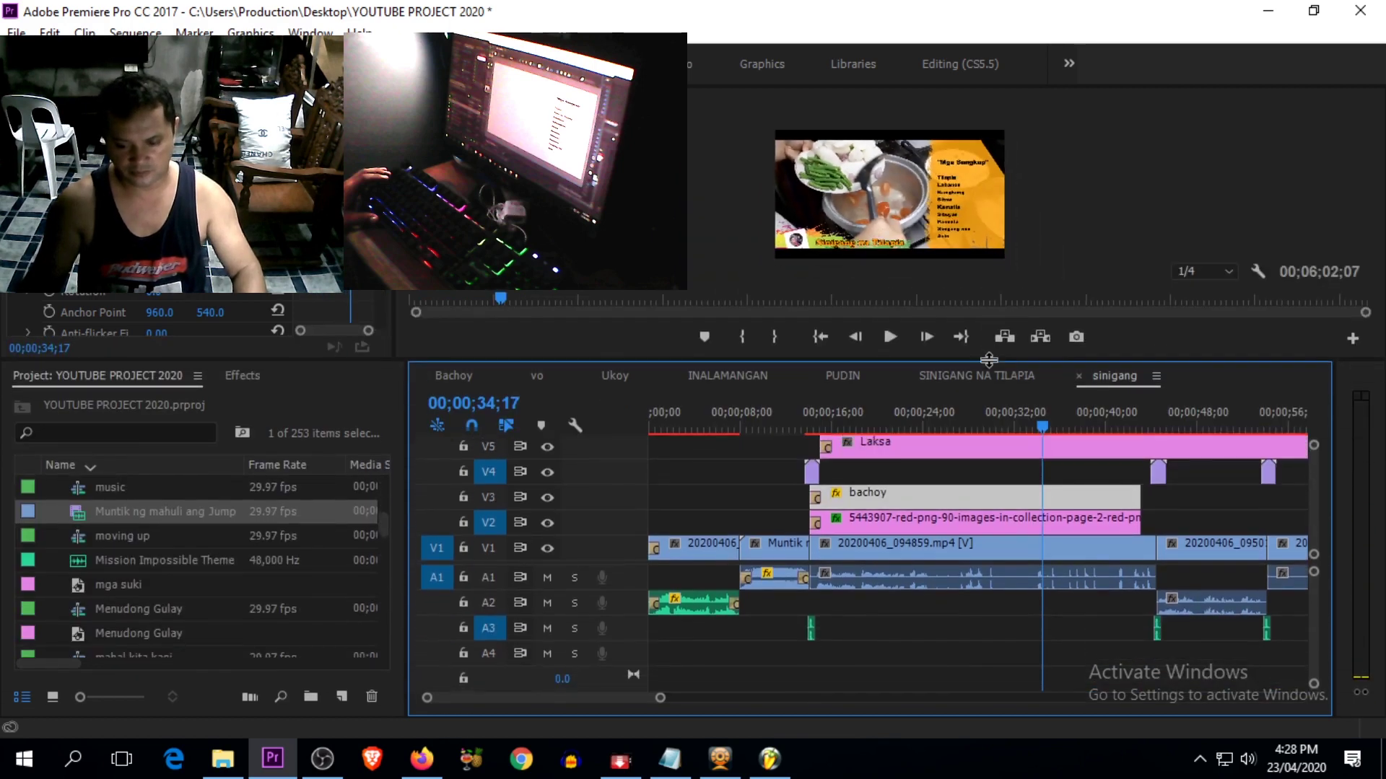
Step: Copy the short V5 clip near 00;02;29;14 in SINIGANG NA TILAPIA and paste it on V4 of sinigang at about 00;01;26;00
{"action": "key", "text": "minus"}
{"action": "left_click", "coordinate": [963, 378]}
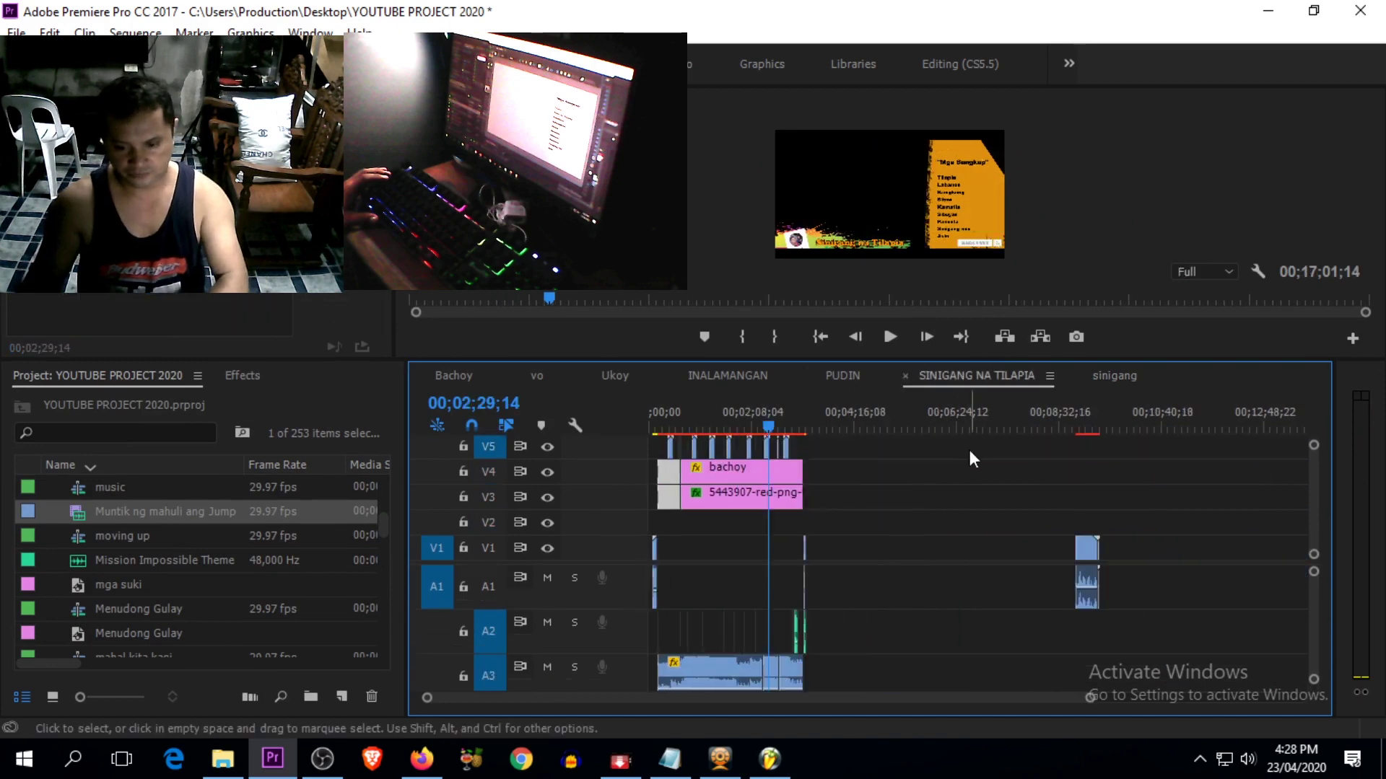
{"action": "key", "text": "equal"}
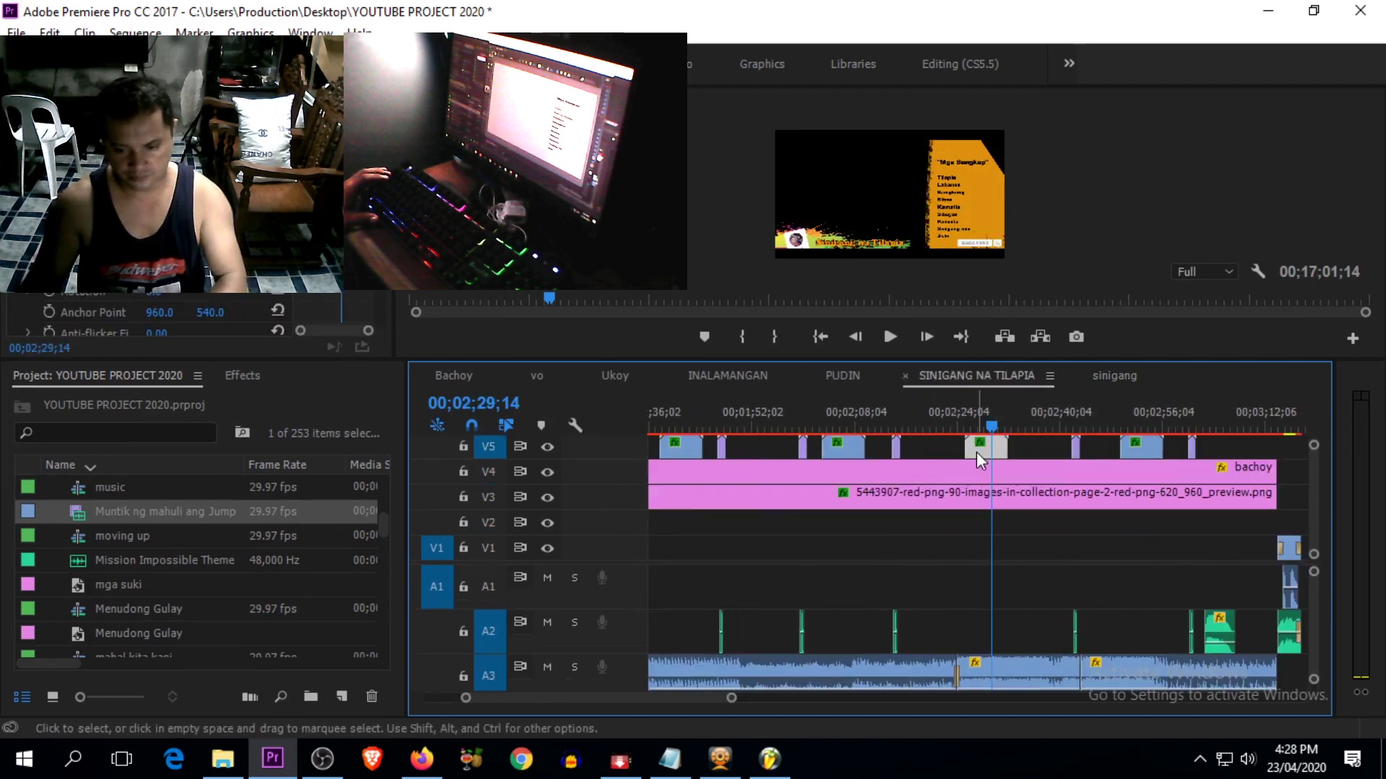
{"action": "left_click", "coordinate": [1118, 383]}
{"action": "mouse_move", "coordinate": [902, 421]}
{"action": "left_mouse_down"}
{"action": "mouse_move", "coordinate": [842, 422]}
{"action": "mouse_move", "coordinate": [921, 423]}
{"action": "left_mouse_up"}
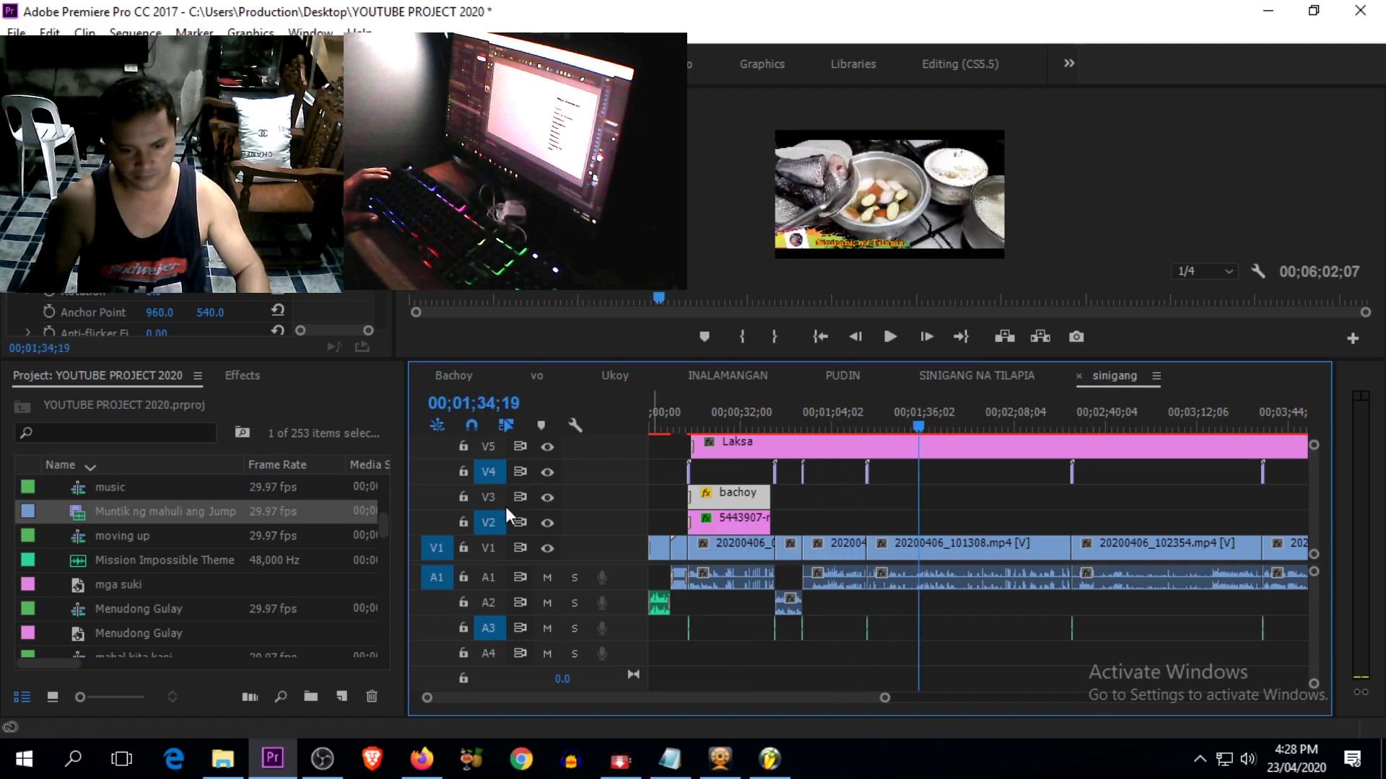
{"action": "left_click", "coordinate": [488, 522]}
{"action": "left_click", "coordinate": [863, 415]}
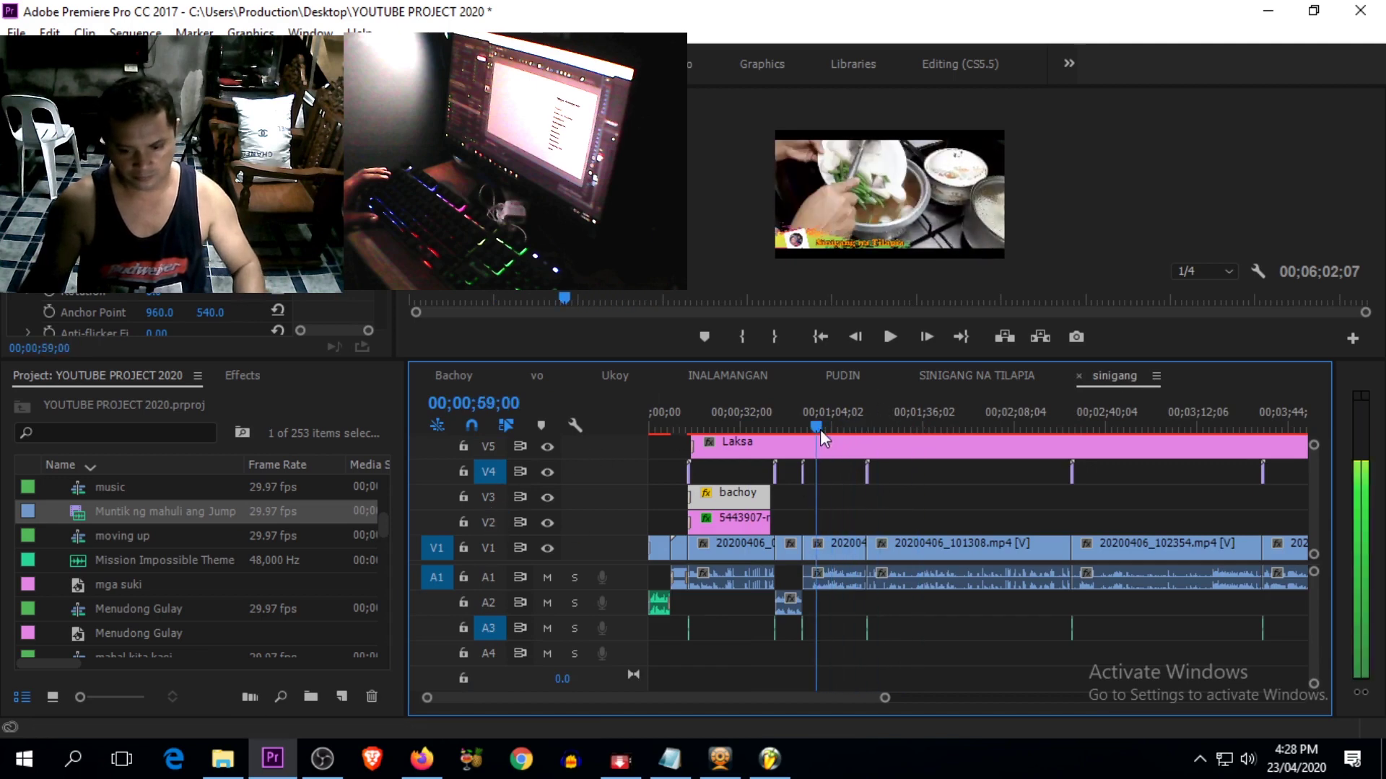
{"action": "left_click_drag", "start_coordinate": [901, 430], "coordinate": [898, 432]}
{"action": "key", "text": "ctrl+v"}
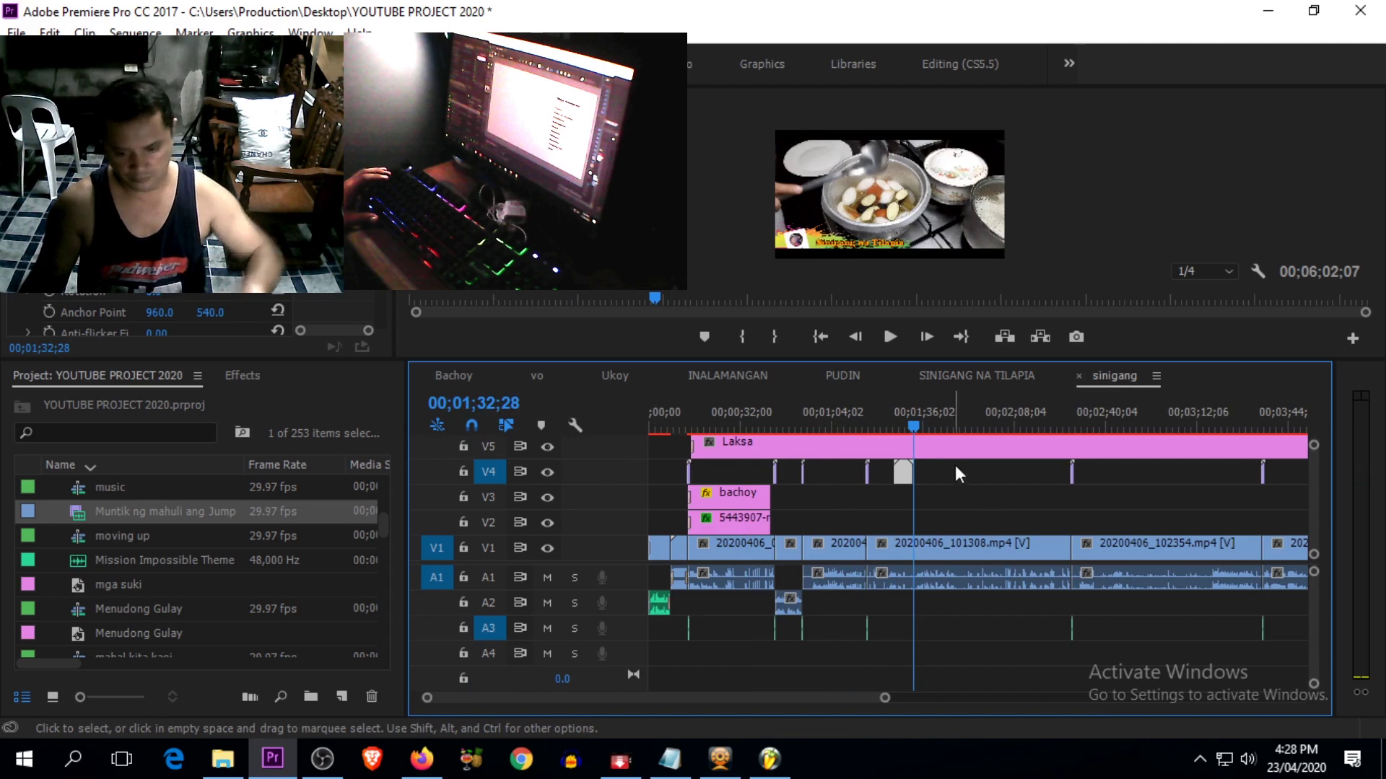
Step: Move the pasted V4 overlay clip in sinigang earlier so that it starts at 00;01;04;15
{"action": "key", "text": "="}
{"action": "left_click_drag", "start_coordinate": [796, 431], "coordinate": [829, 427]}
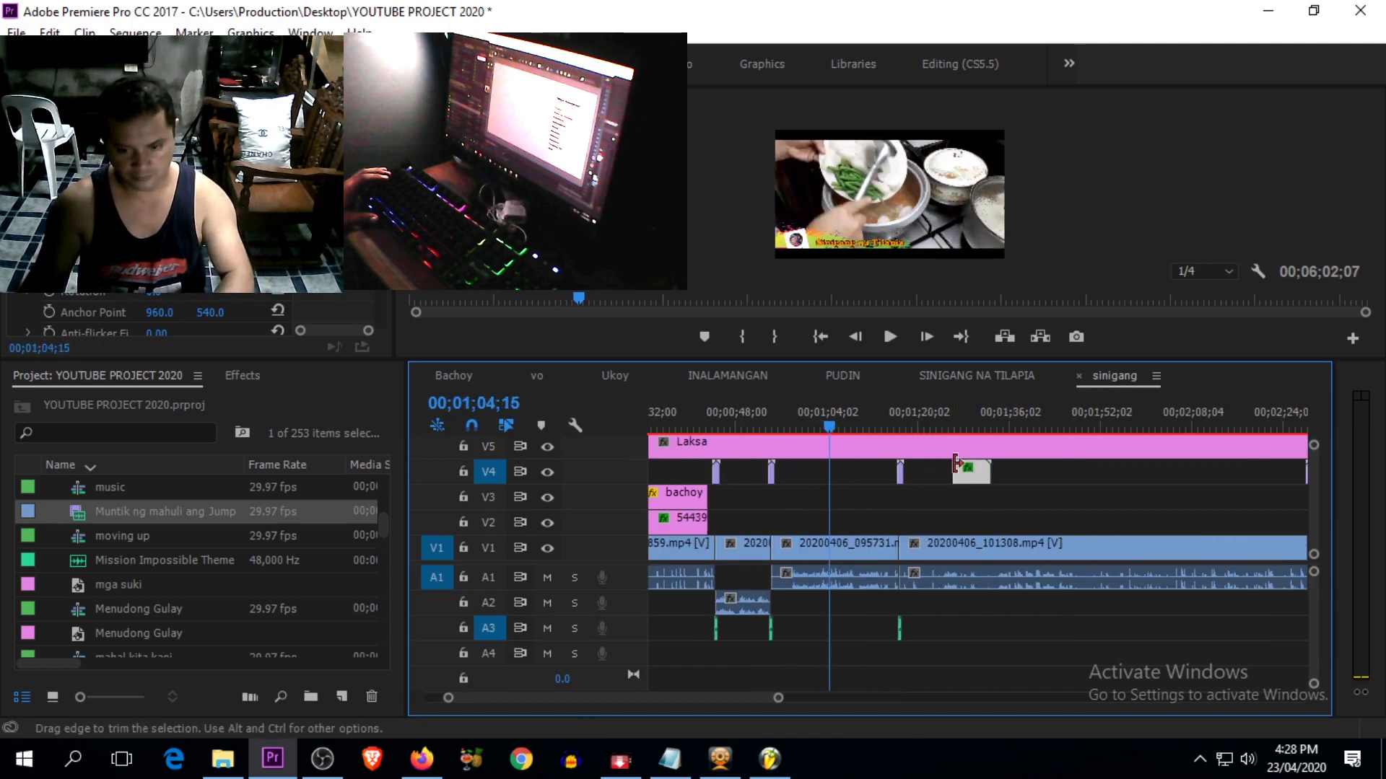
{"action": "left_click_drag", "start_coordinate": [972, 478], "coordinate": [848, 474]}
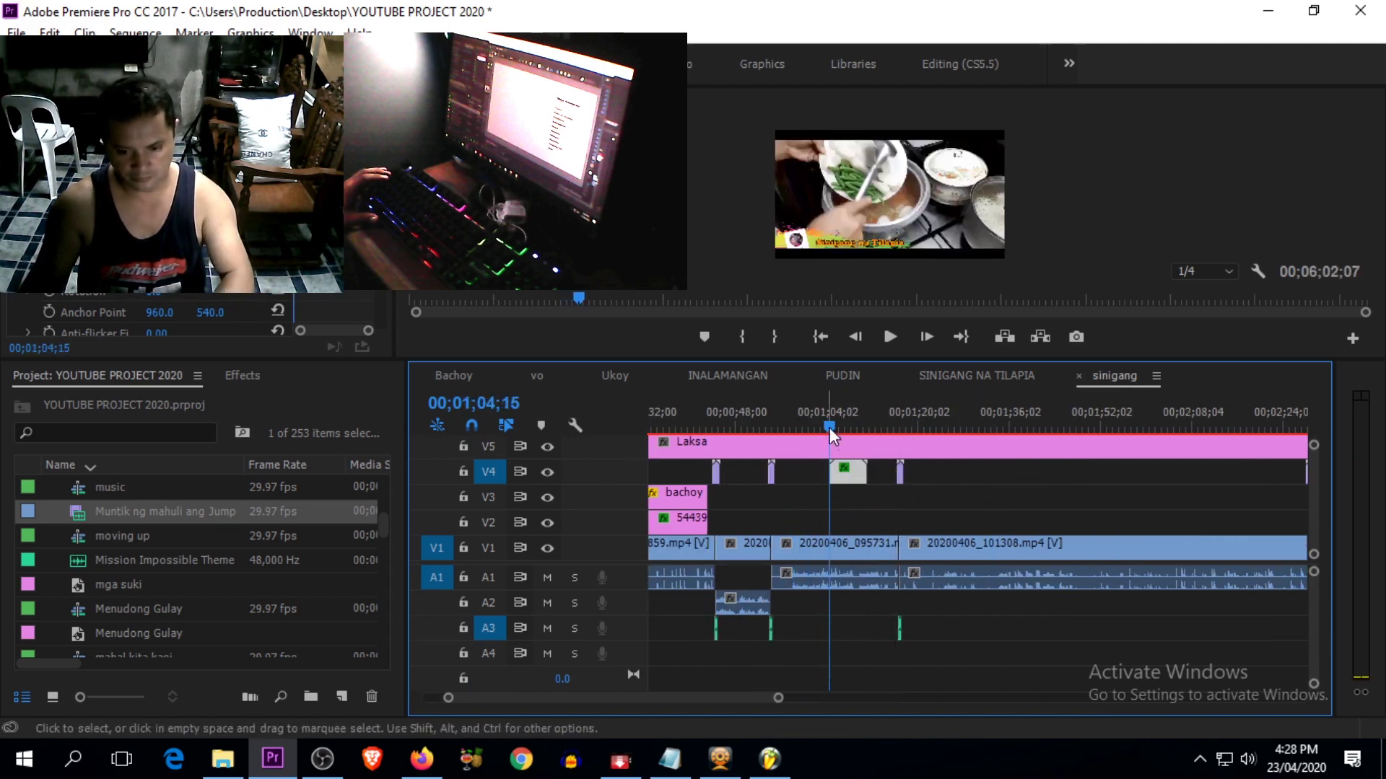
{"action": "left_click", "coordinate": [843, 429]}
Step: Paste three more copies of the overlay clip on V4, at about 00;01;44, 00;02;56 and 00;04;06
{"action": "key", "text": "-"}
{"action": "left_click", "coordinate": [1142, 427]}
{"action": "key", "text": "-"}
{"action": "key", "text": "="}
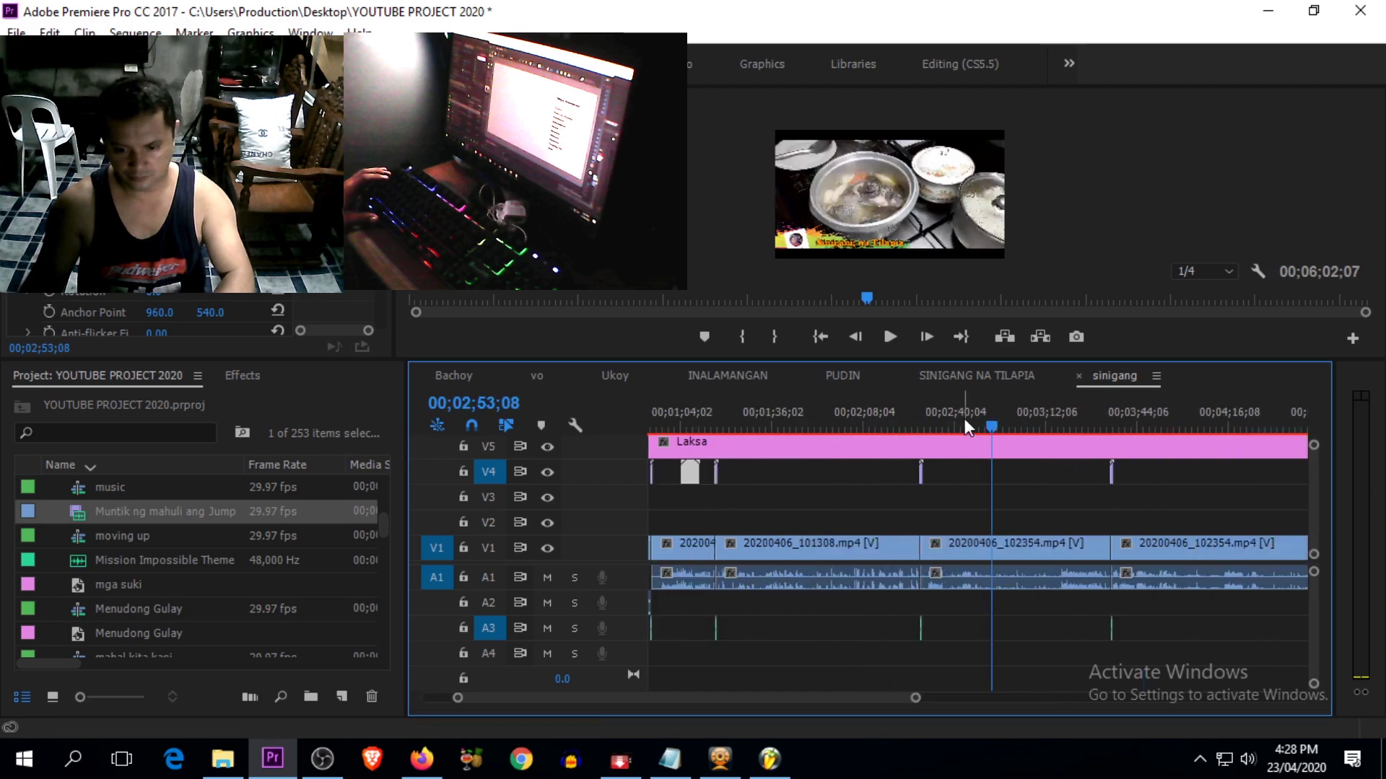
{"action": "left_click_drag", "start_coordinate": [796, 433], "coordinate": [793, 433]}
{"action": "key", "text": "ctrl+v"}
{"action": "left_click_drag", "start_coordinate": [1041, 433], "coordinate": [1205, 441]}
{"action": "key", "text": "ctrl+v"}
{"action": "key", "text": "ctrl+v"}
Step: Extend the bachoy ingredient list and its 5443907-red-png background on V3 and V2 to the end of the Laksa title
{"action": "left_click_drag", "start_coordinate": [1040, 415], "coordinate": [839, 426]}
{"action": "left_click", "coordinate": [1014, 420]}
{"action": "key", "text": "minus"}
{"action": "key", "text": "minus"}
{"action": "key", "text": "equal"}
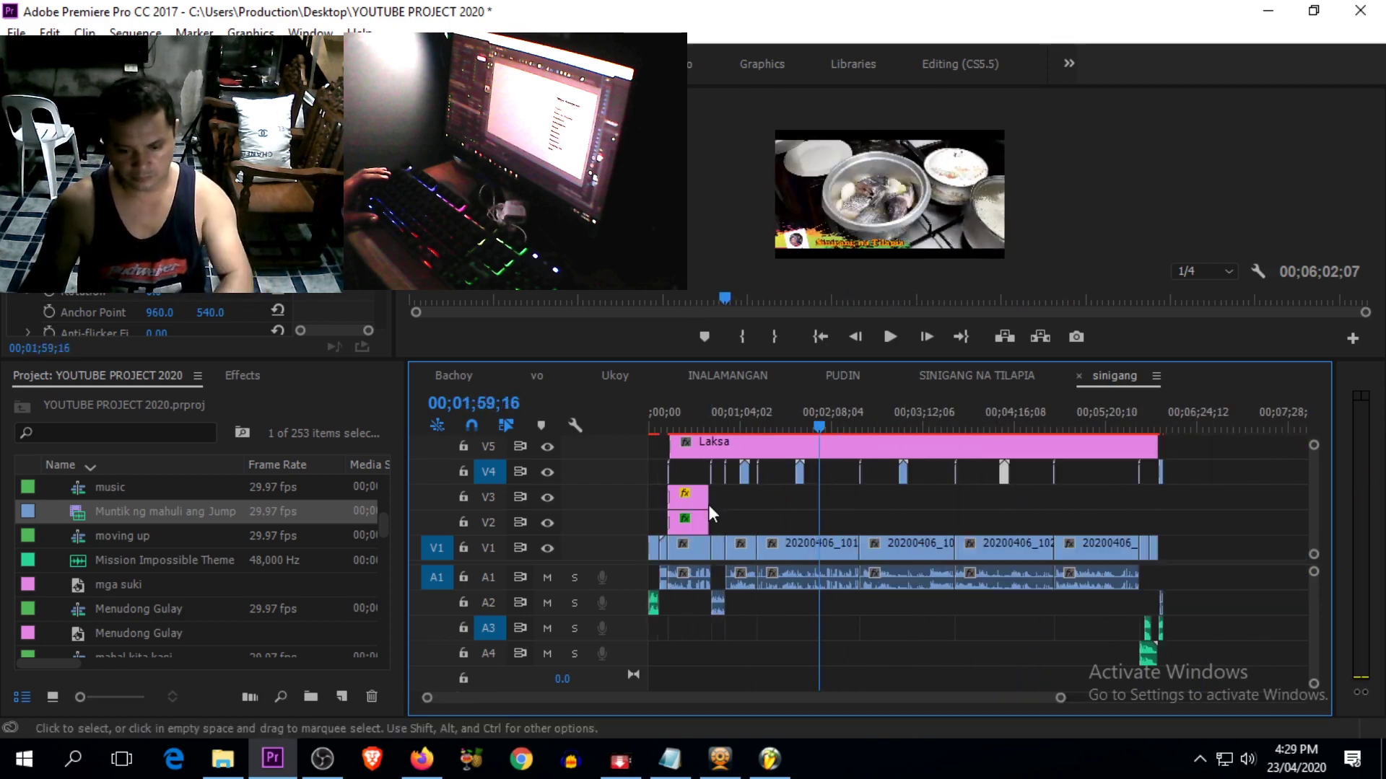
{"action": "left_click_drag", "start_coordinate": [708, 505], "coordinate": [1149, 509]}
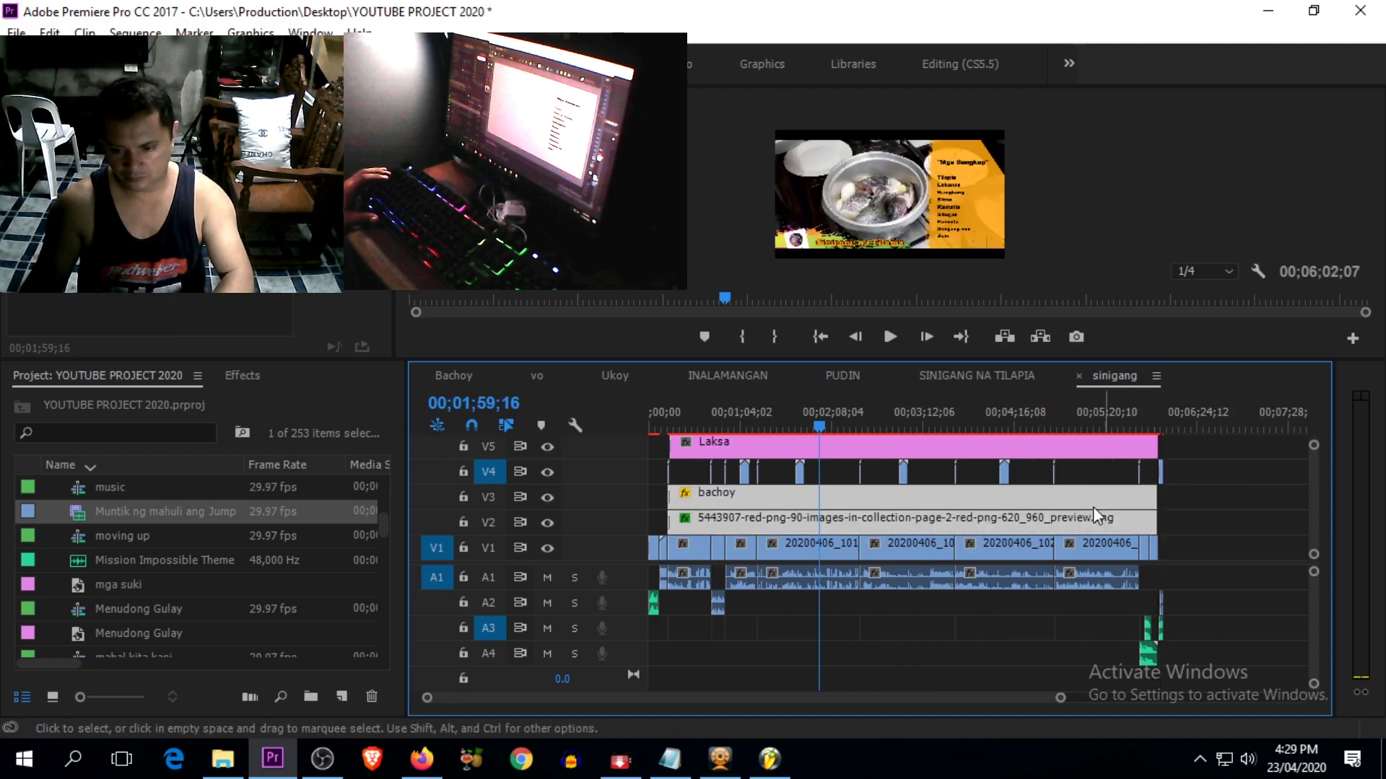
{"action": "key", "text": "equal"}
{"action": "left_click_drag", "start_coordinate": [1030, 427], "coordinate": [1162, 453]}
{"action": "key", "text": "minus"}
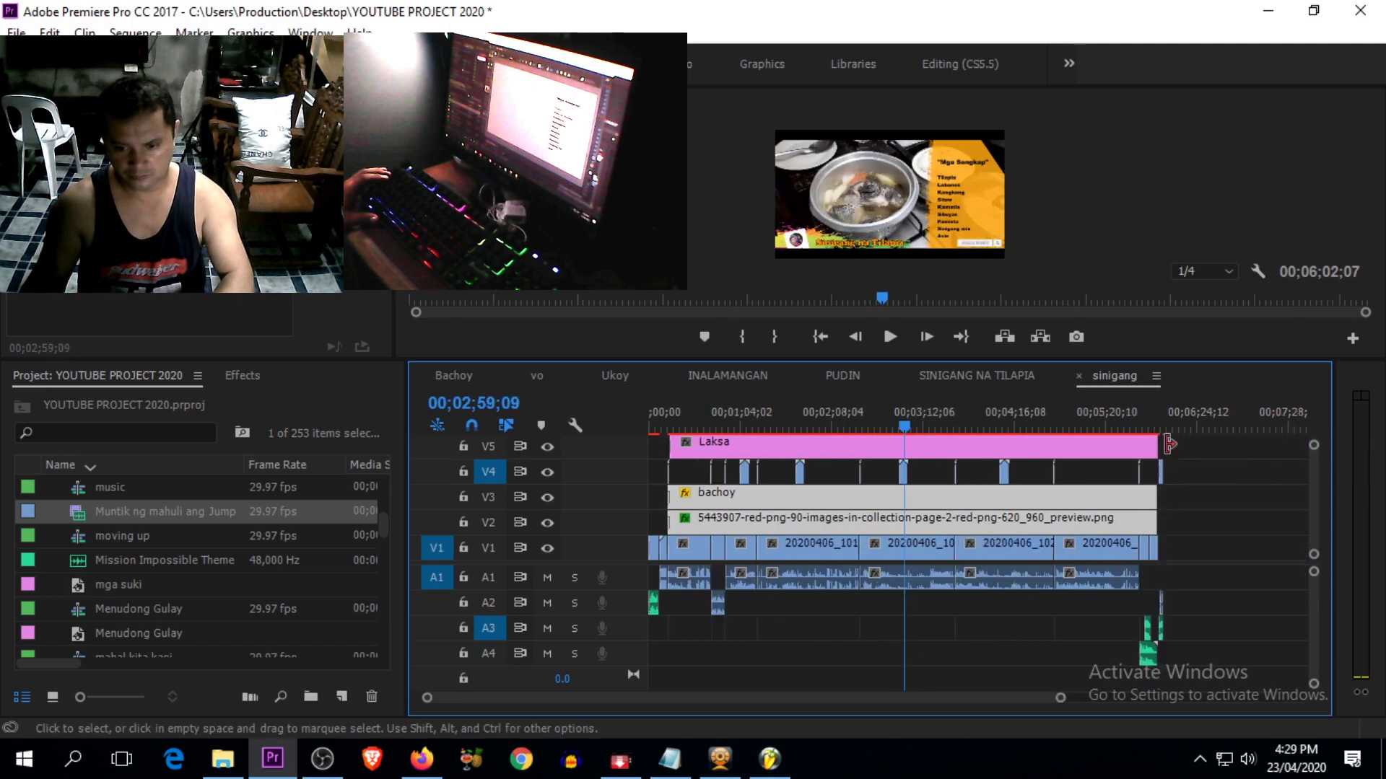
Step: Copy the V4 overlay clip near 00;04;06, paste it at 00;05;13;05 and check it in playback
{"action": "left_click_drag", "start_coordinate": [941, 422], "coordinate": [1096, 426]}
{"action": "key", "text": "equal"}
{"action": "left_click", "coordinate": [812, 473]}
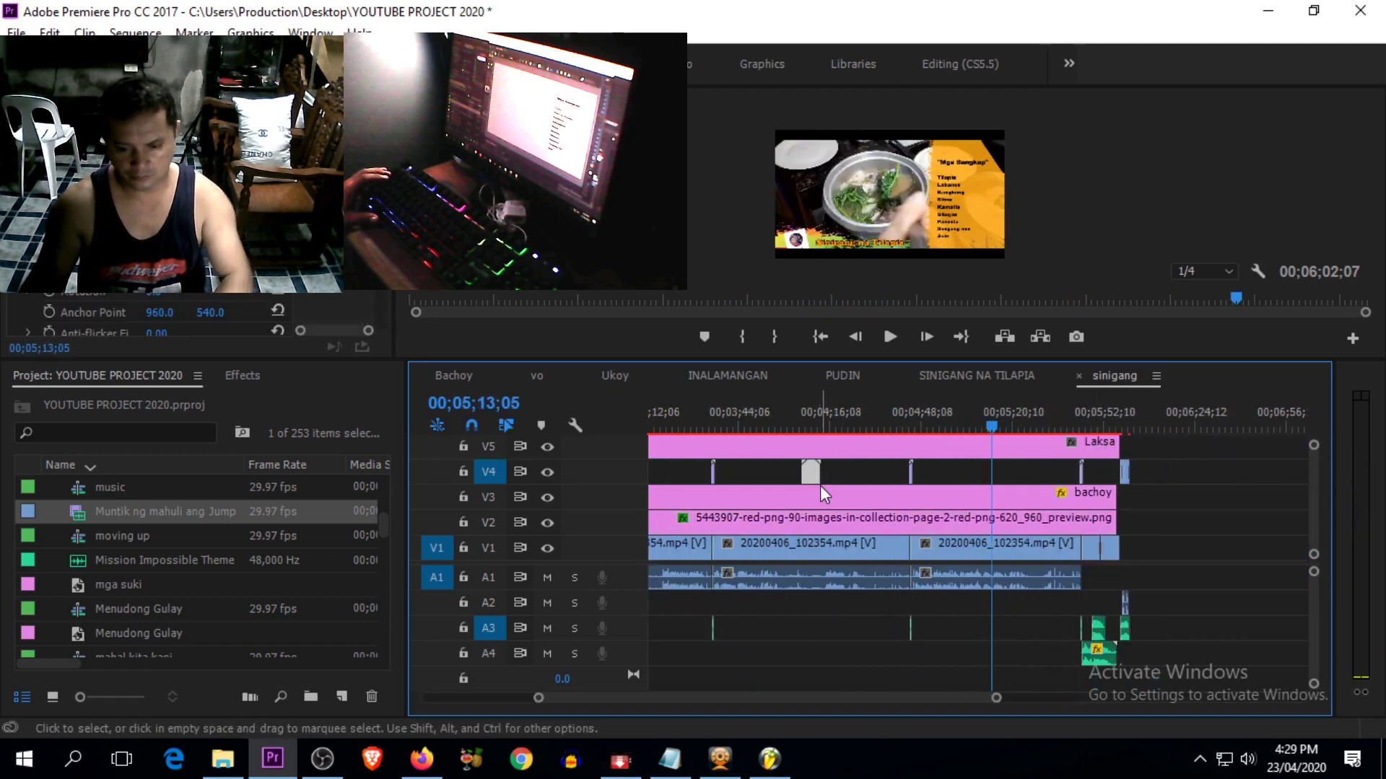
{"action": "key", "text": "ctrl+c"}
{"action": "key", "text": "ctrl+v"}
{"action": "left_click_drag", "start_coordinate": [1016, 423], "coordinate": [984, 420]}
{"action": "key", "text": "space"}
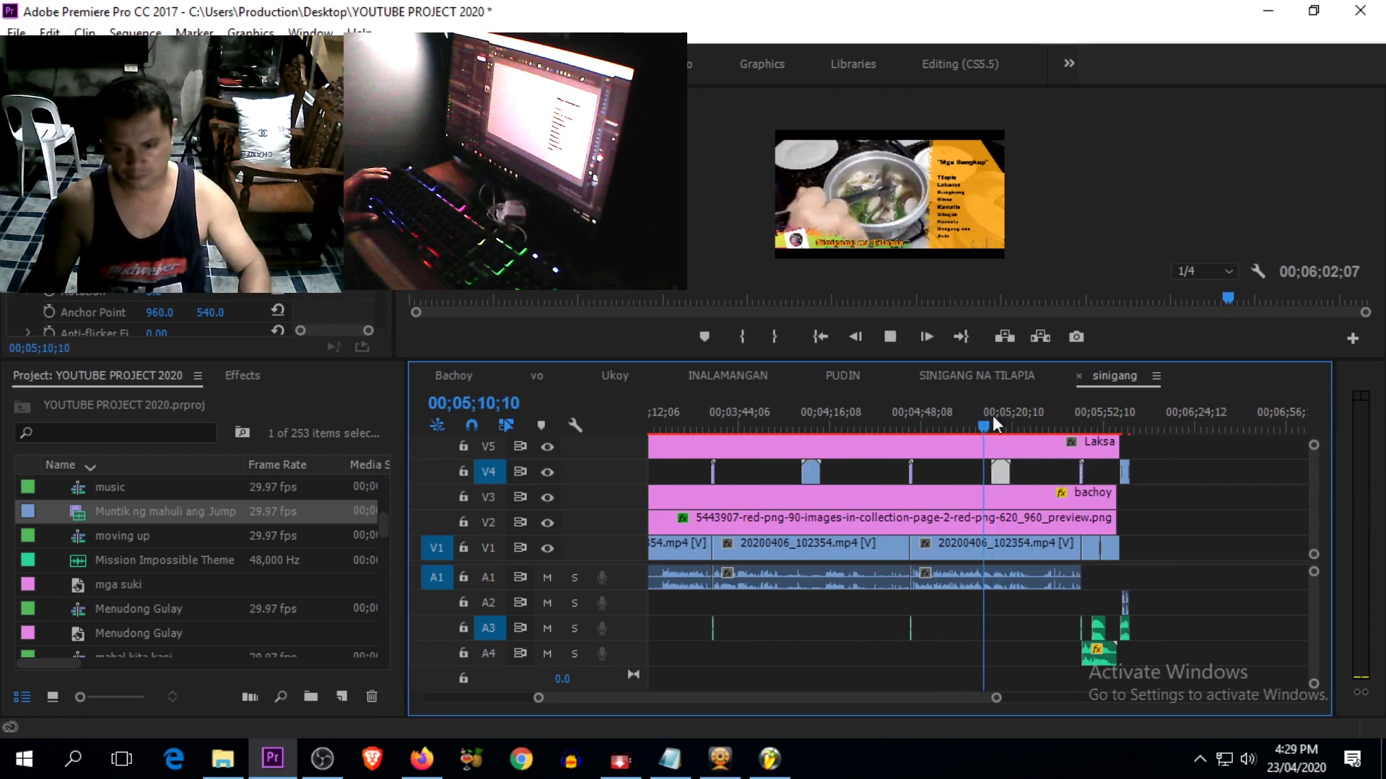
{"action": "key", "text": "minus"}
{"action": "key", "text": "equal"}
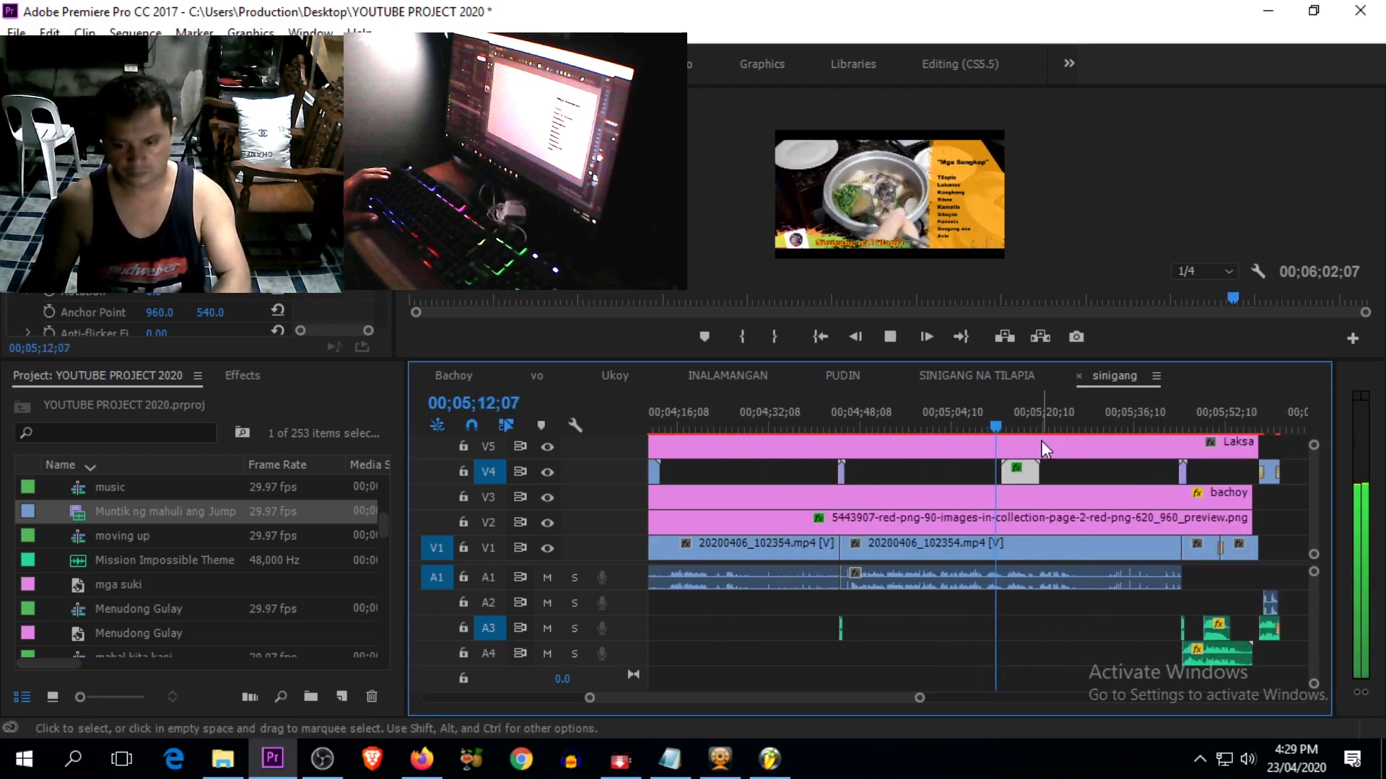
{"action": "key", "text": "equal"}
{"action": "left_click_drag", "start_coordinate": [995, 422], "coordinate": [1139, 484]}
Step: Copy the long first music clip on A3 of SINIGANG NA TILAPIA and return to the sinigang sequence
{"action": "left_click", "coordinate": [978, 376]}
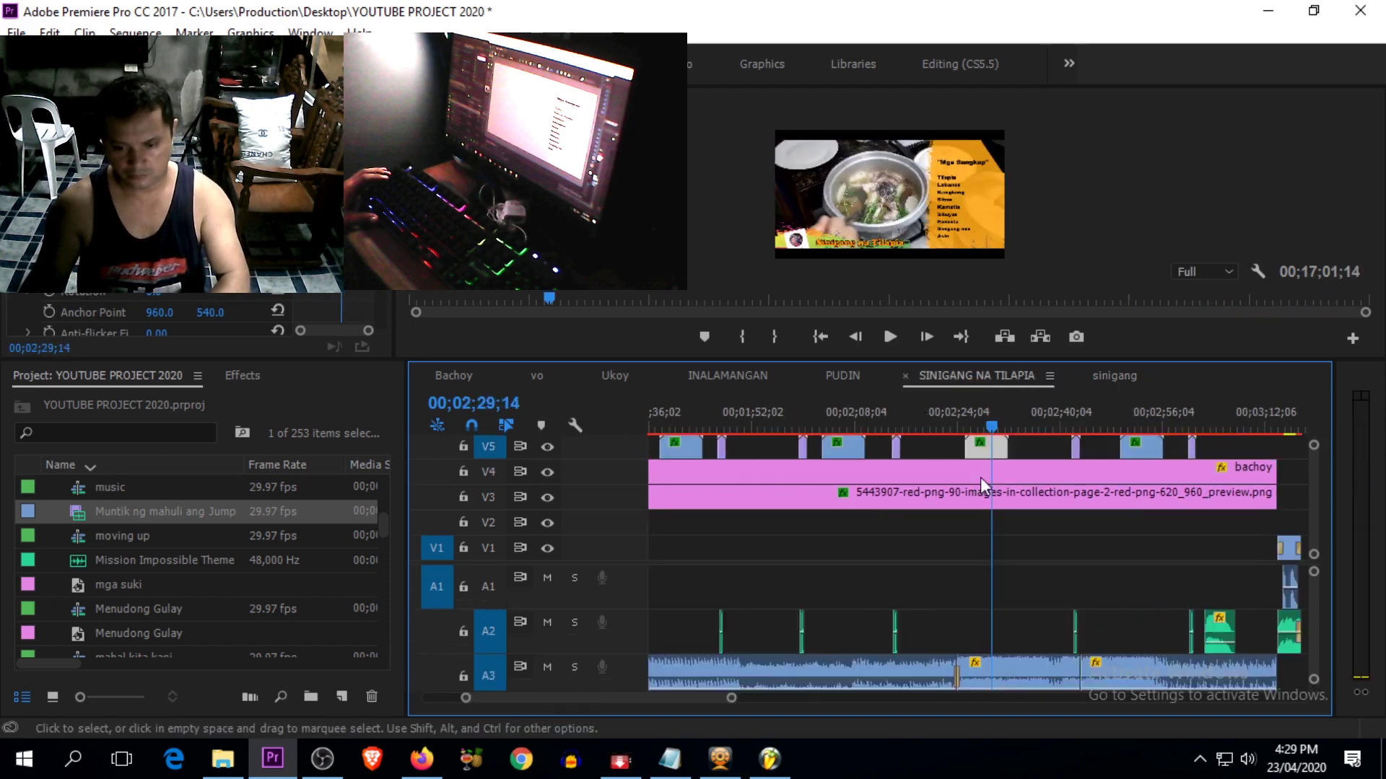
{"action": "left_click", "coordinate": [734, 669]}
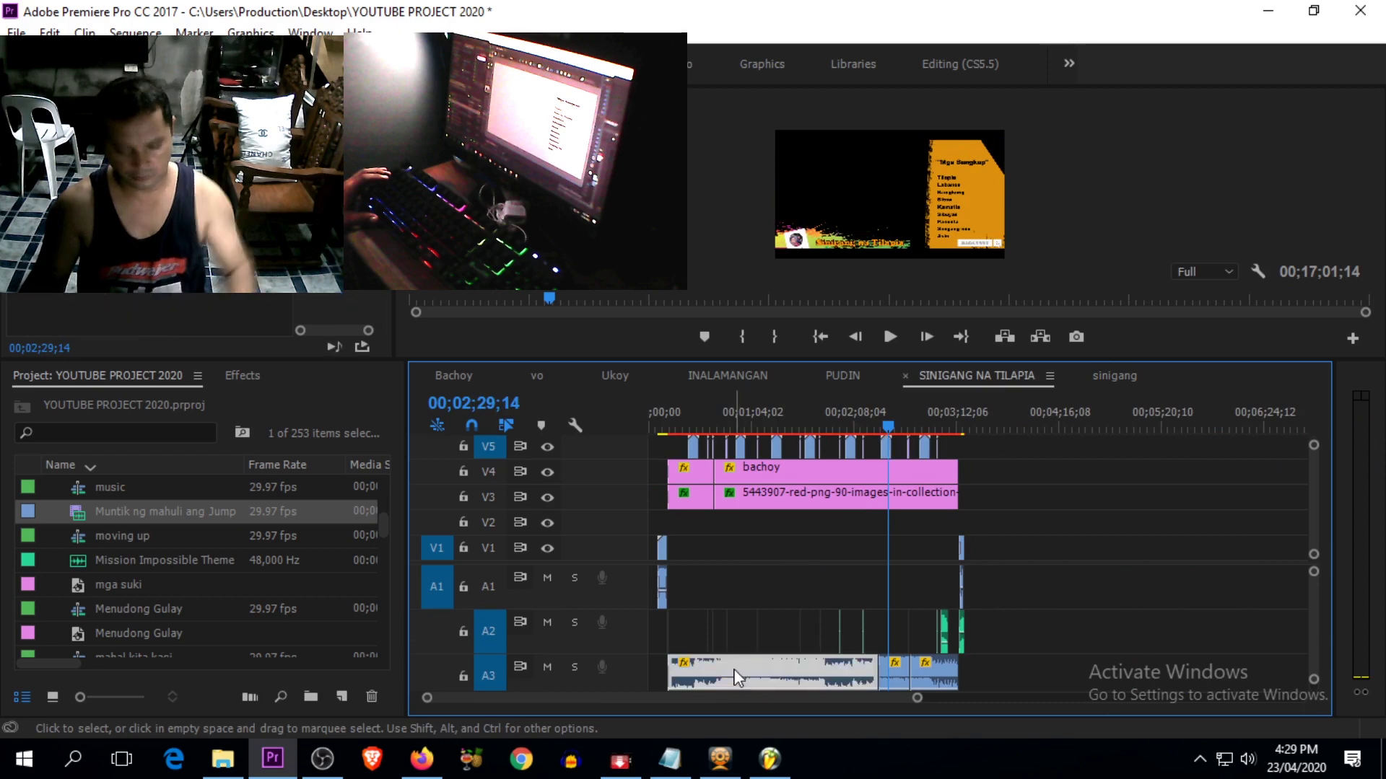
{"action": "left_click", "coordinate": [1114, 376]}
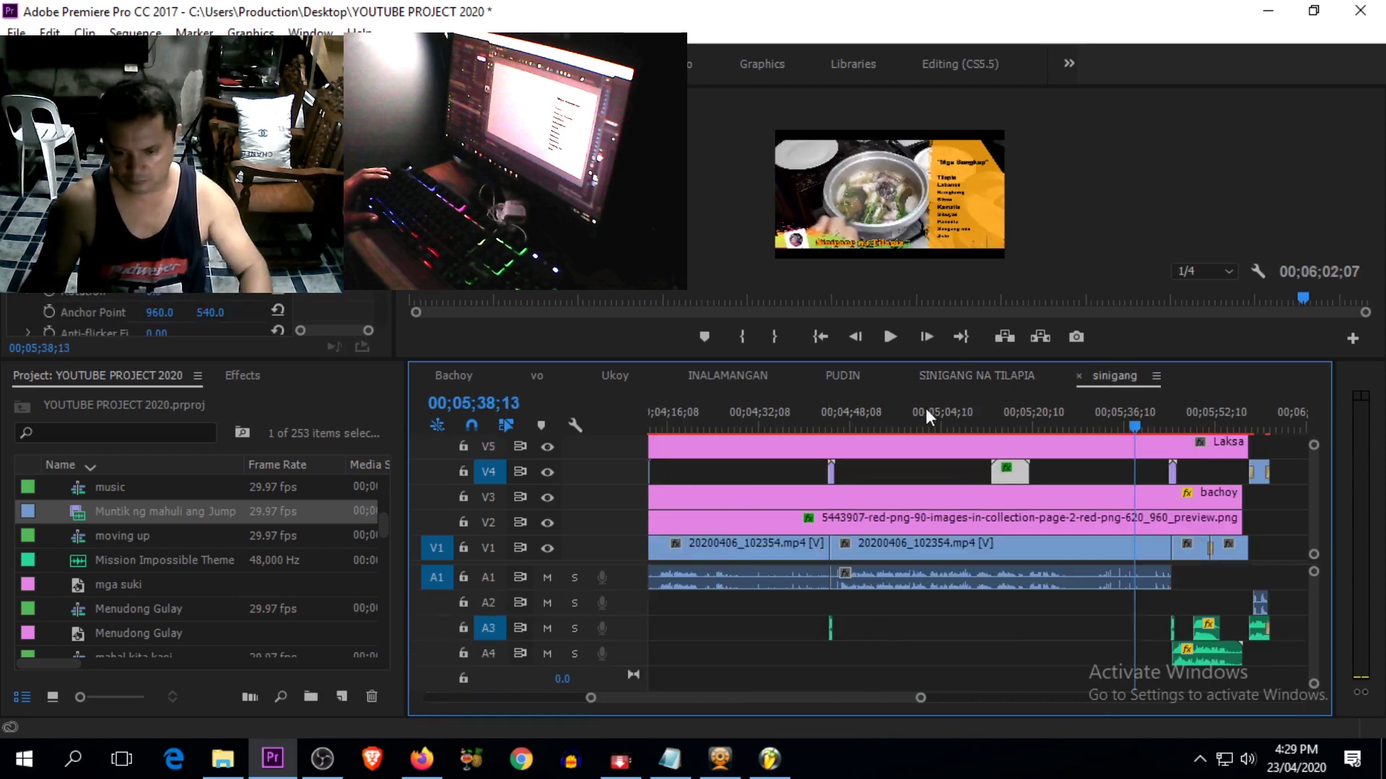
Step: Make A4 the target audio track instead of A3 and paste the music clip there at about 00;01;26
{"action": "left_click_drag", "start_coordinate": [790, 435], "coordinate": [738, 438]}
{"action": "key", "text": "space"}
{"action": "key", "text": "minus"}
{"action": "key", "text": "minus"}
{"action": "key", "text": "minus"}
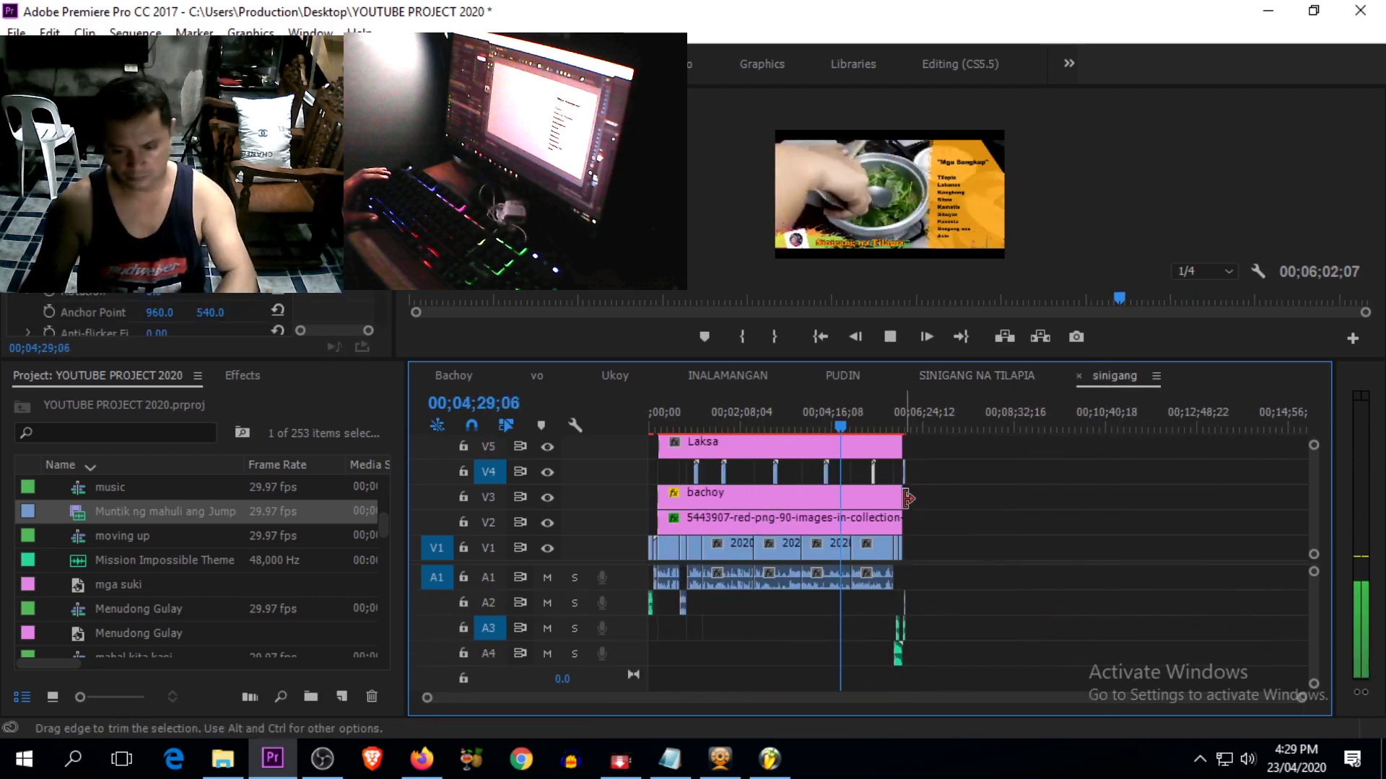
{"action": "key", "text": "equal"}
{"action": "left_click", "coordinate": [726, 426]}
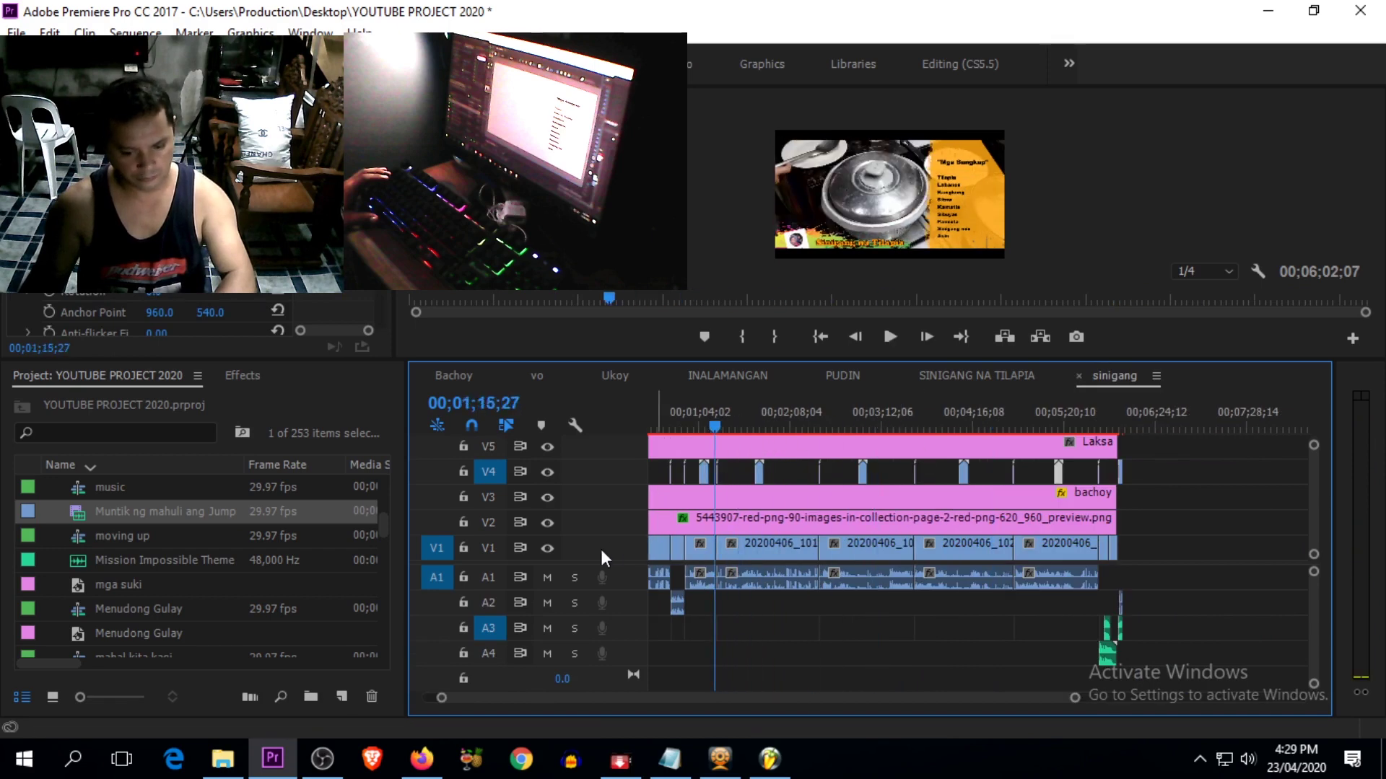
{"action": "left_click", "coordinate": [487, 653]}
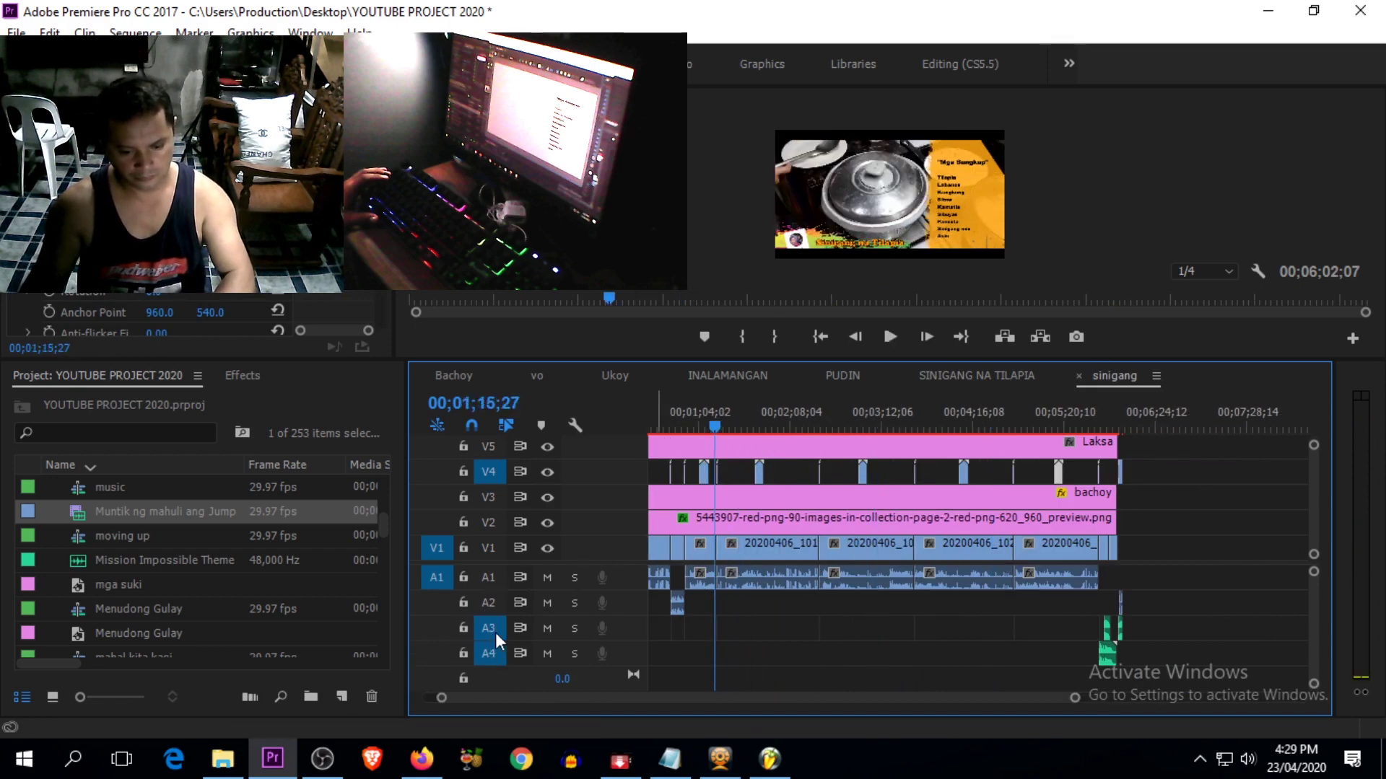
{"action": "left_click_drag", "start_coordinate": [675, 432], "coordinate": [733, 440]}
{"action": "key", "text": "ctrl+v"}
{"action": "left_click", "coordinate": [750, 429]}
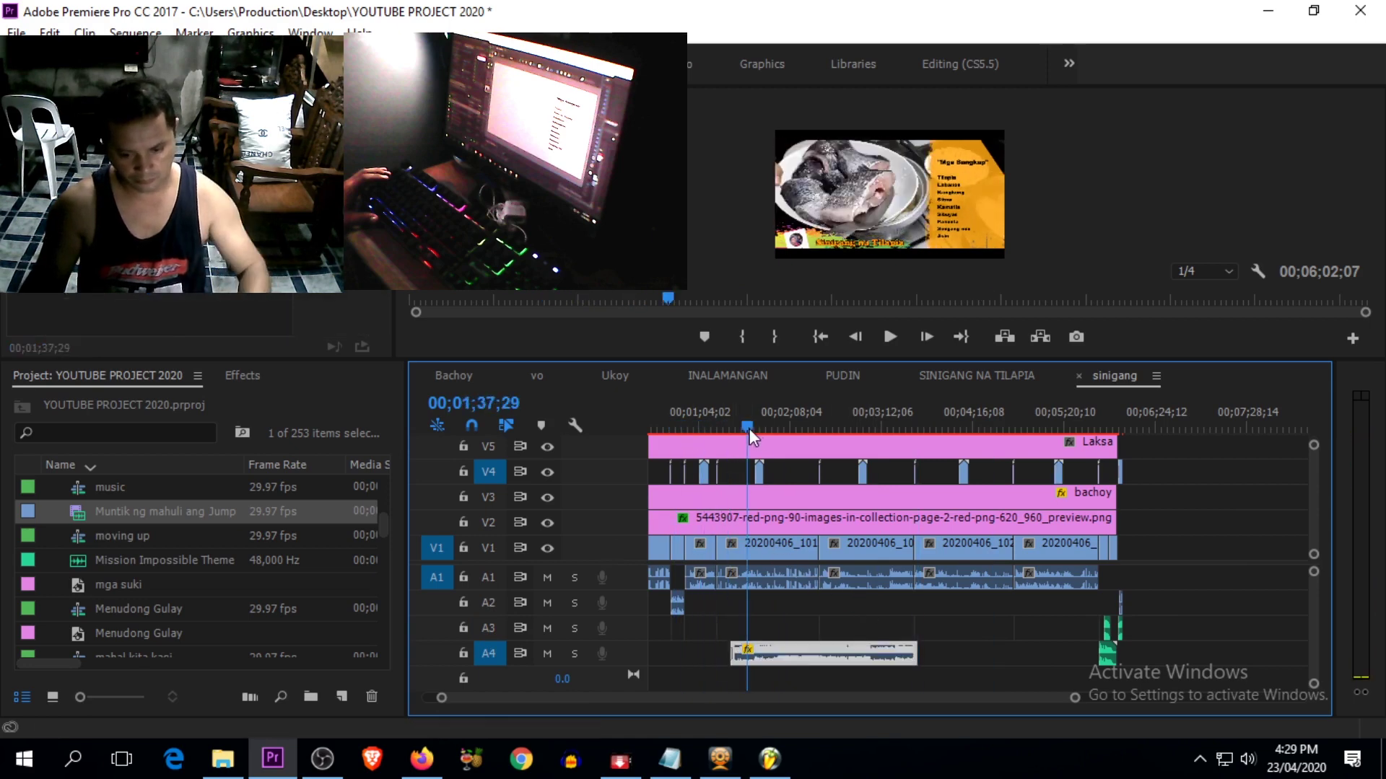
Step: Move the music clip on A4 back towards the beginning of the video, to about 00;00;14;20
{"action": "key", "text": "space"}
{"action": "key", "text": "="}
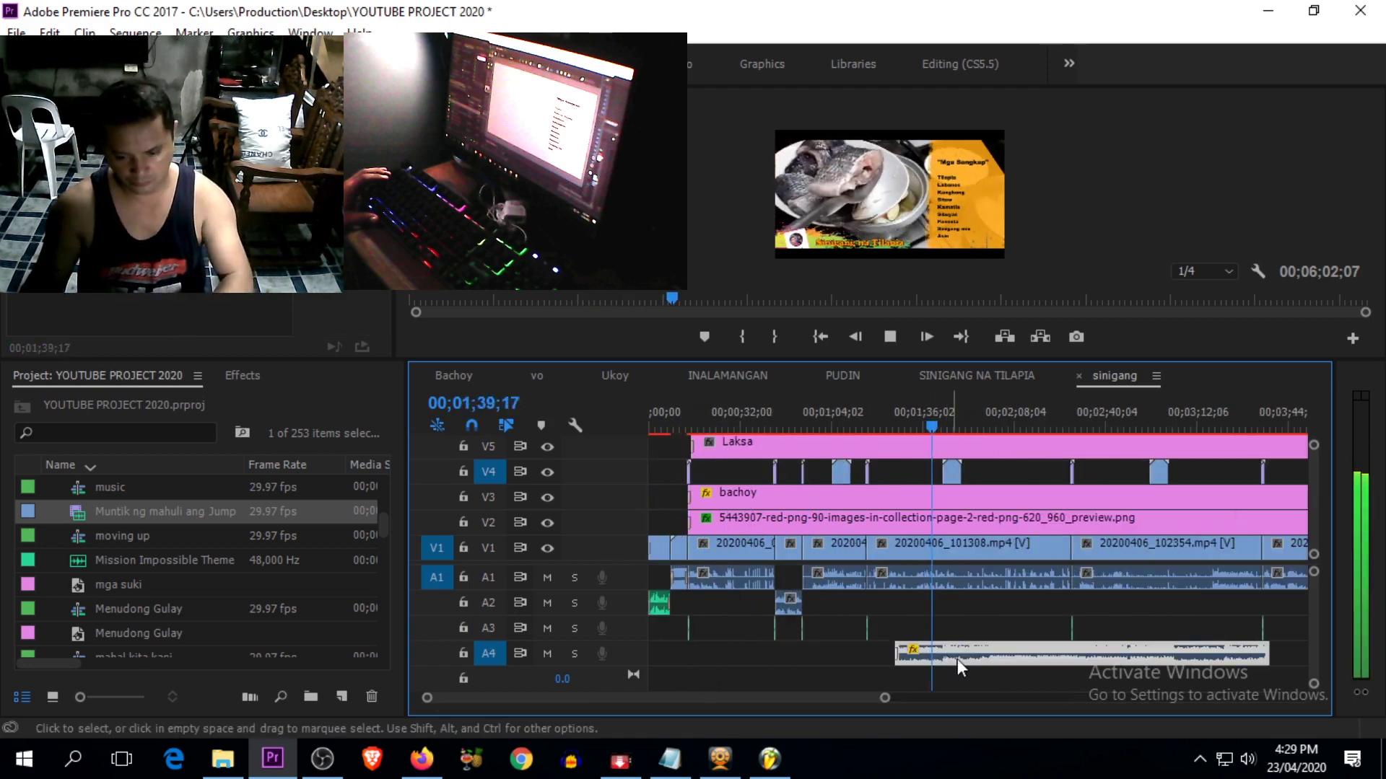
{"action": "left_click_drag", "start_coordinate": [957, 657], "coordinate": [776, 657]}
{"action": "left_click", "coordinate": [741, 429]}
{"action": "key", "text": "Up"}
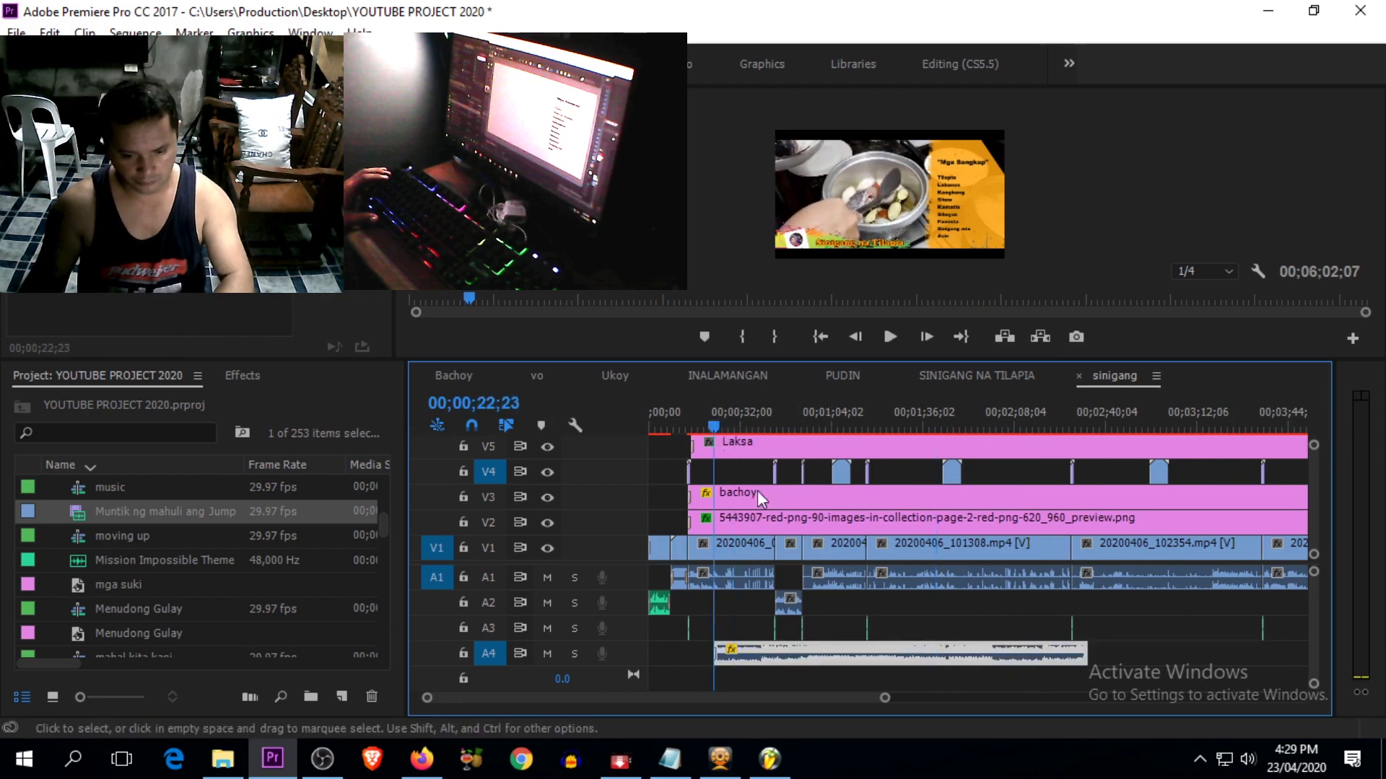
{"action": "key", "text": "="}
{"action": "key", "text": "="}
{"action": "left_click_drag", "start_coordinate": [936, 658], "coordinate": [843, 658]}
{"action": "left_click", "coordinate": [827, 411]}
Step: Align the start of the A4 music clip with the start of 20200406_094859.mp4 on V1
{"action": "key", "text": "="}
{"action": "key", "text": "="}
{"action": "key", "text": "="}
{"action": "left_click_drag", "start_coordinate": [992, 418], "coordinate": [871, 437]}
{"action": "key", "text": "space"}
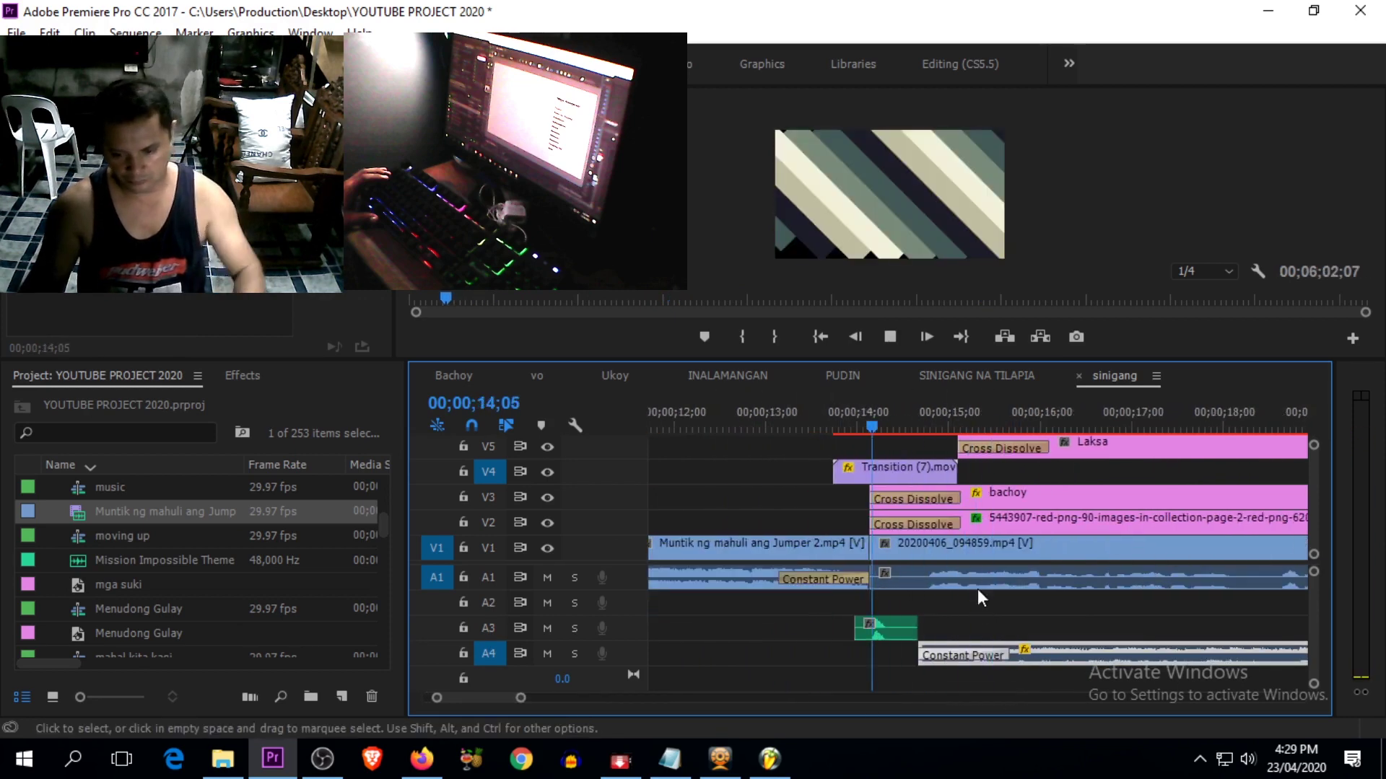
{"action": "key", "text": "space"}
{"action": "left_click_drag", "start_coordinate": [969, 652], "coordinate": [911, 658]}
{"action": "left_click", "coordinate": [979, 628]}
{"action": "left_click_drag", "start_coordinate": [1049, 659], "coordinate": [1010, 661]}
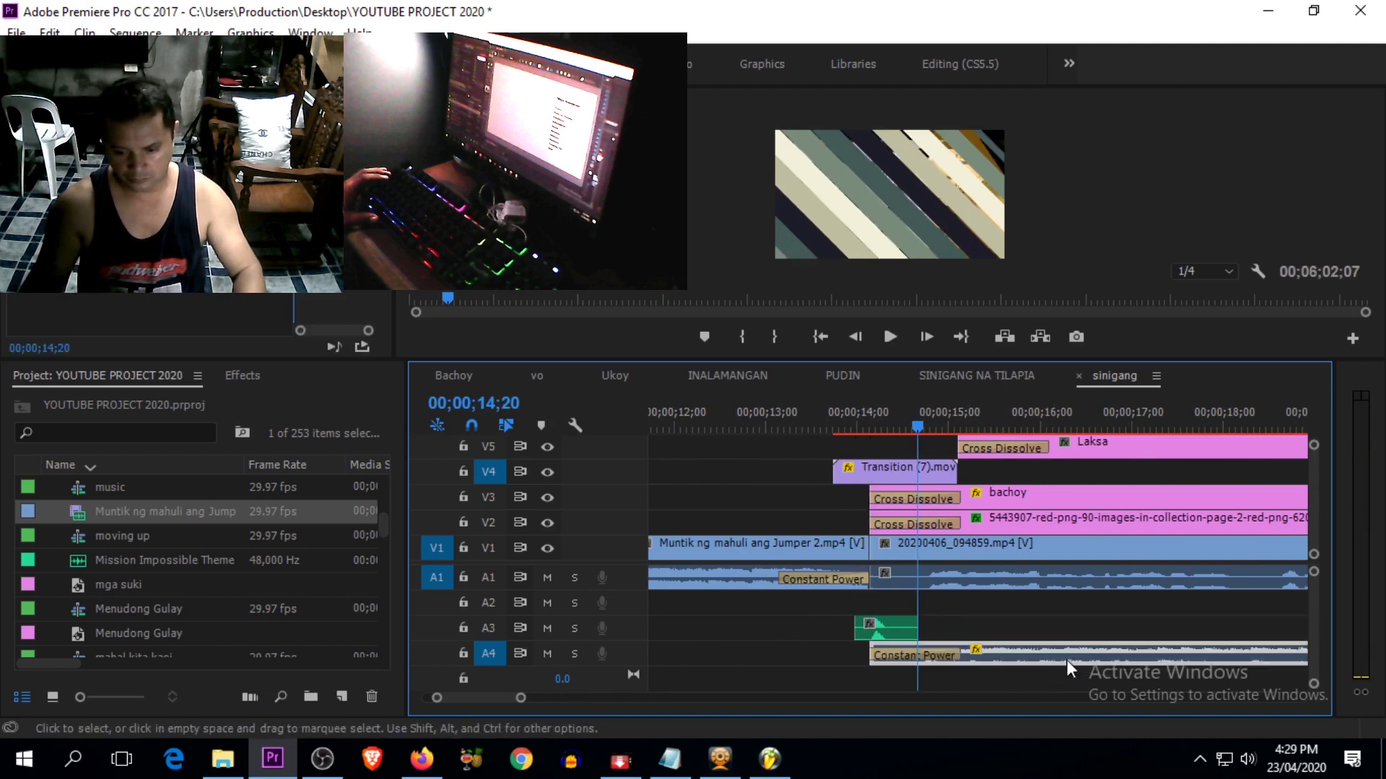
Step: Extend the end of the A4 music clip to the V1 cut at about 00;03;36
{"action": "key", "text": "space"}
{"action": "key", "text": "backslash"}
{"action": "key", "text": "minus"}
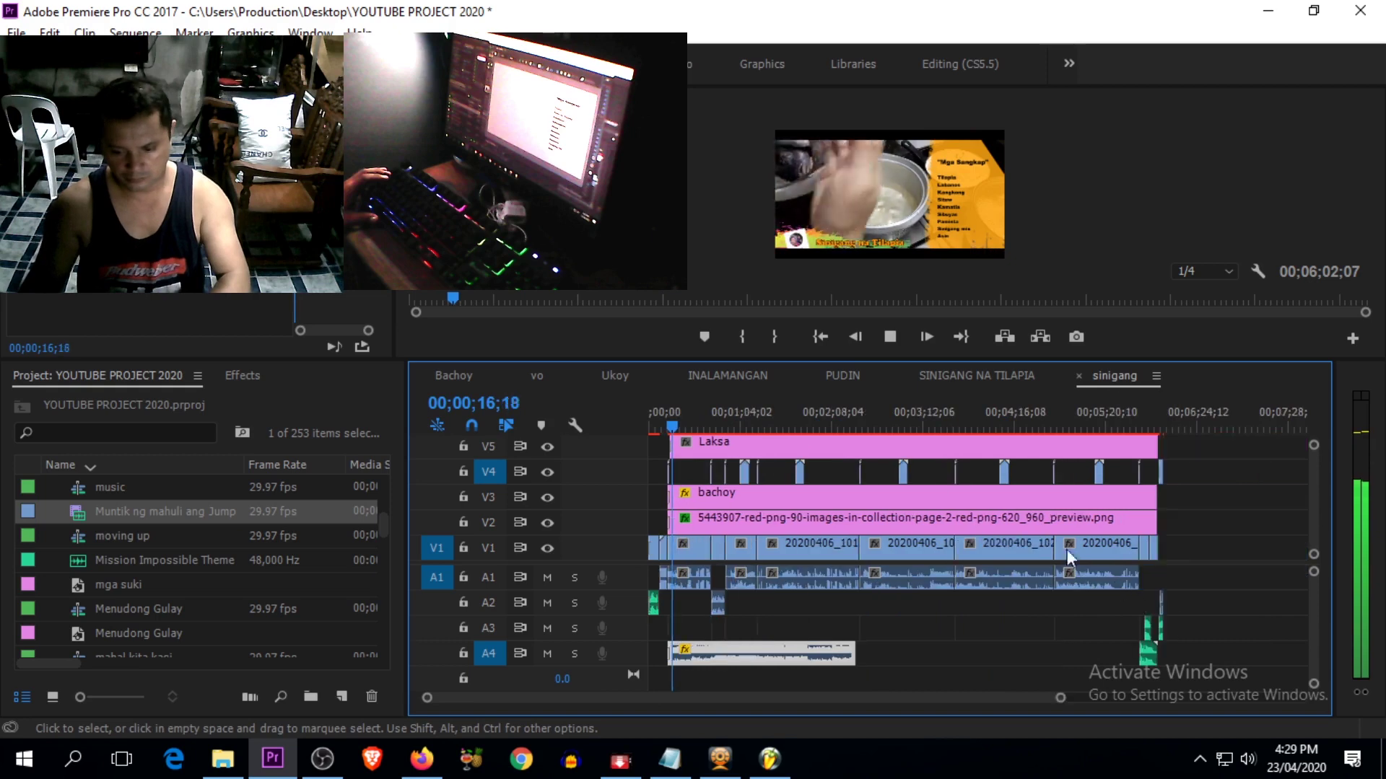
{"action": "left_click", "coordinate": [849, 425]}
{"action": "key", "text": "equal"}
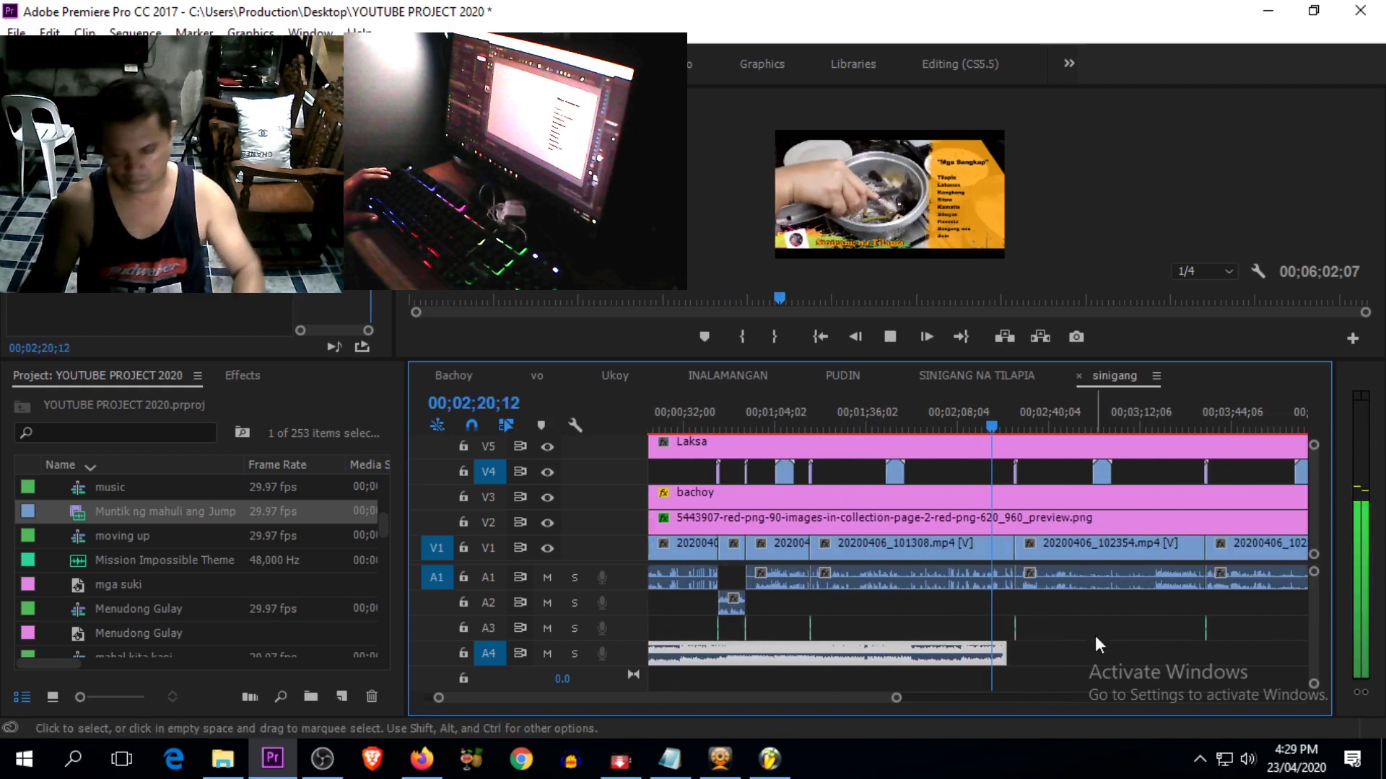
{"action": "key", "text": "minus"}
{"action": "key", "text": "equal"}
{"action": "left_click_drag", "start_coordinate": [998, 656], "coordinate": [1198, 653]}
Step: Play the sinigang sequence from 00;03;00;29 to check the extended music
{"action": "left_click_drag", "start_coordinate": [1001, 431], "coordinate": [1098, 433]}
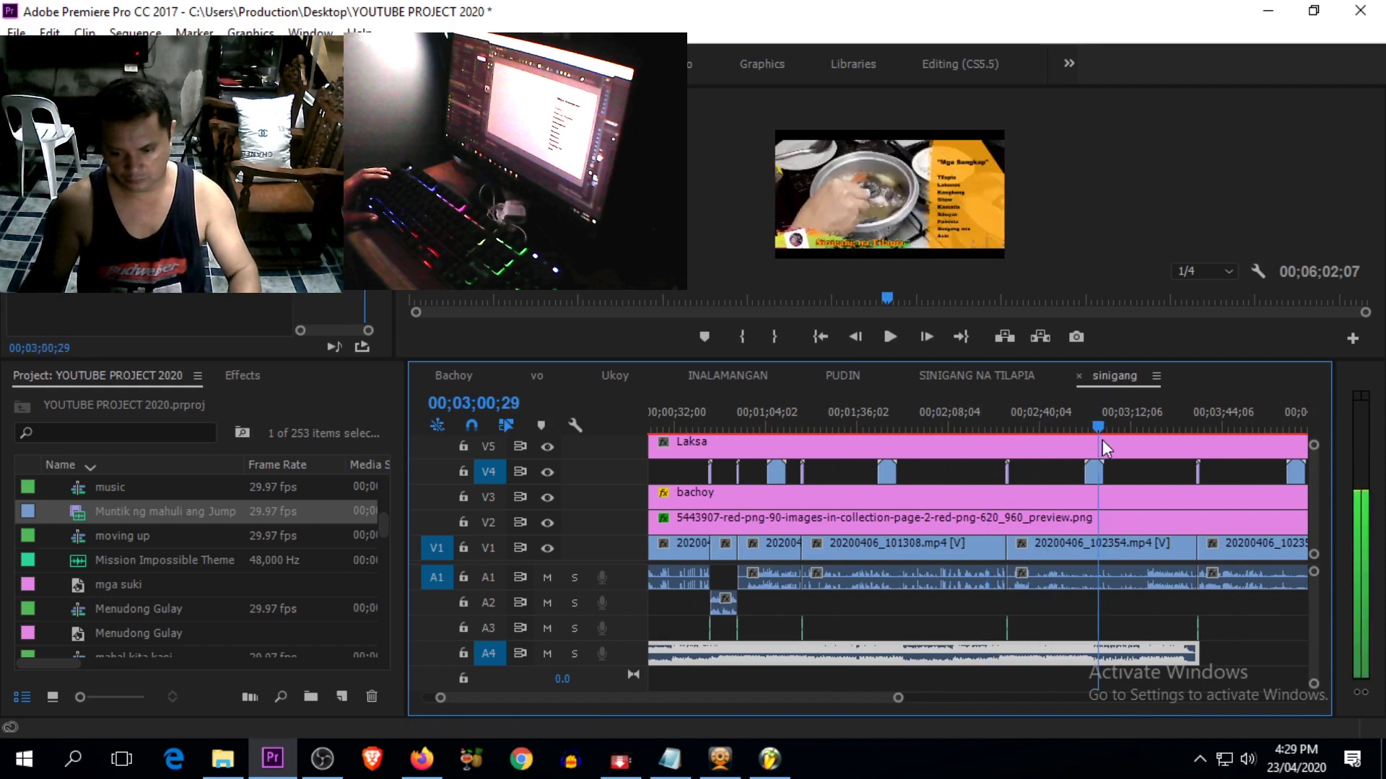
{"action": "key", "text": "minus"}
{"action": "key", "text": "space"}
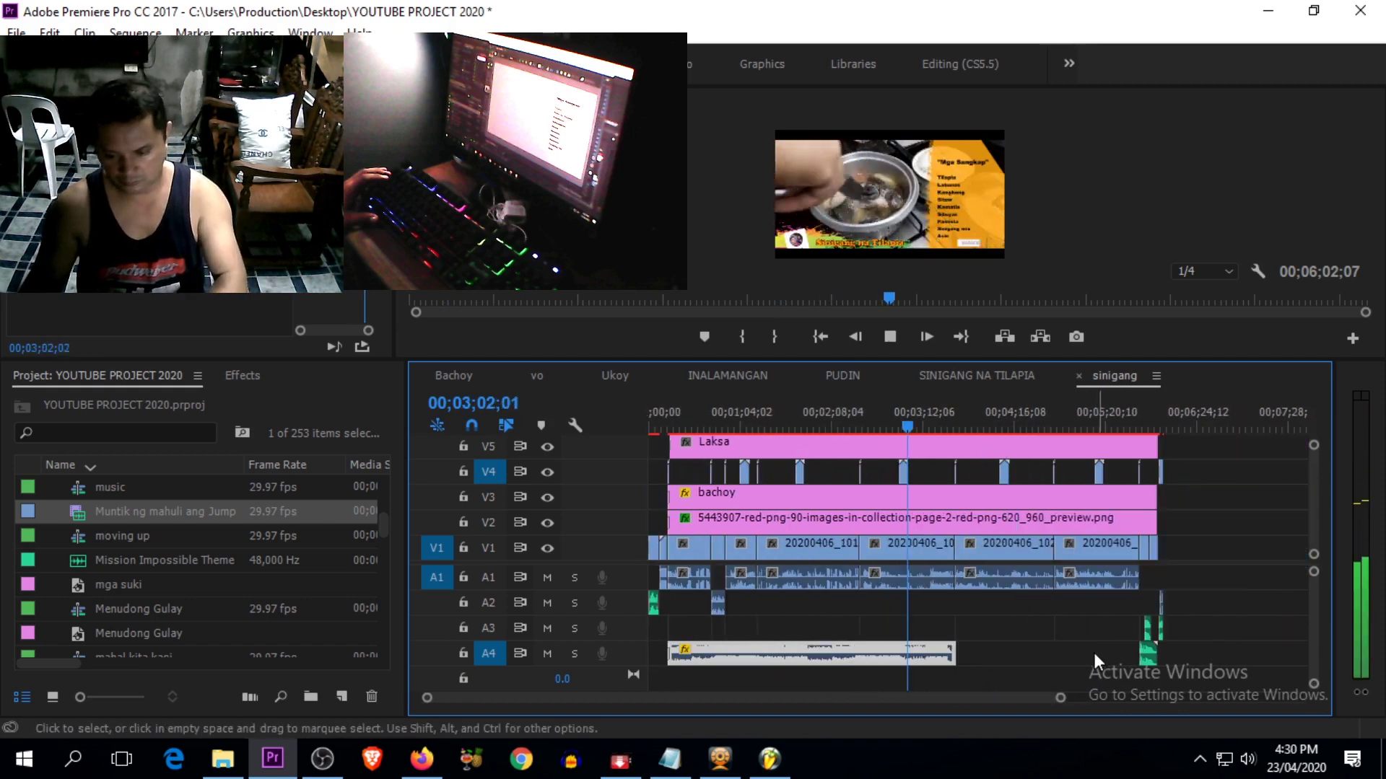
{"action": "key", "text": "equal"}
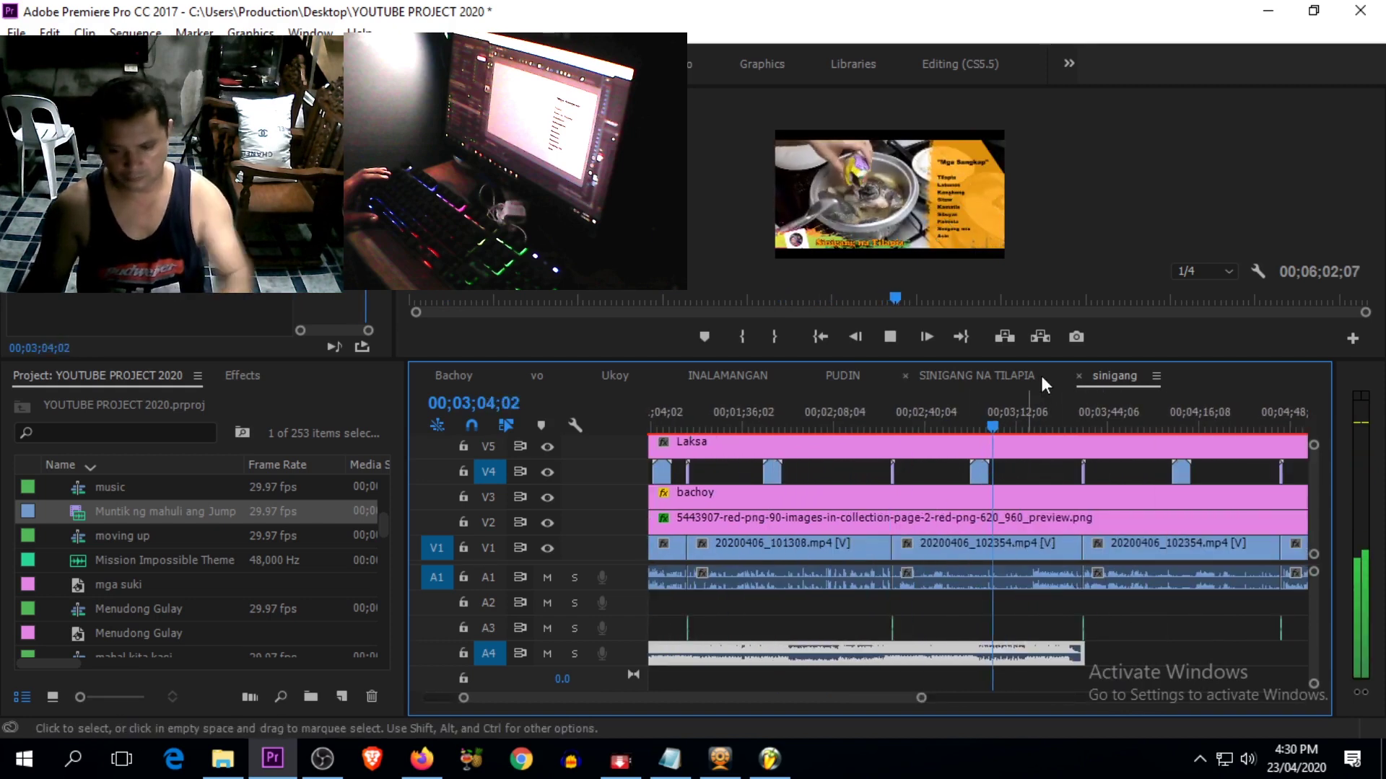
{"action": "key", "text": "space"}
Step: Revisit the music on A3 of SINIGANG NA TILAPIA and paste a second music clip on A4 beyond the end of sinigang
{"action": "left_click", "coordinate": [974, 373]}
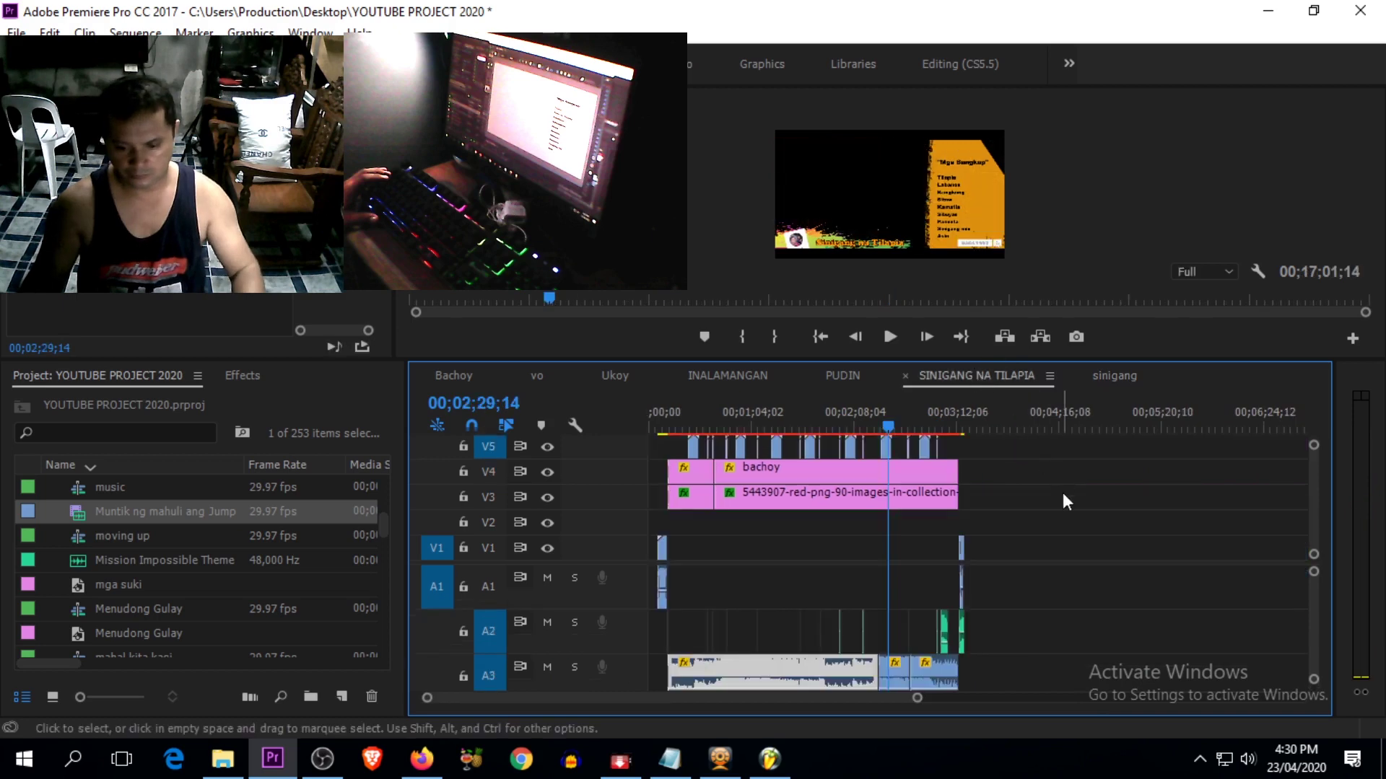
{"action": "left_click", "coordinate": [993, 683]}
{"action": "scroll", "coordinate": [967, 689], "scroll_direction": "down", "scroll_amount": 1}
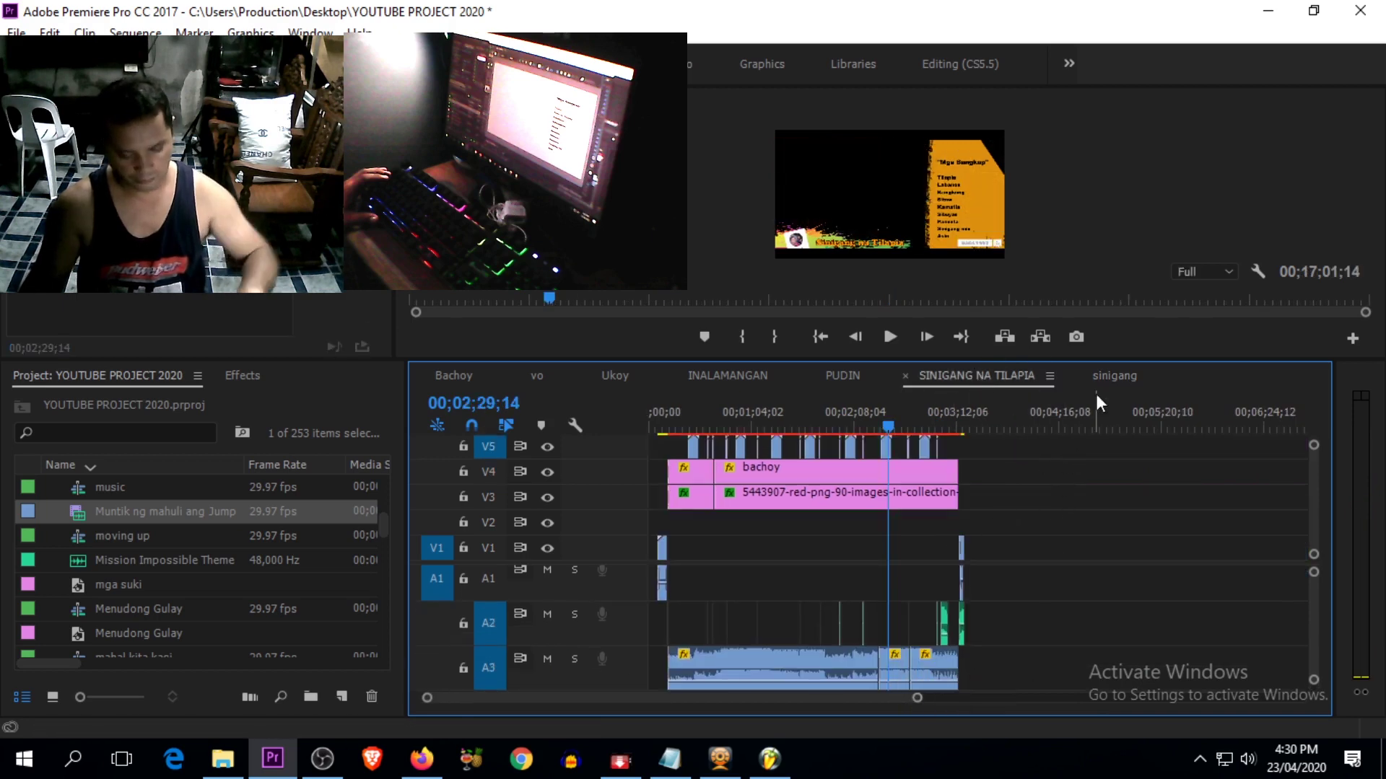
{"action": "left_click", "coordinate": [1111, 375]}
{"action": "left_click_drag", "start_coordinate": [1000, 429], "coordinate": [1184, 476]}
{"action": "key", "text": "space"}
{"action": "key", "text": "minus"}
{"action": "key", "text": "minus"}
{"action": "key", "text": "equal"}
{"action": "key", "text": "minus"}
{"action": "left_click_drag", "start_coordinate": [914, 430], "coordinate": [932, 433]}
{"action": "key", "text": "ctrl+v"}
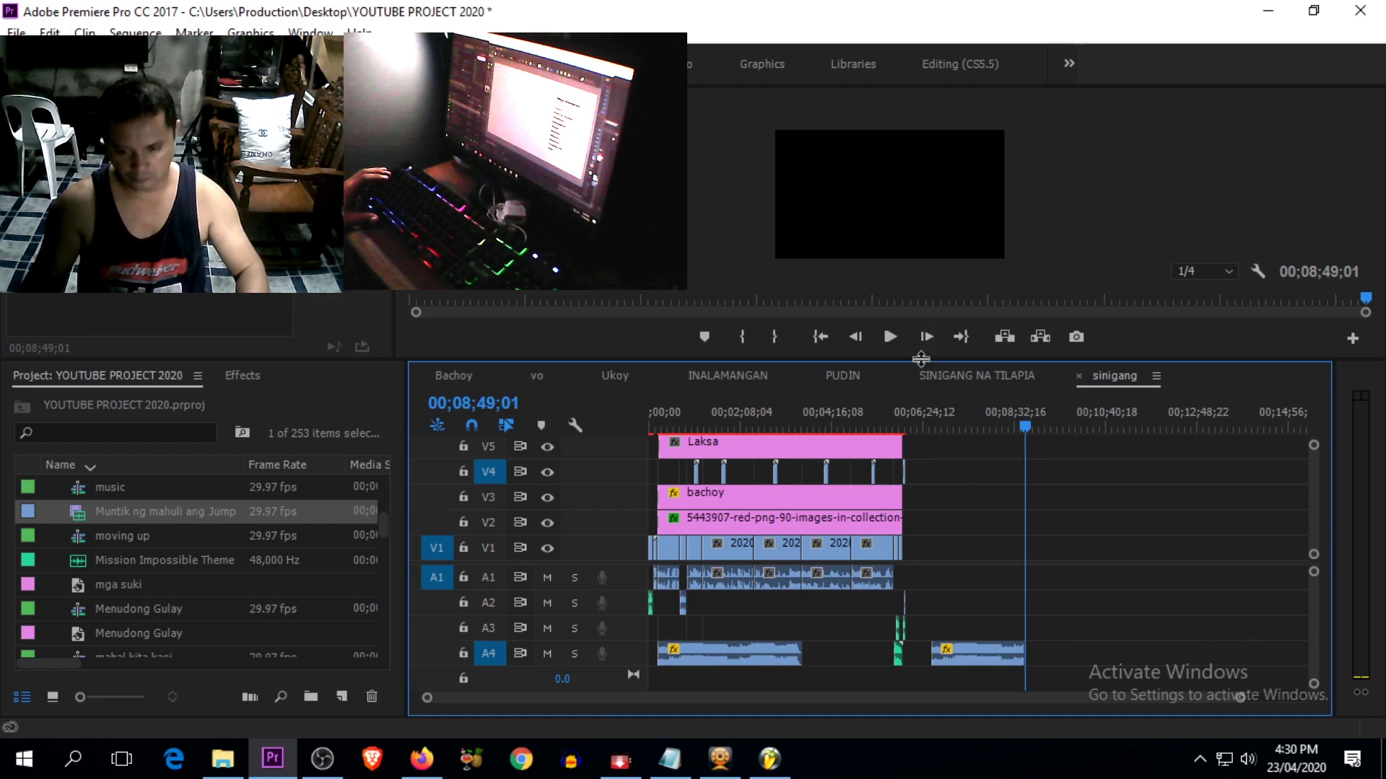
Step: Move the second music clip onto A5, starting where the first one ends, and trim its end to the end of the A1 audio
{"action": "left_click_drag", "start_coordinate": [920, 359], "coordinate": [921, 284]}
{"action": "left_click_drag", "start_coordinate": [976, 626], "coordinate": [891, 646]}
{"action": "left_click", "coordinate": [923, 355]}
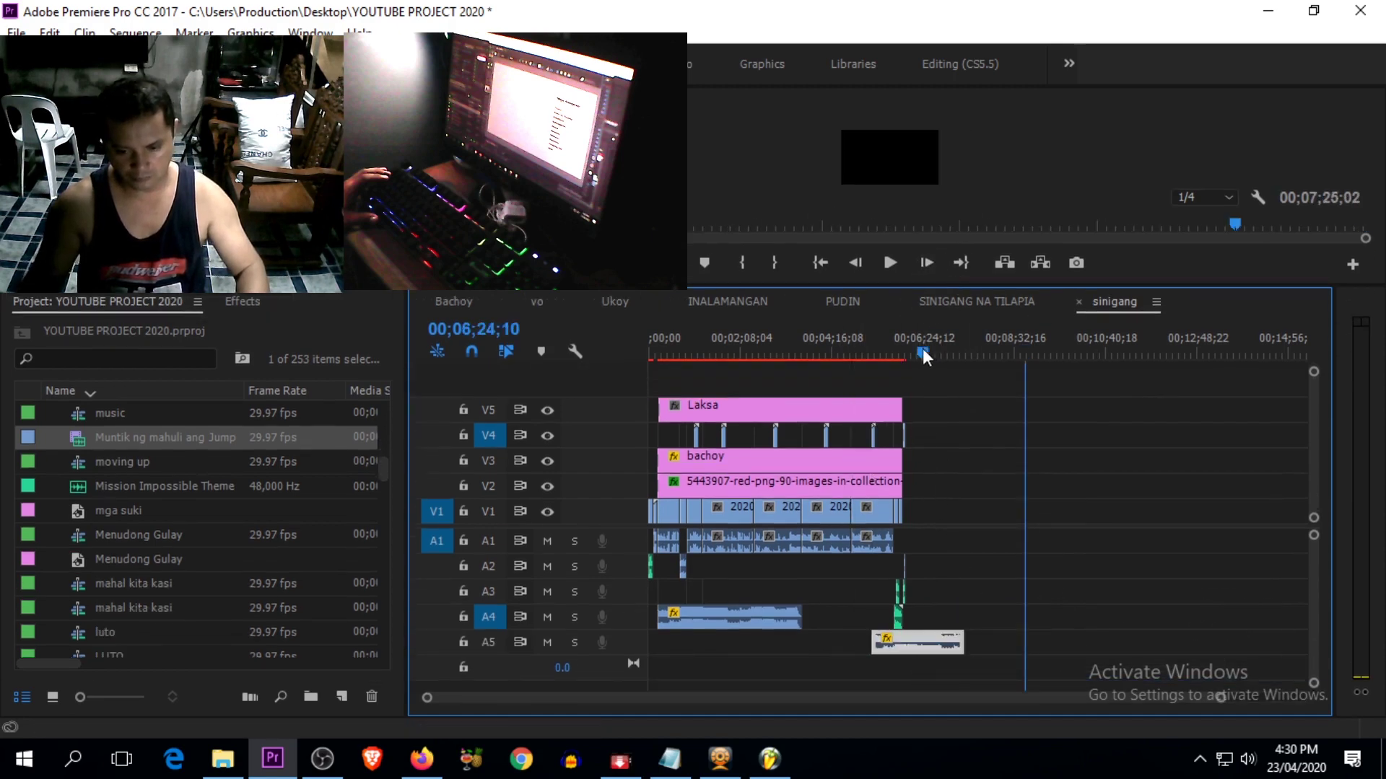
{"action": "key", "text": "space"}
{"action": "key", "text": "equal"}
{"action": "key", "text": "equal"}
{"action": "left_click_drag", "start_coordinate": [947, 646], "coordinate": [713, 654]}
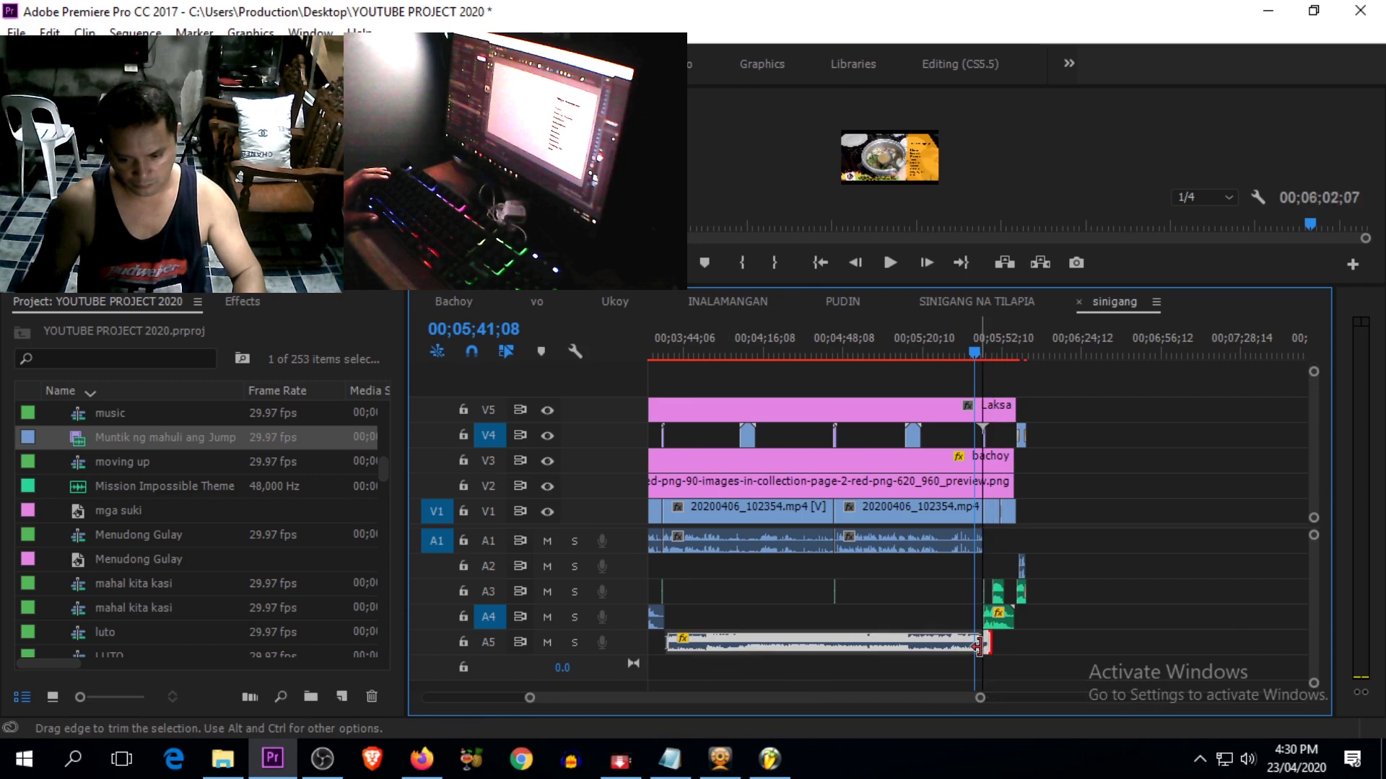
Step: Check the music near 00;03;40 and move the second music clip from A5 up to A4, just after the first clip
{"action": "left_click", "coordinate": [677, 352]}
{"action": "key", "text": "space"}
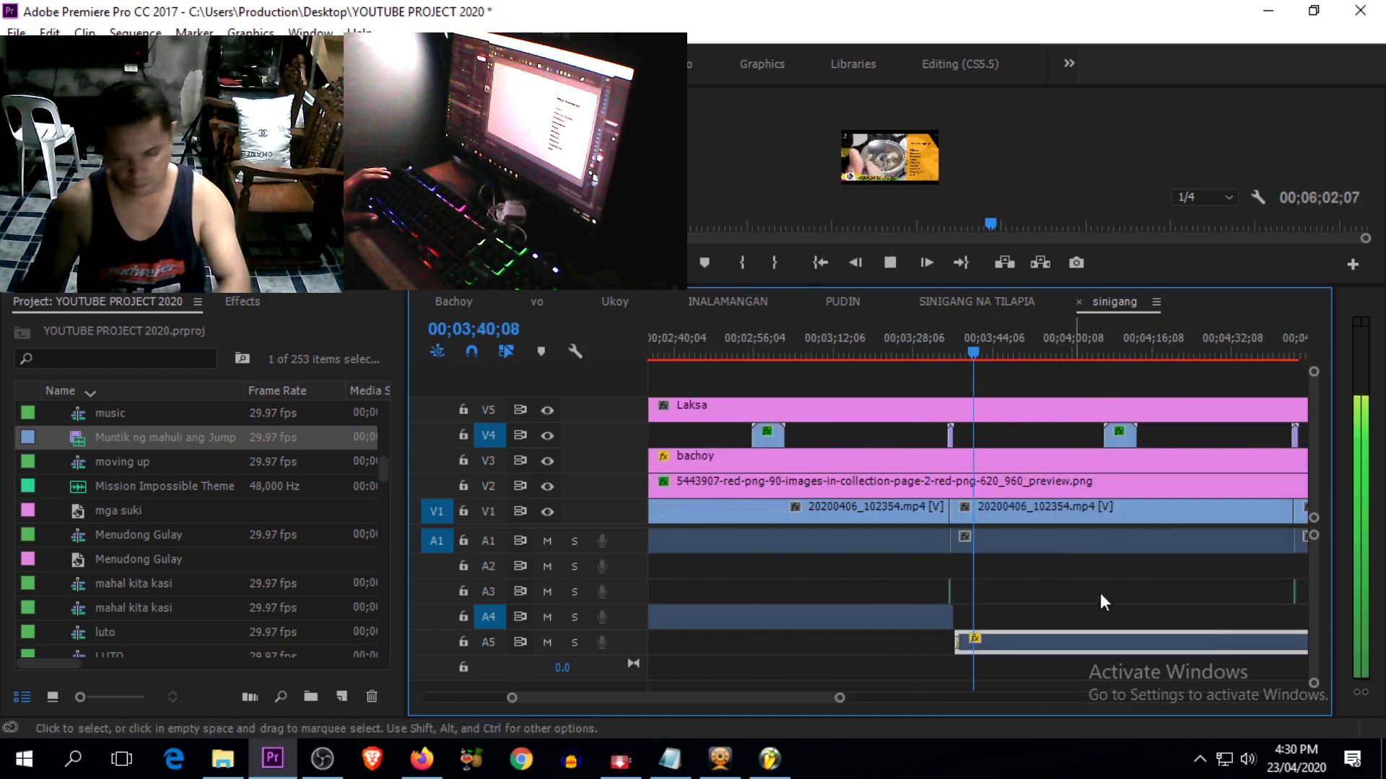
{"action": "key", "text": "minus"}
{"action": "left_click_drag", "start_coordinate": [1077, 640], "coordinate": [1016, 643]}
{"action": "key", "text": "equal"}
{"action": "key", "text": "equal"}
{"action": "key", "text": "equal"}
{"action": "key", "text": "equal"}
{"action": "left_click_drag", "start_coordinate": [925, 653], "coordinate": [924, 620]}
{"action": "left_click", "coordinate": [845, 352]}
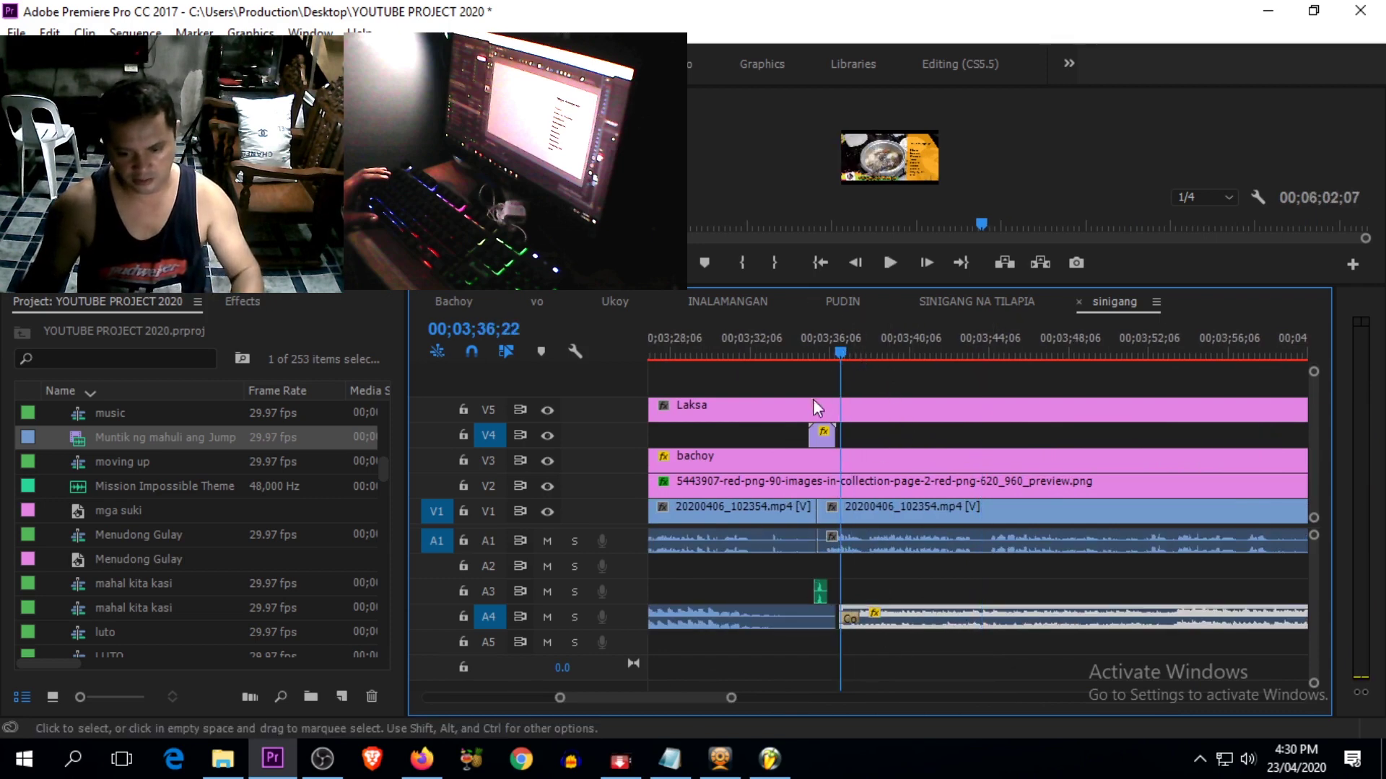
Step: Close the small gap between the two music clips on A4 near 00;03;36;22 and select the Constant Power transition at the join
{"action": "key", "text": "equal"}
{"action": "key", "text": "equal"}
{"action": "left_click", "coordinate": [995, 622]}
{"action": "key", "text": "Delete"}
{"action": "left_click_drag", "start_coordinate": [1049, 615], "coordinate": [944, 619]}
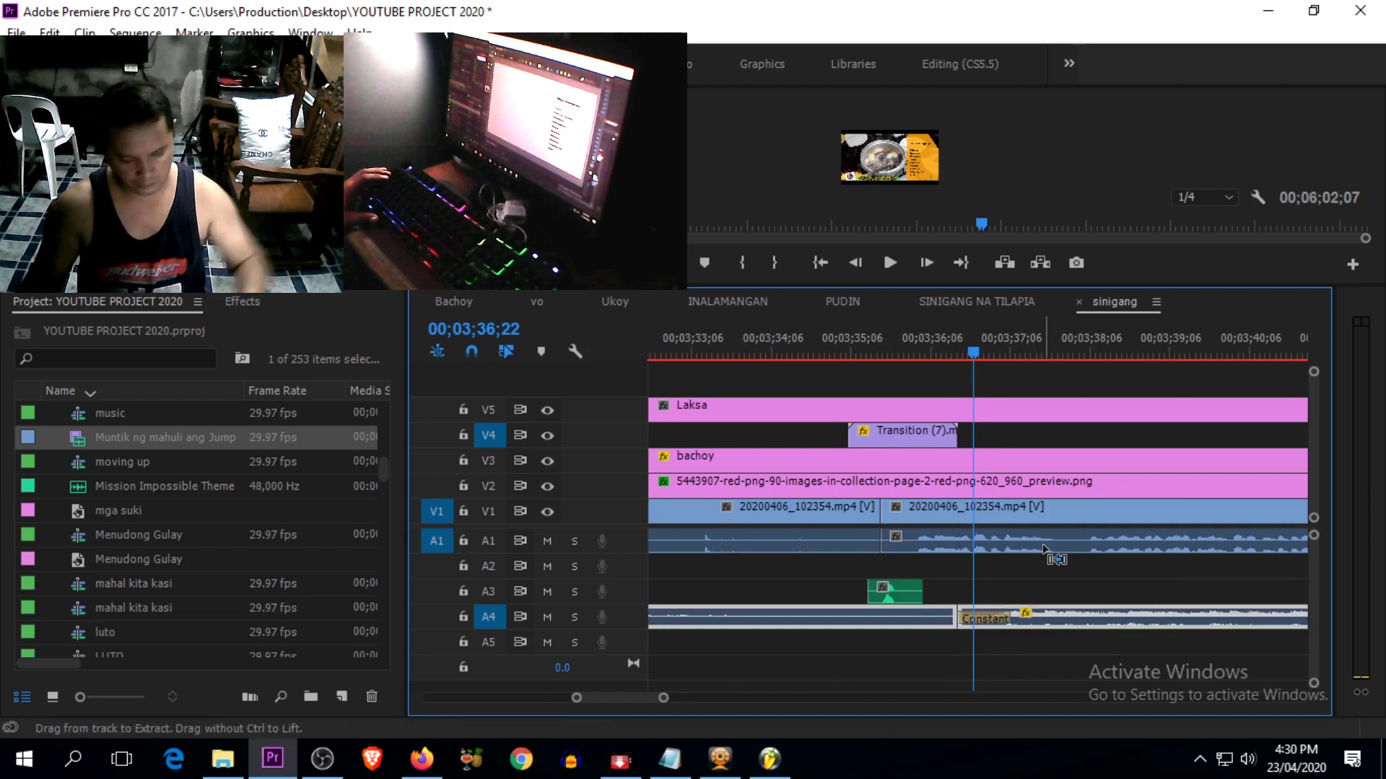
{"action": "left_click", "coordinate": [994, 616]}
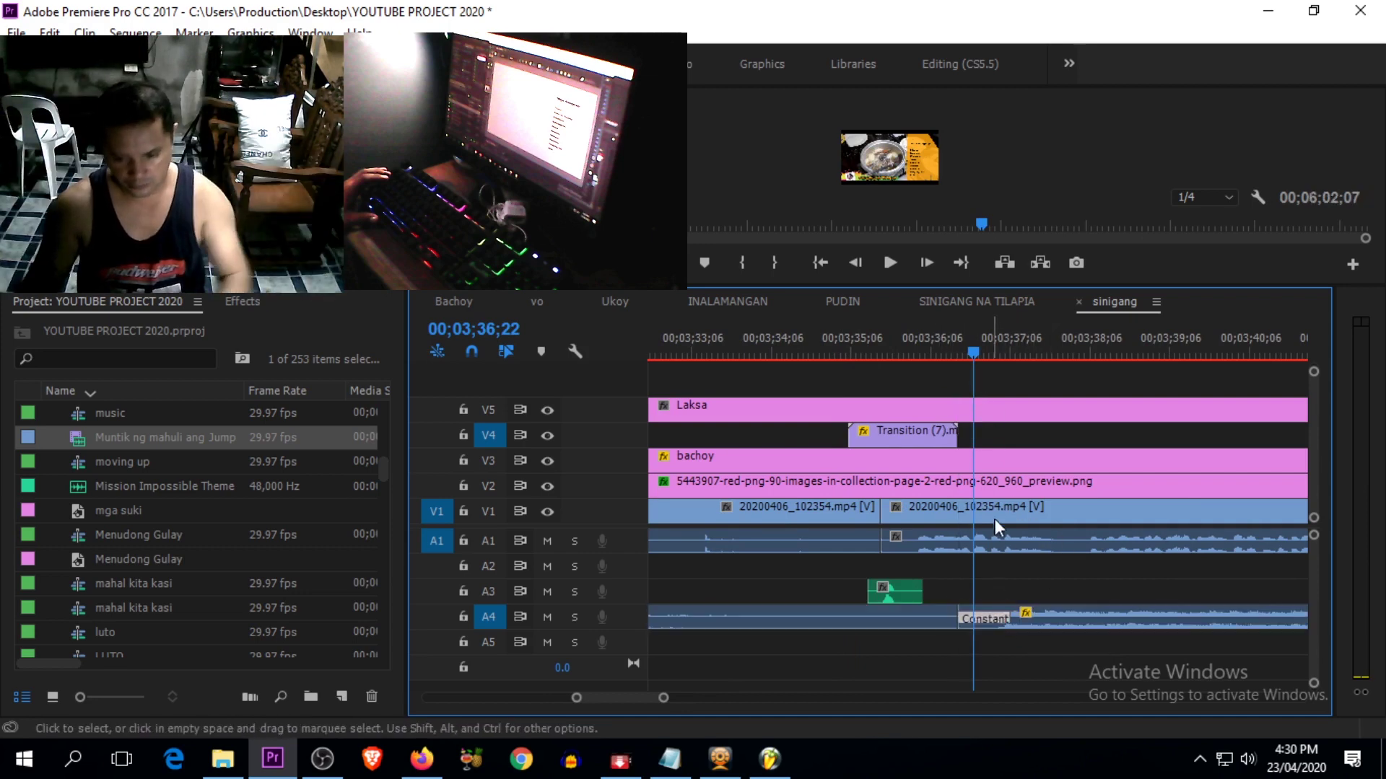
Step: Play the sequence from 00;03;31;08 to check the join between the two music clips
{"action": "left_click_drag", "start_coordinate": [969, 346], "coordinate": [863, 383]}
{"action": "key", "text": "space"}
{"action": "key", "text": "minus"}
{"action": "key", "text": "minus"}
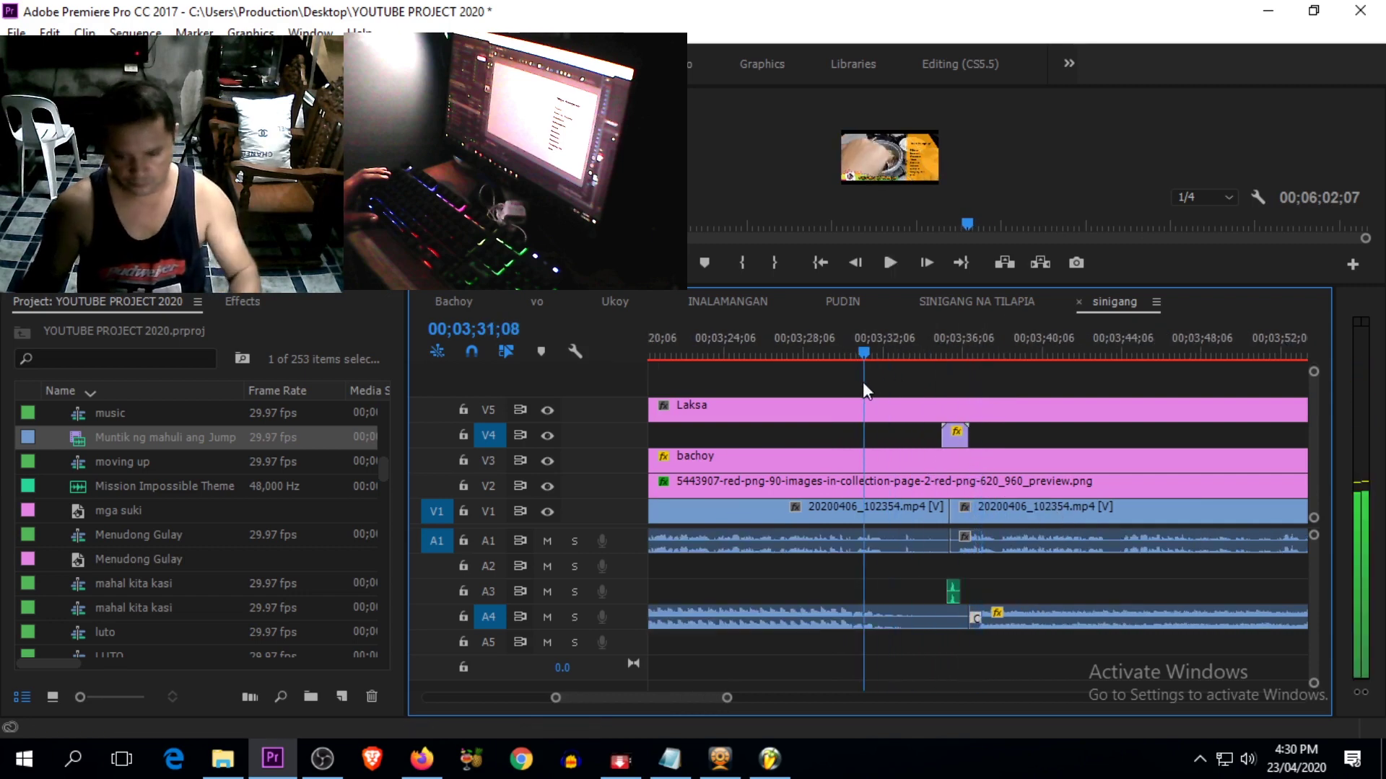
Step: Cut the first A4 music clip at 00;03;31;20, remove its quiet tail and move the second music clip up against the cut
{"action": "key", "text": "space"}
{"action": "left_click", "coordinate": [881, 618]}
{"action": "key", "text": "ctrl+k"}
{"action": "left_click", "coordinate": [919, 625]}
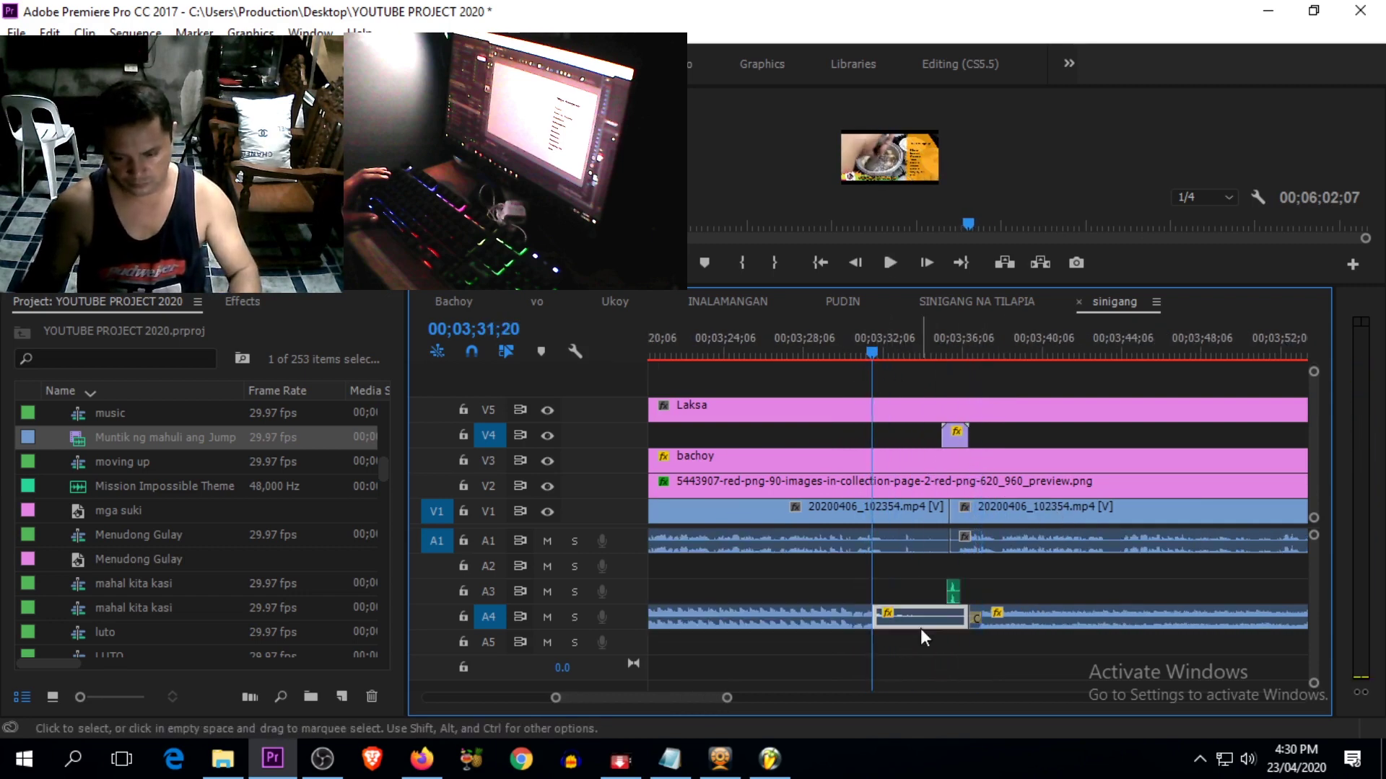
{"action": "left_click_drag", "start_coordinate": [997, 620], "coordinate": [911, 623]}
{"action": "left_click", "coordinate": [915, 614]}
{"action": "key", "text": "v"}
{"action": "left_click", "coordinate": [902, 622]}
{"action": "key", "text": "Delete"}
Step: Select the join between the two A4 music clips, apply the default audio transition there and play it back
{"action": "left_click_drag", "start_coordinate": [894, 582], "coordinate": [851, 621]}
{"action": "key", "text": "ctrl+shift+d"}
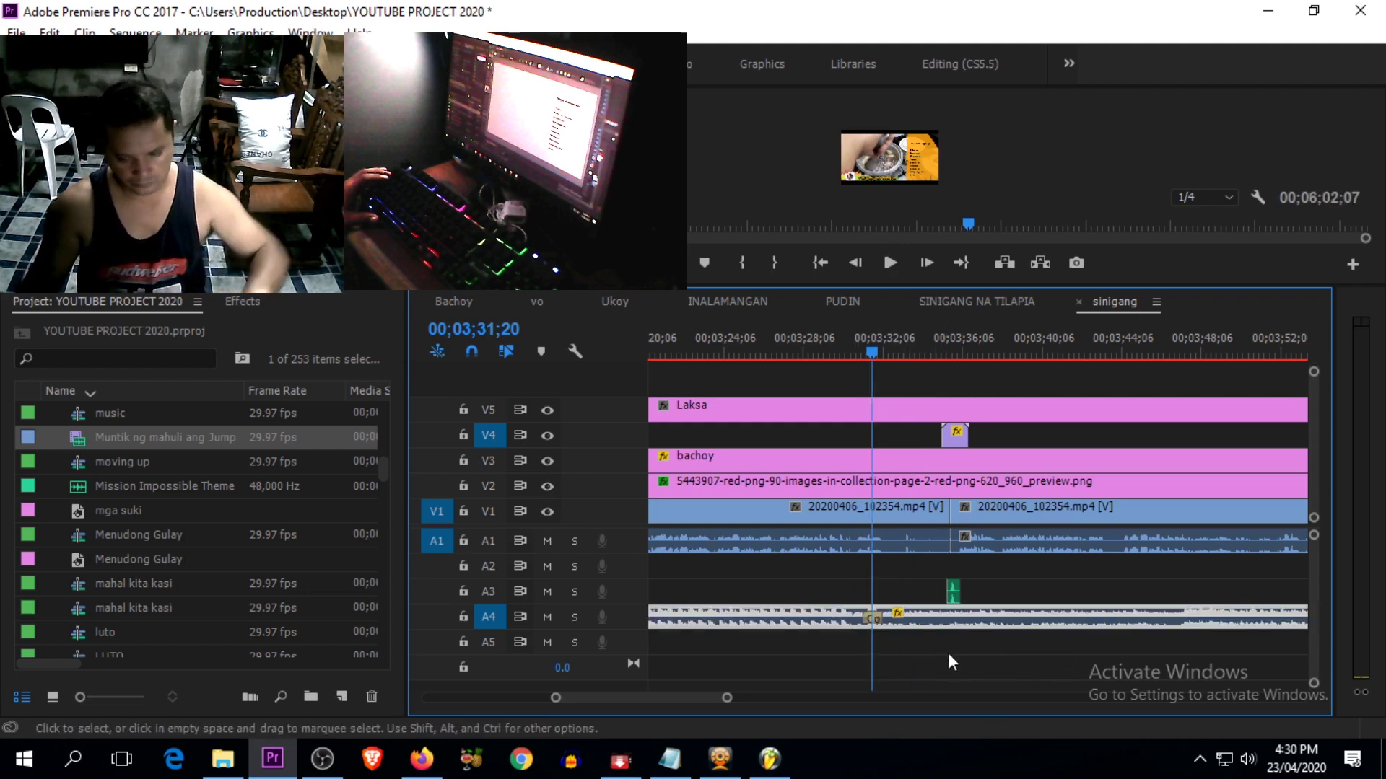
{"action": "key", "text": "space"}
Step: Extend the end of the second A4 music clip to the end of the A1 audio and check the music before it
{"action": "key", "text": "minus"}
{"action": "key", "text": "minus"}
{"action": "key", "text": "minus"}
{"action": "key", "text": "minus"}
{"action": "key", "text": "minus"}
{"action": "key", "text": "equal"}
{"action": "left_click_drag", "start_coordinate": [936, 343], "coordinate": [1029, 349]}
{"action": "key", "text": "equal"}
{"action": "left_click_drag", "start_coordinate": [997, 615], "coordinate": [1154, 617]}
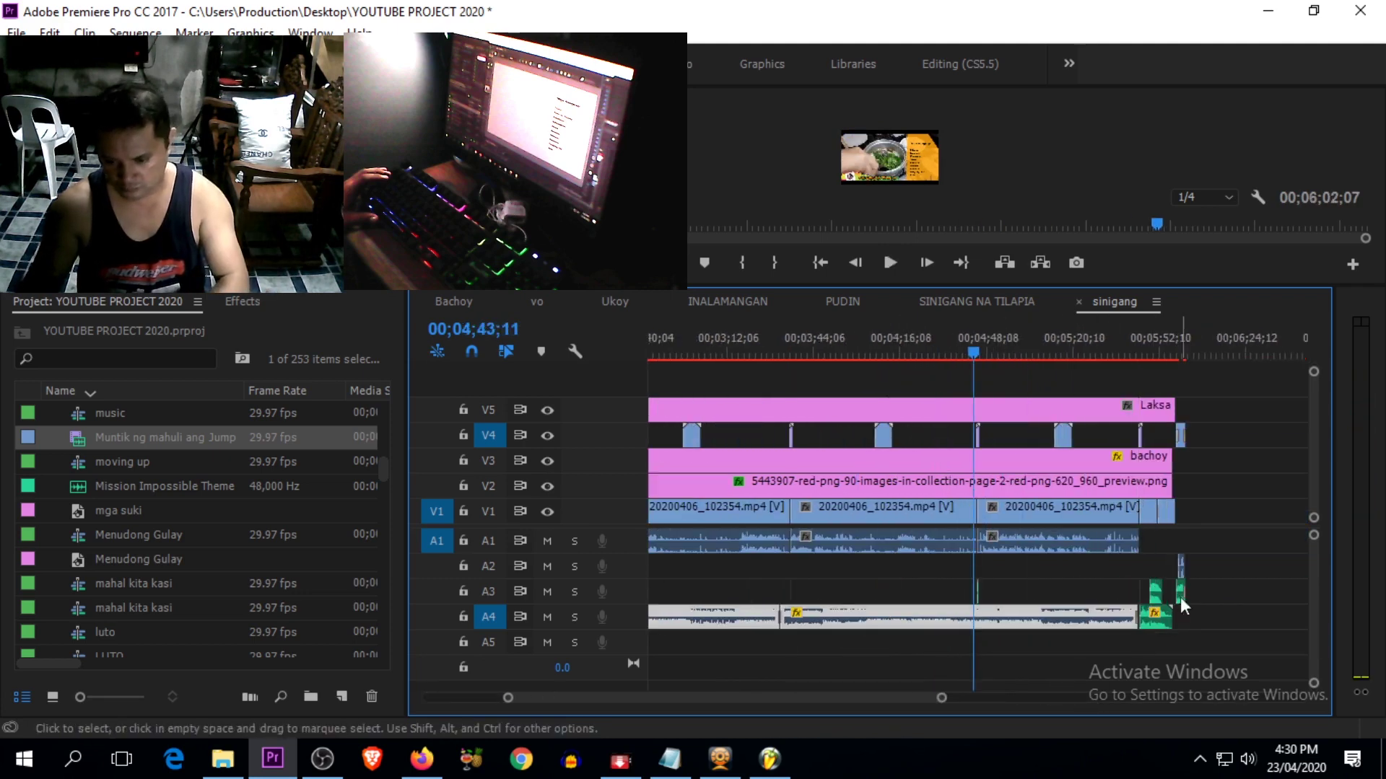
{"action": "left_click_drag", "start_coordinate": [1072, 373], "coordinate": [1112, 381]}
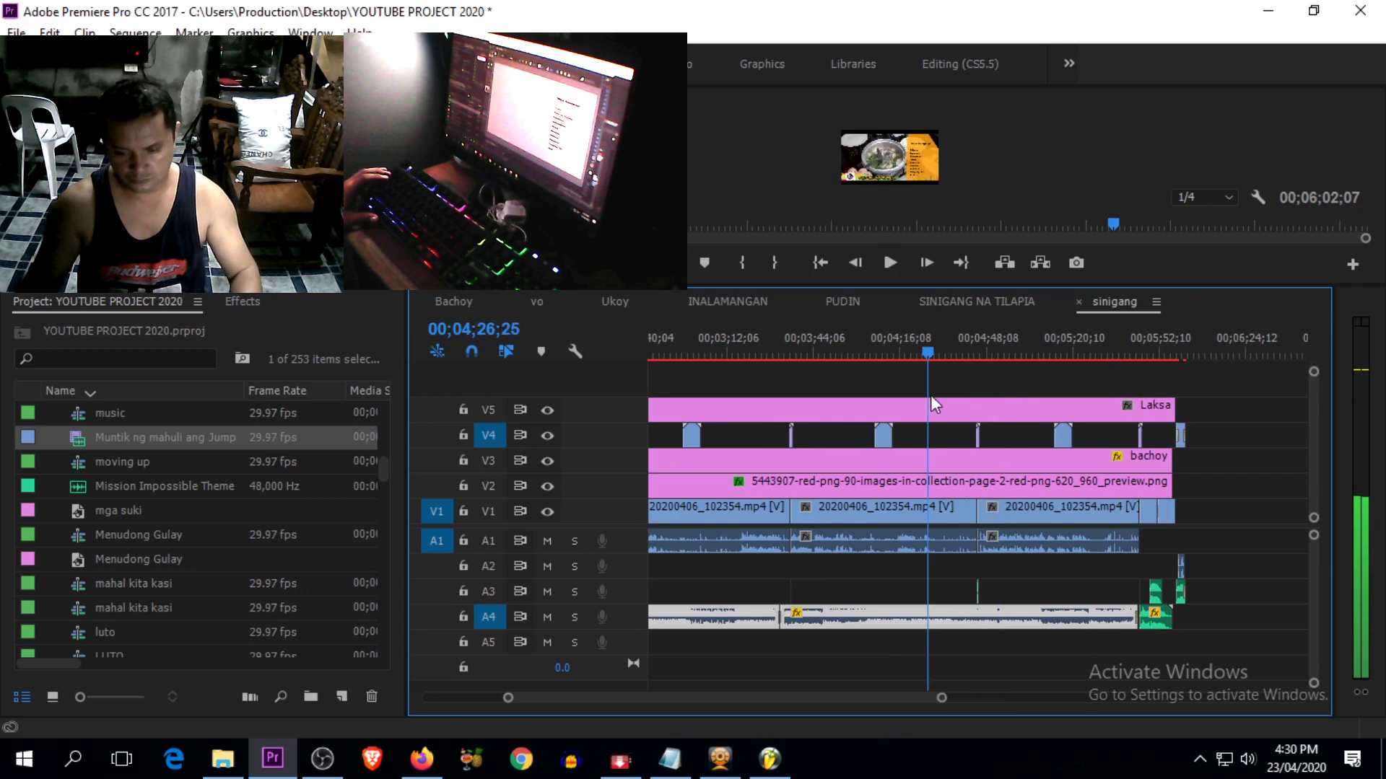
Step: Deselect the music clips and save the project
{"action": "left_click", "coordinate": [943, 462]}
{"action": "key", "text": "minus"}
{"action": "key", "text": "minus"}
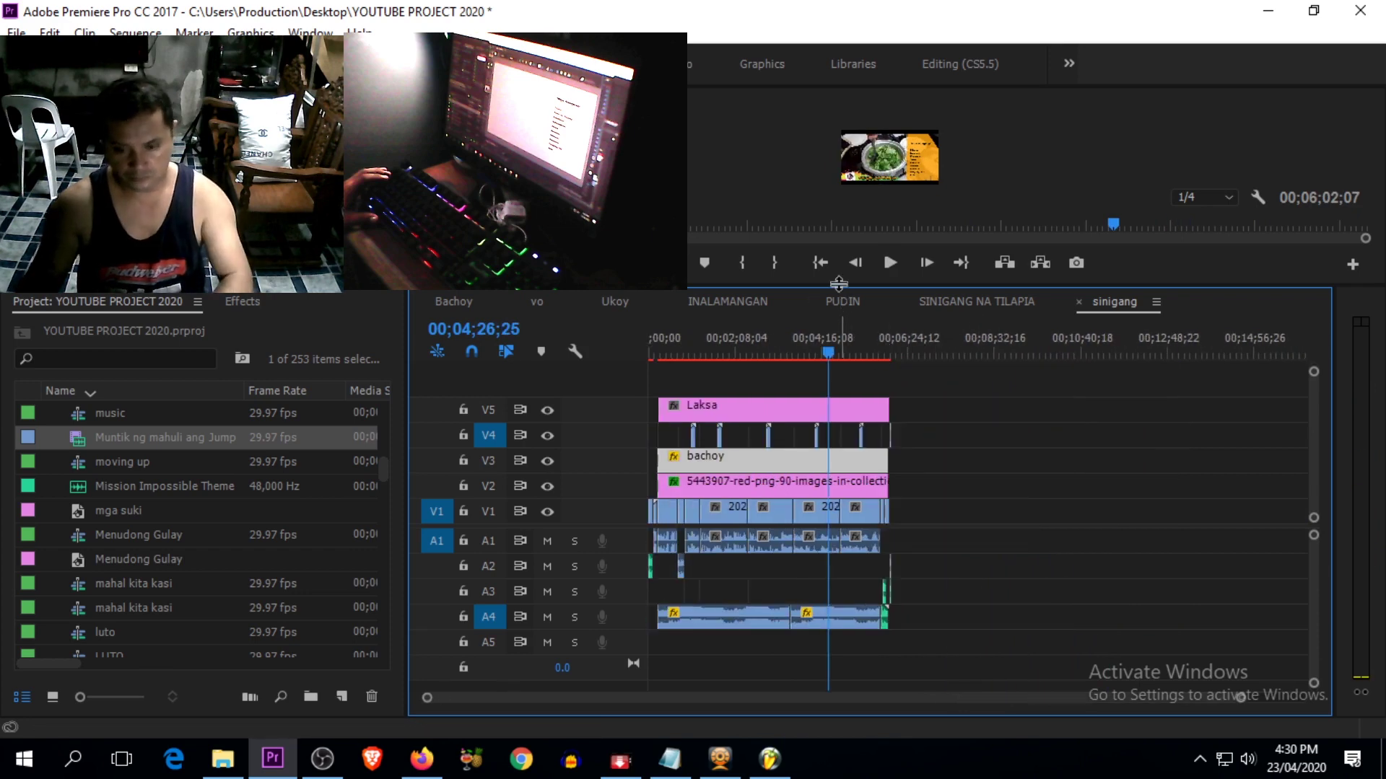
{"action": "key", "text": "equal"}
{"action": "key", "text": "ctrl+s"}
Step: Play the sequence around 00;03;26 to check the part leading into the music join
{"action": "left_click_drag", "start_coordinate": [976, 349], "coordinate": [892, 358]}
{"action": "key", "text": "space"}
{"action": "key", "text": "minus"}
{"action": "key", "text": "equal"}
{"action": "key", "text": "equal"}
{"action": "key", "text": "equal"}
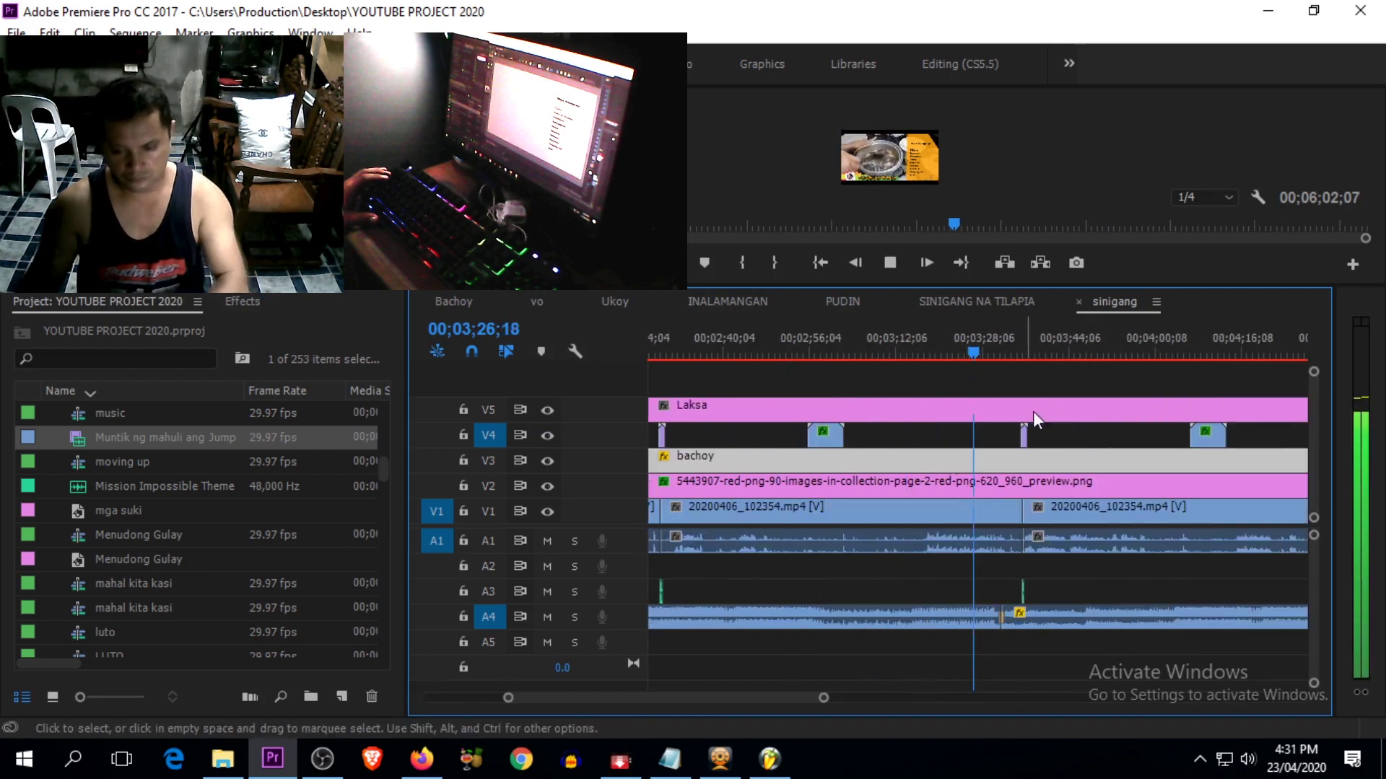
{"action": "key", "text": "space"}
Step: Enlarge the preview and add "Patis" between "Sinigang mix" and "Asin" in the bachoy ingredient title on V3
{"action": "left_click_drag", "start_coordinate": [930, 293], "coordinate": [931, 472]}
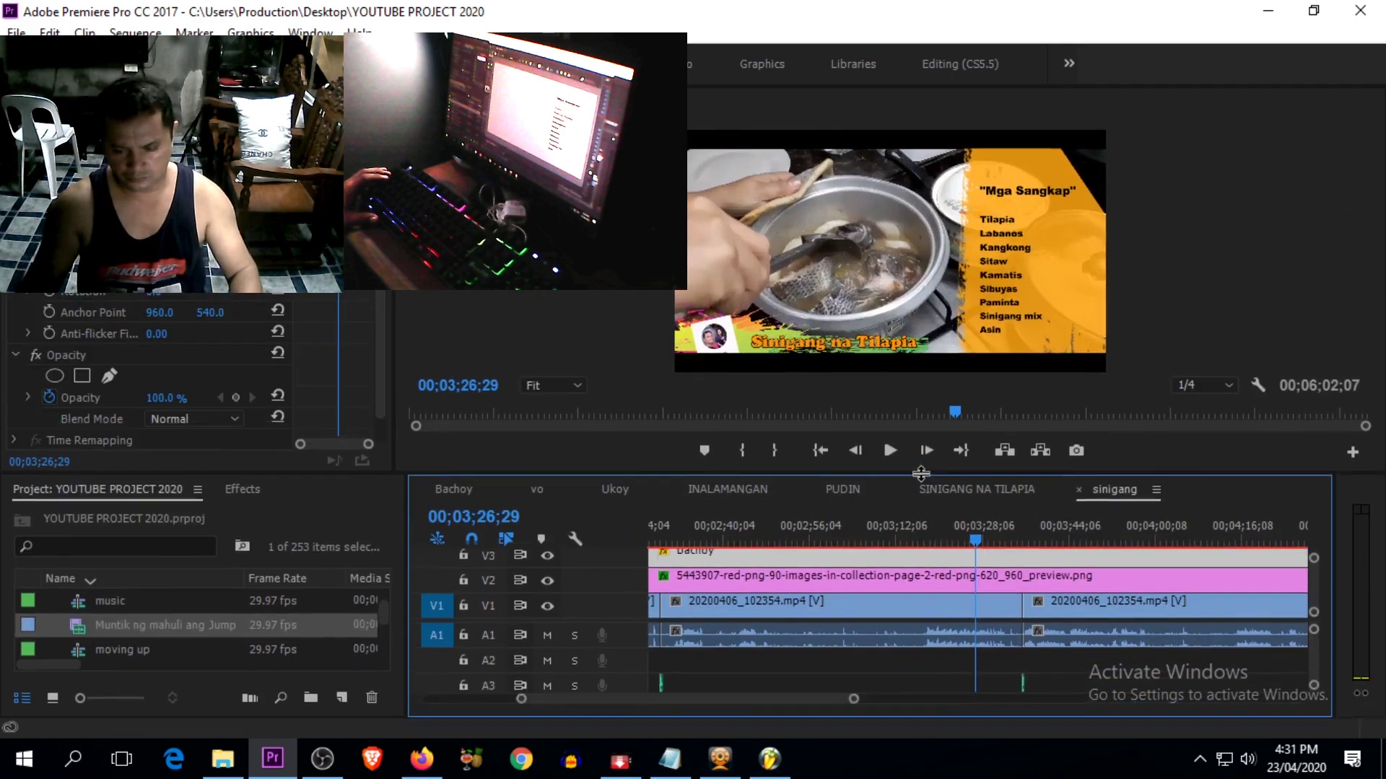
{"action": "left_click", "coordinate": [903, 602]}
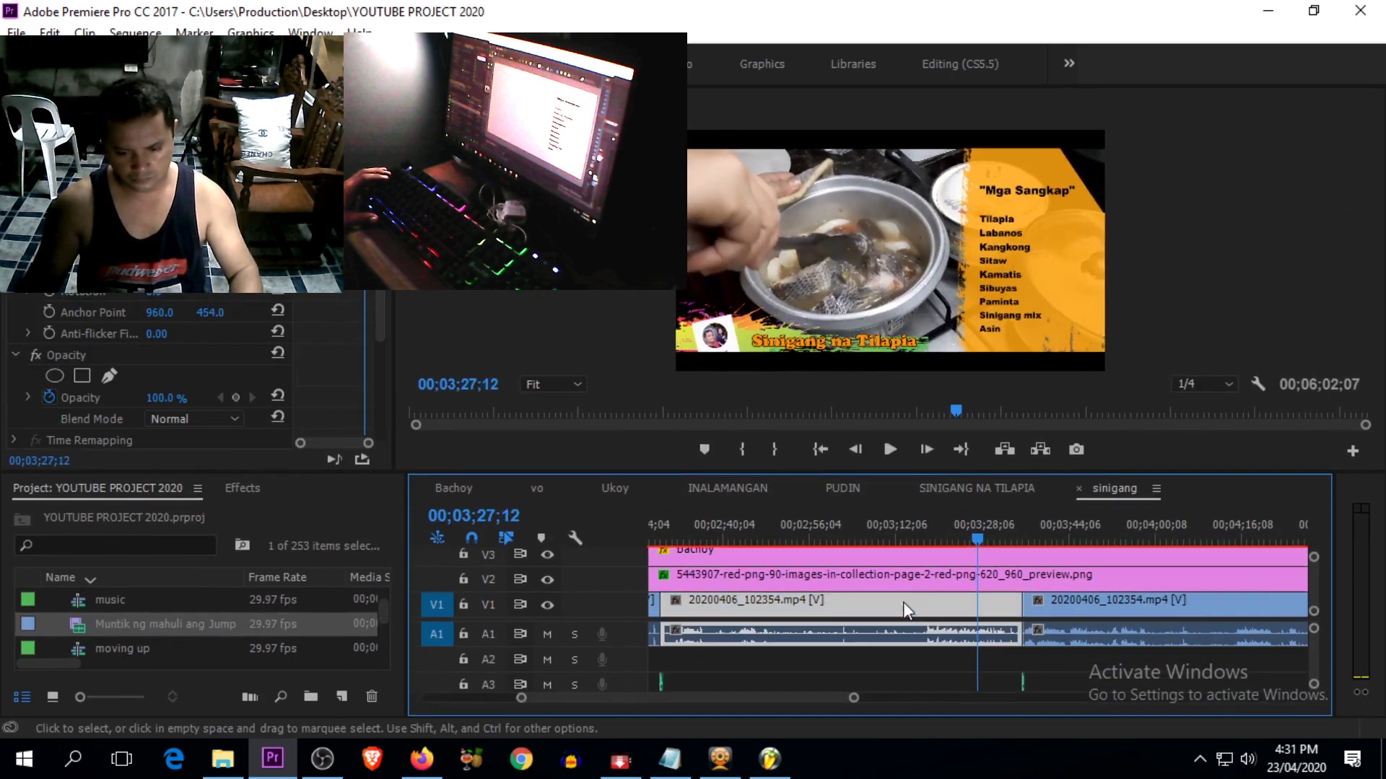
{"action": "double_click", "coordinate": [921, 563]}
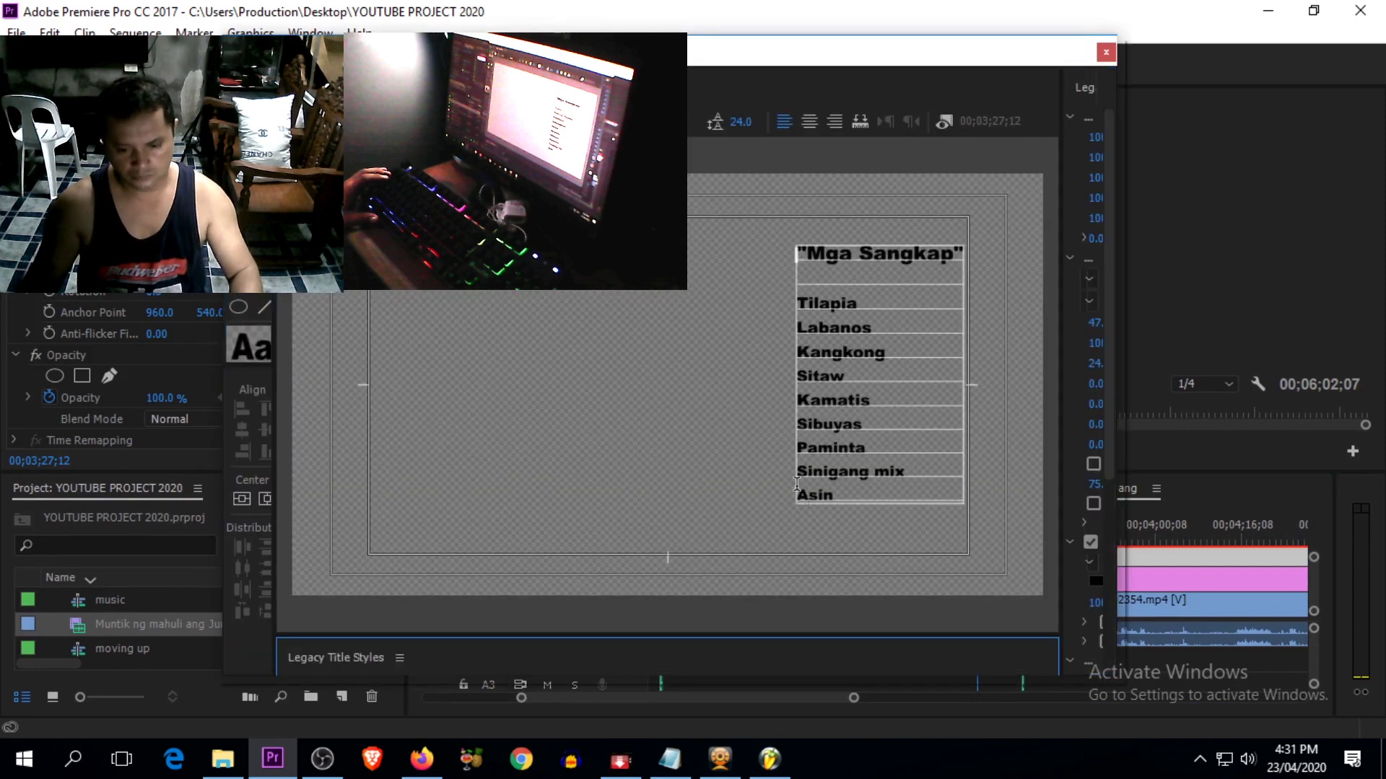
{"action": "left_click", "coordinate": [902, 476]}
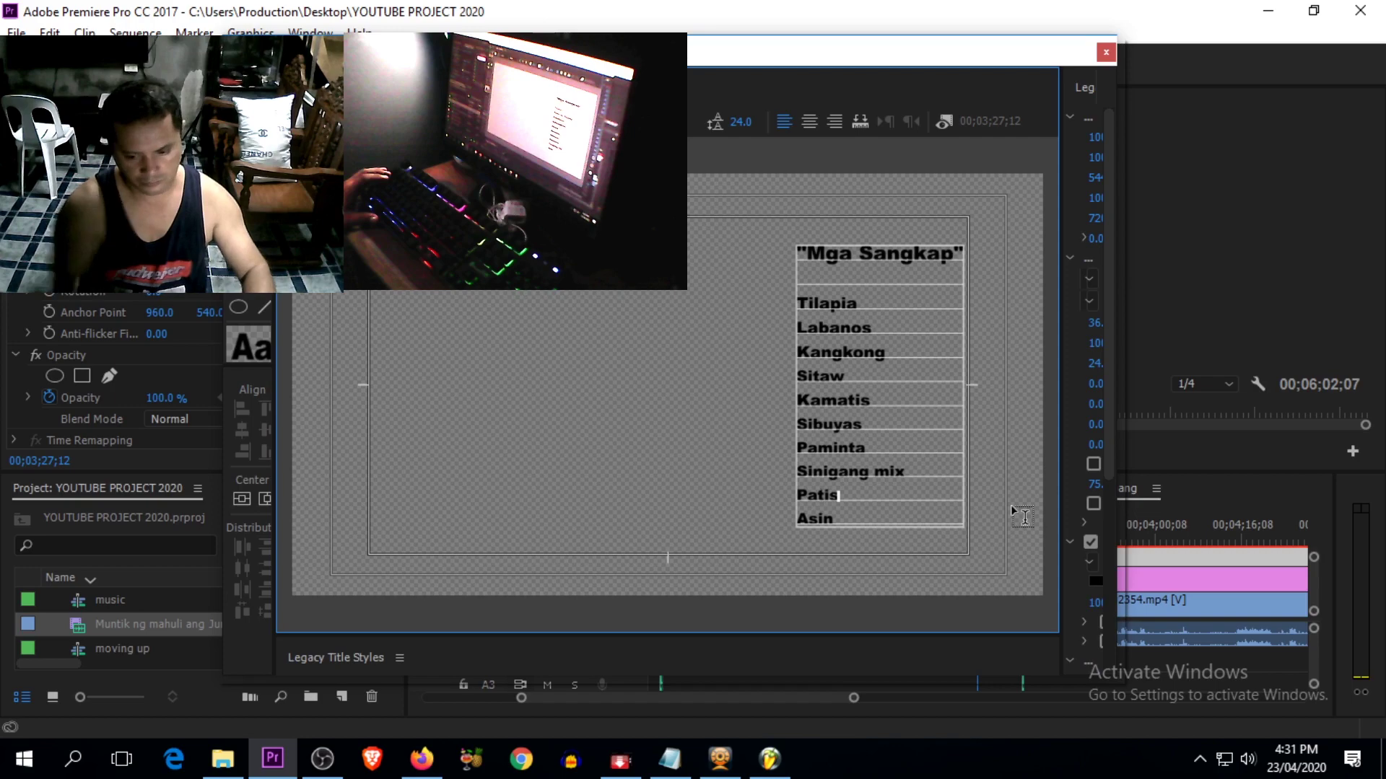
{"action": "left_click", "coordinate": [1105, 53]}
Step: Play the sequence from 00;03;27;12 to check the updated ingredient list
{"action": "key", "text": "space"}
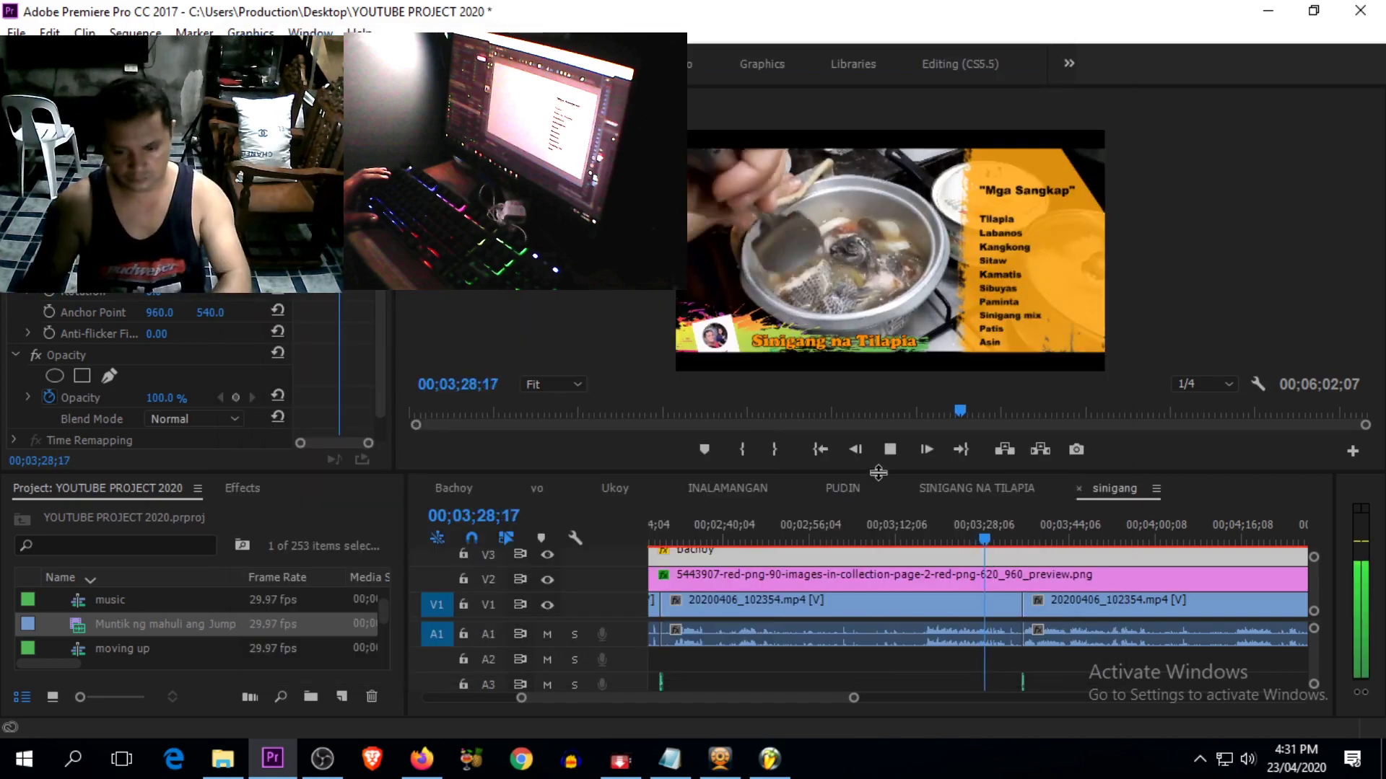
{"action": "key", "text": "space"}
{"action": "left_click_drag", "start_coordinate": [871, 473], "coordinate": [871, 406]}
{"action": "key", "text": "space"}
Step: Play the sequence from about 00;05;35 to 00;05;47;14 to check how the music changes into the closing clips
{"action": "left_click_drag", "start_coordinate": [994, 469], "coordinate": [1098, 477]}
{"action": "key", "text": "minus"}
{"action": "key", "text": "minus"}
{"action": "key", "text": "space"}
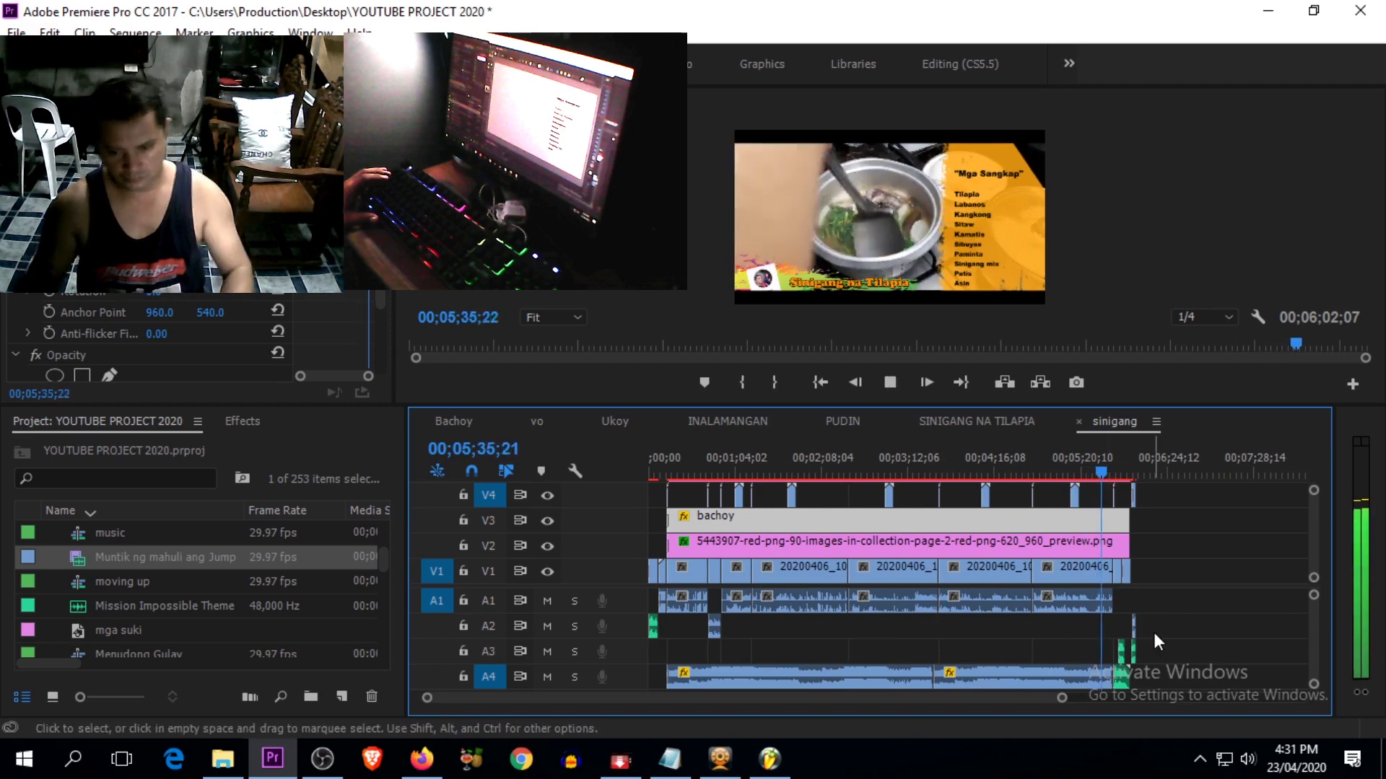
{"action": "key", "text": "minus"}
{"action": "key", "text": "equal"}
{"action": "key", "text": "equal"}
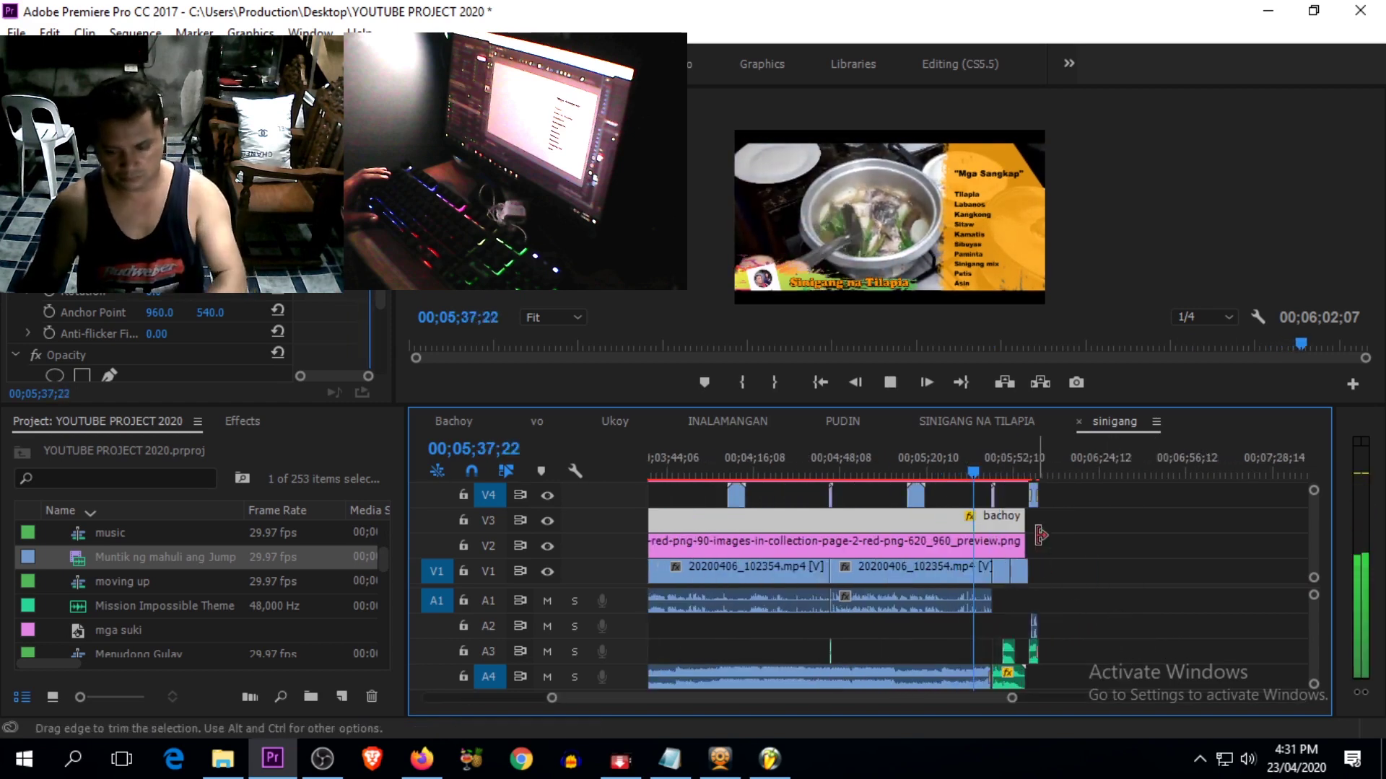
{"action": "key", "text": "equal"}
{"action": "key", "text": "space"}
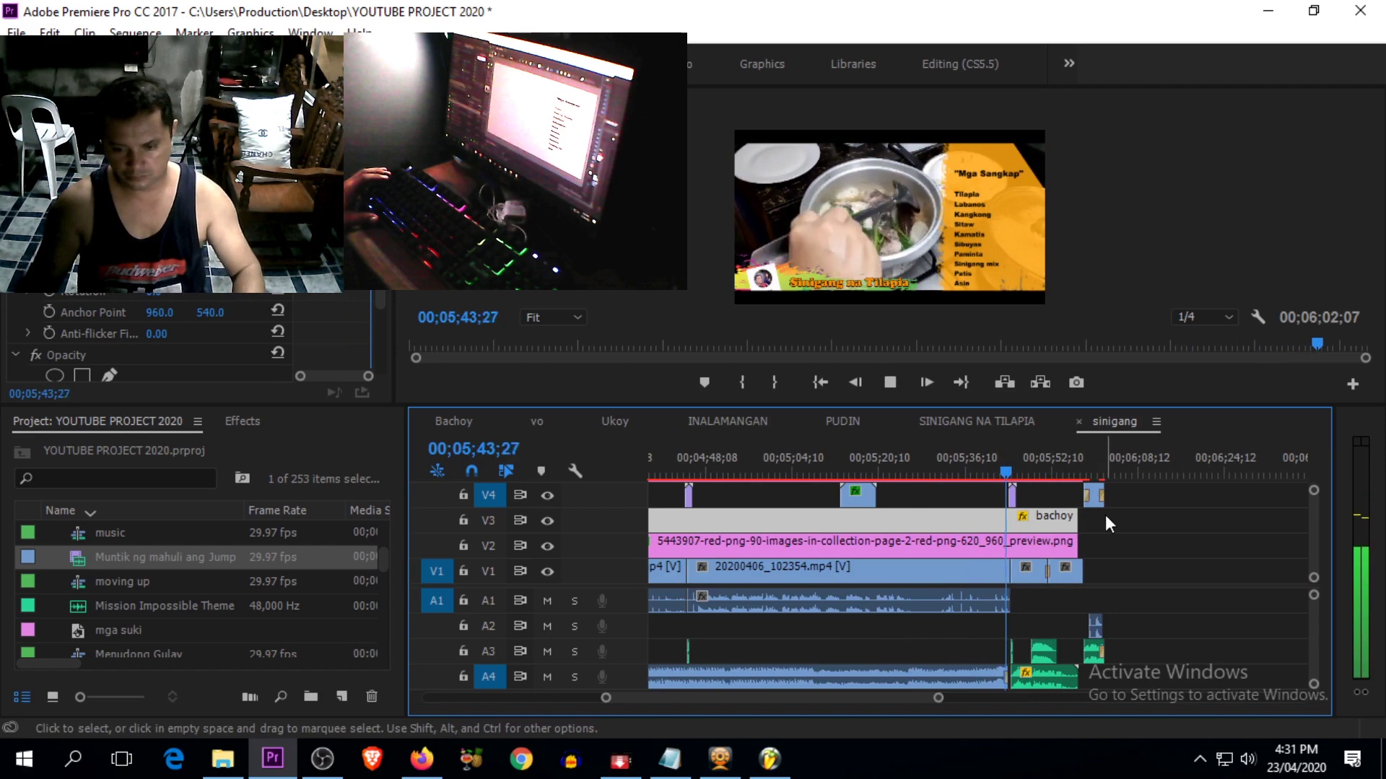
{"action": "key", "text": "equal"}
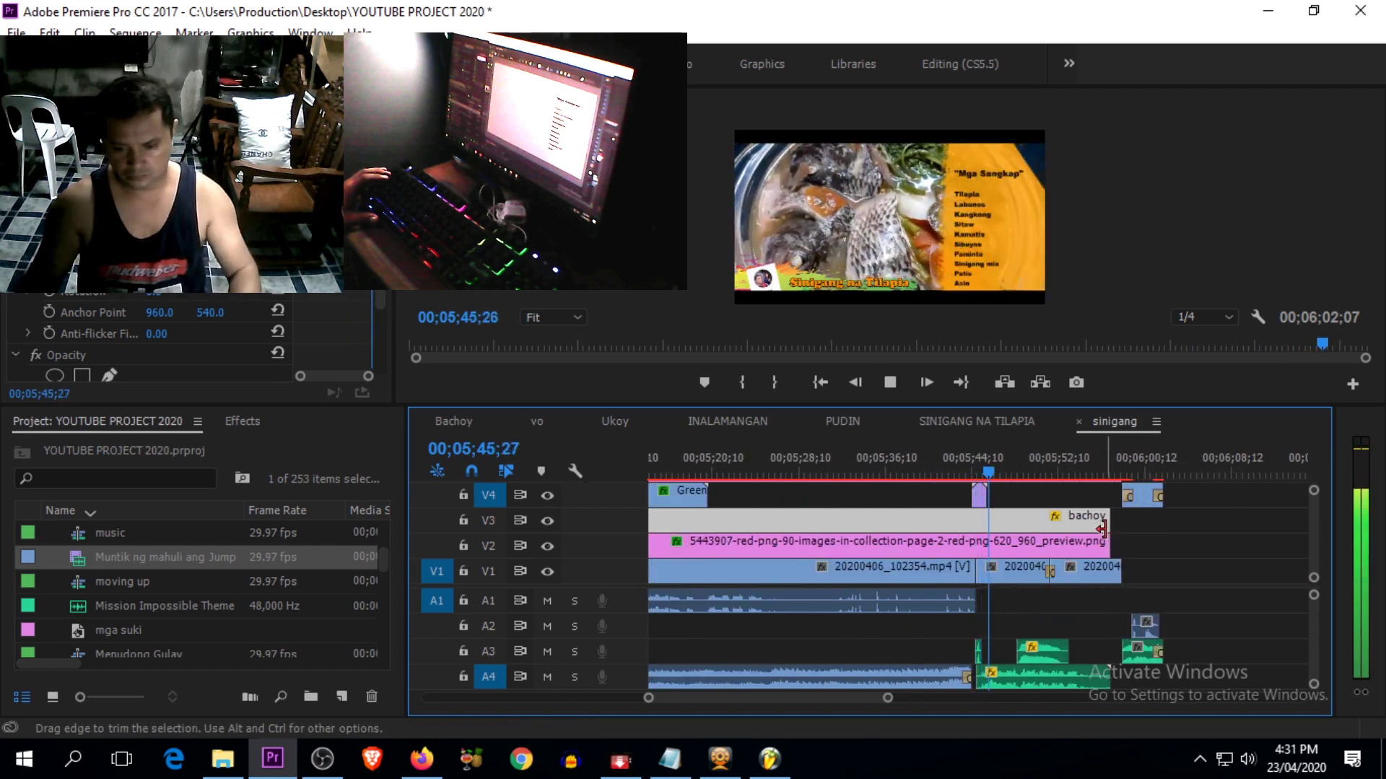
{"action": "key", "text": "space"}
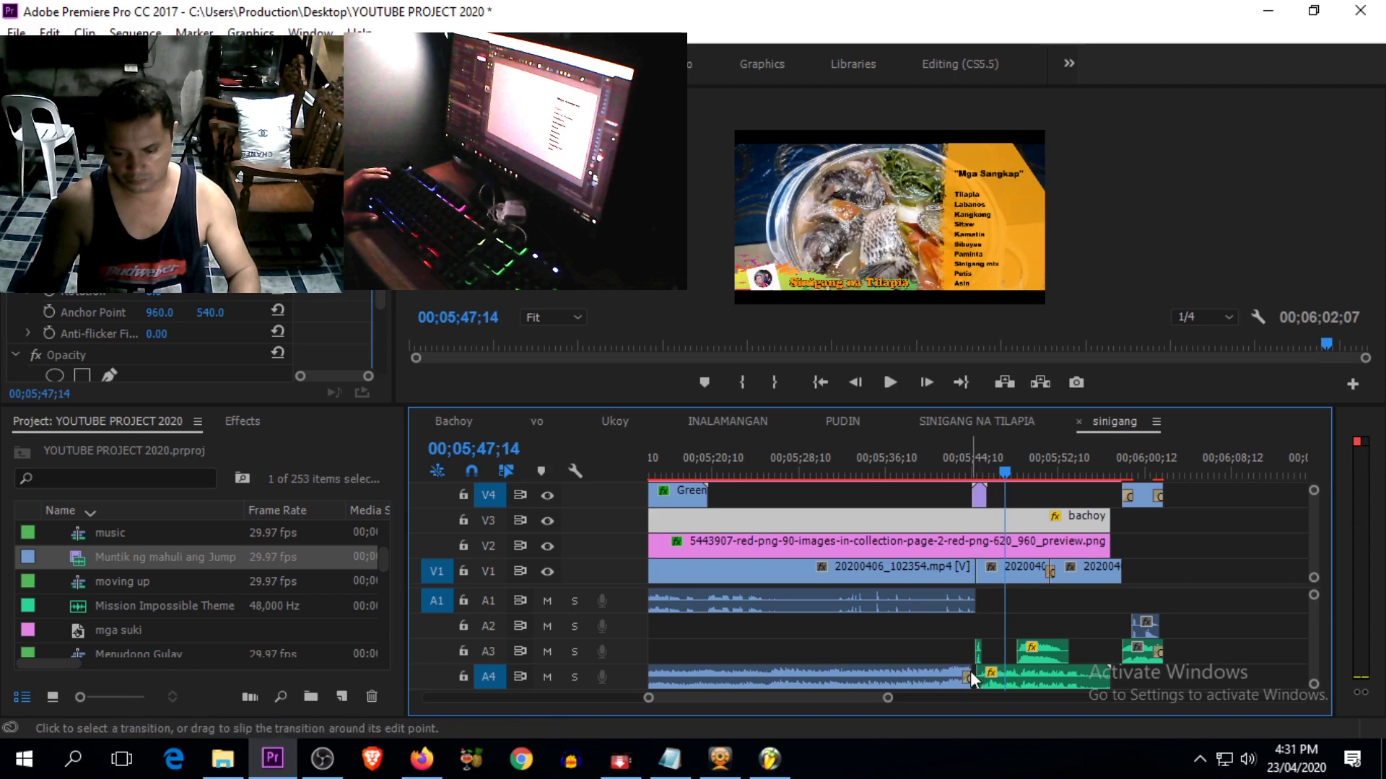
Step: Extend the end of the second A4 music clip to close the small gap before the green closing clip
{"action": "left_click_drag", "start_coordinate": [1023, 451], "coordinate": [953, 490]}
{"action": "key", "text": "equal"}
{"action": "key", "text": "equal"}
{"action": "left_click_drag", "start_coordinate": [1044, 676], "coordinate": [1064, 674]}
{"action": "key", "text": "minus"}
{"action": "key", "text": "minus"}
Step: Play back the music leading into the closing clips and save the project
{"action": "left_click_drag", "start_coordinate": [976, 466], "coordinate": [723, 482]}
{"action": "key", "text": "space"}
{"action": "key", "text": "minus"}
{"action": "key", "text": "minus"}
{"action": "key", "text": "minus"}
{"action": "key", "text": "minus"}
{"action": "key", "text": "equal"}
{"action": "key", "text": "equal"}
{"action": "key", "text": "equal"}
{"action": "key", "text": "equal"}
{"action": "key", "text": "ctrl+s"}
Step: Play the sequence from 00;00;00;00 in an enlarged preview to review the intro and the first cooking scenes
{"action": "left_click_drag", "start_coordinate": [656, 470], "coordinate": [764, 474]}
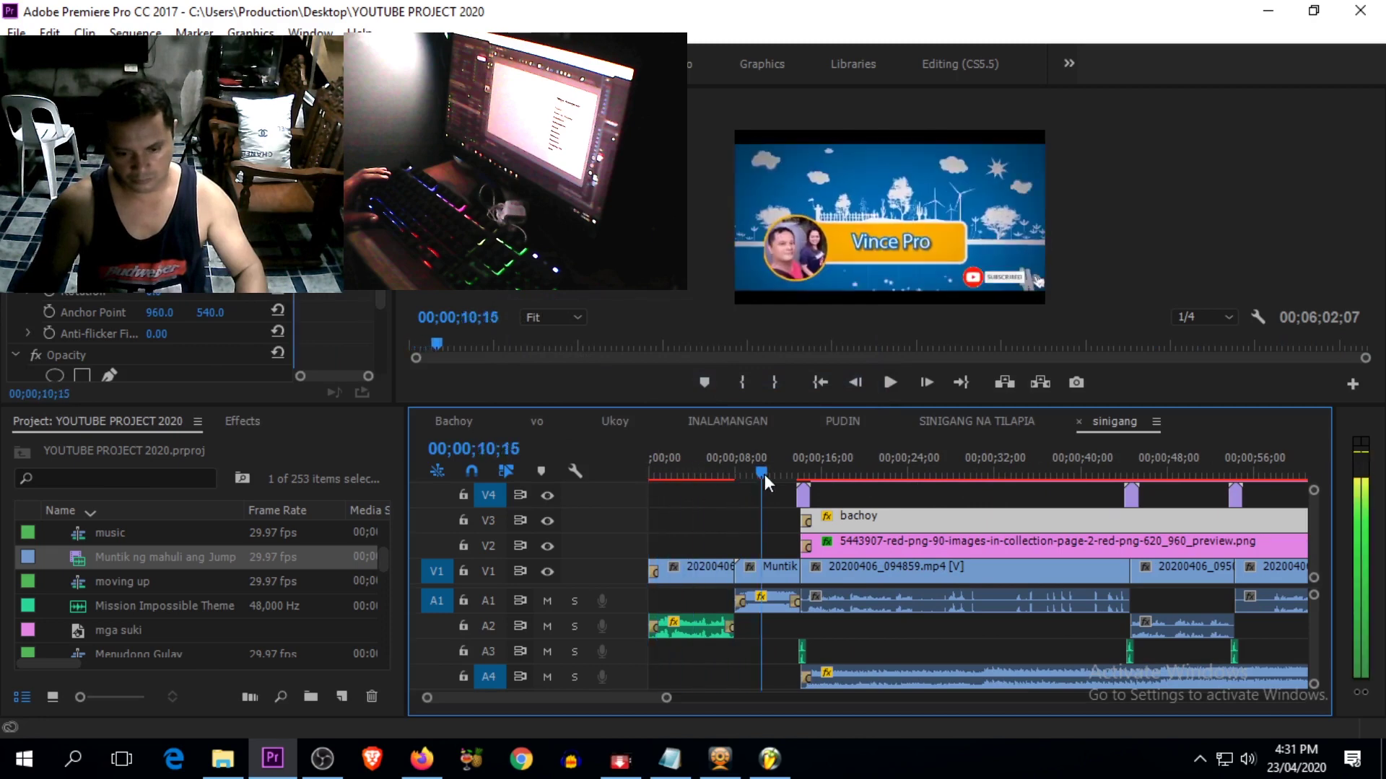
{"action": "left_click", "coordinate": [712, 495]}
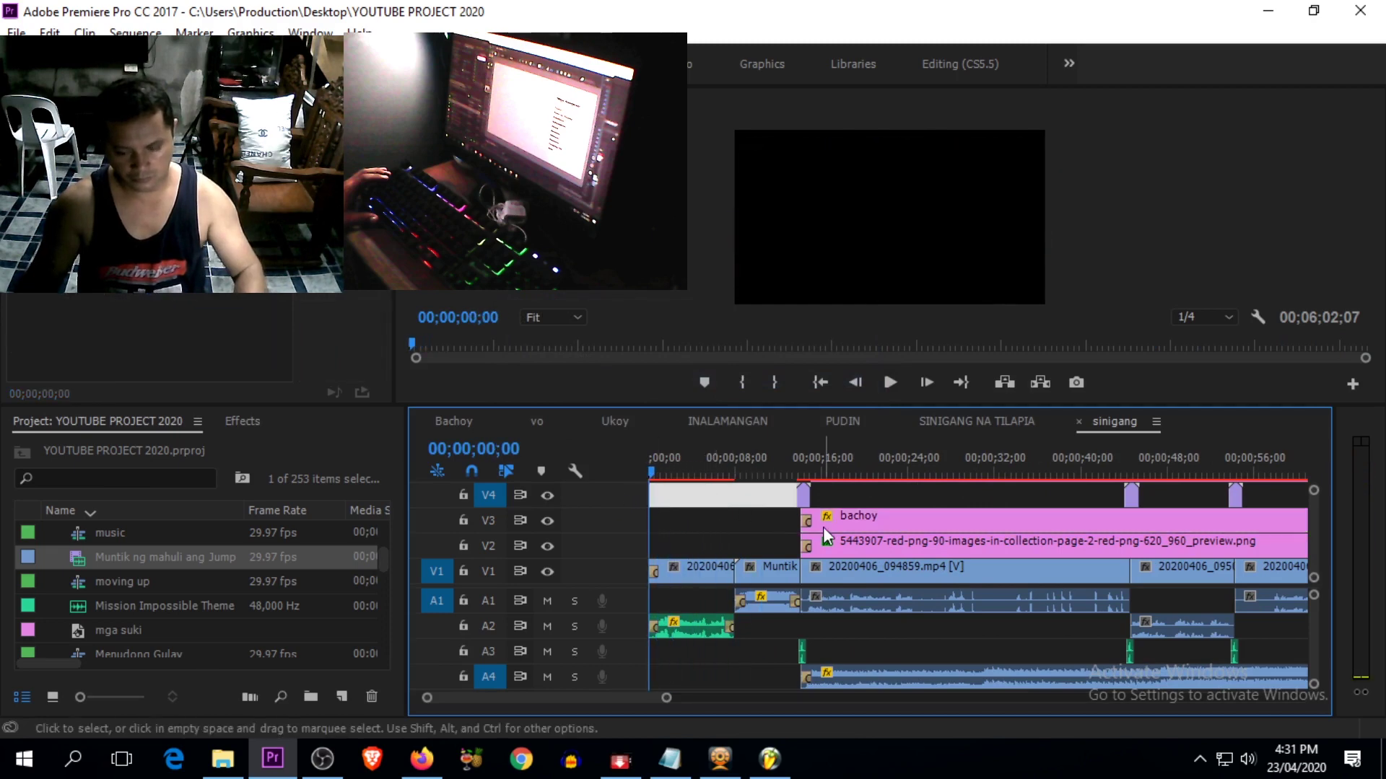
{"action": "left_click", "coordinate": [718, 512]}
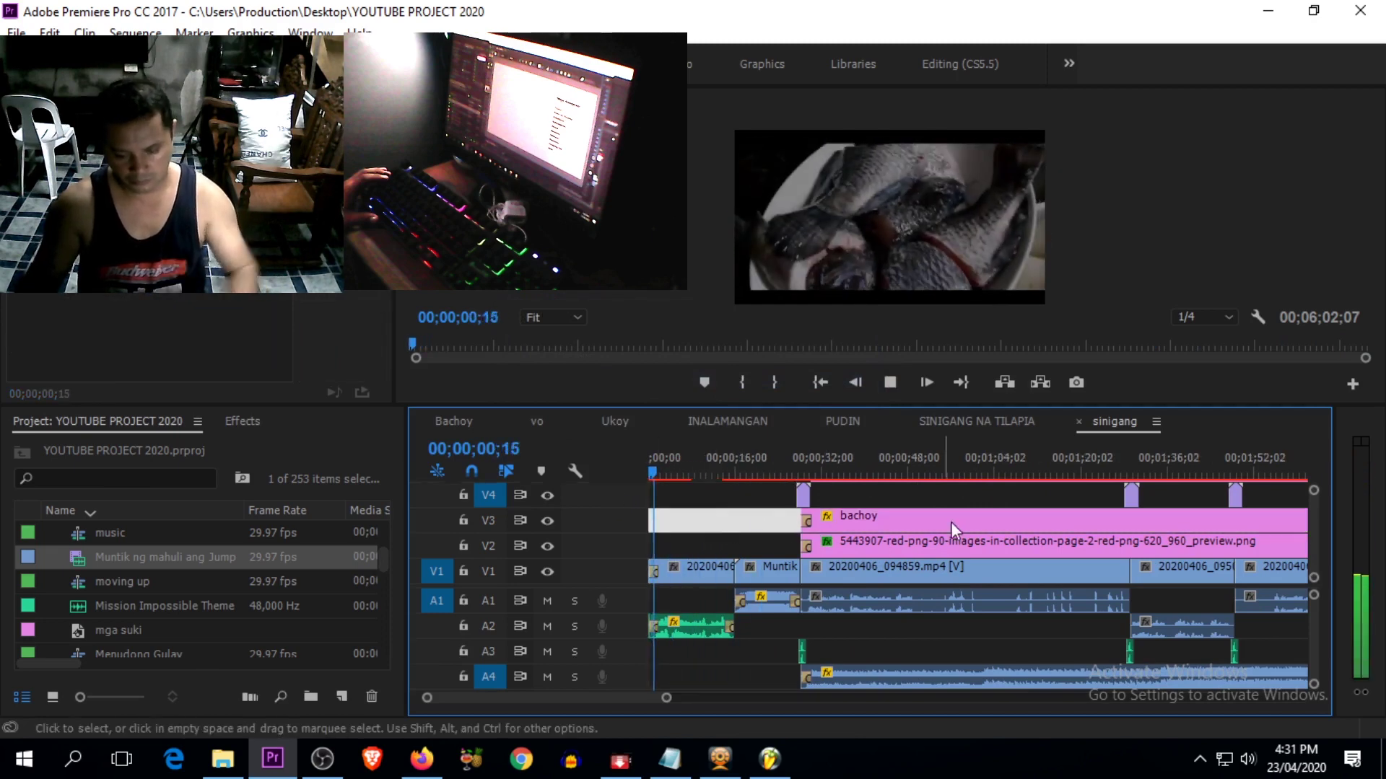
{"action": "key", "text": "minus"}
{"action": "key", "text": "equal"}
{"action": "key", "text": "equal"}
{"action": "key", "text": "minus"}
{"action": "key", "text": "minus"}
{"action": "key", "text": "minus"}
{"action": "key", "text": "minus"}
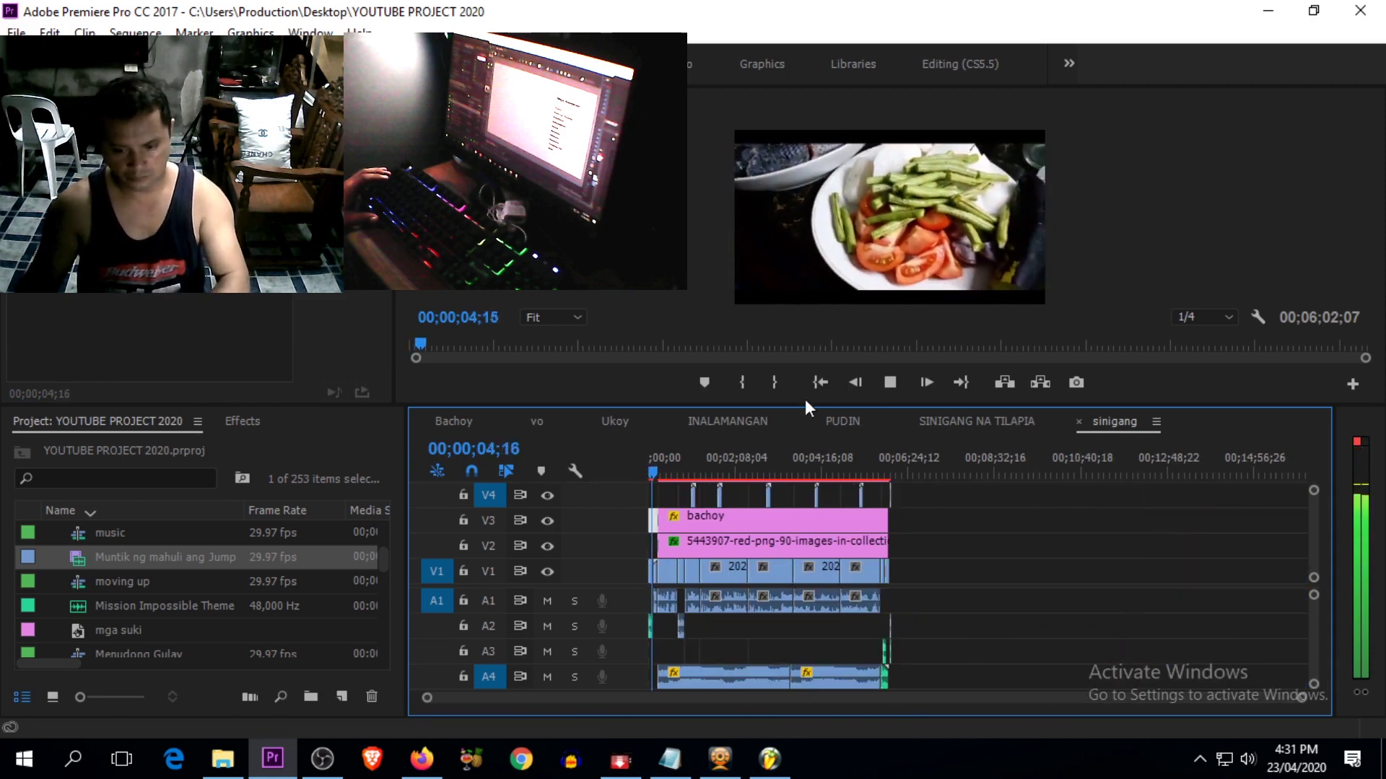
{"action": "left_click_drag", "start_coordinate": [807, 404], "coordinate": [808, 543]}
{"action": "key", "text": "equal"}
{"action": "key", "text": "equal"}
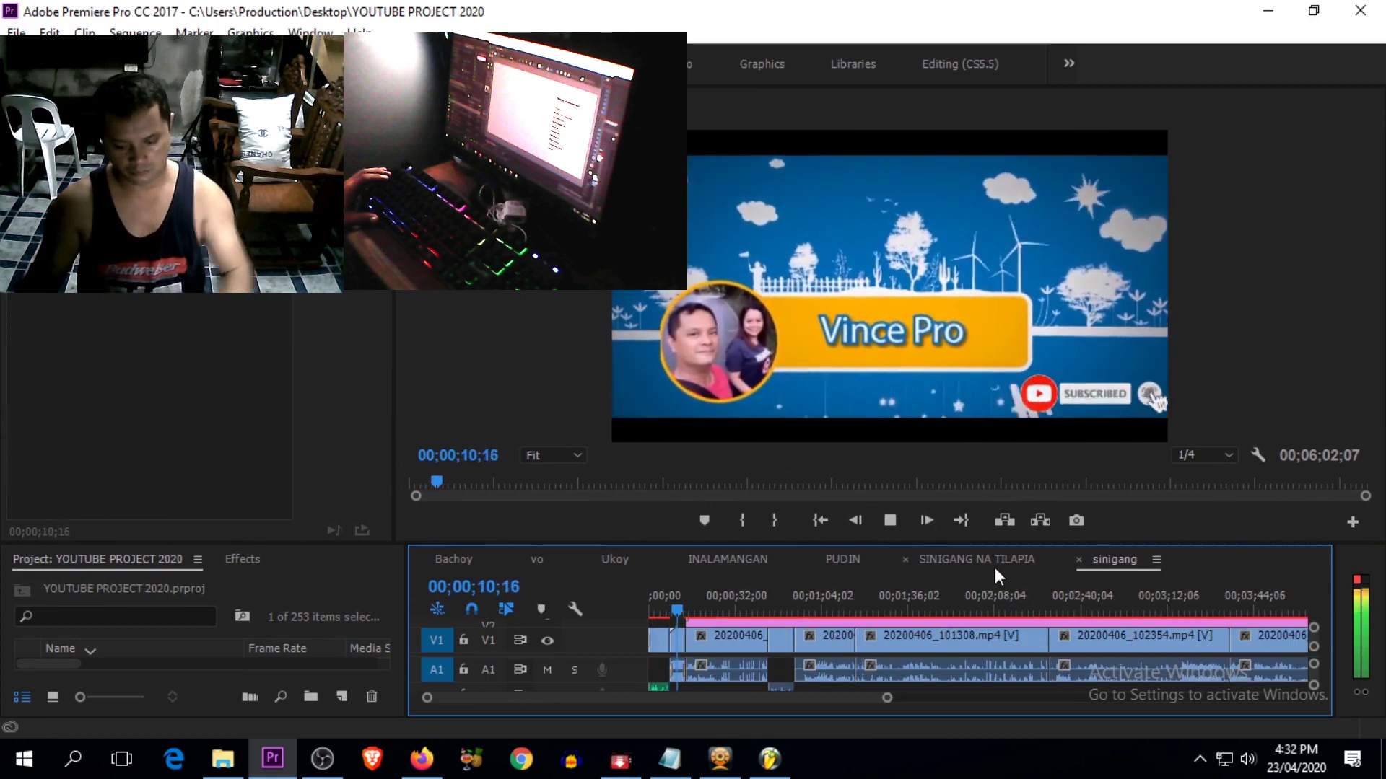
{"action": "key", "text": "minus"}
{"action": "key", "text": "minus"}
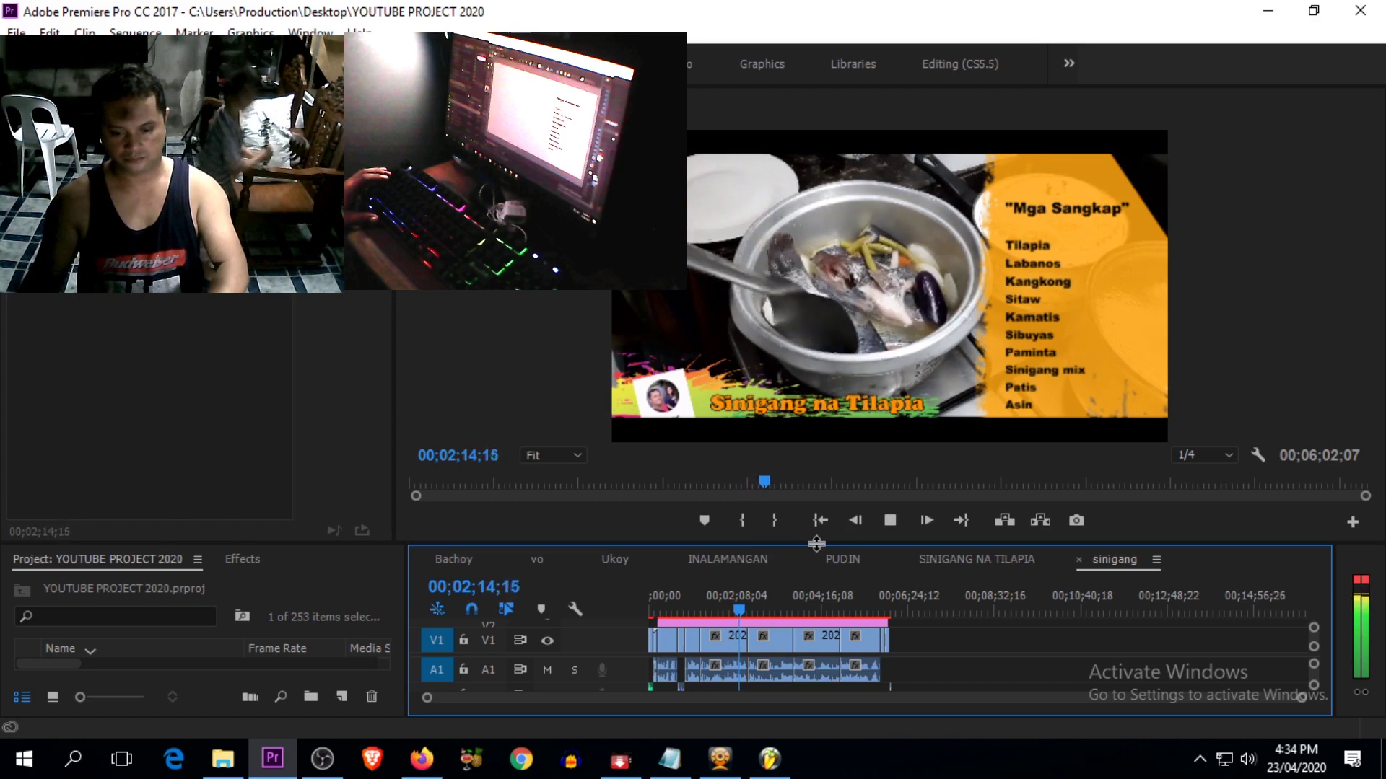
Step: Continue the playback from 00;02;14 through the closing scenes to about 00;05;58 to review the overlays and ending
{"action": "left_click_drag", "start_coordinate": [816, 545], "coordinate": [829, 506]}
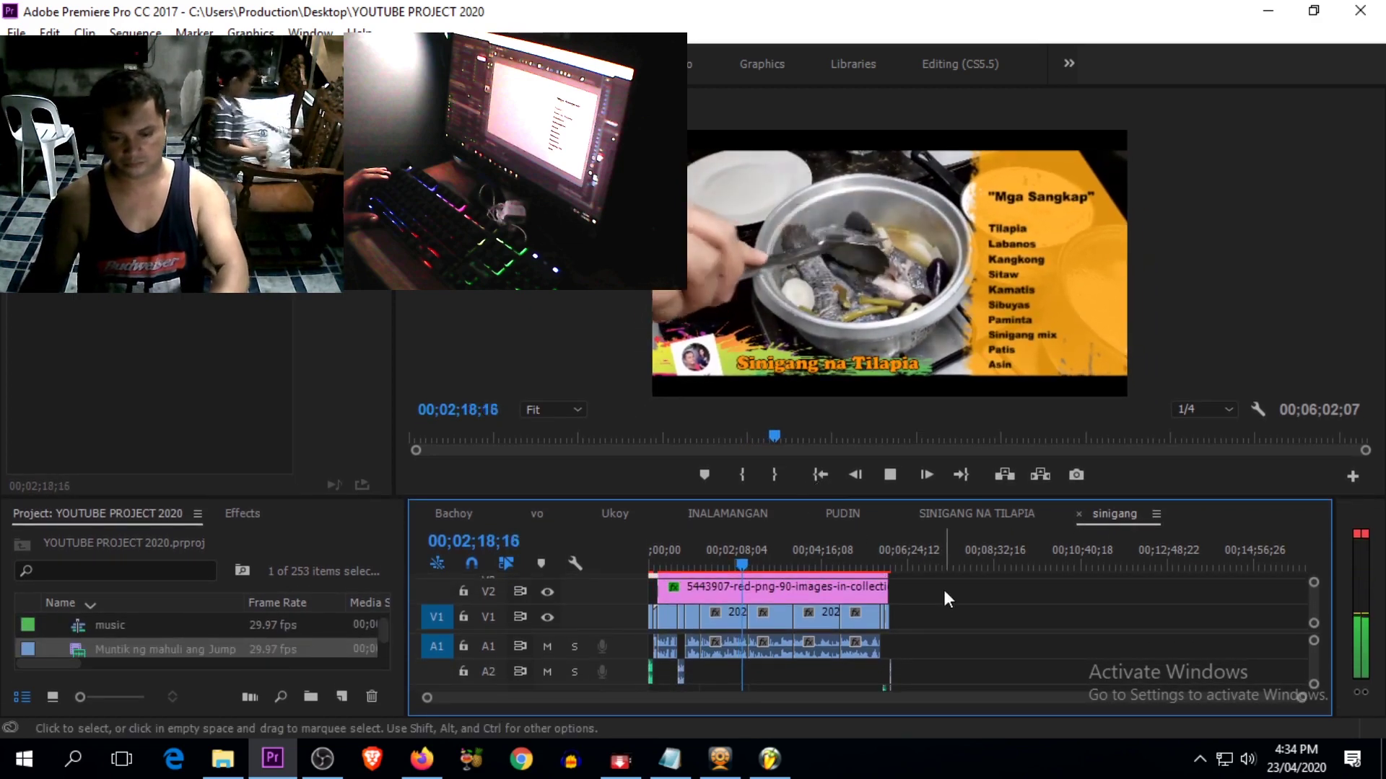
{"action": "key", "text": "="}
{"action": "key", "text": "-"}
{"action": "key", "text": "="}
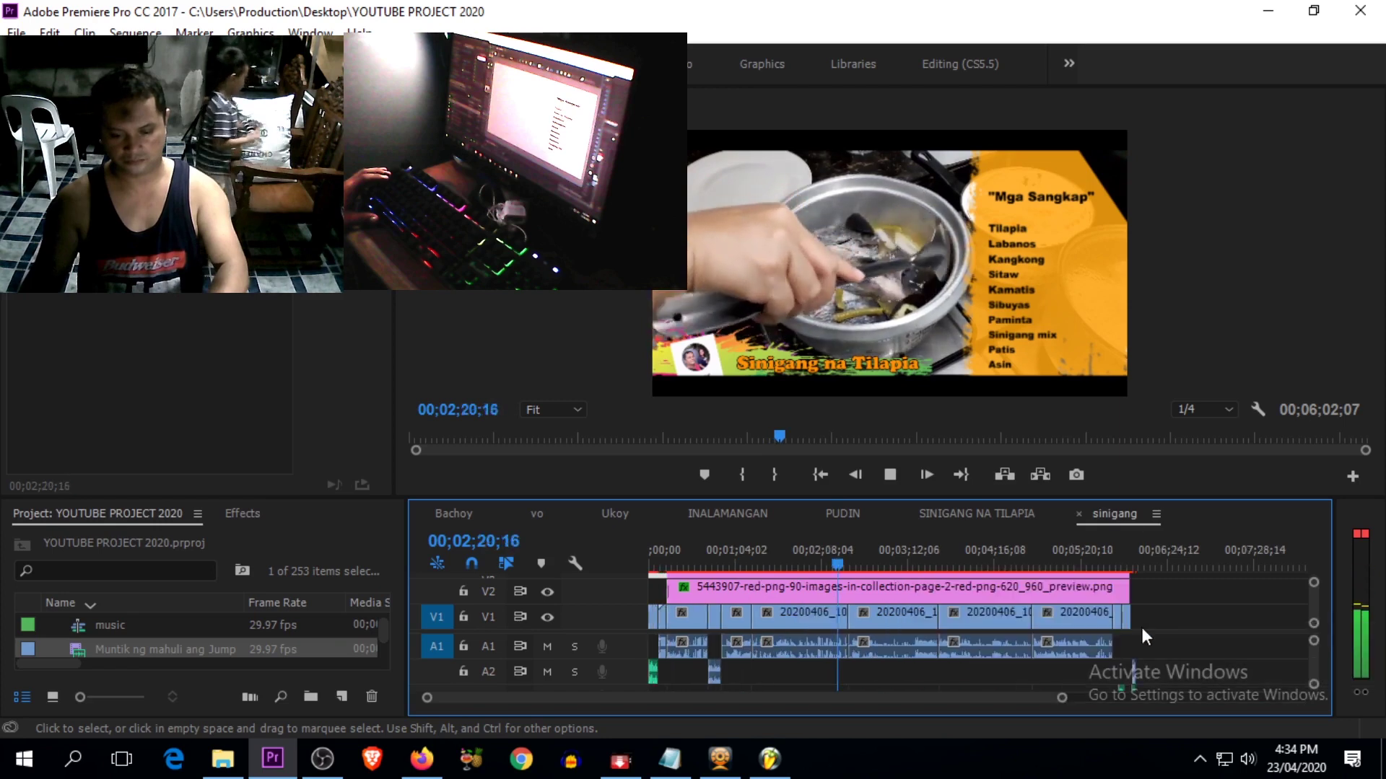
{"action": "key", "text": "="}
{"action": "key", "text": "="}
{"action": "key", "text": "-"}
{"action": "key", "text": "-"}
{"action": "key", "text": "-"}
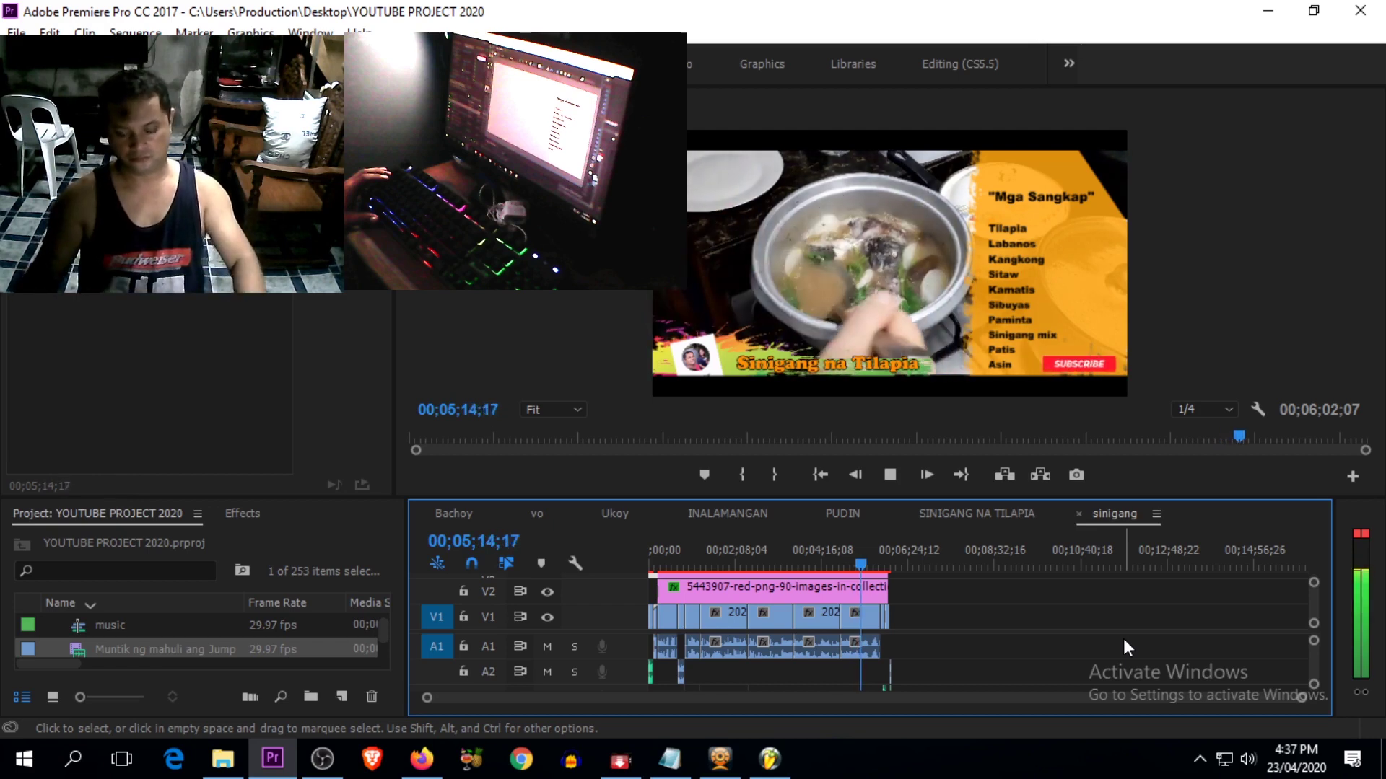
{"action": "key", "text": "equal"}
{"action": "key", "text": "equal"}
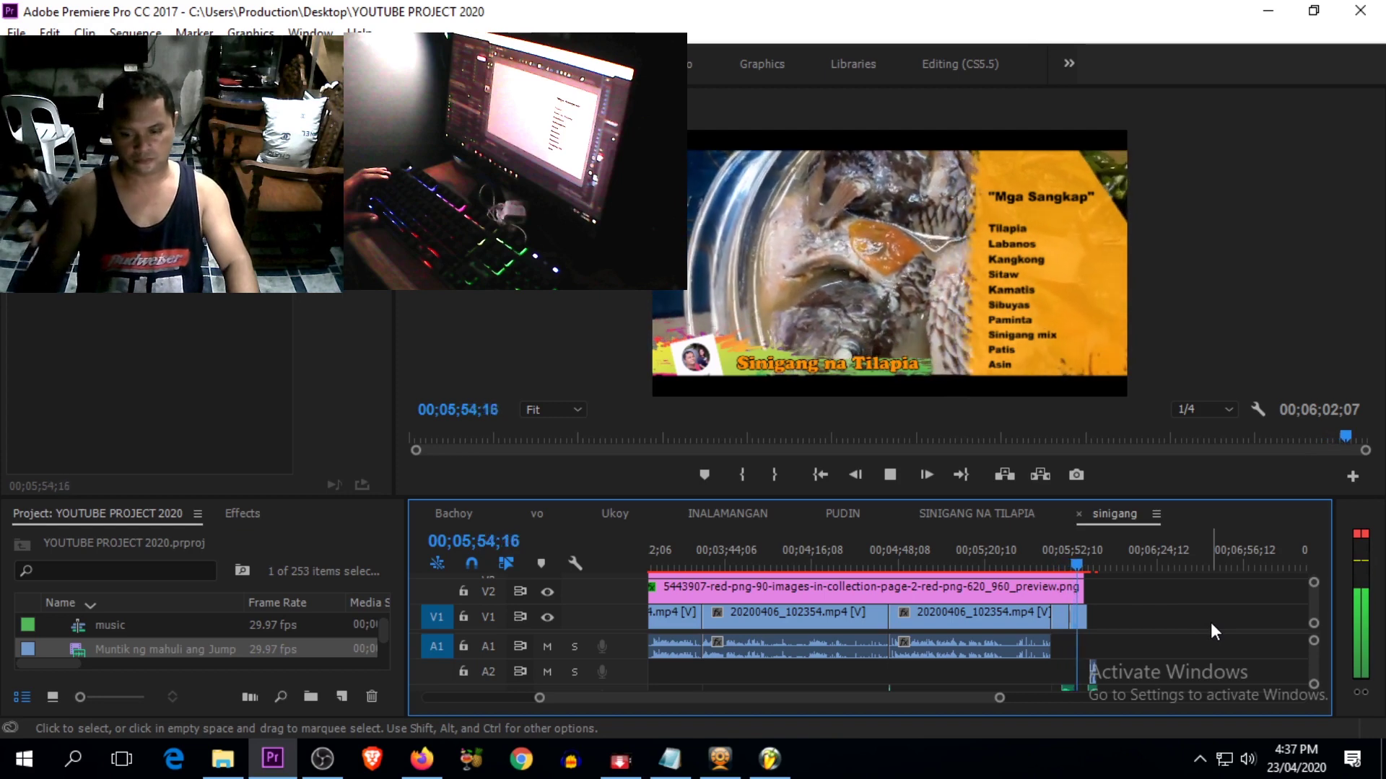
{"action": "key", "text": "equal"}
{"action": "key", "text": "equal"}
{"action": "key", "text": "equal"}
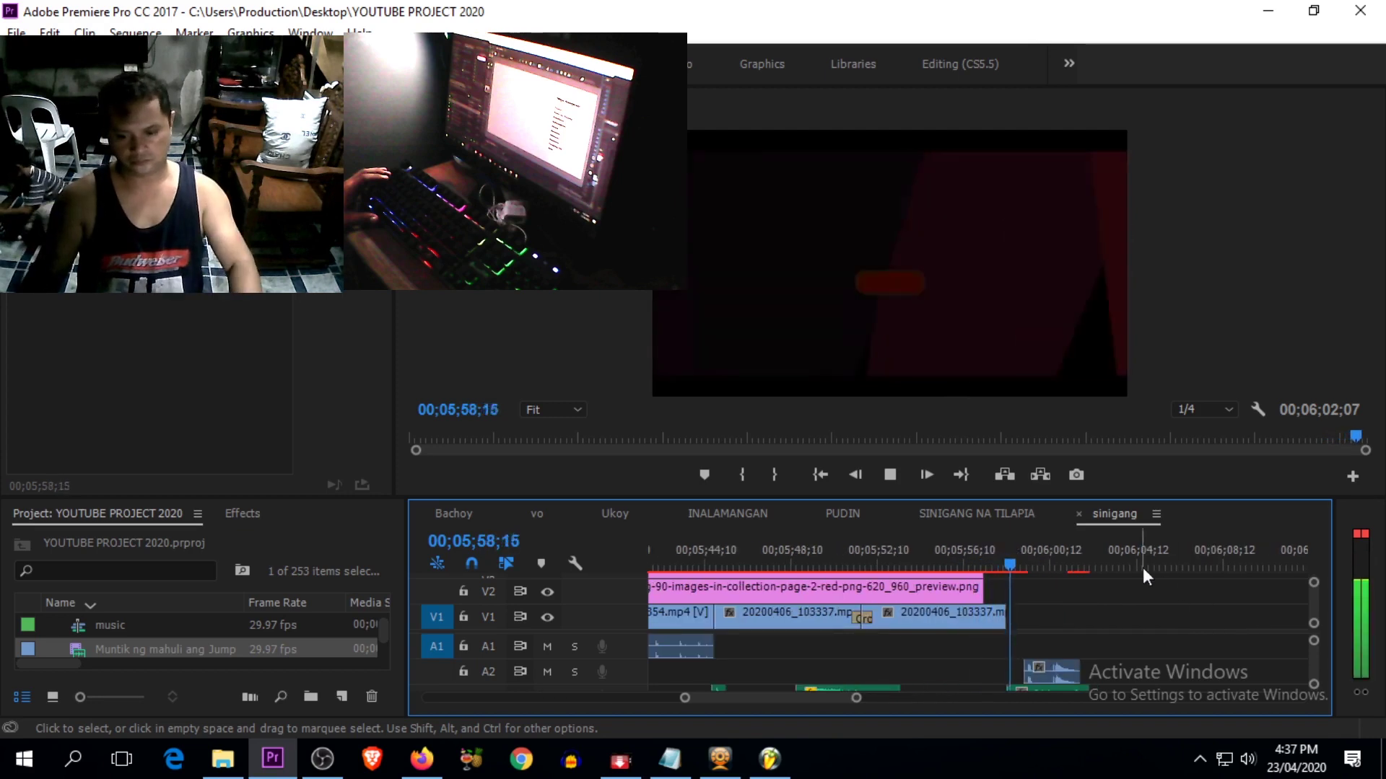
{"action": "key", "text": "space"}
Step: Extend the end of the red PNG overlay on V2 to the end of the last V1 clip and play the ending
{"action": "left_click", "coordinate": [976, 565]}
{"action": "left_click", "coordinate": [978, 588]}
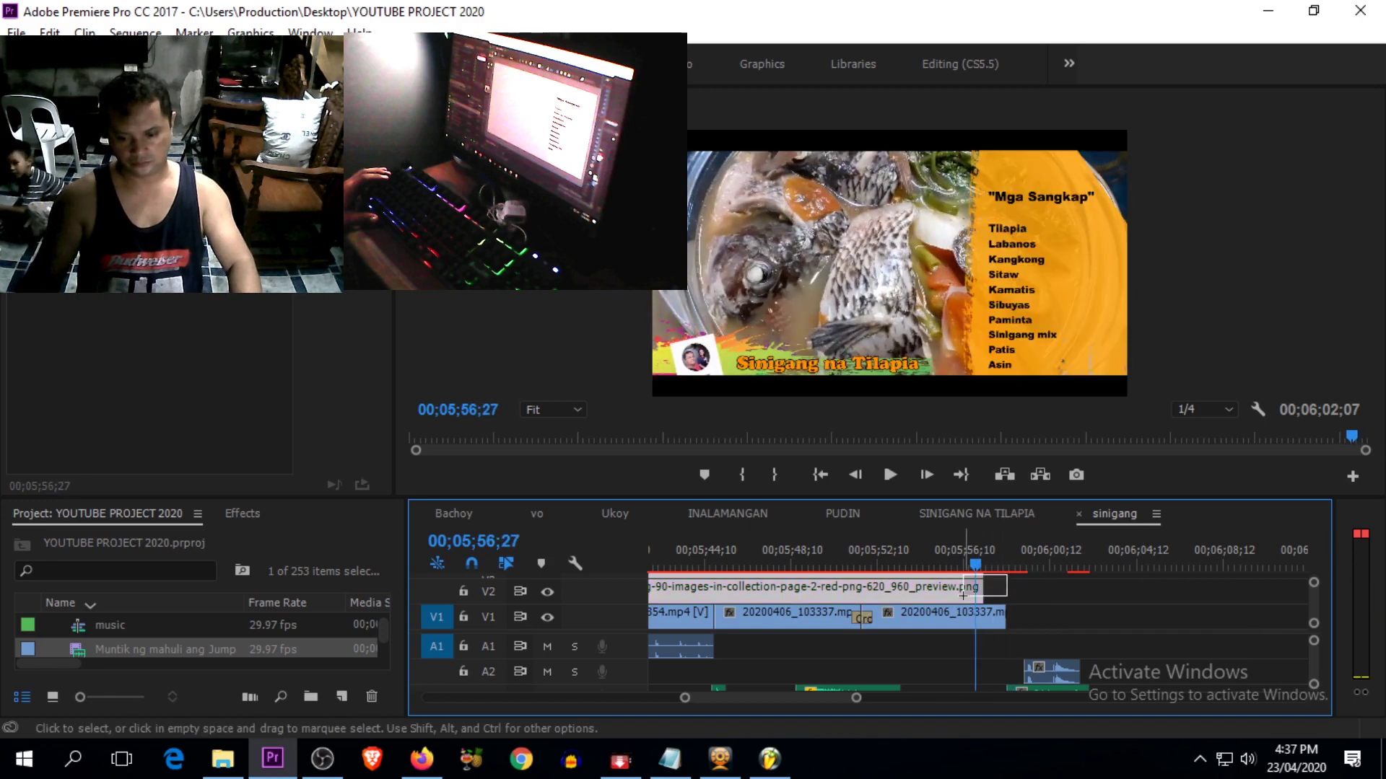
{"action": "left_click_drag", "start_coordinate": [976, 588], "coordinate": [1005, 588]}
{"action": "key", "text": "space"}
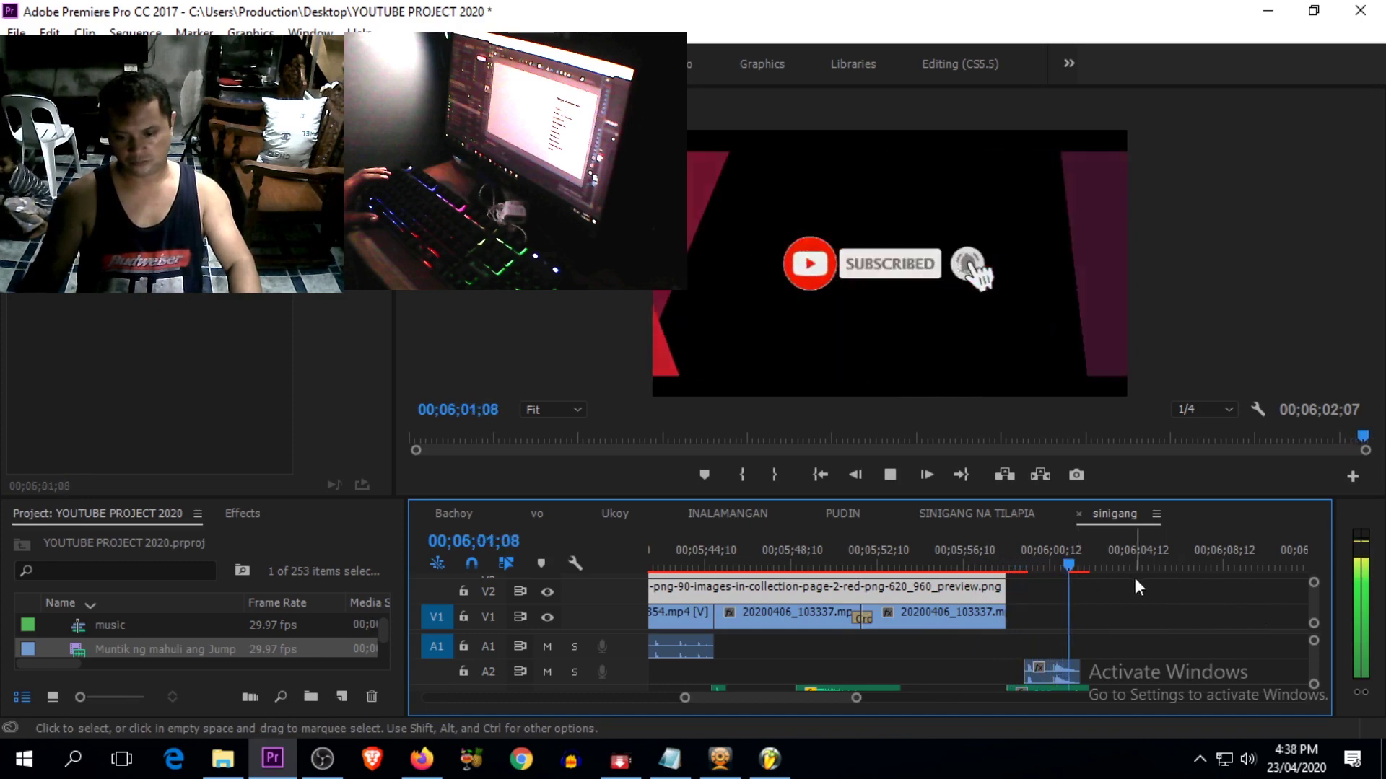
{"action": "left_click_drag", "start_coordinate": [1081, 567], "coordinate": [1063, 566]}
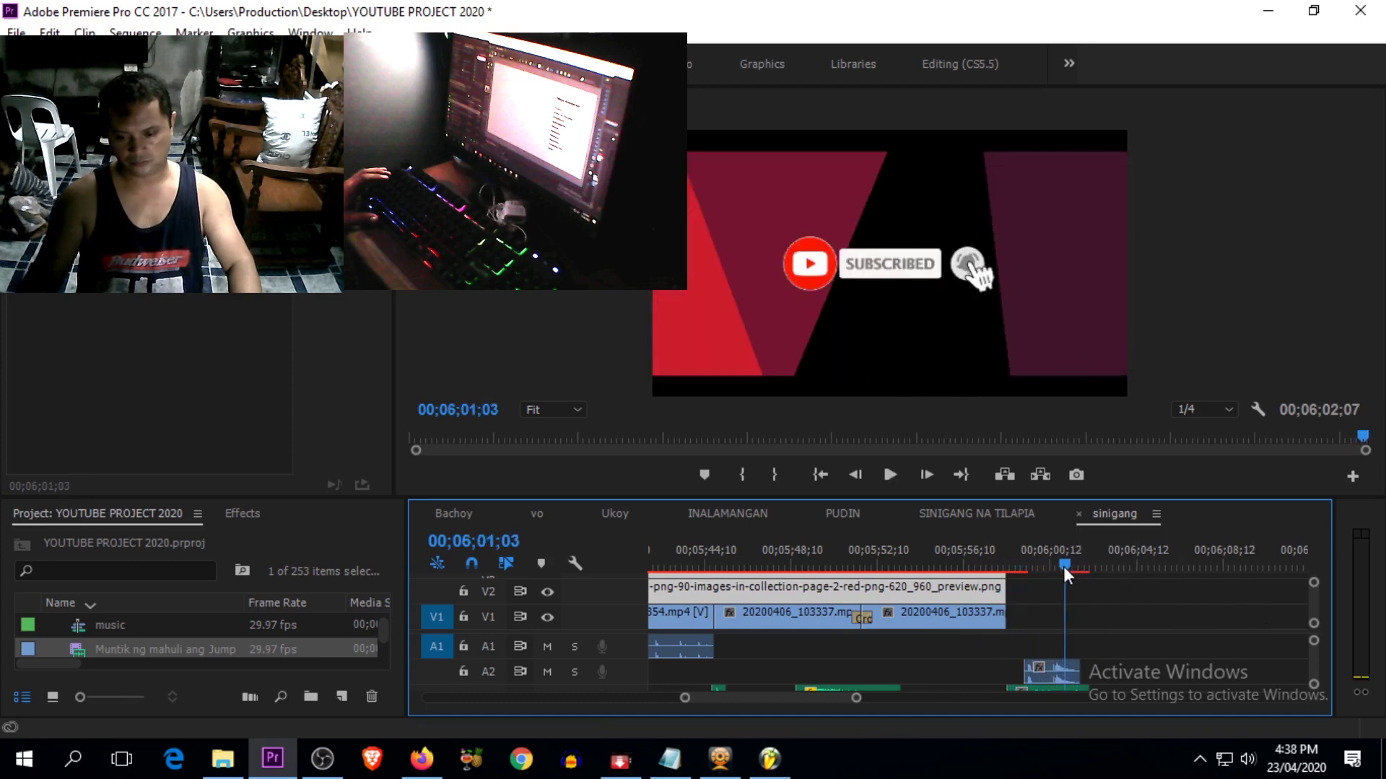
Step: Open the media export settings for the sinigang sequence and choose the HD 1080p 29.97 preset in H.264 format
{"action": "left_click", "coordinate": [16, 33]}
{"action": "mouse_move", "coordinate": [92, 597]}
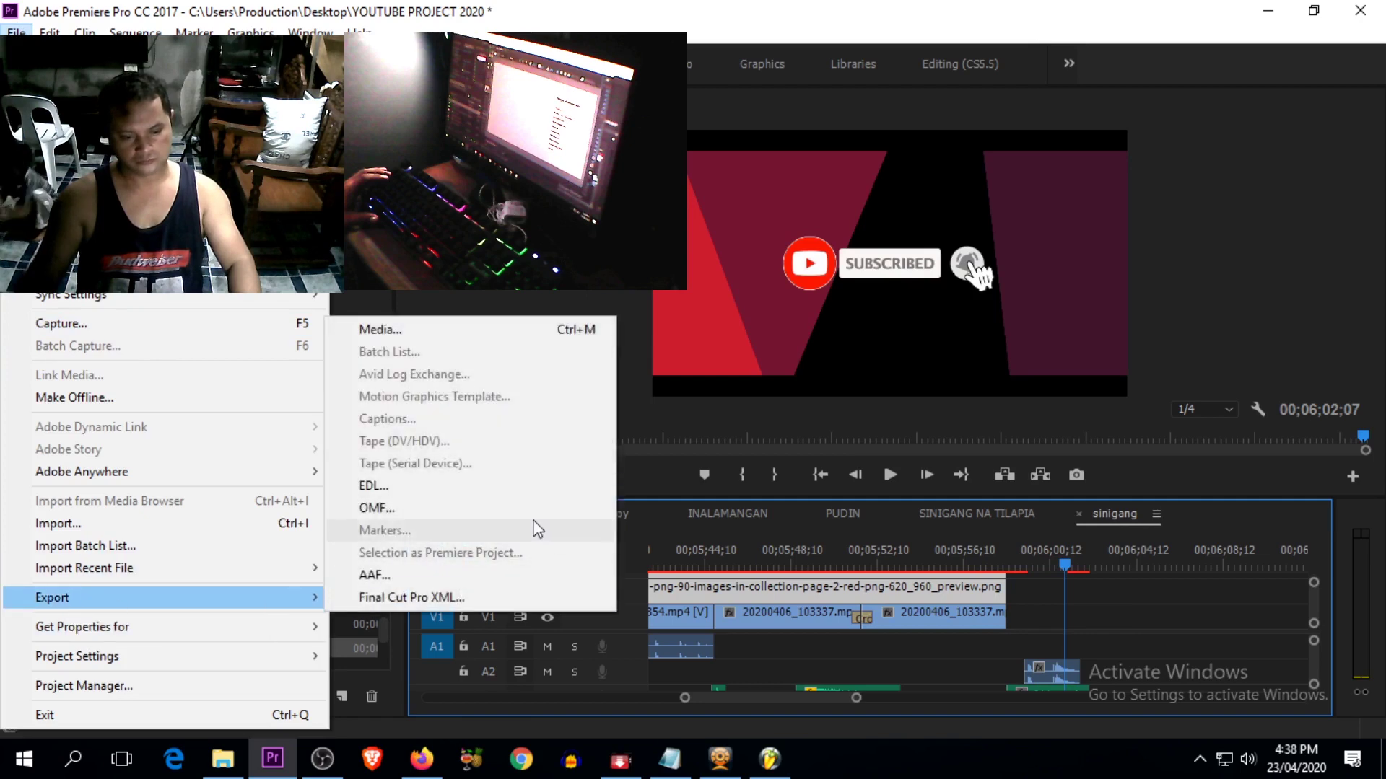
{"action": "left_click", "coordinate": [393, 331]}
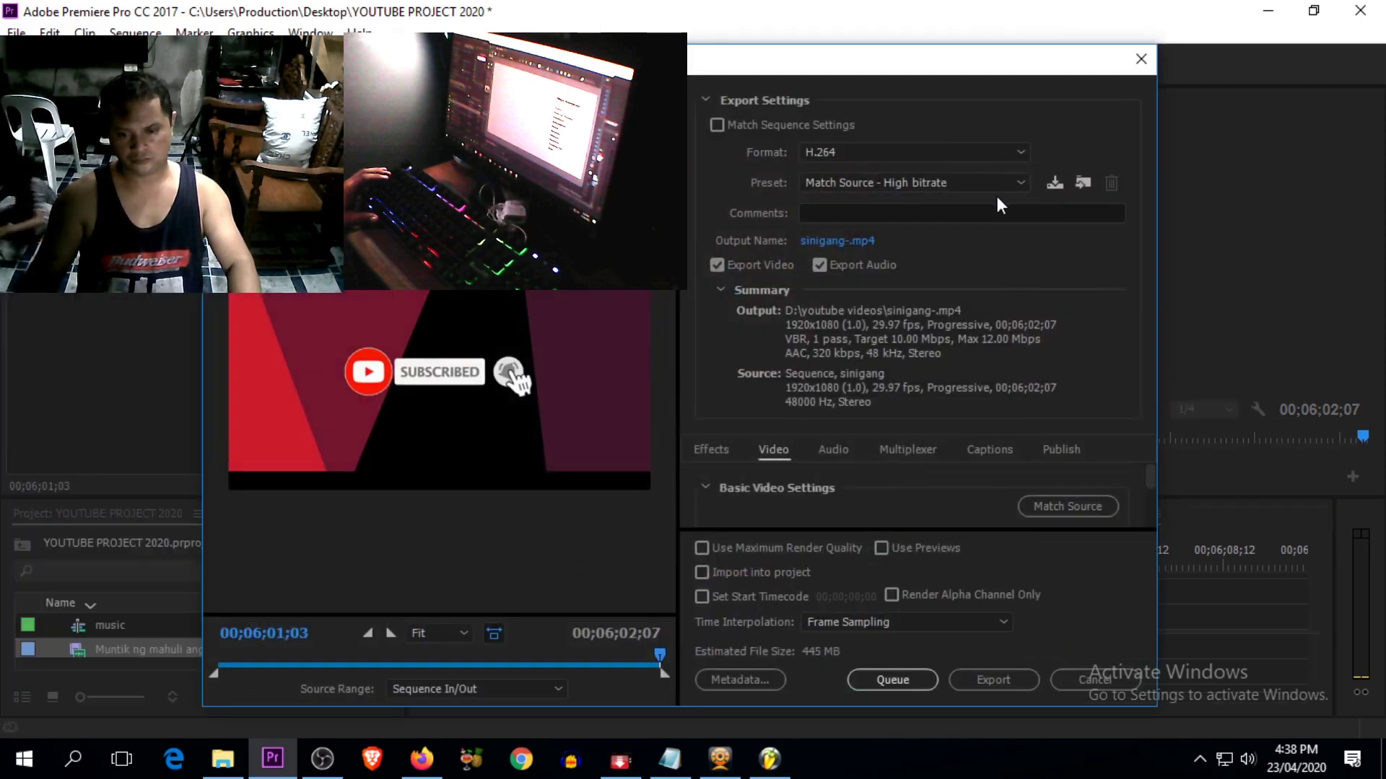
{"action": "left_click", "coordinate": [1019, 184]}
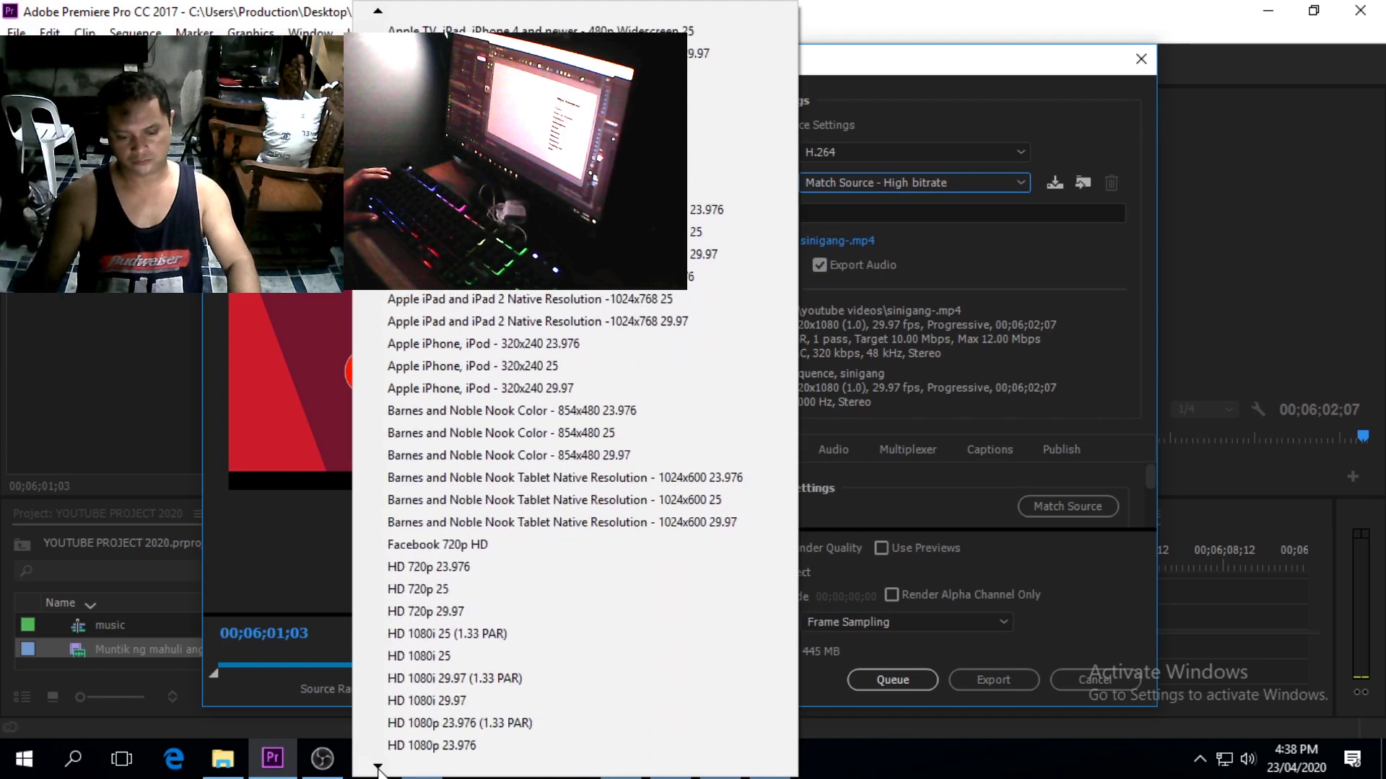
{"action": "left_click", "coordinate": [563, 656]}
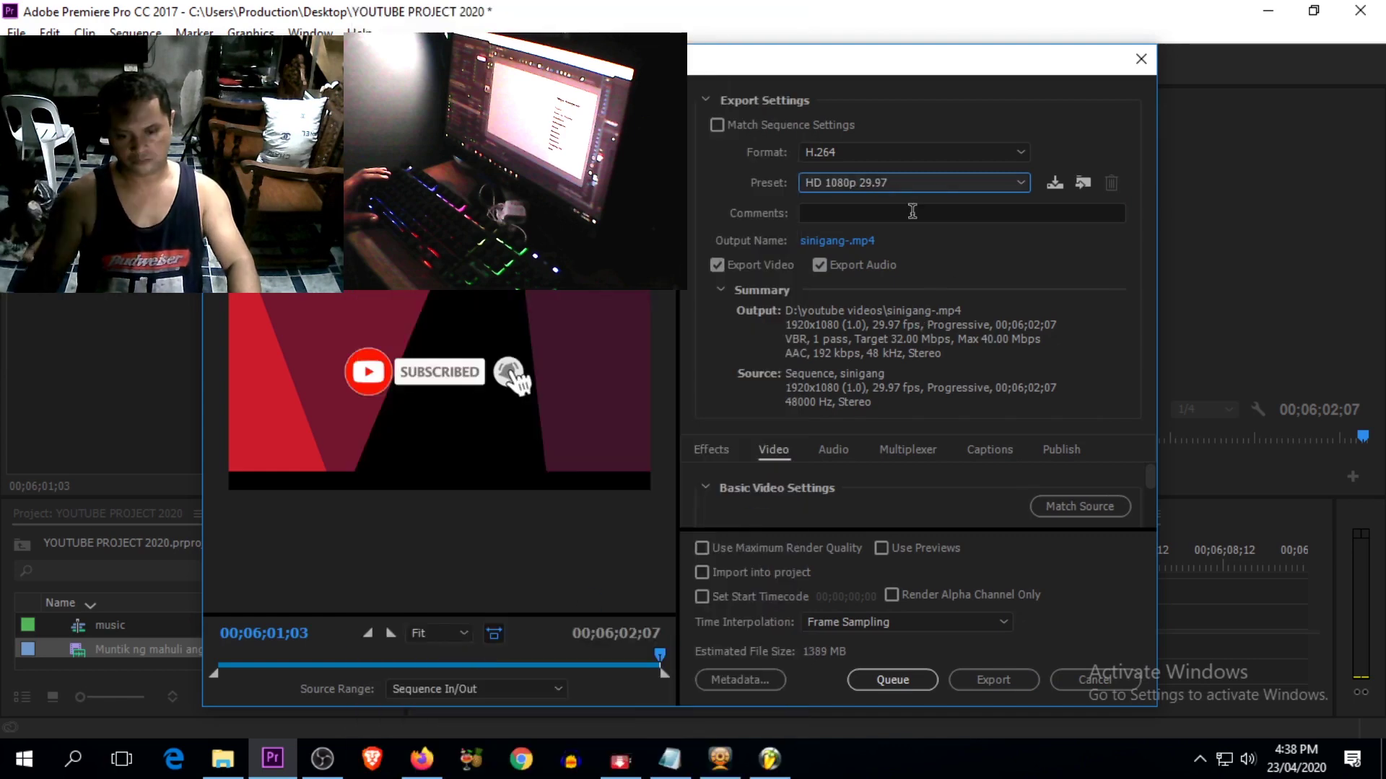
Step: Name the output file SINIGANG NA TILAPIA and start exporting it as an MP4 video
{"action": "left_click", "coordinate": [859, 239]}
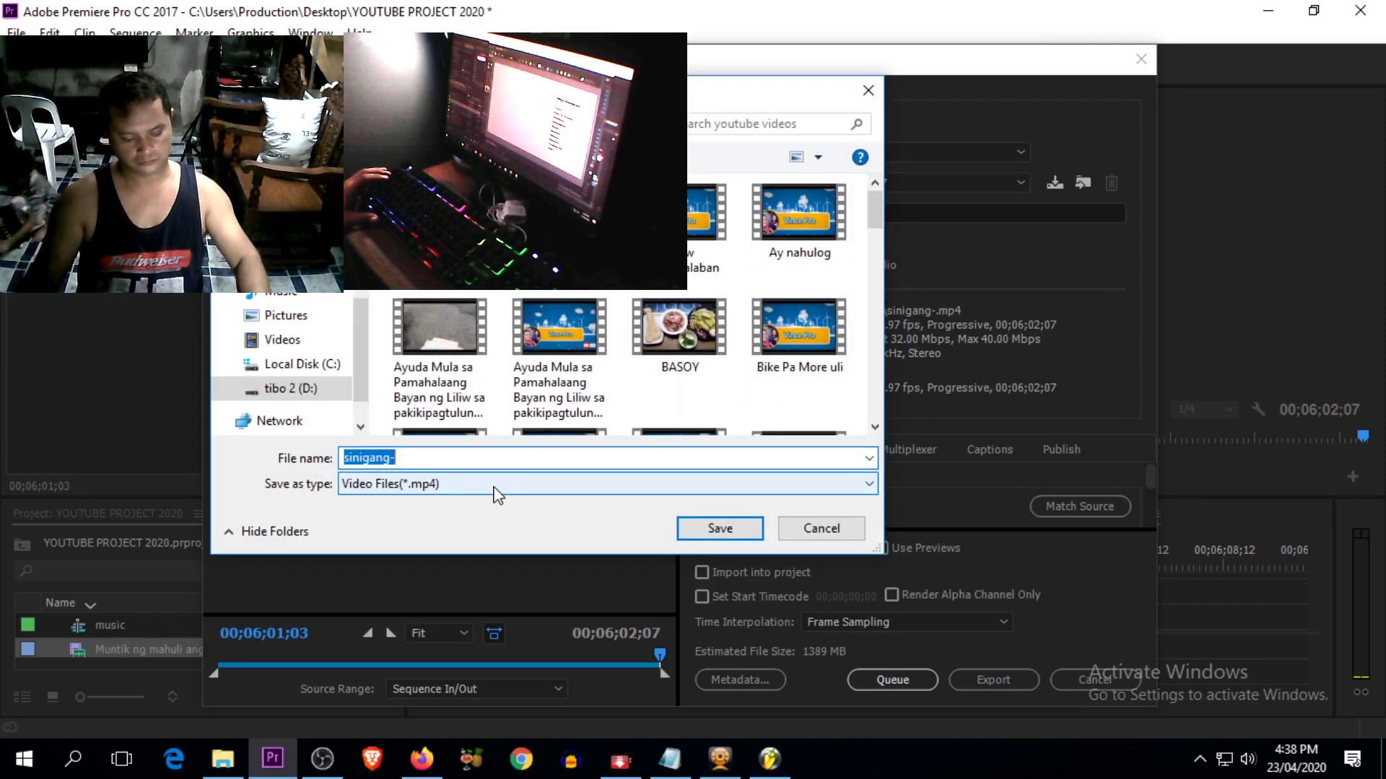
{"action": "type", "text": "SINIGANG NA TILAPIA"}
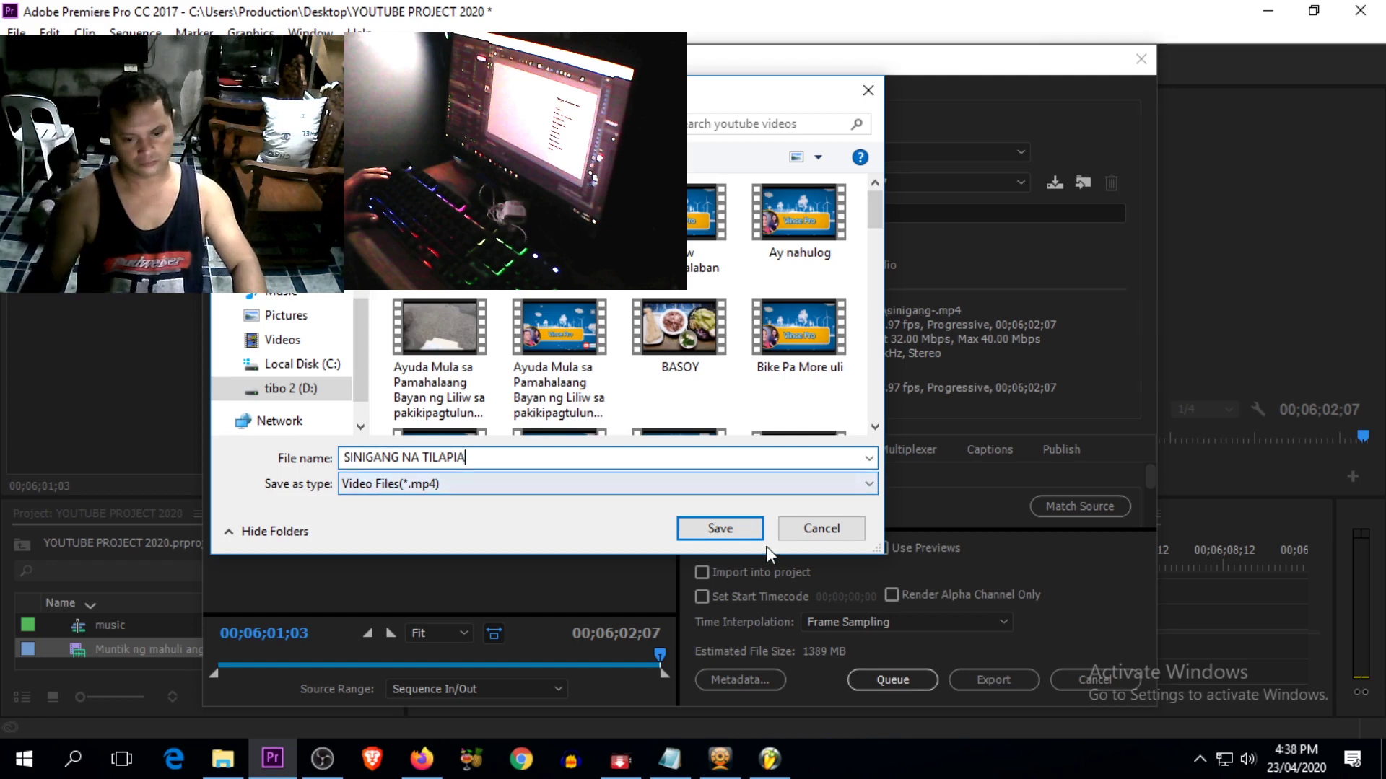
{"action": "left_click", "coordinate": [679, 525]}
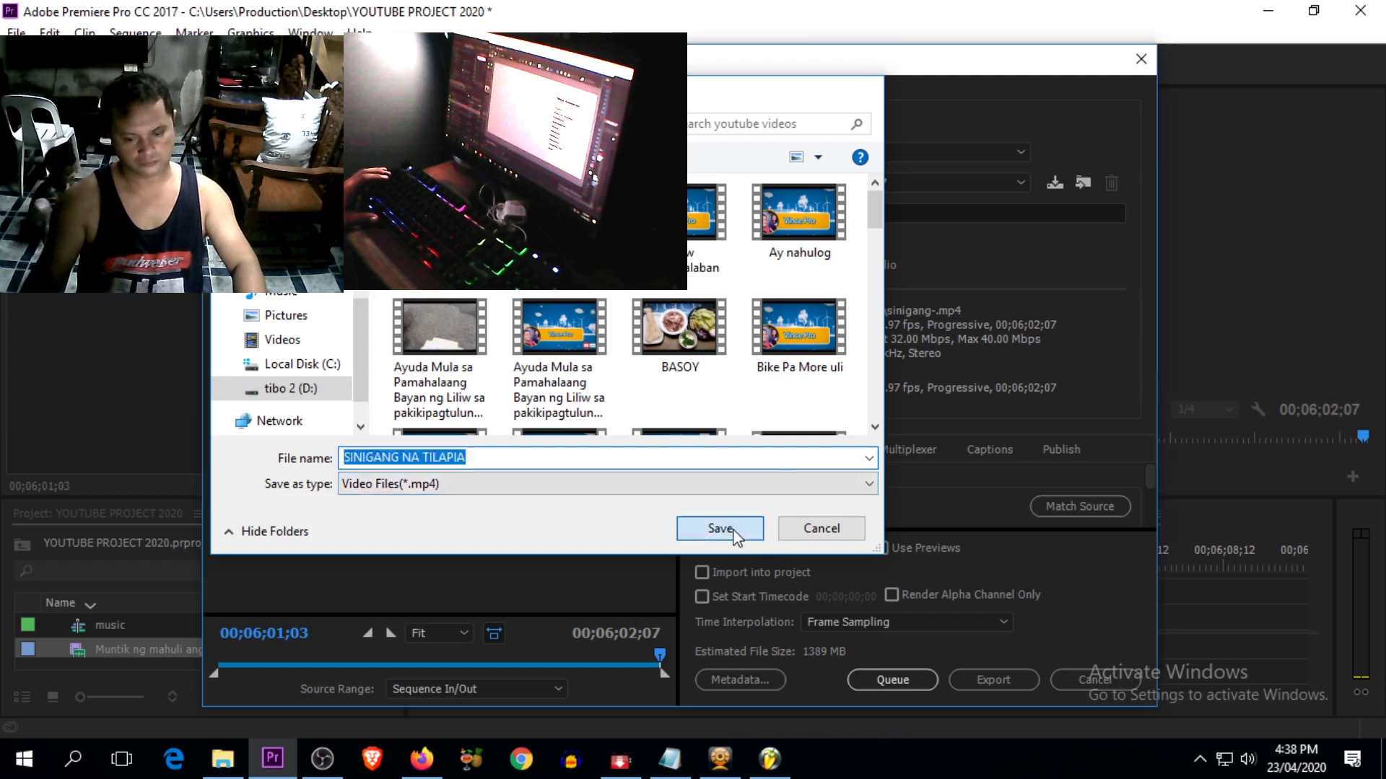
{"action": "left_click", "coordinate": [990, 681]}
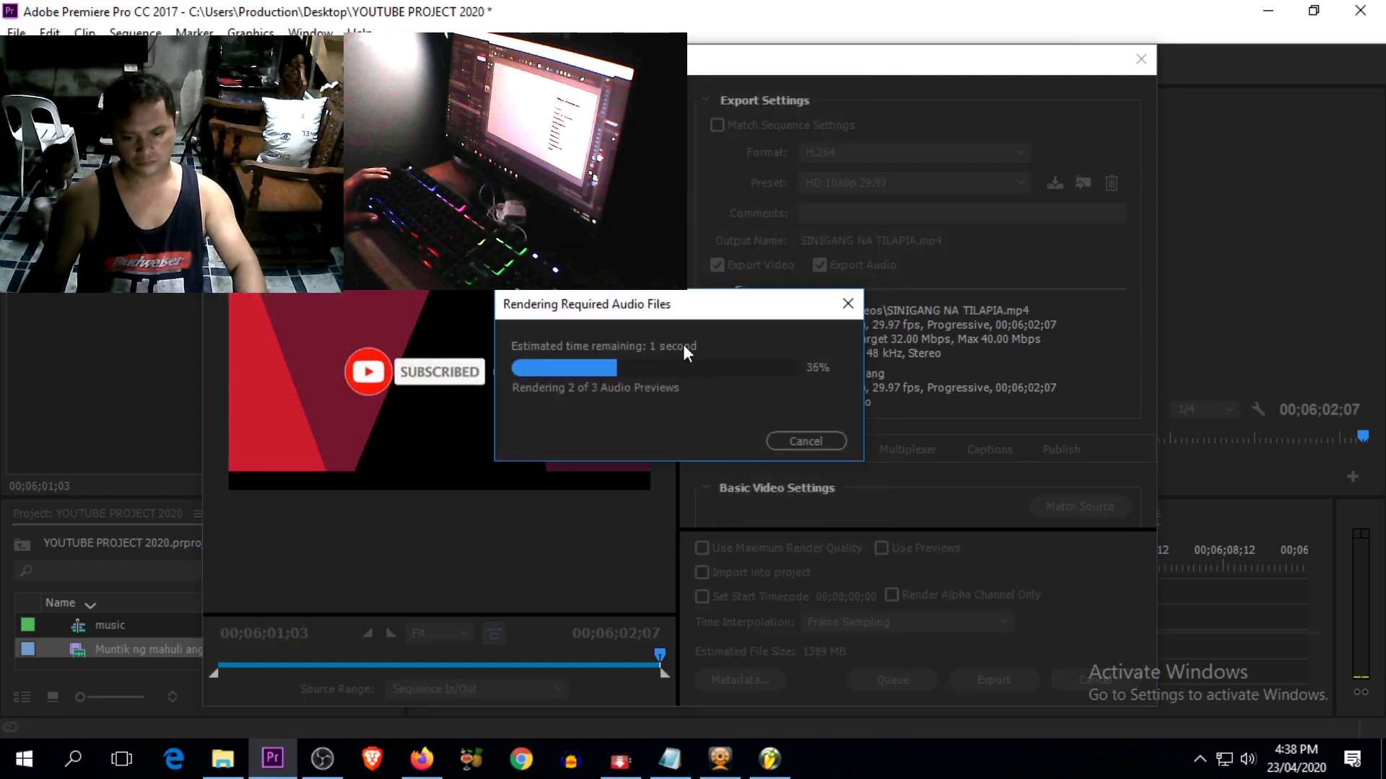